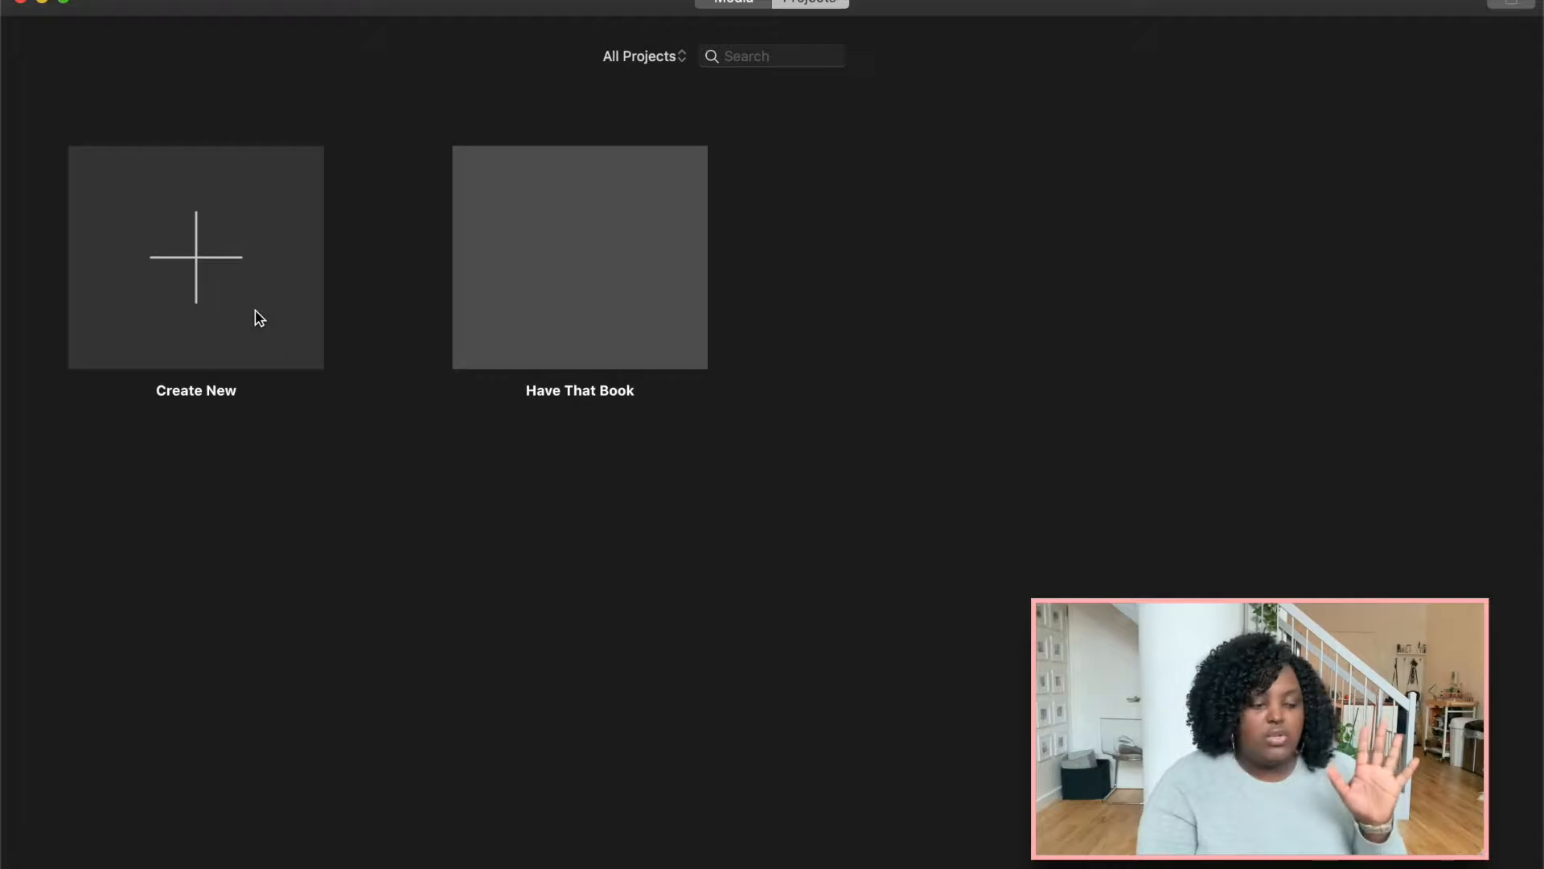
Create a new movie project.
{"action": "left_click", "coordinate": [256, 311]}
{"action": "left_click", "coordinate": [193, 383]}
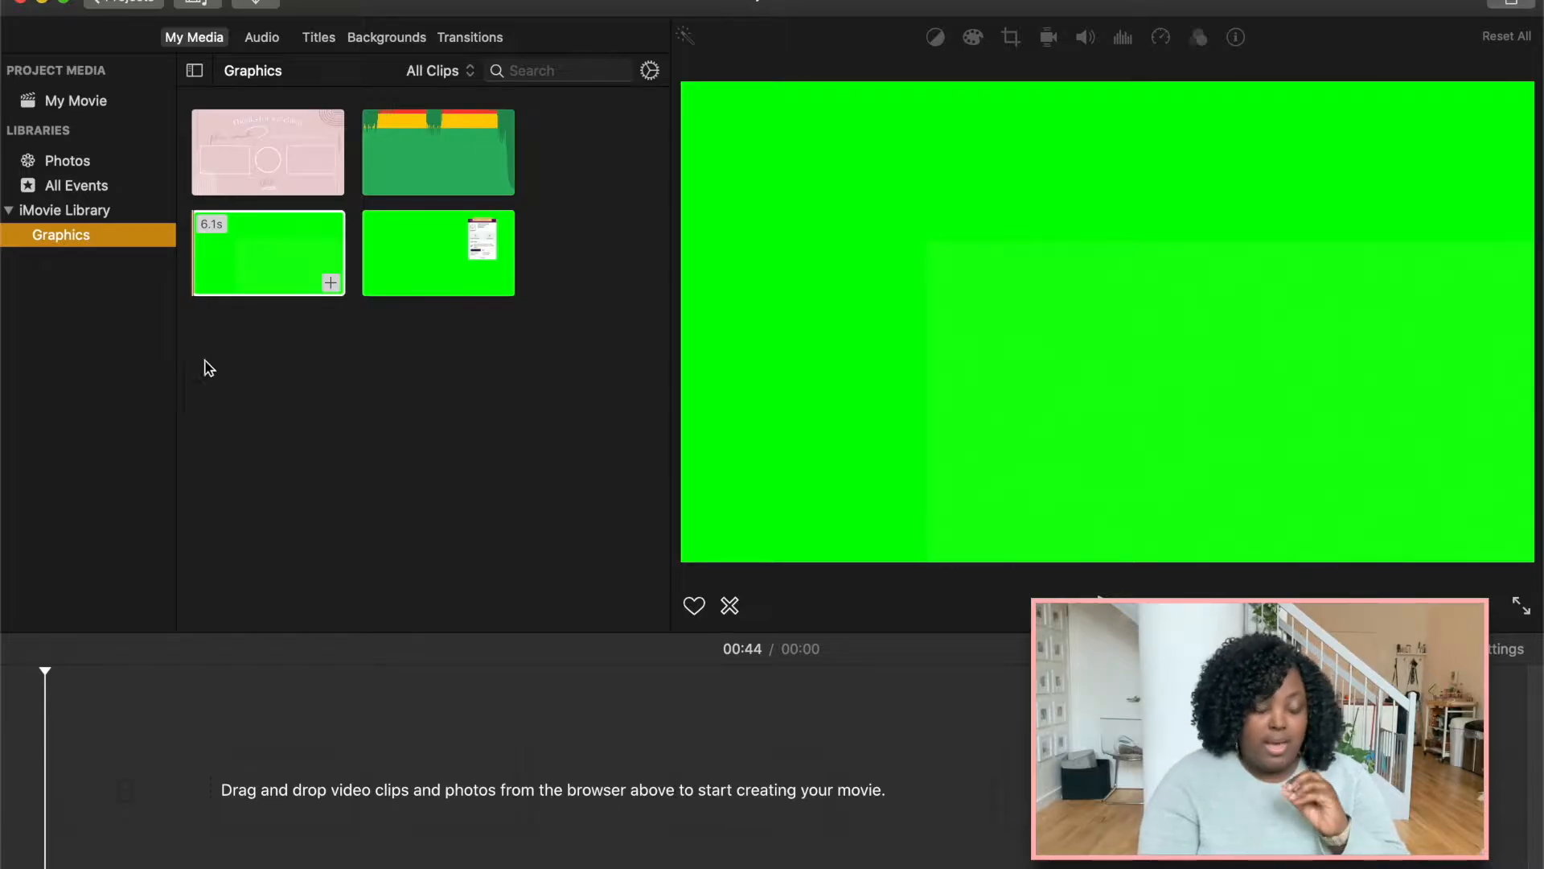
Browse the backgrounds and add the Checkers background to the timeline.
{"action": "left_click", "coordinate": [392, 40]}
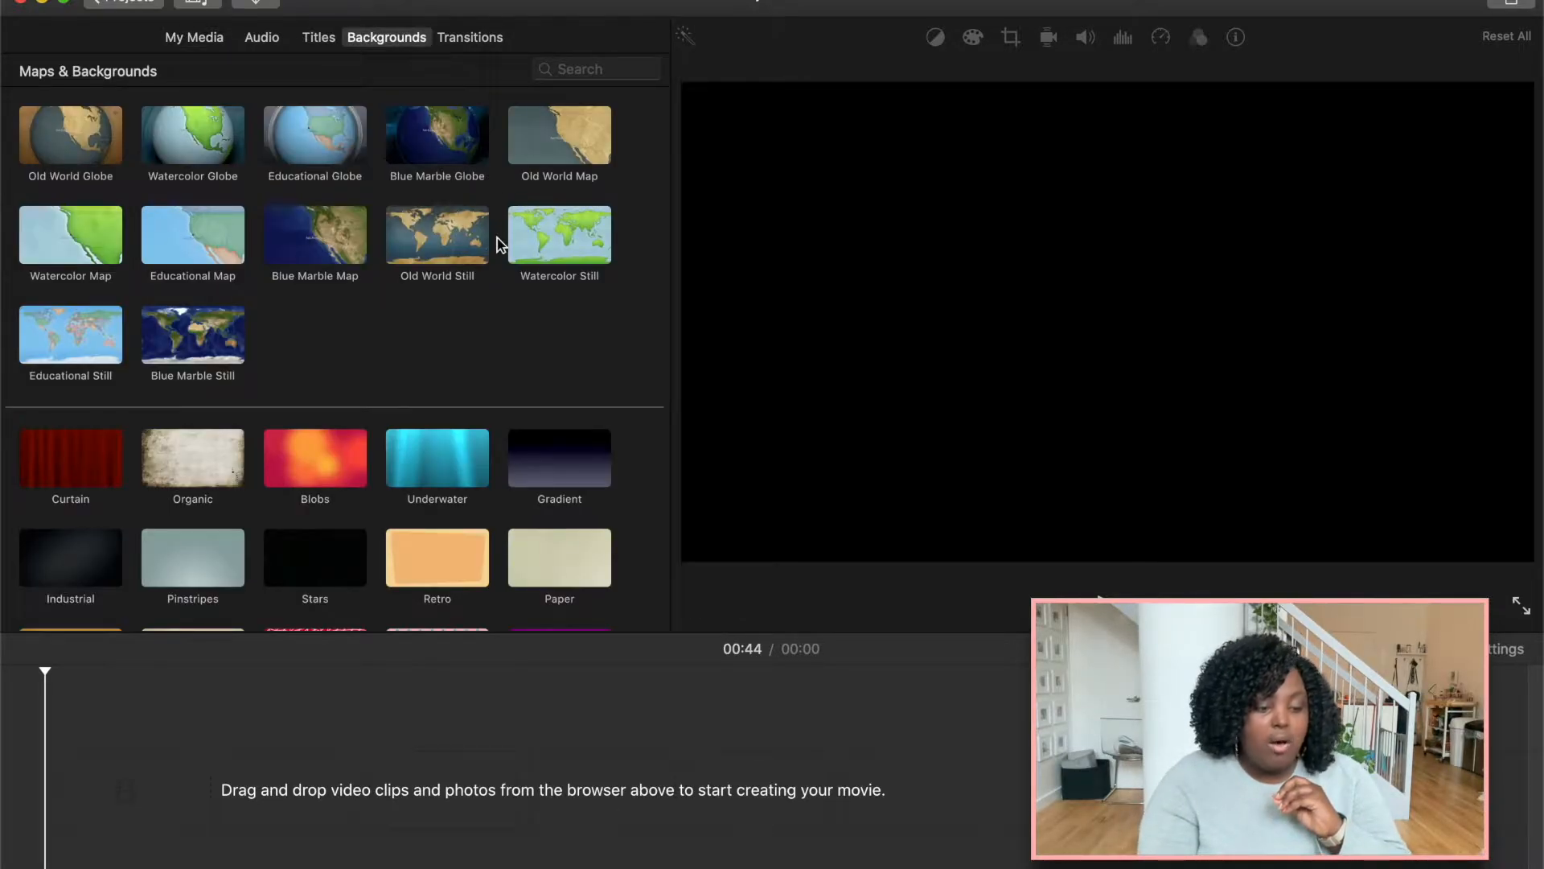
{"action": "scroll", "coordinate": [499, 244], "scroll_direction": "down", "scroll_amount": 10}
{"action": "scroll", "coordinate": [498, 244], "scroll_direction": "up", "scroll_amount": 10}
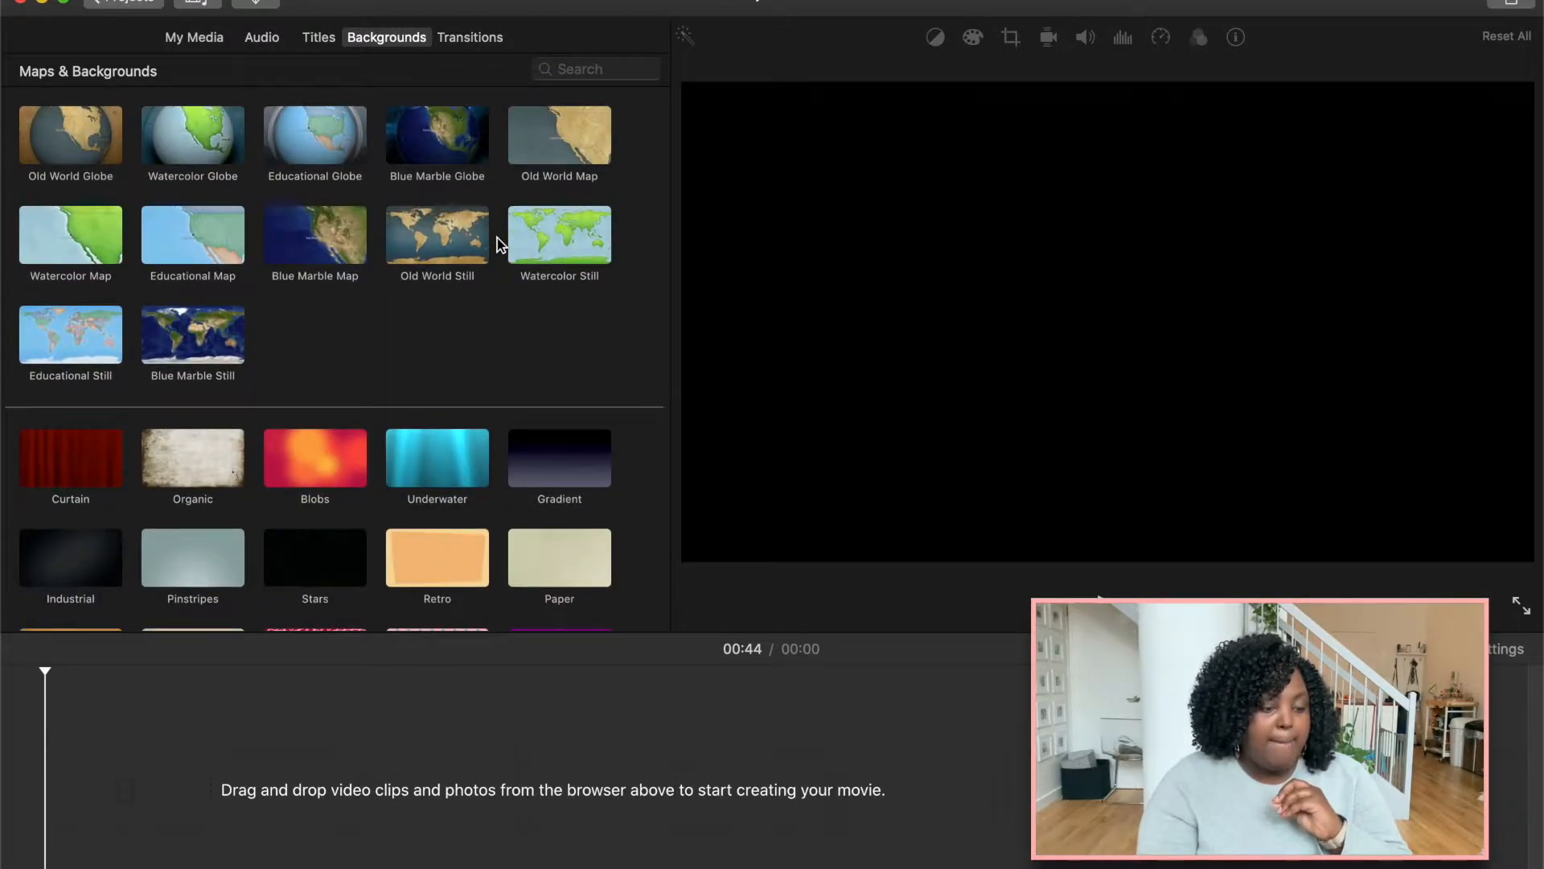
{"action": "scroll", "coordinate": [499, 244], "scroll_direction": "down", "scroll_amount": 5}
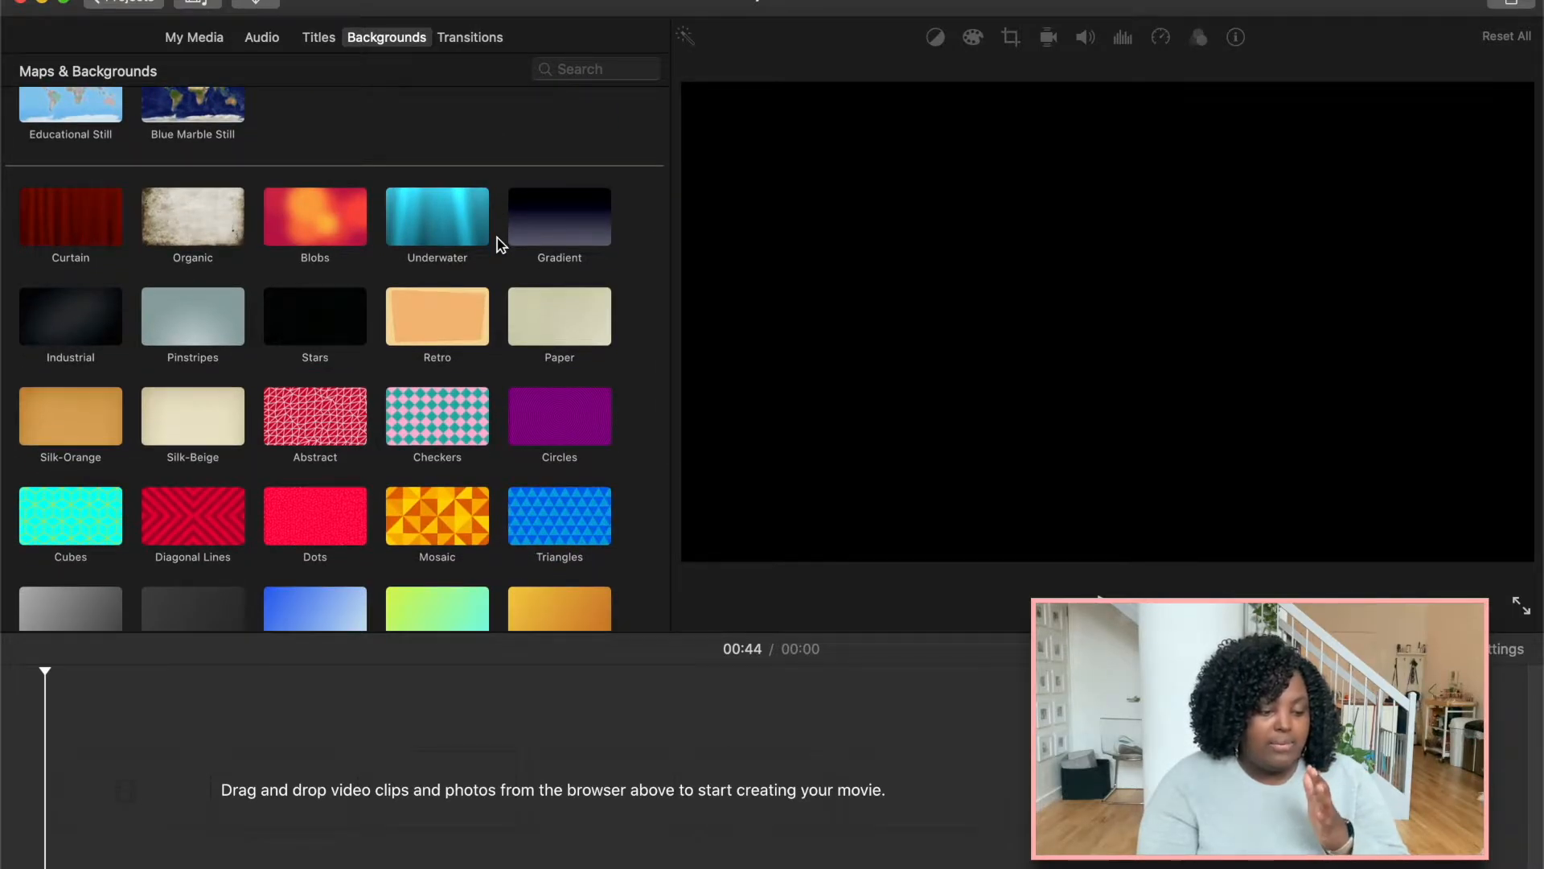
{"action": "scroll", "coordinate": [439, 493], "scroll_direction": "down", "scroll_amount": 7}
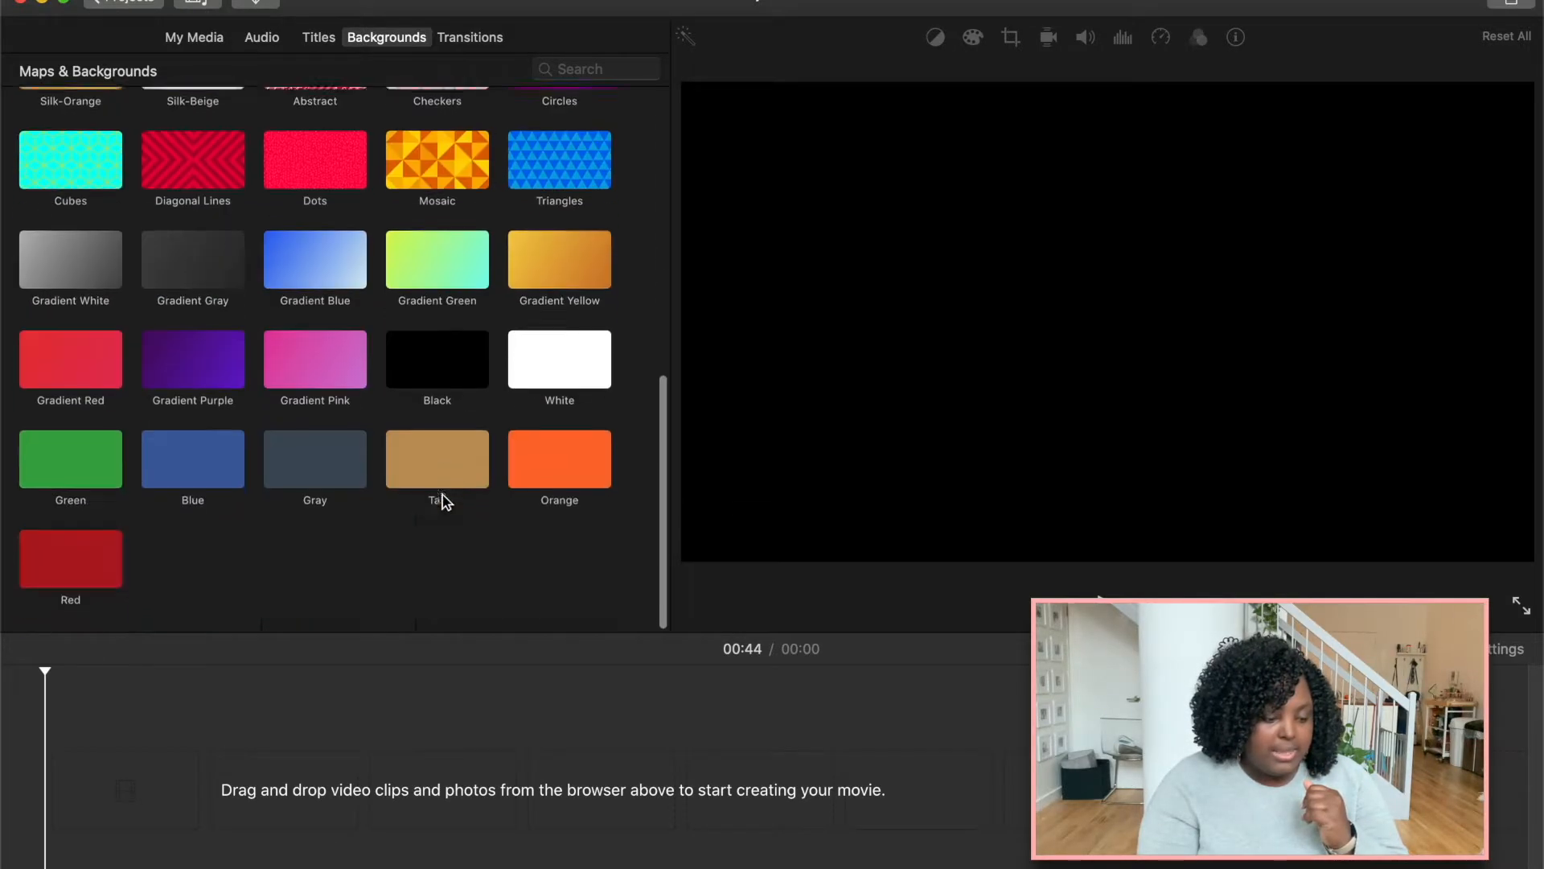
{"action": "scroll", "coordinate": [443, 498], "scroll_direction": "up", "scroll_amount": 3}
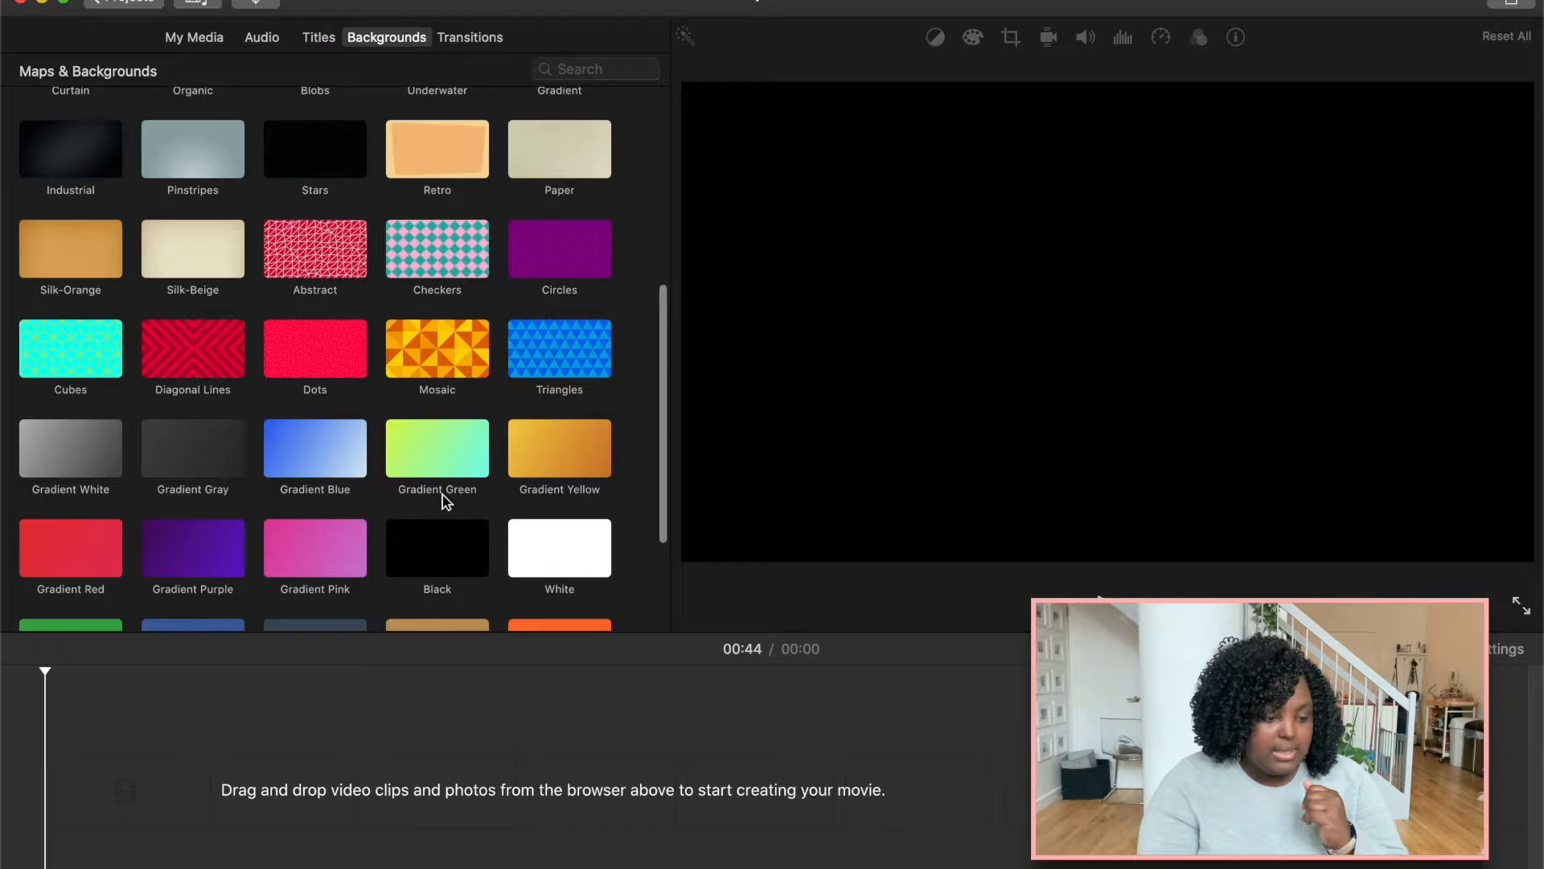
{"action": "left_click", "coordinate": [447, 259]}
{"action": "left_click_drag", "start_coordinate": [444, 258], "coordinate": [171, 694]}
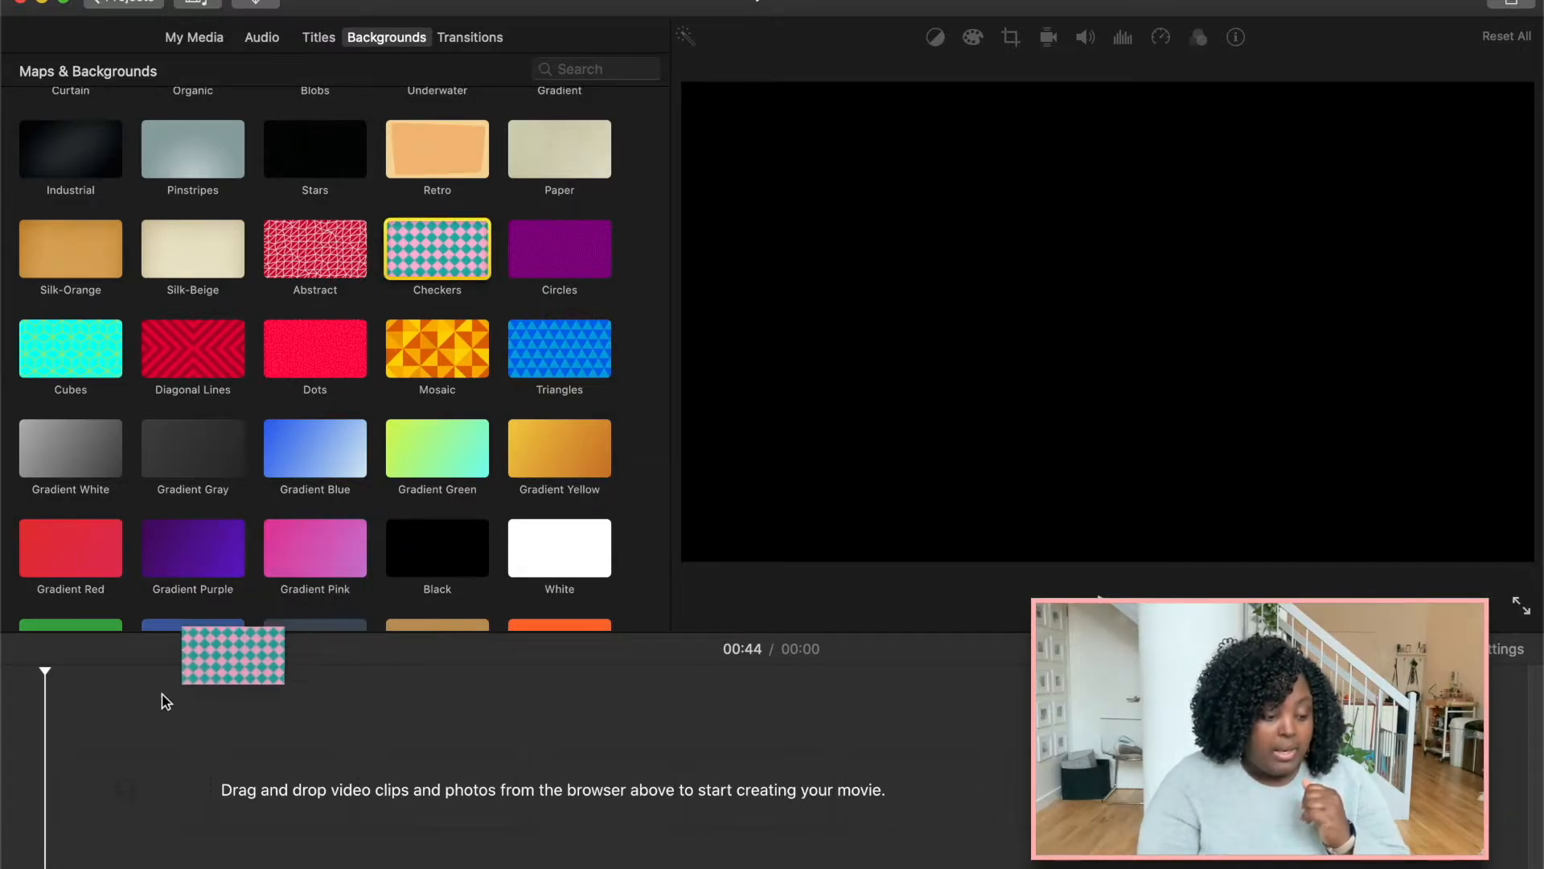
Lengthen the Checkers background clip to about 5 seconds.
{"action": "left_click_drag", "start_coordinate": [101, 770], "coordinate": [95, 782]}
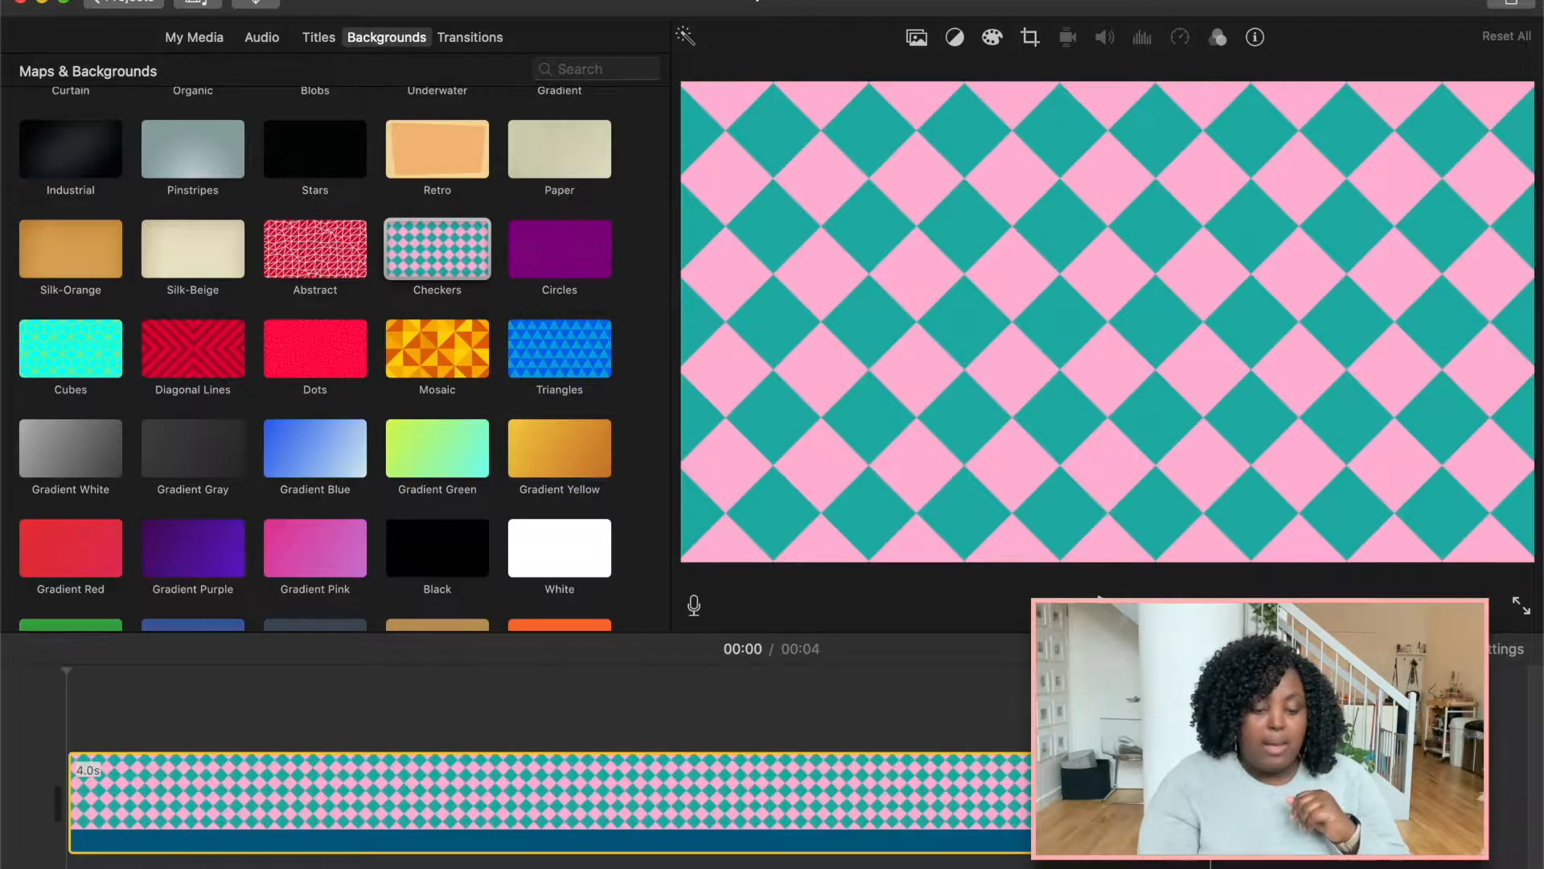
{"action": "left_click_drag", "start_coordinate": [1211, 803], "coordinate": [1323, 803]}
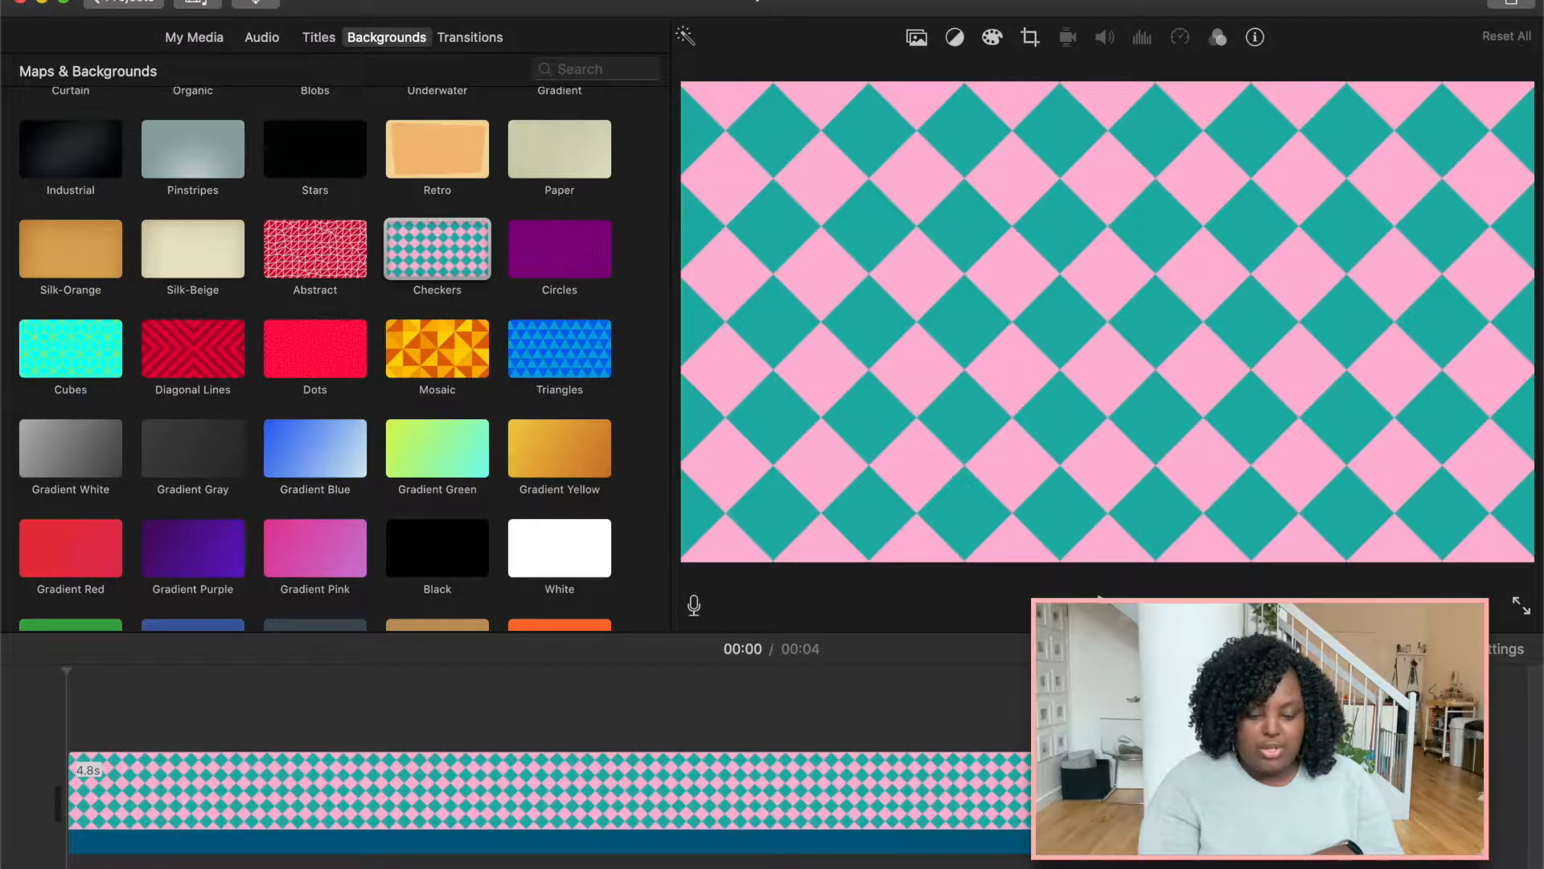
{"action": "left_click_drag", "start_coordinate": [1478, 796], "coordinate": [1496, 799]}
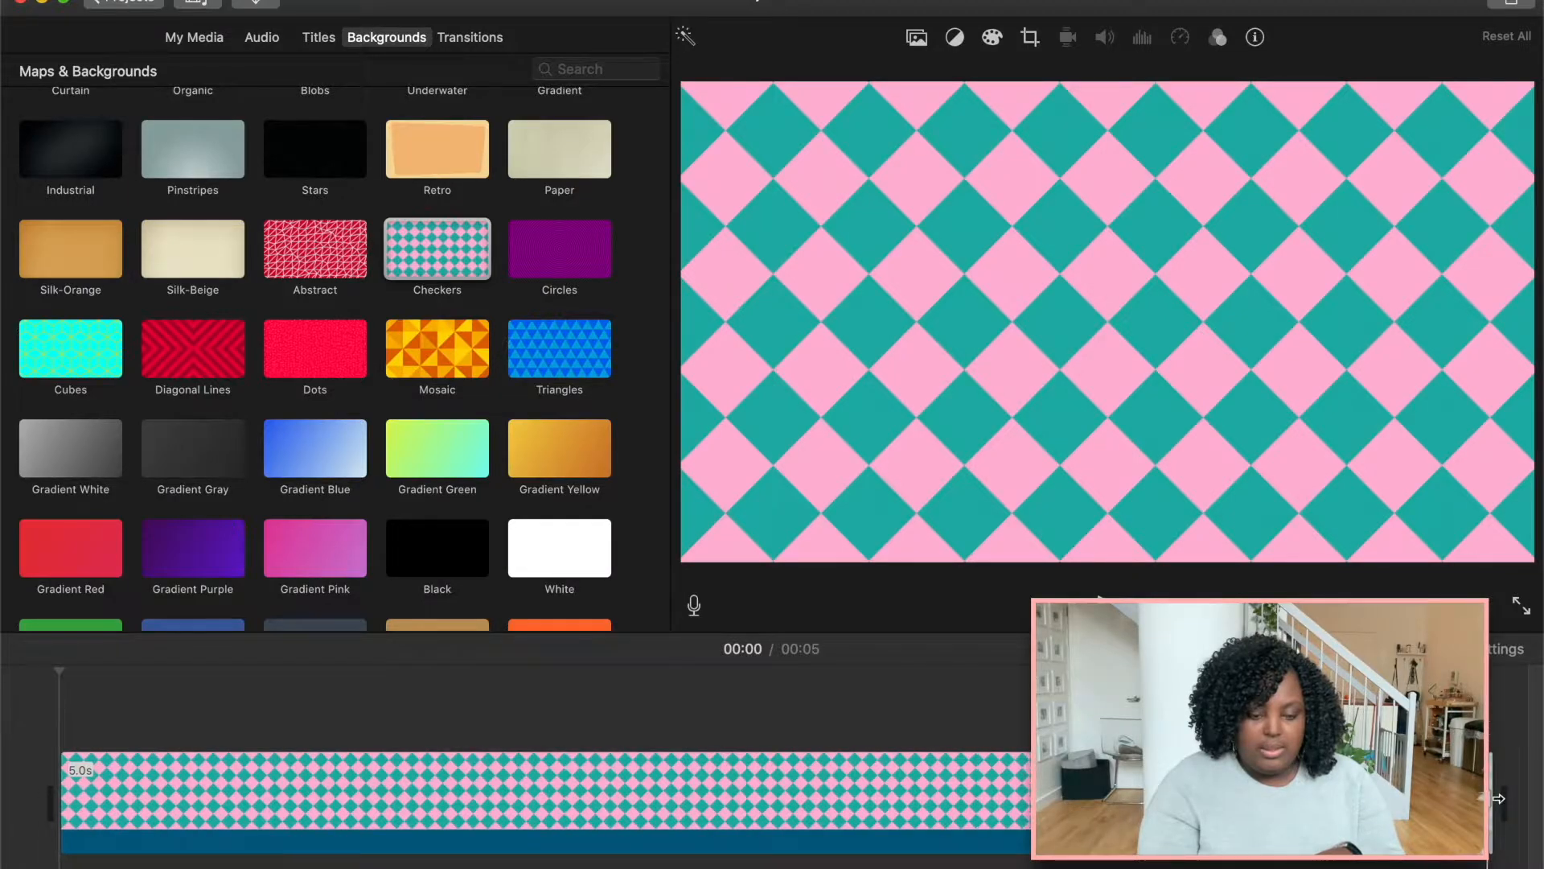
Add a Slide title above the background clip.
{"action": "left_click", "coordinate": [322, 39]}
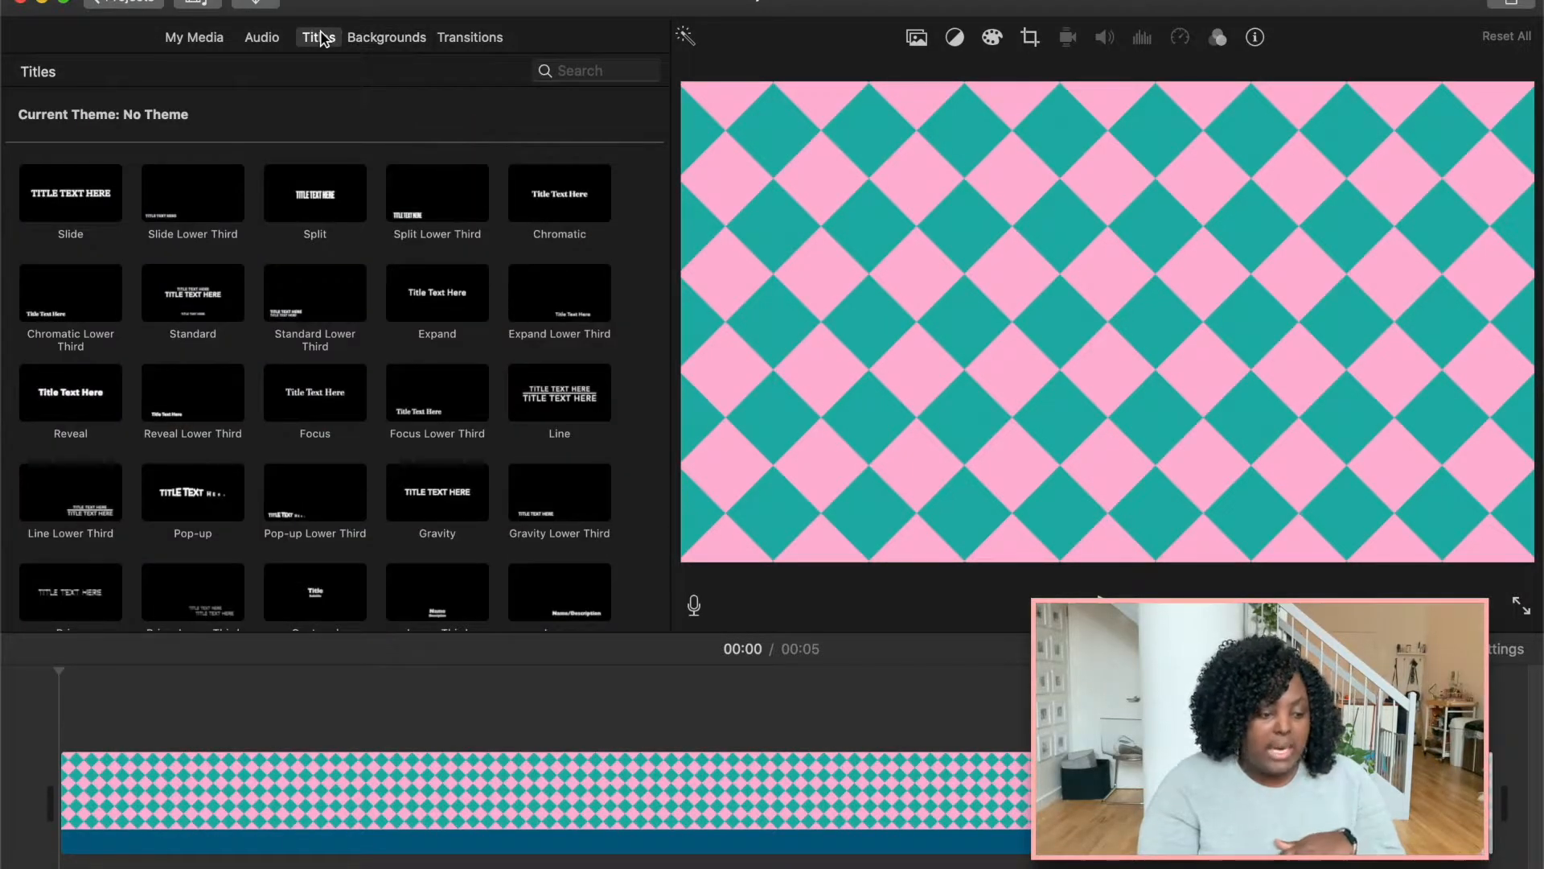
{"action": "left_click", "coordinate": [74, 203]}
{"action": "left_click_drag", "start_coordinate": [75, 203], "coordinate": [211, 790]}
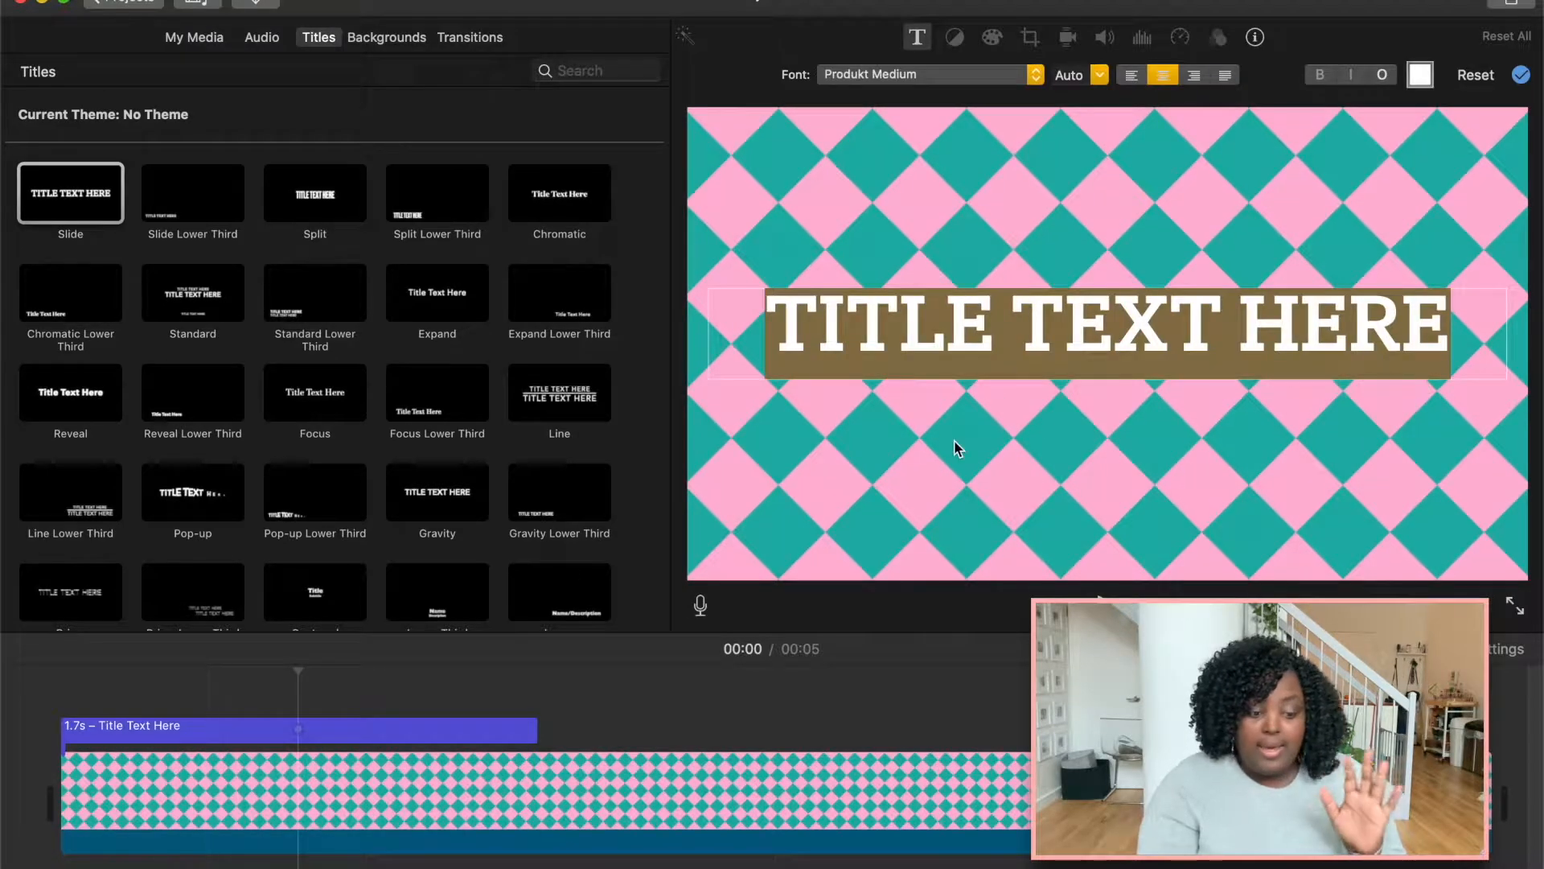
Replace the title text with BUDGETED FOR LATER.
{"action": "type", "text": "BUDGETE"}
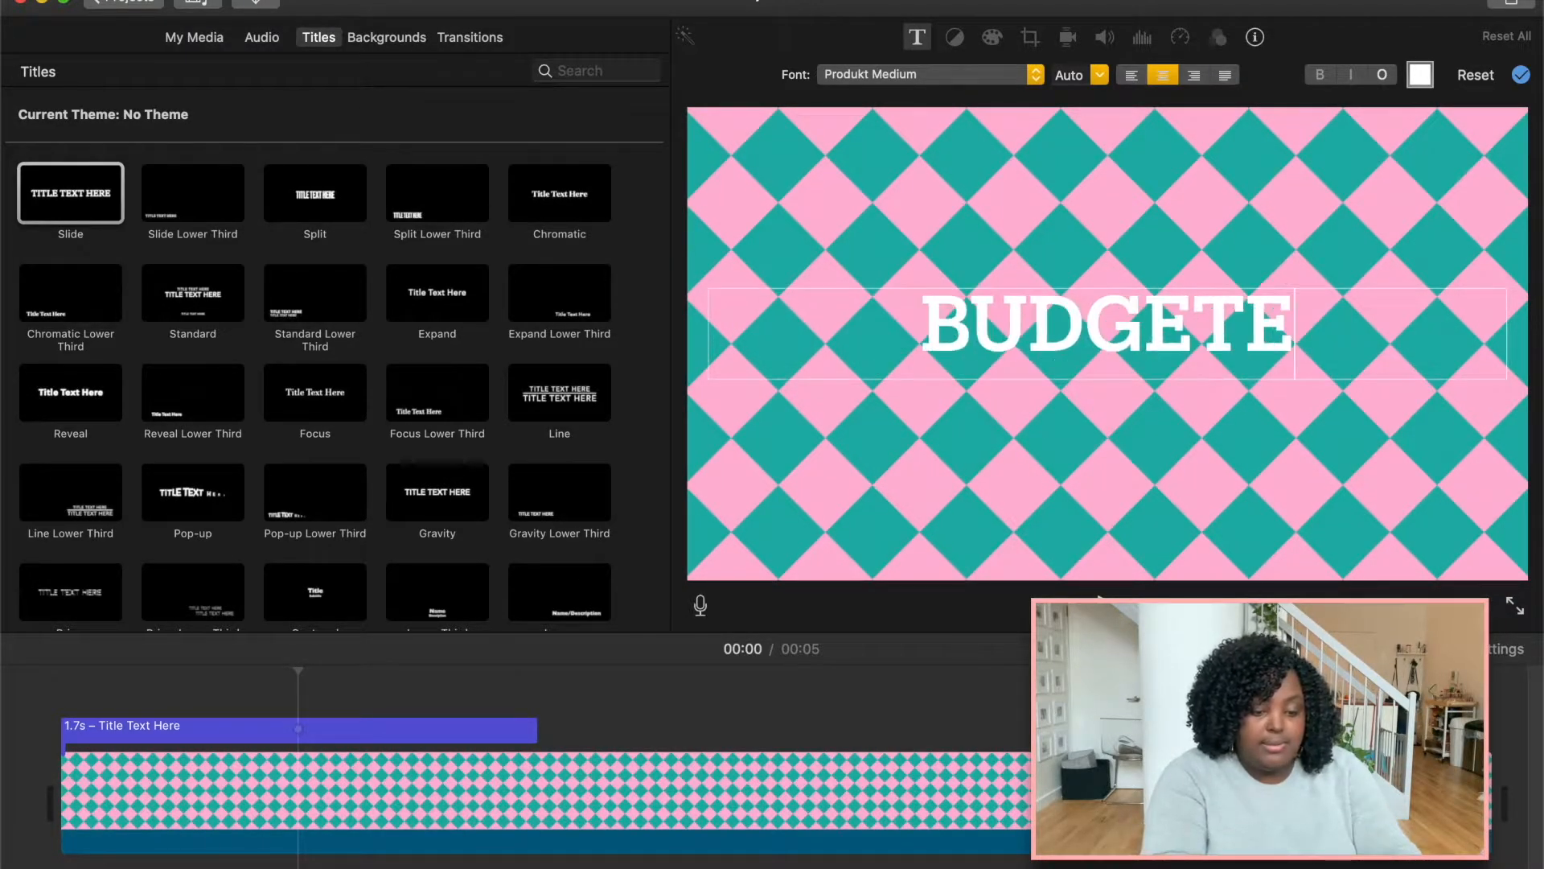
{"action": "type", "text": "D FOR LATER"}
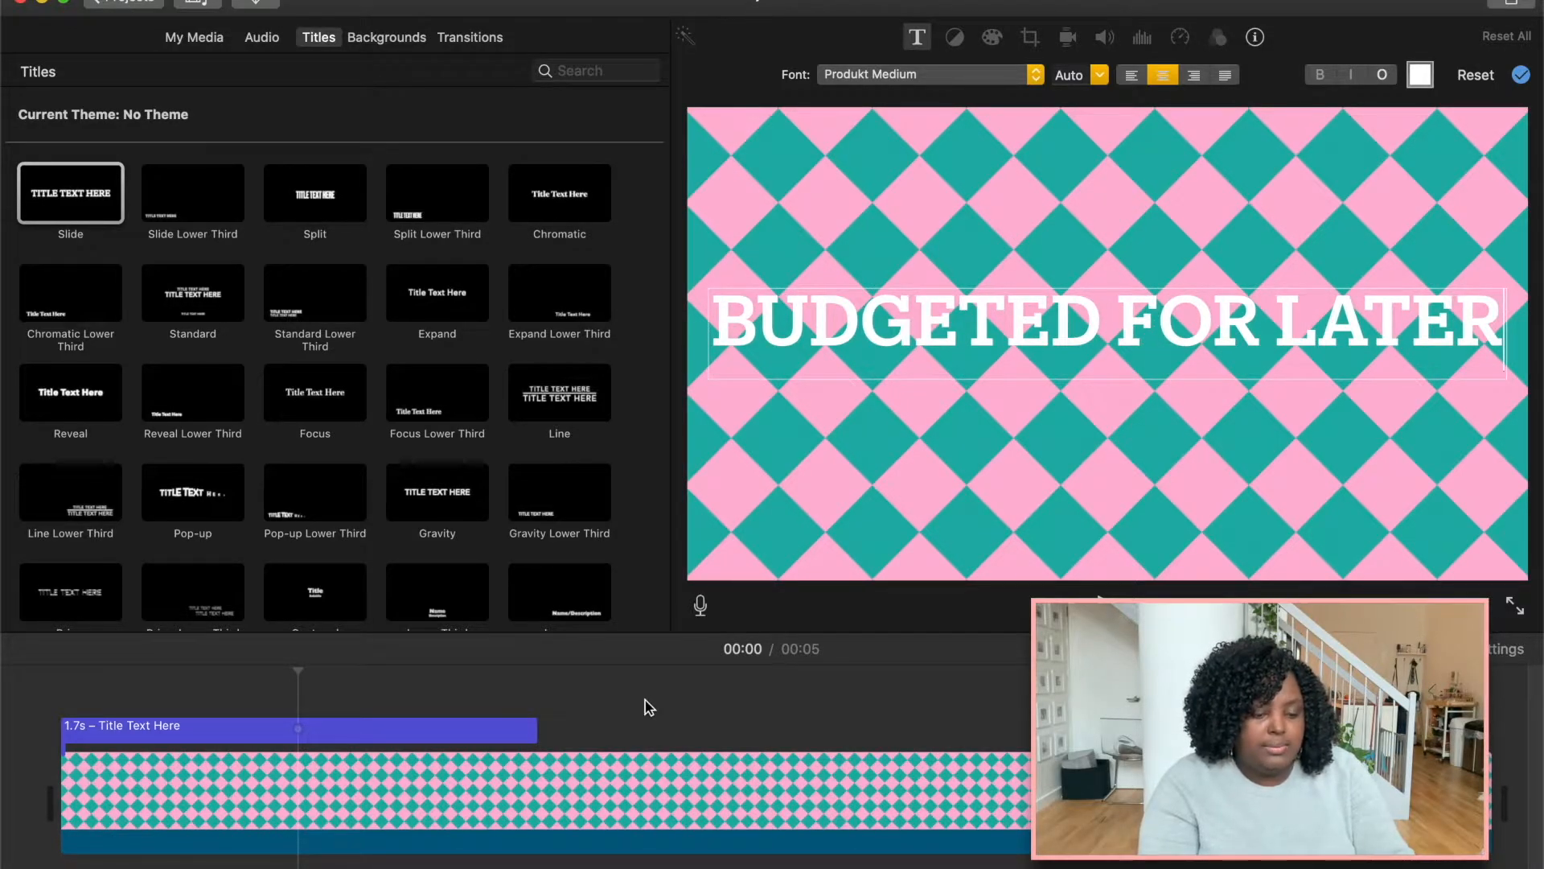
{"action": "left_click", "coordinate": [620, 723]}
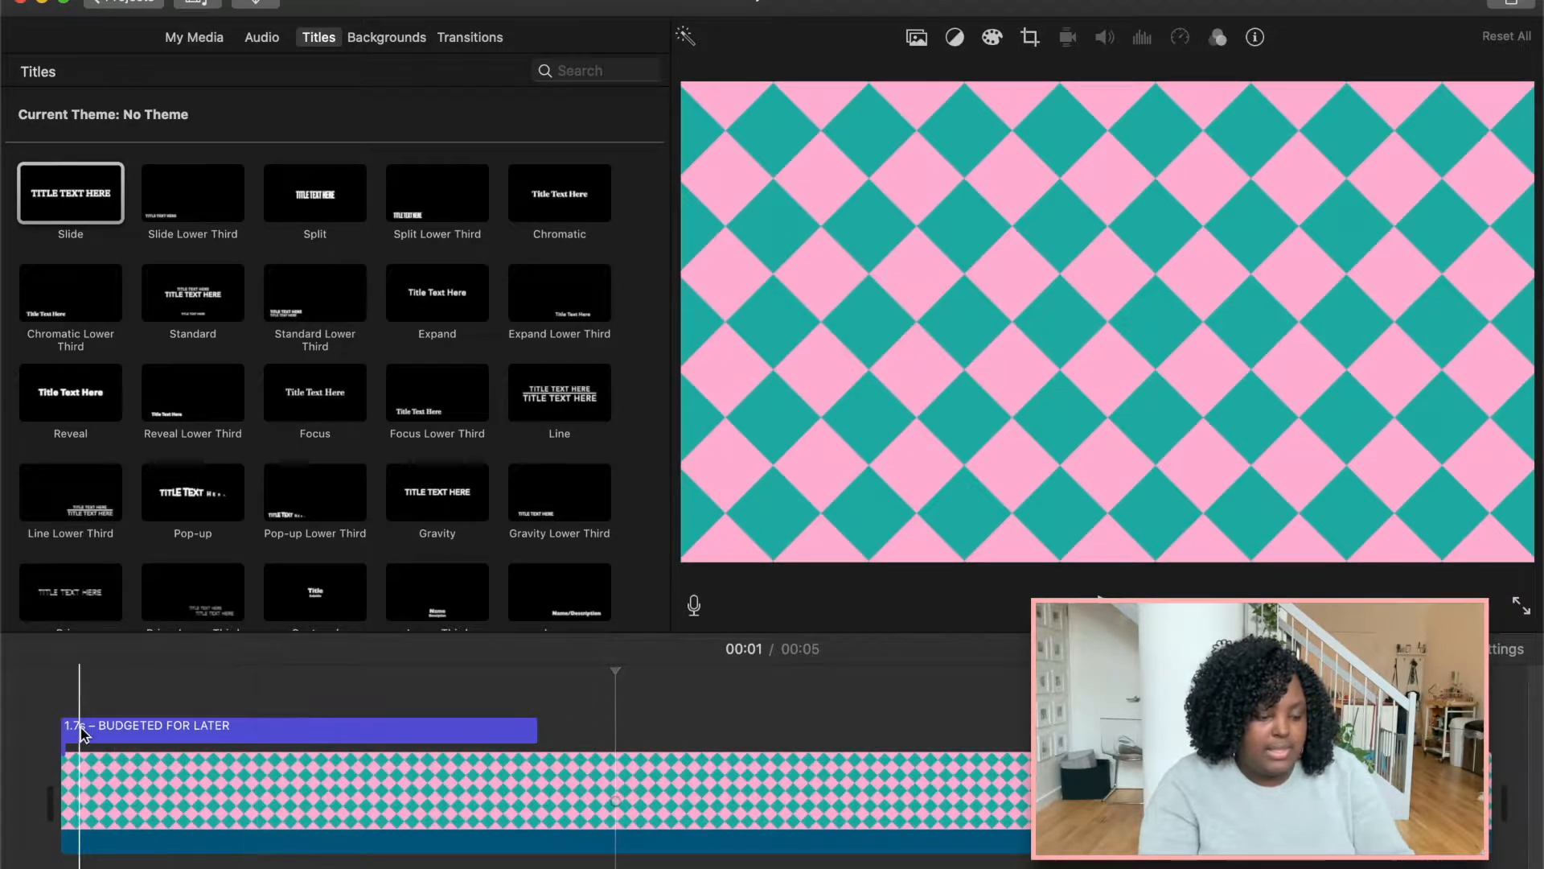
Extend the title to span the full 5.0 s background and preview it.
{"action": "key", "text": "space"}
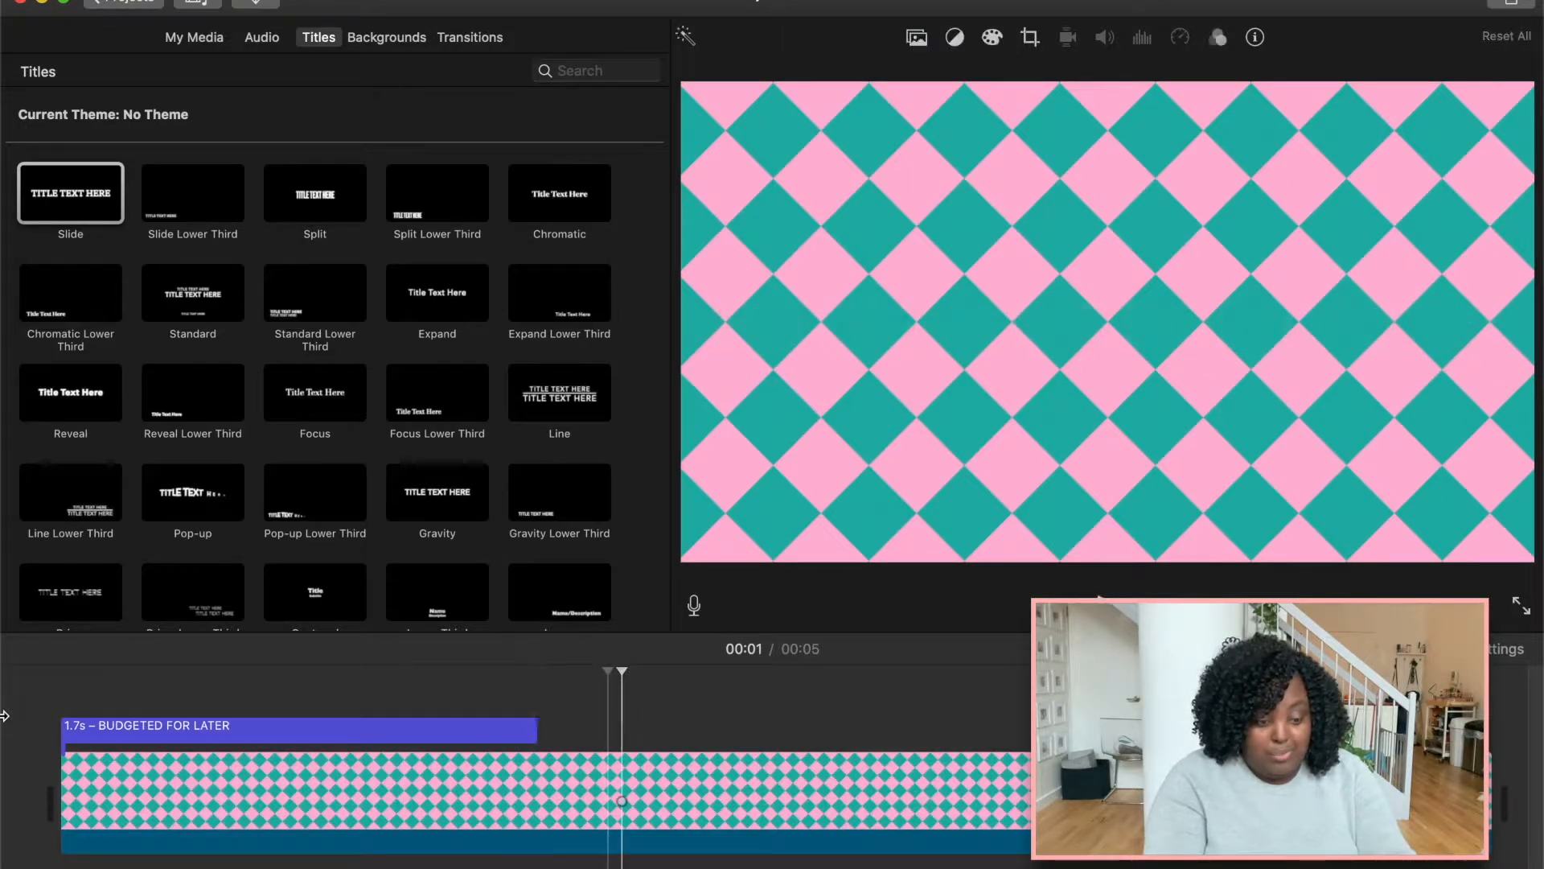
{"action": "left_click", "coordinate": [456, 729]}
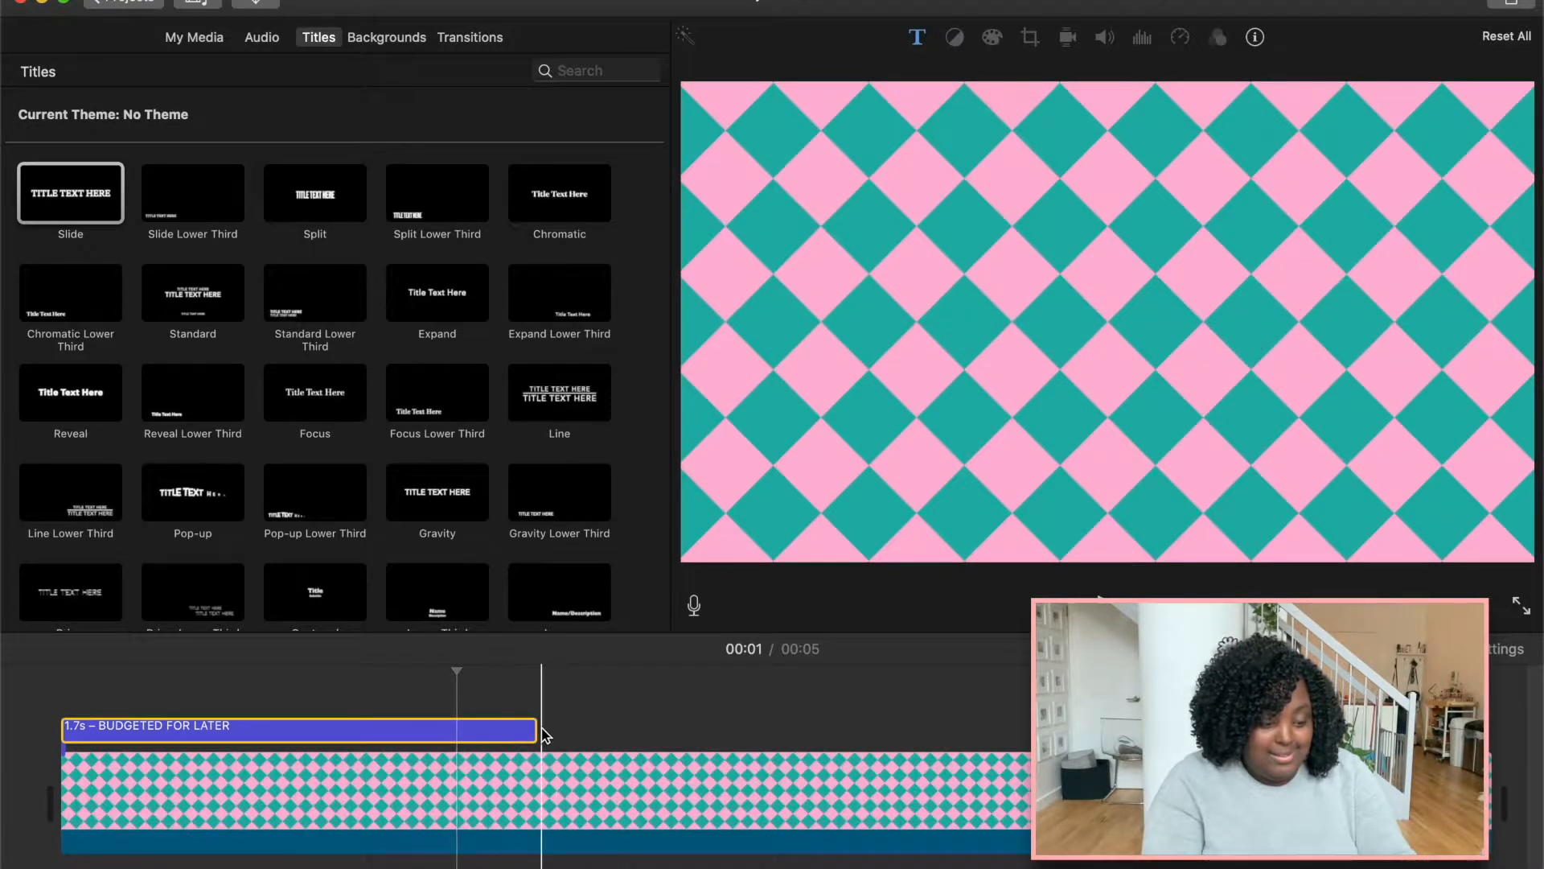
{"action": "left_click_drag", "start_coordinate": [539, 732], "coordinate": [1495, 822]}
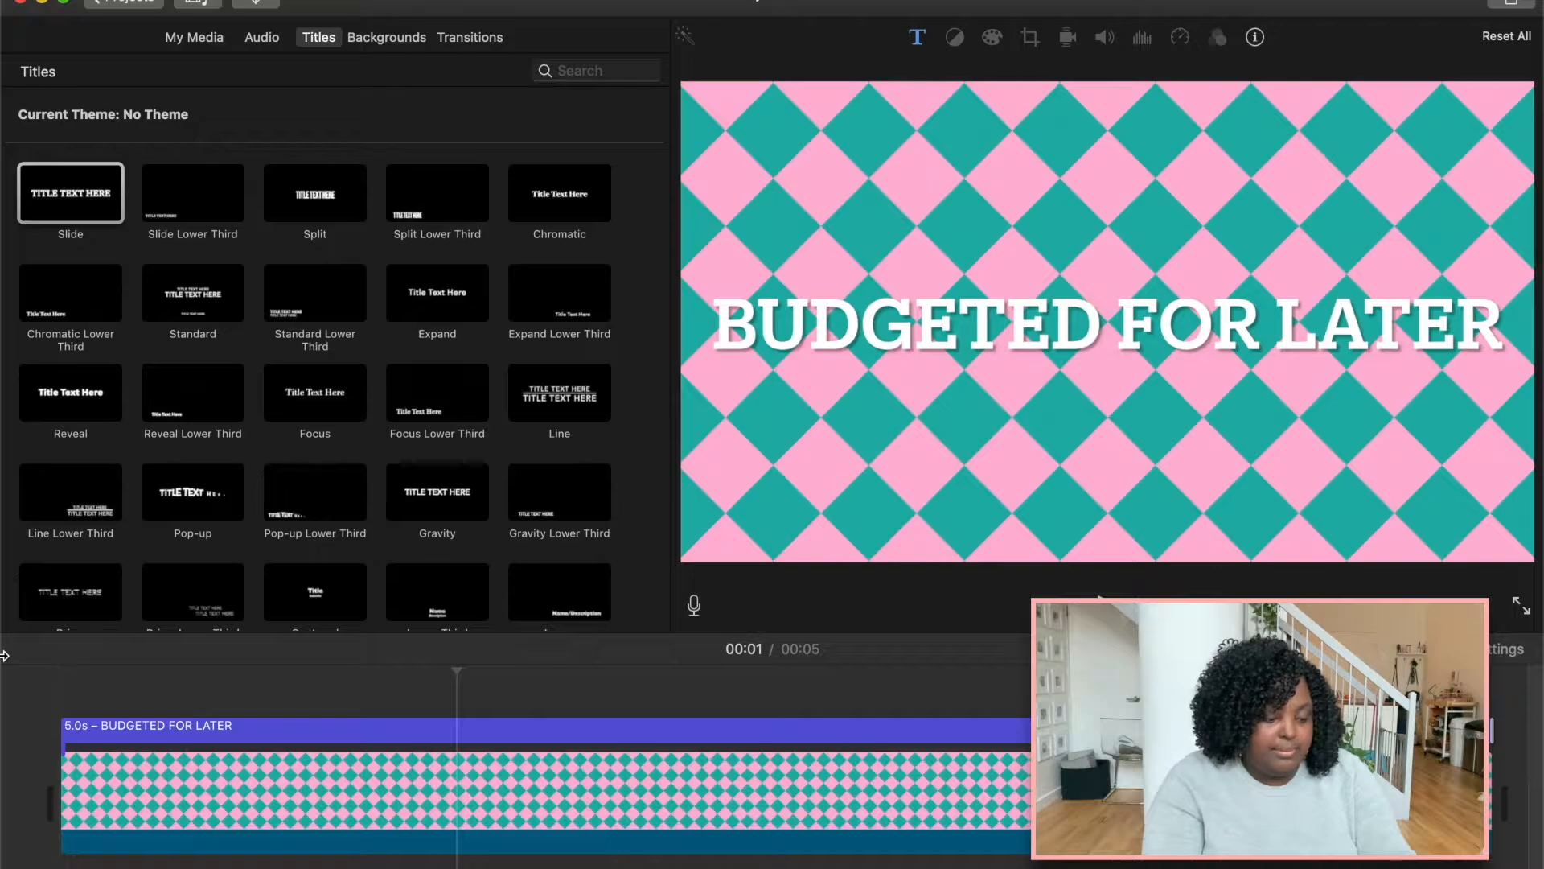
{"action": "key", "text": "space"}
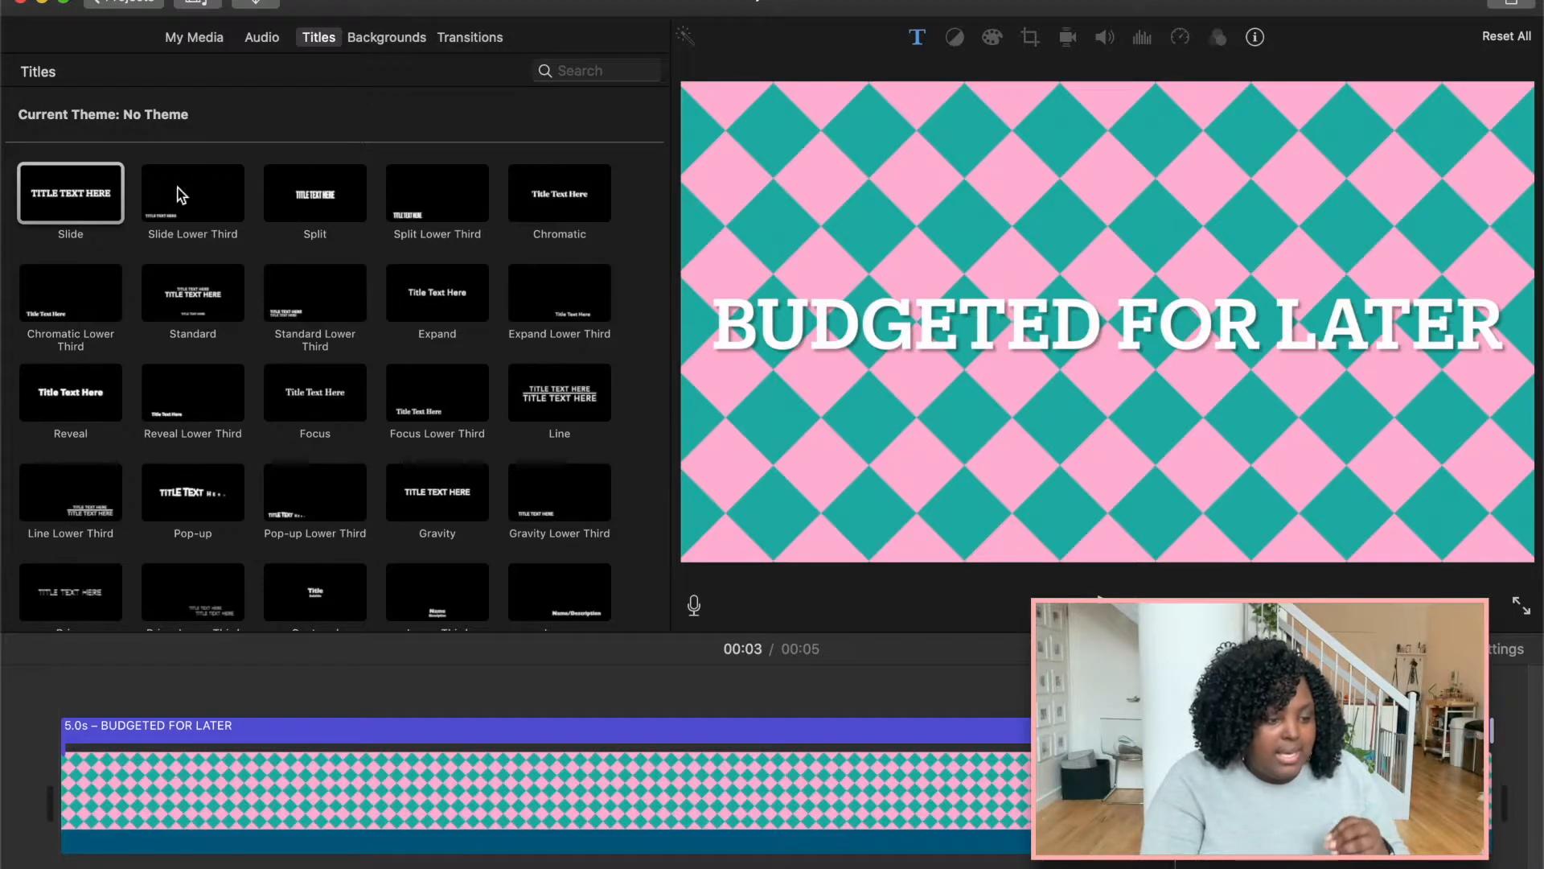
Add the cs22.mp4 video from the Finder folder as a clip above the background.
{"action": "left_click", "coordinate": [200, 46]}
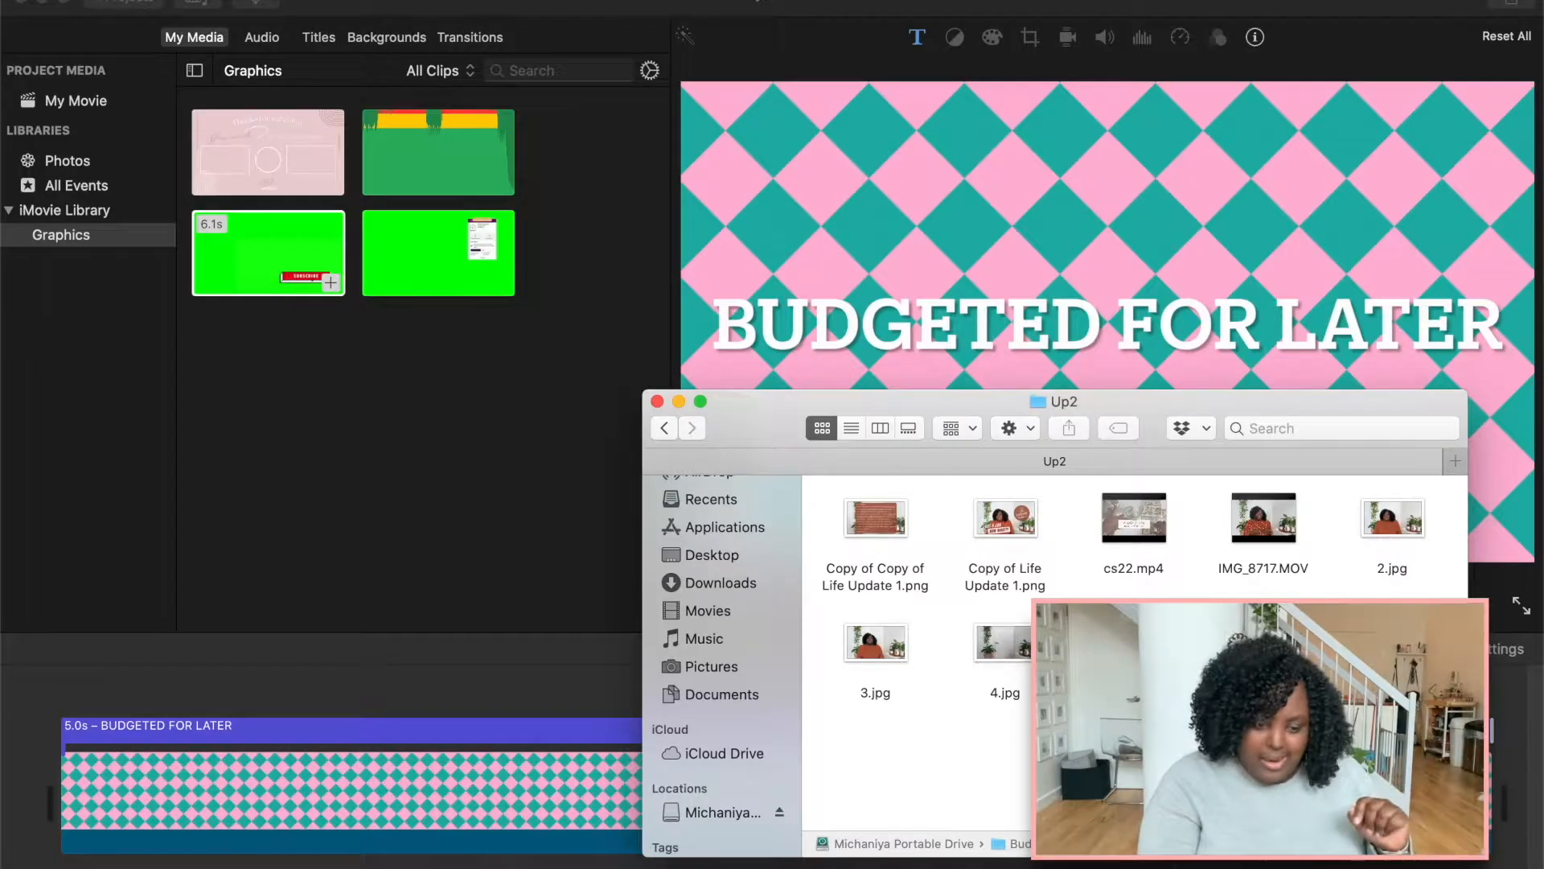
{"action": "left_click_drag", "start_coordinate": [1123, 678], "coordinate": [87, 695]}
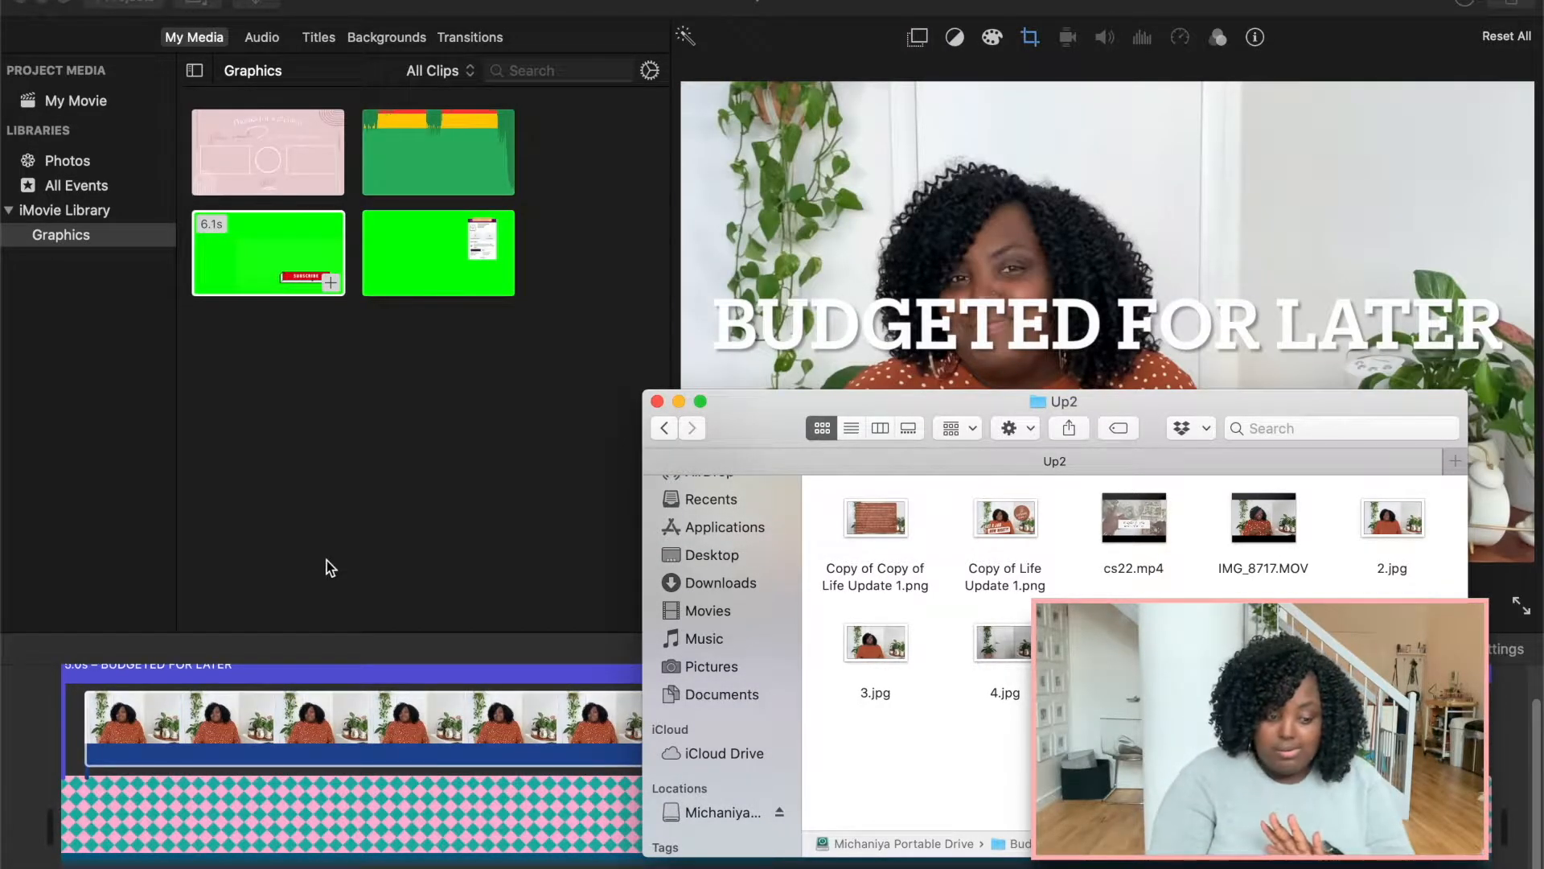
{"action": "left_click", "coordinate": [600, 768]}
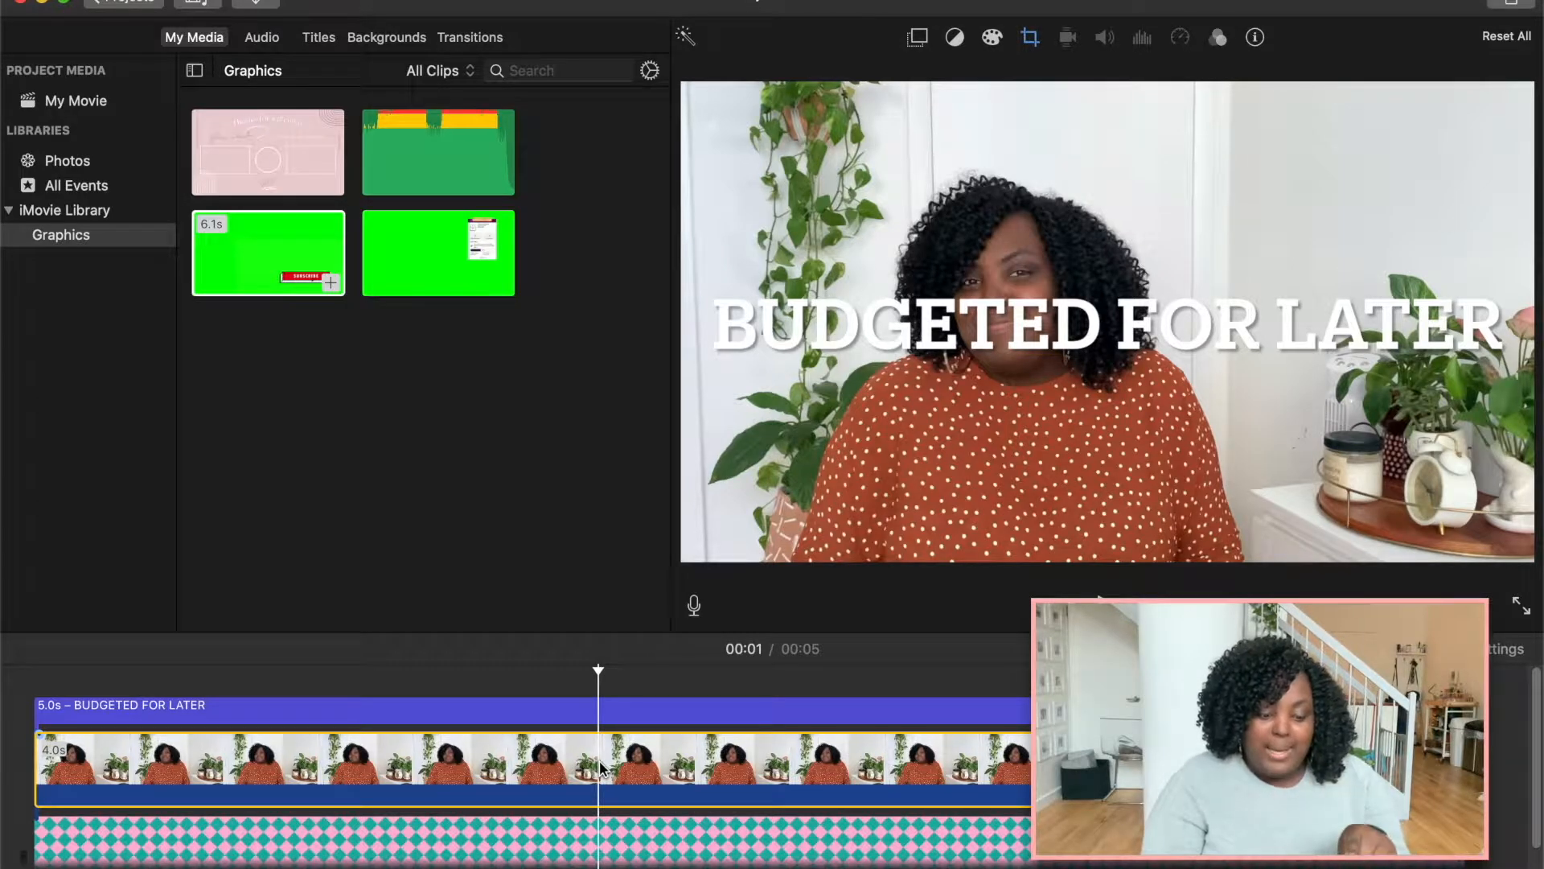
Set the video clip's overlay mode to Picture in Picture.
{"action": "left_click", "coordinate": [648, 836]}
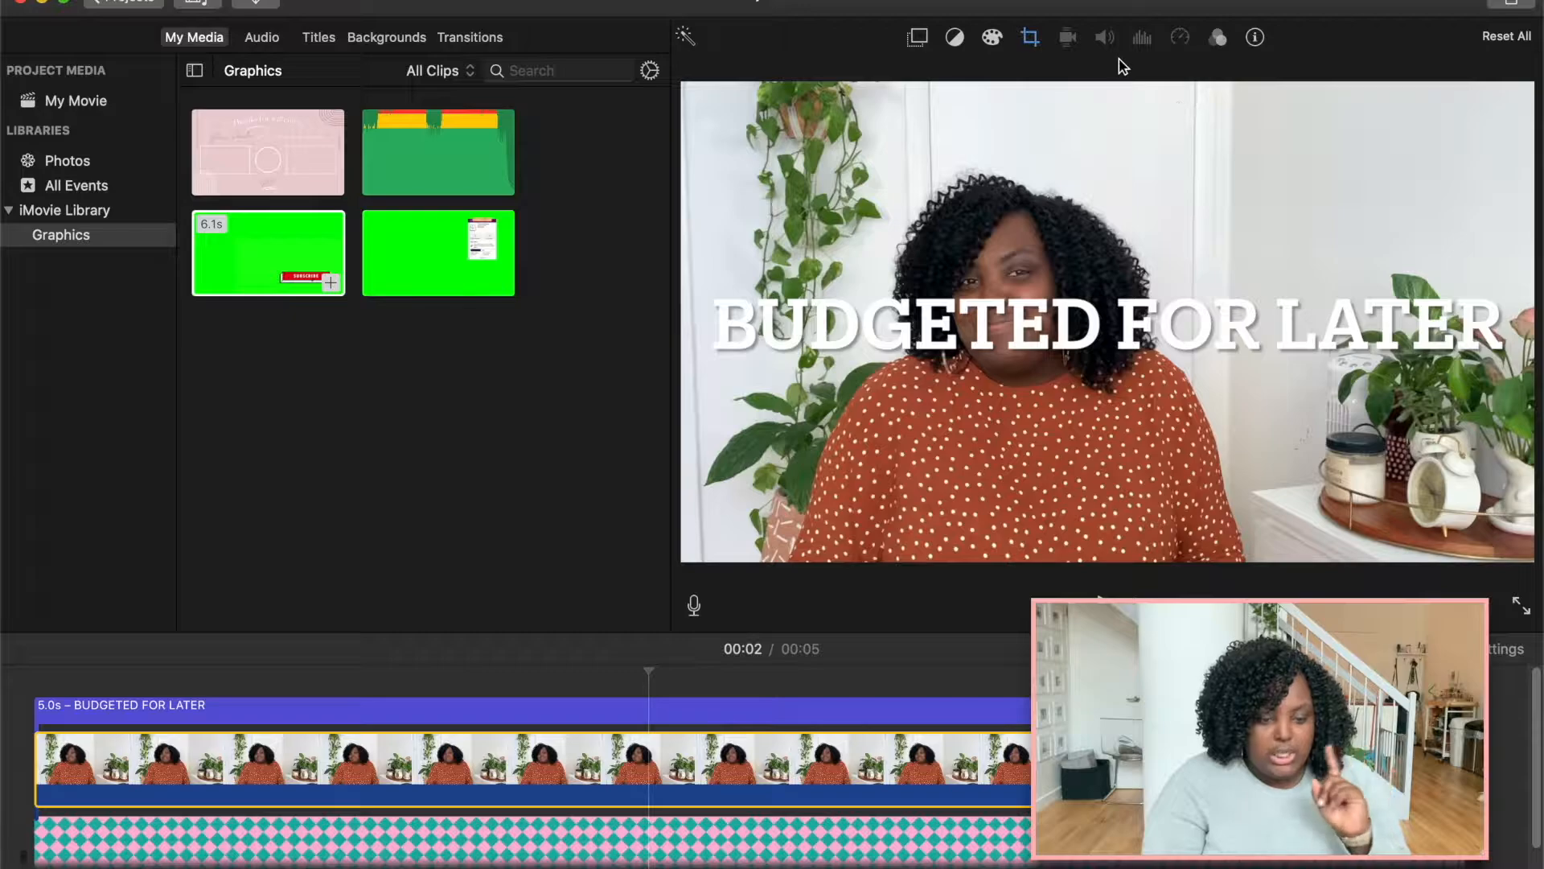
{"action": "left_click", "coordinate": [921, 37]}
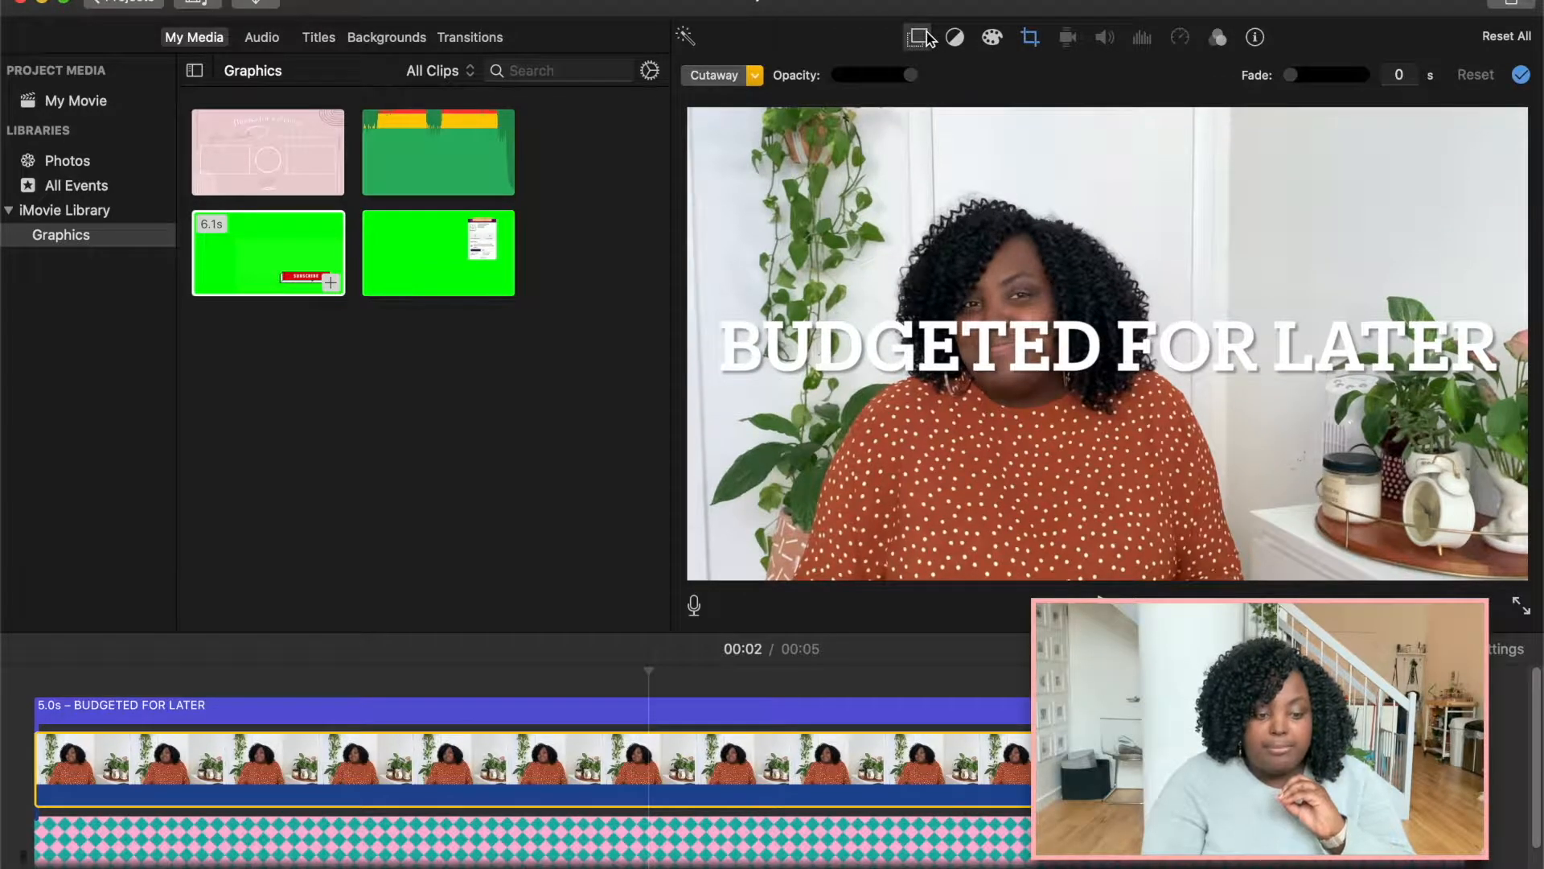
{"action": "left_click", "coordinate": [756, 75]}
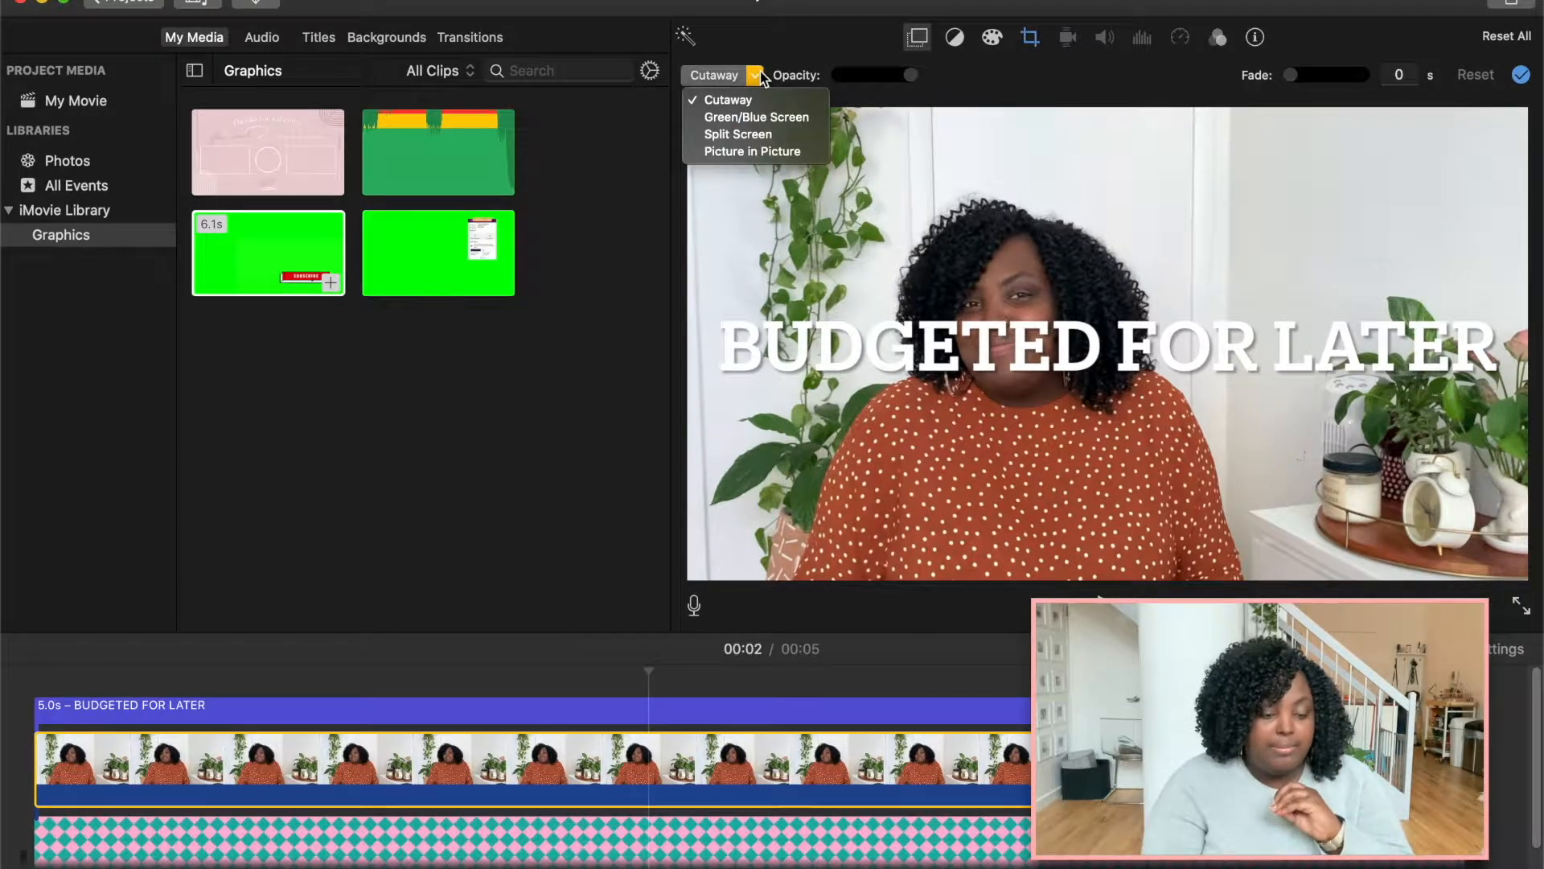
{"action": "left_click", "coordinate": [753, 150]}
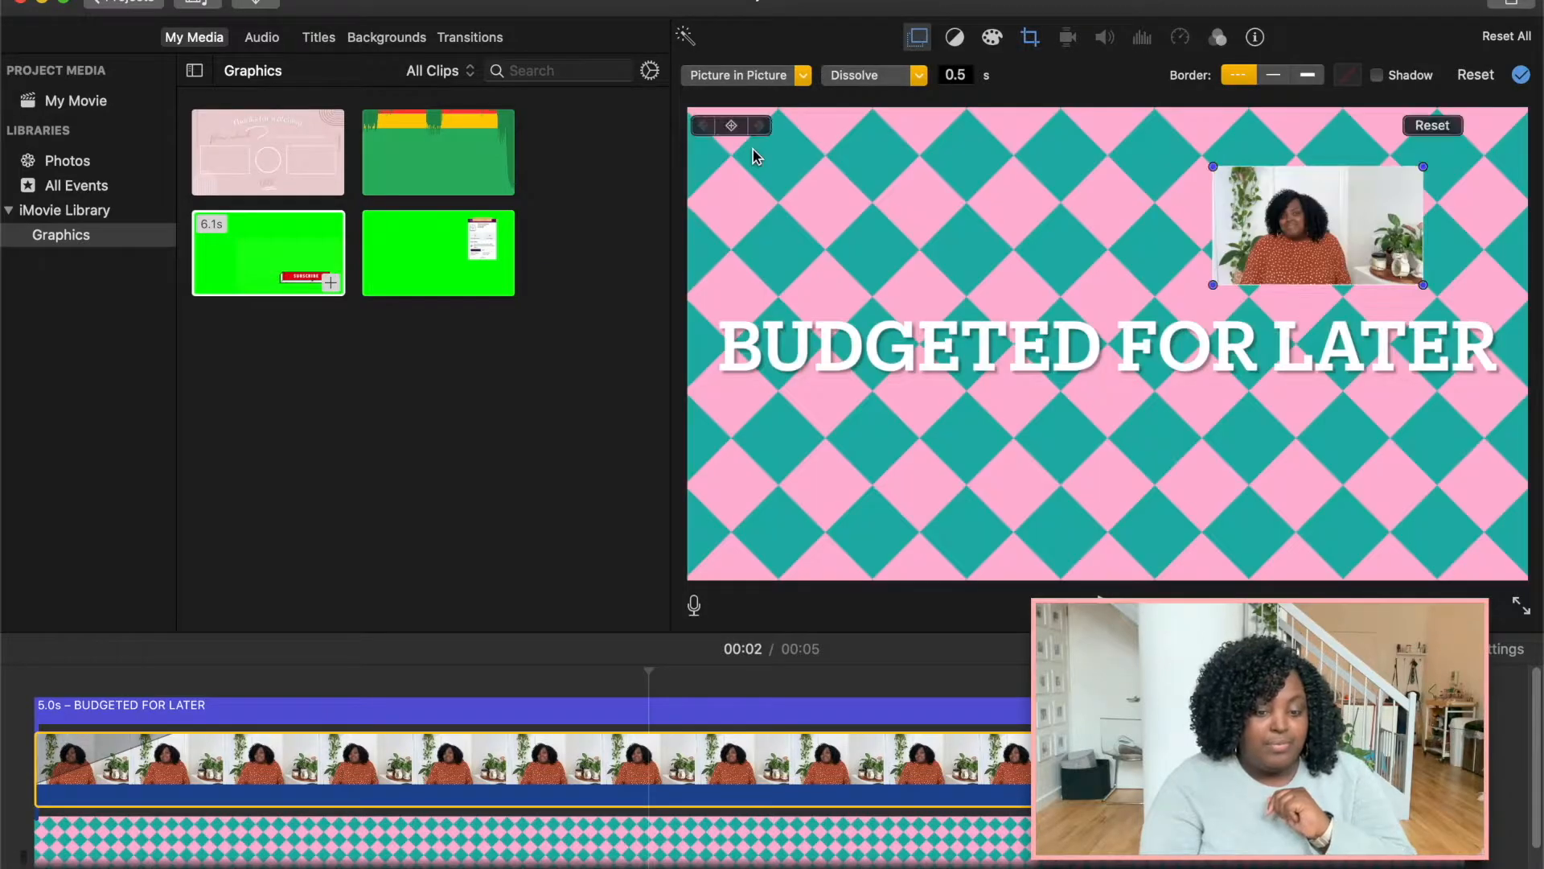
Move and resize the picture-in-picture window so it sits above the title.
{"action": "left_click_drag", "start_coordinate": [1267, 184], "coordinate": [905, 234]}
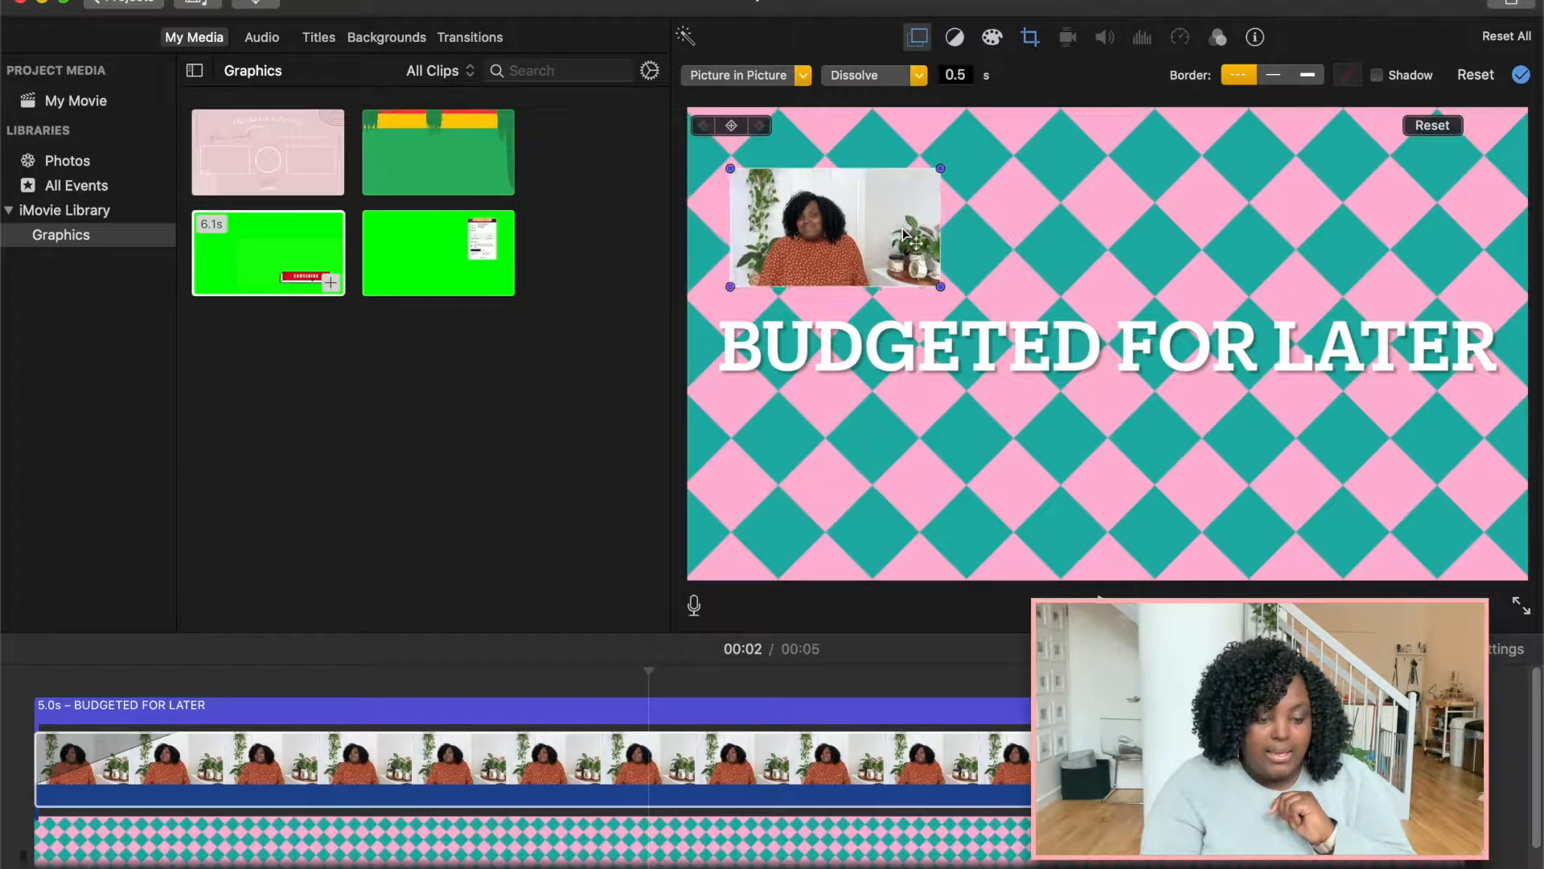
{"action": "left_click_drag", "start_coordinate": [941, 168], "coordinate": [982, 135]}
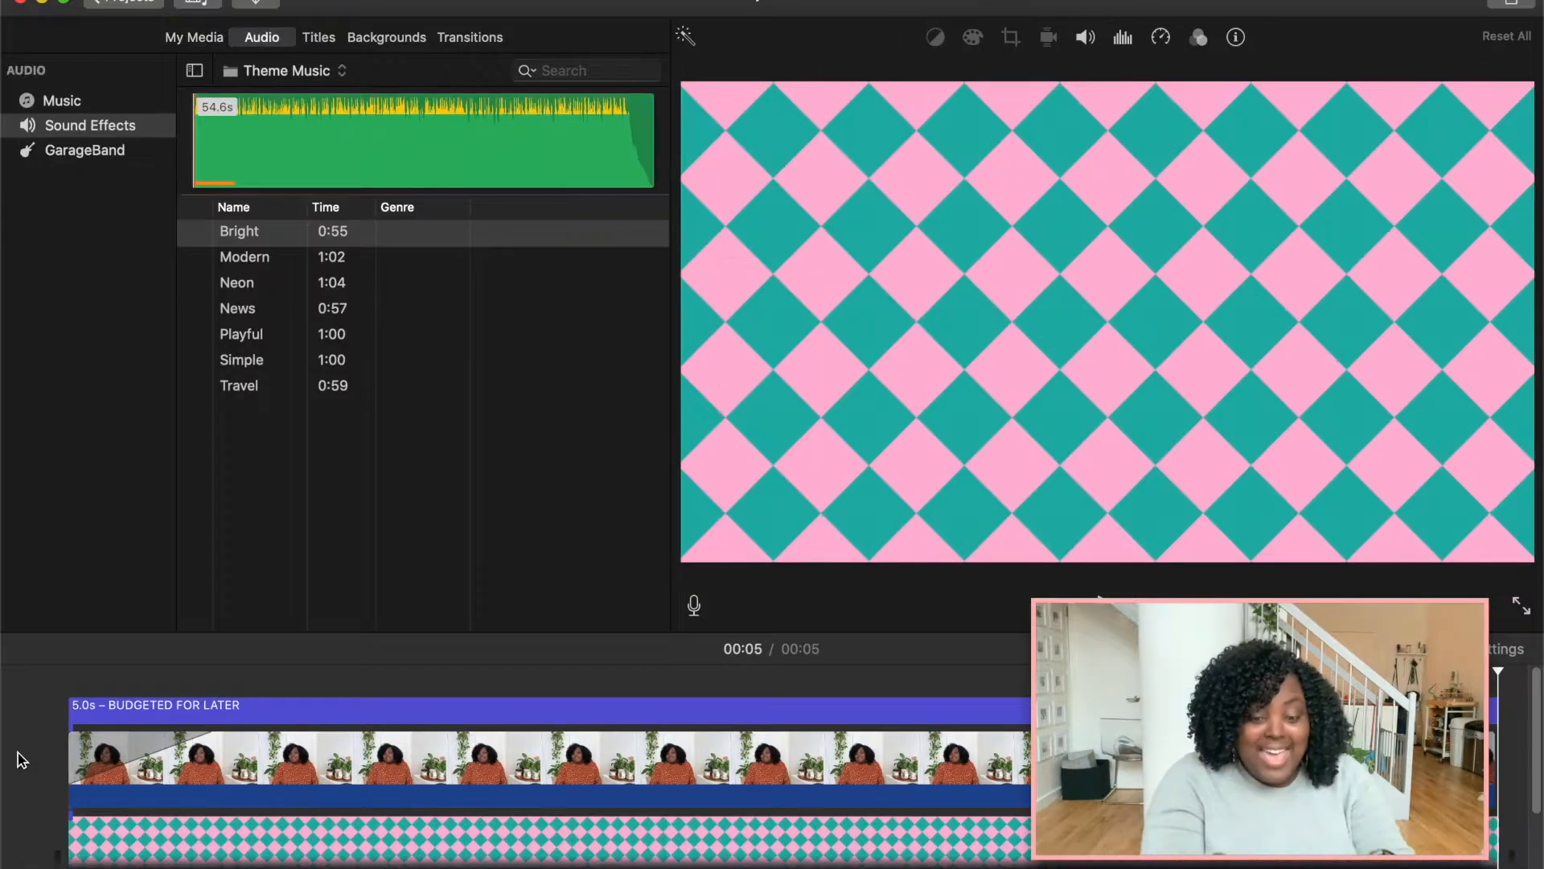
Delete the title, video and background clips from the timeline.
{"action": "scroll", "coordinate": [553, 784], "scroll_direction": "right", "scroll_amount": 3}
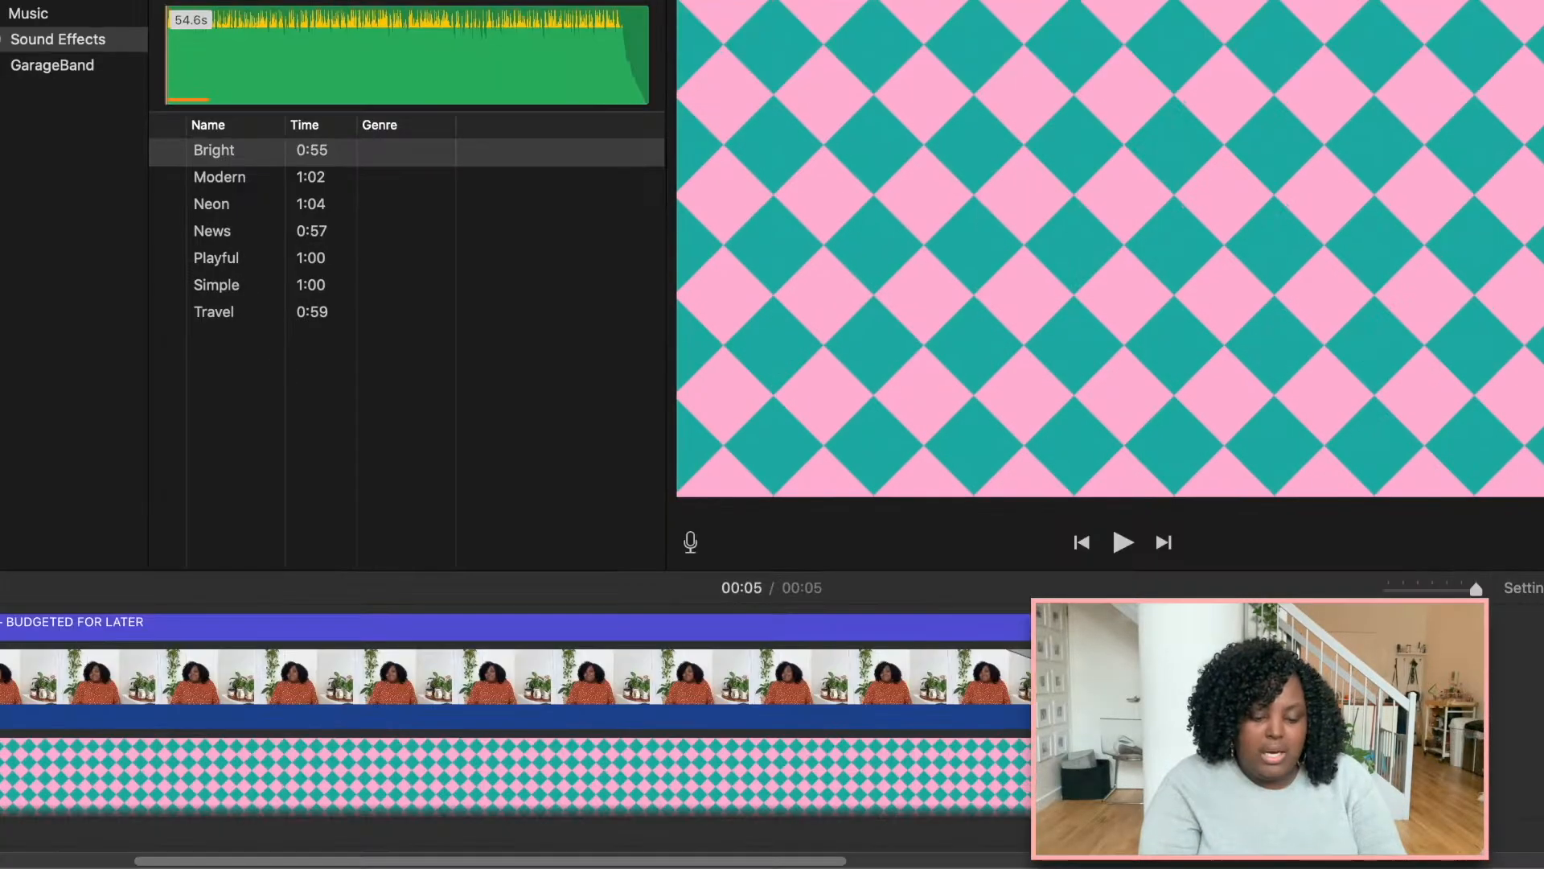
{"action": "scroll", "coordinate": [1026, 793], "scroll_direction": "down", "scroll_amount": 3}
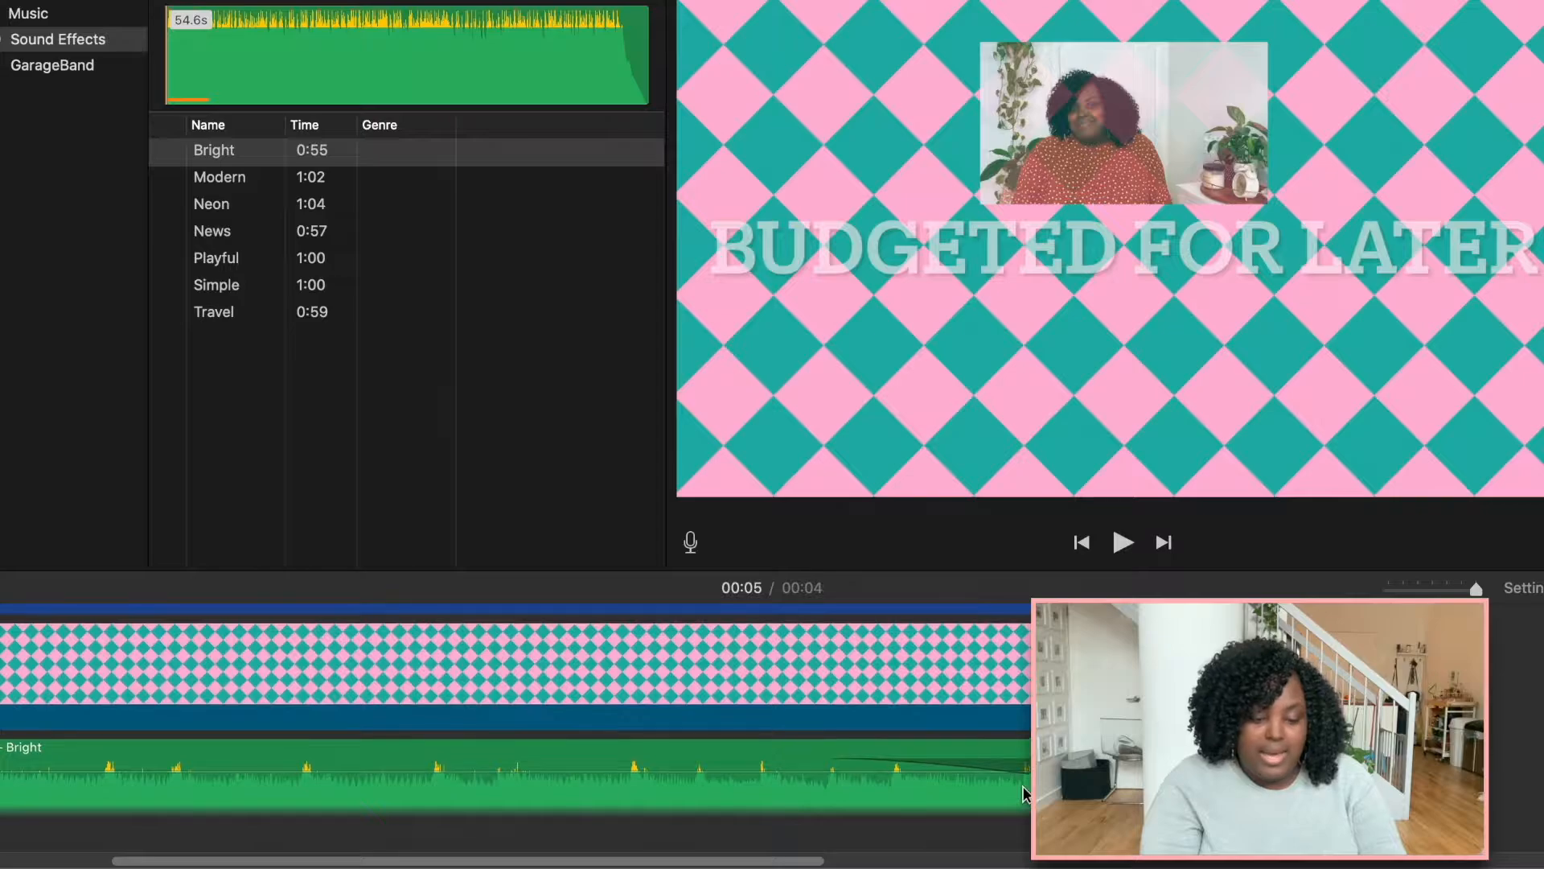
{"action": "scroll", "coordinate": [1026, 792], "scroll_direction": "up", "scroll_amount": 3}
{"action": "scroll", "coordinate": [458, 680], "scroll_direction": "left", "scroll_amount": 2}
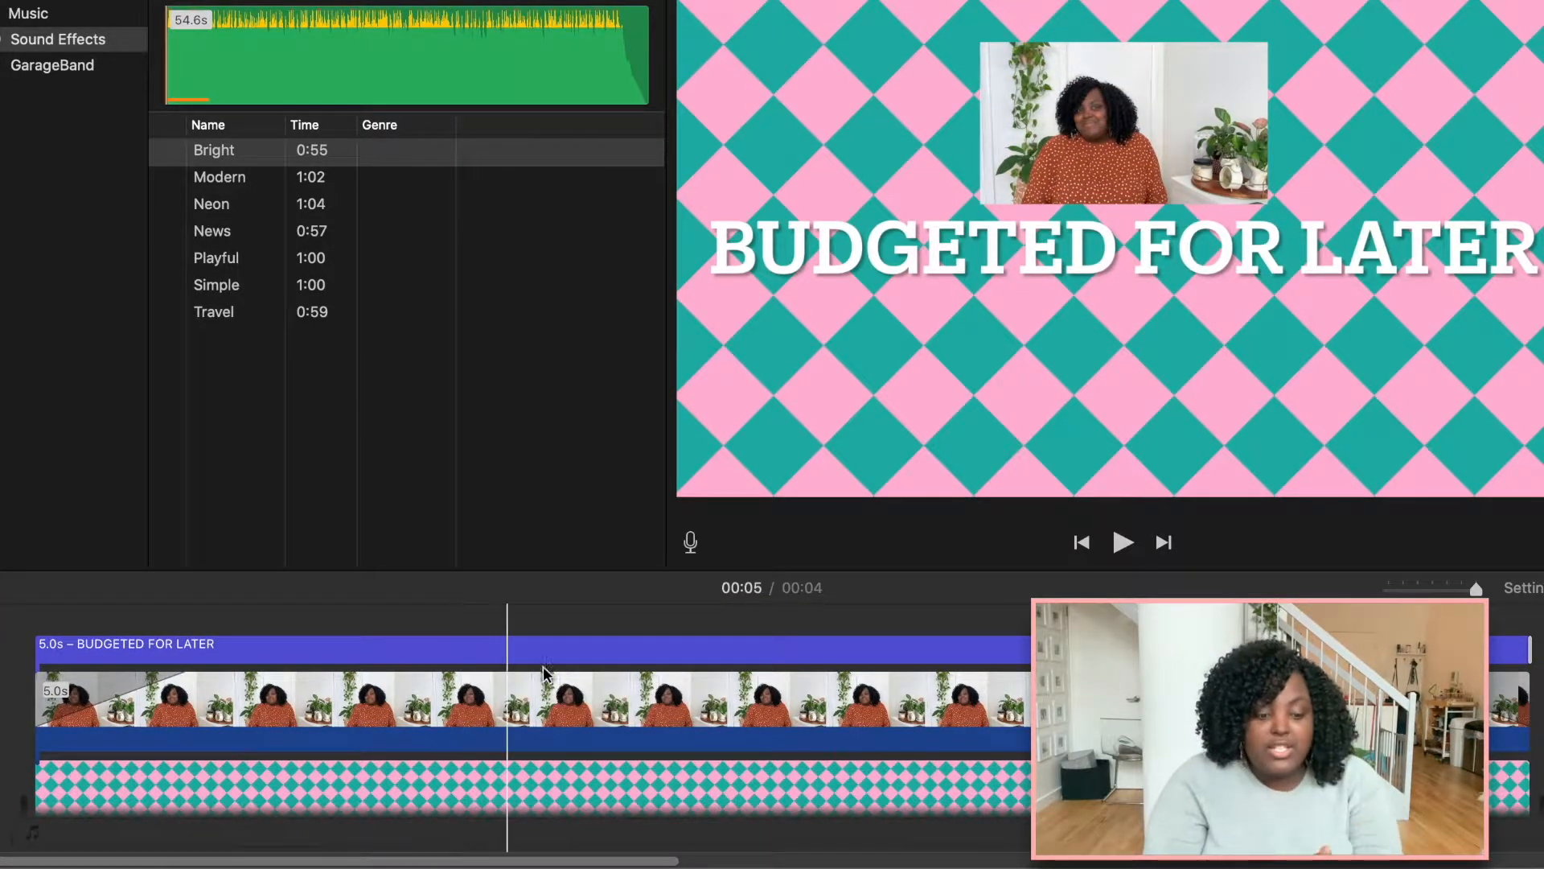
{"action": "left_click", "coordinate": [826, 719]}
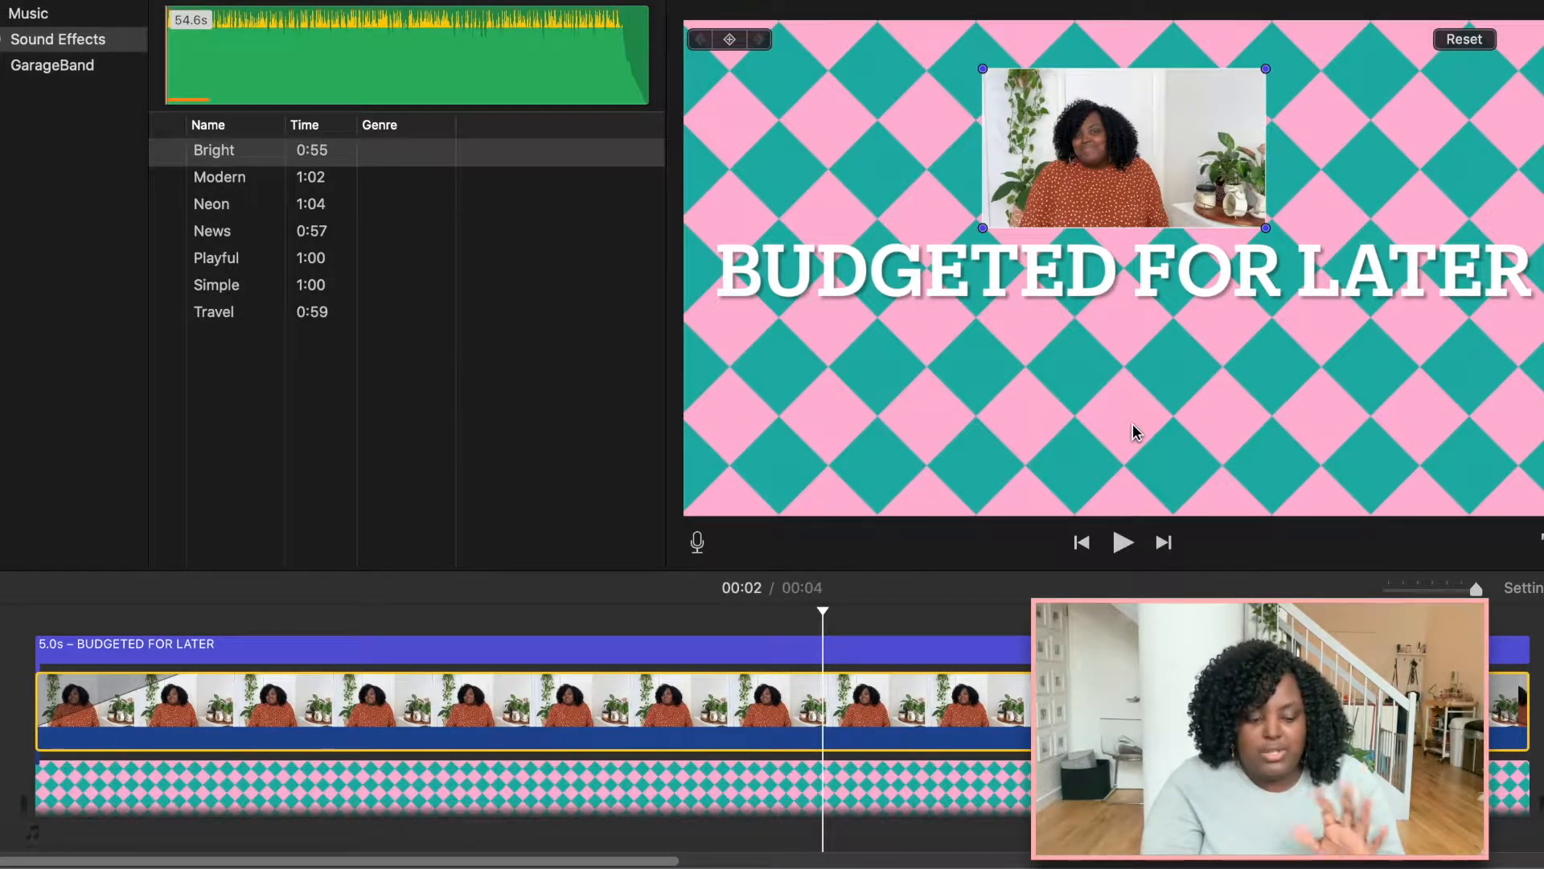
{"action": "left_click", "coordinate": [948, 654]}
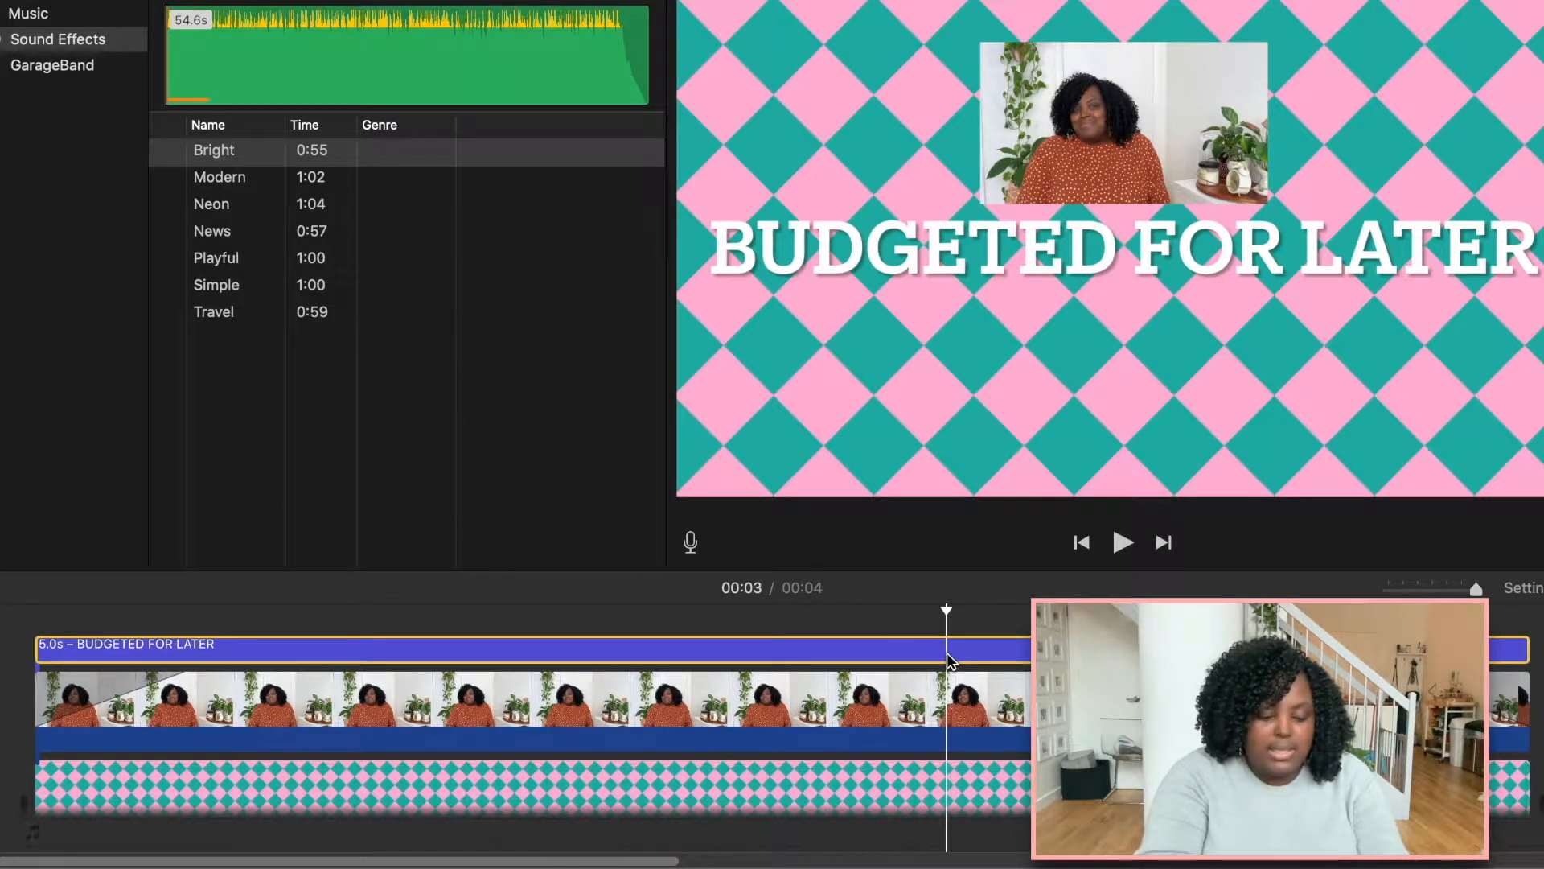
{"action": "key", "text": "Delete"}
{"action": "left_click", "coordinate": [948, 699]}
{"action": "key", "text": "Delete"}
{"action": "left_click", "coordinate": [911, 770]}
{"action": "key", "text": "Delete"}
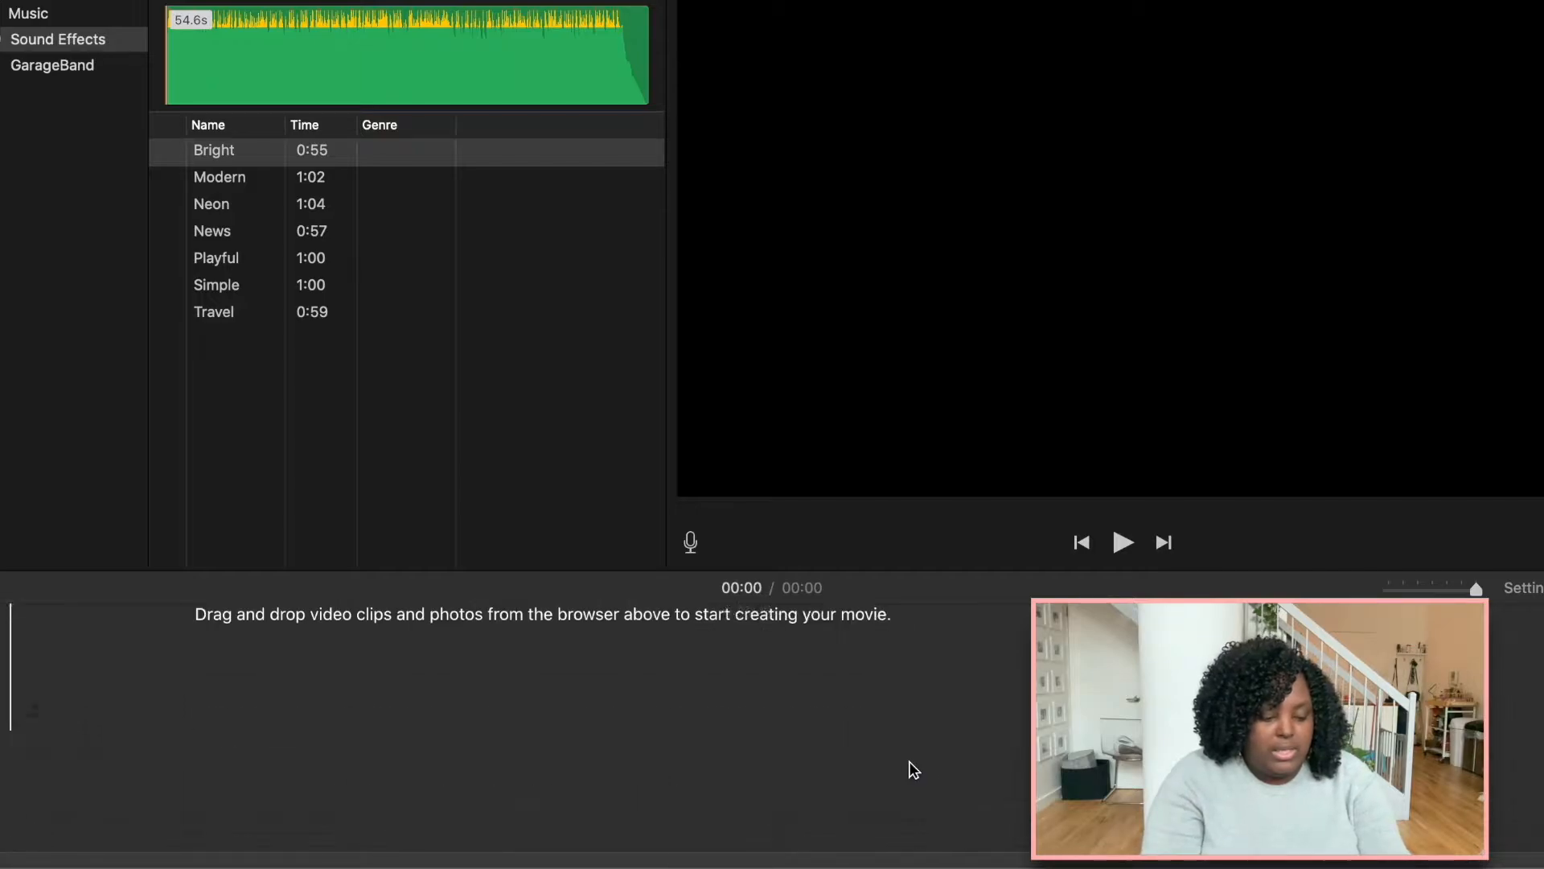
{"action": "mouse_move", "coordinate": [381, 867]}
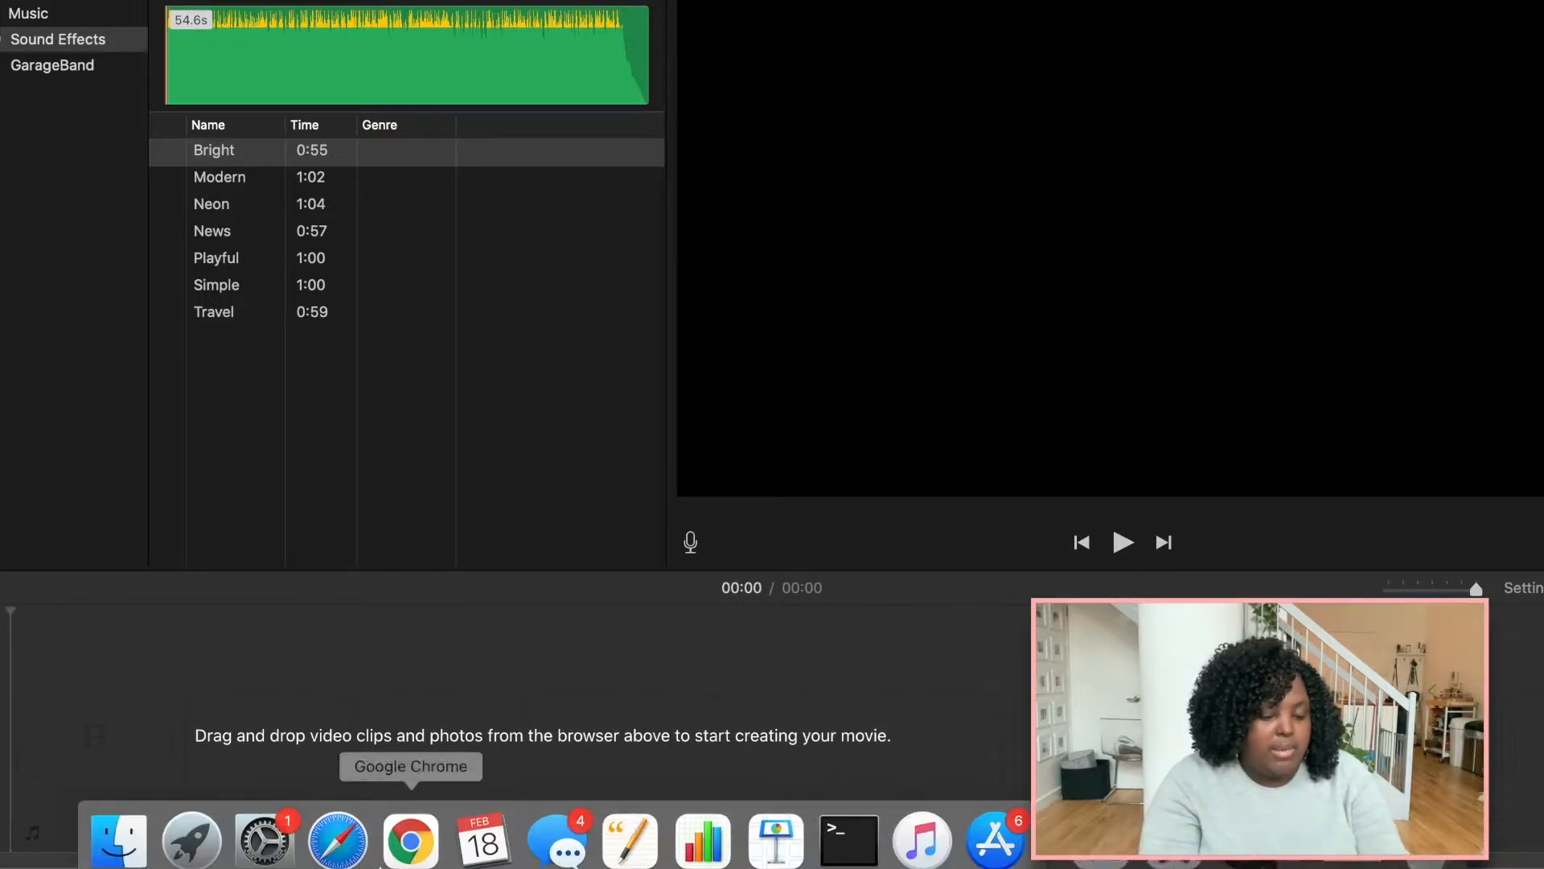
Switch to Chrome and search Canva for "youtube intro", opening the YouTube Intro template category.
{"action": "left_click", "coordinate": [411, 824]}
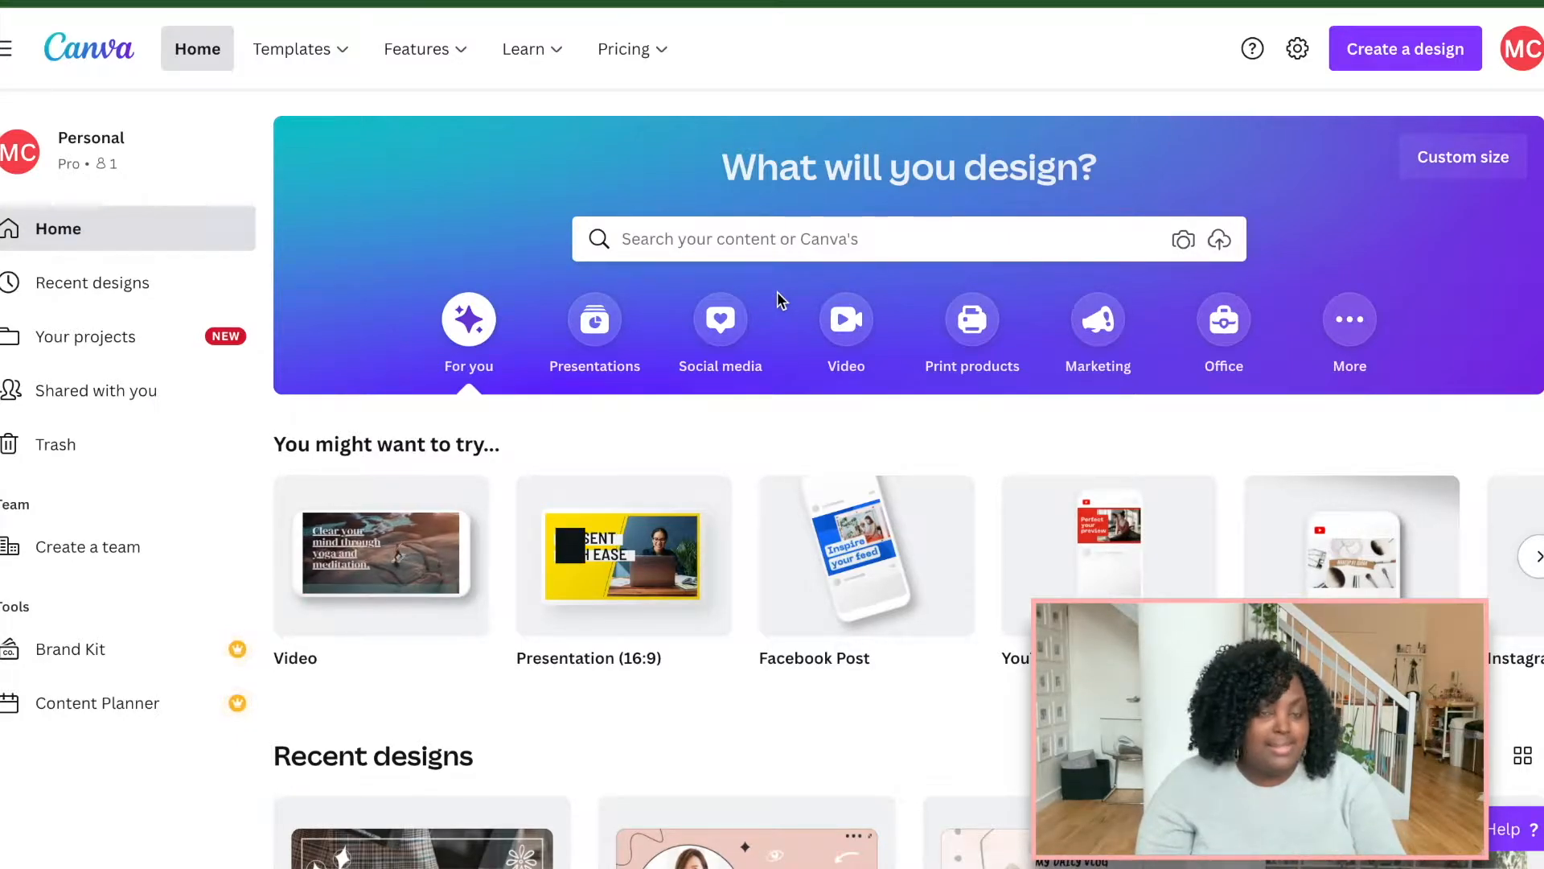
{"action": "left_click", "coordinate": [775, 239]}
{"action": "type", "text": "youtube intro"}
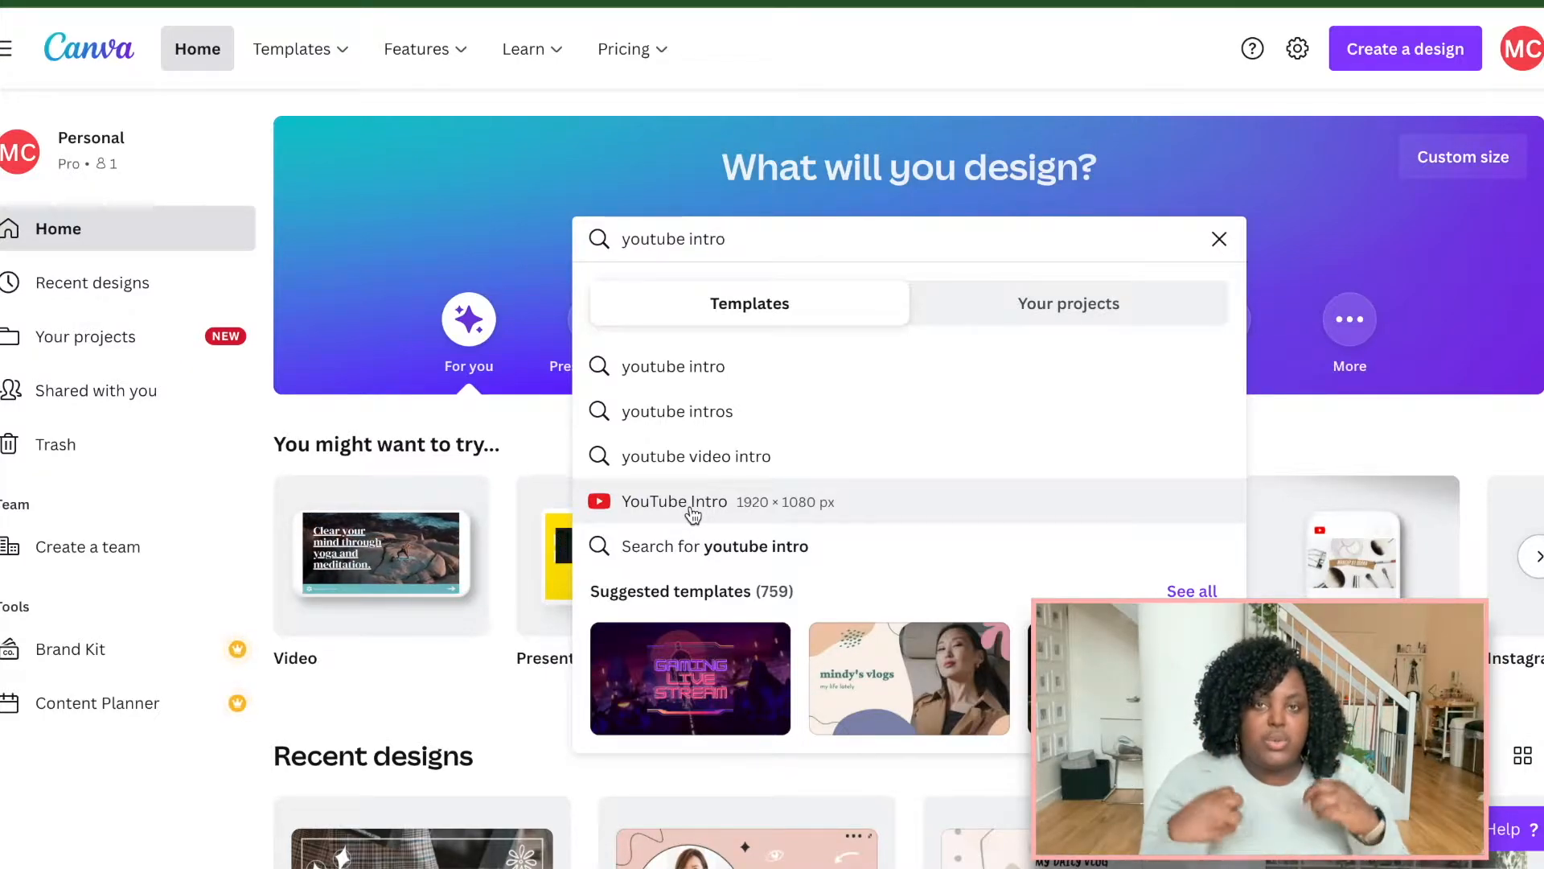
{"action": "left_click", "coordinate": [694, 504]}
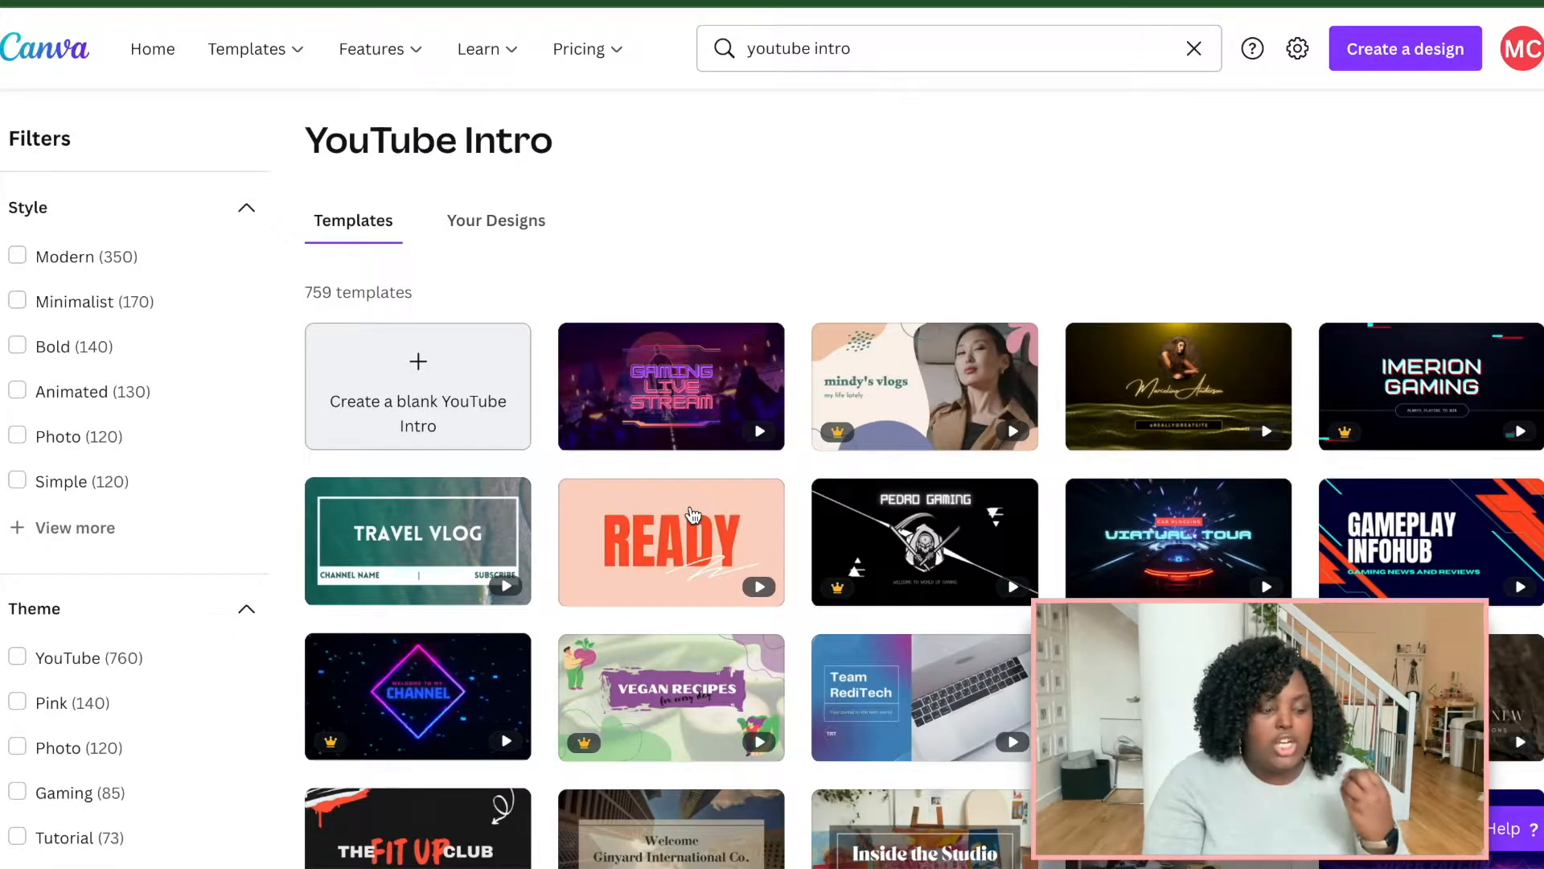
Browse the YouTube Intro templates, open the Cozy Crafts torn-paper template and preview its animation.
{"action": "scroll", "coordinate": [693, 515], "scroll_direction": "down", "scroll_amount": 15}
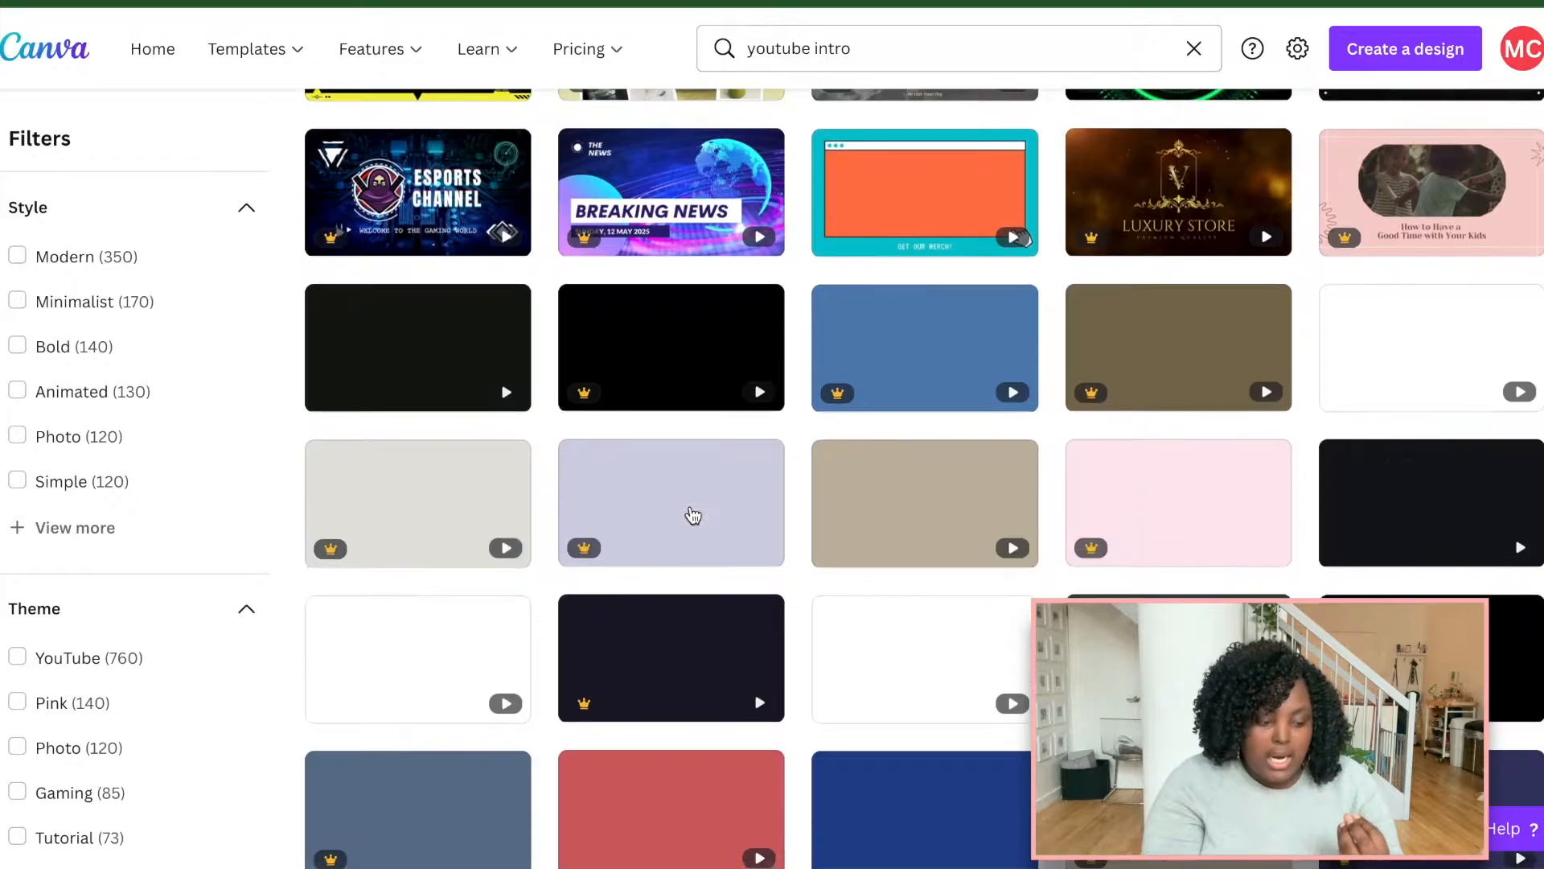
{"action": "scroll", "coordinate": [693, 515], "scroll_direction": "down", "scroll_amount": 12}
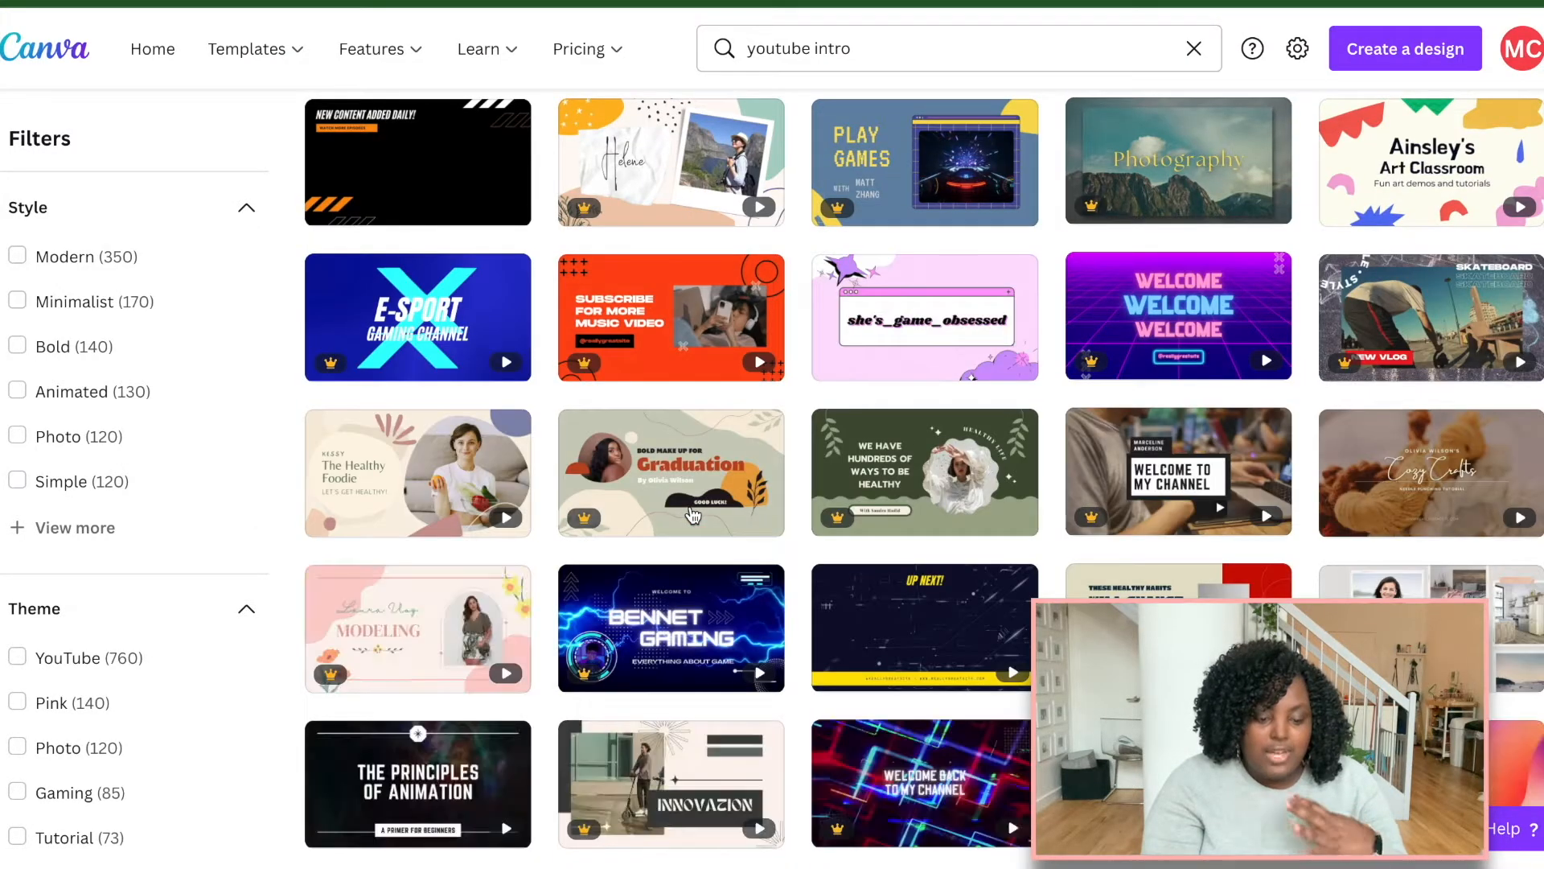
{"action": "scroll", "coordinate": [694, 515], "scroll_direction": "up", "scroll_amount": 20}
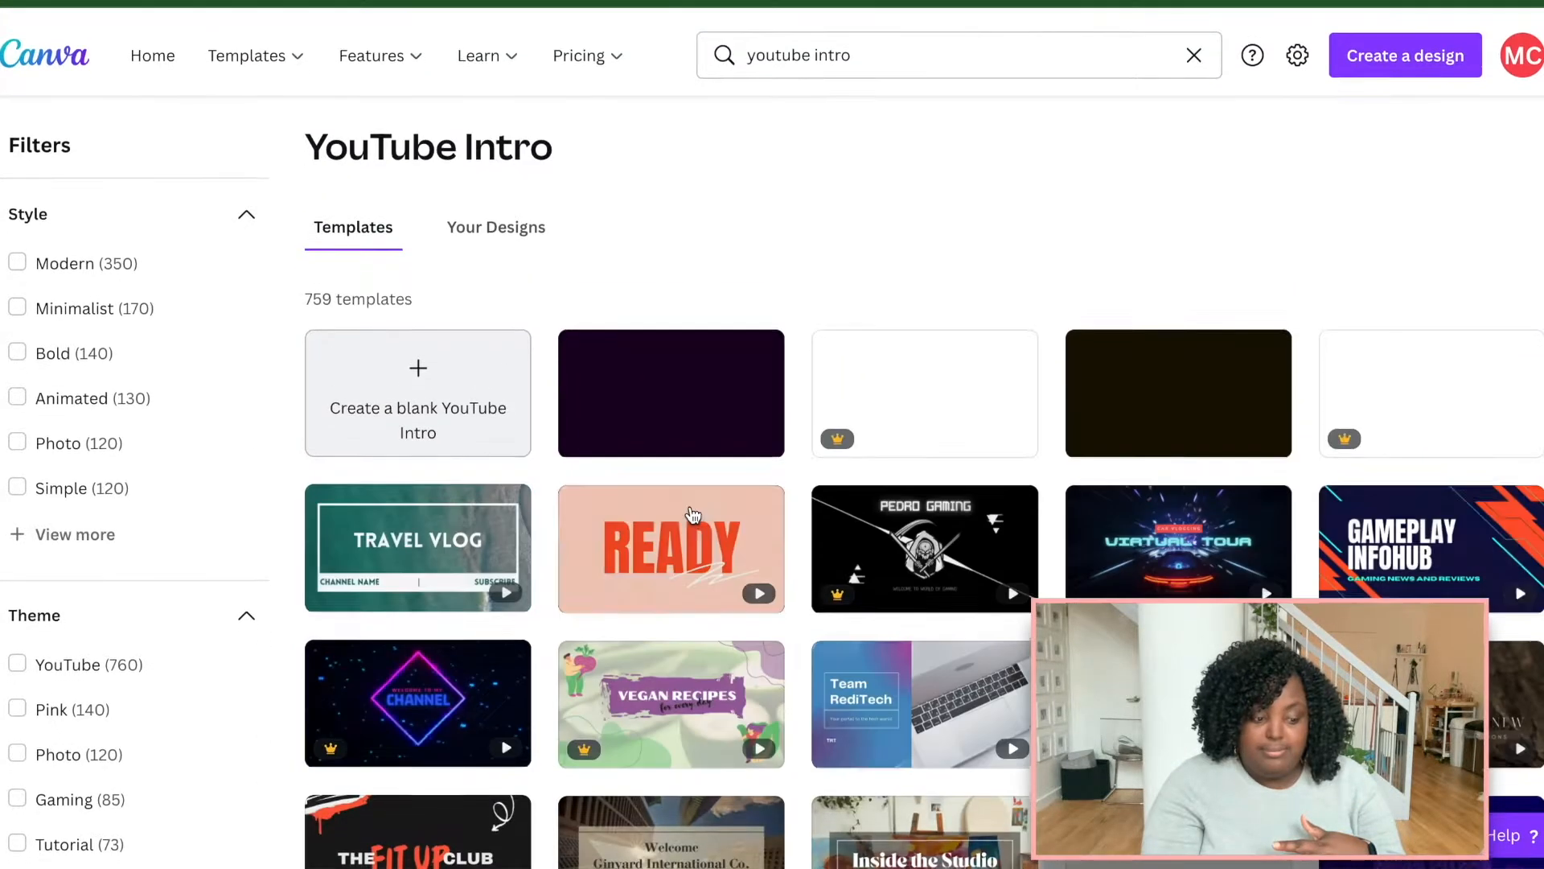
{"action": "scroll", "coordinate": [693, 515], "scroll_direction": "down", "scroll_amount": 1}
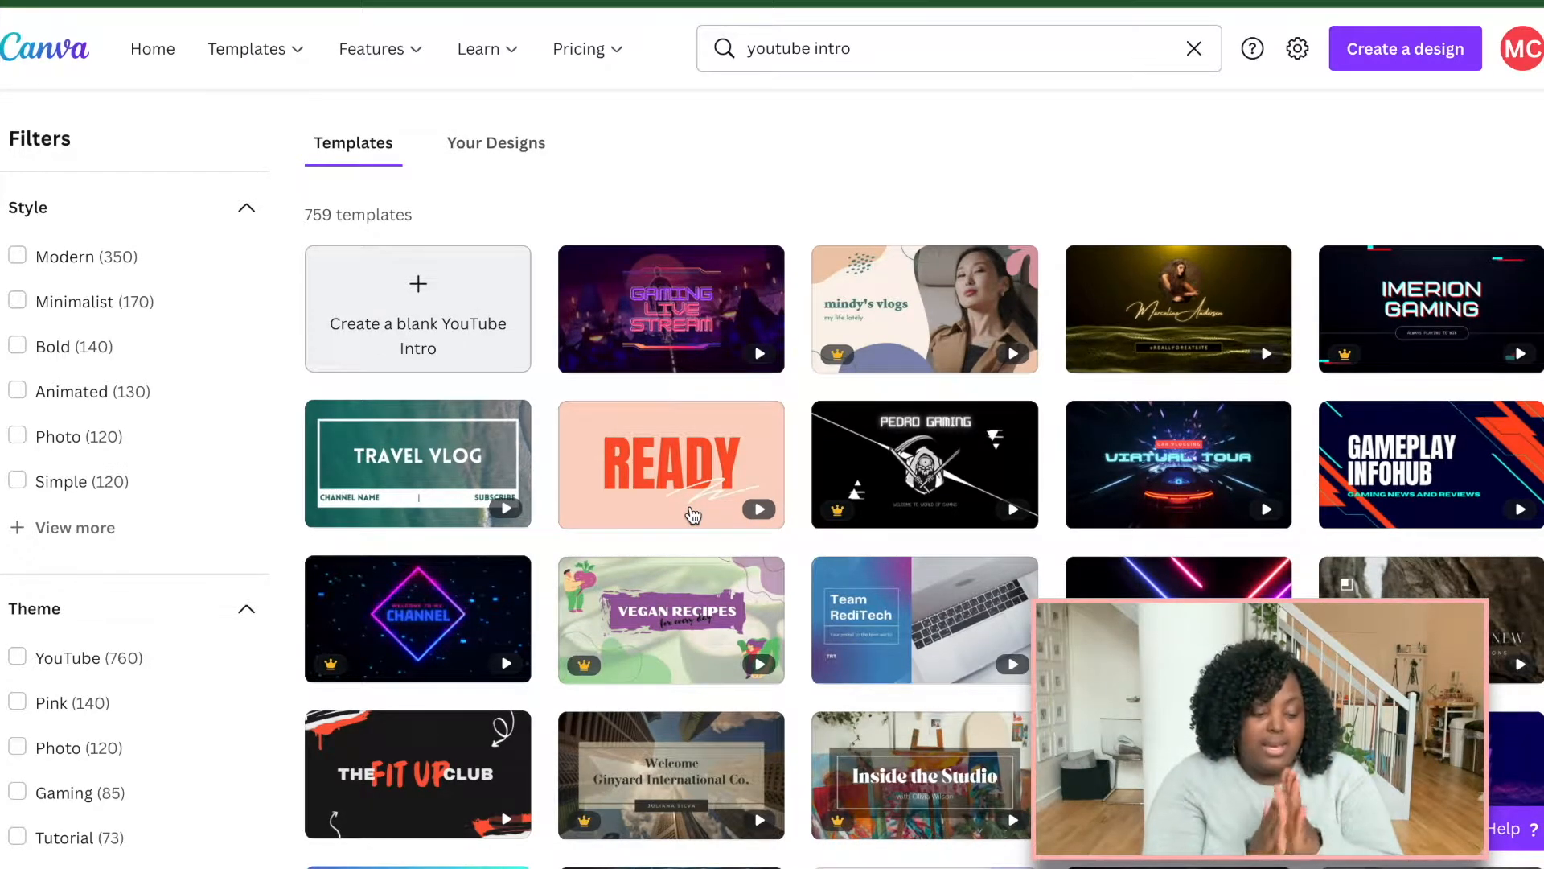
{"action": "scroll", "coordinate": [693, 514], "scroll_direction": "down", "scroll_amount": 10}
{"action": "scroll", "coordinate": [694, 514], "scroll_direction": "up", "scroll_amount": 15}
{"action": "scroll", "coordinate": [694, 515], "scroll_direction": "up", "scroll_amount": 2}
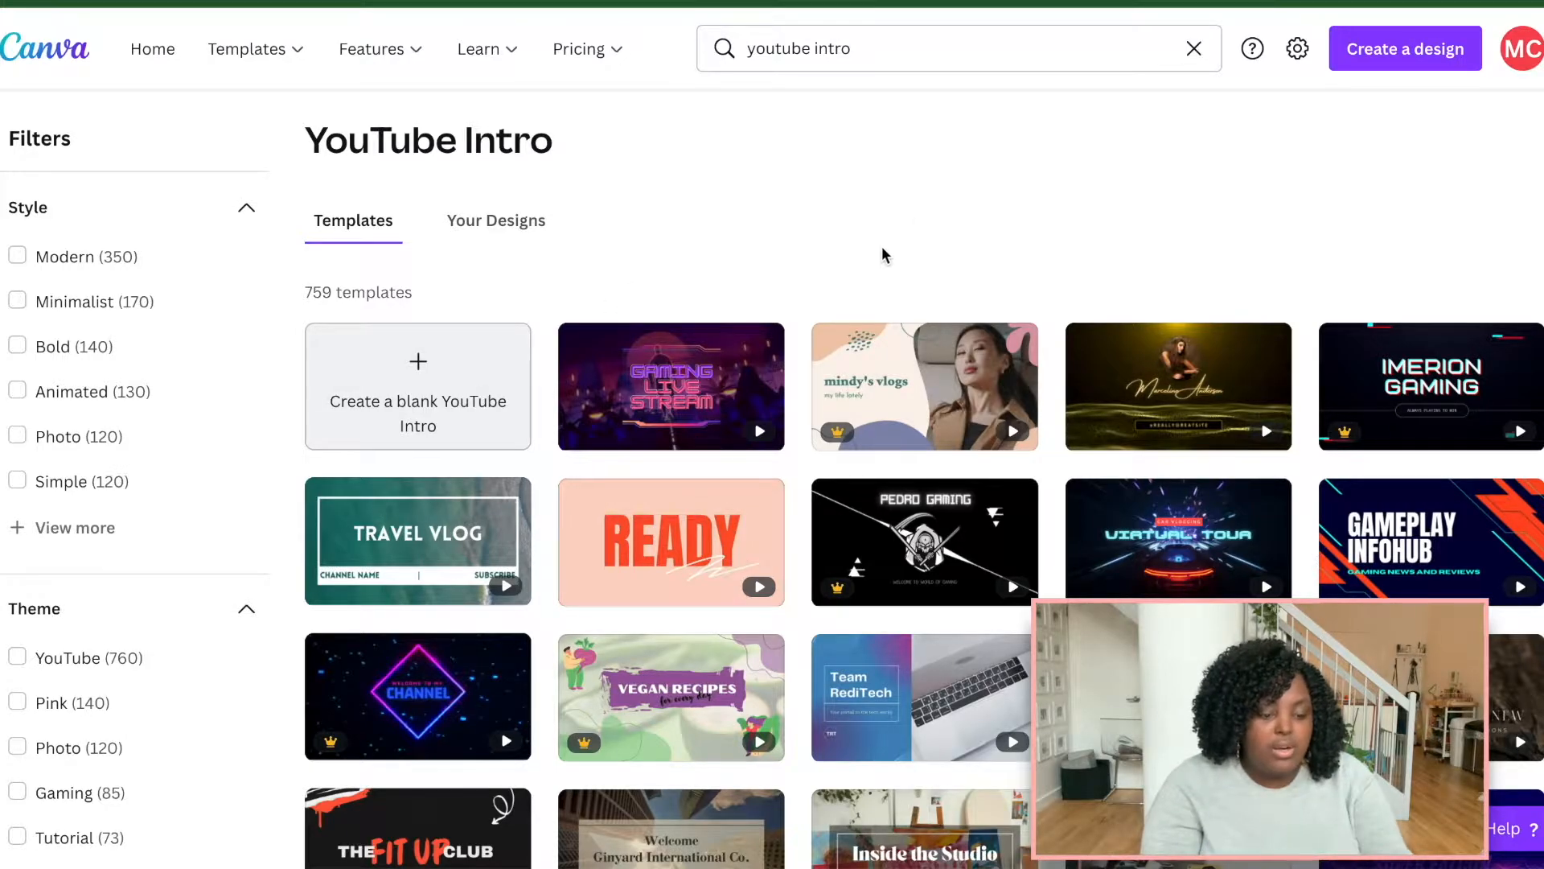
{"action": "scroll", "coordinate": [852, 460], "scroll_direction": "down", "scroll_amount": 2}
{"action": "scroll", "coordinate": [853, 465], "scroll_direction": "down", "scroll_amount": 10}
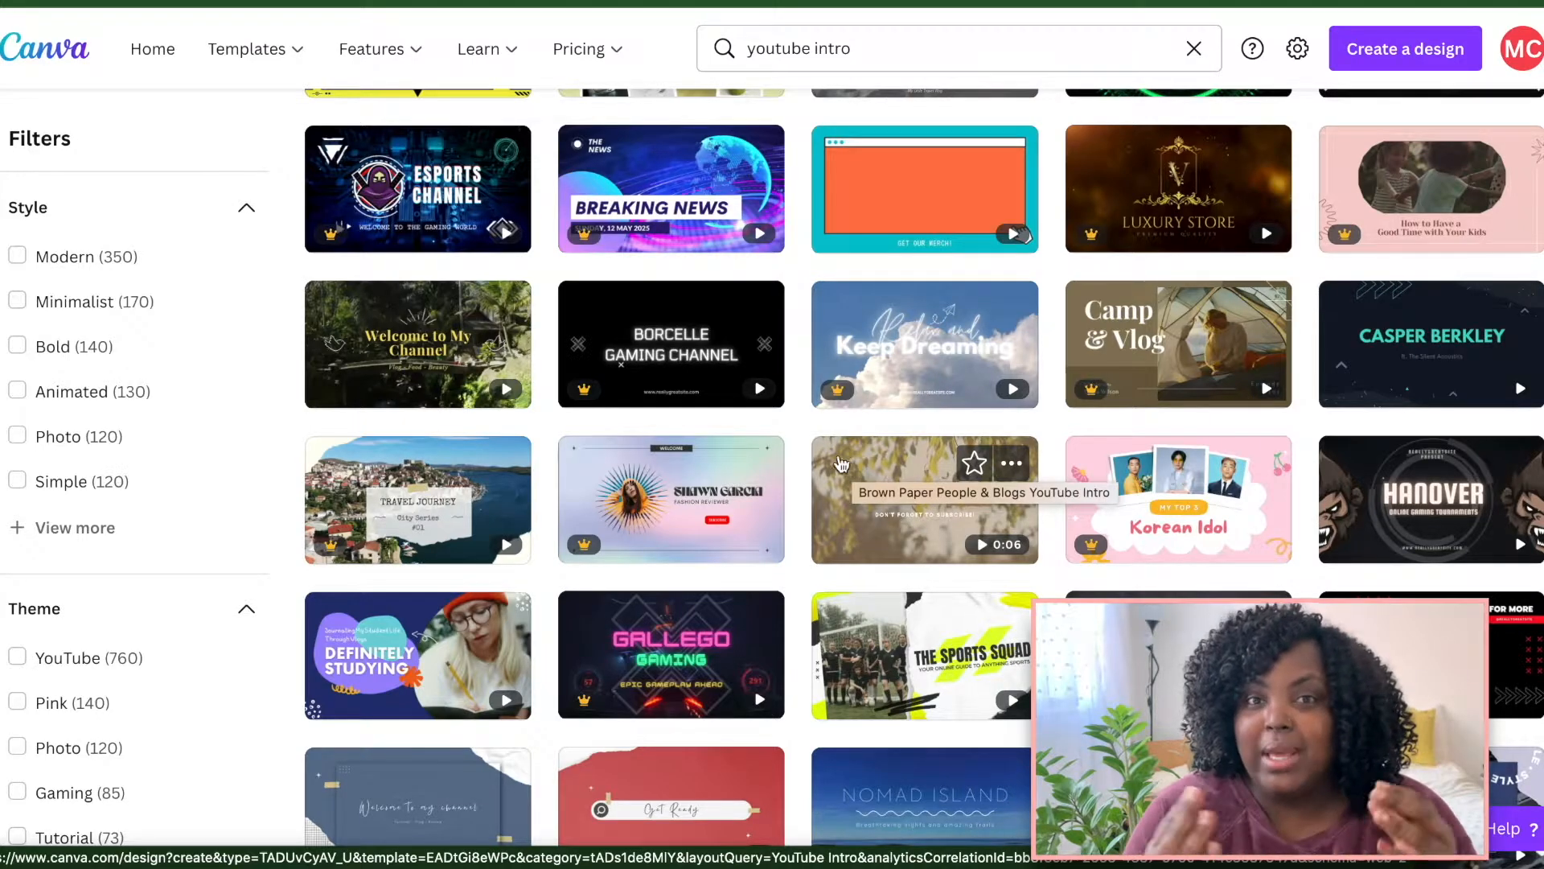
{"action": "mouse_move", "coordinate": [616, 145]}
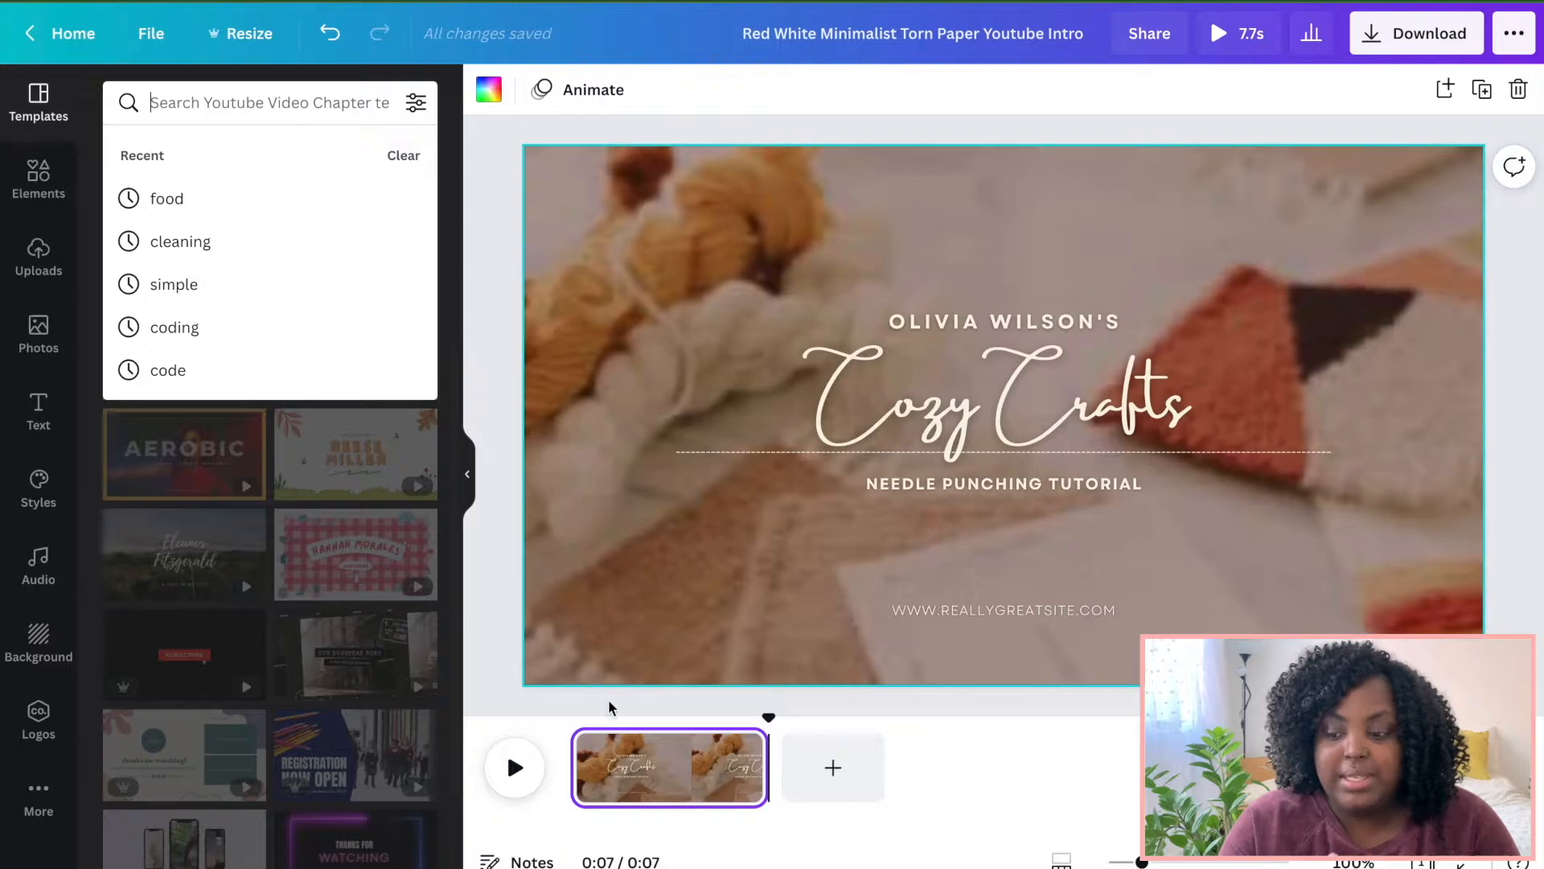
{"action": "left_click", "coordinate": [514, 769]}
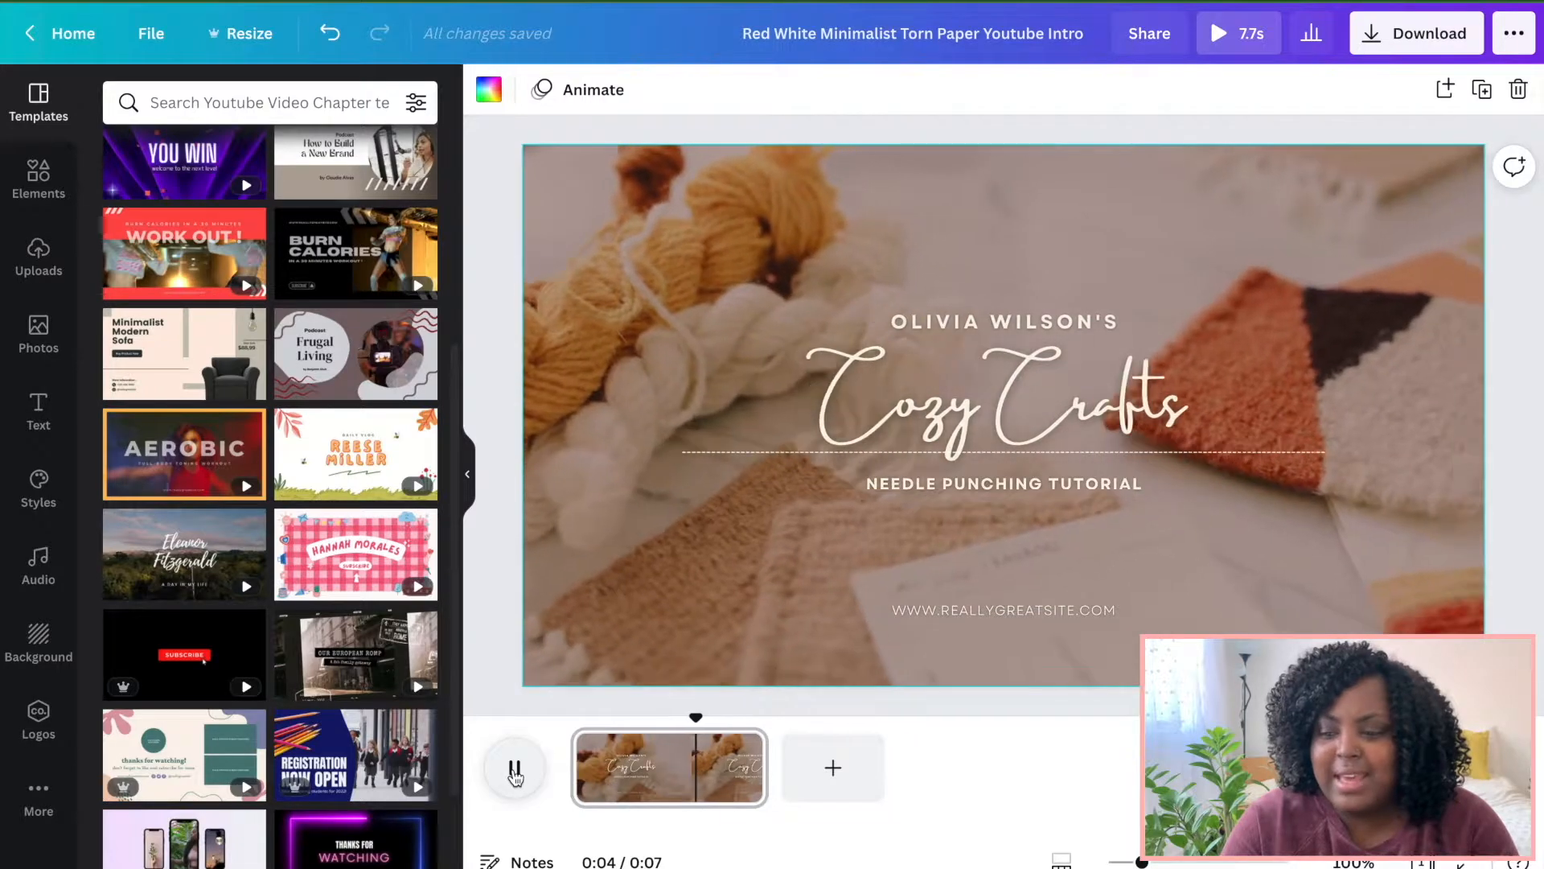
{"action": "left_click", "coordinate": [514, 771]}
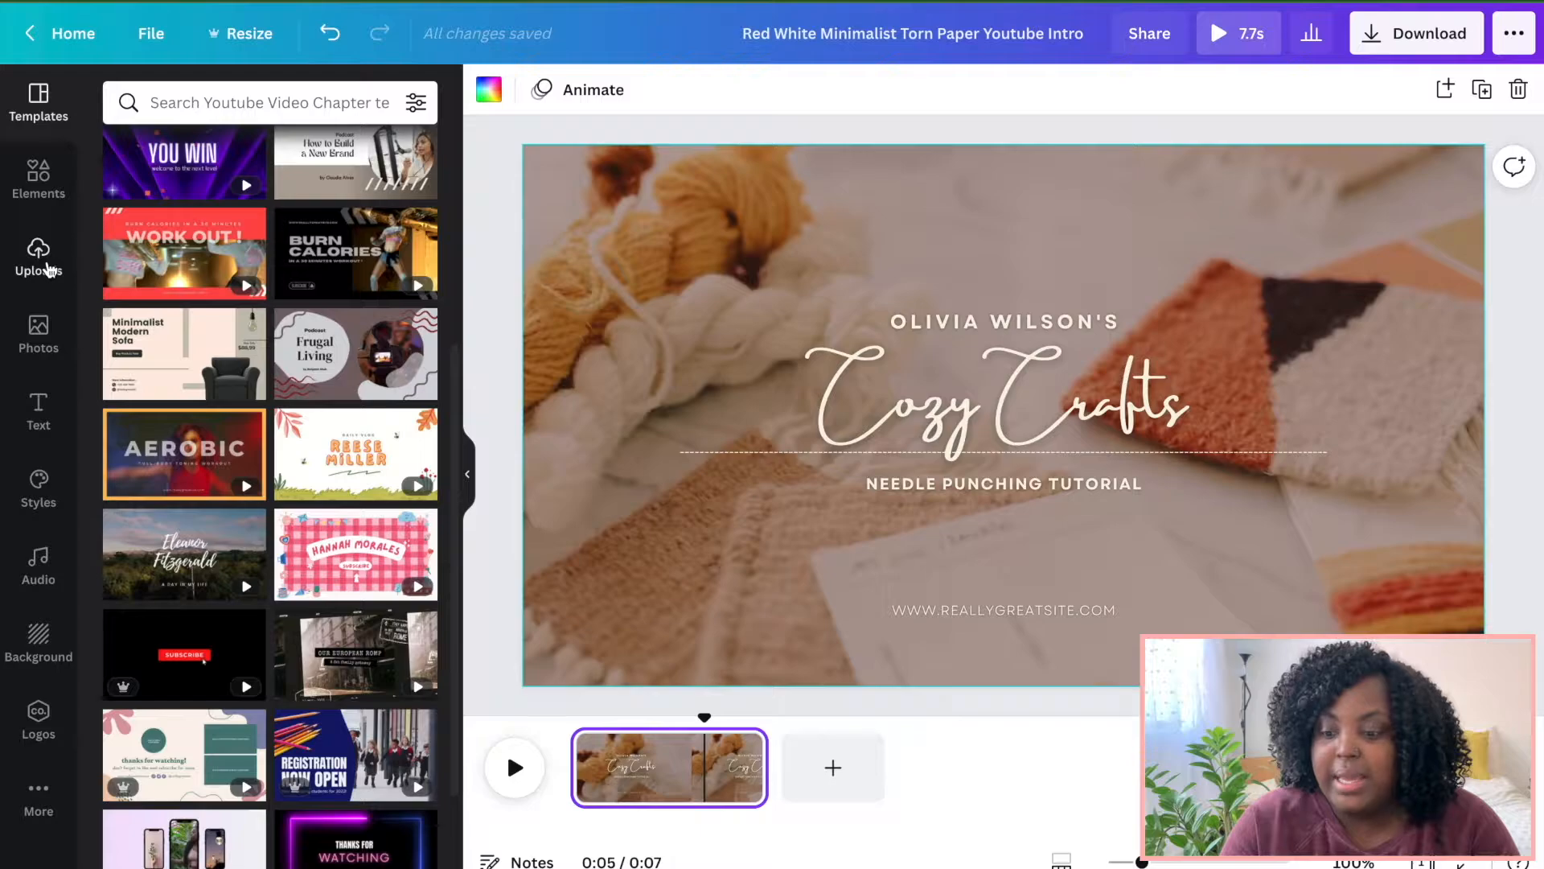
Place an uploaded video clip onto the design from the uploaded videos, and undo the placement.
{"action": "left_click", "coordinate": [47, 269]}
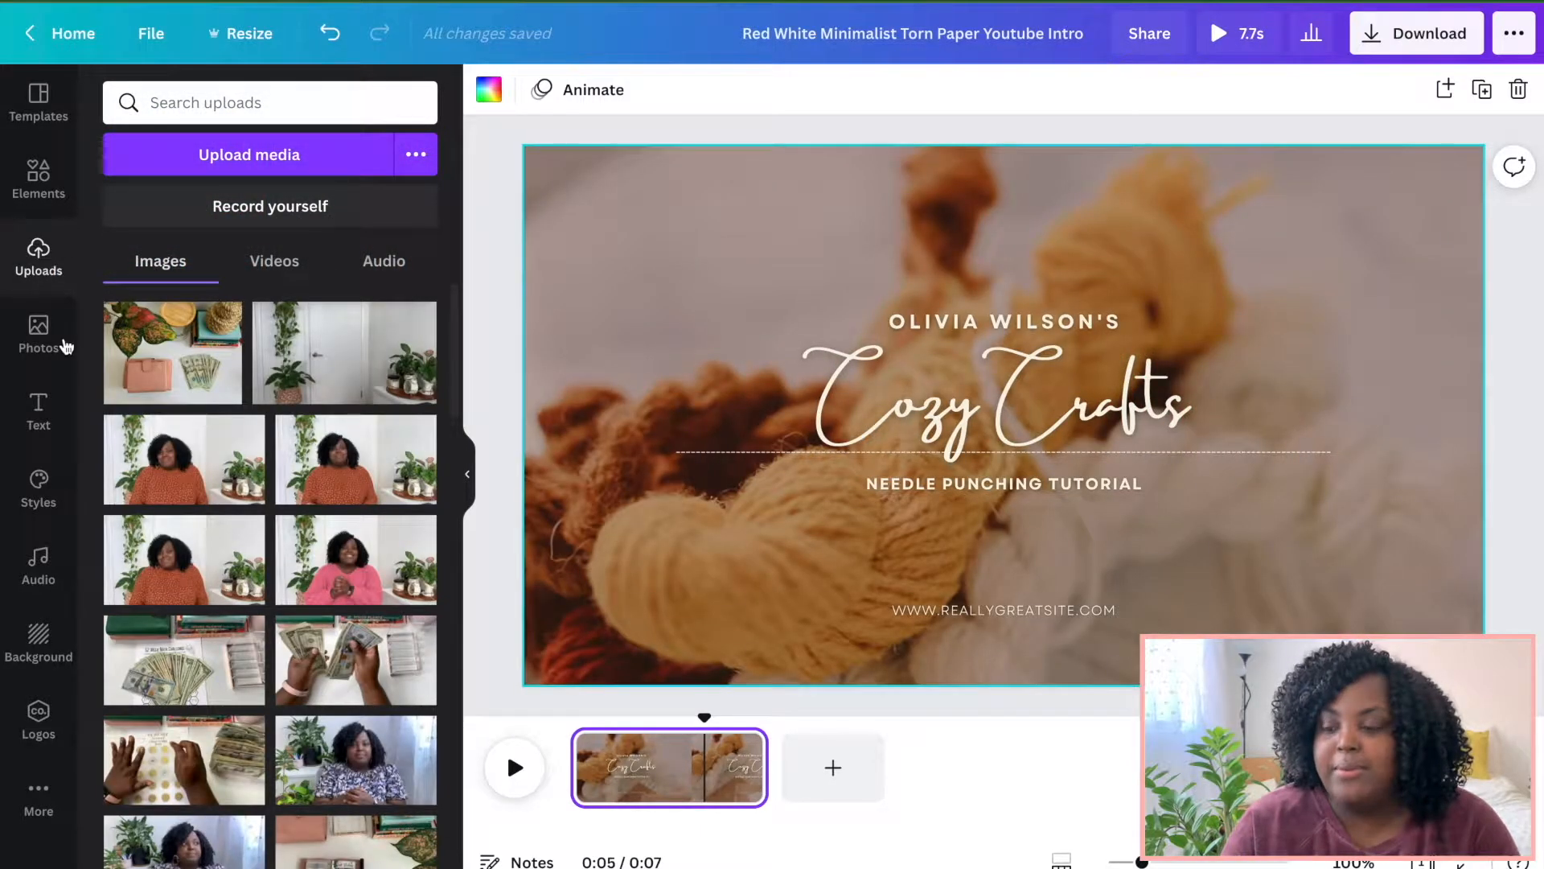
{"action": "left_click", "coordinate": [272, 265]}
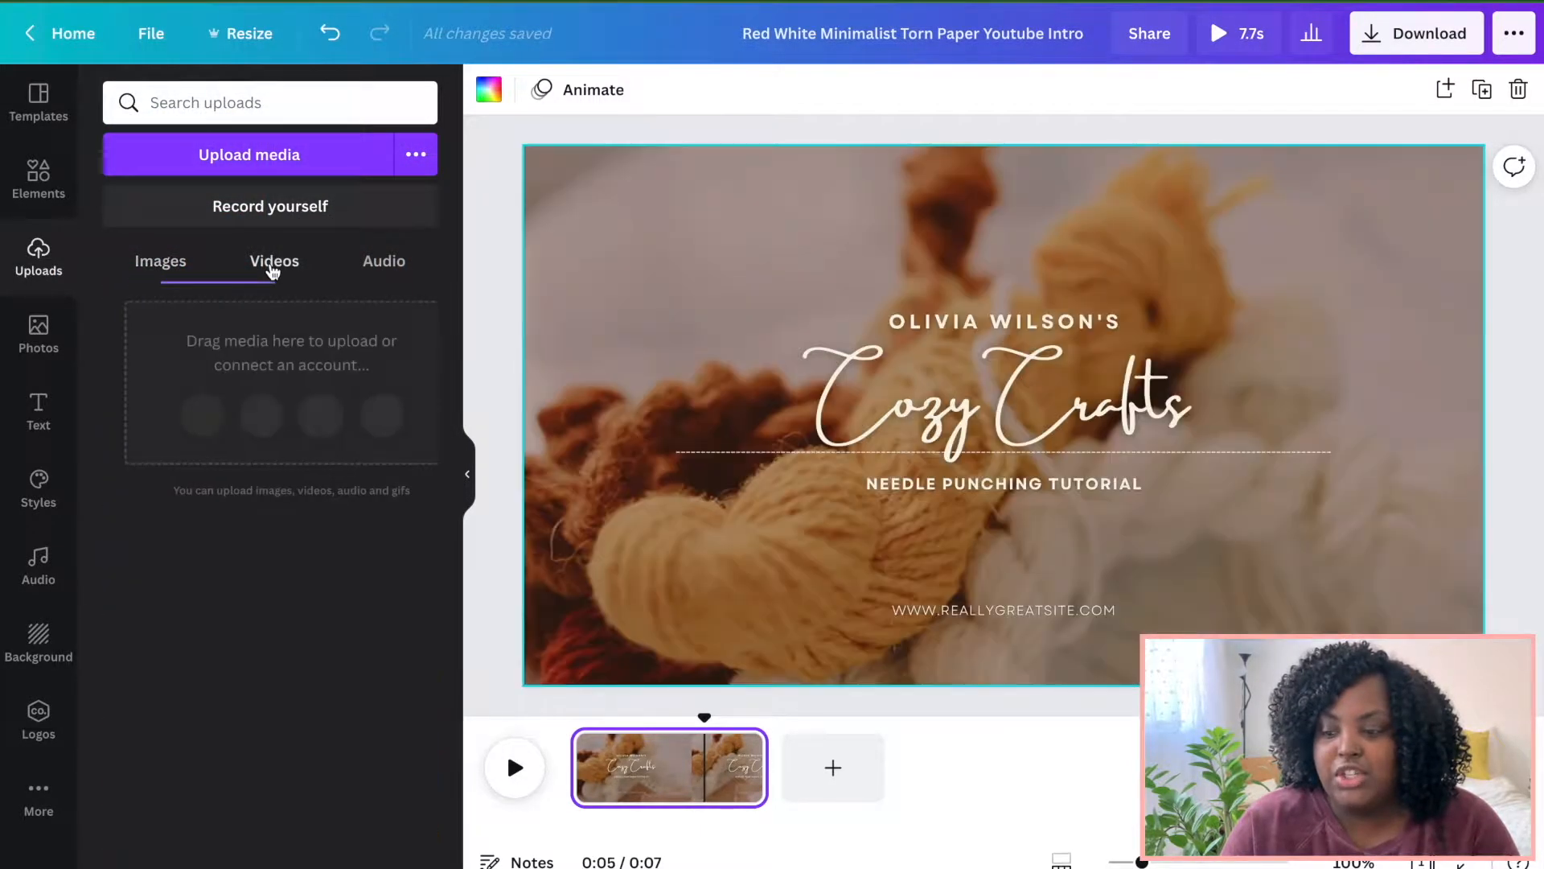
{"action": "scroll", "coordinate": [303, 390], "scroll_direction": "down", "scroll_amount": 10}
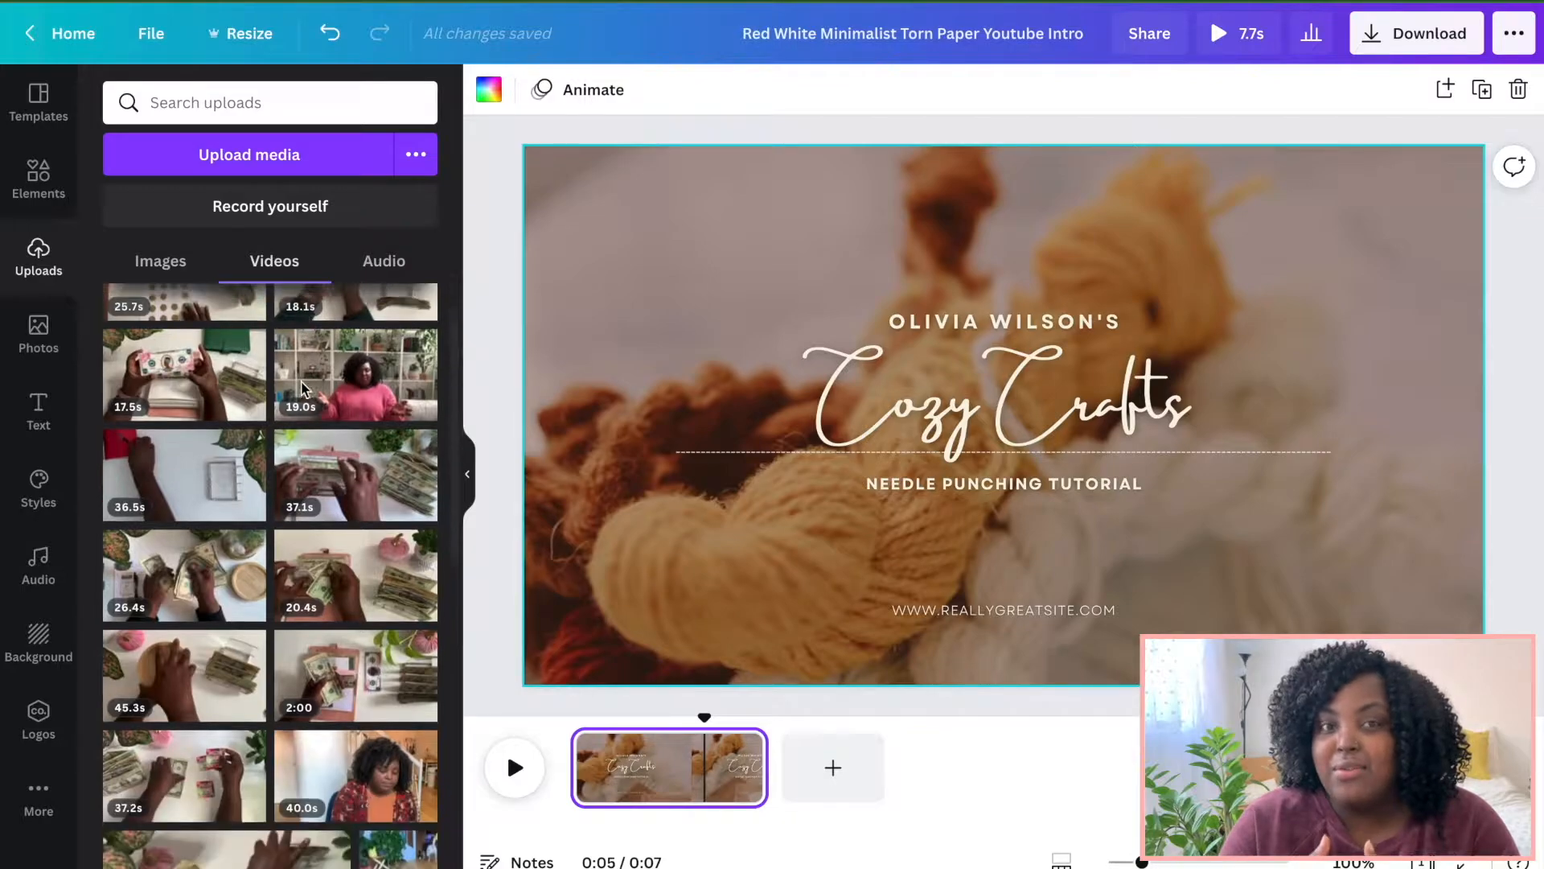
{"action": "scroll", "coordinate": [303, 390], "scroll_direction": "down", "scroll_amount": 3}
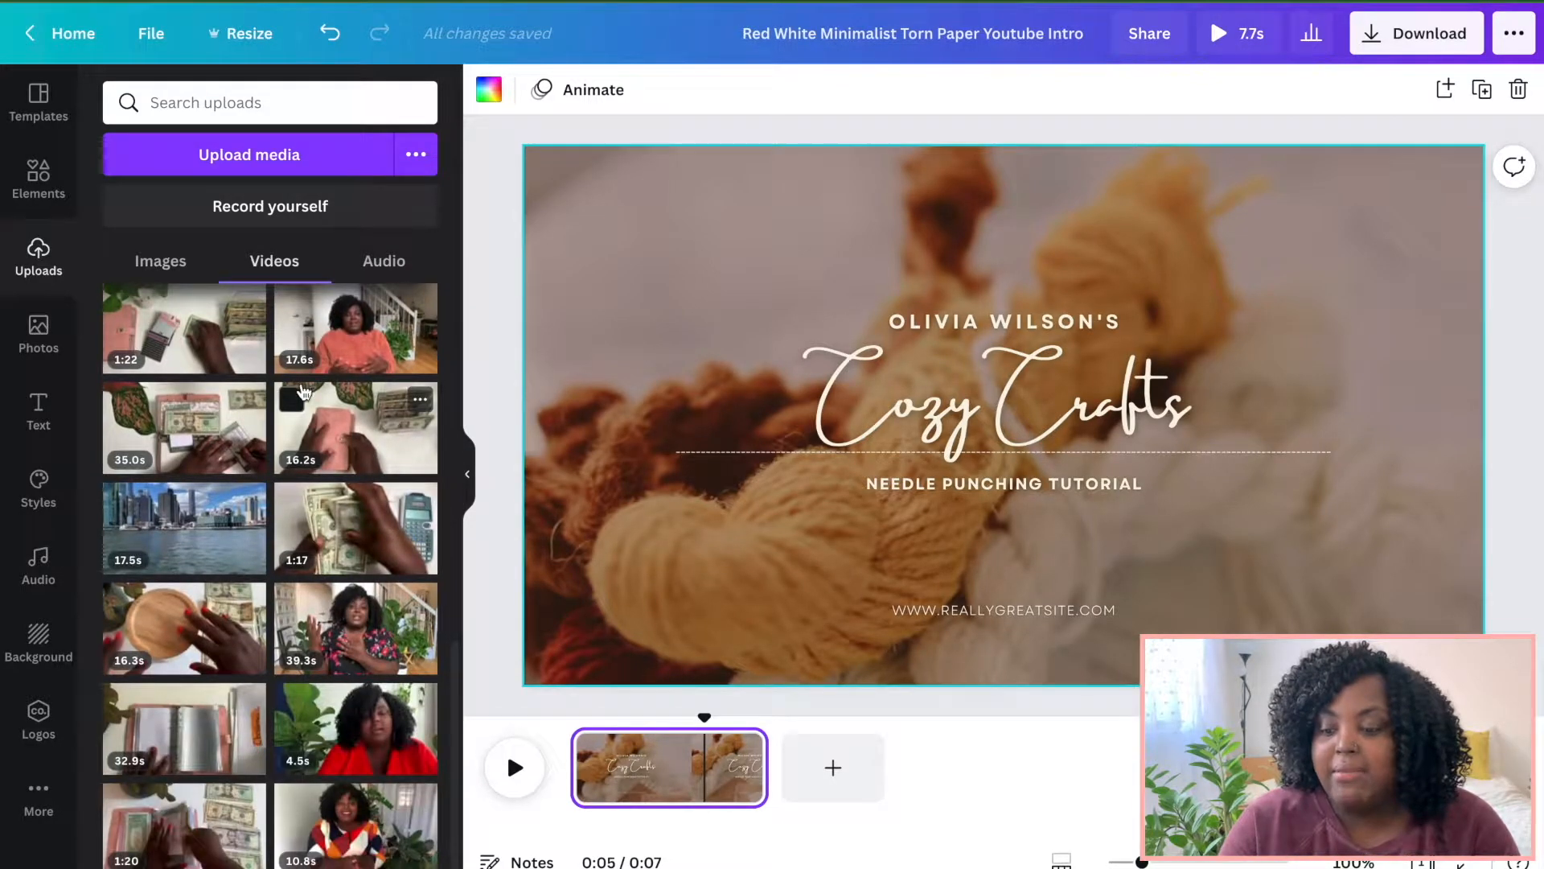
{"action": "left_click_drag", "start_coordinate": [176, 619], "coordinate": [593, 207]}
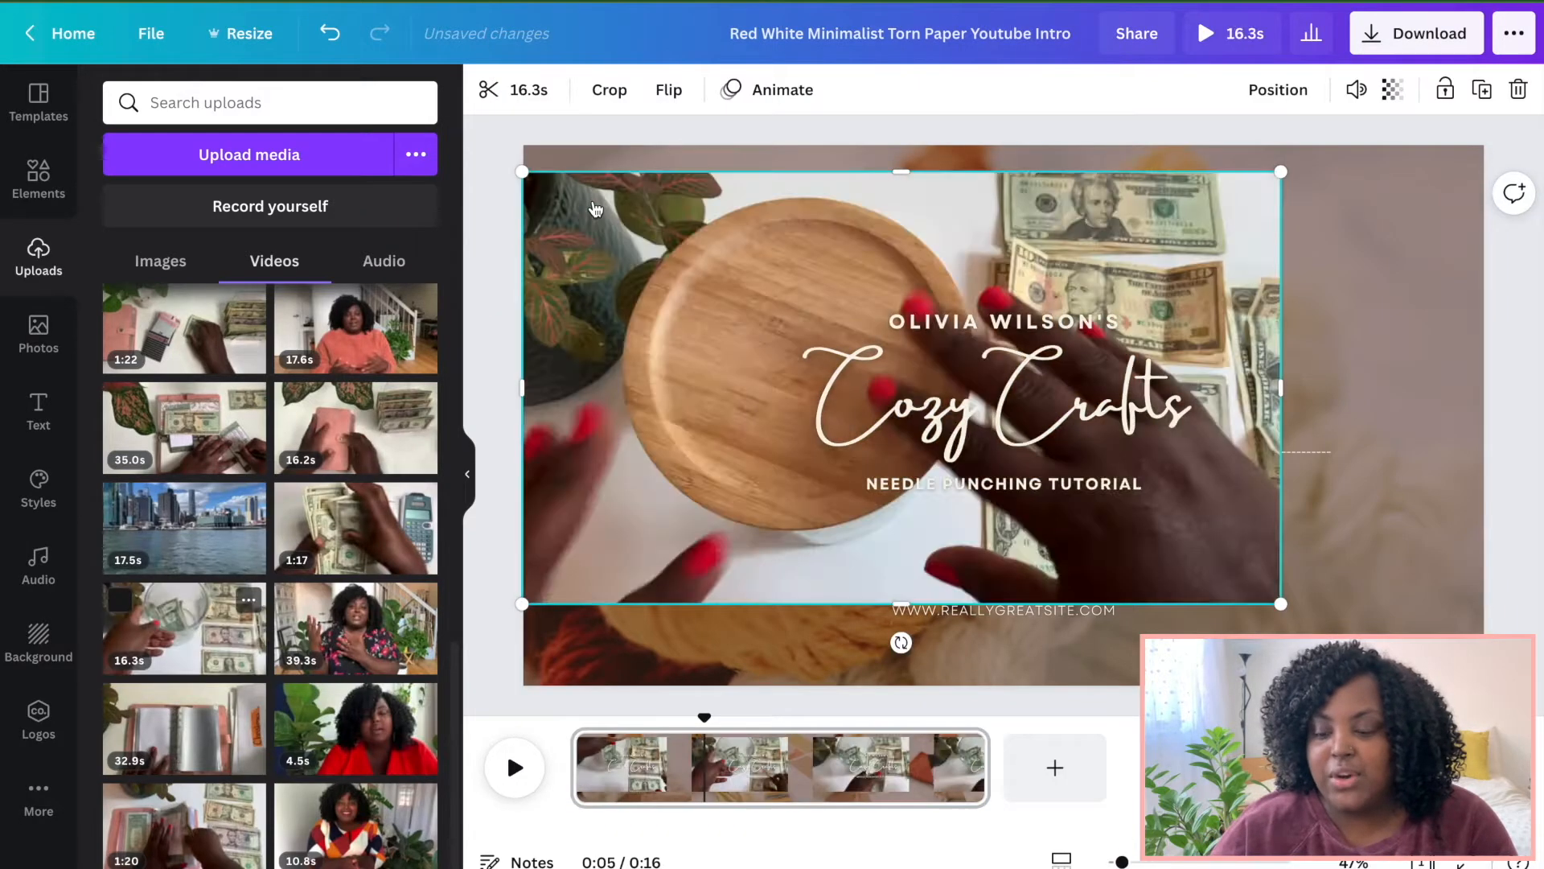
{"action": "left_click", "coordinate": [330, 33]}
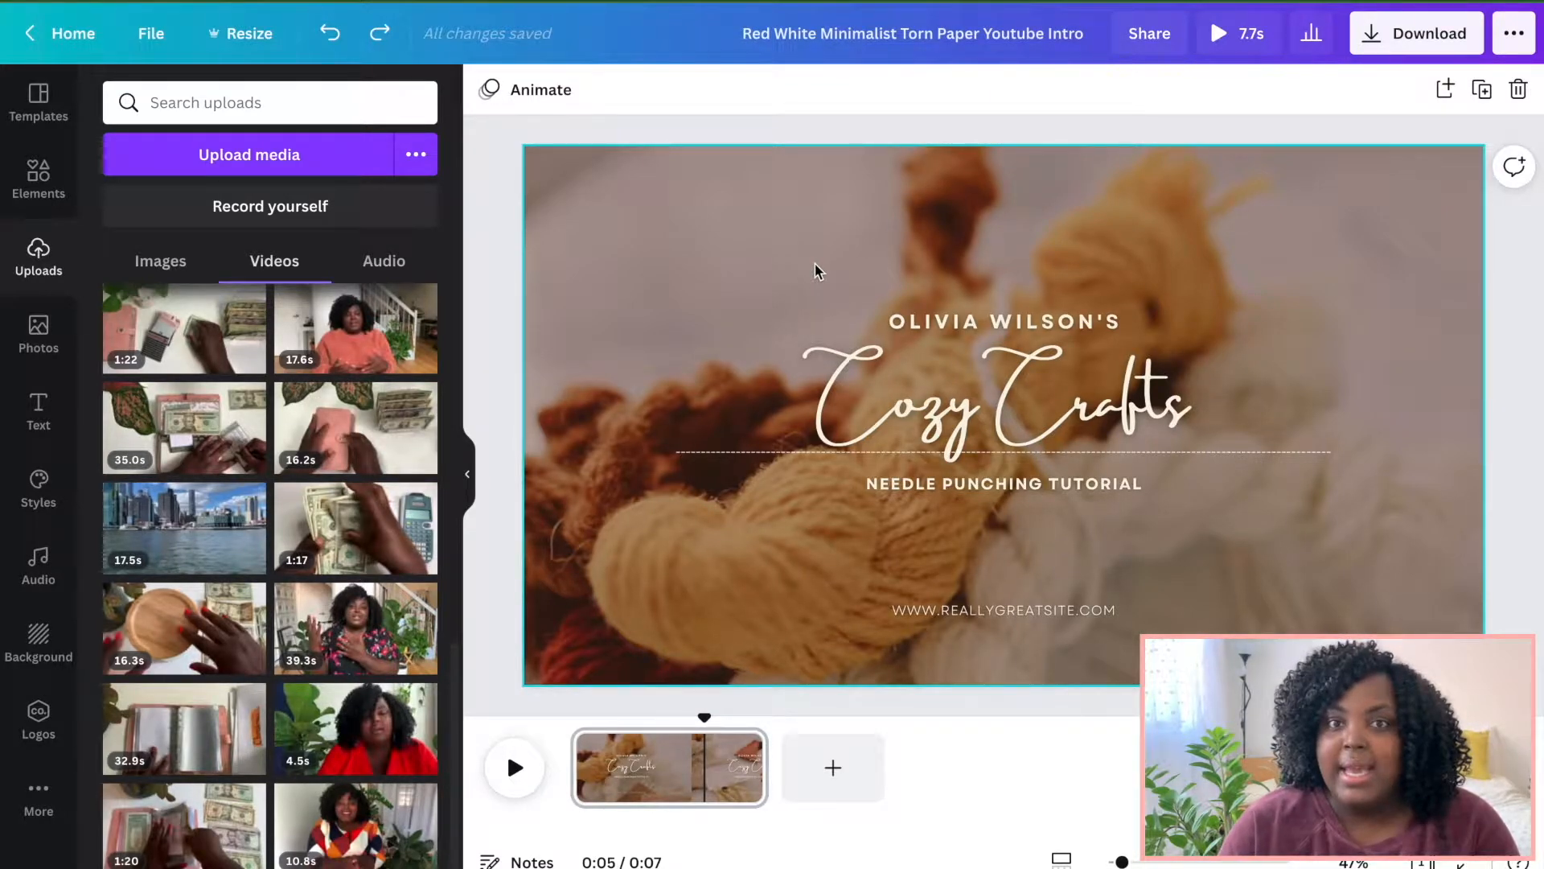
Shift the brown overlay shape and set its transparency to 70.
{"action": "left_click", "coordinate": [816, 270]}
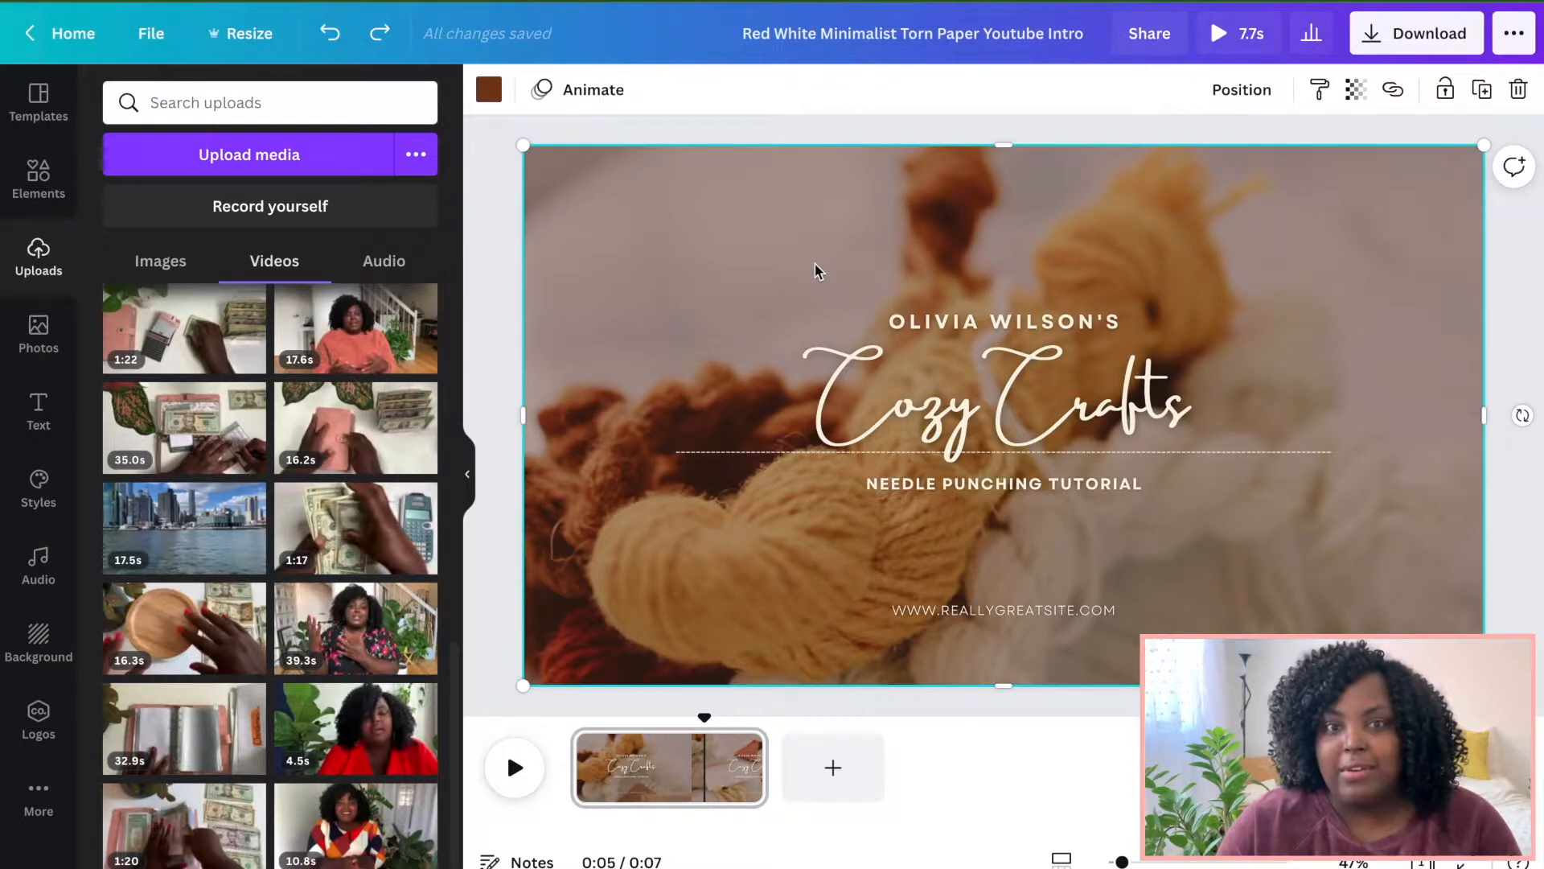
{"action": "left_click_drag", "start_coordinate": [817, 261], "coordinate": [894, 329]}
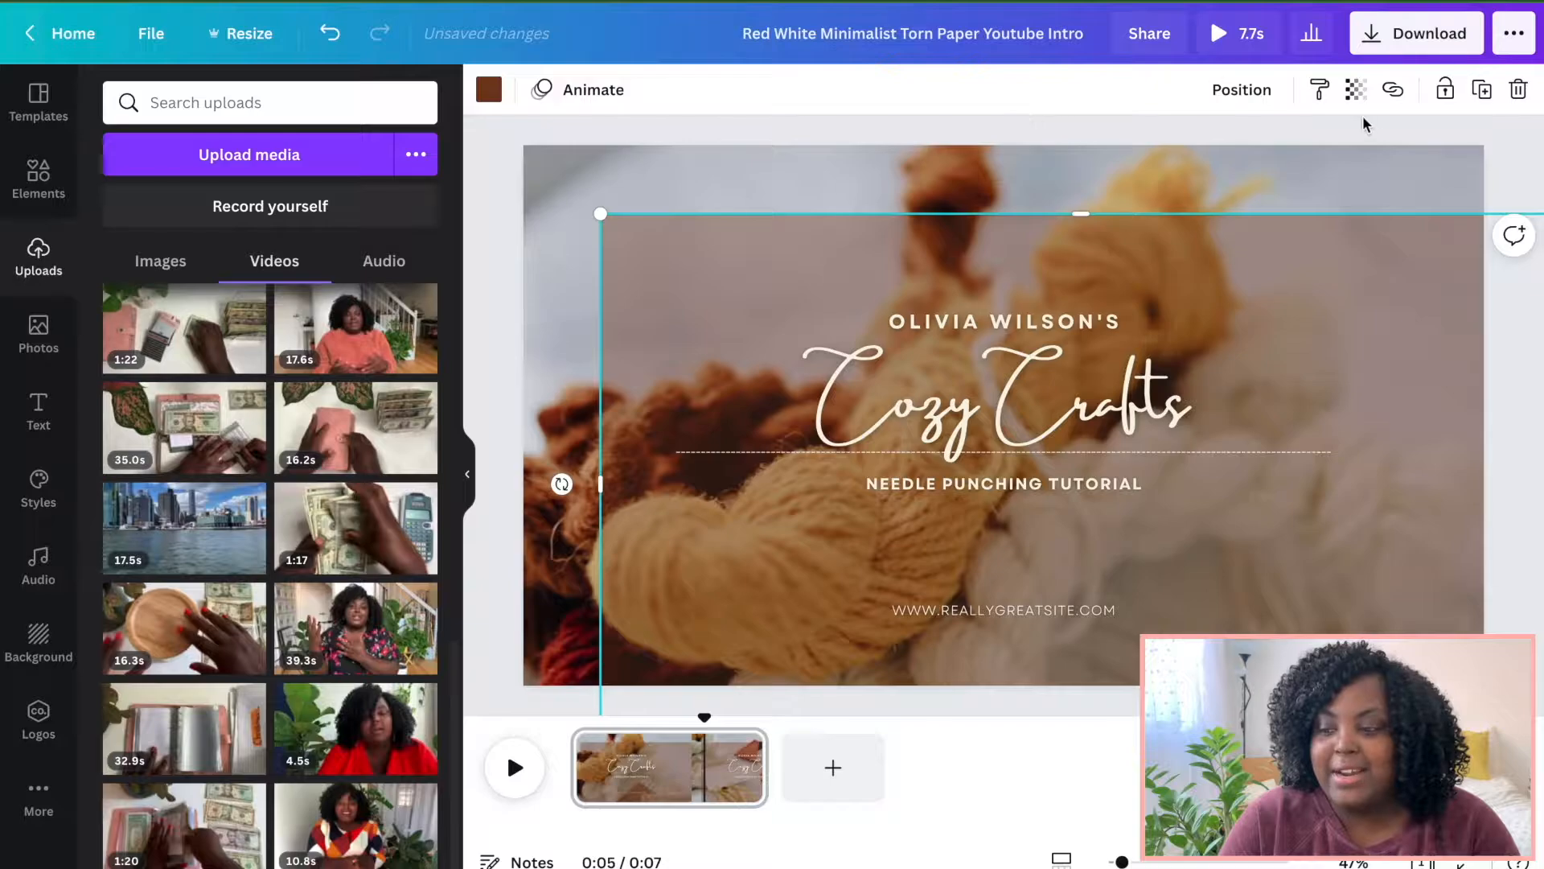
{"action": "left_click", "coordinate": [1356, 92]}
{"action": "left_click_drag", "start_coordinate": [1198, 156], "coordinate": [1243, 157]}
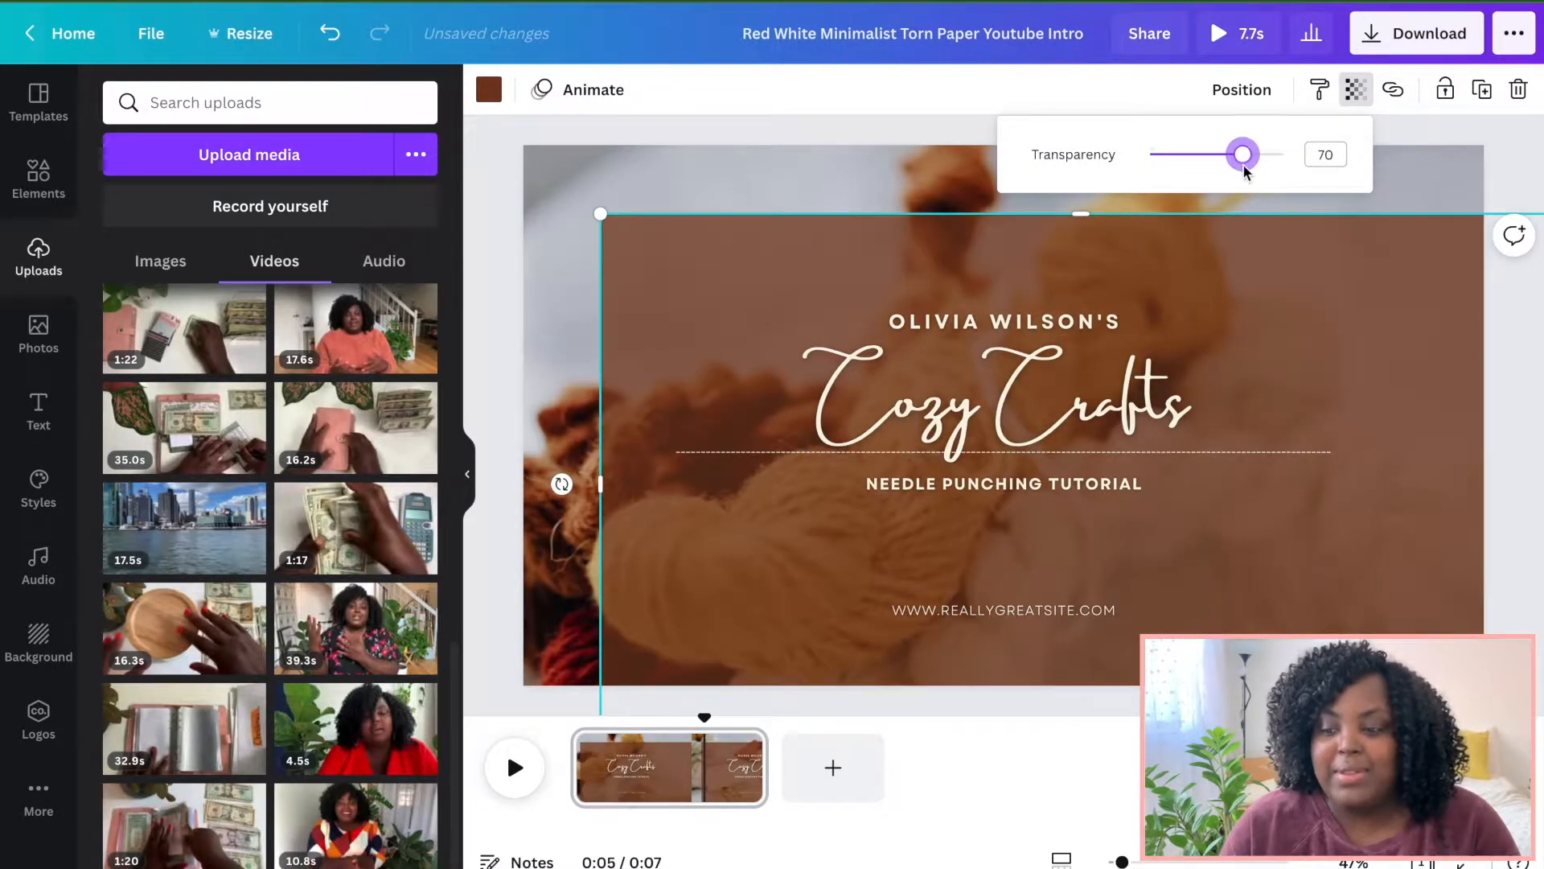
{"action": "left_click", "coordinate": [636, 337]}
{"action": "left_click_drag", "start_coordinate": [636, 338], "coordinate": [685, 358]}
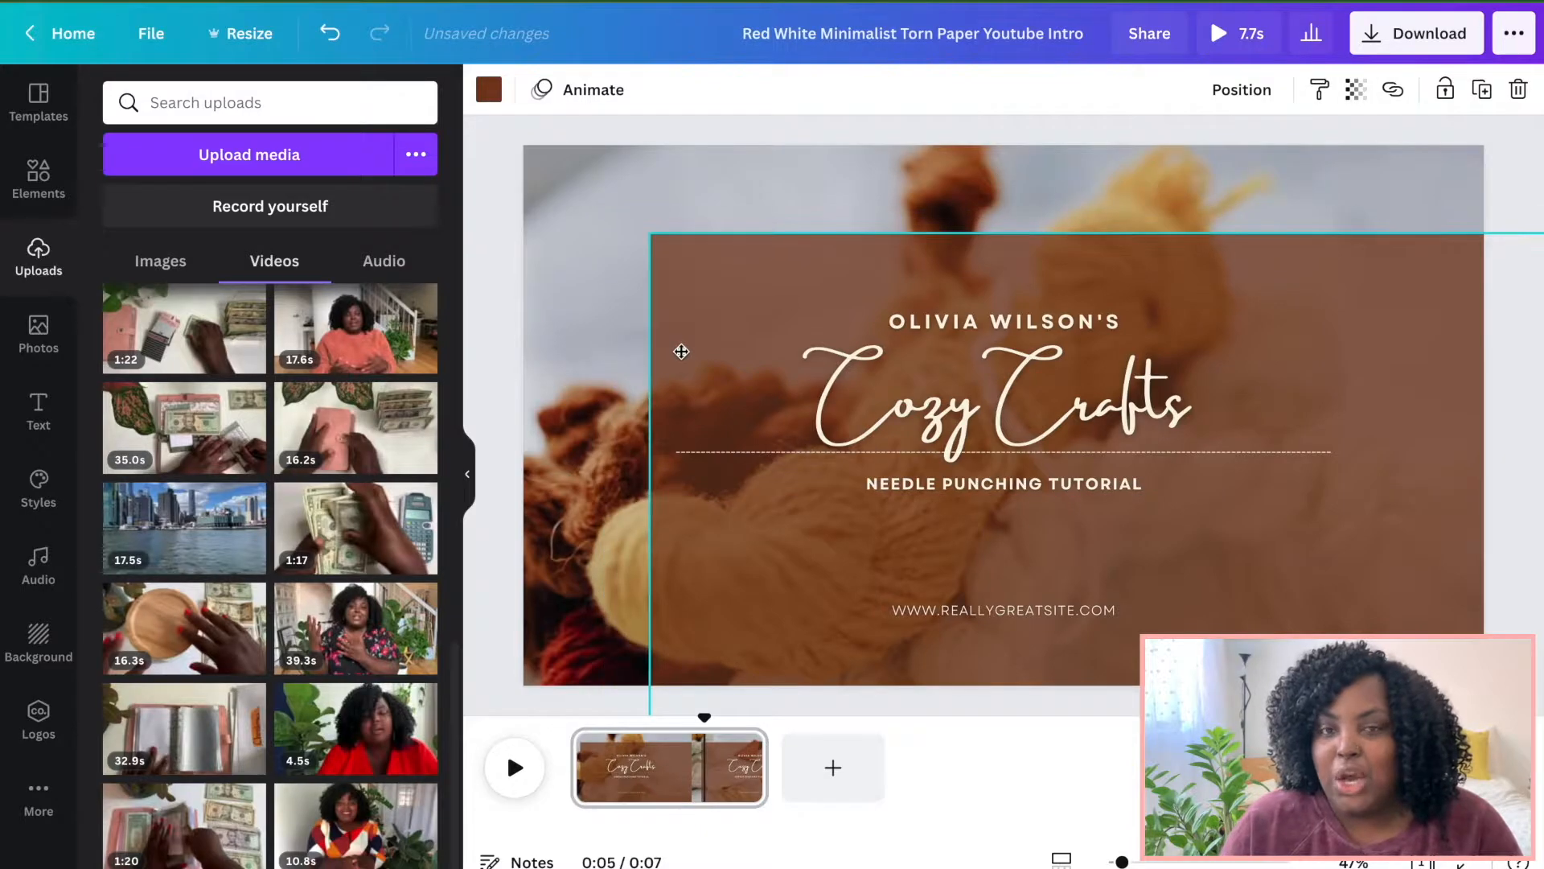
Drop the uploaded jar-and-cash video in as the background and move the brown overlay back over the full frame.
{"action": "left_click_drag", "start_coordinate": [185, 627], "coordinate": [539, 227]}
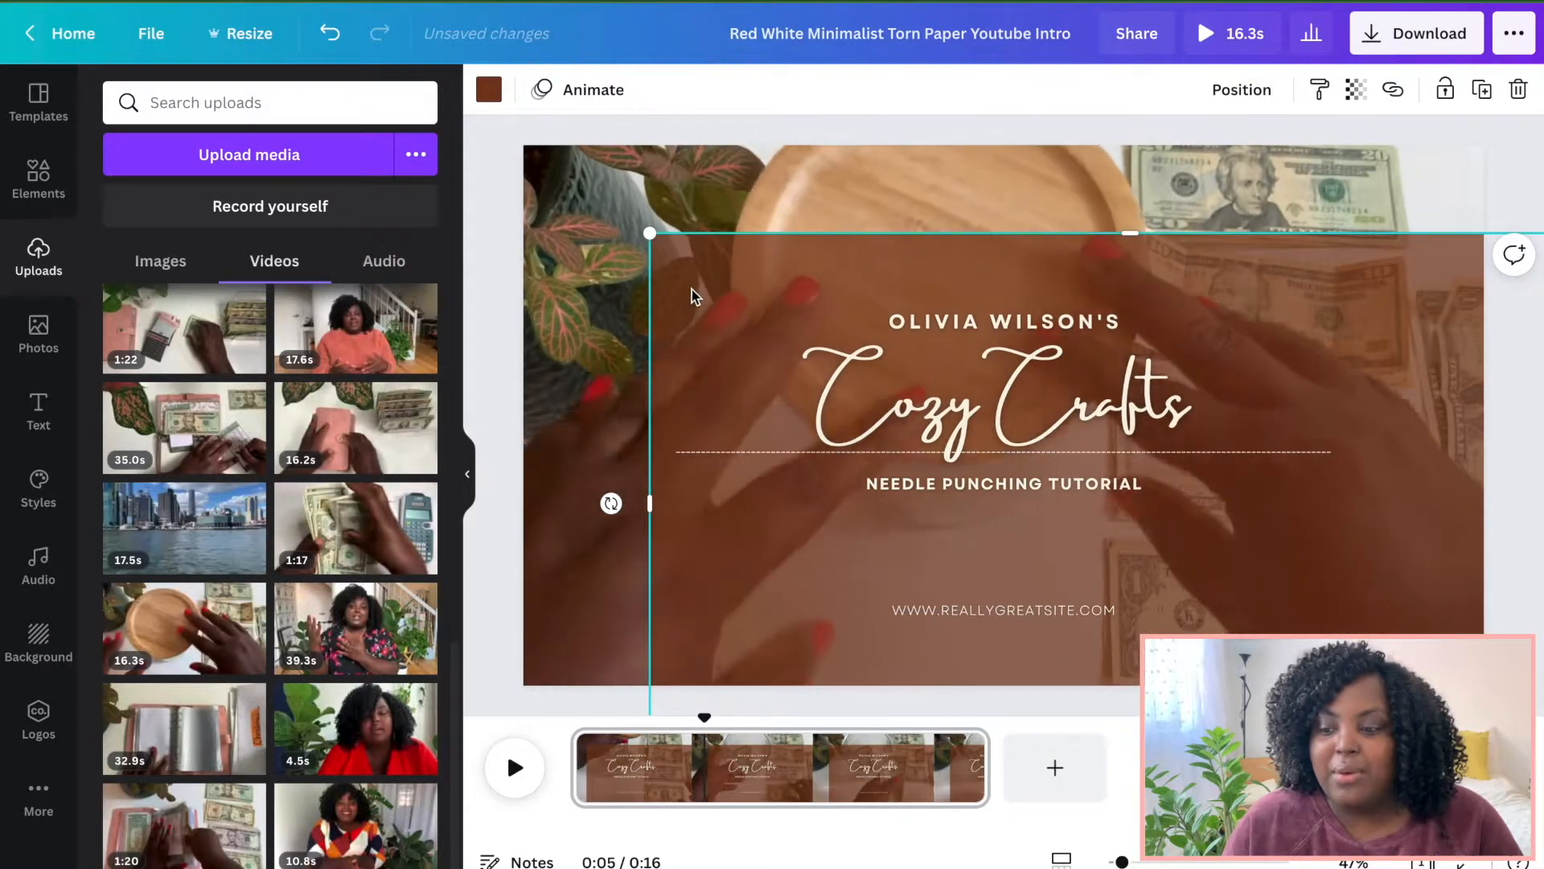
{"action": "left_click_drag", "start_coordinate": [693, 338], "coordinate": [569, 247]}
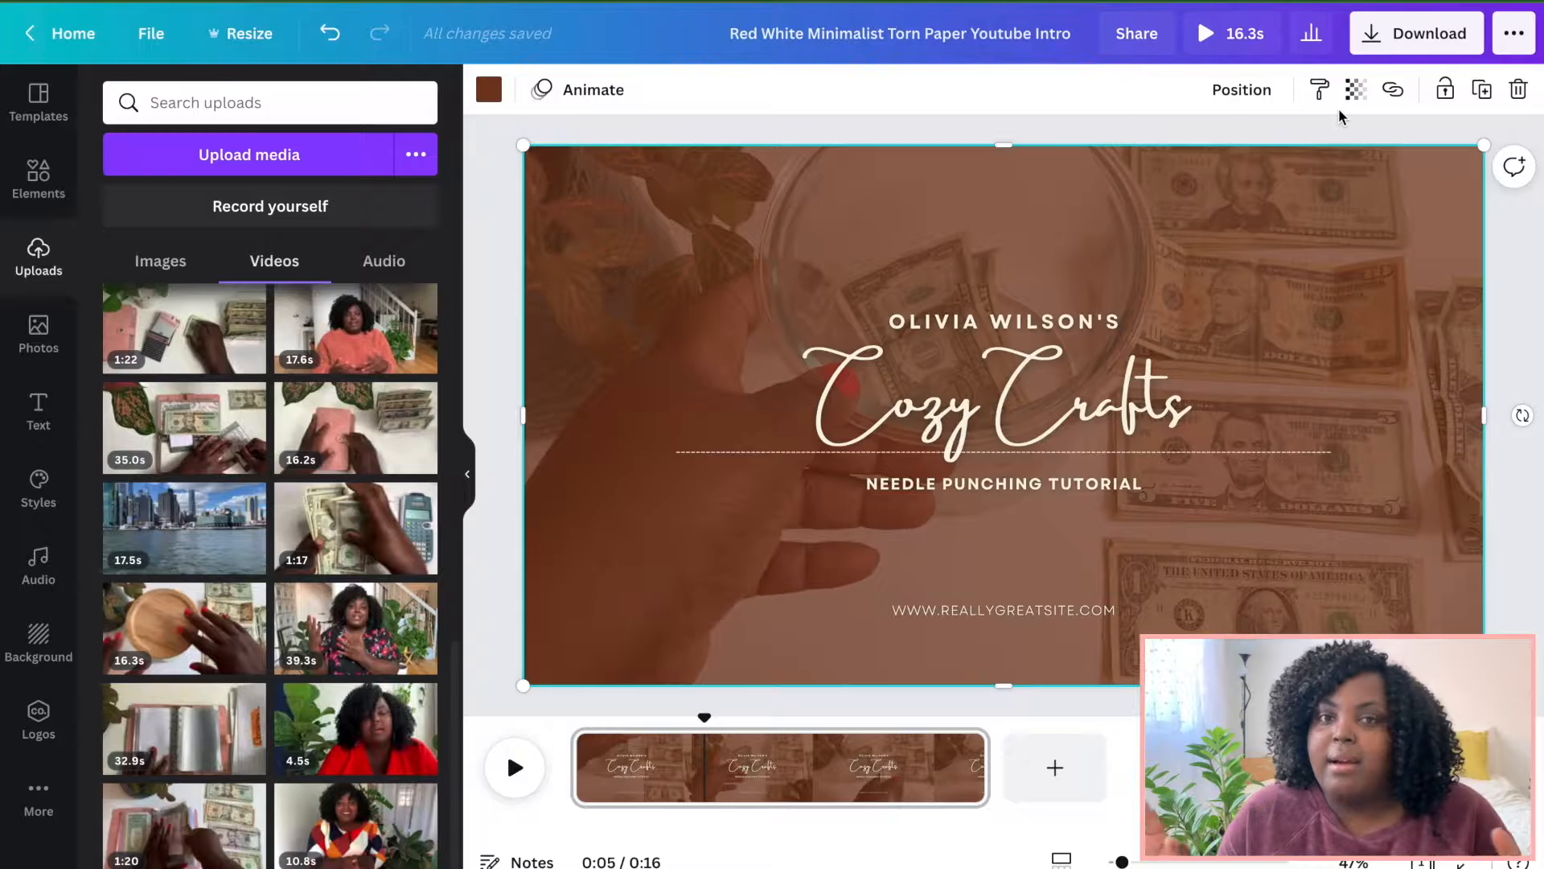
Set the overlay's transparency to 35 and recolour it white.
{"action": "left_click", "coordinate": [1356, 93]}
{"action": "left_click_drag", "start_coordinate": [1243, 154], "coordinate": [1197, 159]}
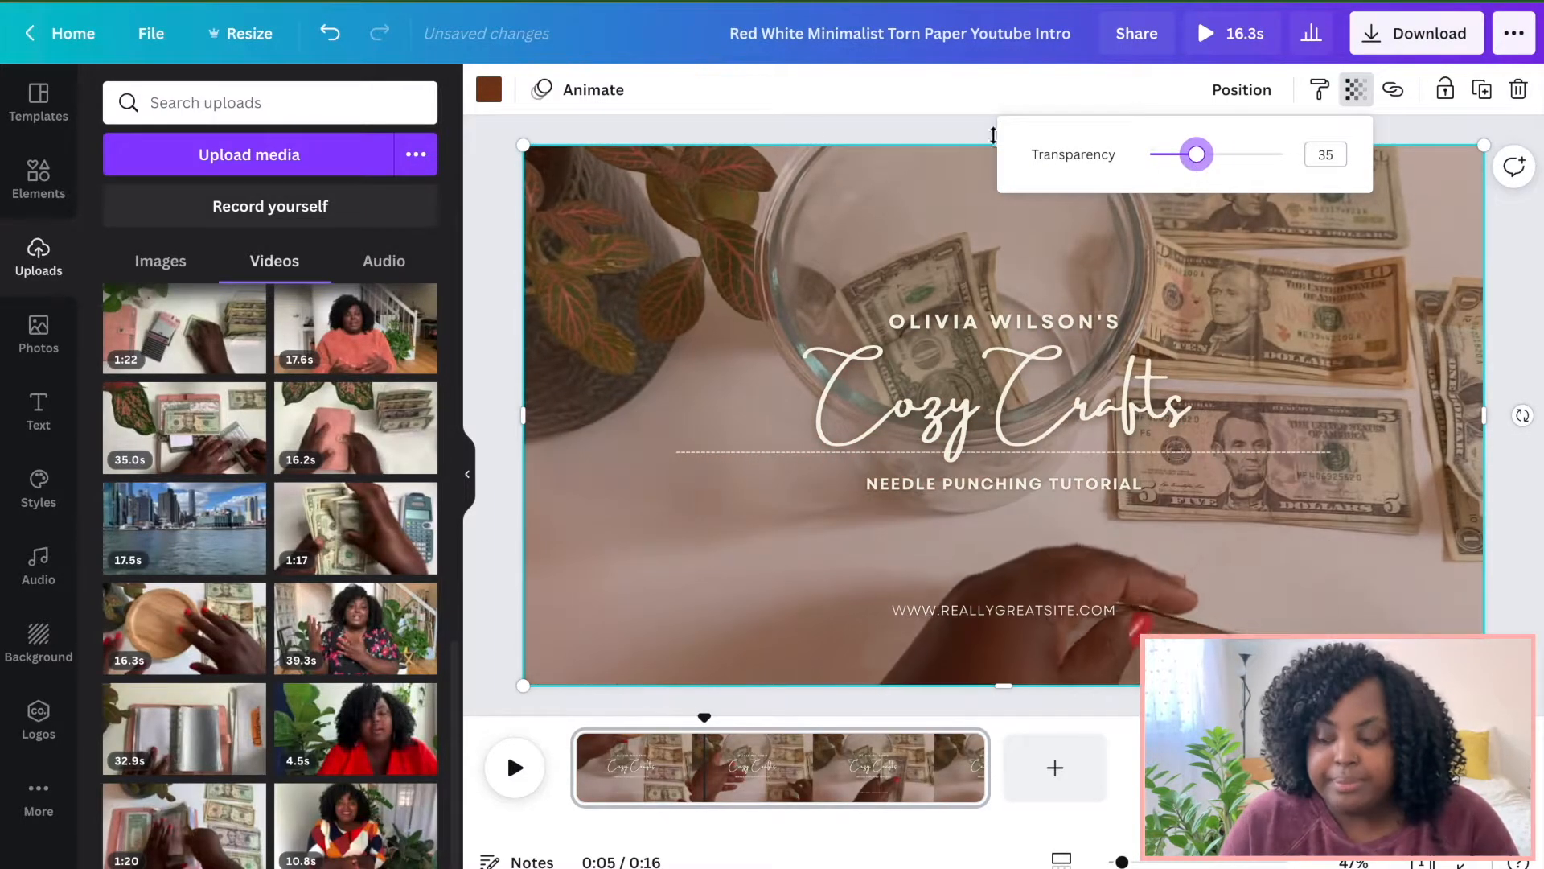
{"action": "left_click", "coordinate": [825, 124]}
{"action": "left_click", "coordinate": [489, 89]}
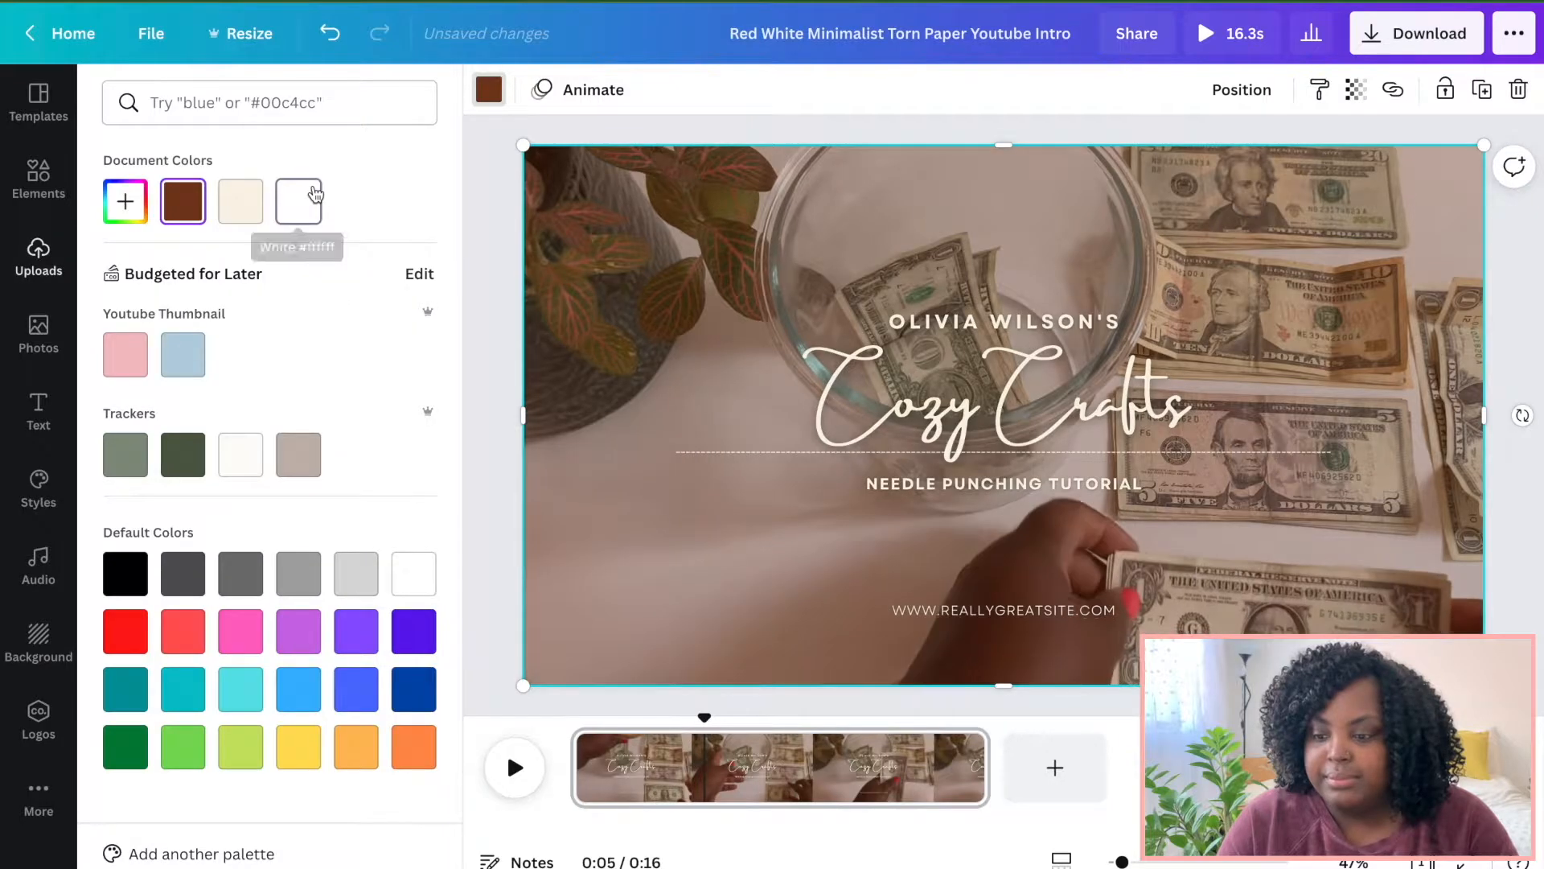
{"action": "left_click", "coordinate": [310, 197]}
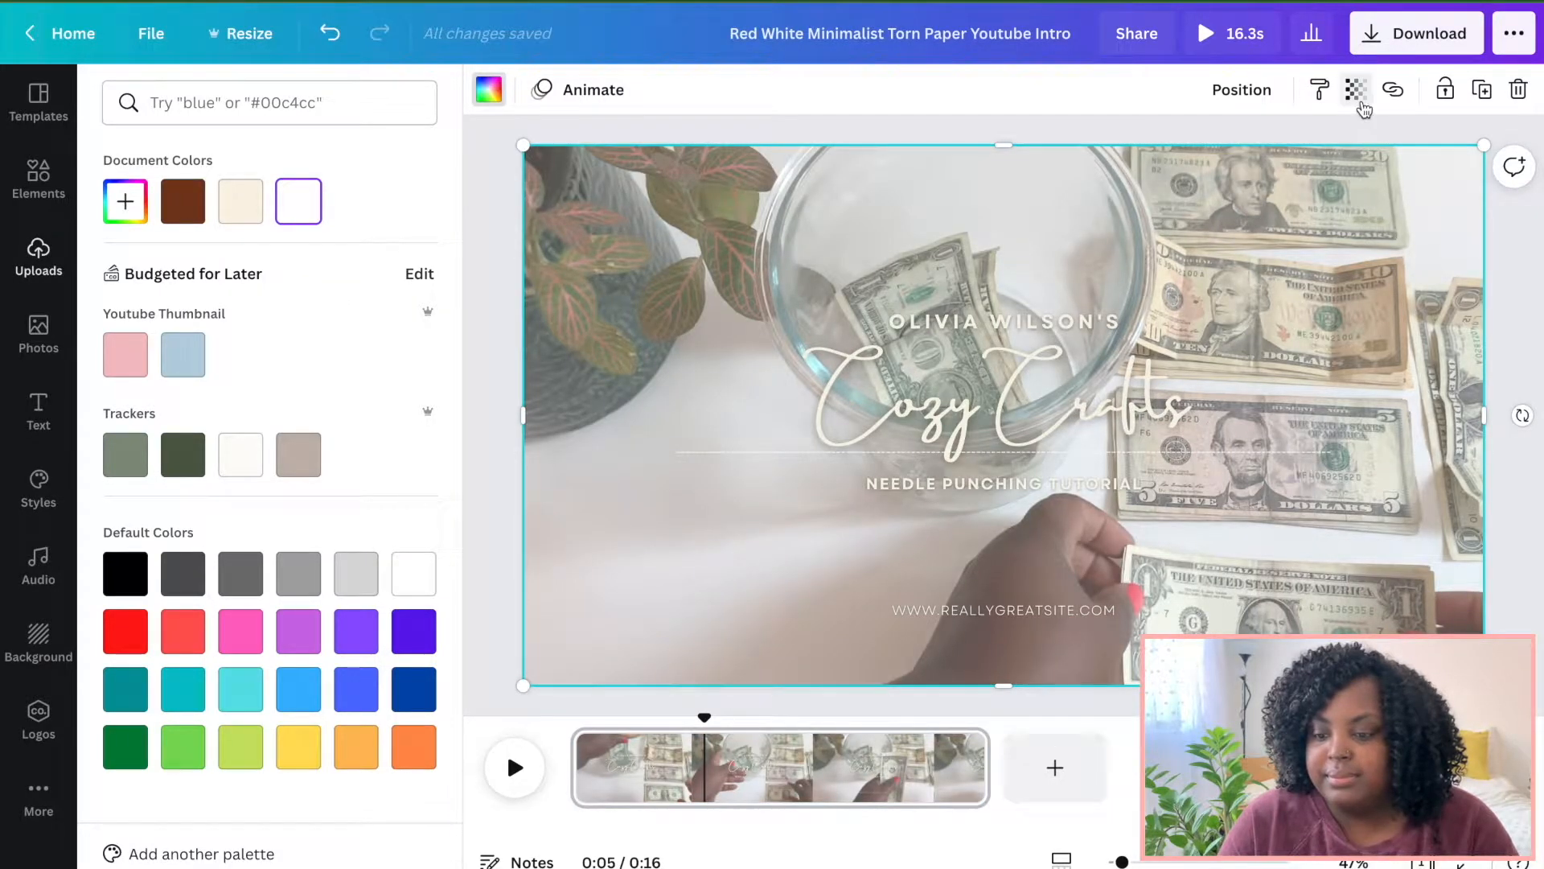
Set the white overlay's transparency to 26.
{"action": "left_click", "coordinate": [1356, 92]}
{"action": "left_click_drag", "start_coordinate": [1196, 158], "coordinate": [1169, 159]}
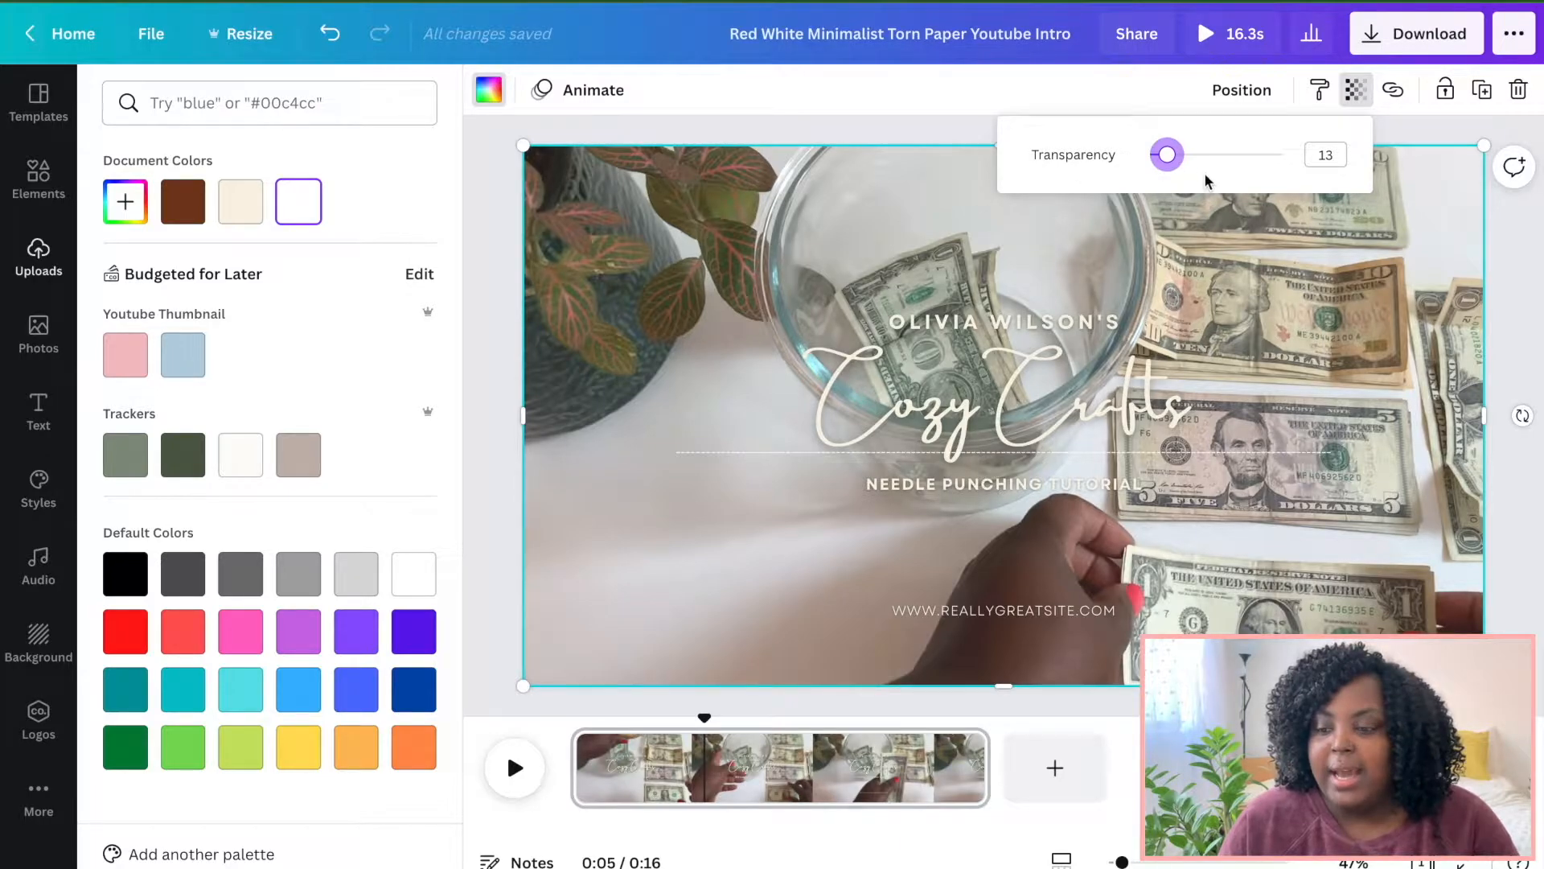
{"action": "left_click_drag", "start_coordinate": [1167, 154], "coordinate": [1187, 158]}
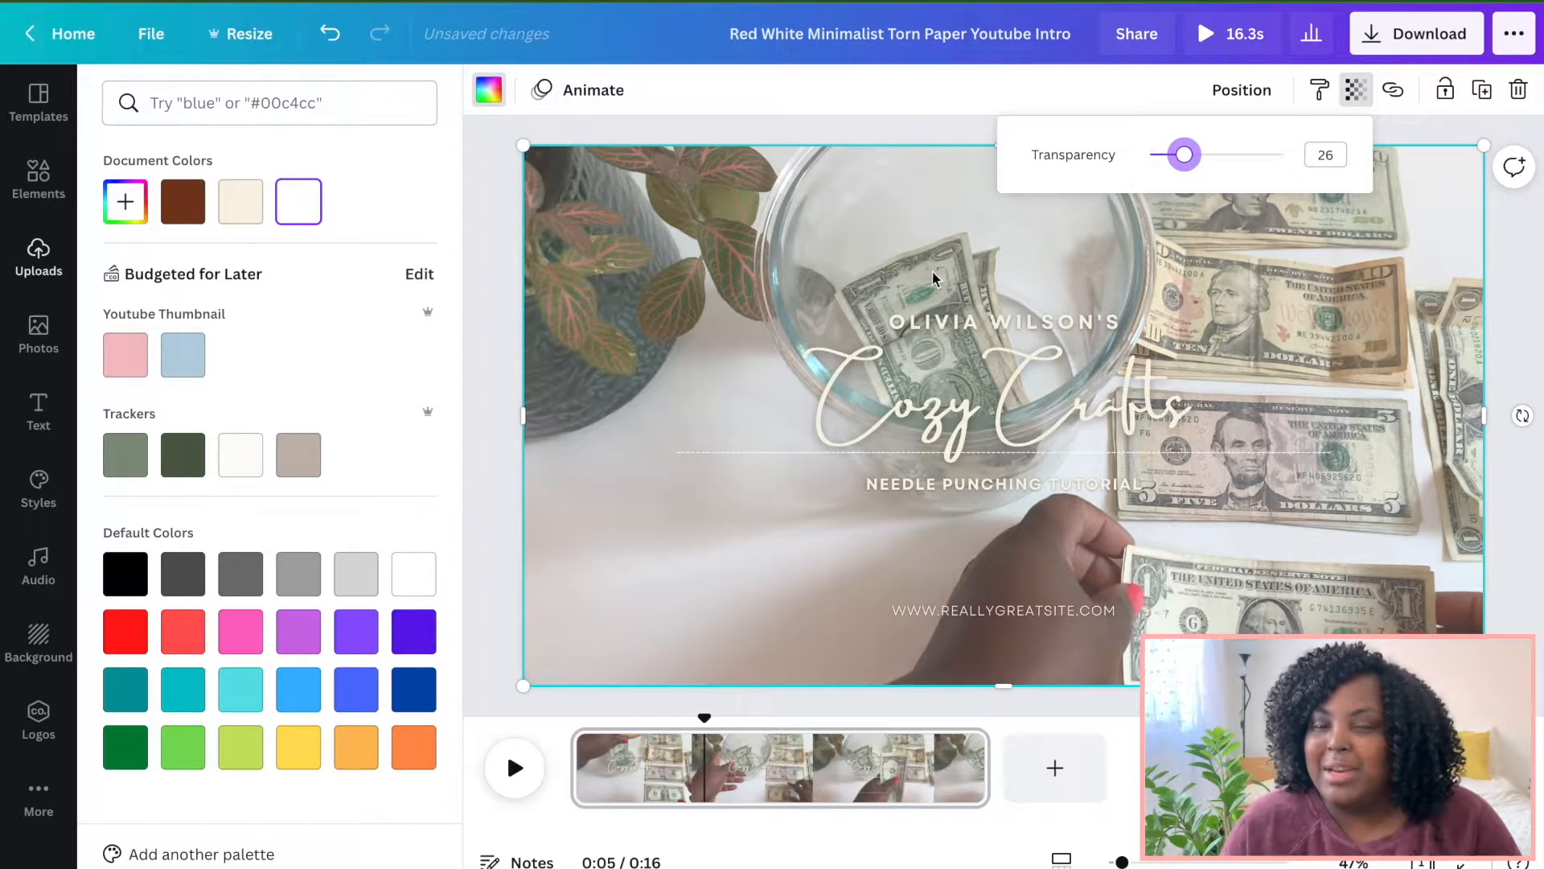
Delete the overlay shape from the design.
{"action": "left_click", "coordinate": [1344, 429]}
{"action": "key", "text": "Delete"}
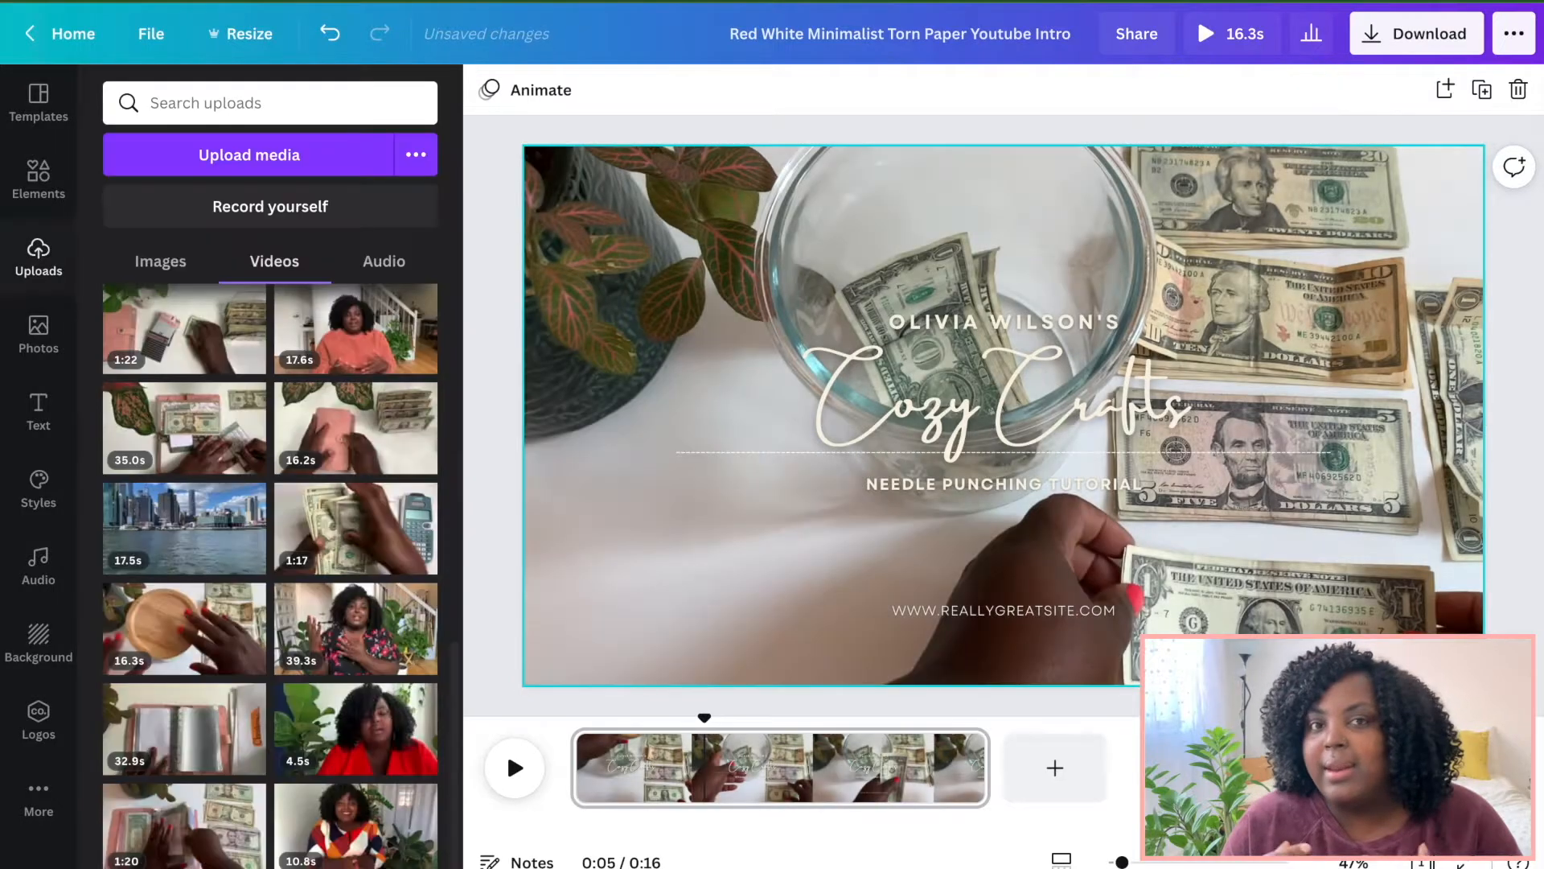
Set the background video's transparency to 80.
{"action": "left_click", "coordinate": [1241, 169]}
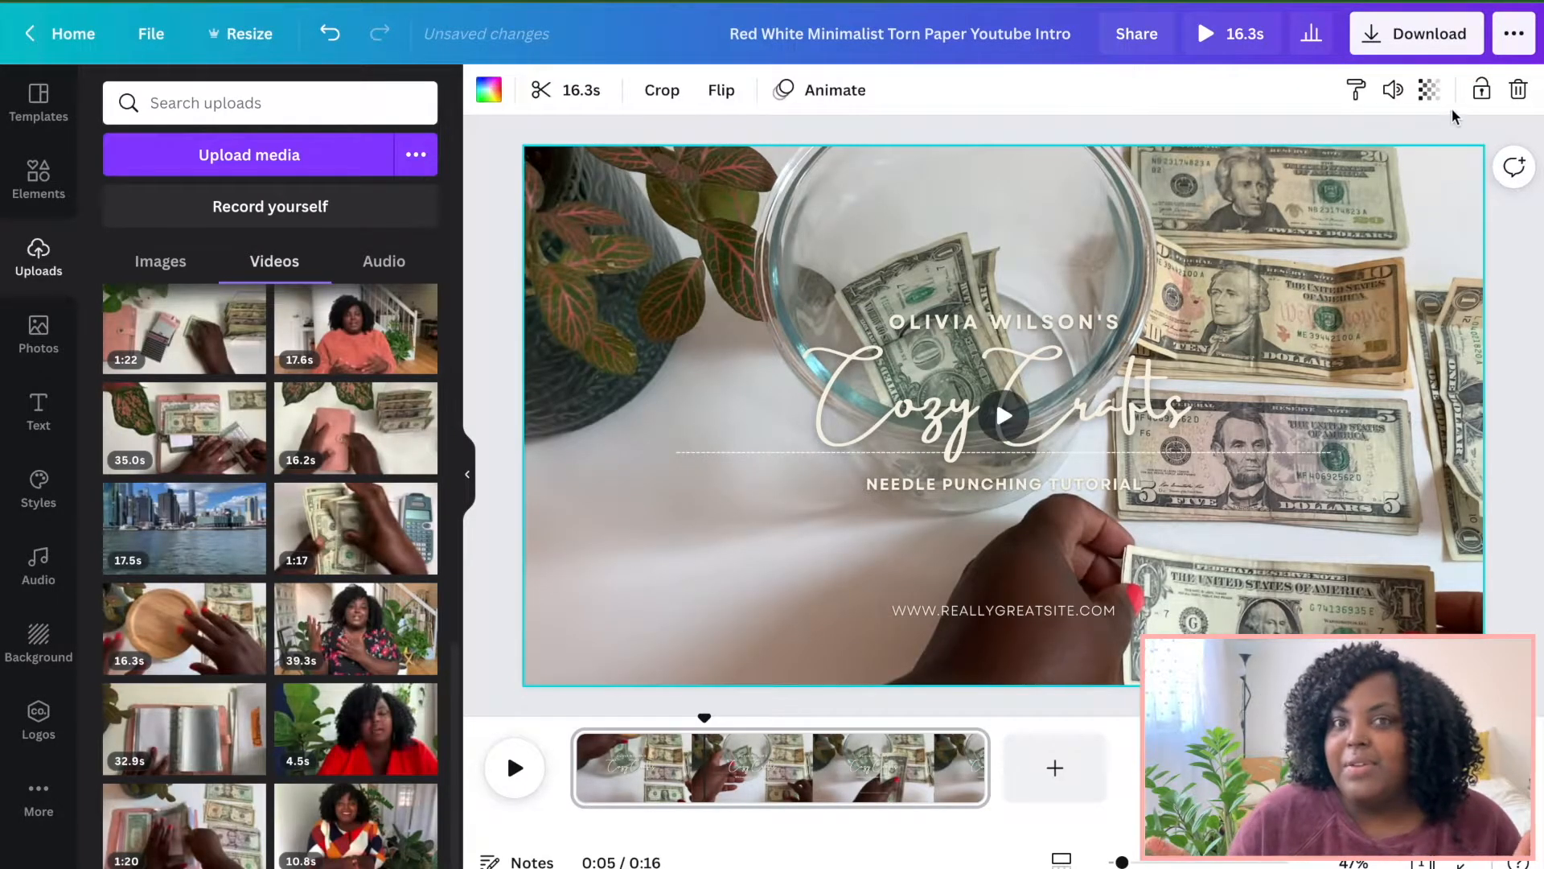
{"action": "left_click", "coordinate": [1430, 89]}
{"action": "left_click_drag", "start_coordinate": [1358, 166], "coordinate": [1332, 166]}
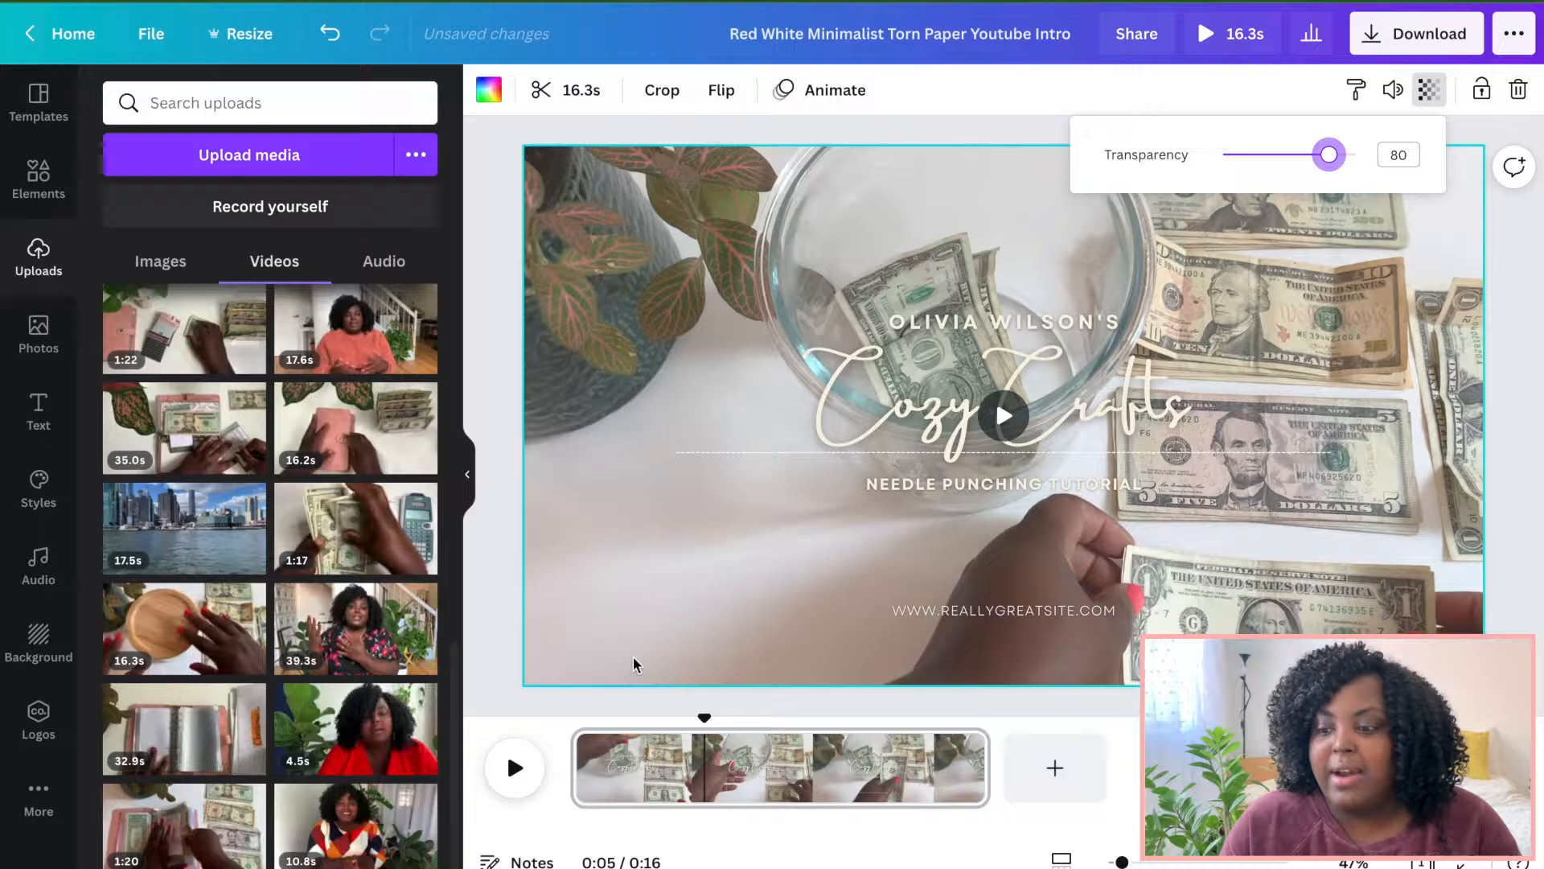
Play the design from the start of the timeline and pause it.
{"action": "left_click", "coordinate": [585, 724]}
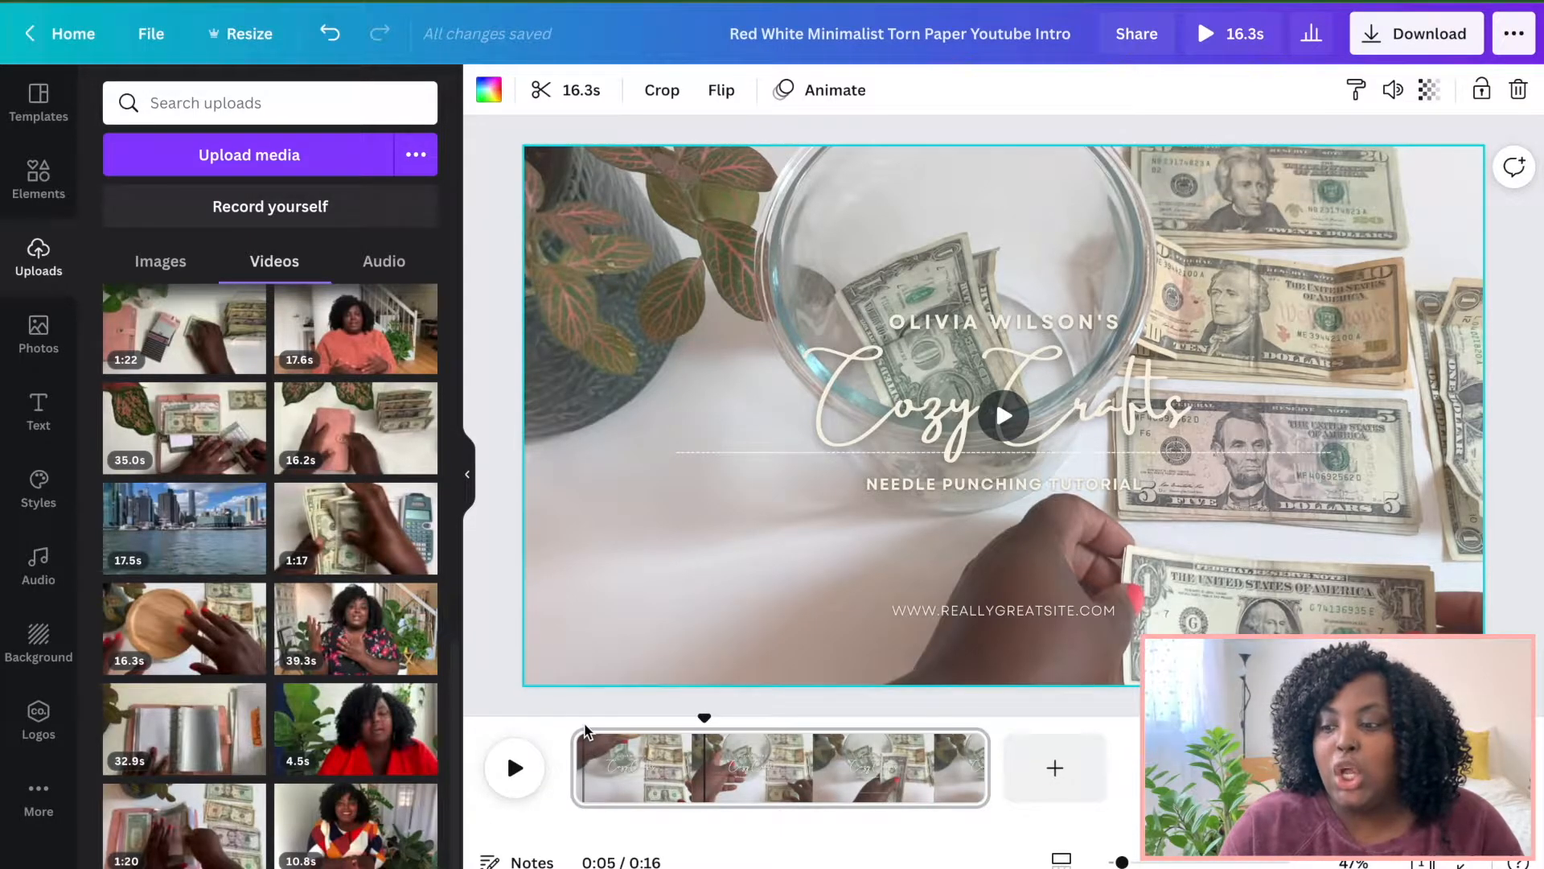
{"action": "left_click", "coordinate": [585, 728]}
{"action": "left_click", "coordinate": [499, 786]}
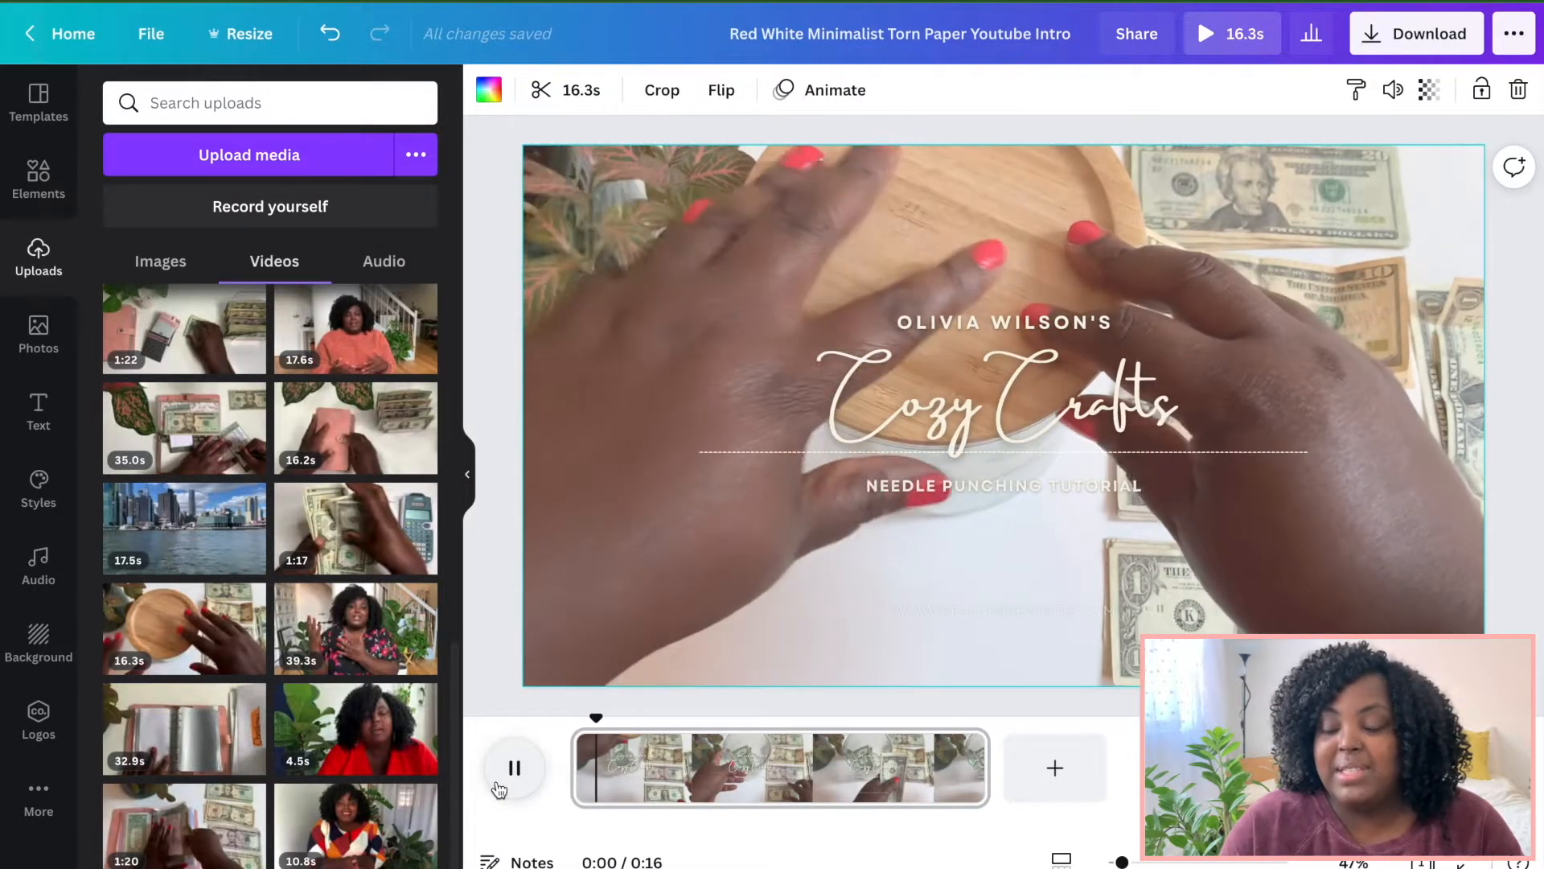
{"action": "left_click", "coordinate": [499, 787]}
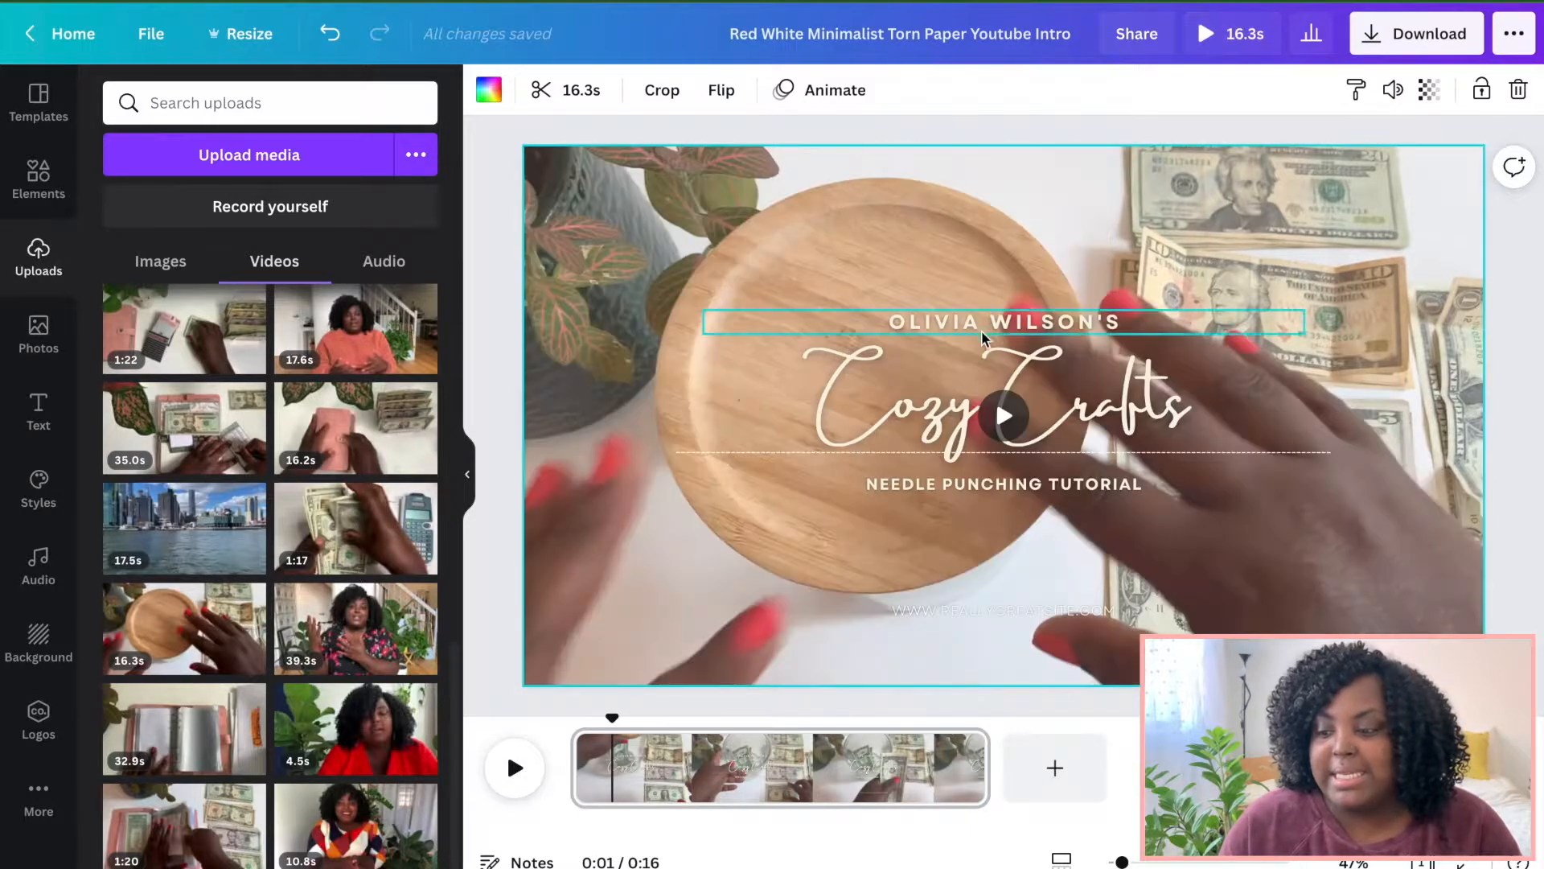
Delete the small name line above the script title.
{"action": "left_click", "coordinate": [982, 335]}
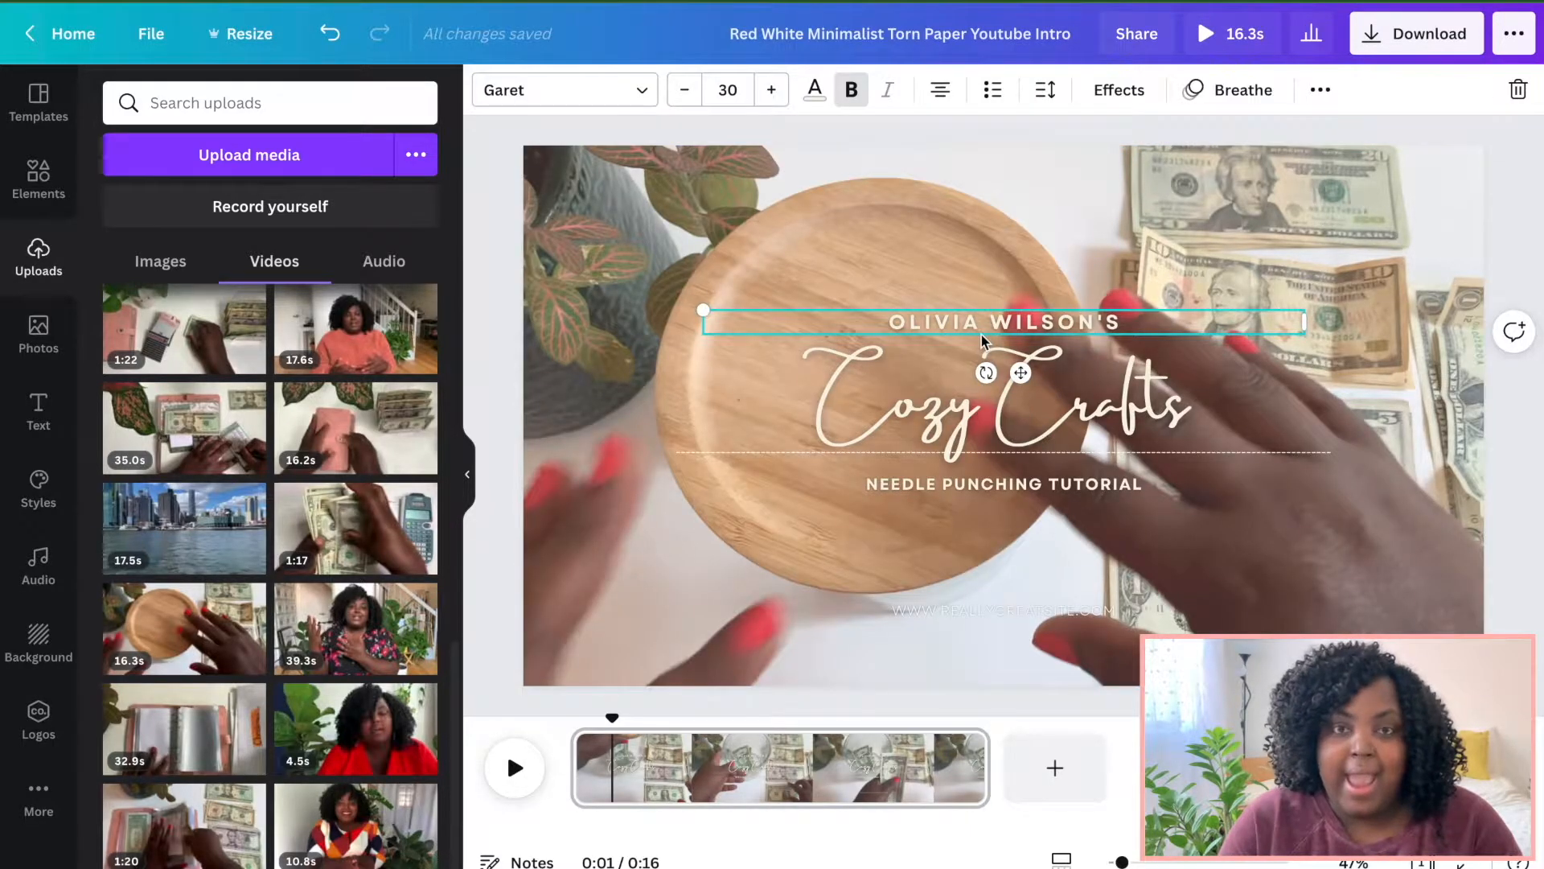
{"action": "key", "text": "Delete"}
Replace the script title text with "Budgeted For Later".
{"action": "left_click", "coordinate": [952, 375]}
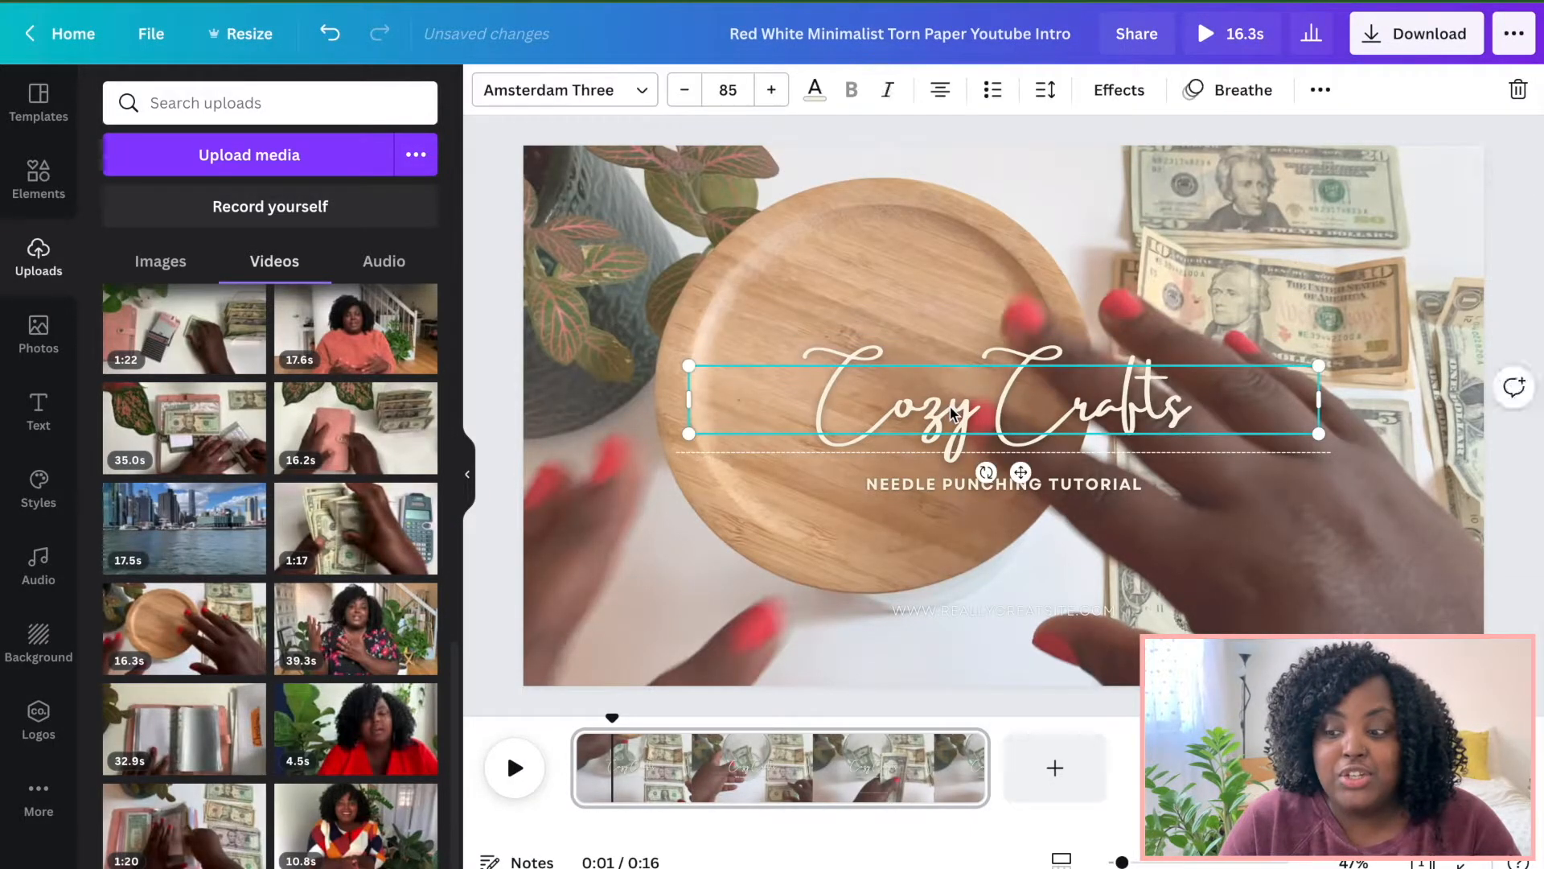
{"action": "left_click", "coordinate": [951, 406]}
{"action": "type", "text": "Bu"}
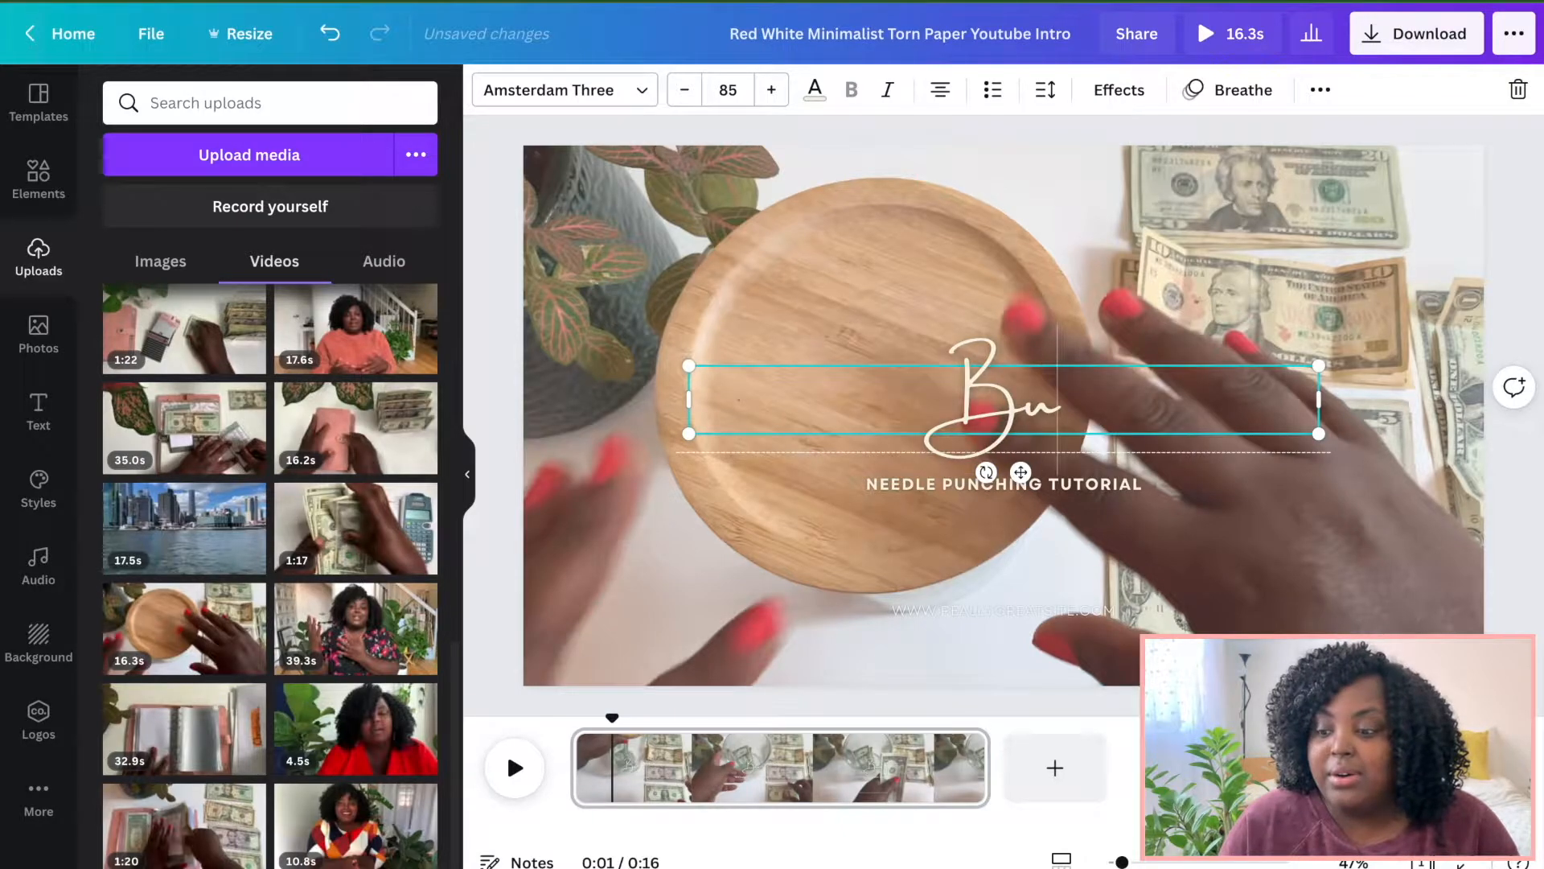
{"action": "type", "text": "dgeted F"}
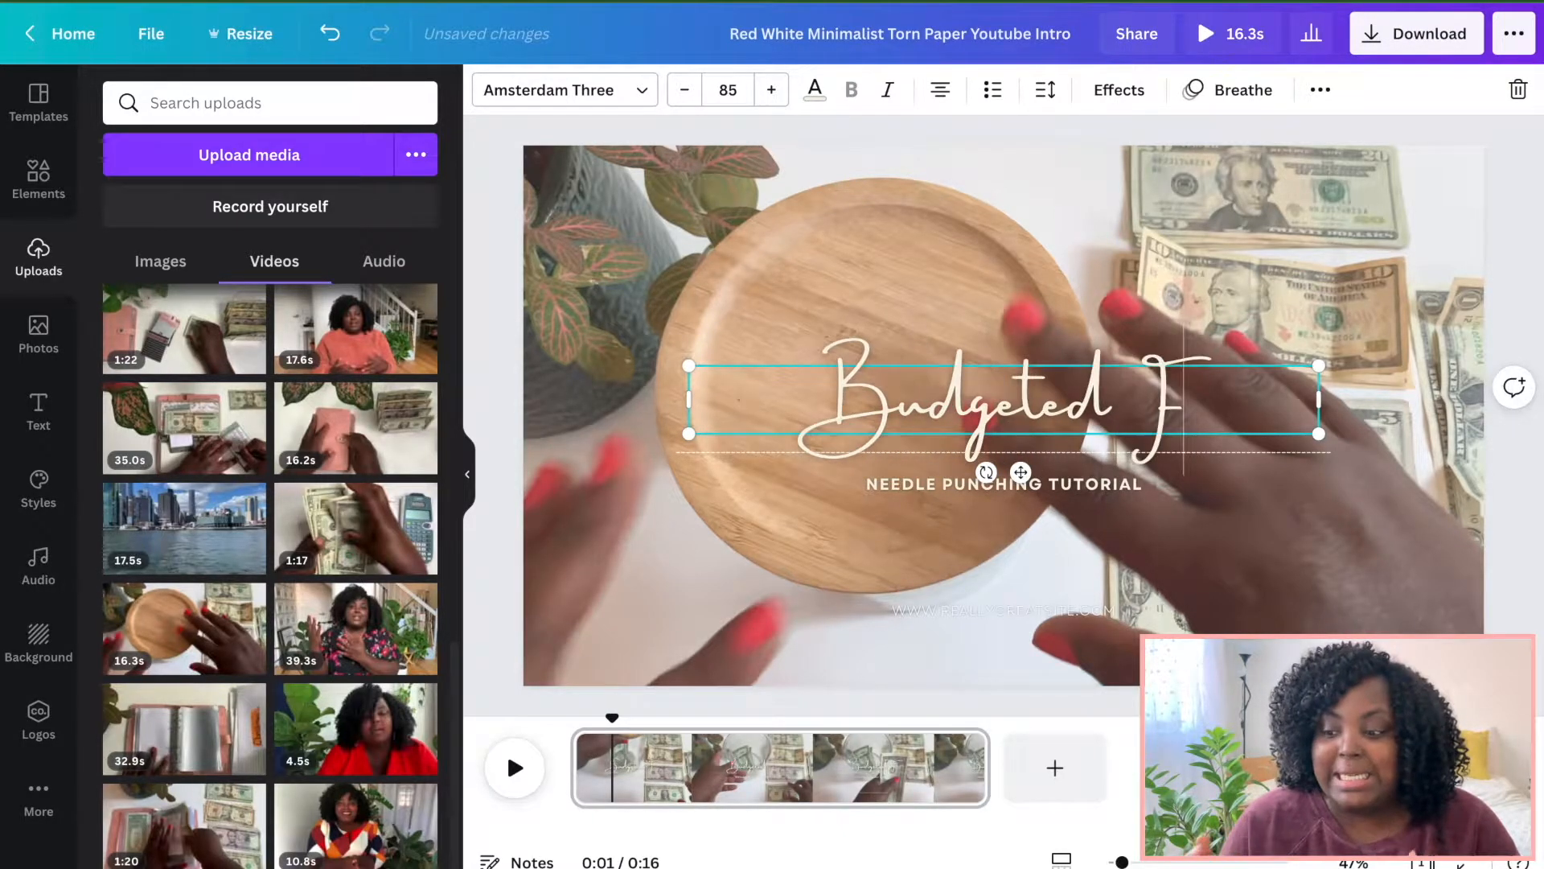
{"action": "type", "text": "or Later"}
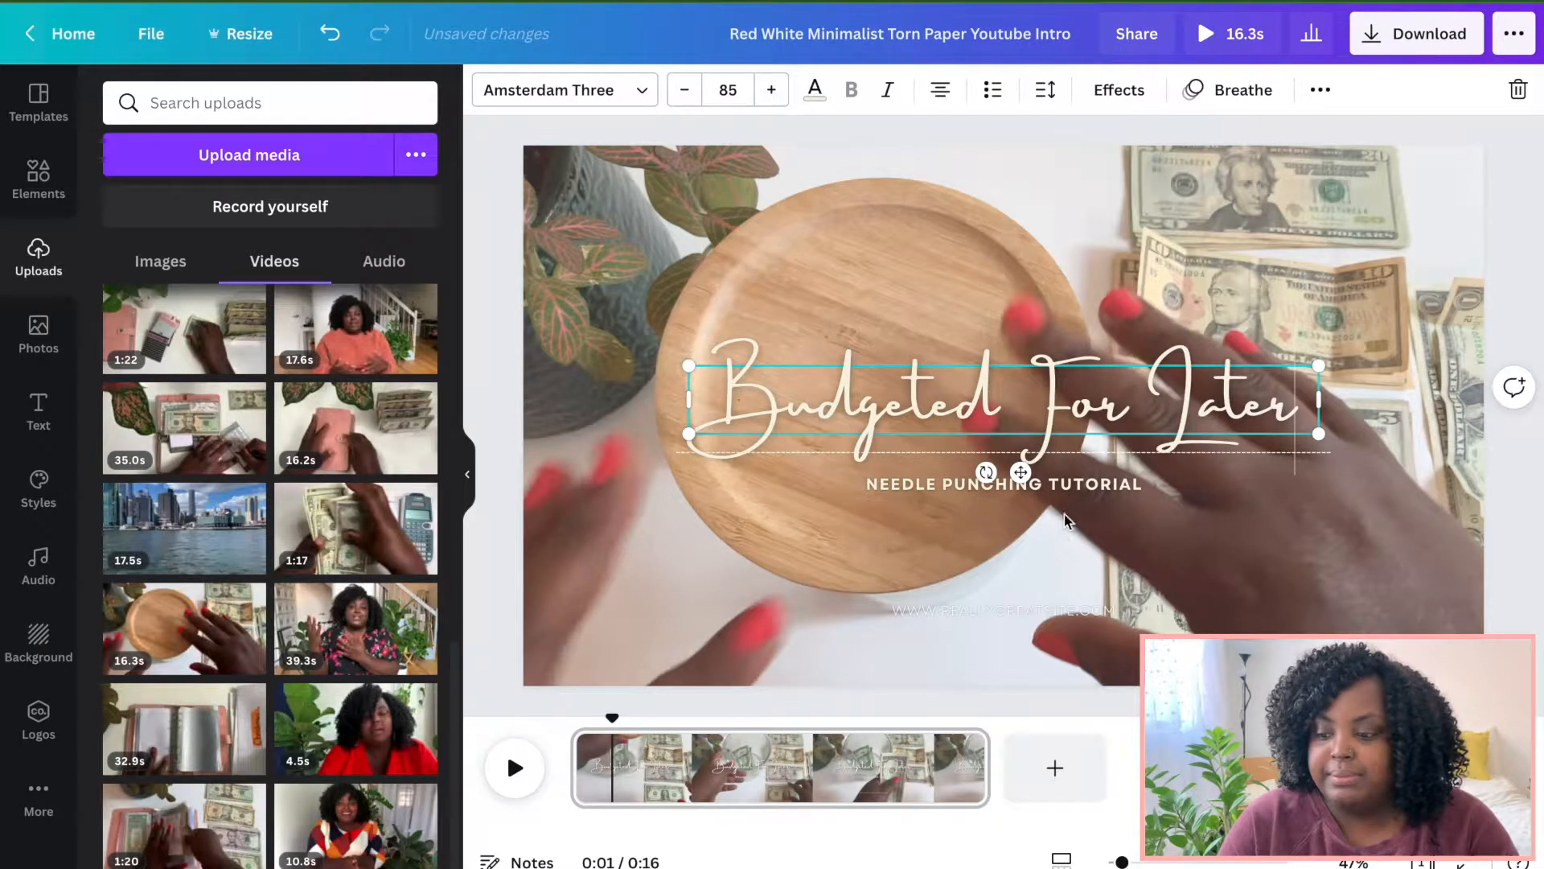
Replace the subtitle with "BUDGETING MY WAY TO A DEBT FREE FUTURE".
{"action": "double_click", "coordinate": [1046, 484]}
{"action": "key", "text": "BackSpace"}
{"action": "type", "text": "BUDGETING MY W"}
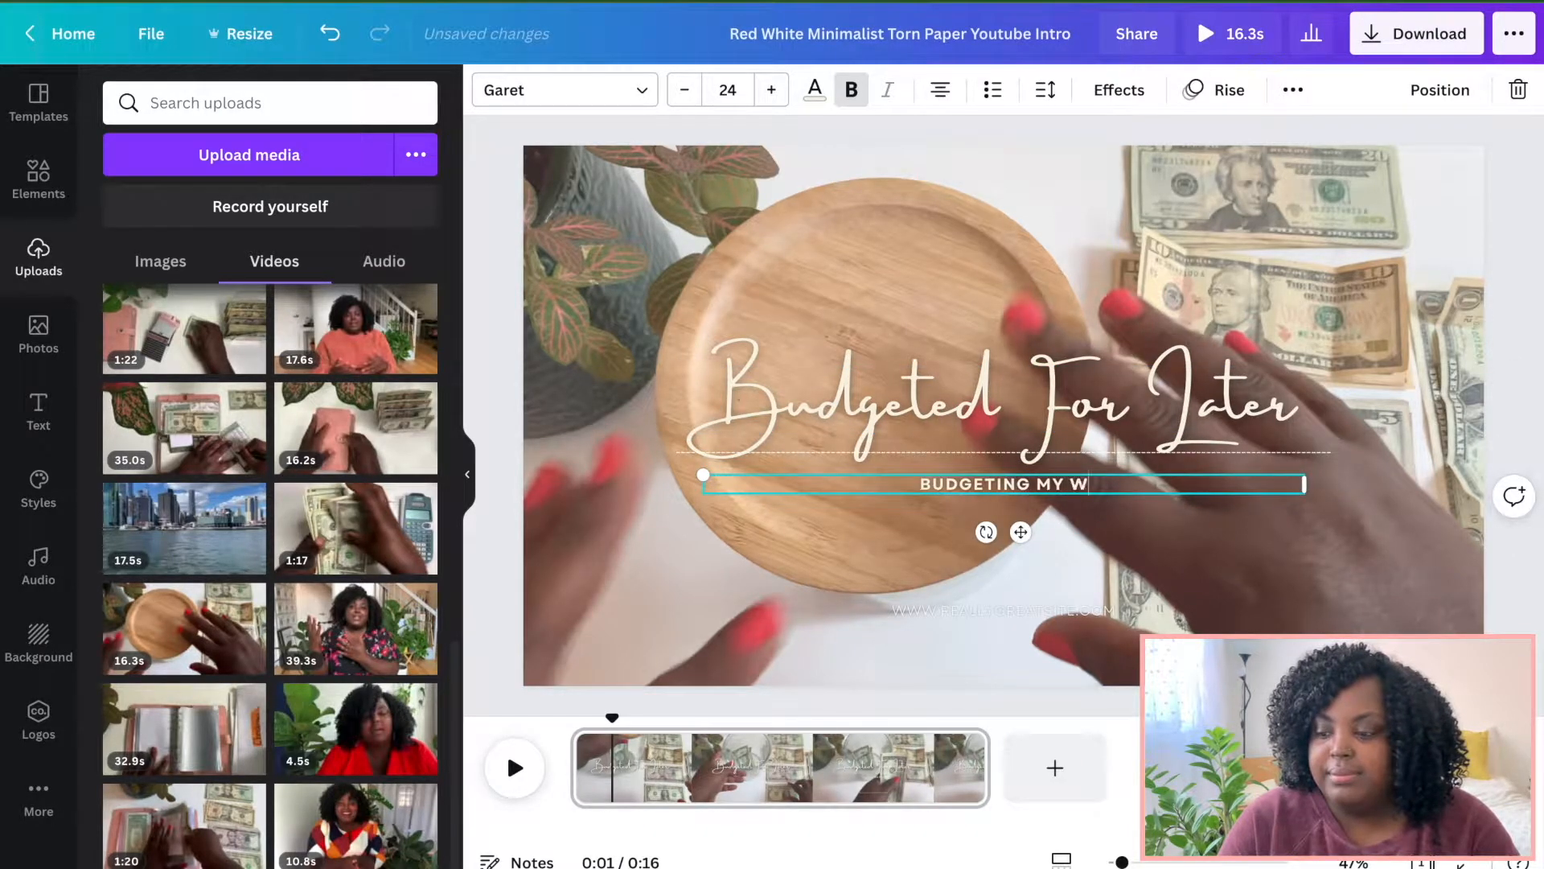
{"action": "type", "text": "AY TO A DEBT FREE FUTURE"}
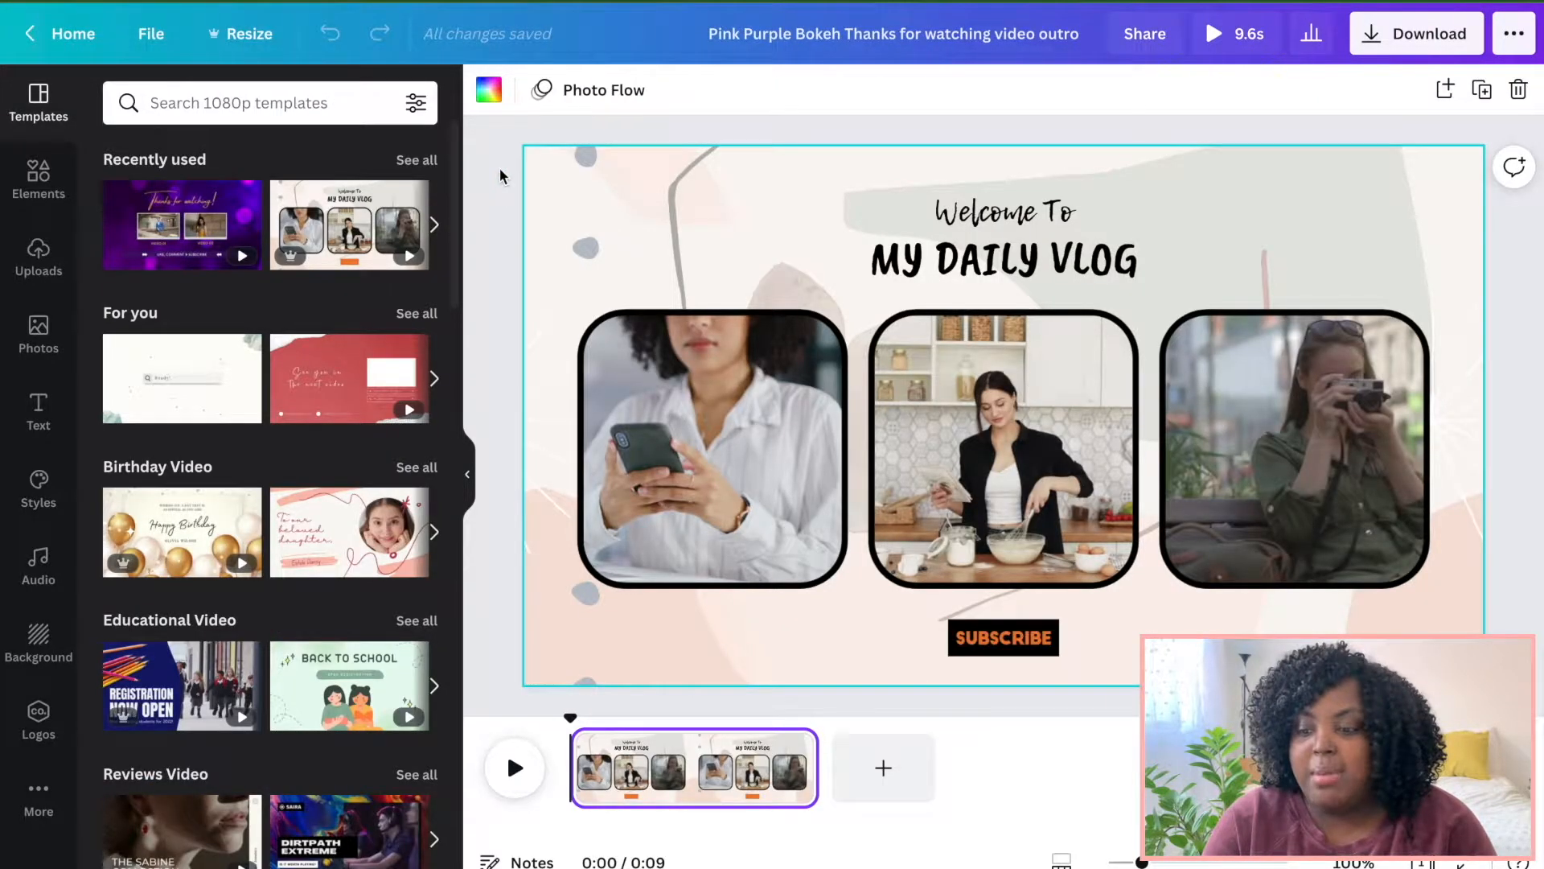
Copy the page of the "My Daily Vlog" outro design from its timeline.
{"action": "left_click", "coordinate": [666, 751]}
{"action": "right_click", "coordinate": [668, 751]}
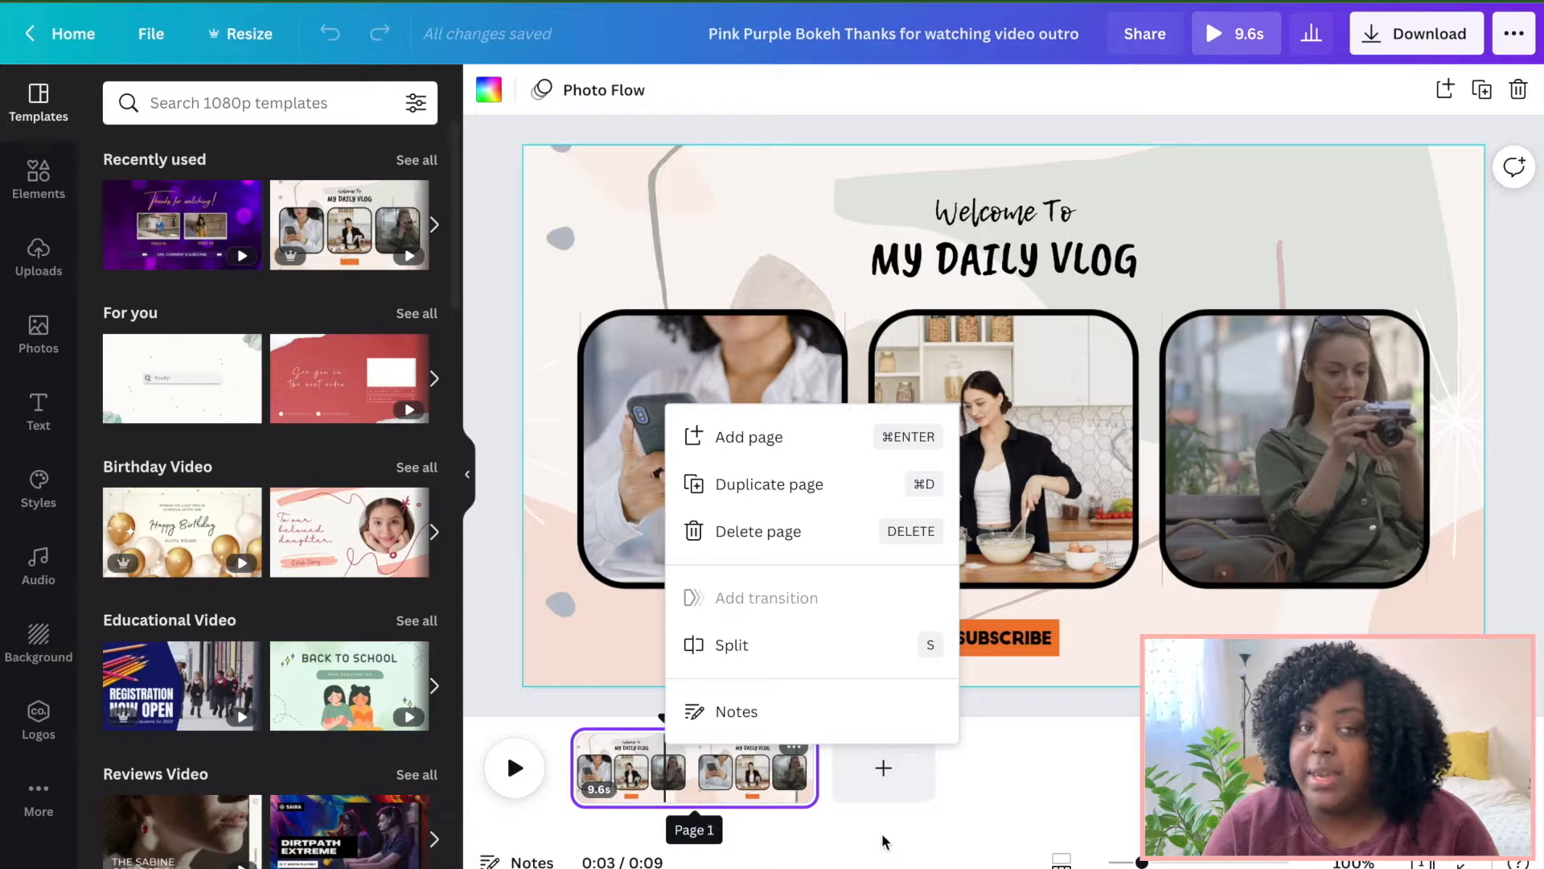
{"action": "left_click", "coordinate": [1049, 731]}
{"action": "left_click", "coordinate": [756, 746]}
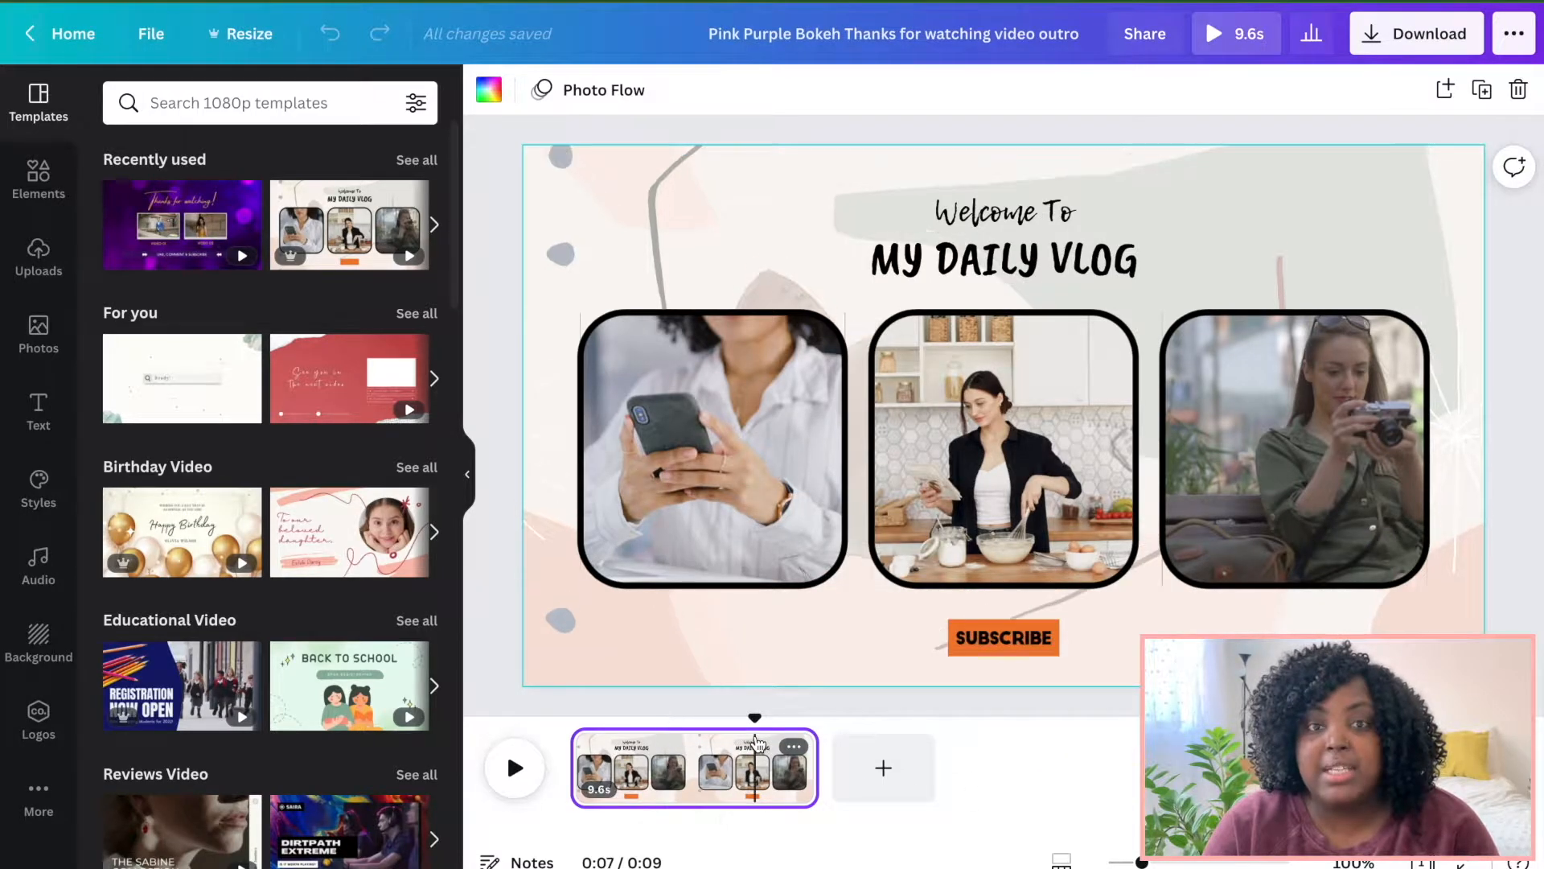
{"action": "right_click", "coordinate": [756, 744]}
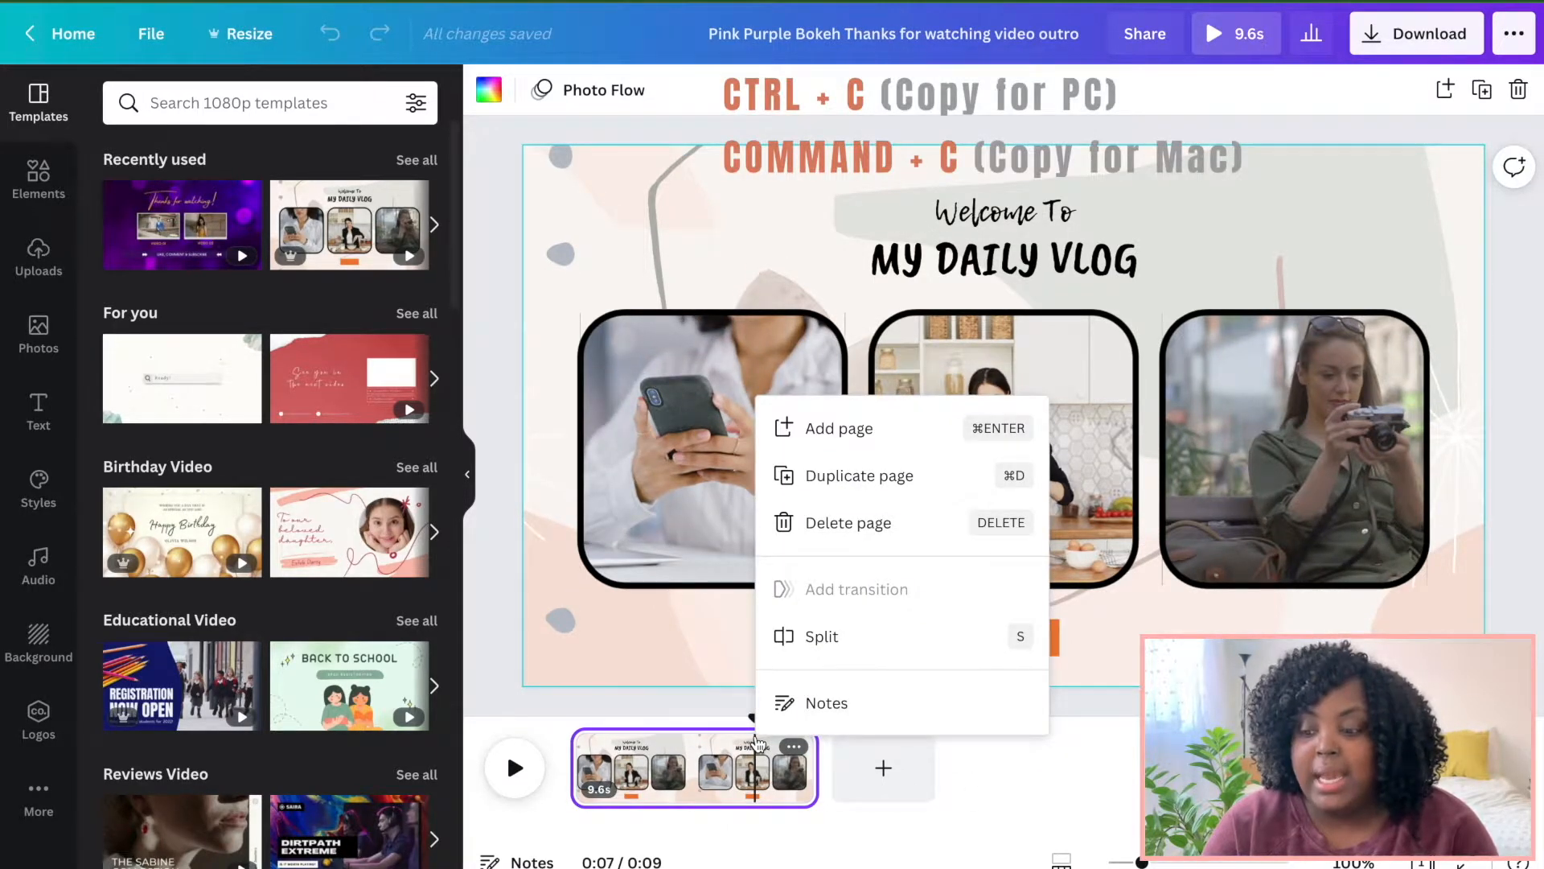
{"action": "left_click", "coordinate": [757, 740]}
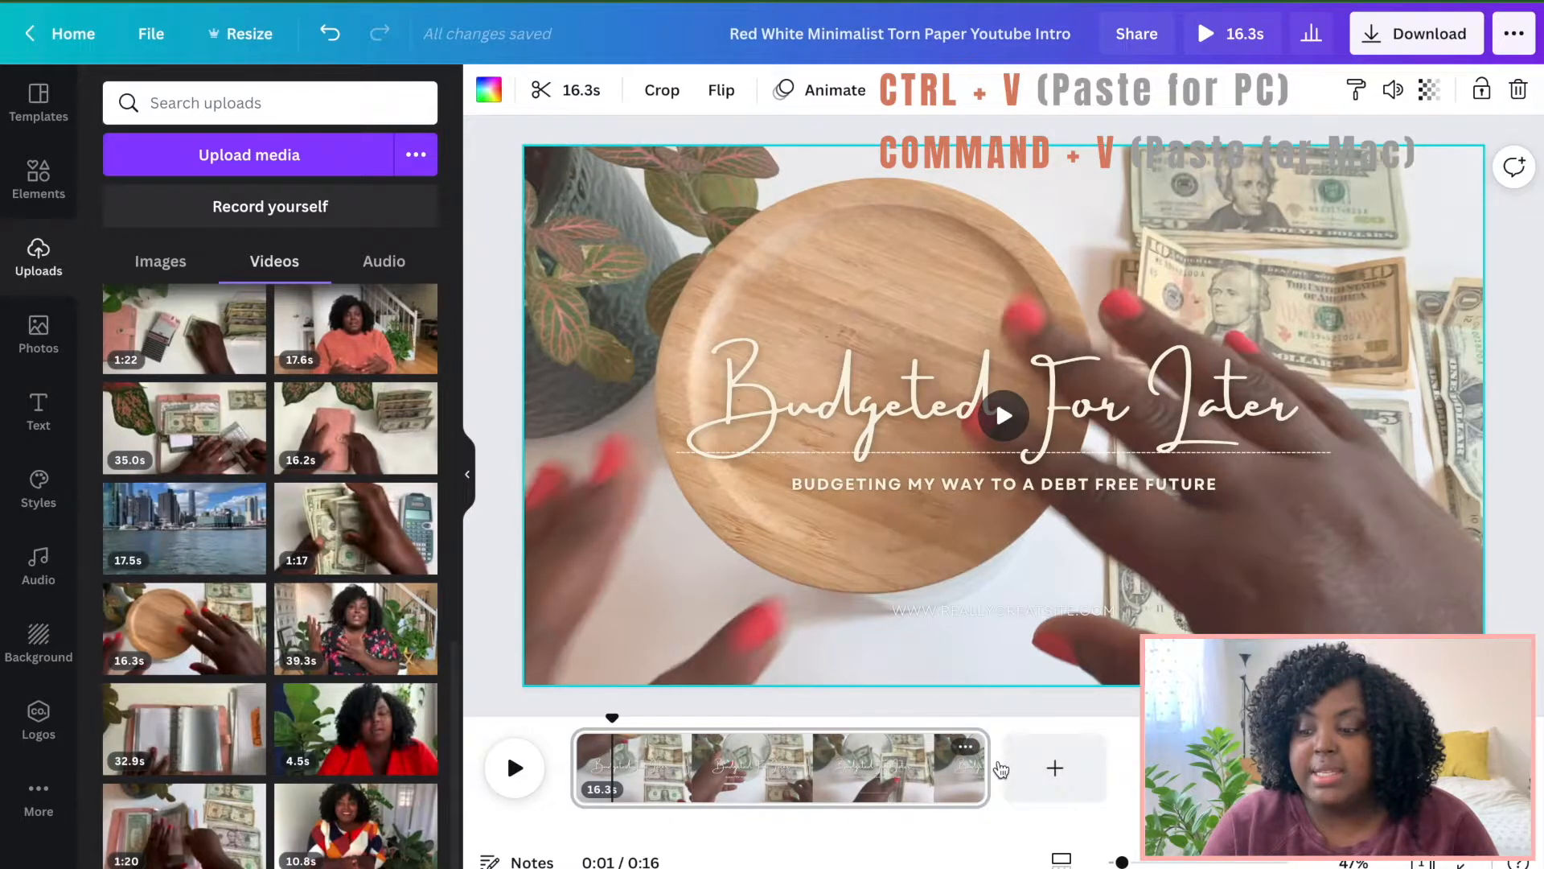
Paste the copied page after the intro page at the end of the timeline.
{"action": "left_click", "coordinate": [1002, 771]}
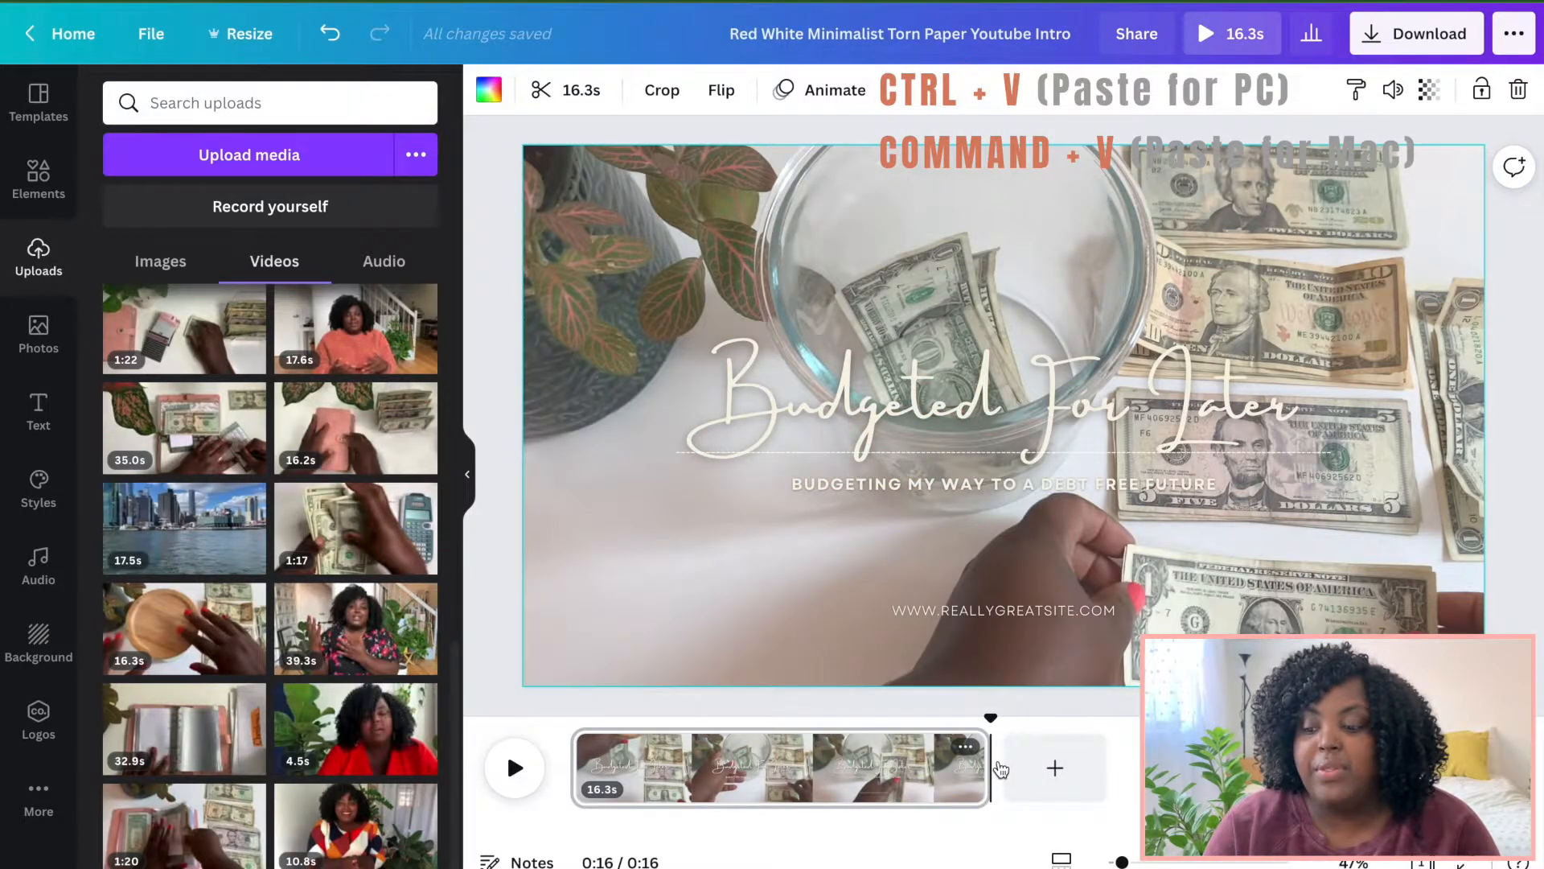
{"action": "key", "text": "ctrl+v"}
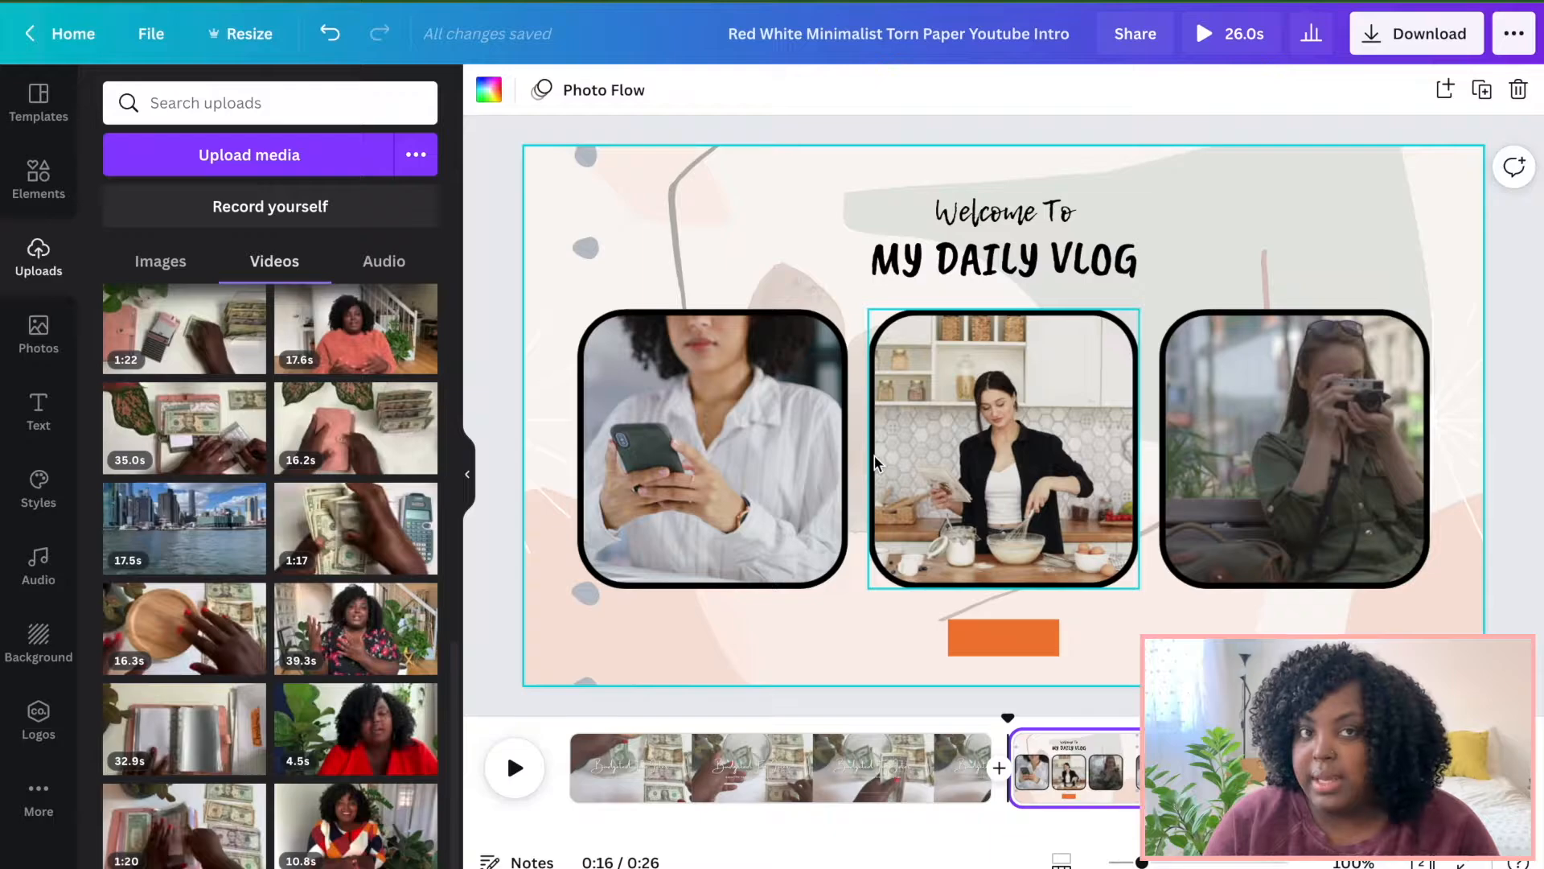
Delete the decorative background graphic from the pasted page.
{"action": "left_click", "coordinate": [770, 165]}
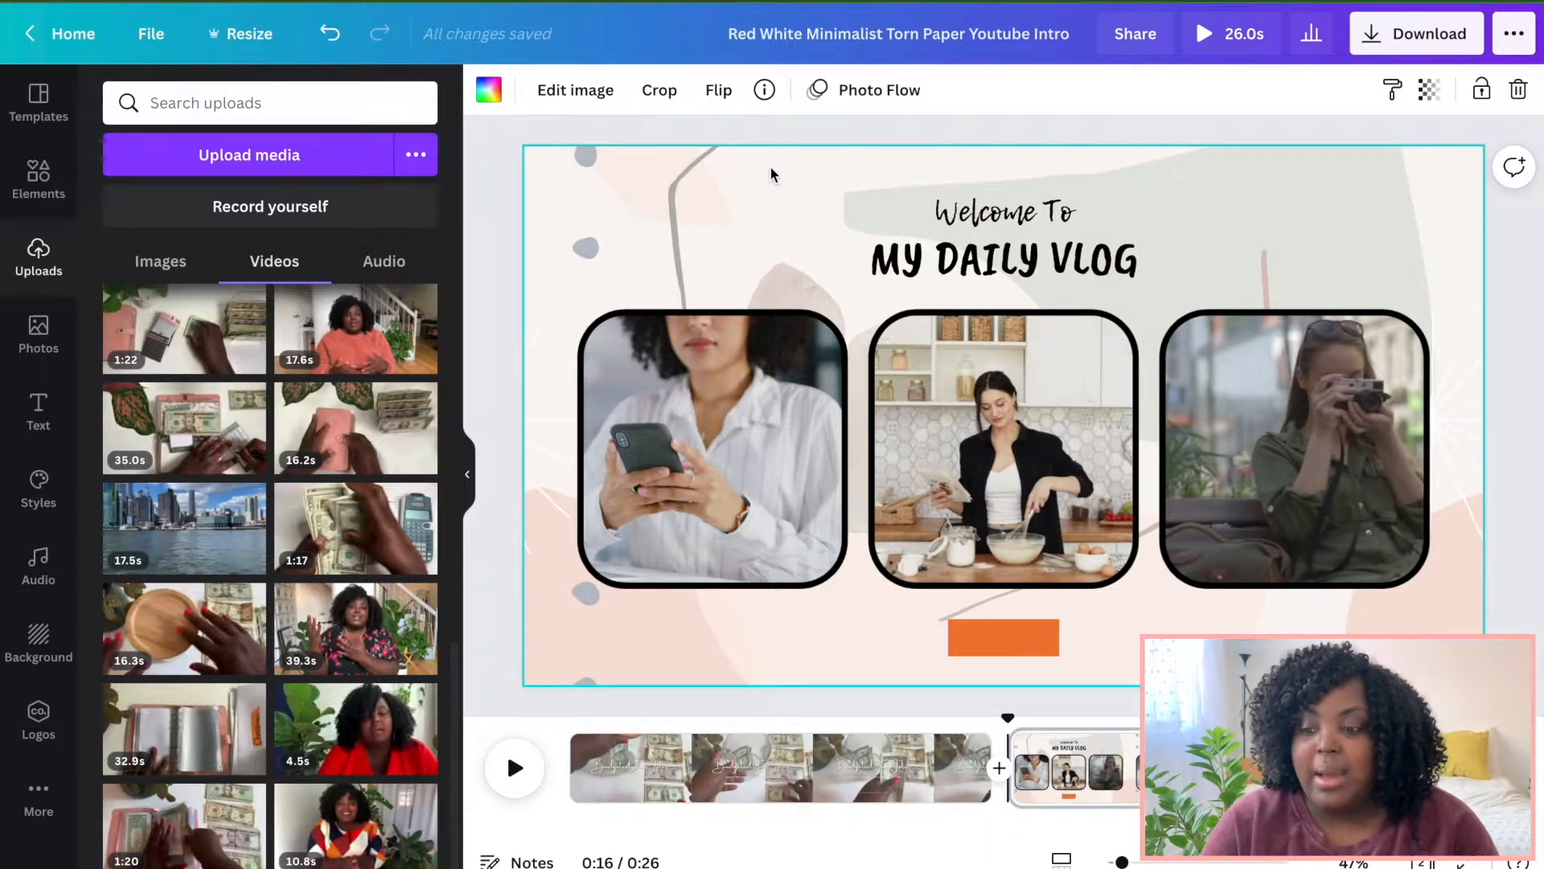
{"action": "key", "text": "Delete"}
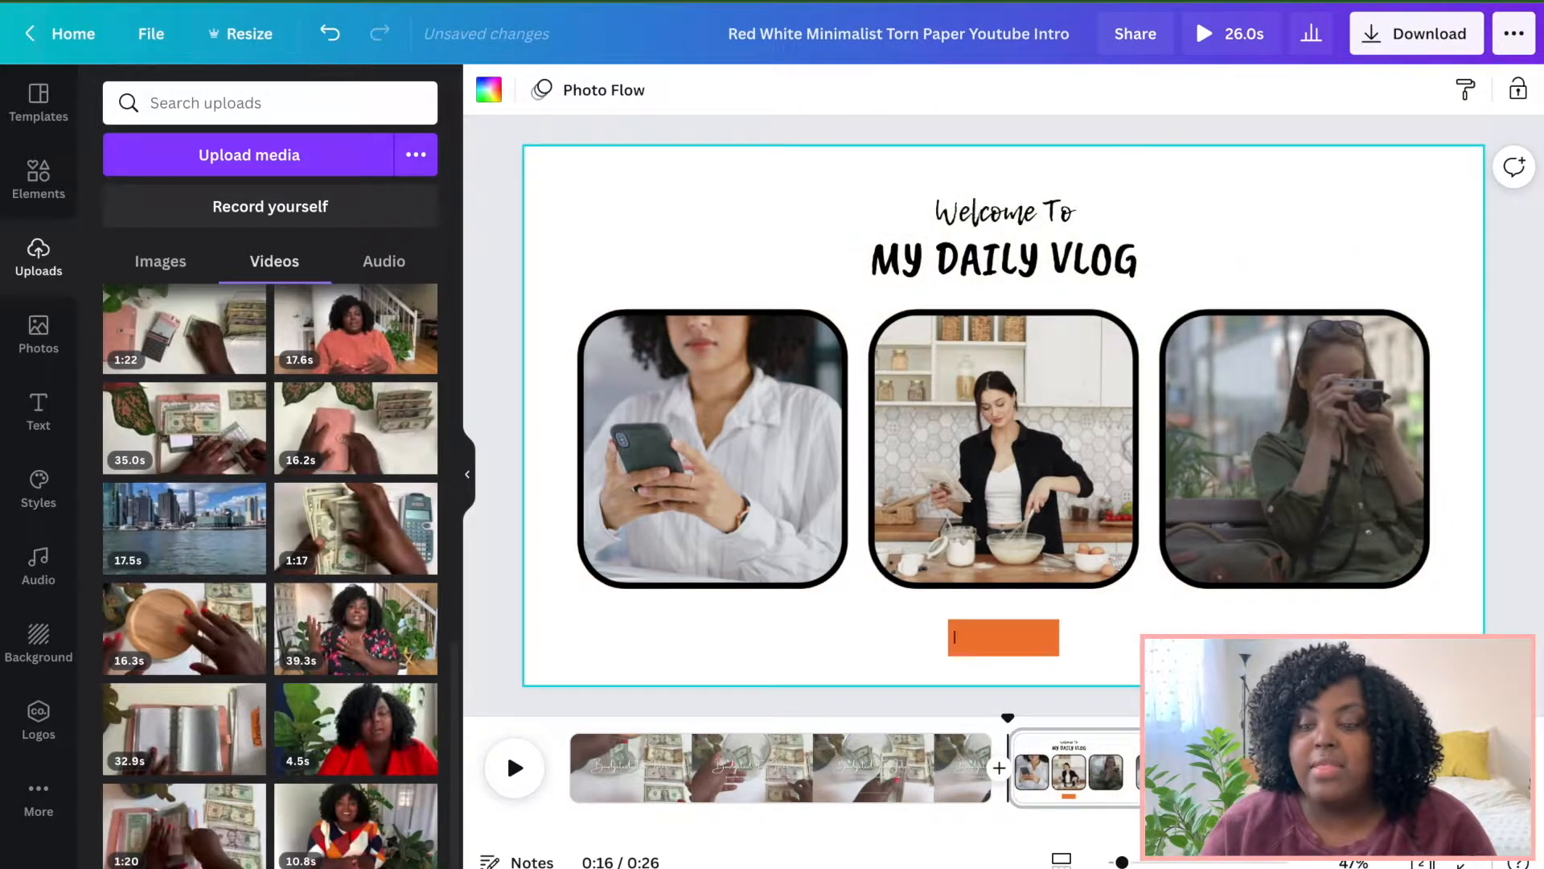
Delete the orange subscribe button and the "Welcome To" text from the pasted page.
{"action": "left_click", "coordinate": [1017, 629]}
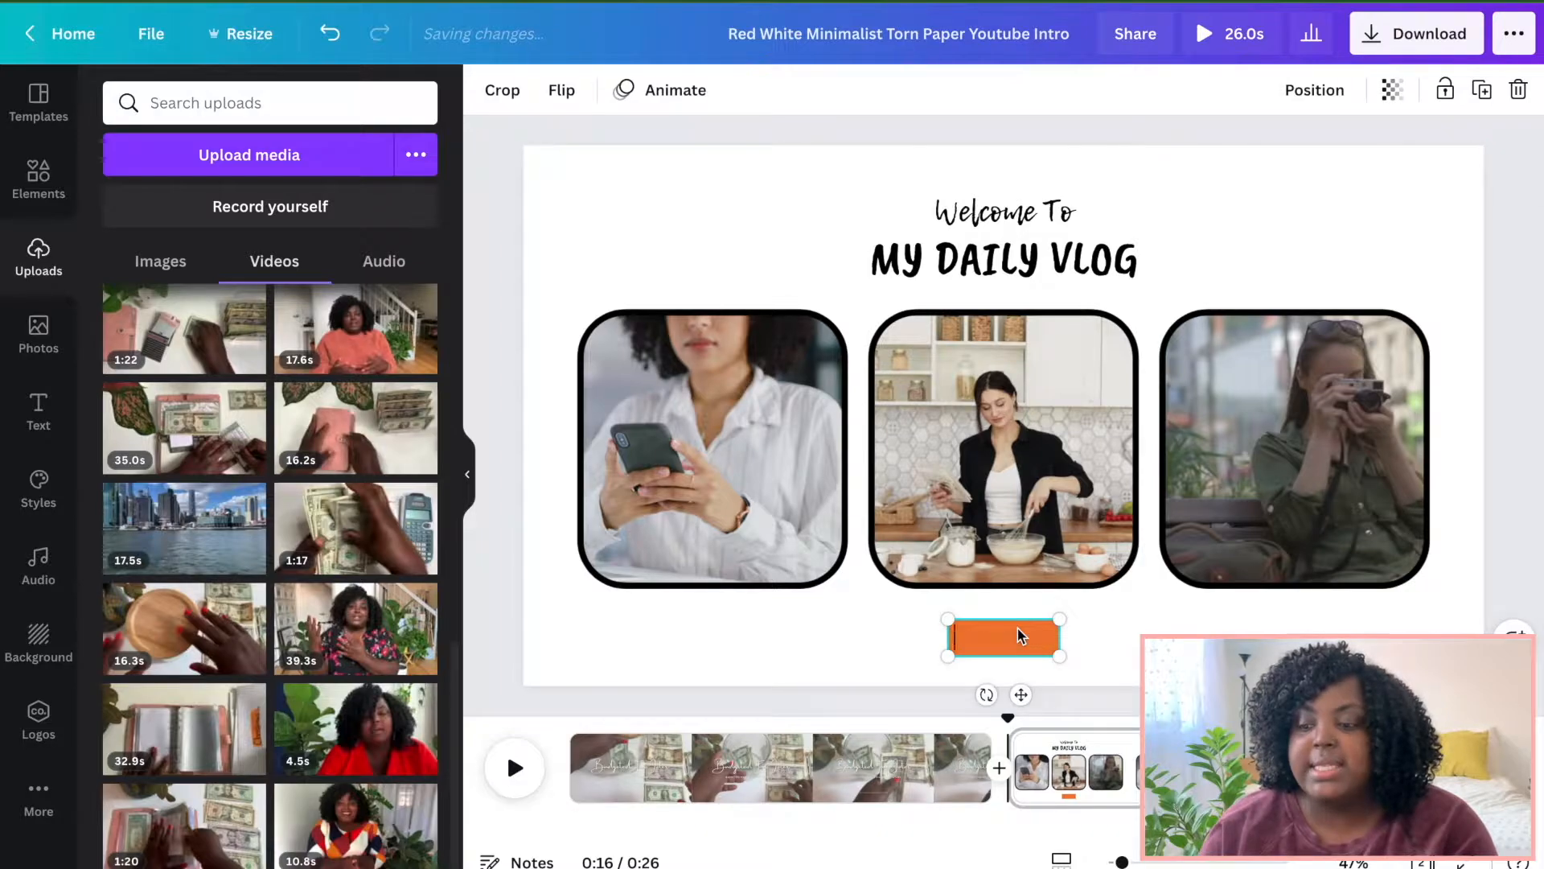
{"action": "key", "text": "Delete"}
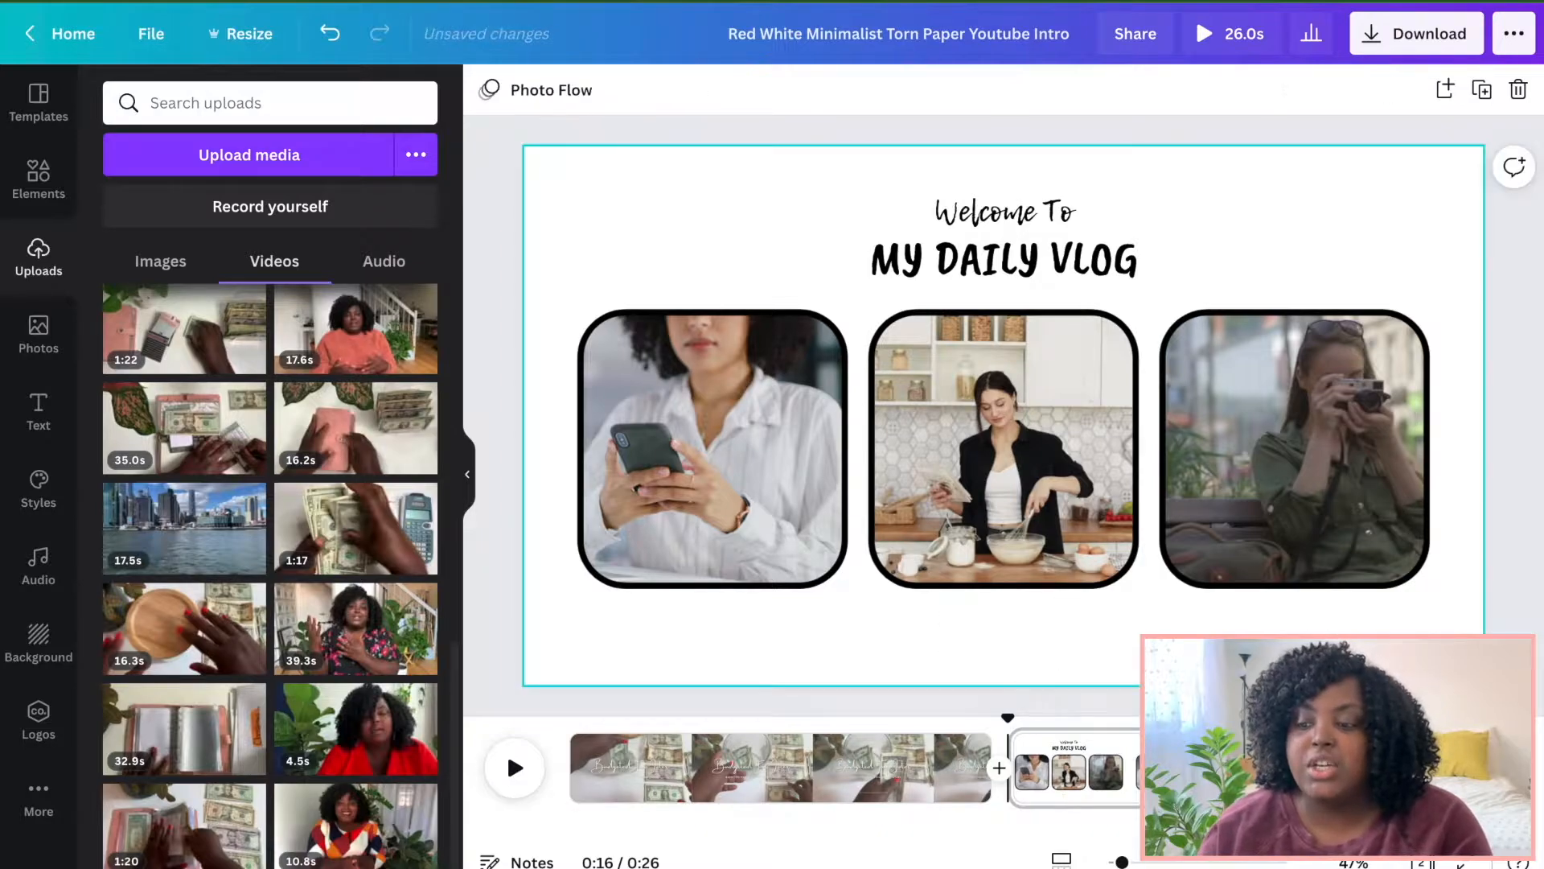
{"action": "left_click", "coordinate": [1009, 228]}
{"action": "key", "text": "Delete"}
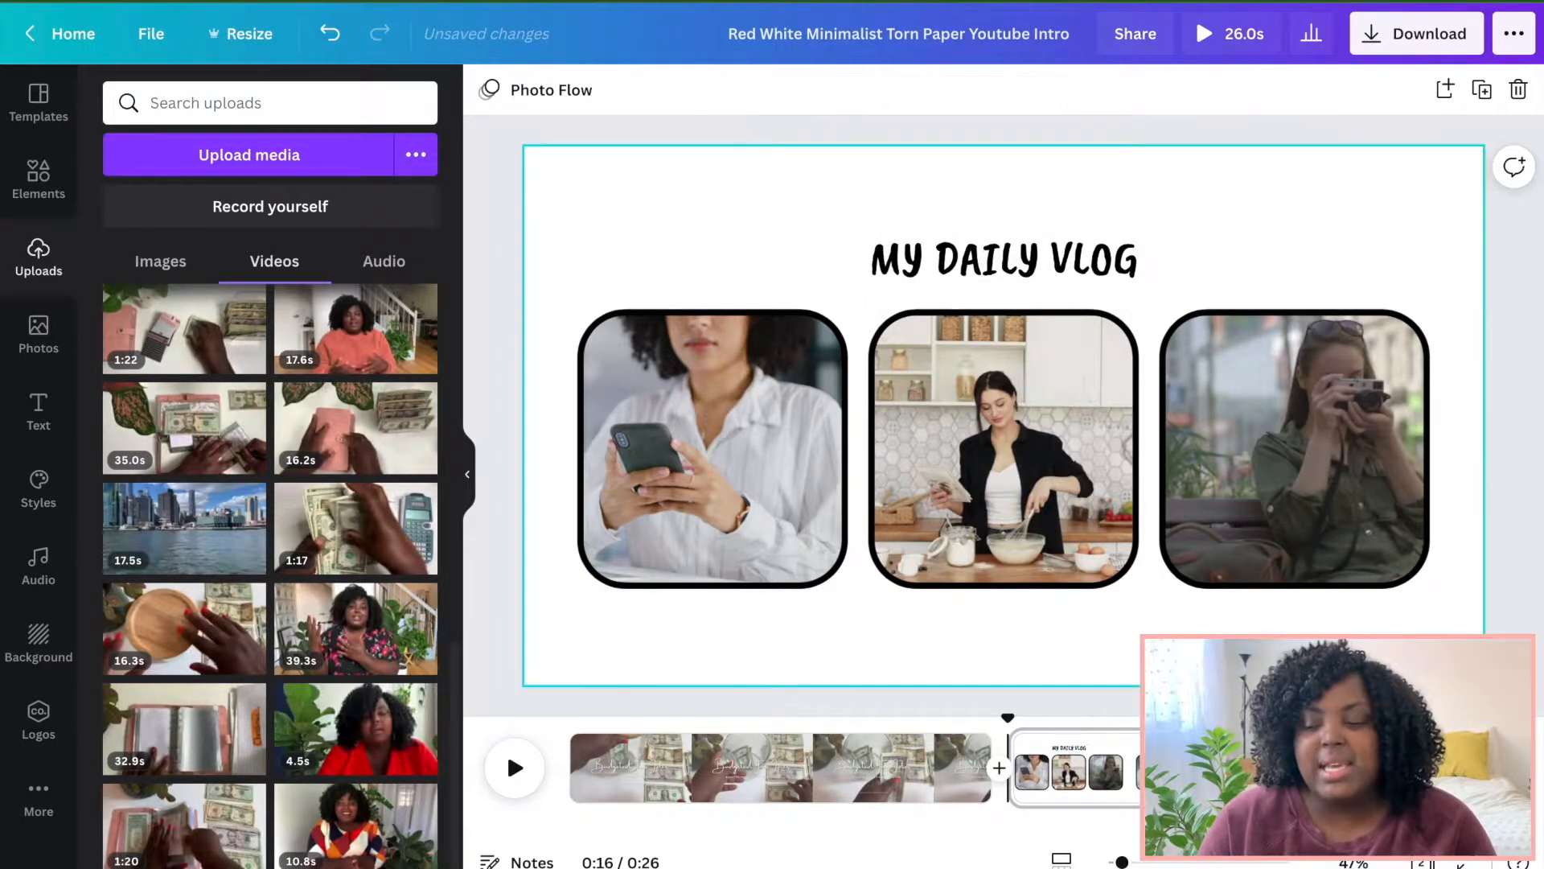
Change the heading "MY DAILY VLOG" to "FEATURING".
{"action": "left_click", "coordinate": [1004, 266]}
{"action": "left_click", "coordinate": [1004, 261]}
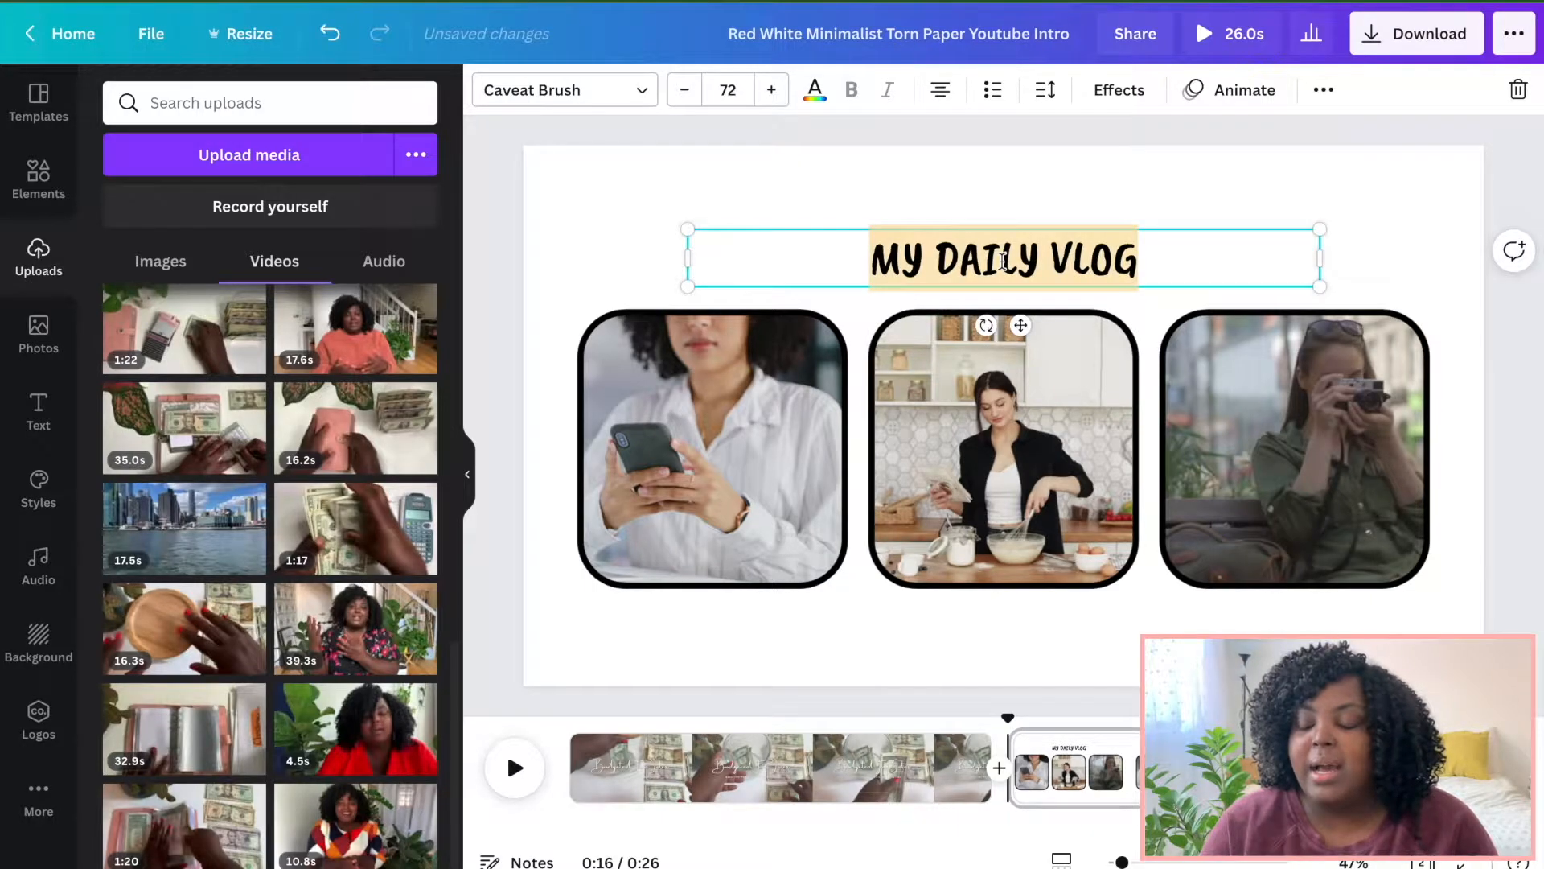
{"action": "type", "text": "FEA"}
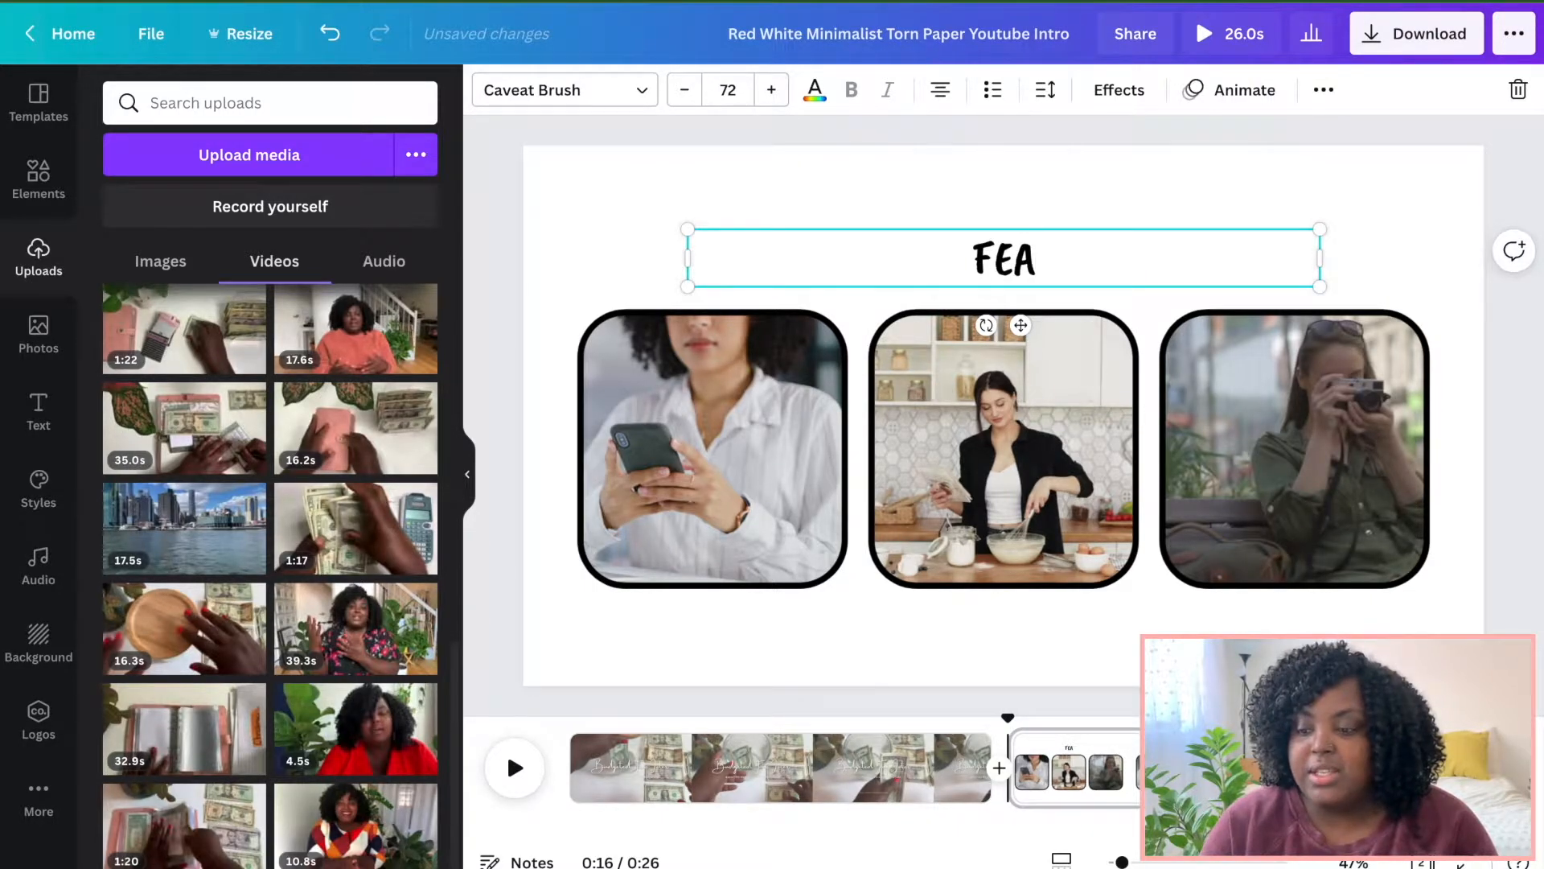
{"action": "type", "text": "UT"}
{"action": "key", "text": "BackSpace"}
{"action": "key", "text": "BackSpace"}
{"action": "type", "text": "TURING"}
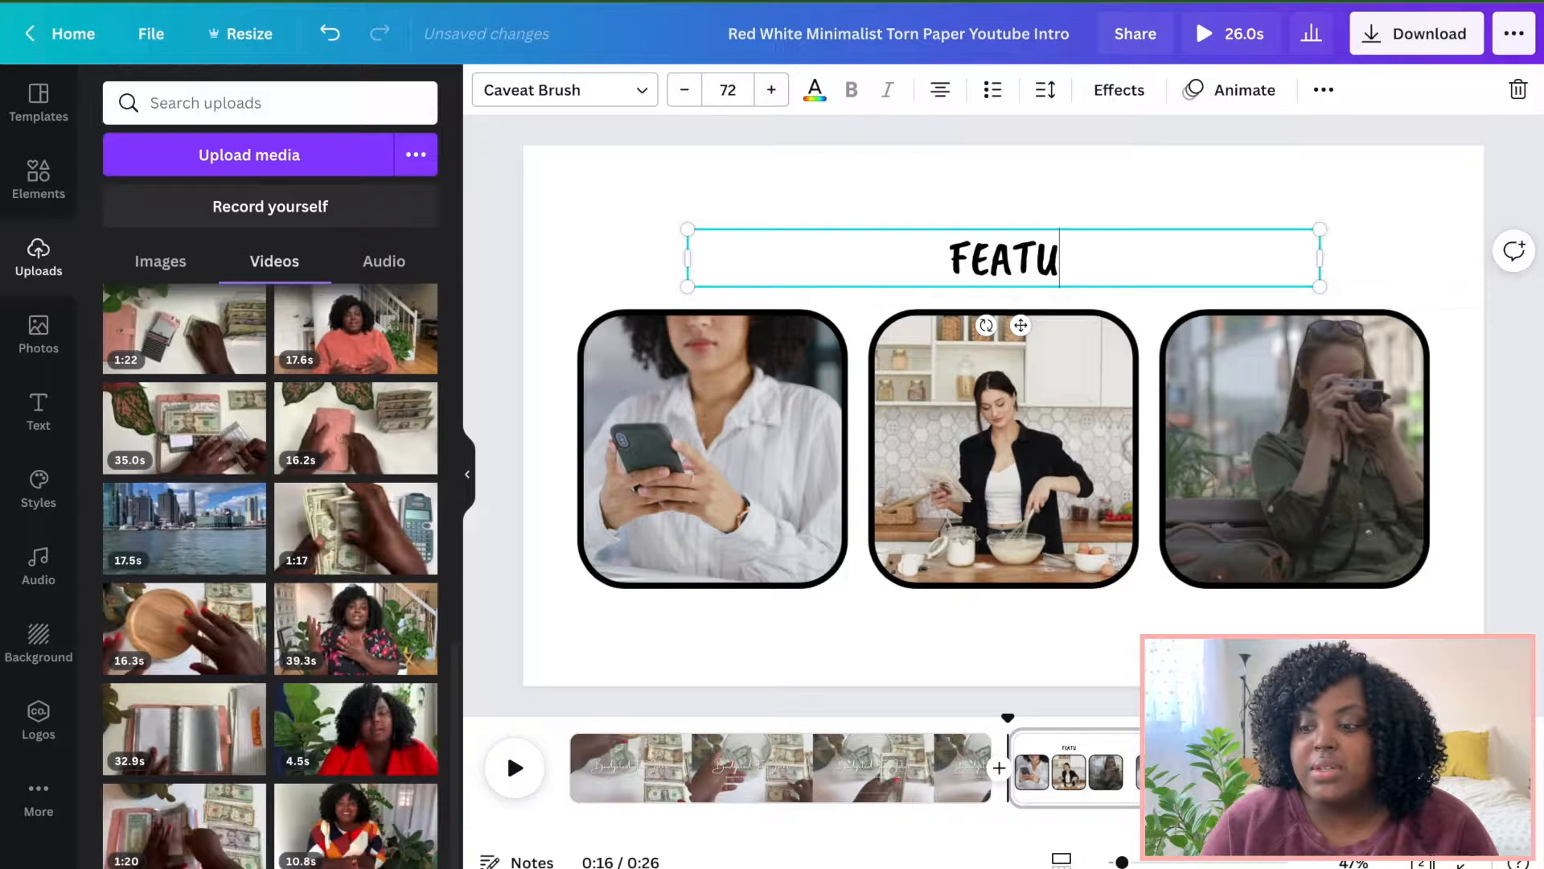
{"action": "left_click", "coordinate": [1315, 148]}
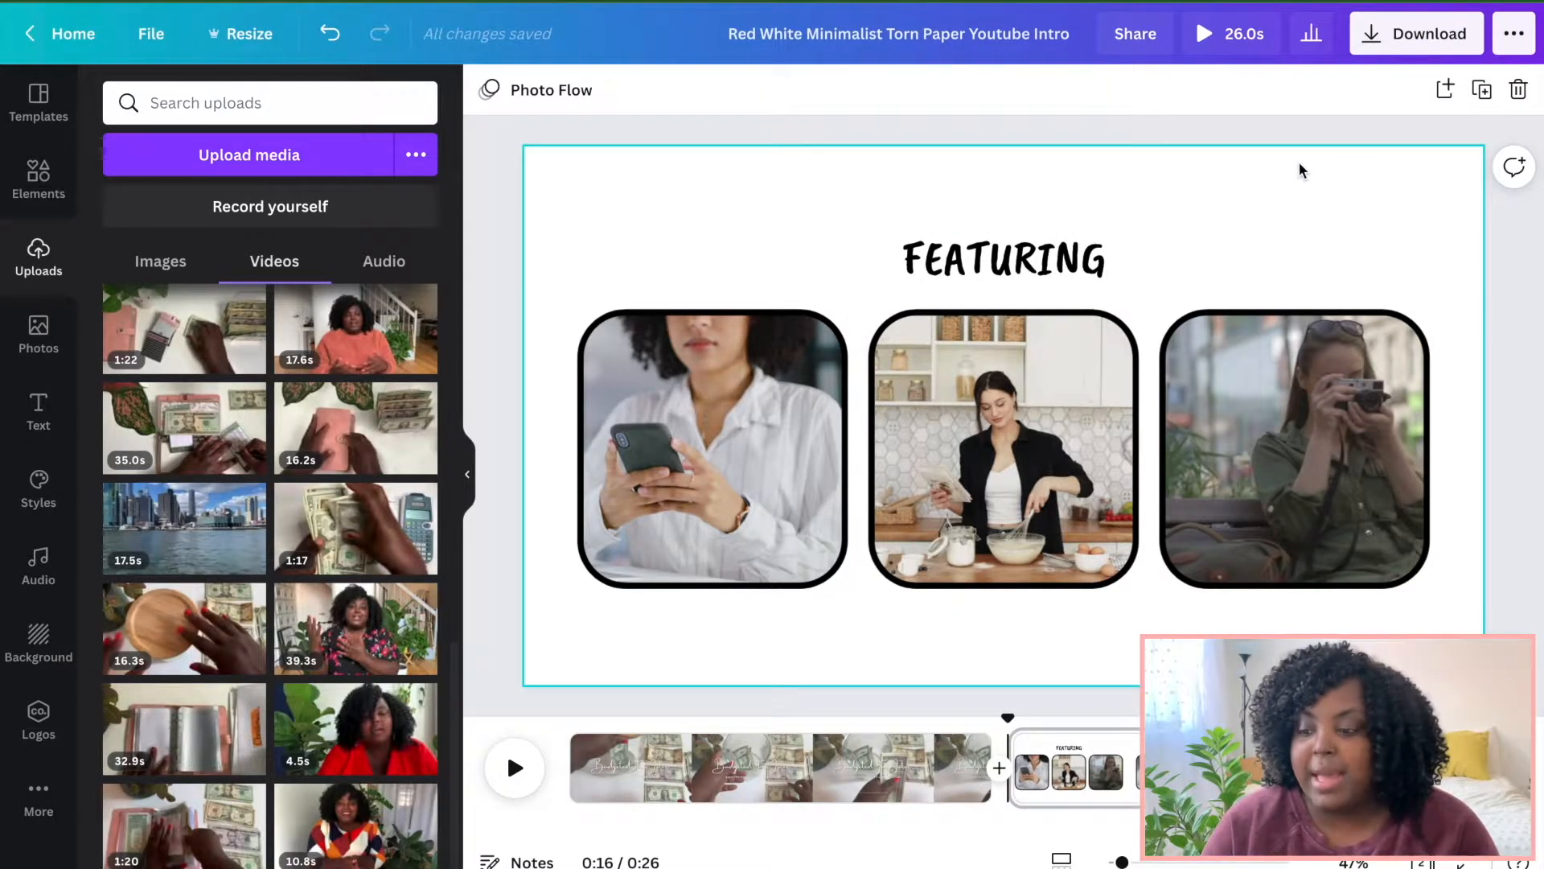
Place the uploaded photo of the creator in a pink sweater into the first frame and reposition it.
{"action": "left_click", "coordinate": [160, 261]}
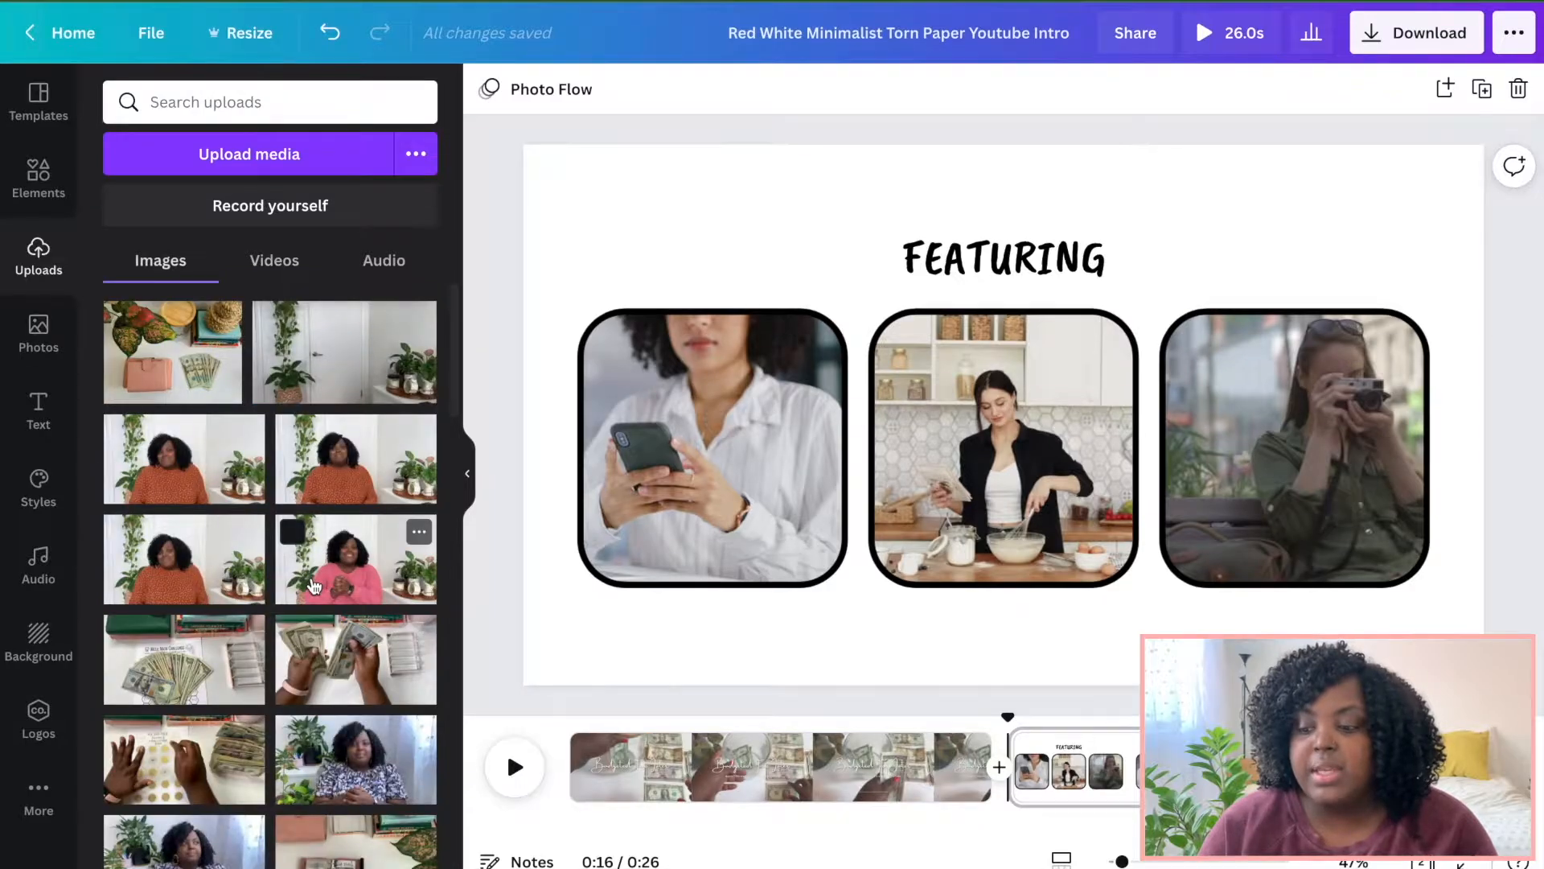
{"action": "left_click_drag", "start_coordinate": [552, 523], "coordinate": [672, 424]}
{"action": "double_click", "coordinate": [668, 417]}
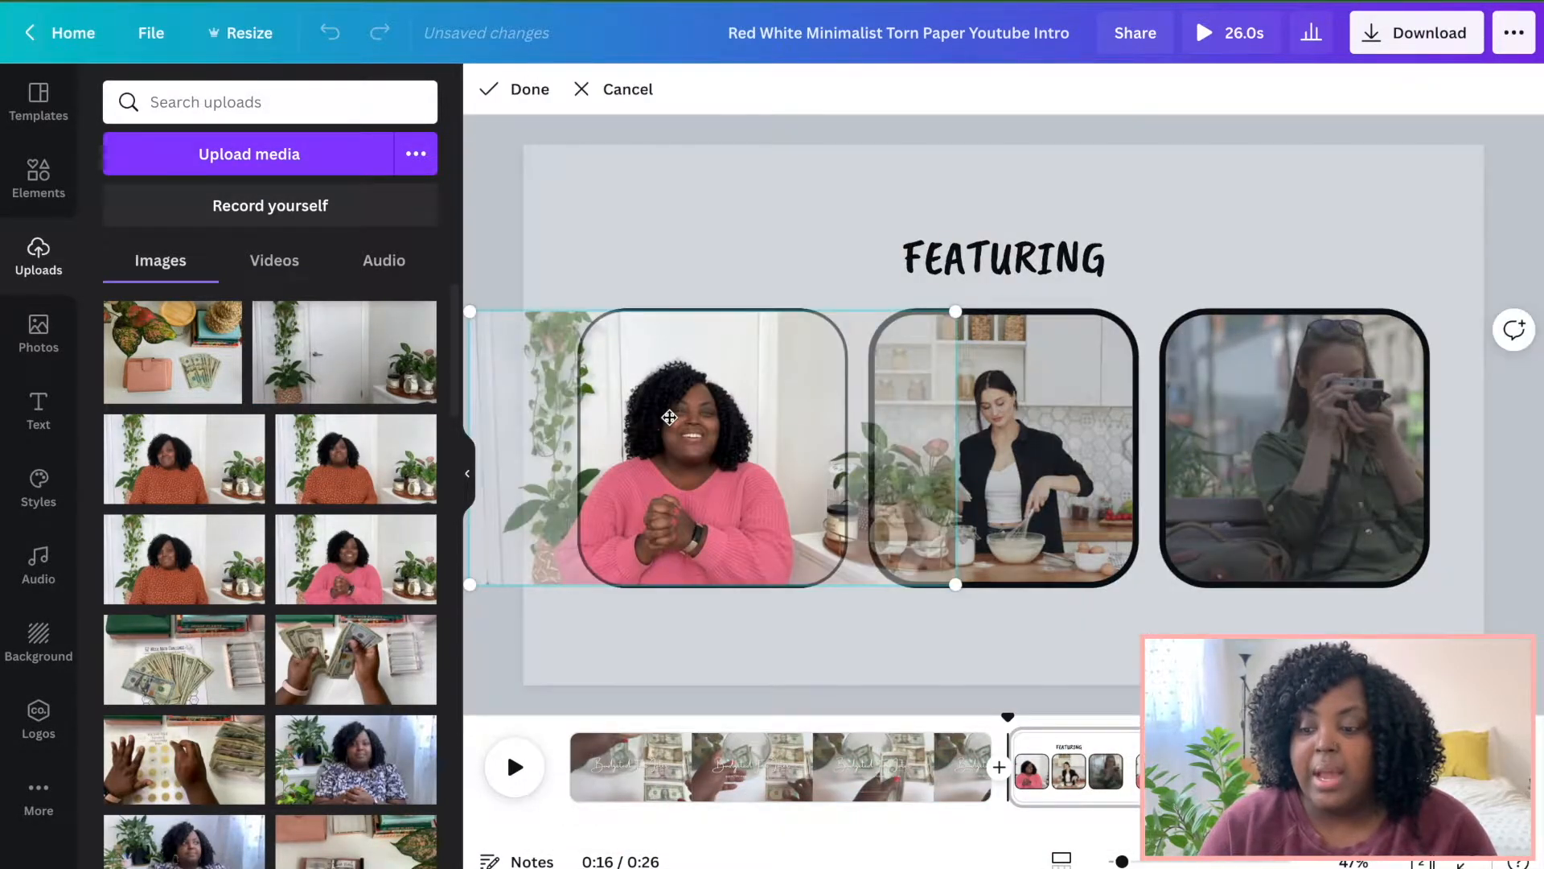
{"action": "left_click_drag", "start_coordinate": [645, 424], "coordinate": [690, 424]}
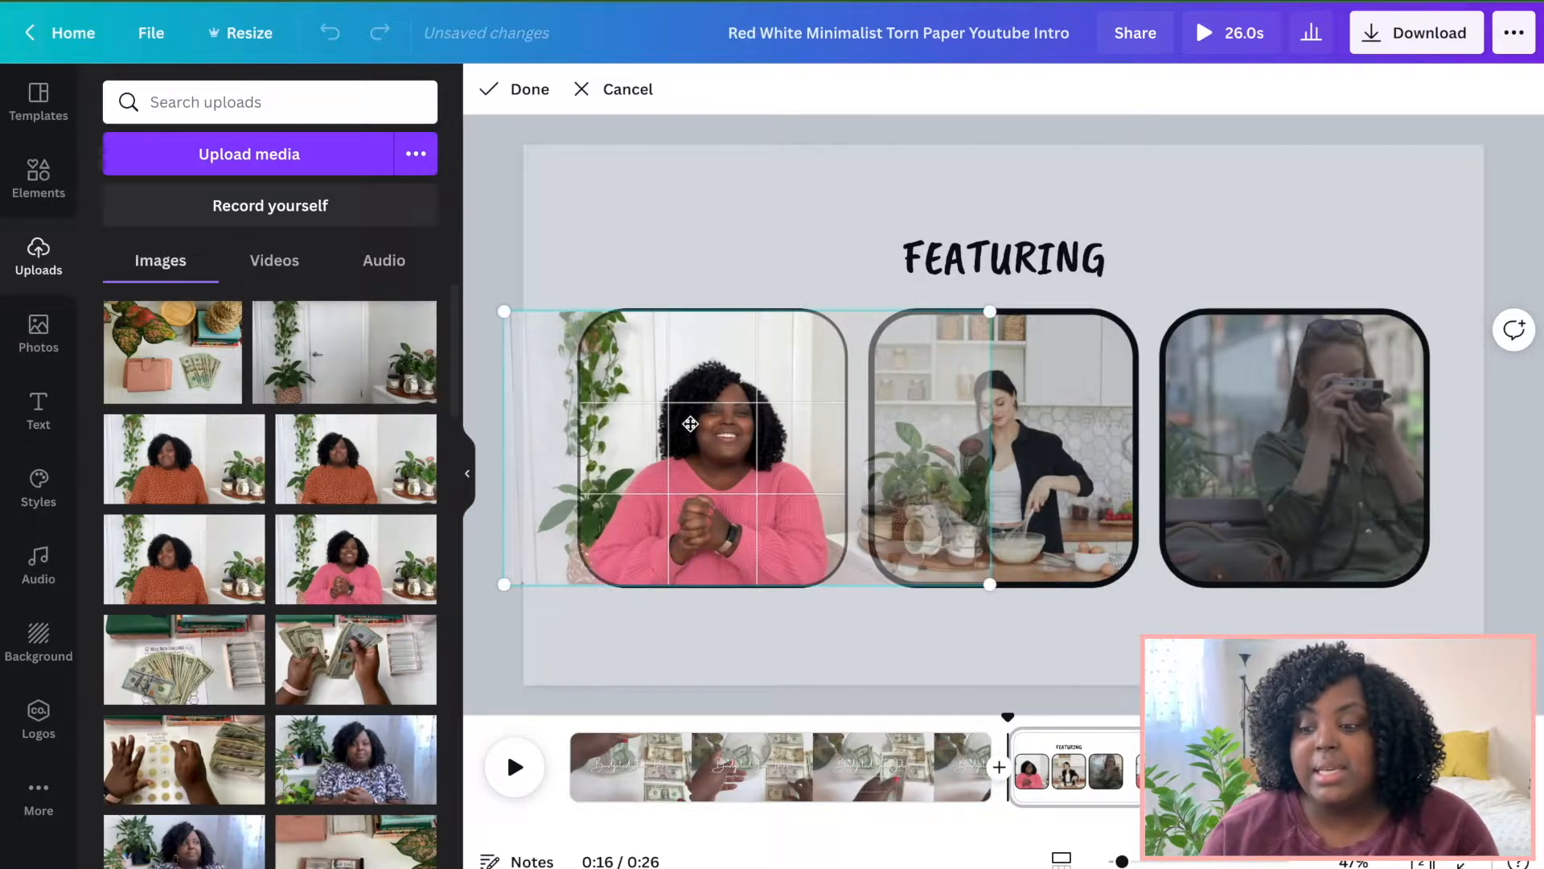
{"action": "left_click", "coordinate": [730, 277]}
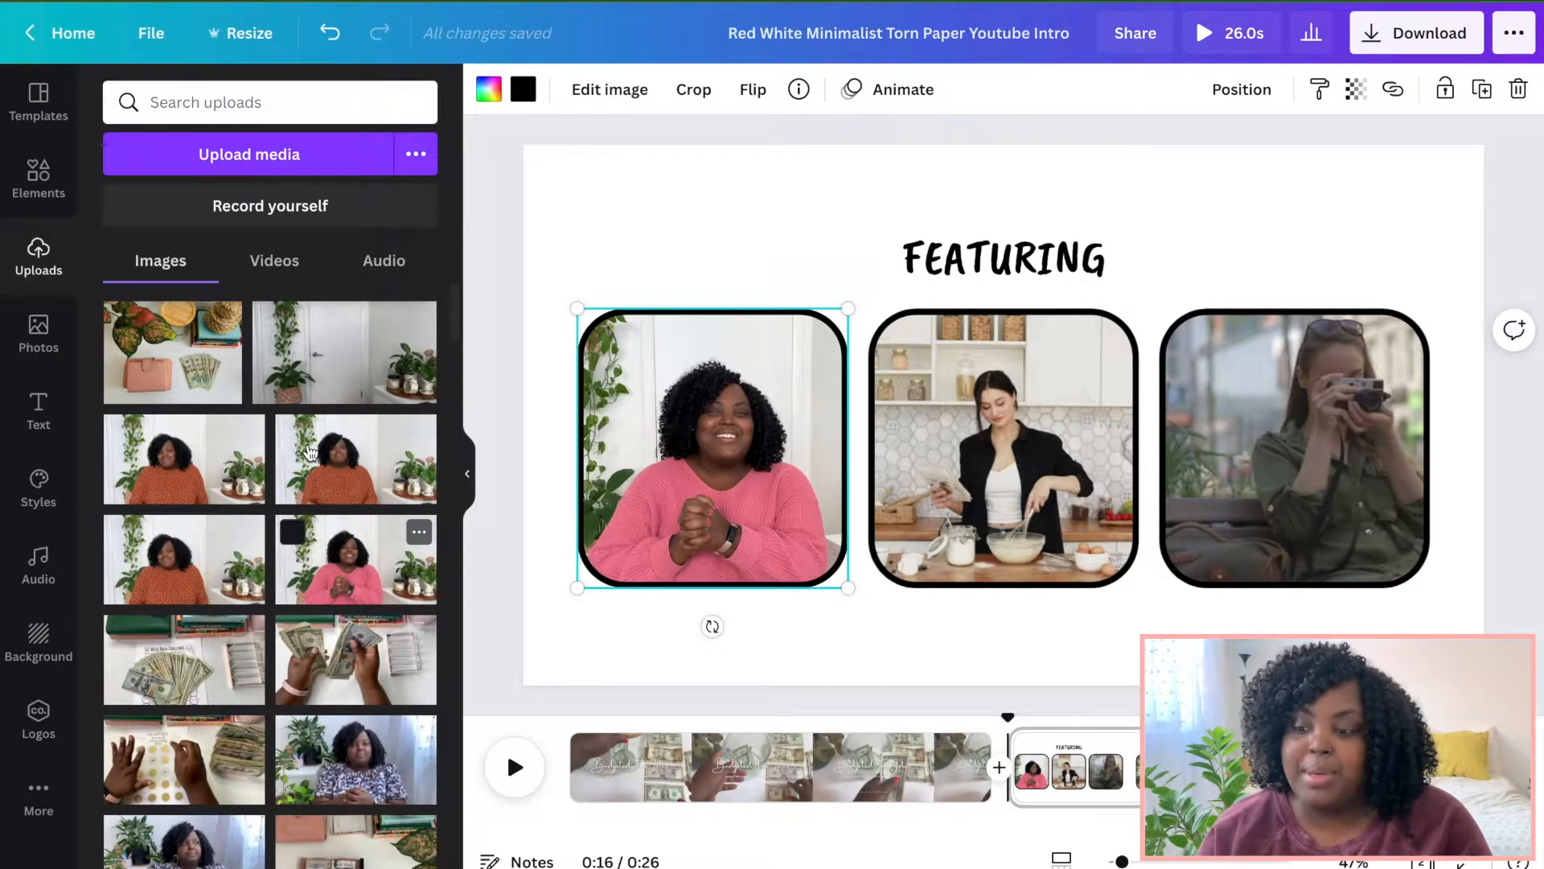
Place the uploaded photo of hands holding cash into the middle frame.
{"action": "left_click_drag", "start_coordinate": [346, 670], "coordinate": [1007, 417]}
{"action": "double_click", "coordinate": [951, 402]}
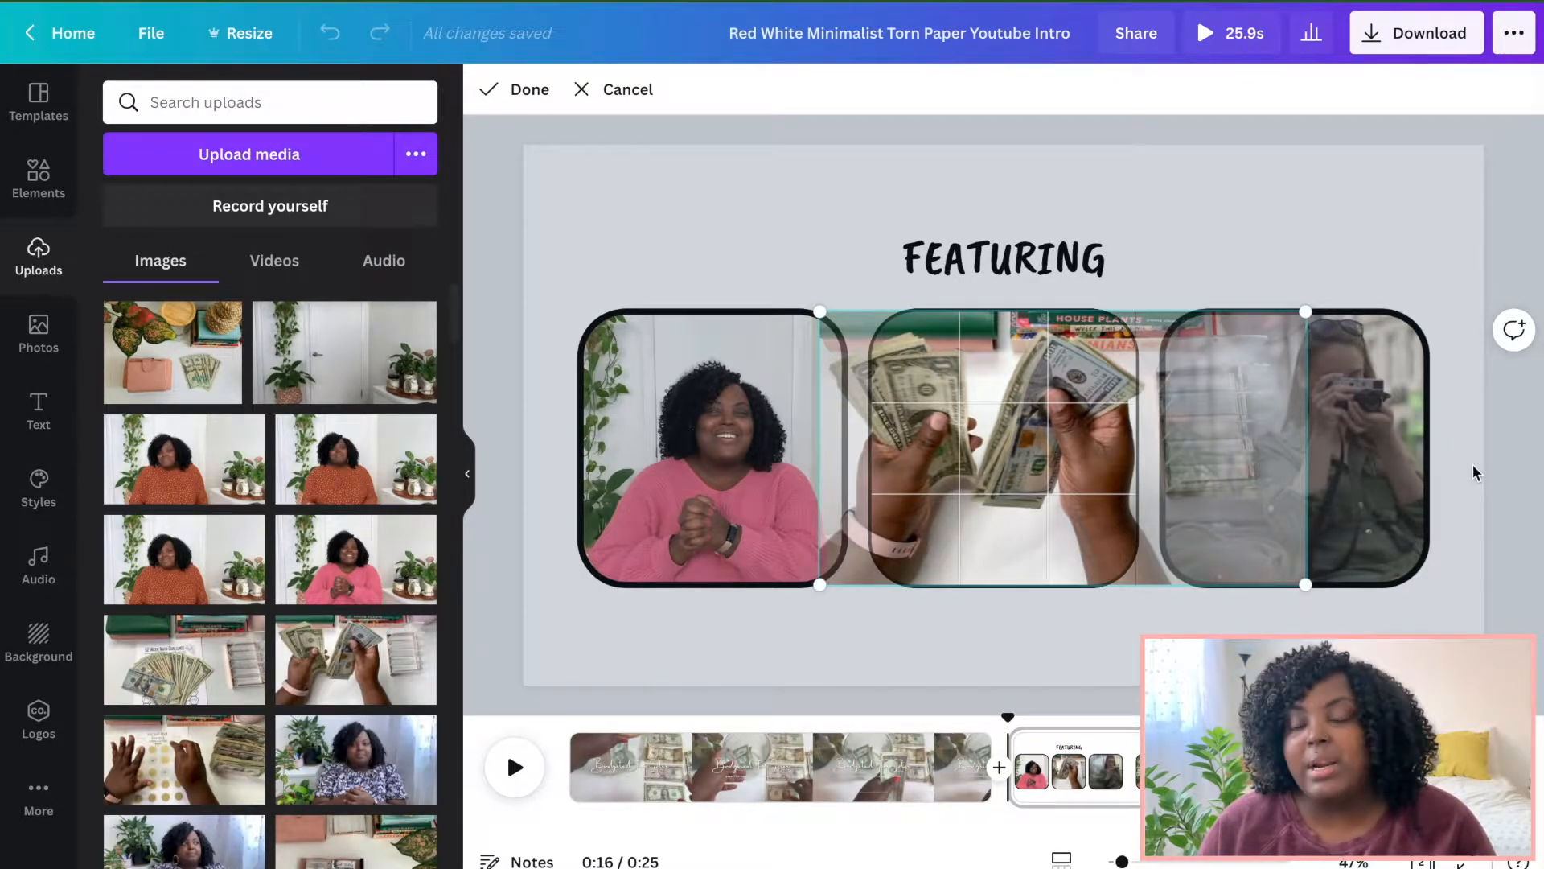
{"action": "left_click", "coordinate": [1535, 471]}
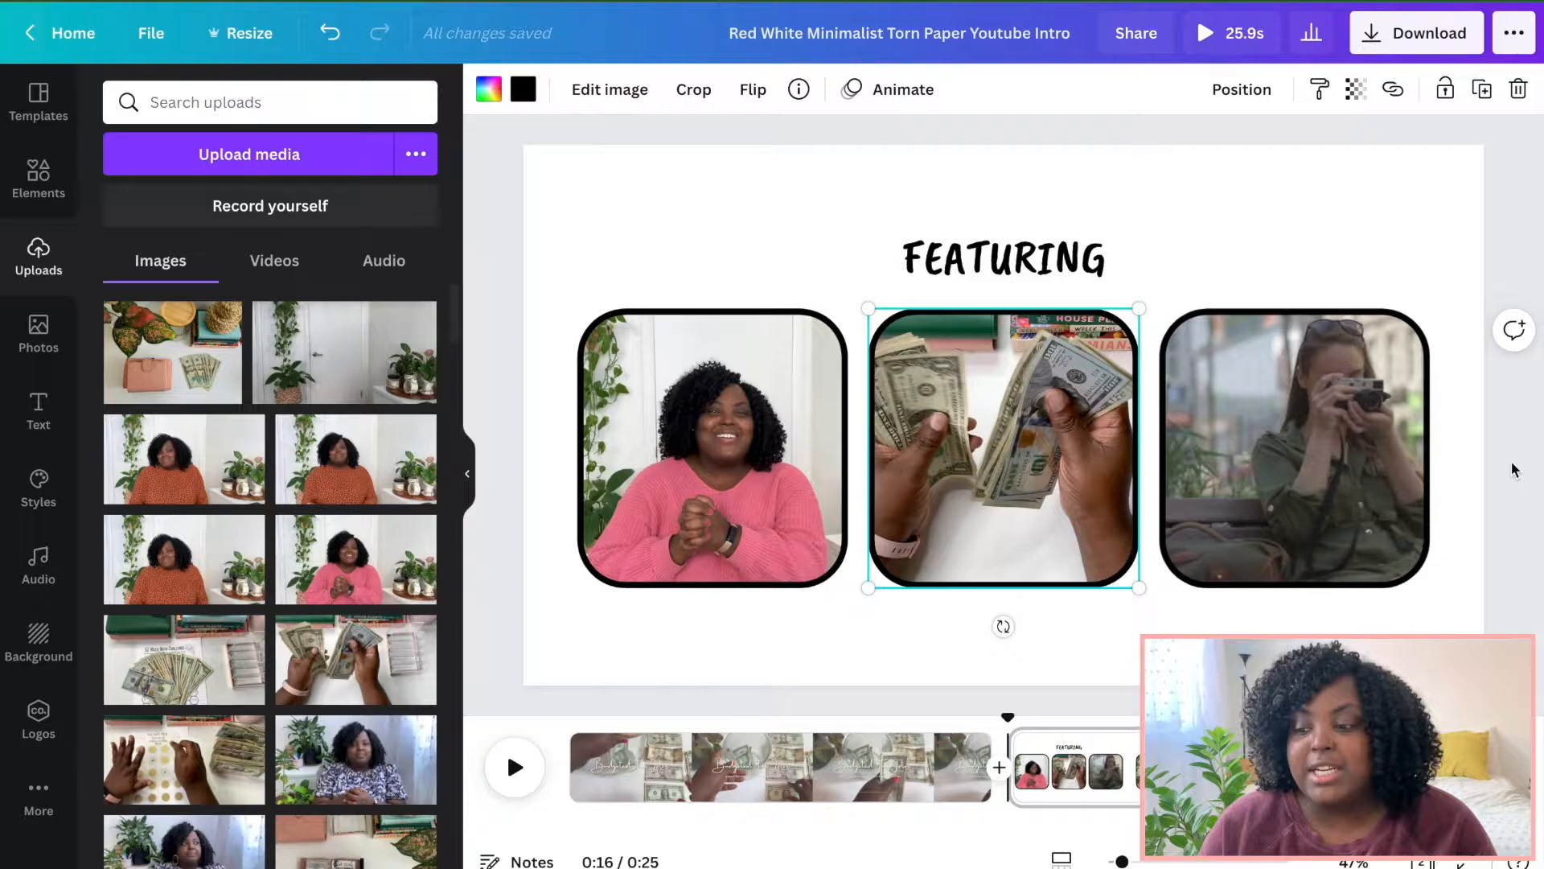
Place the uploaded photo of the creator in a denim jacket into the third frame.
{"action": "scroll", "coordinate": [251, 523], "scroll_direction": "down", "scroll_amount": 10}
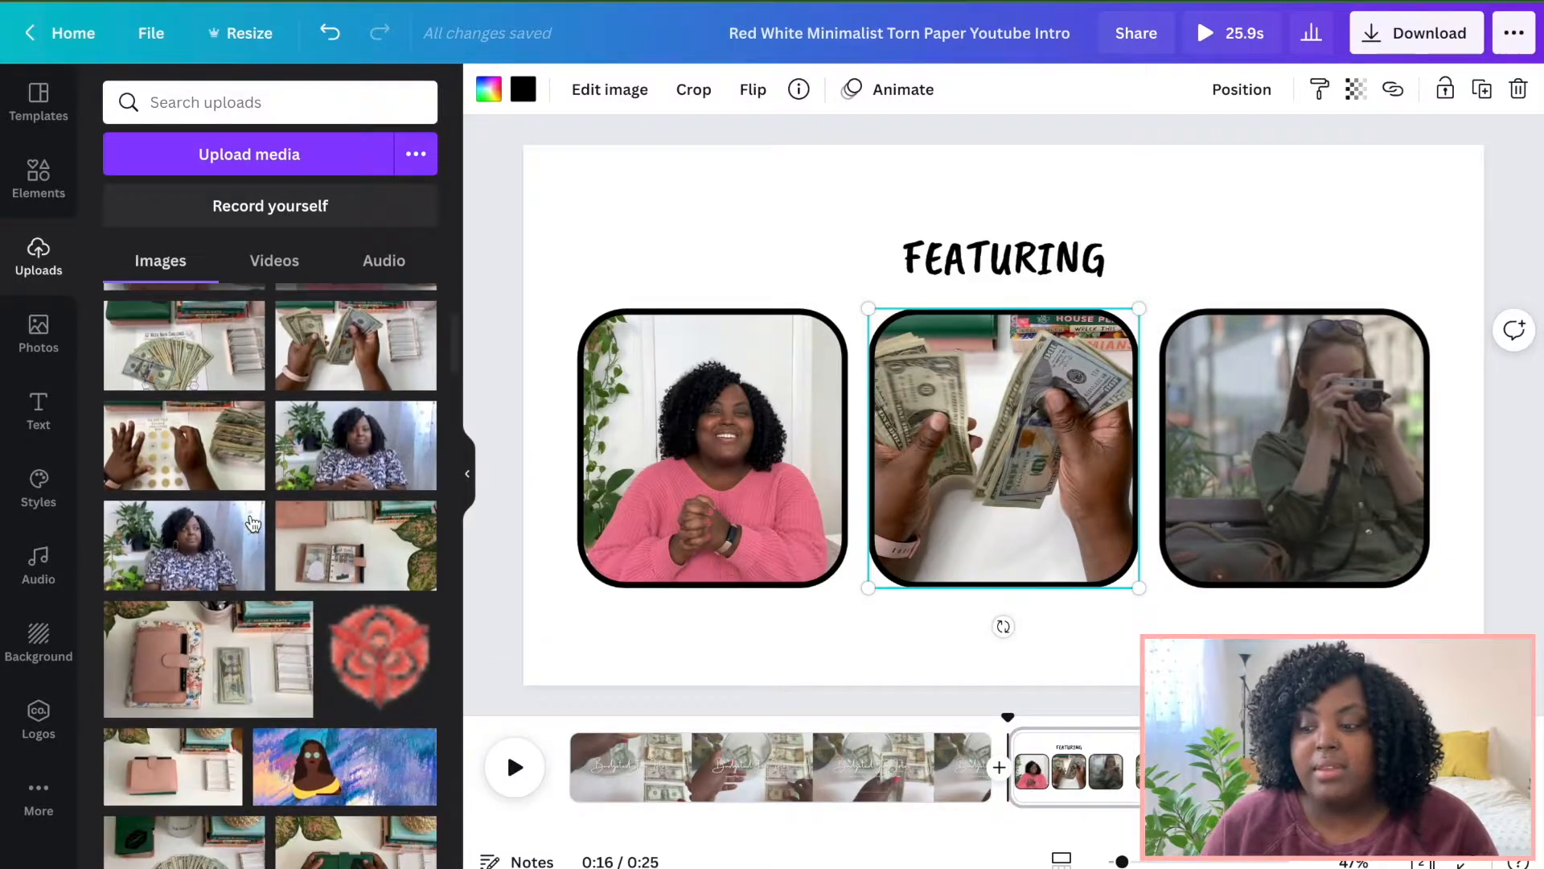
{"action": "scroll", "coordinate": [252, 524], "scroll_direction": "down", "scroll_amount": 10}
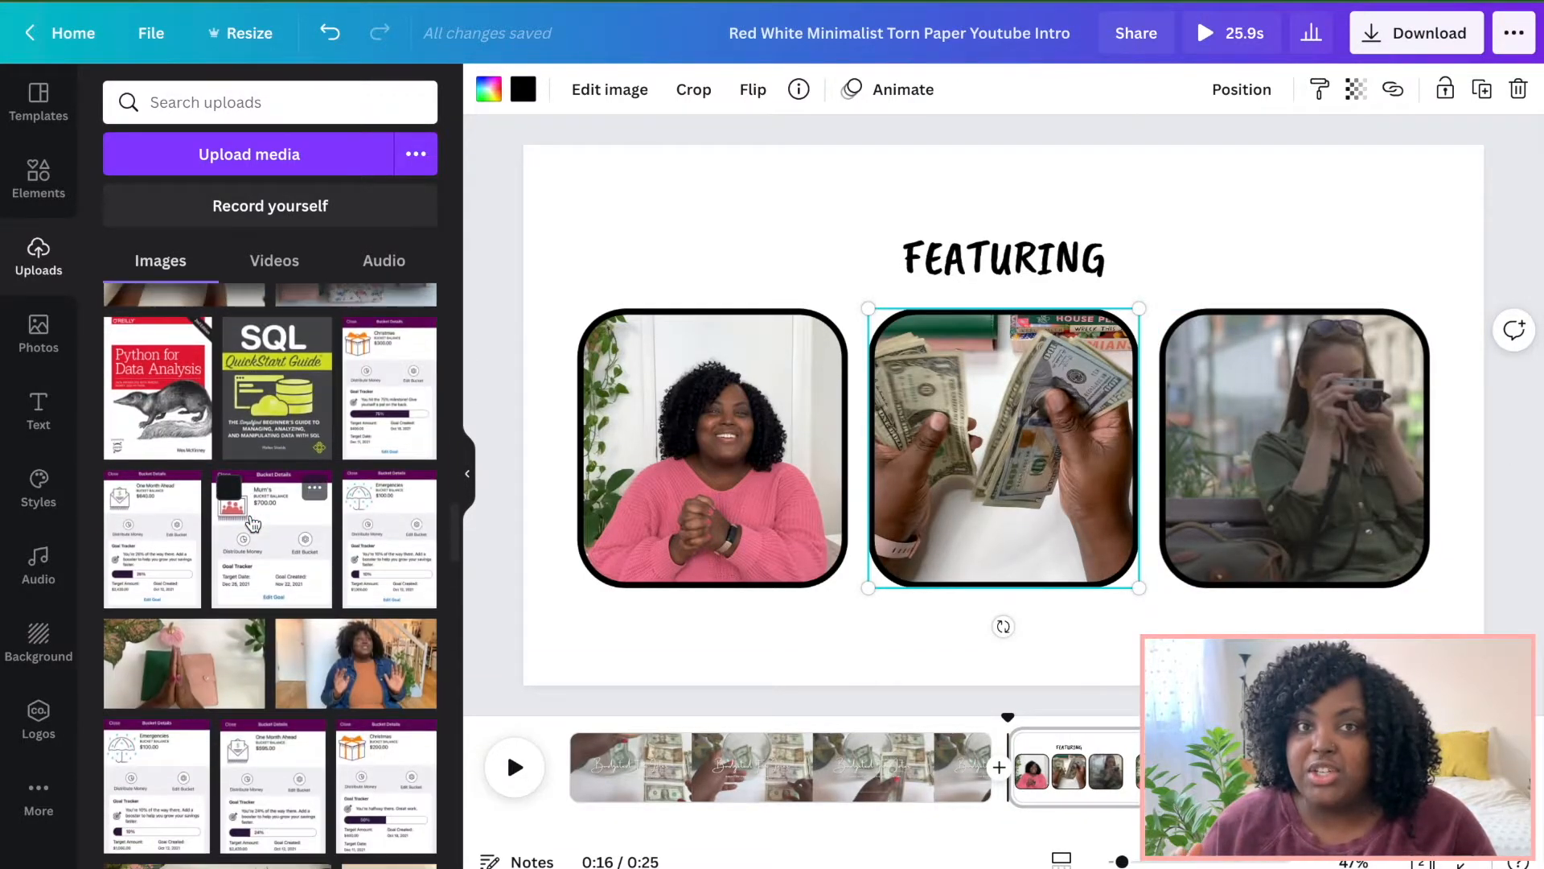
{"action": "left_click_drag", "start_coordinate": [330, 512], "coordinate": [1178, 367]}
{"action": "double_click", "coordinate": [1199, 366]}
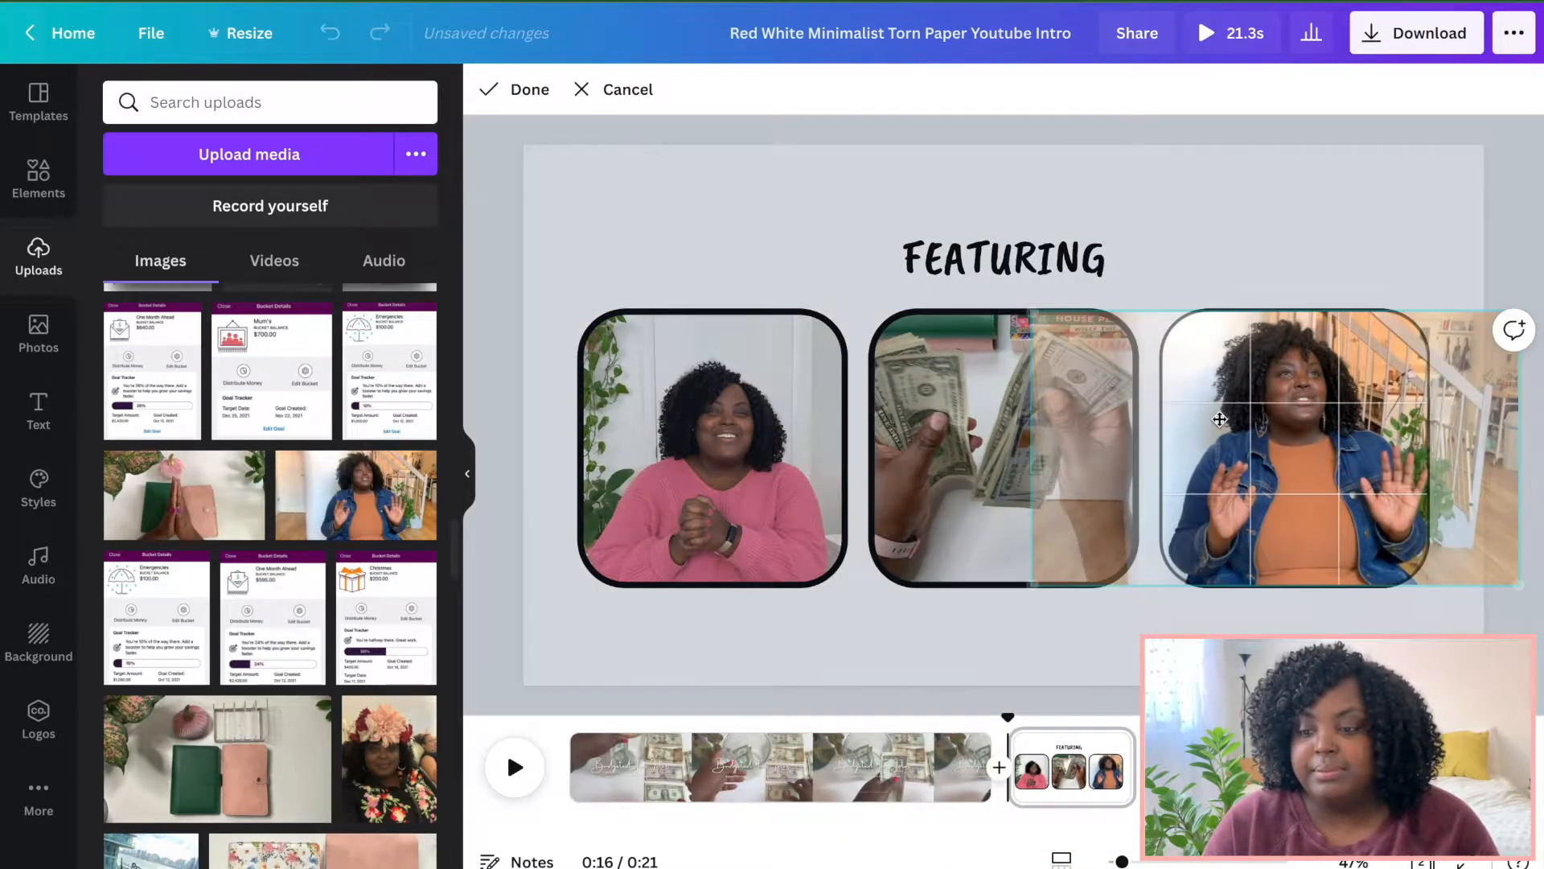
{"action": "left_click", "coordinate": [965, 261]}
Set the page background to the cream document colour.
{"action": "left_click", "coordinate": [683, 212]}
{"action": "left_click", "coordinate": [488, 90]}
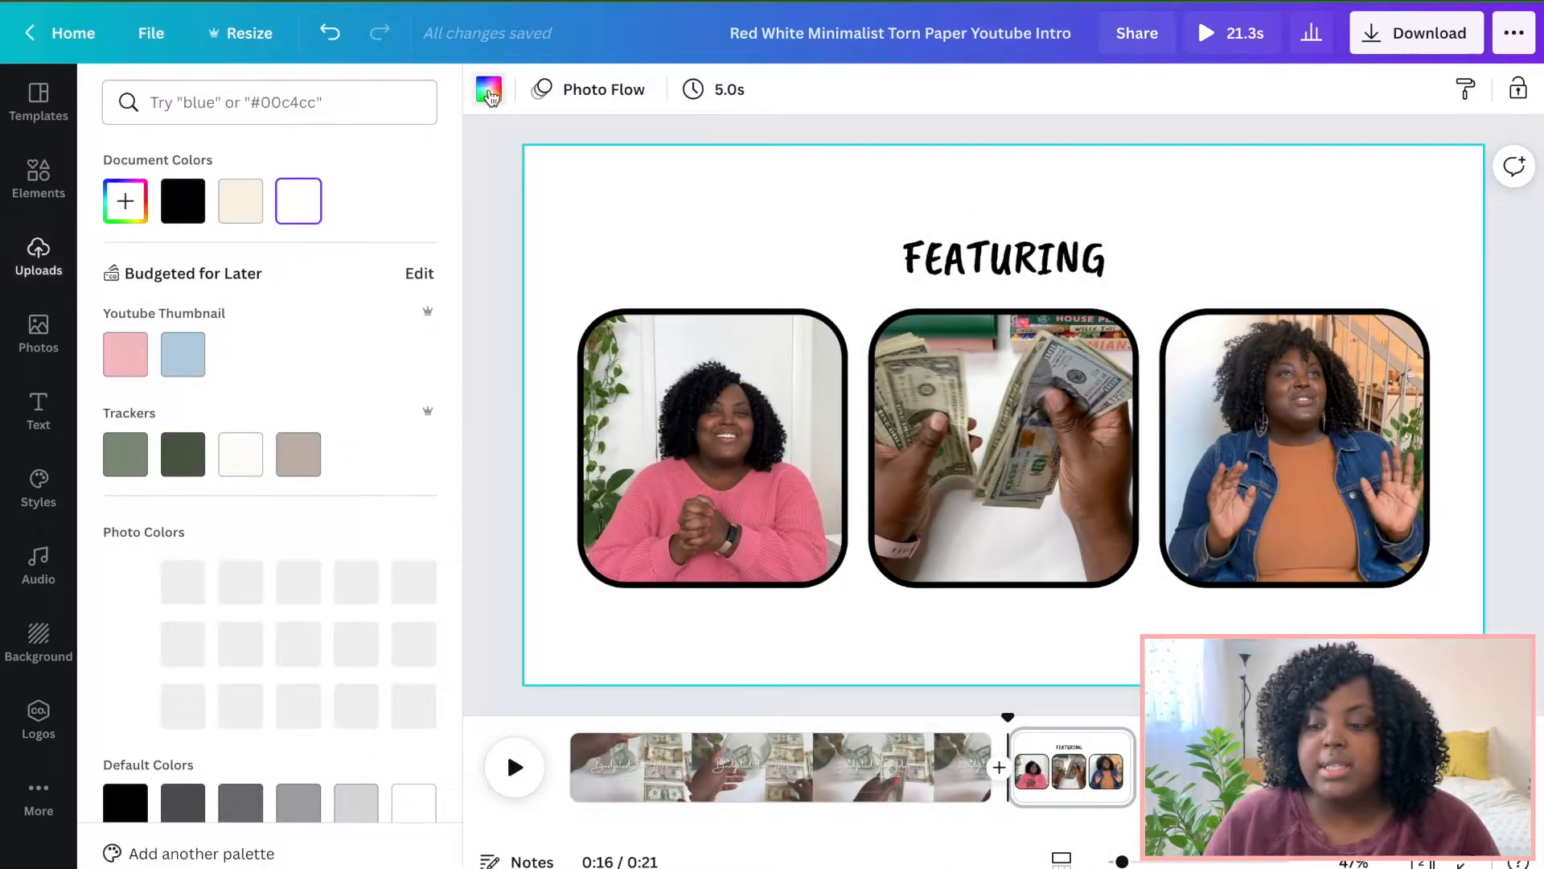
{"action": "left_click", "coordinate": [243, 205]}
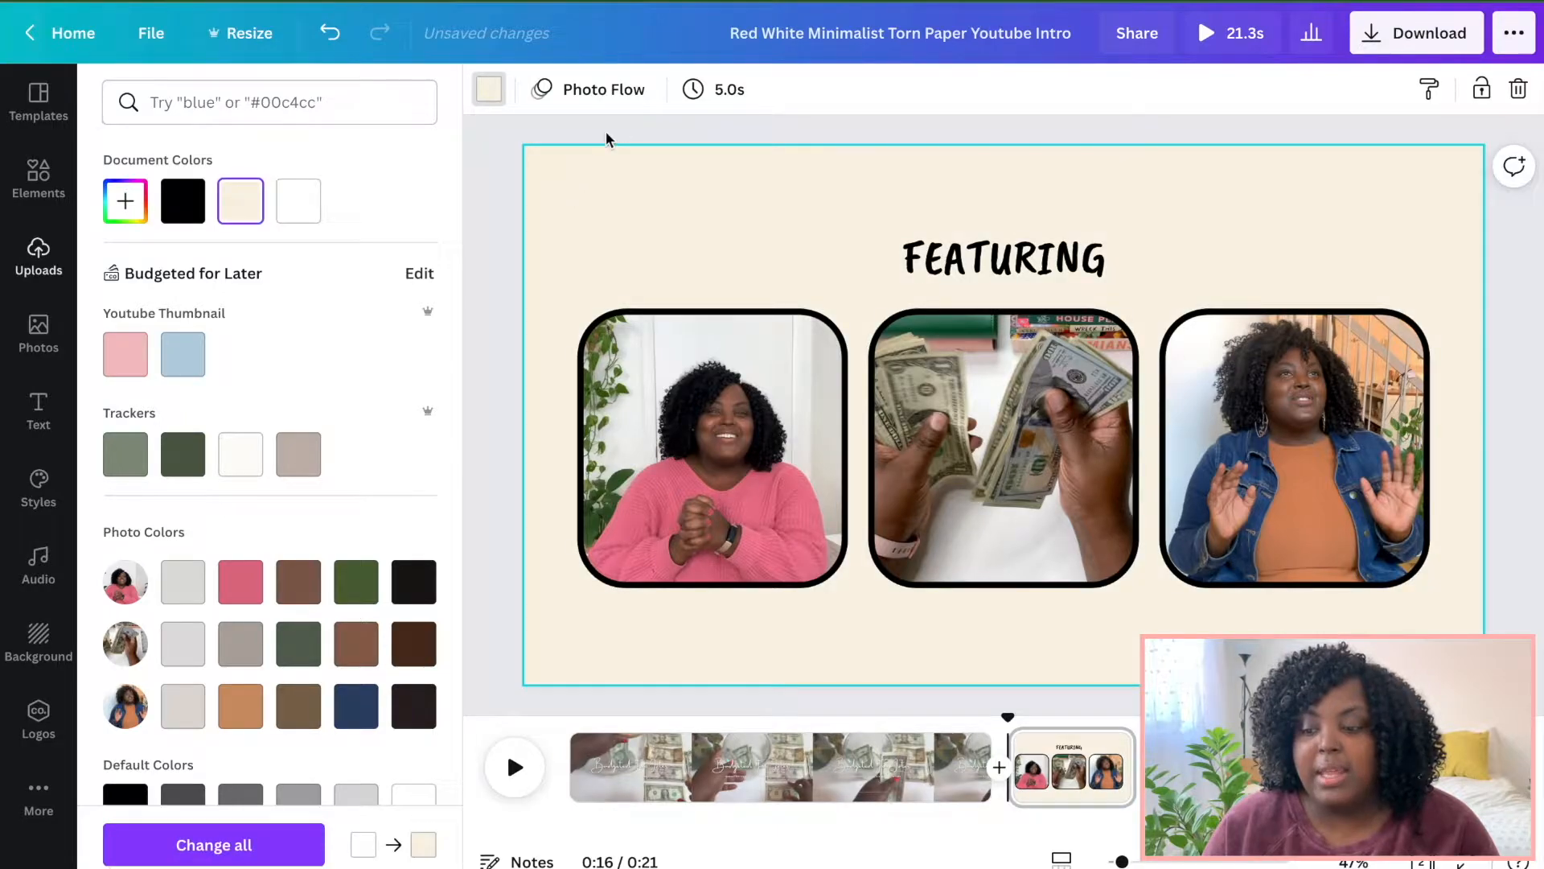
{"action": "left_click", "coordinate": [621, 114]}
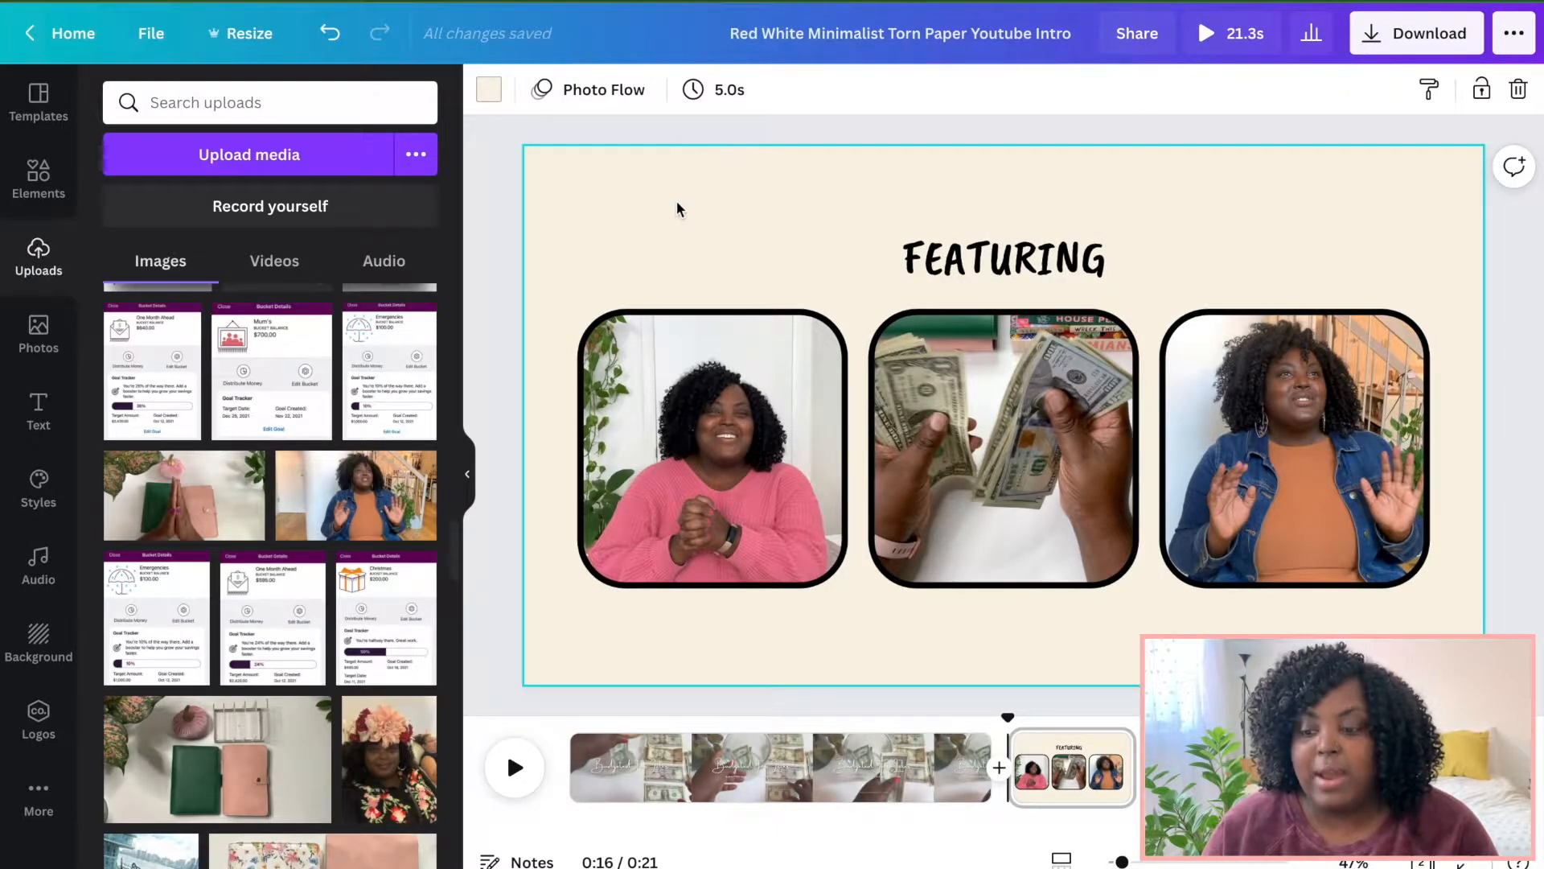
{"action": "left_click", "coordinate": [488, 90]}
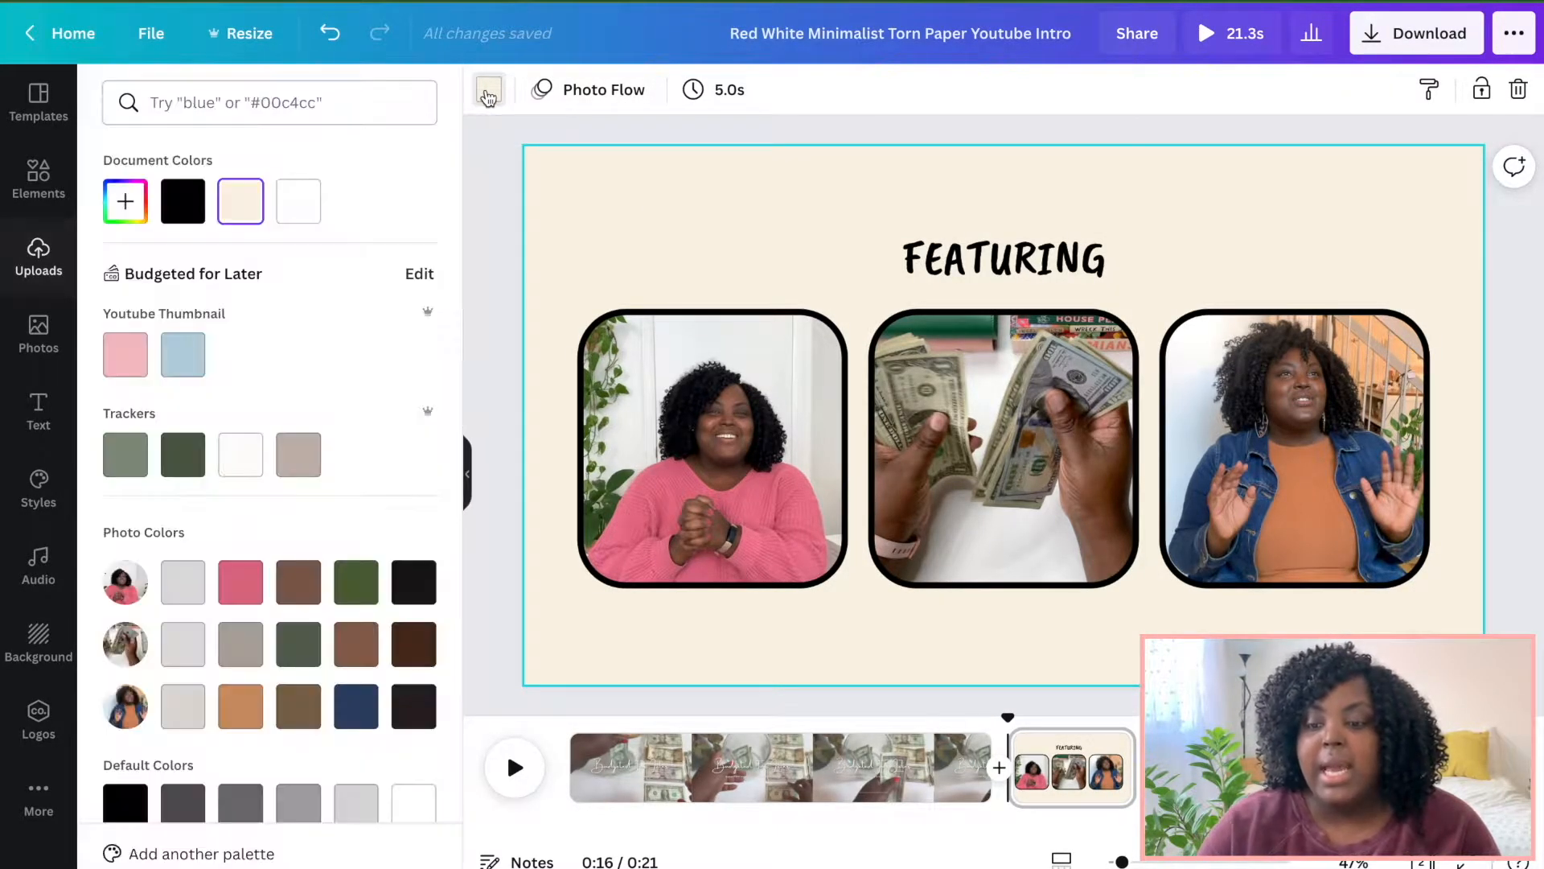
Set the page background to a new custom colour by pasting its hex code into the colour picker.
{"action": "left_click", "coordinate": [126, 203]}
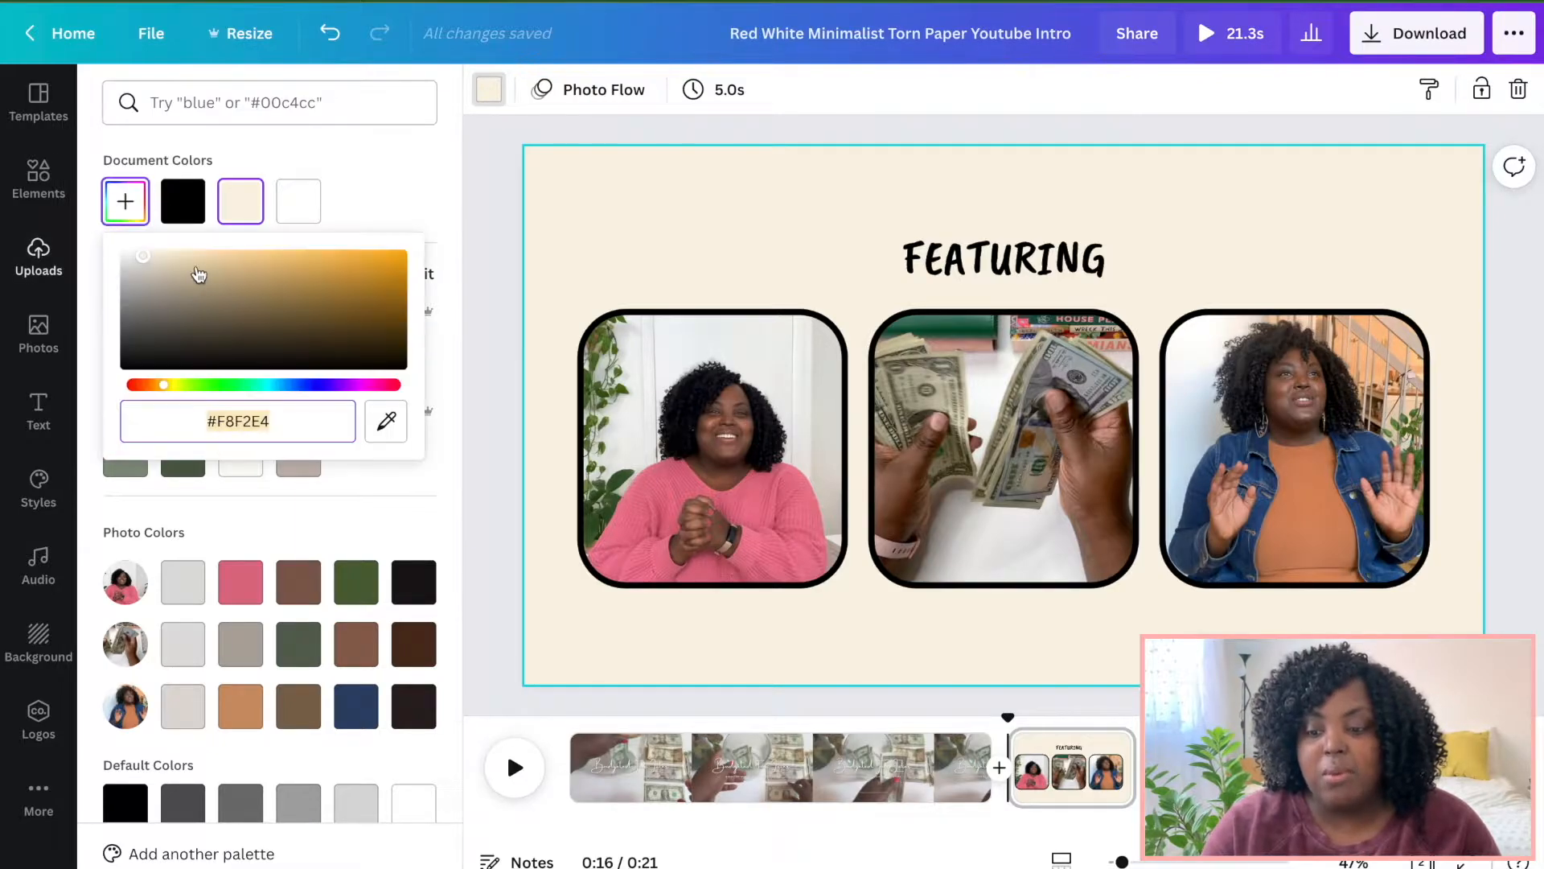
{"action": "left_click_drag", "start_coordinate": [146, 260], "coordinate": [132, 255]}
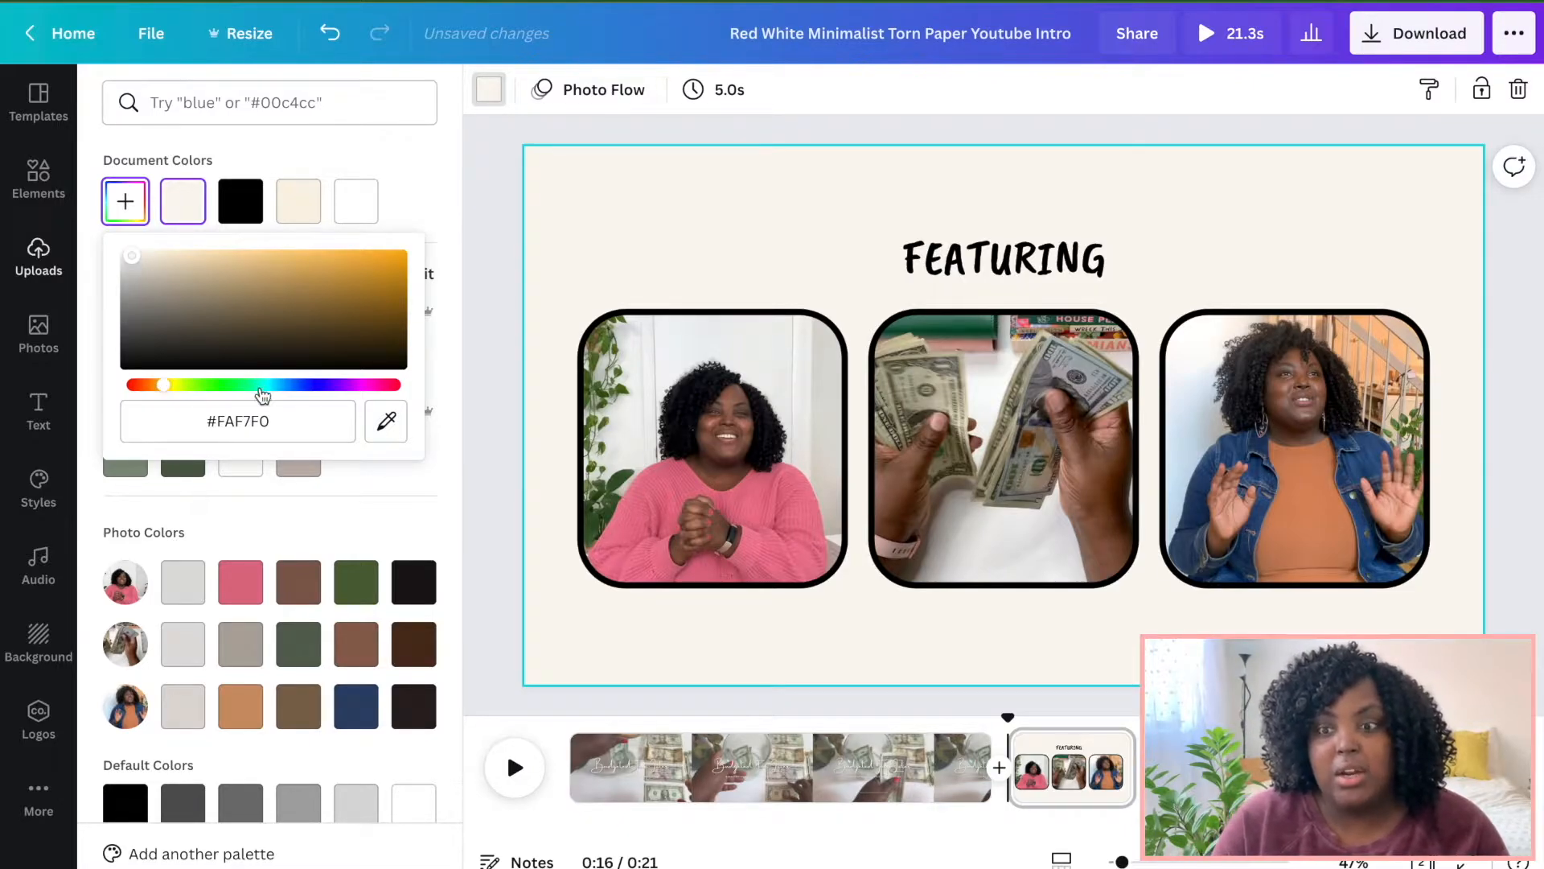
{"action": "left_click", "coordinate": [258, 419]}
{"action": "type", "text": "#FAF8E4"}
{"action": "key", "text": "Return"}
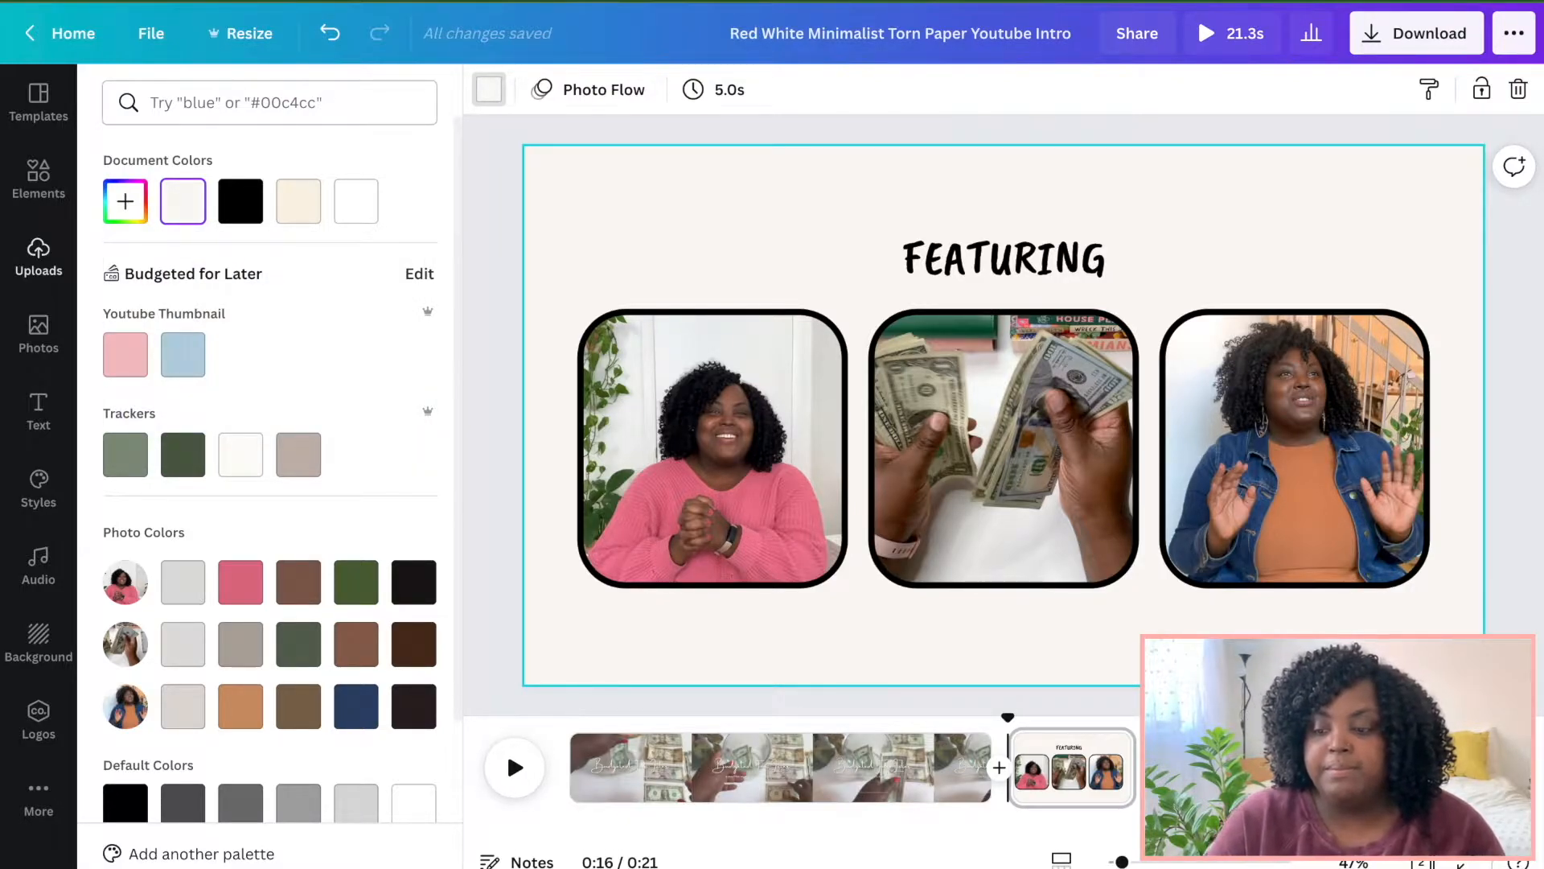
Move the FEATURING title up slightly and change its font to Halimum.
{"action": "left_click_drag", "start_coordinate": [981, 266], "coordinate": [974, 234]}
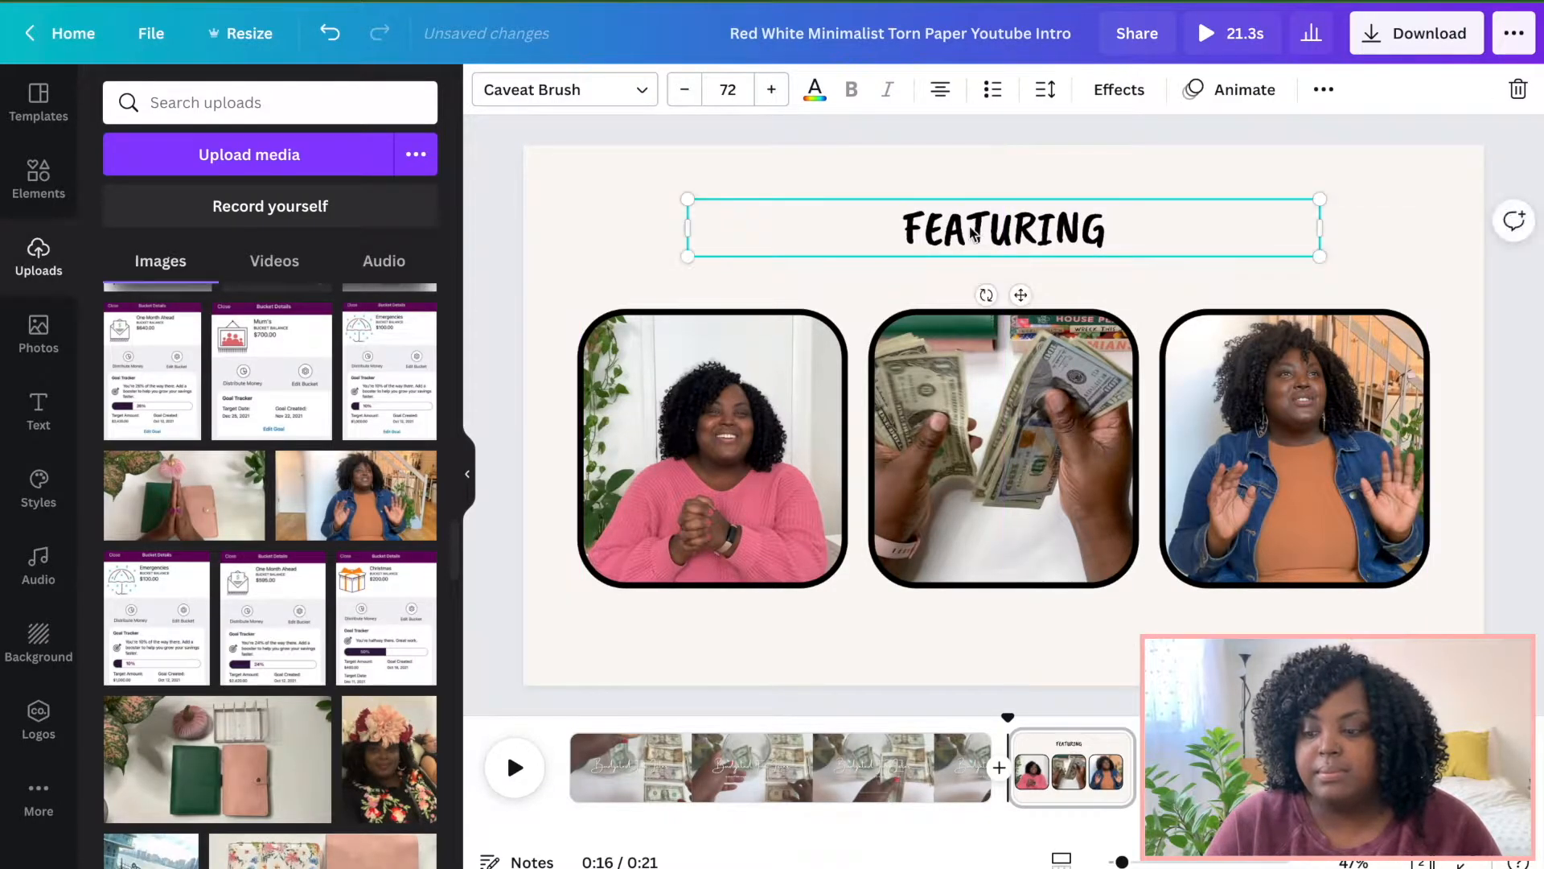
{"action": "left_click", "coordinate": [555, 105]}
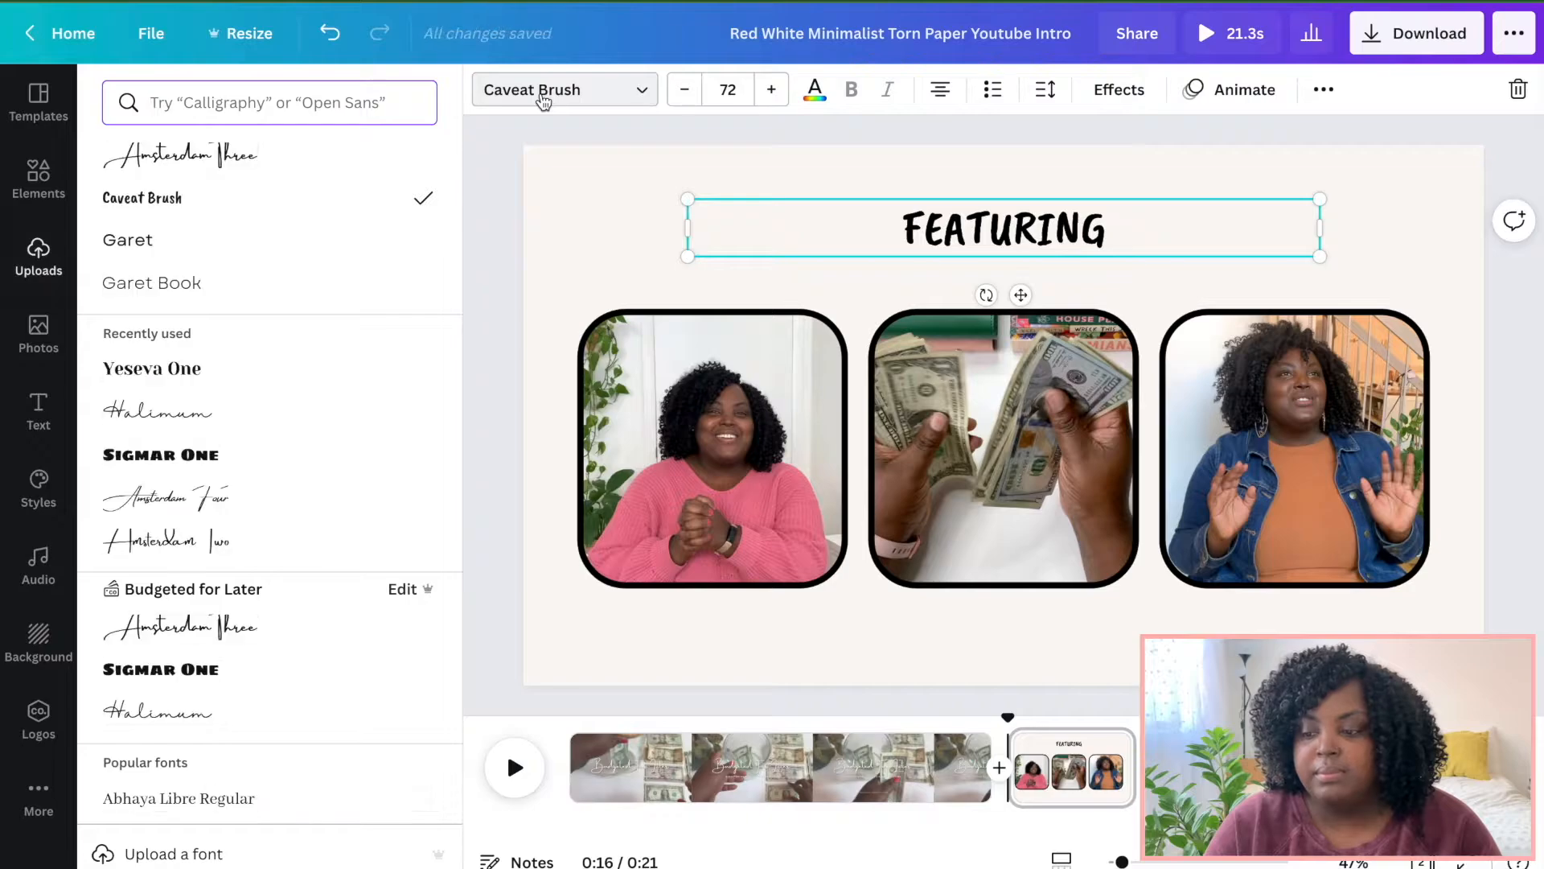
{"action": "left_click", "coordinate": [190, 416]}
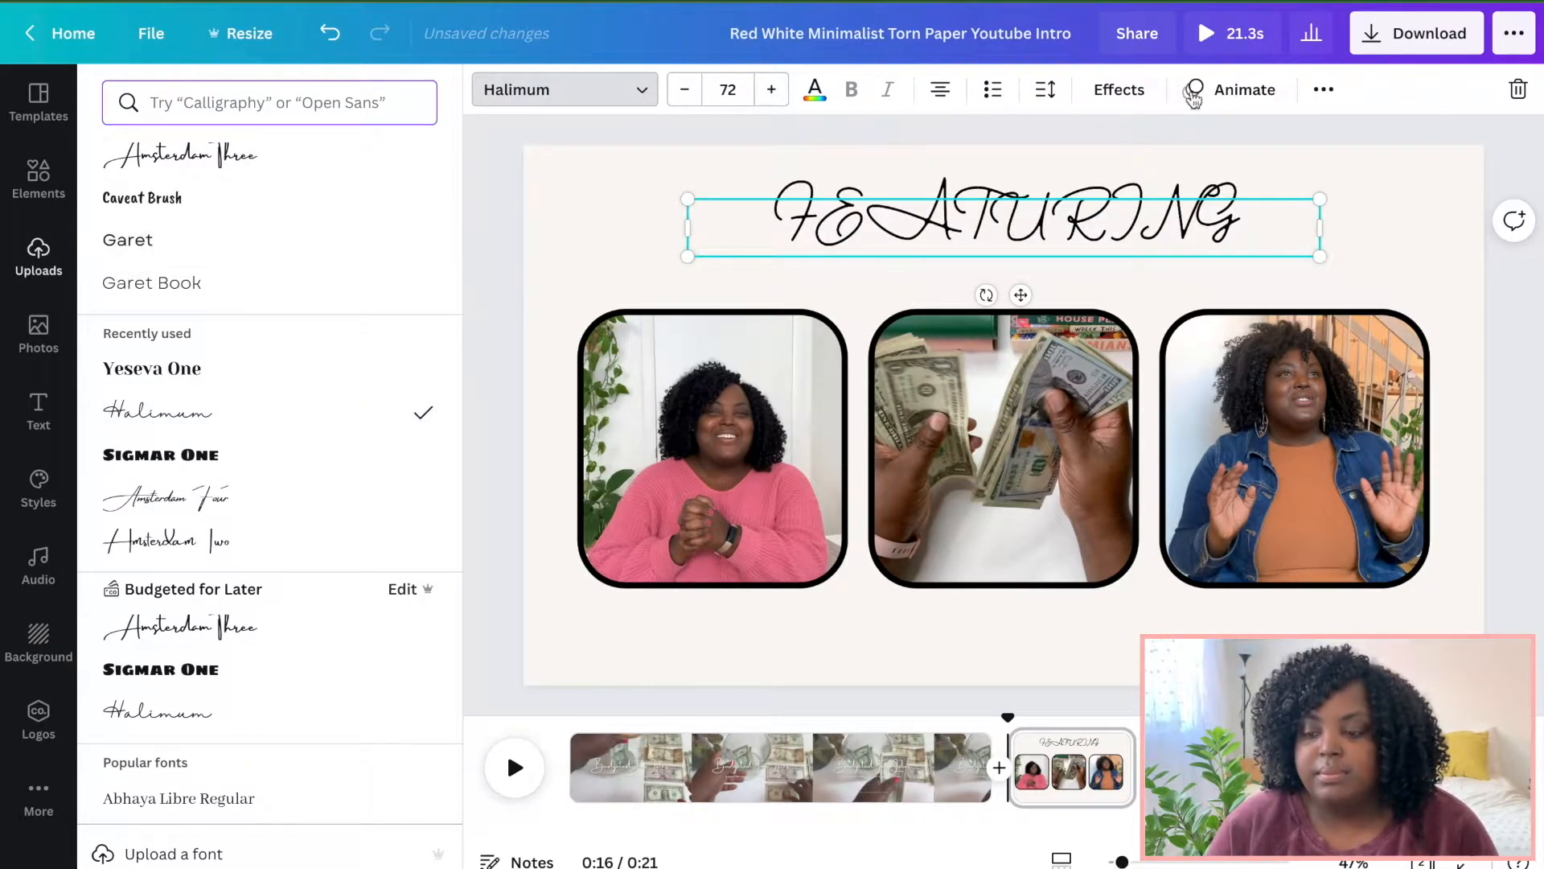
Switch the title to lowercase letter case and set its font size to 96.
{"action": "left_click", "coordinate": [1119, 90]}
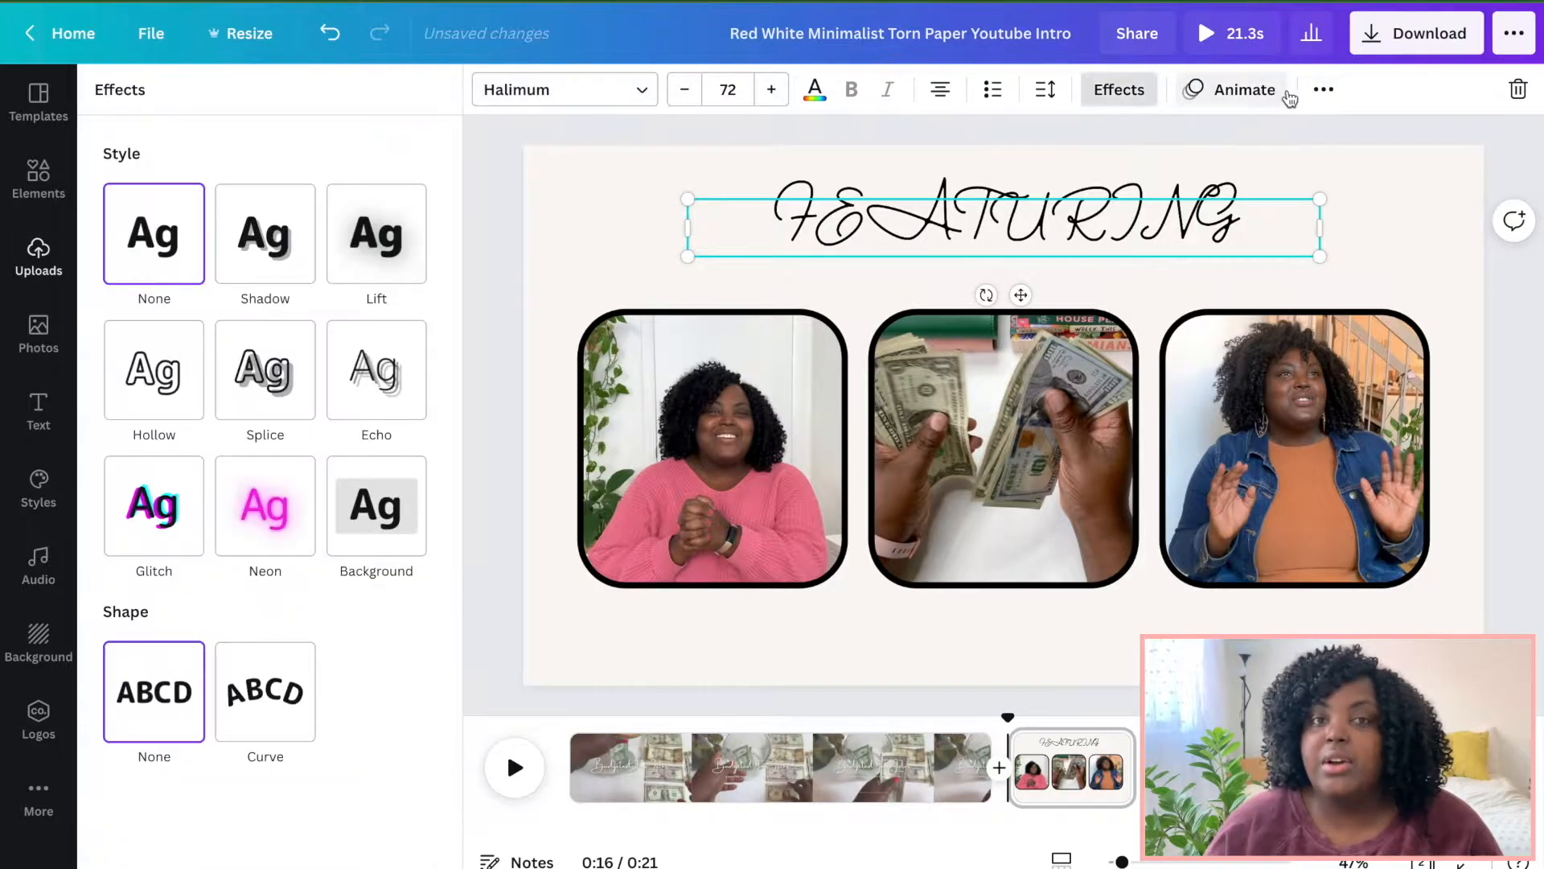
{"action": "left_click", "coordinate": [1323, 93]}
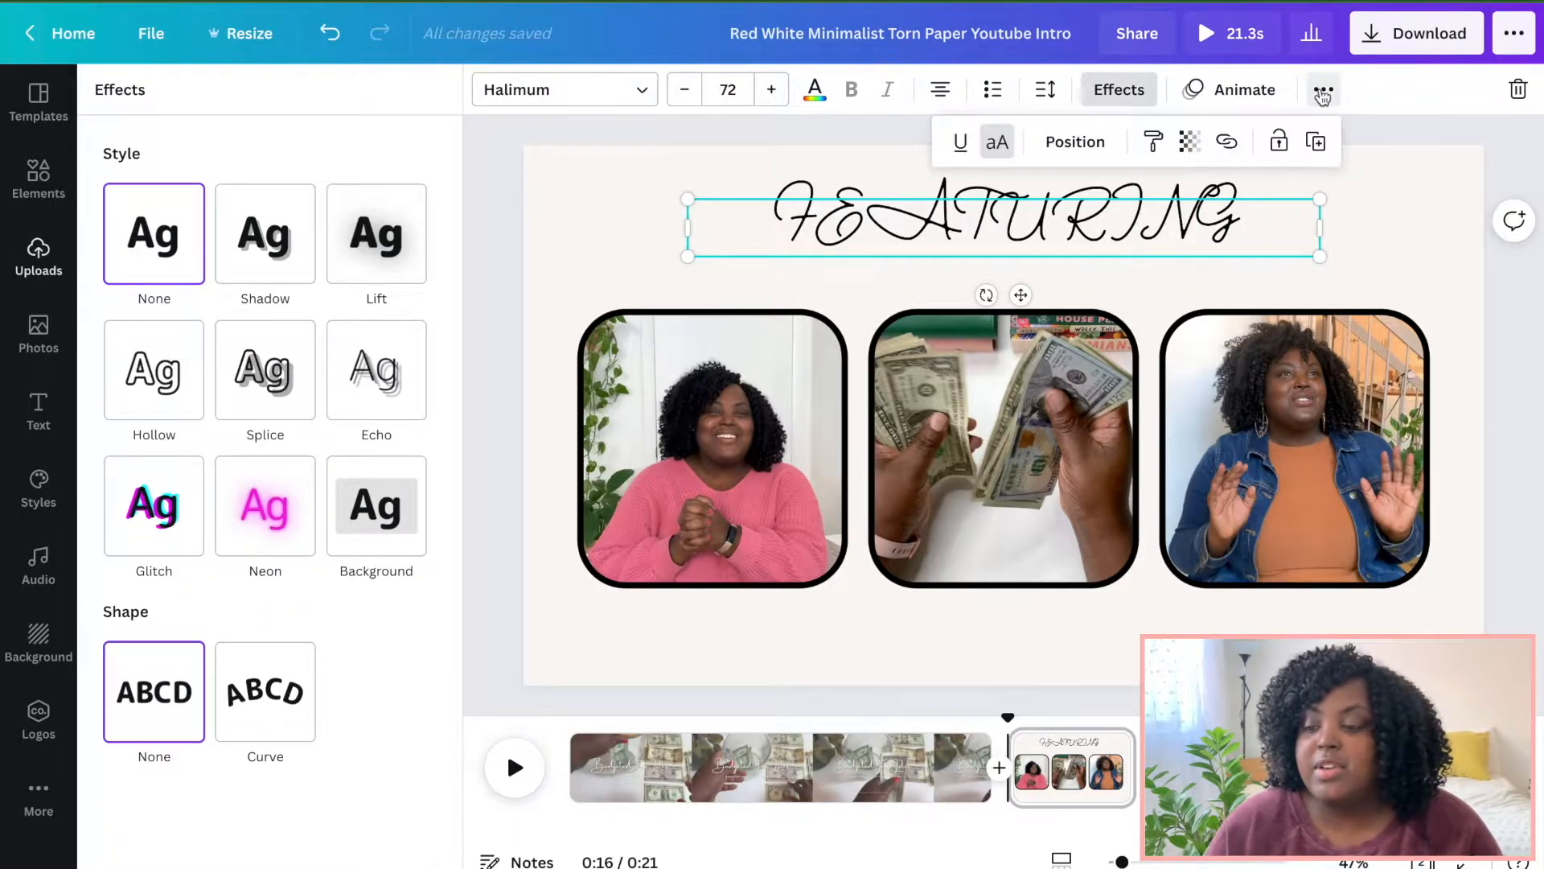
{"action": "left_click", "coordinate": [997, 143]}
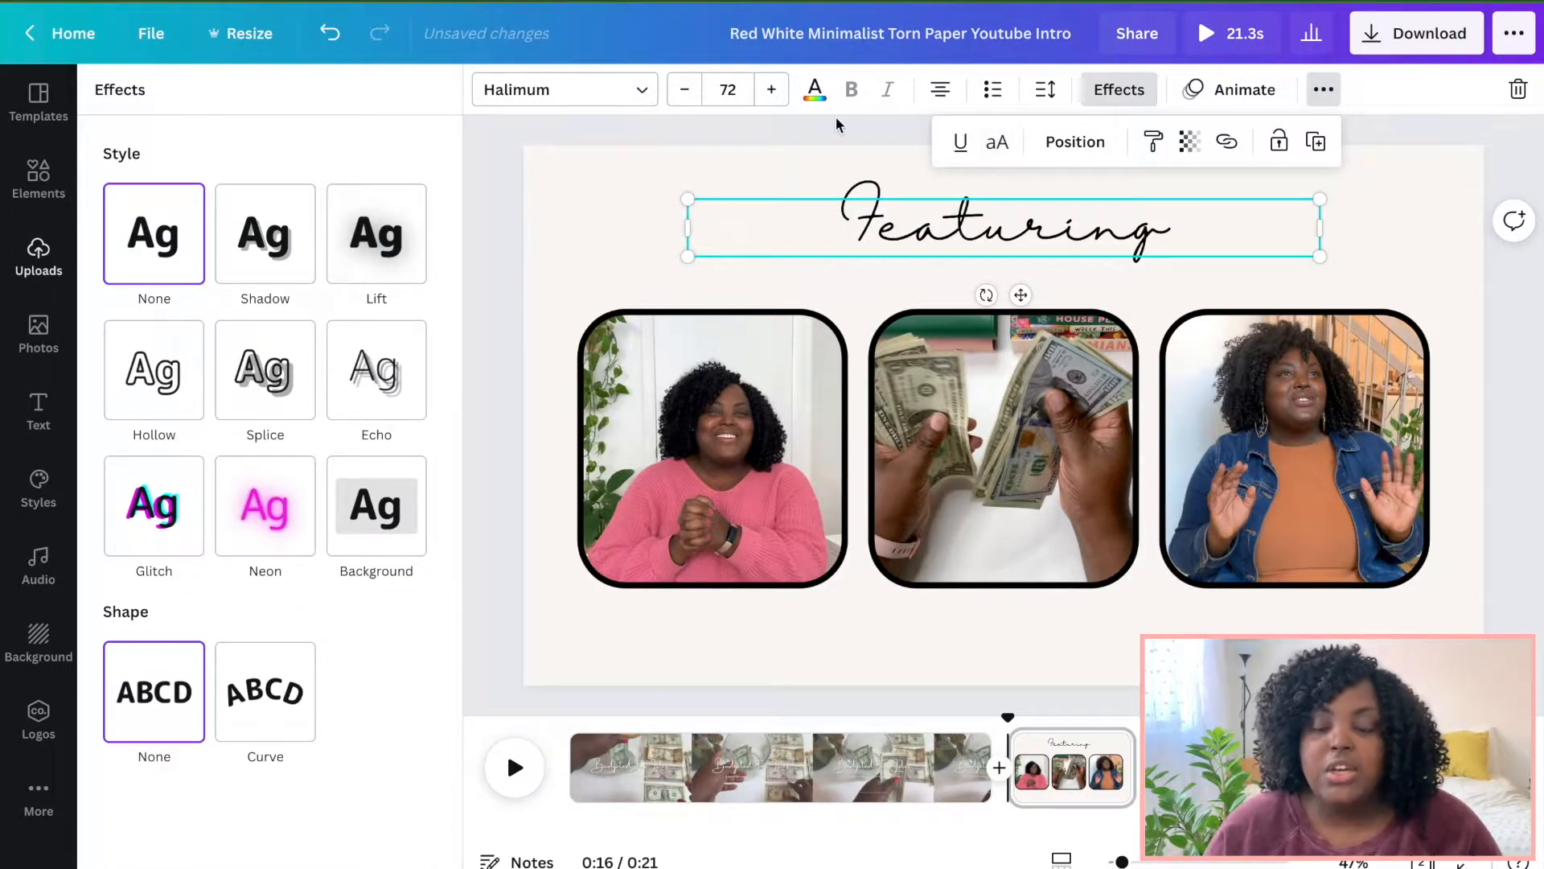
{"action": "left_click", "coordinate": [607, 120]}
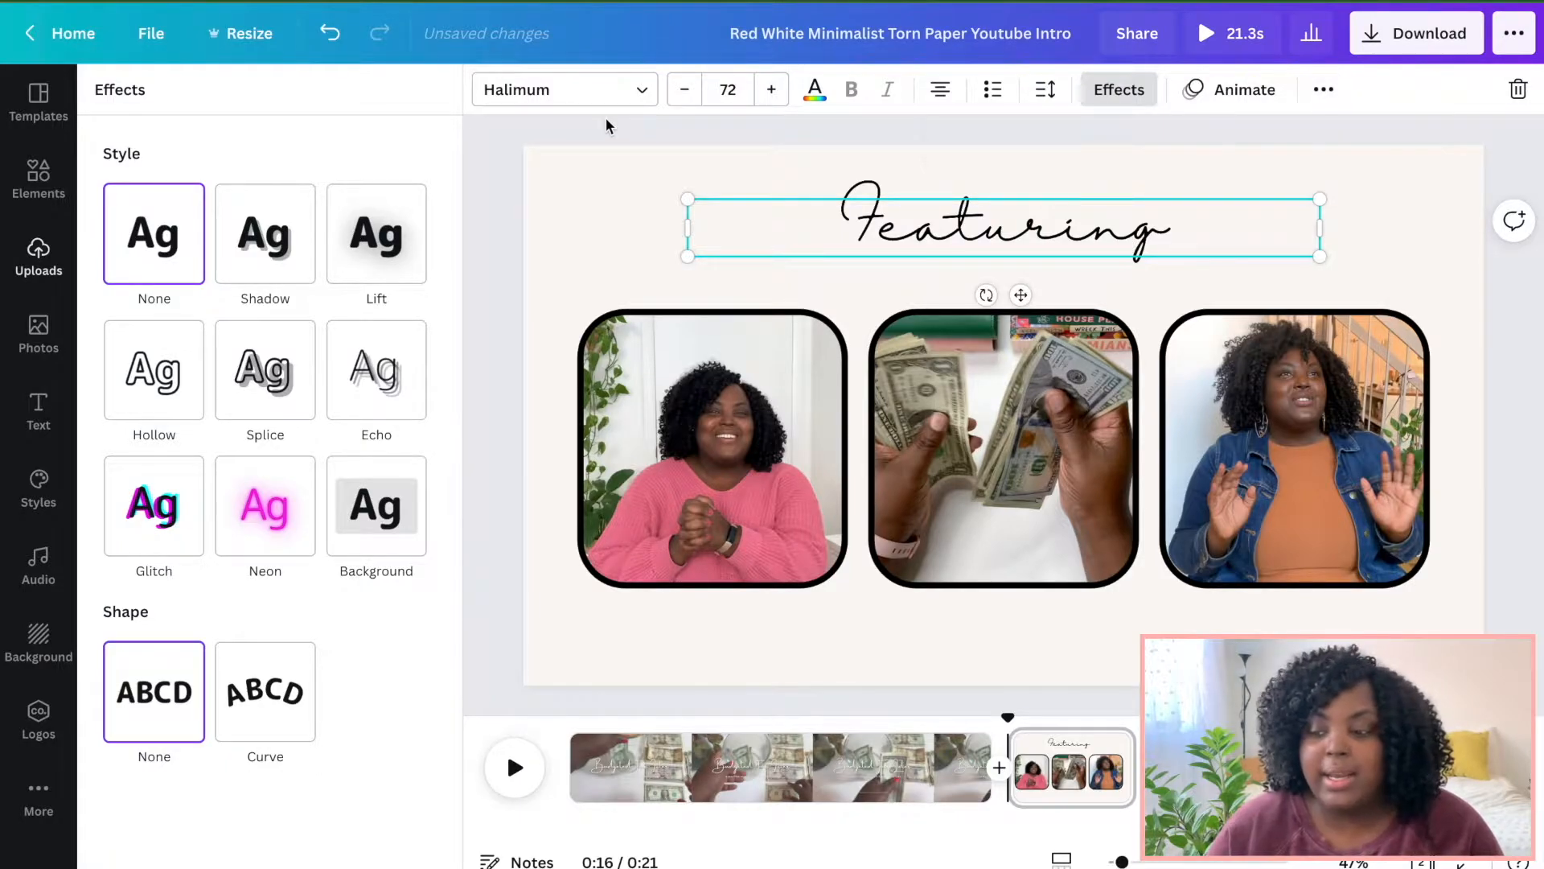
{"action": "left_click", "coordinate": [728, 90]}
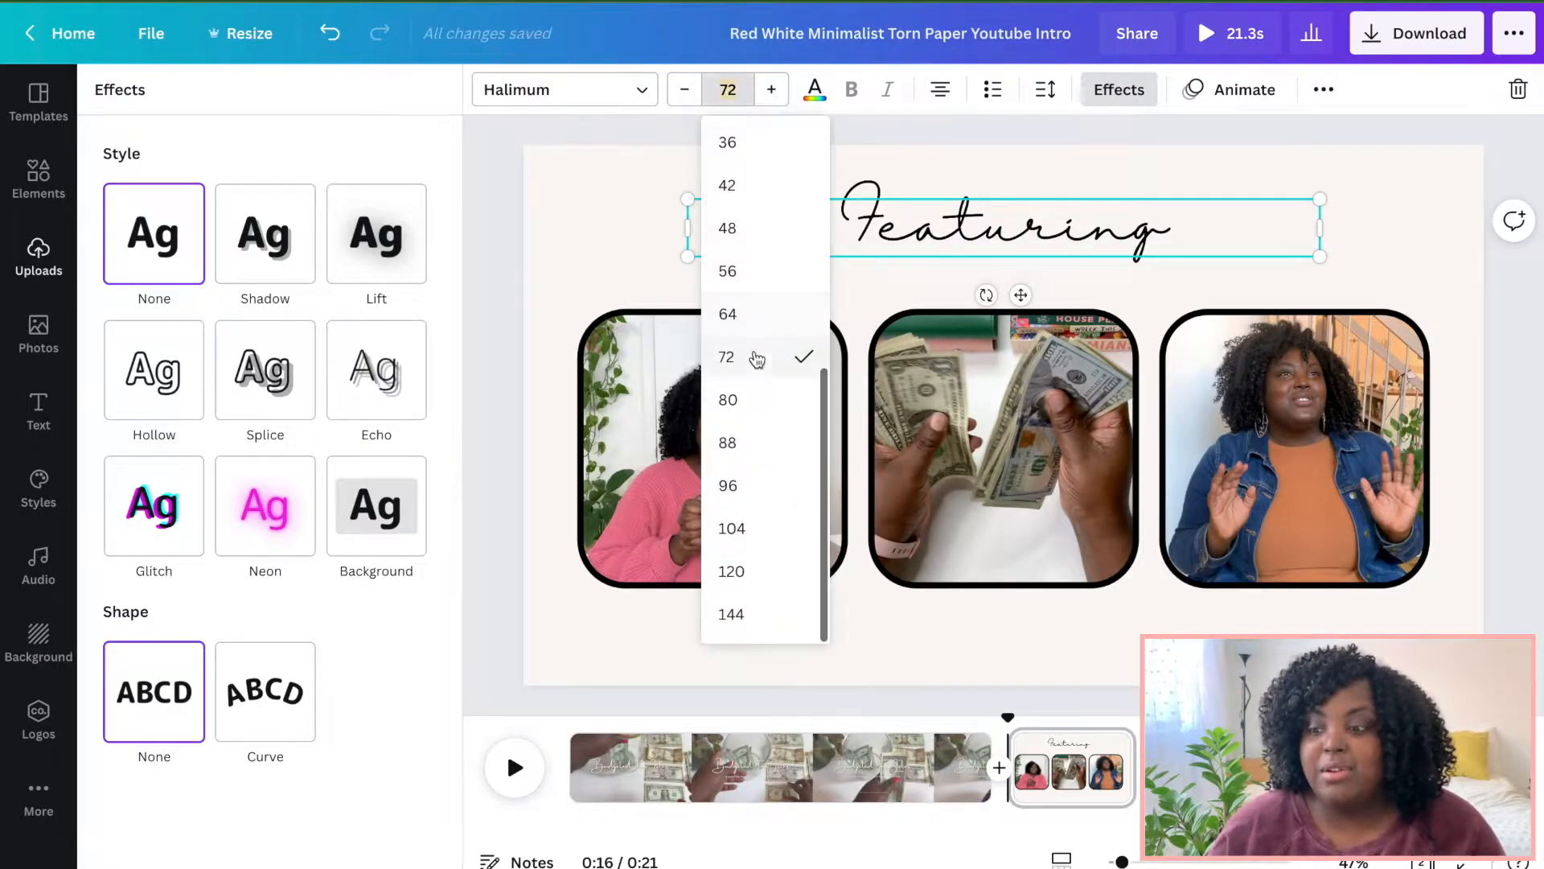
{"action": "left_click", "coordinate": [728, 437]}
Apply a Shadow text effect to the Featuring title.
{"action": "left_click", "coordinate": [1116, 91]}
{"action": "left_click", "coordinate": [1322, 93]}
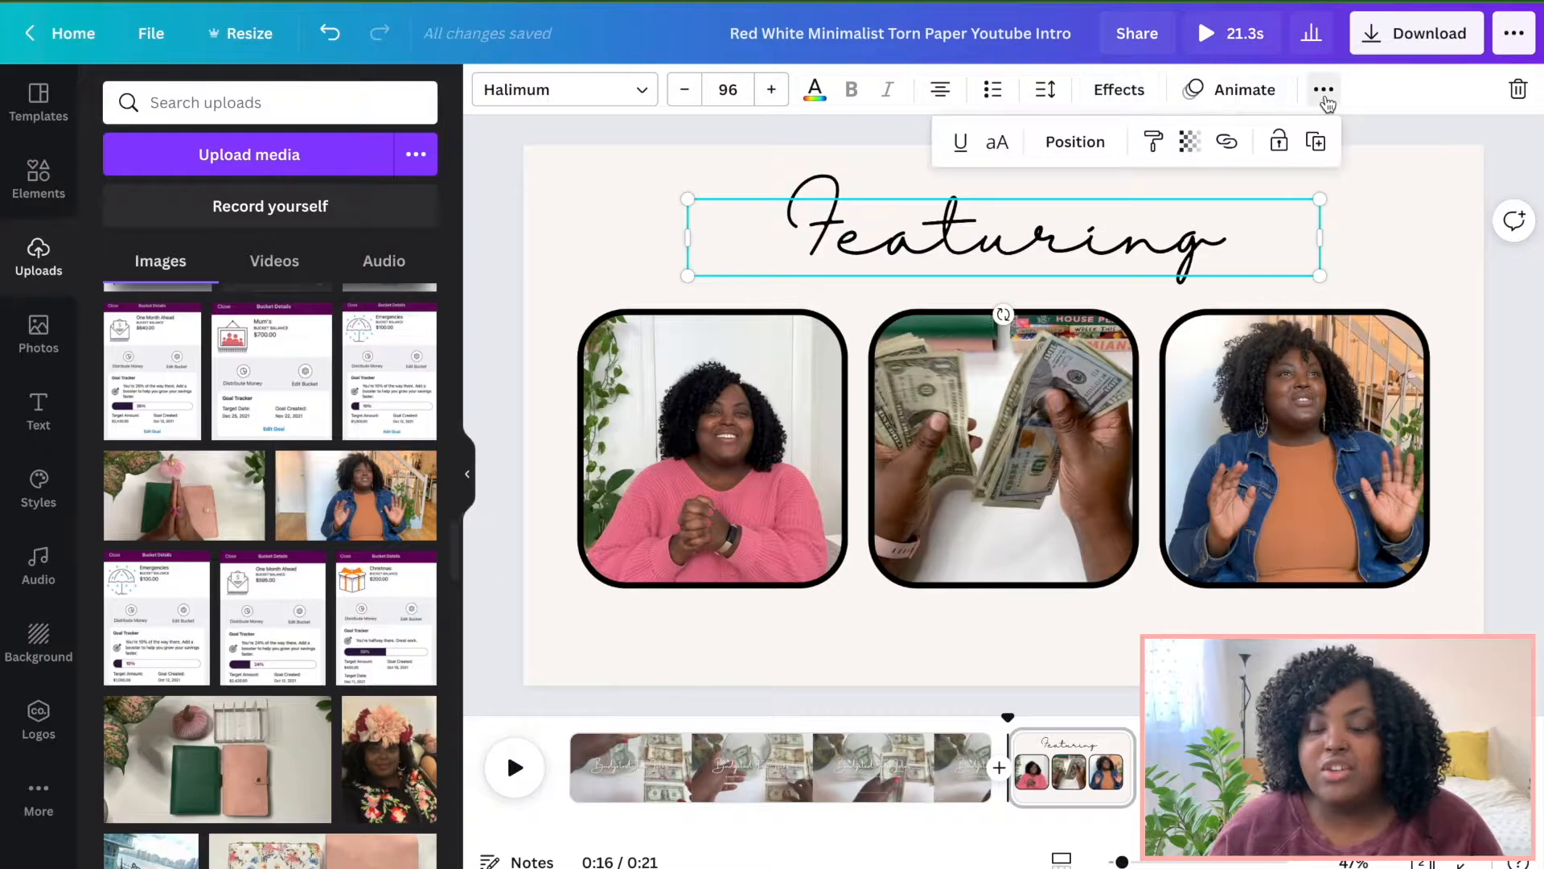
{"action": "left_click", "coordinate": [1116, 91]}
{"action": "left_click", "coordinate": [292, 279]}
{"action": "left_click", "coordinate": [410, 576]}
{"action": "left_click", "coordinate": [331, 534]}
{"action": "left_click", "coordinate": [282, 535]}
{"action": "left_click", "coordinate": [693, 204]}
Set the title's text colour to the default grey.
{"action": "left_click", "coordinate": [815, 90]}
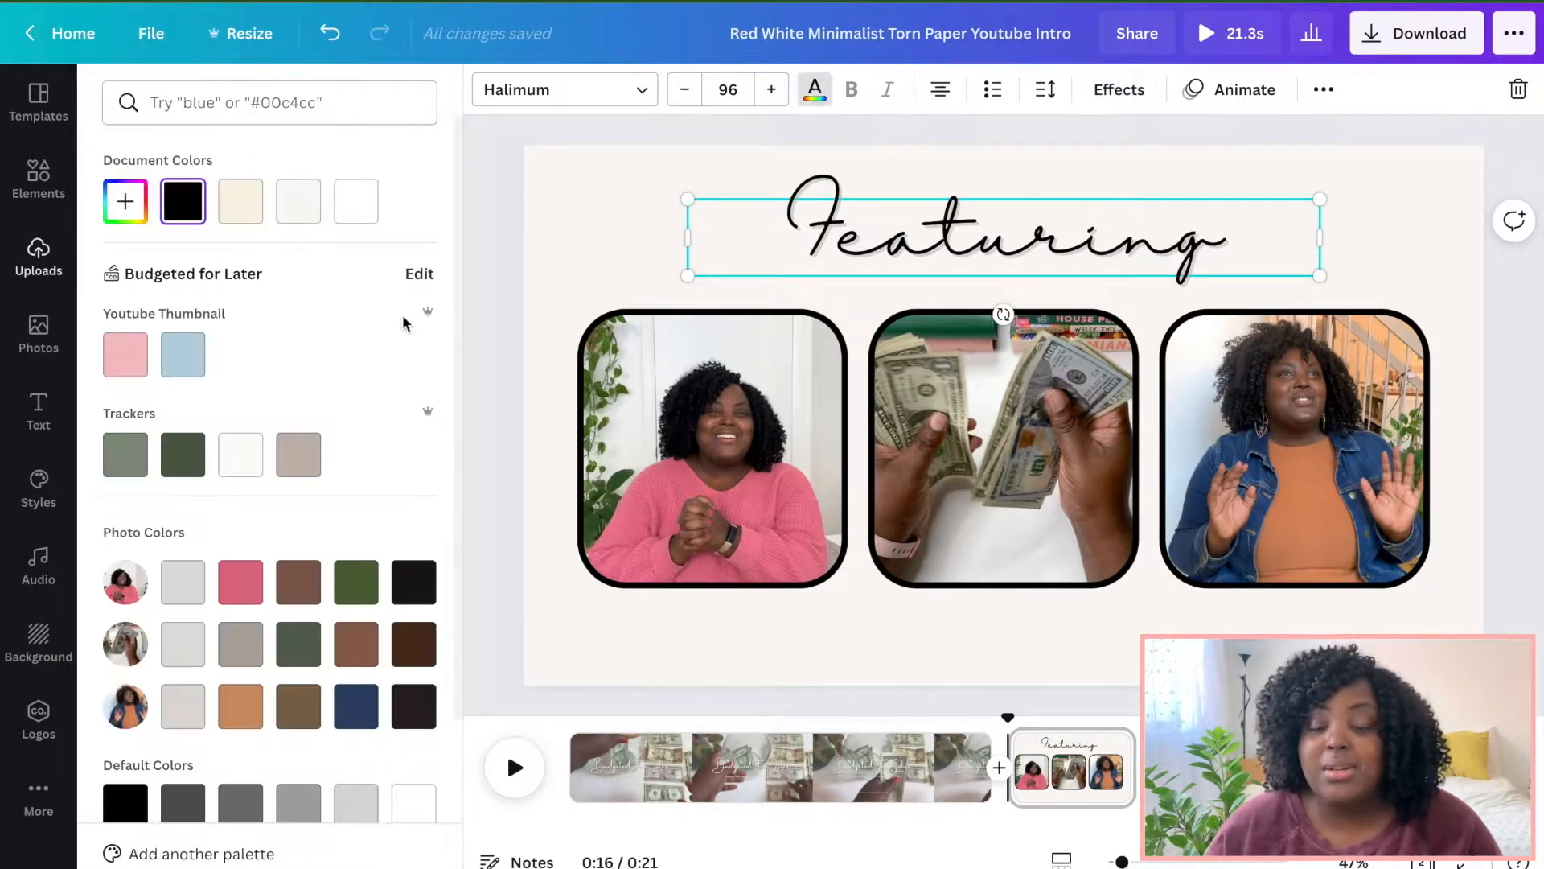
{"action": "scroll", "coordinate": [269, 538], "scroll_direction": "down", "scroll_amount": 2}
{"action": "left_click", "coordinate": [298, 676]}
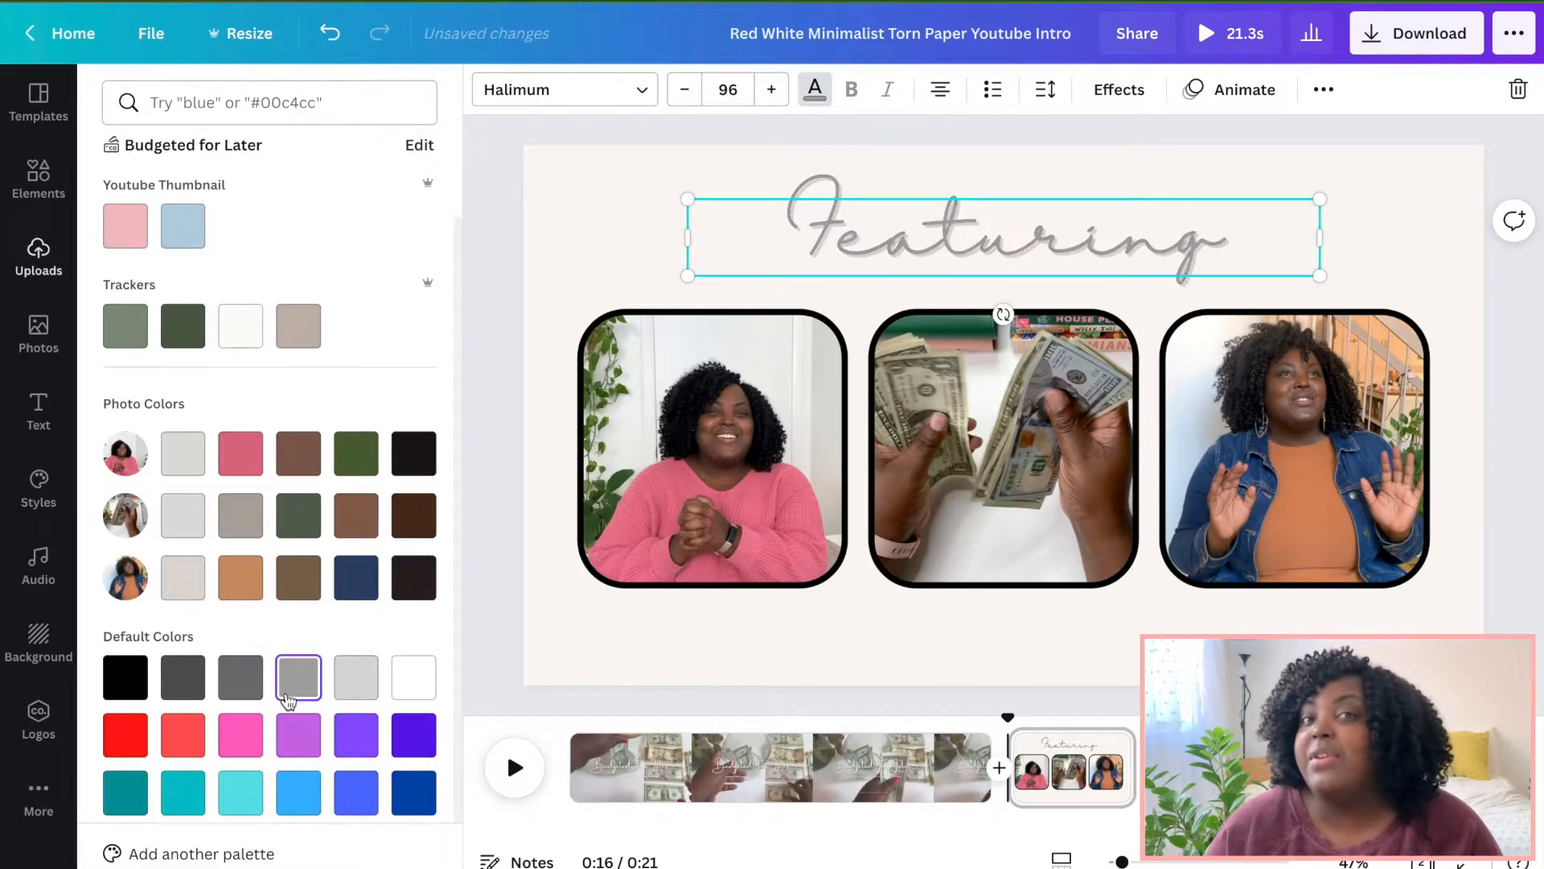
Set the title's shadow colour to the grey document colour and nudge the title up slightly.
{"action": "left_click", "coordinate": [1146, 97]}
{"action": "left_click", "coordinate": [410, 576]}
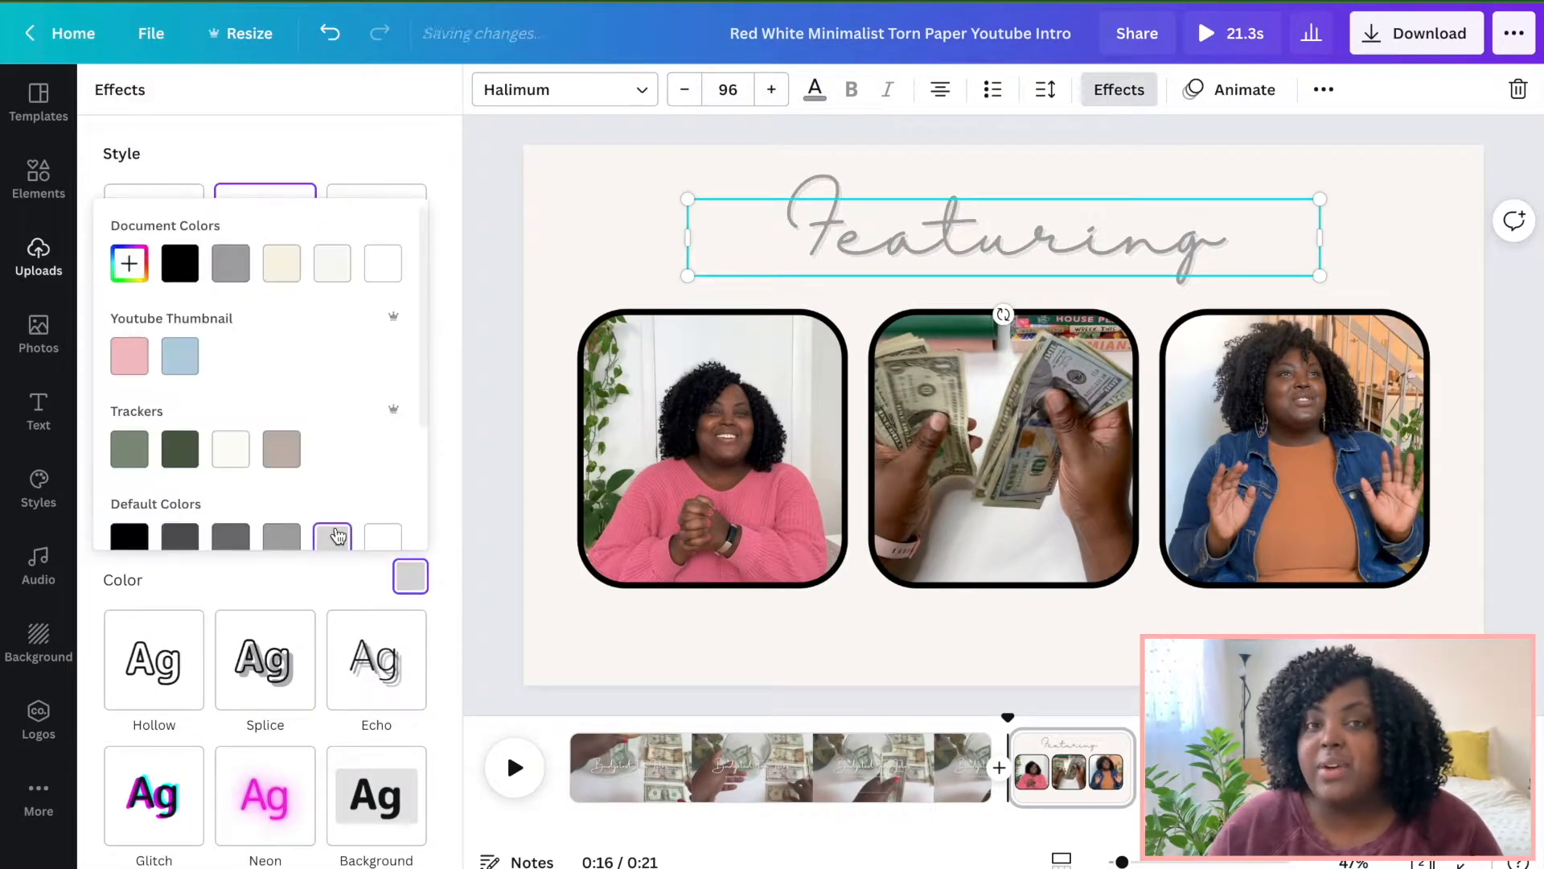
{"action": "left_click", "coordinate": [231, 265]}
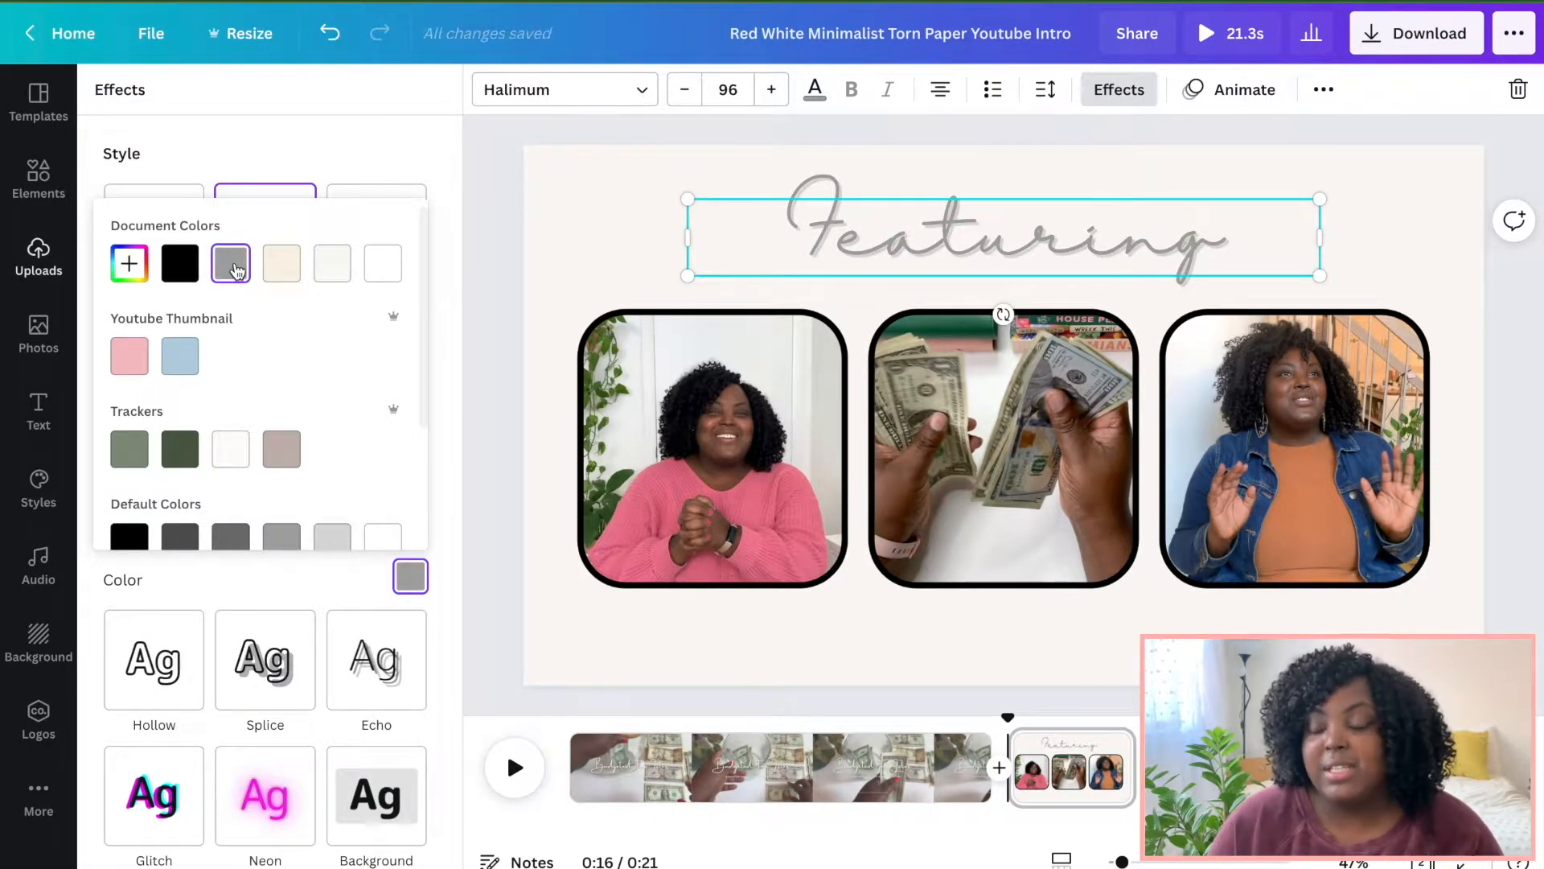
{"action": "left_click", "coordinate": [514, 329]}
{"action": "left_click_drag", "start_coordinate": [886, 234], "coordinate": [885, 228]}
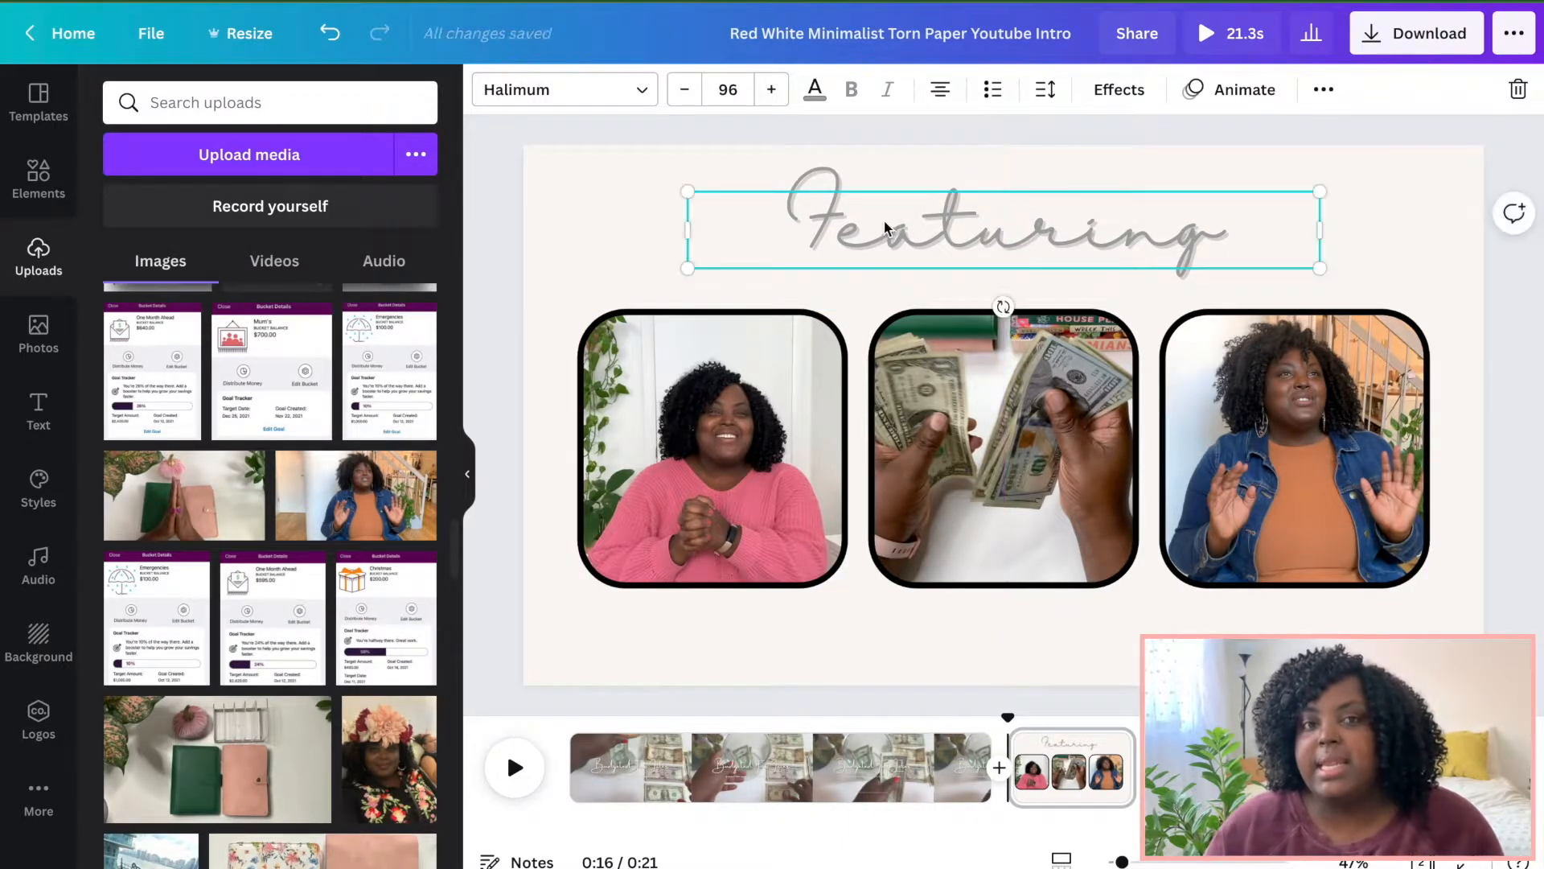
Select all three photo frames and move them up slightly together.
{"action": "left_click", "coordinate": [720, 361]}
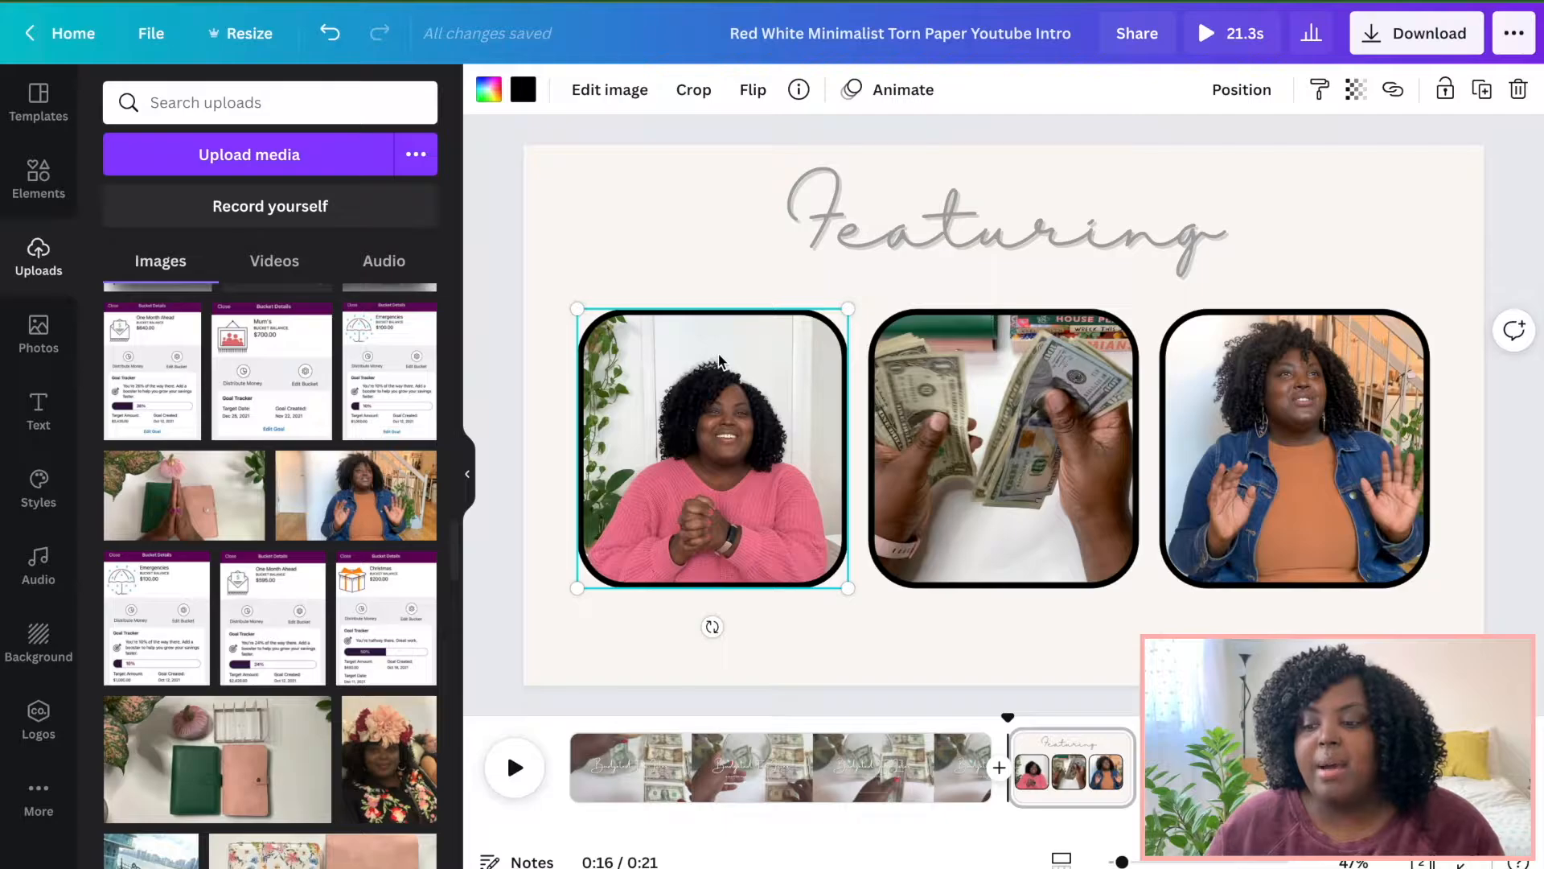
{"action": "left_click", "coordinate": [982, 362], "text": "shift"}
{"action": "left_click", "coordinate": [1236, 399], "text": "shift"}
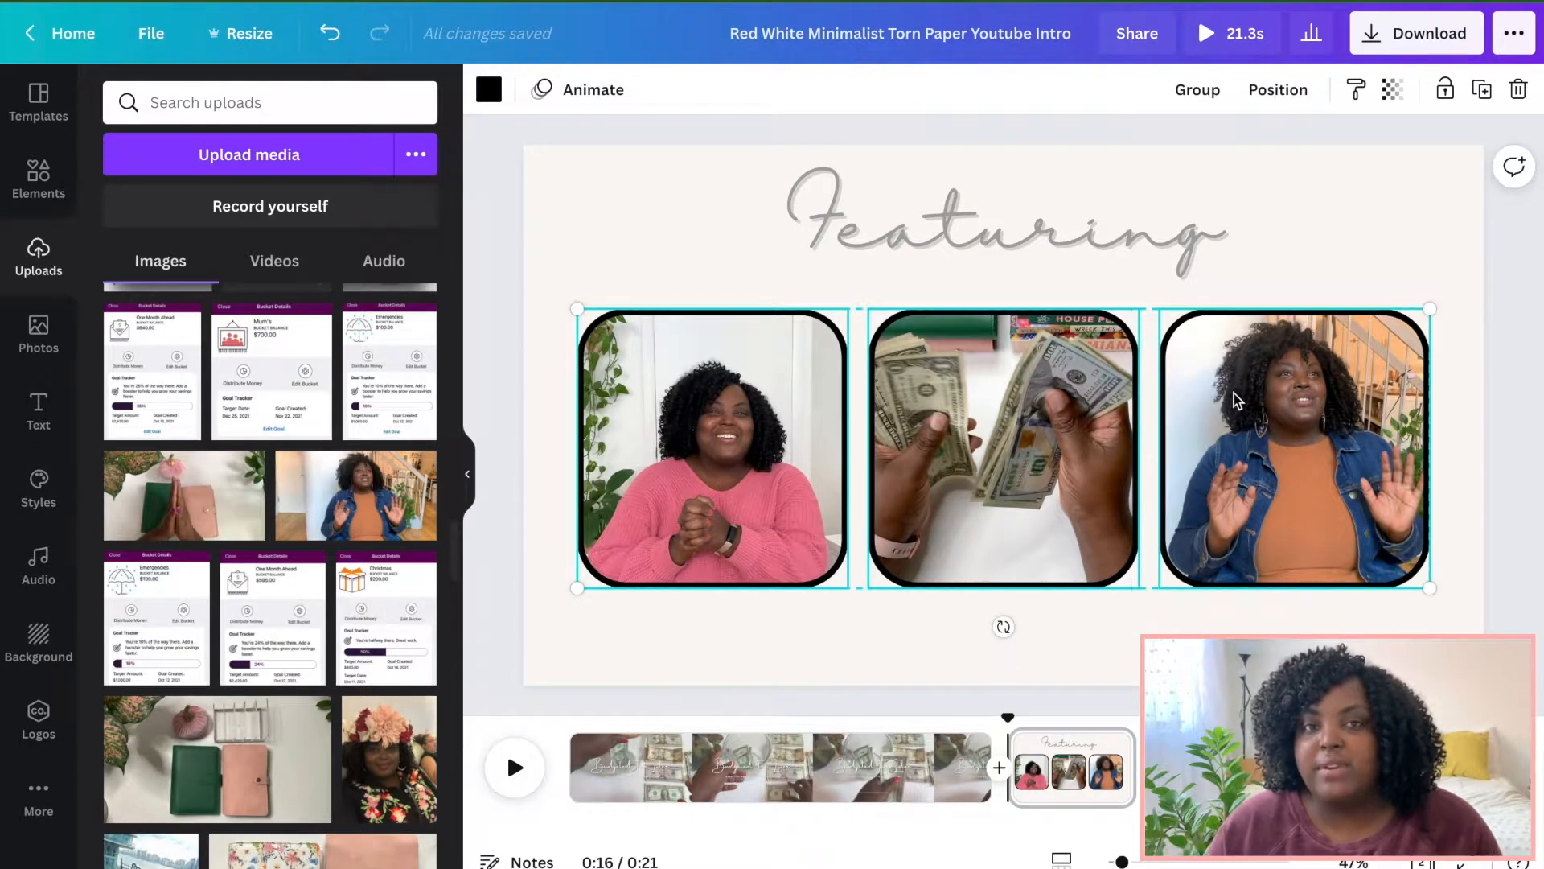
{"action": "key", "text": "shift+Up"}
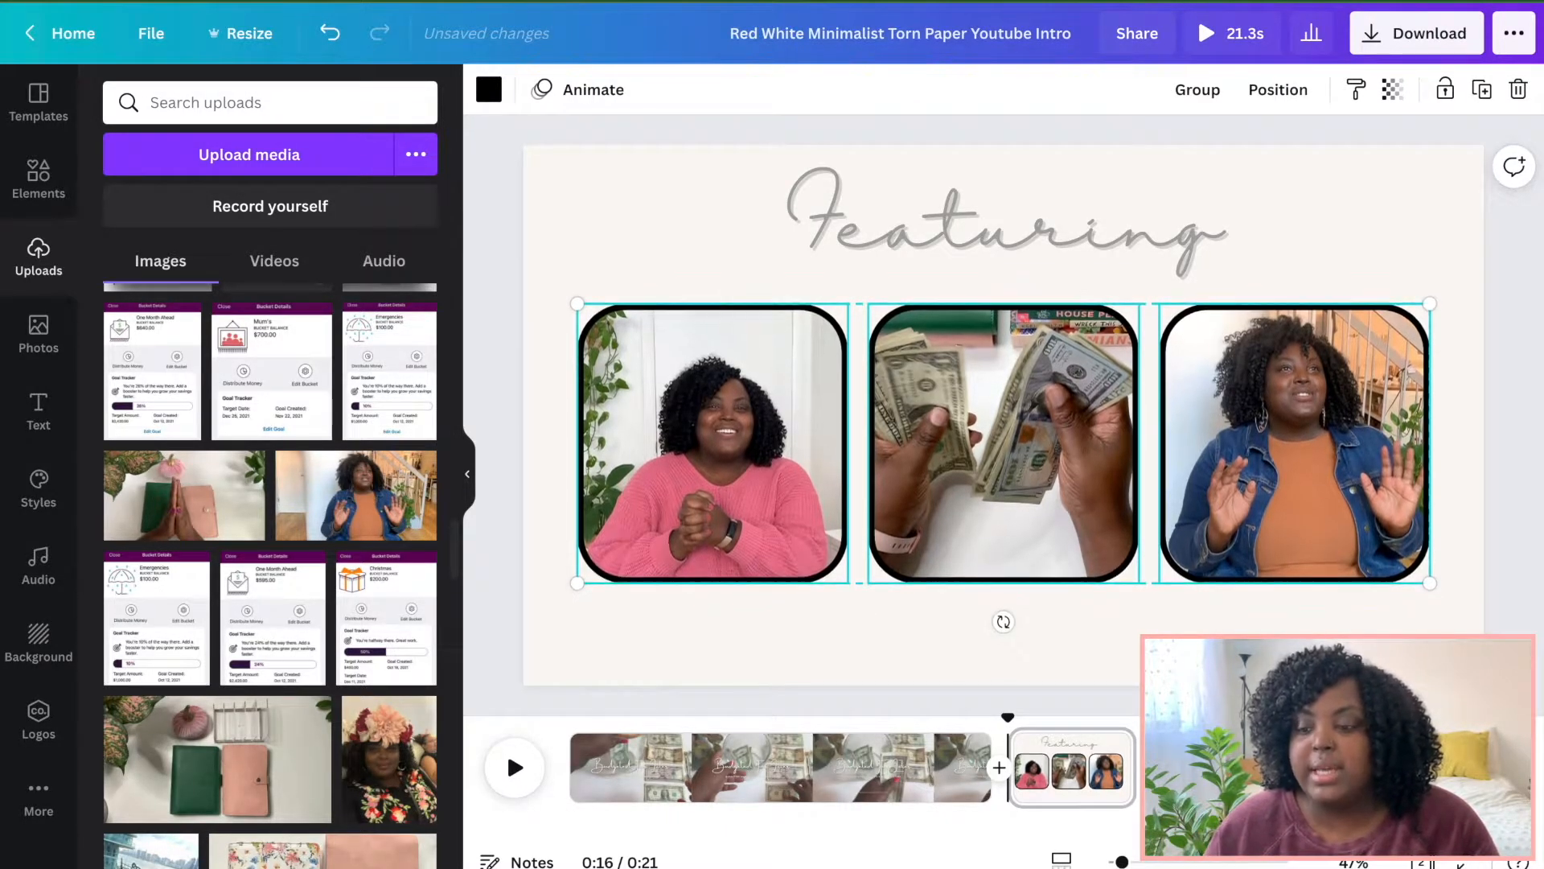
{"action": "key", "text": "shift+Up"}
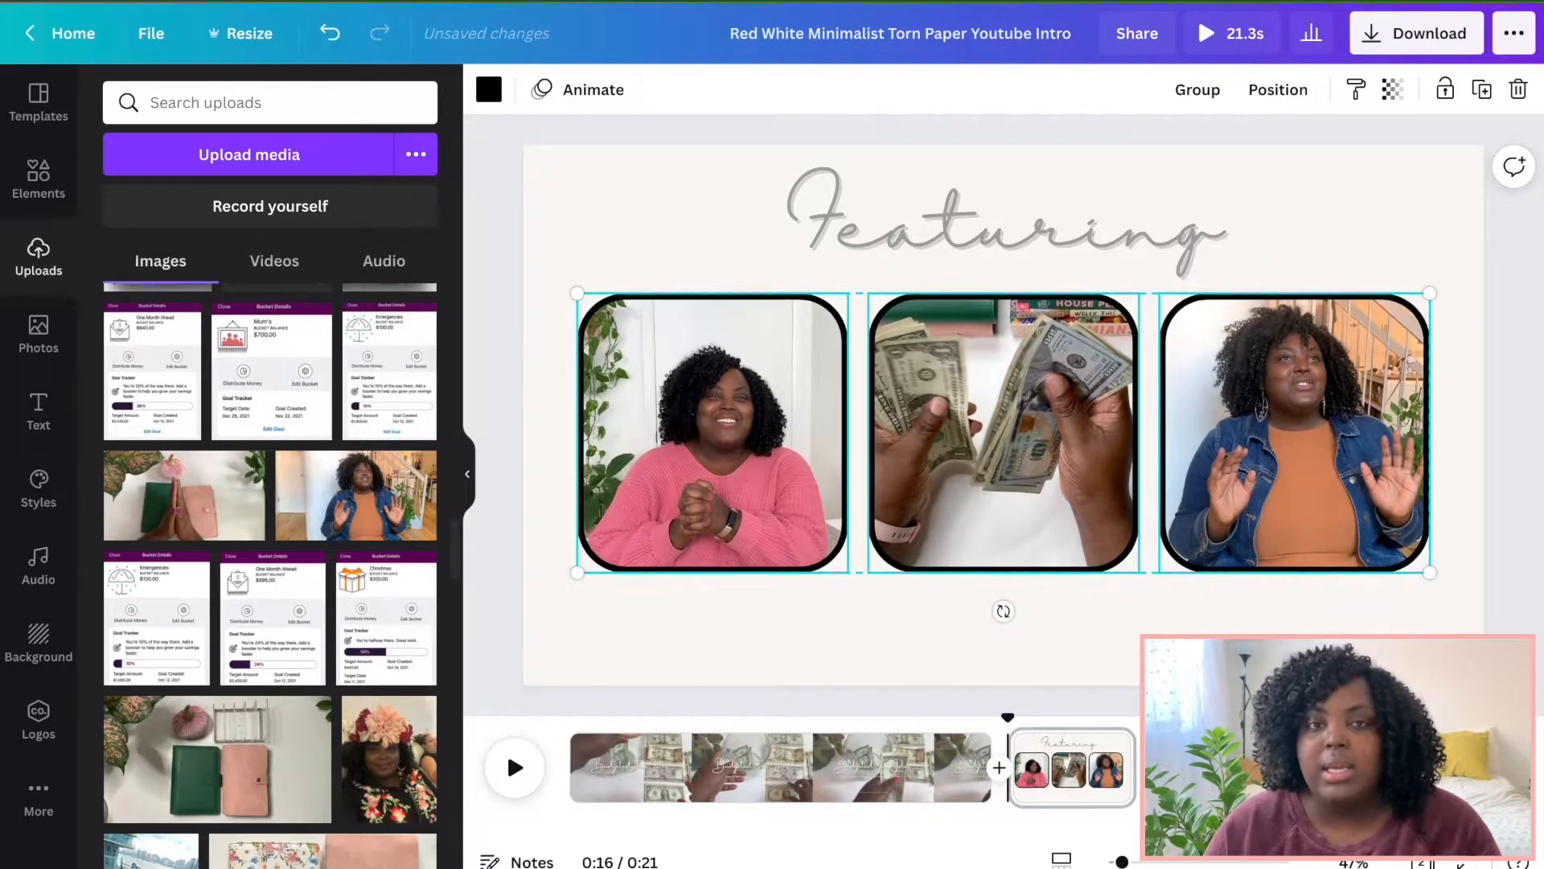
{"action": "key", "text": "shift+Up"}
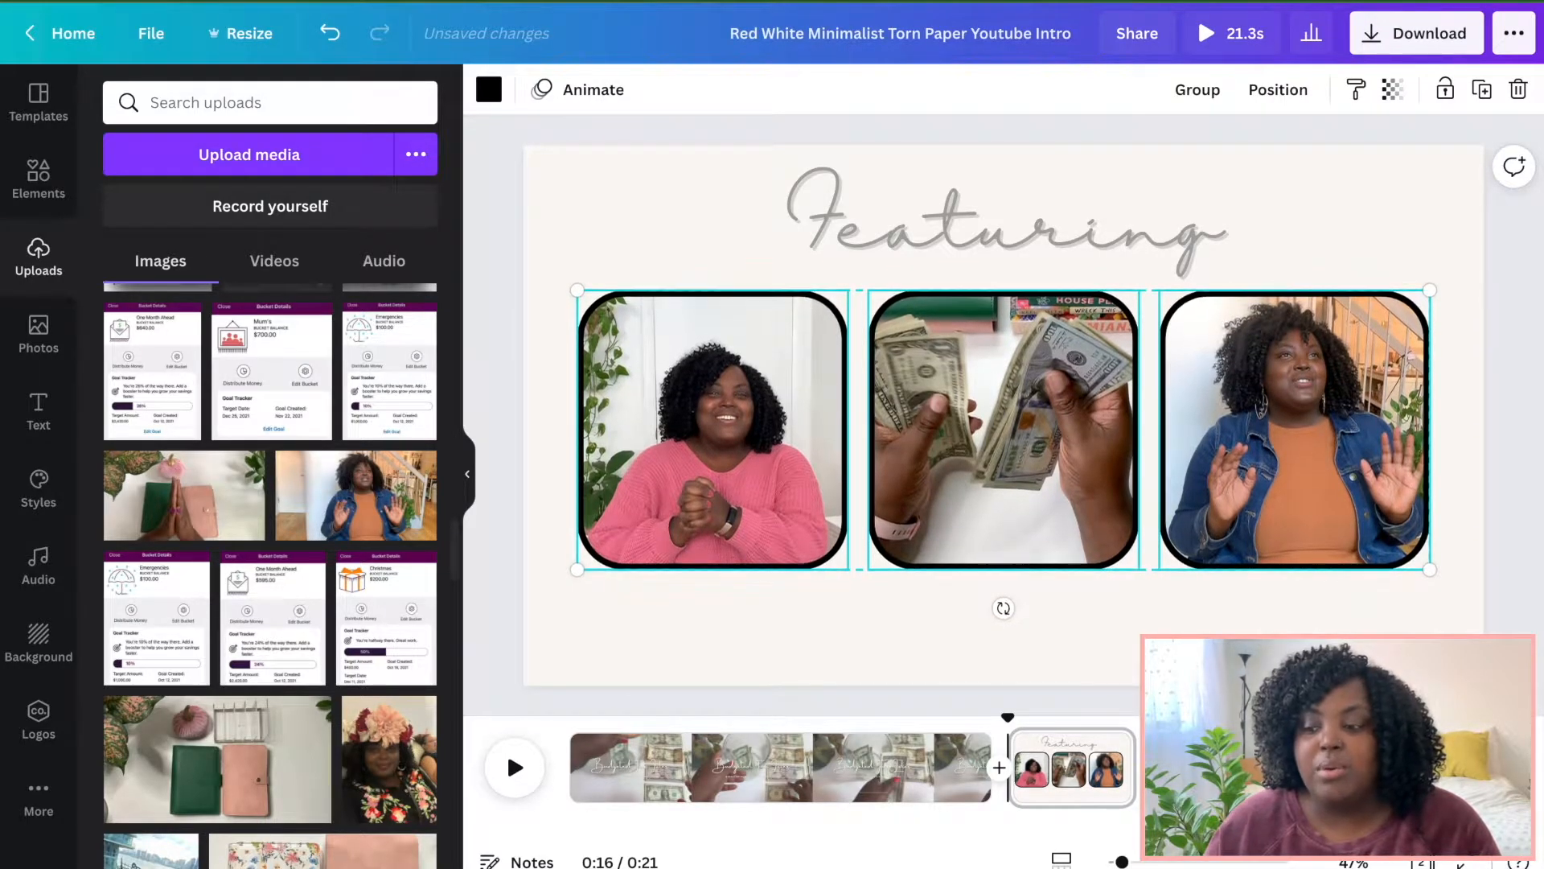
{"action": "left_click", "coordinate": [1492, 297]}
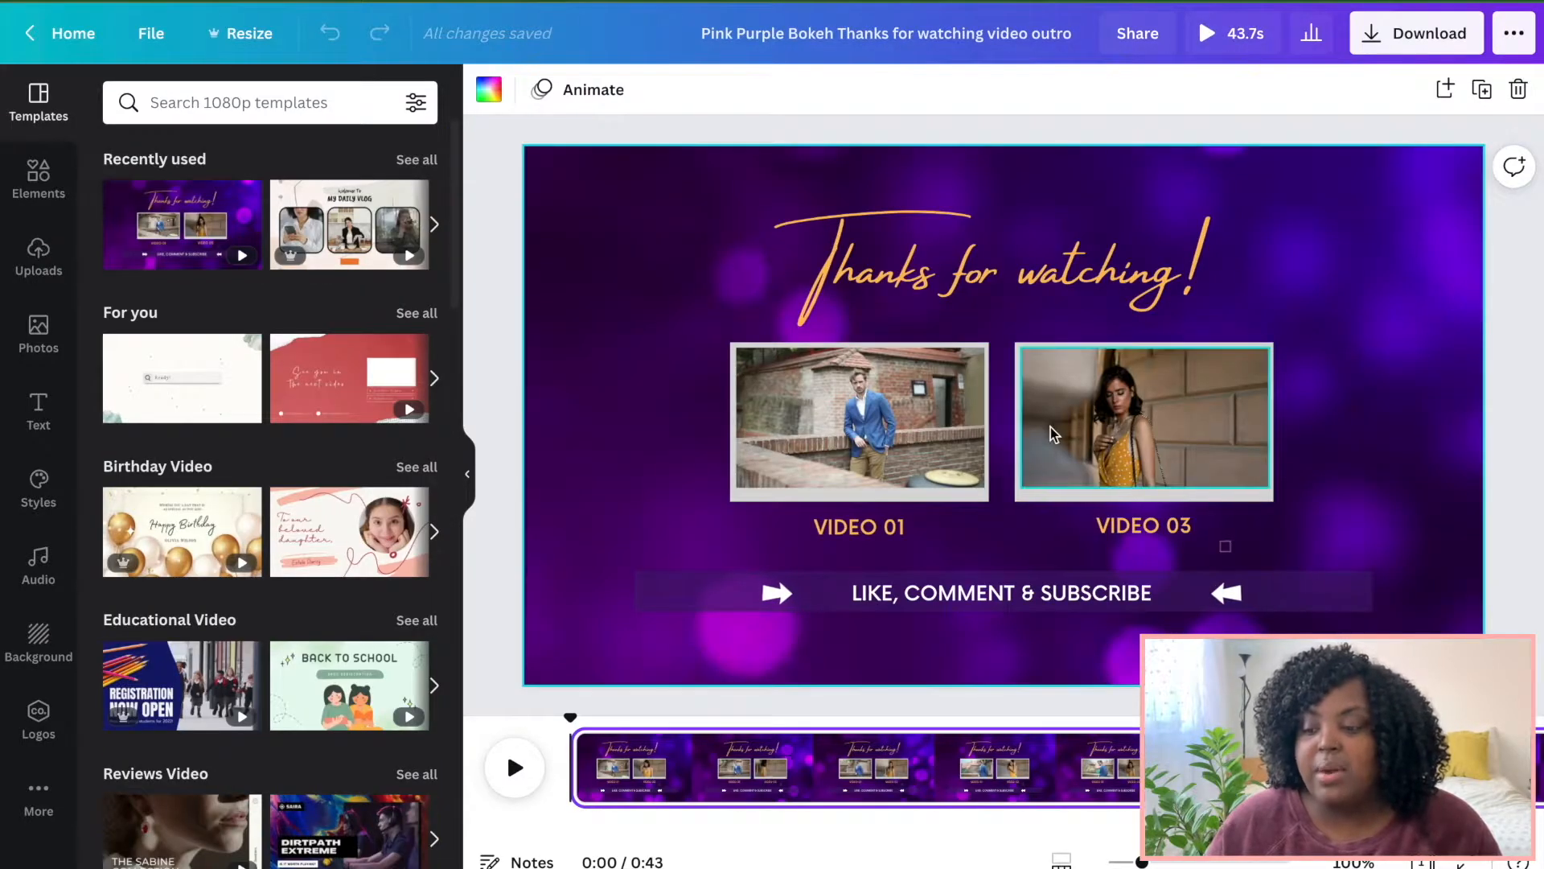
Switch to the Pink Purple Bokeh outro design and copy the LIKE, COMMENT & SUBSCRIBE banner with its arrows.
{"action": "left_click", "coordinate": [1039, 595]}
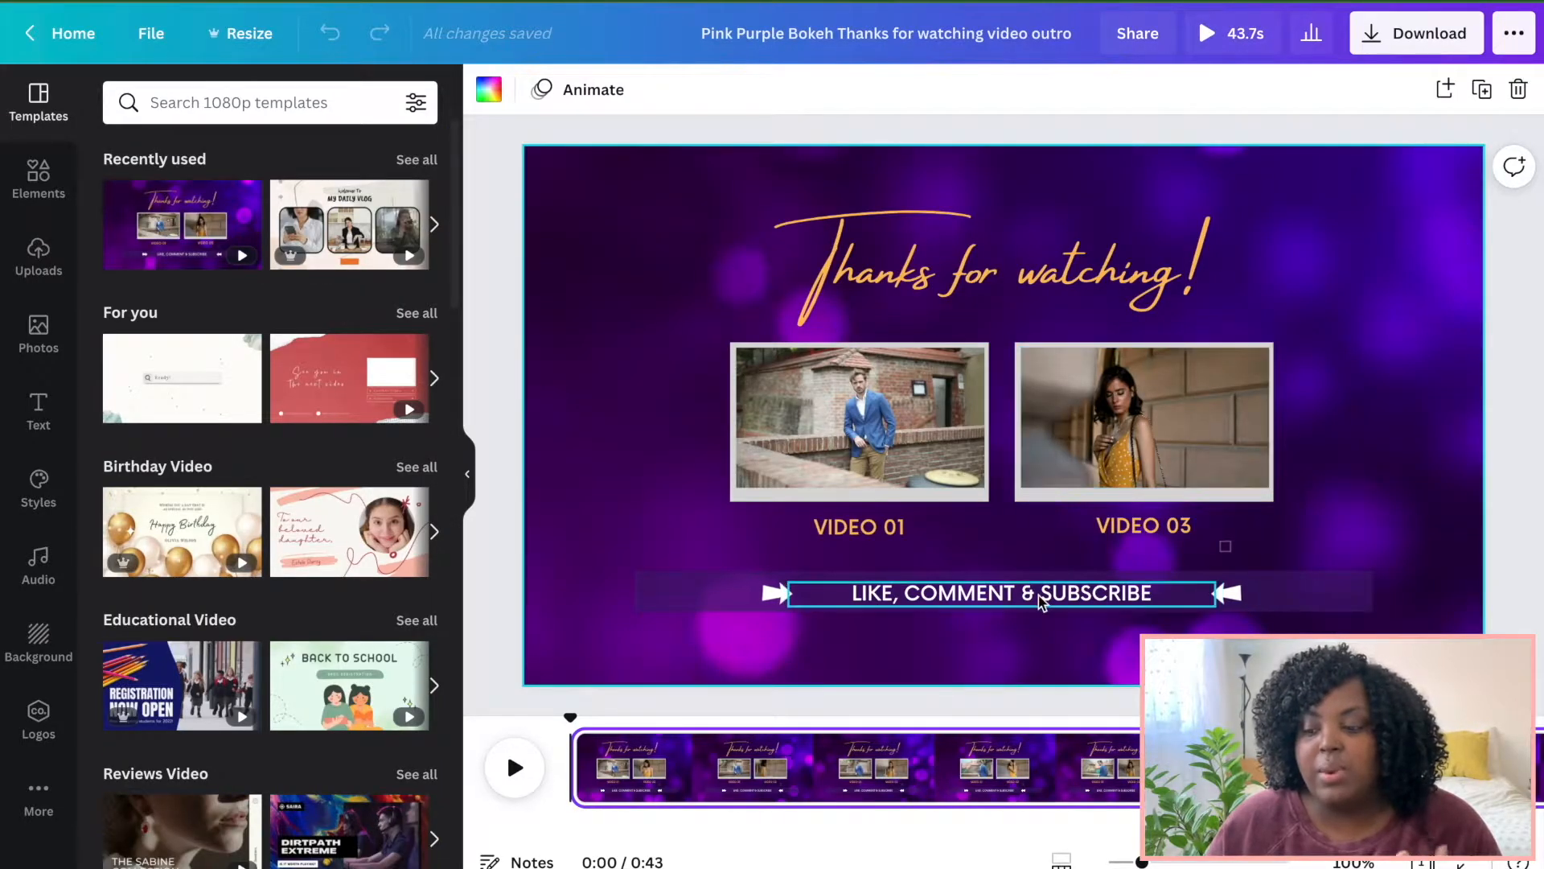
{"action": "left_click", "coordinate": [776, 594]}
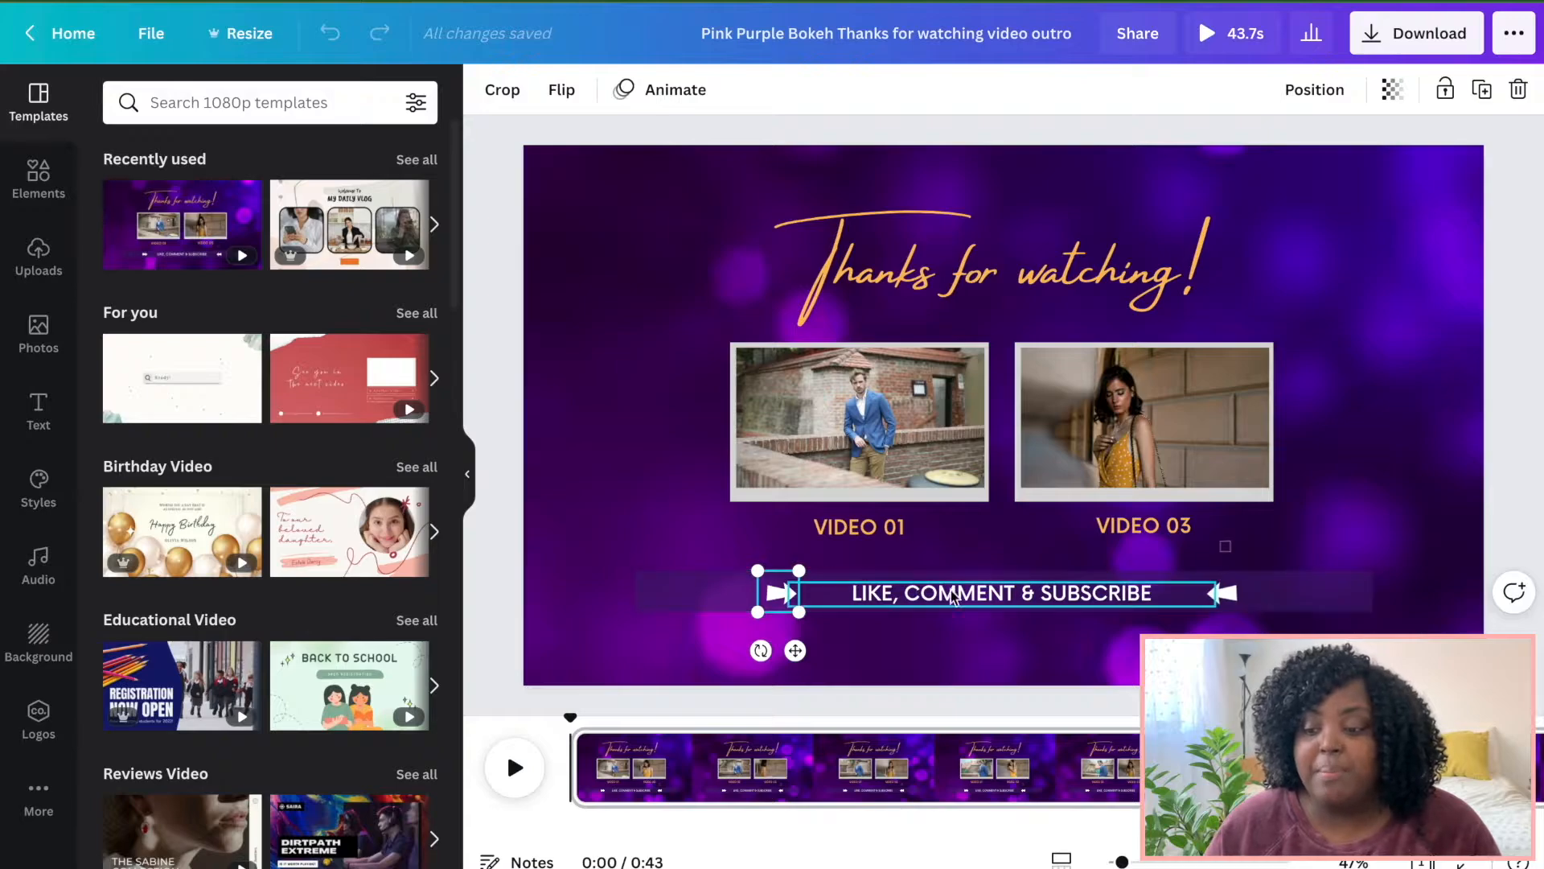
{"action": "left_click", "coordinate": [1203, 599], "text": "shift"}
{"action": "left_click", "coordinate": [1224, 595], "text": "shift"}
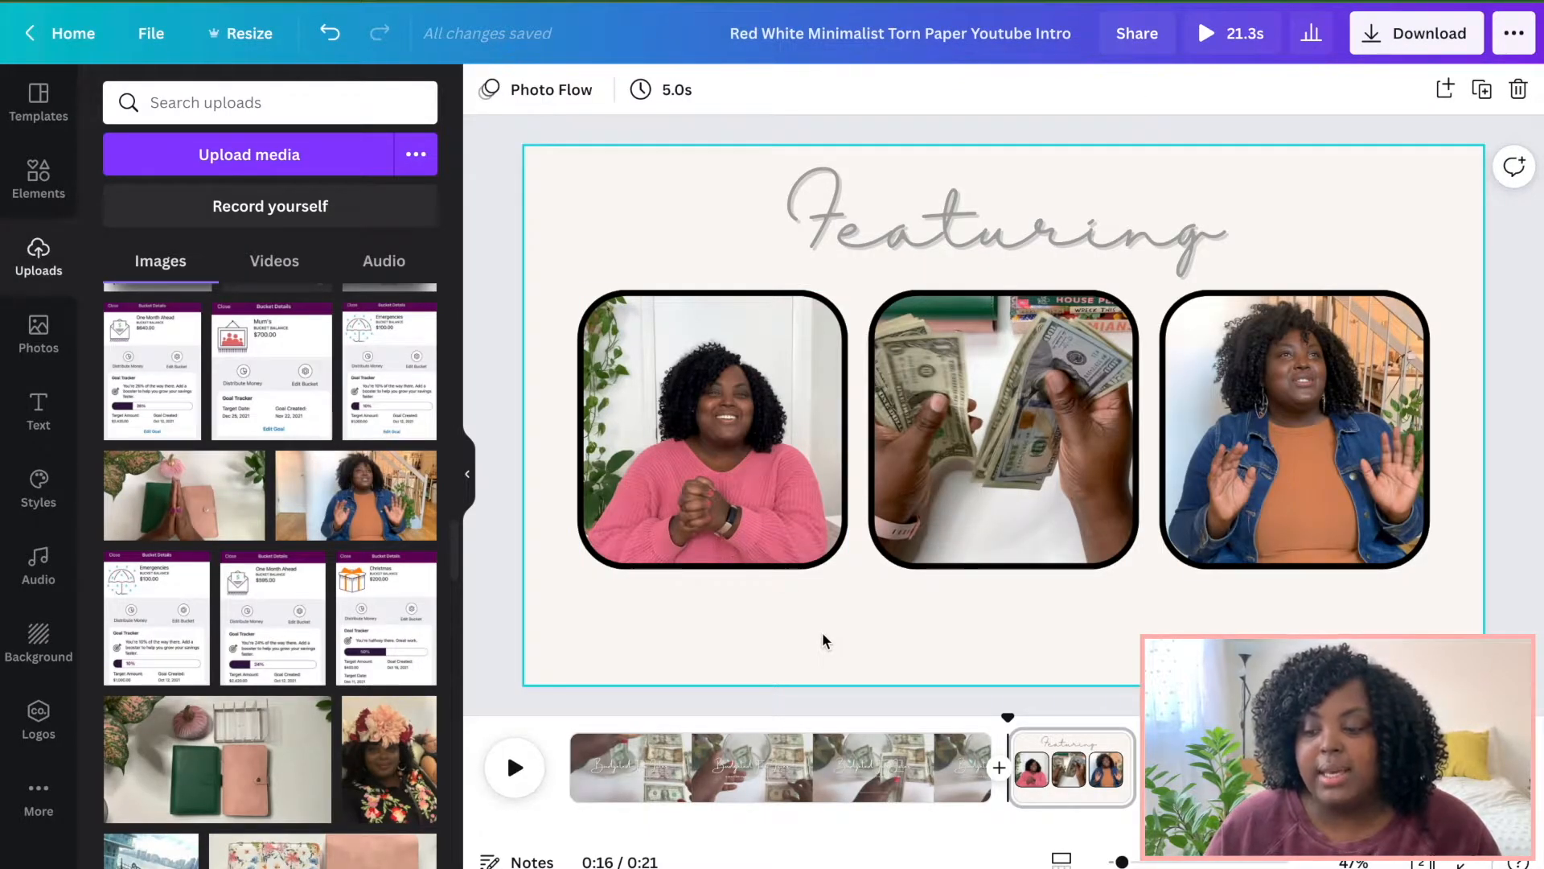
Paste the subscribe banner onto the Featuring page and move it below the photo frames.
{"action": "key", "text": "ctrl+v"}
{"action": "left_click_drag", "start_coordinate": [925, 602], "coordinate": [925, 634]}
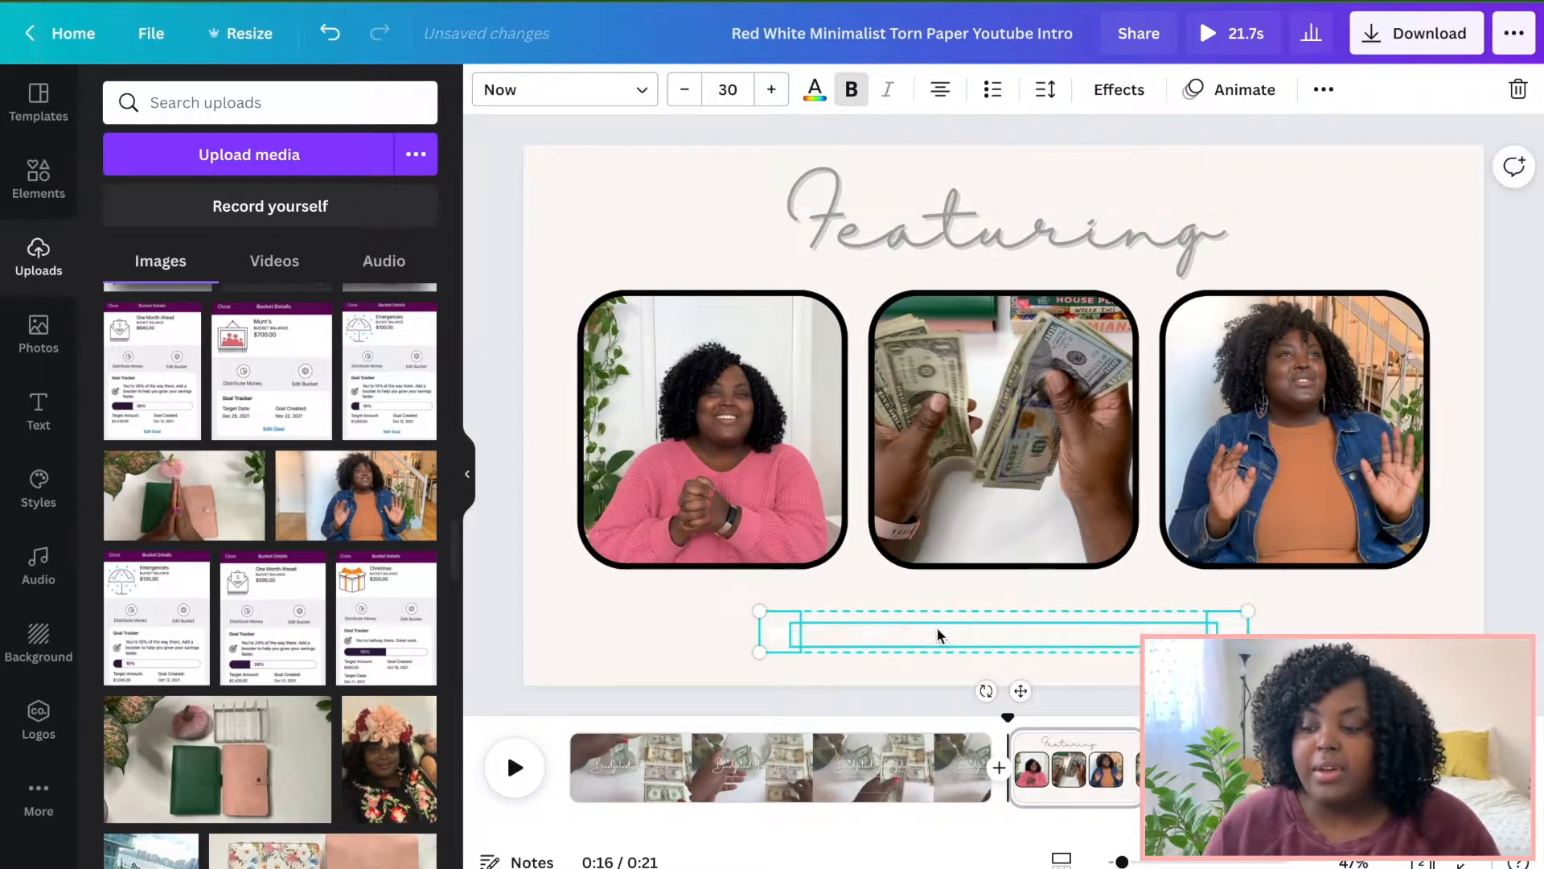
Recolour the LIKE, COMMENT & SUBSCRIBE text to the default grey.
{"action": "left_click", "coordinate": [1015, 590]}
{"action": "left_click", "coordinate": [1011, 641]}
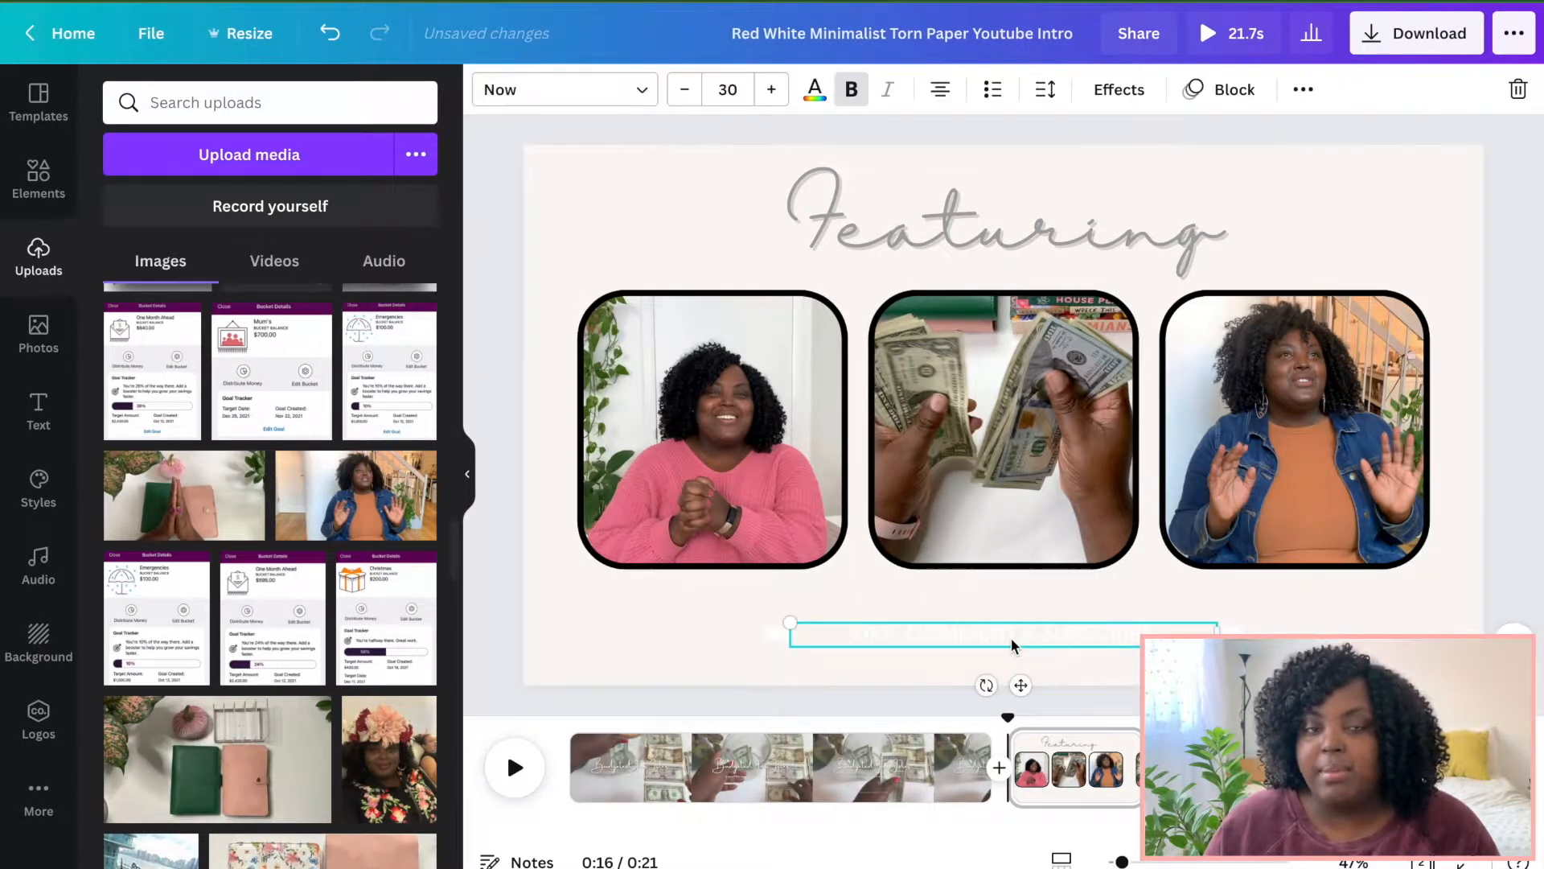
{"action": "left_click", "coordinate": [815, 90]}
{"action": "scroll", "coordinate": [305, 418], "scroll_direction": "down", "scroll_amount": 1}
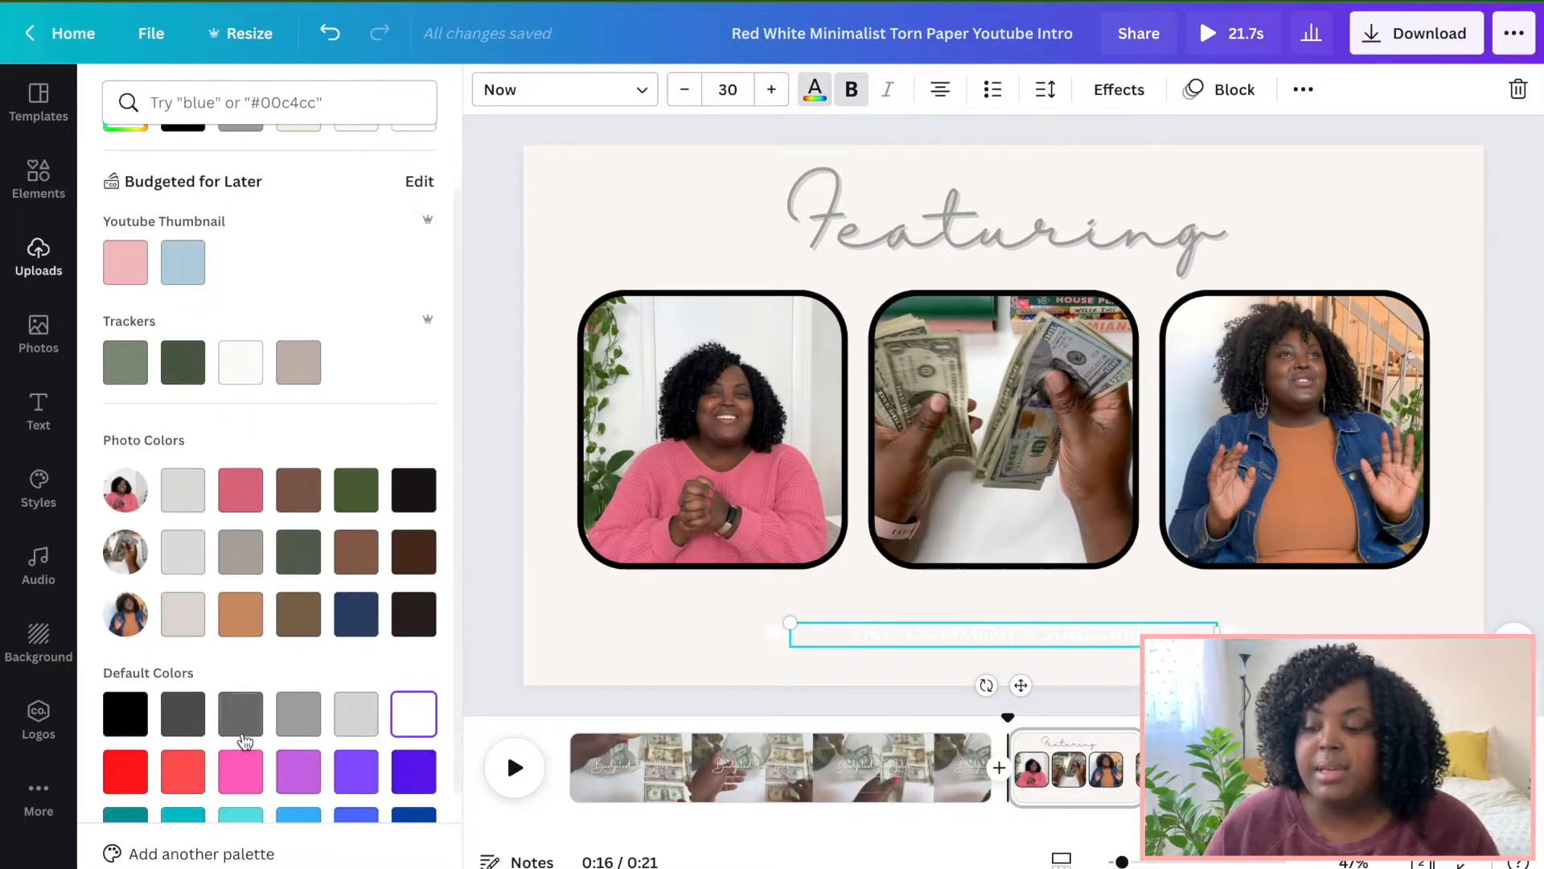
{"action": "left_click", "coordinate": [298, 714]}
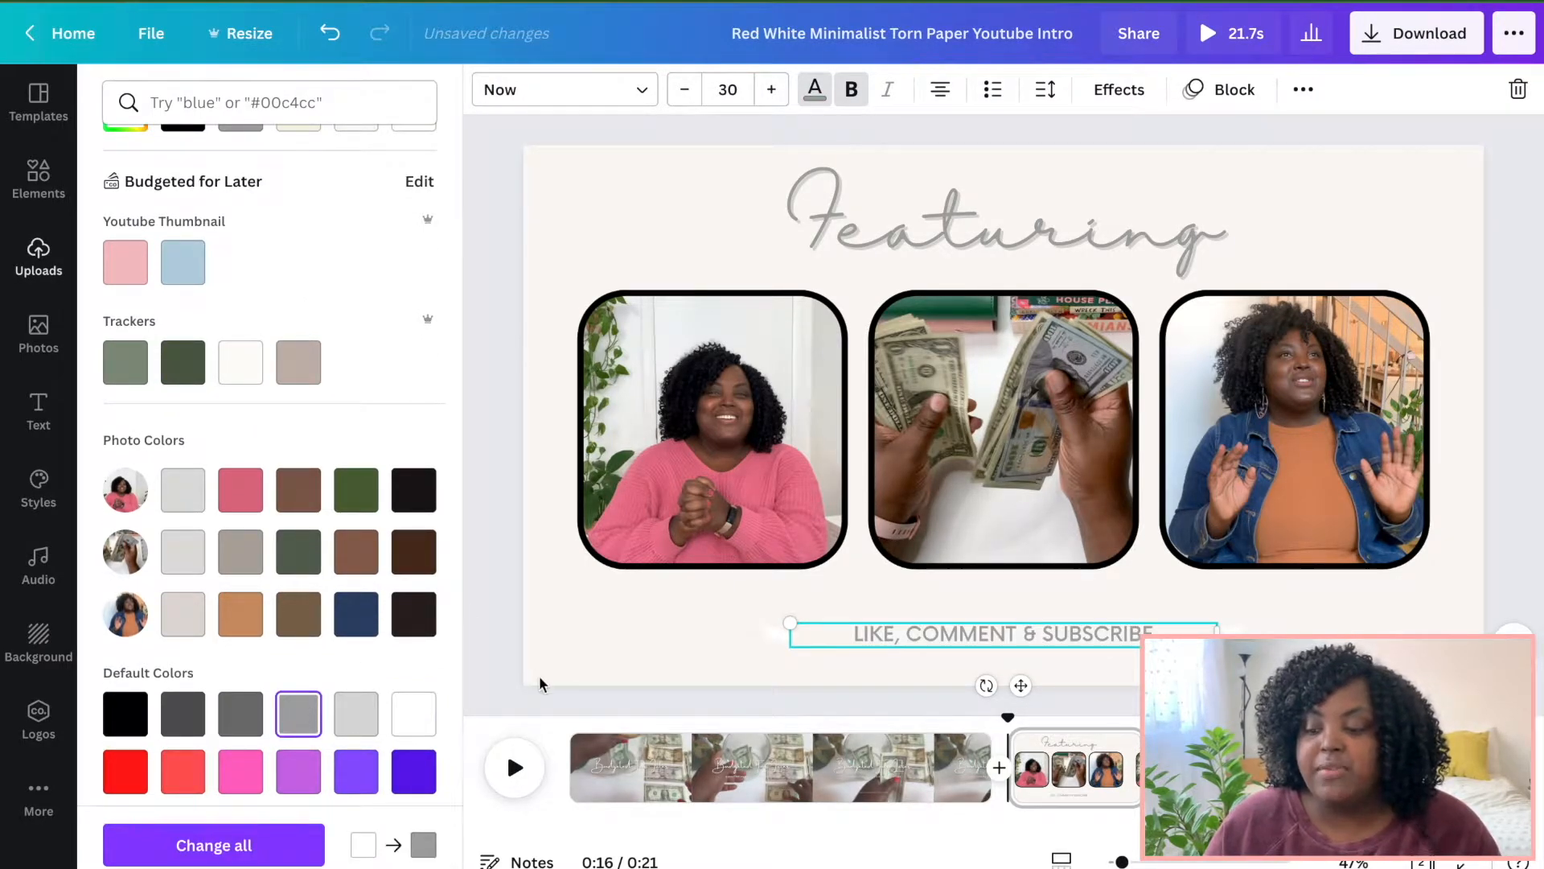
{"action": "left_click", "coordinate": [775, 635]}
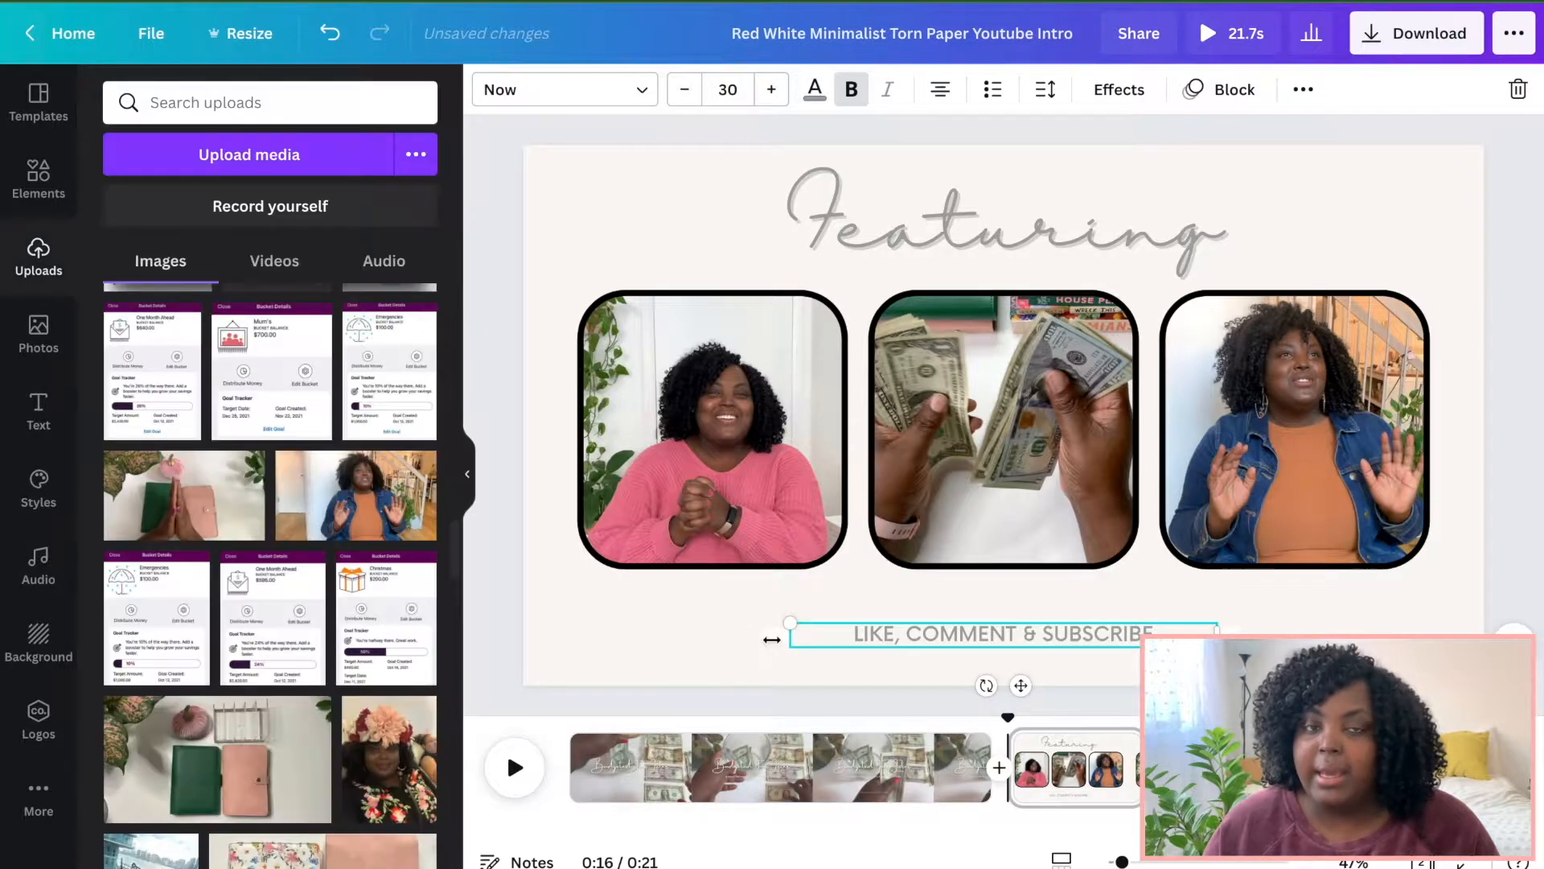
{"action": "left_click", "coordinate": [1311, 567]}
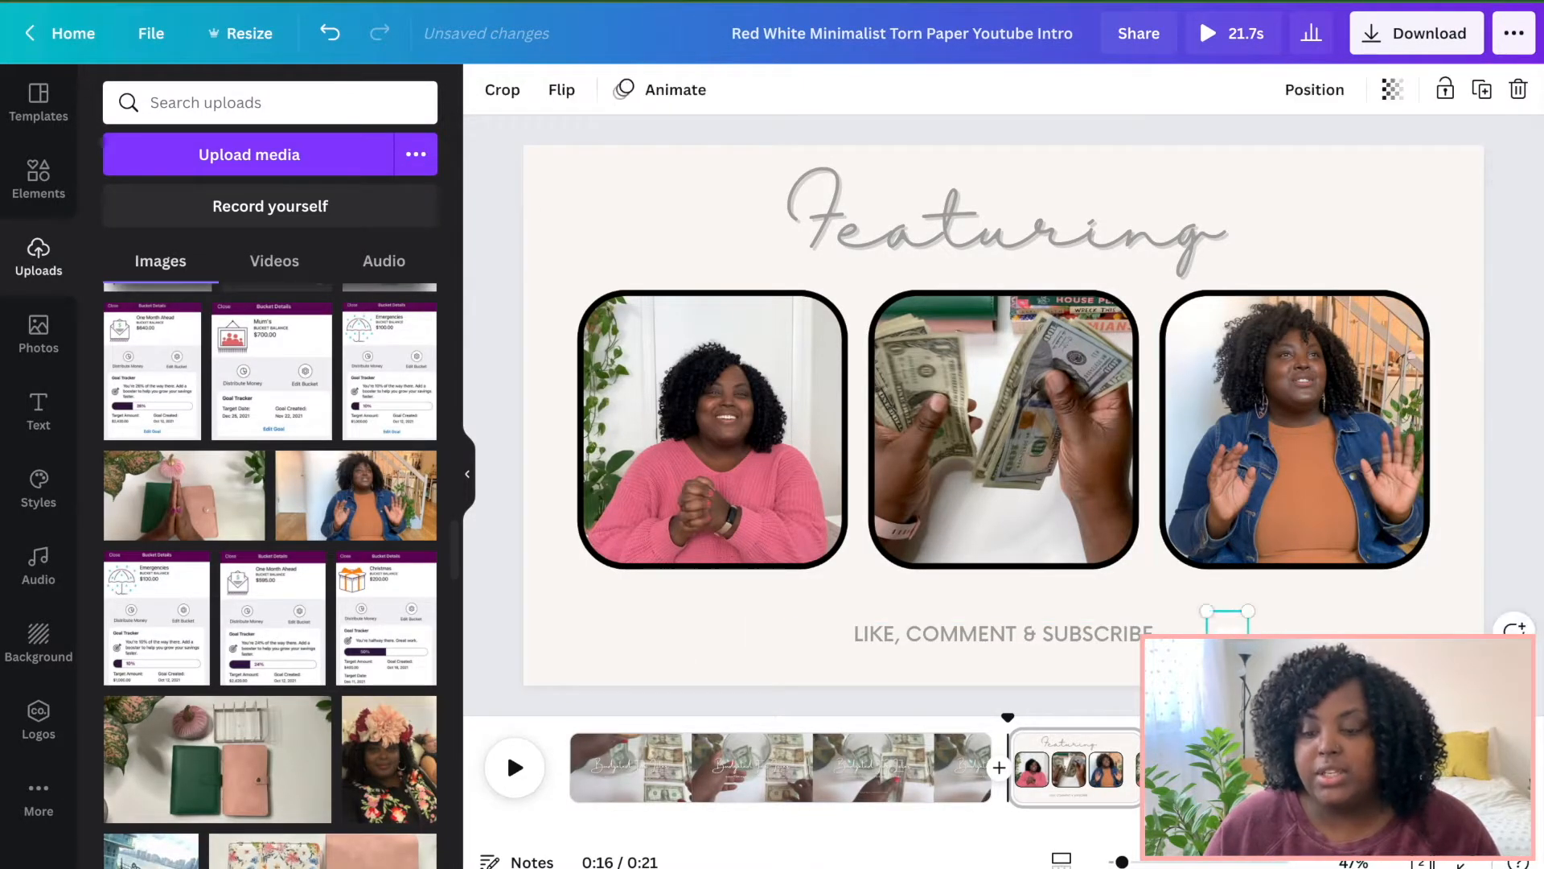
Search elements for animated arrows and place two black arrows on either side of the LIKE, COMMENT & SUBSCRIBE text.
{"action": "left_click", "coordinate": [43, 195]}
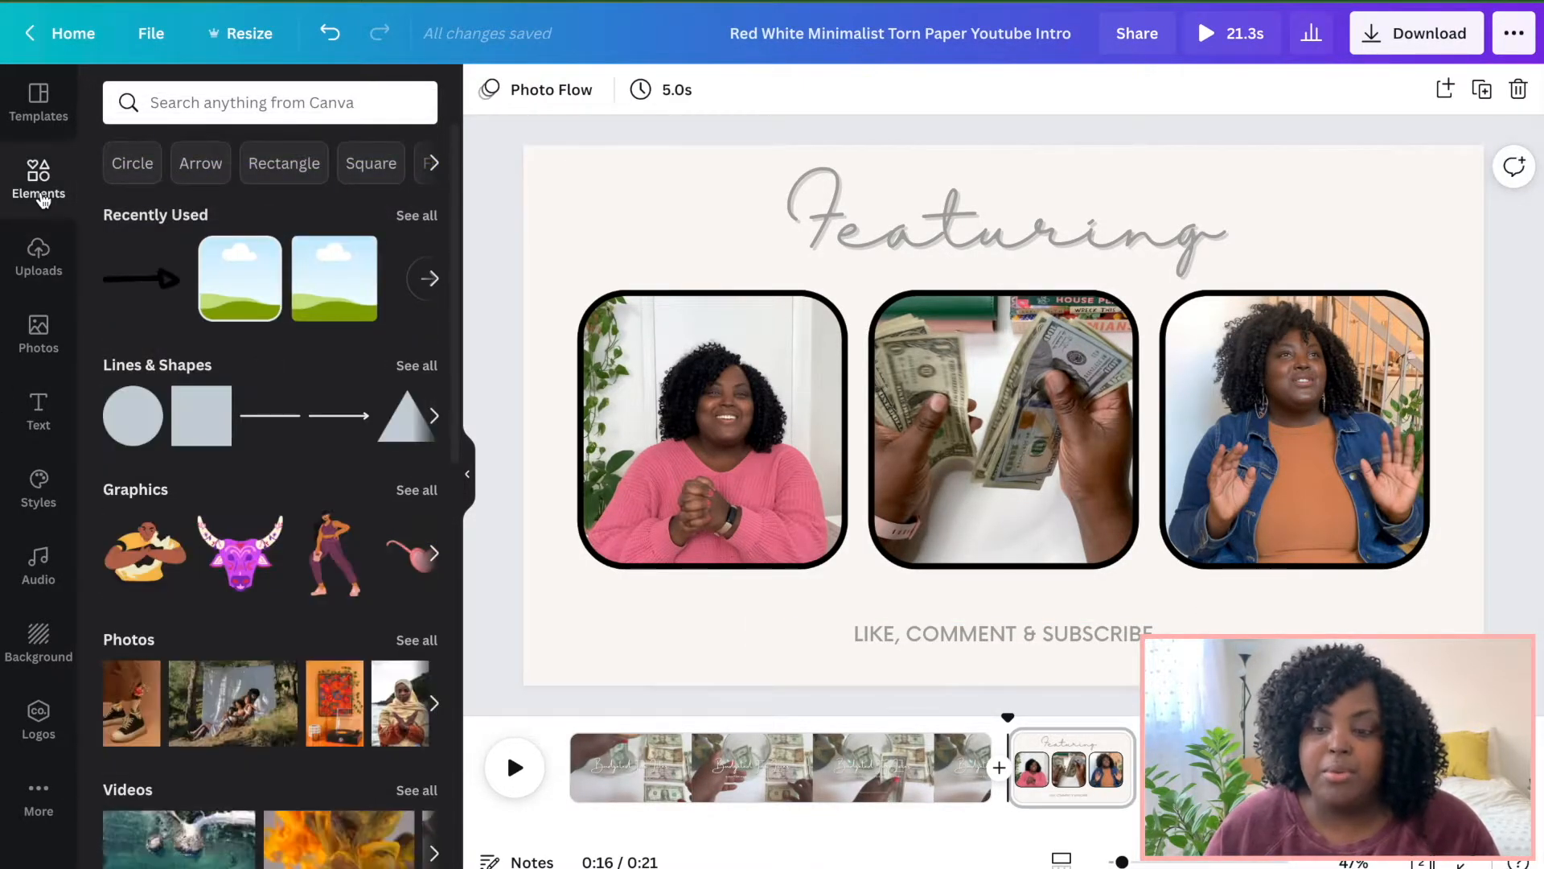
{"action": "left_click", "coordinate": [223, 109]}
{"action": "left_click", "coordinate": [167, 201]}
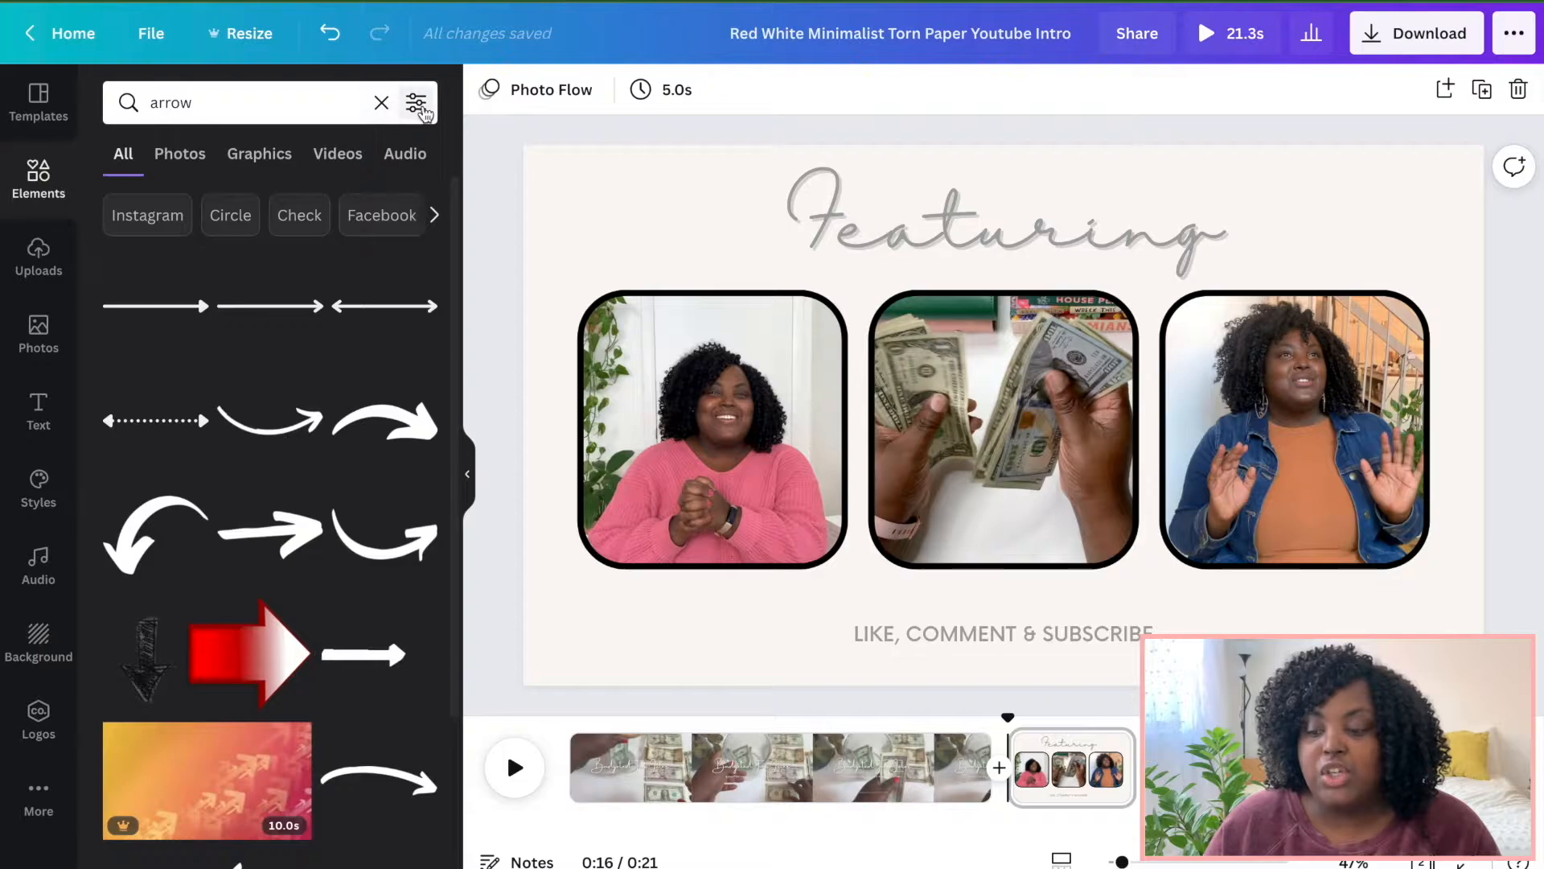
{"action": "left_click", "coordinate": [416, 104]}
{"action": "left_click", "coordinate": [296, 479]}
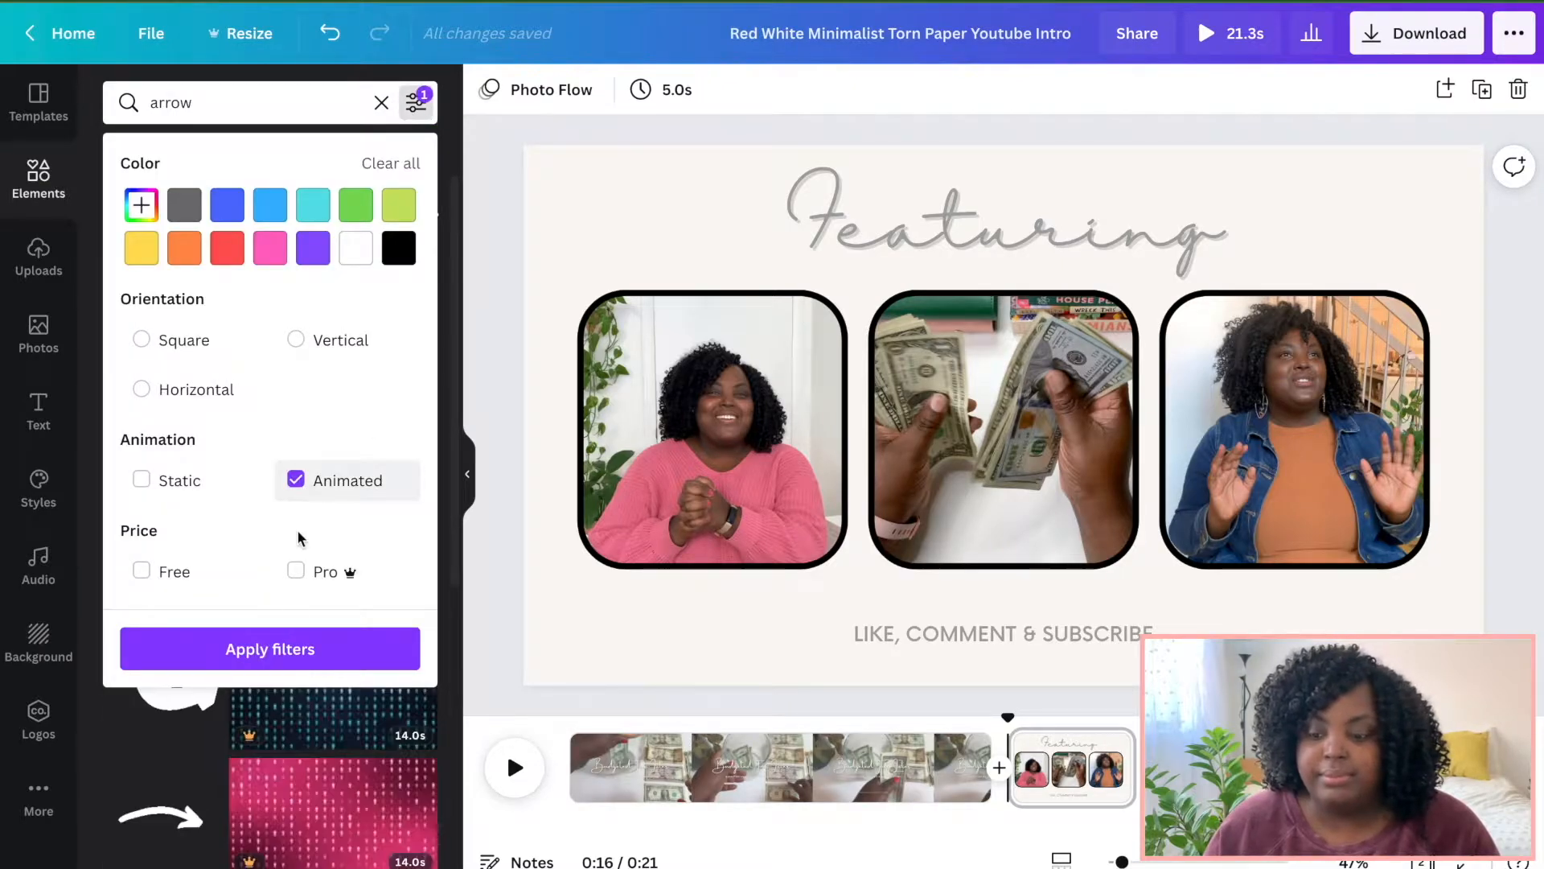
{"action": "left_click", "coordinate": [278, 648]}
{"action": "scroll", "coordinate": [147, 569], "scroll_direction": "down", "scroll_amount": 15}
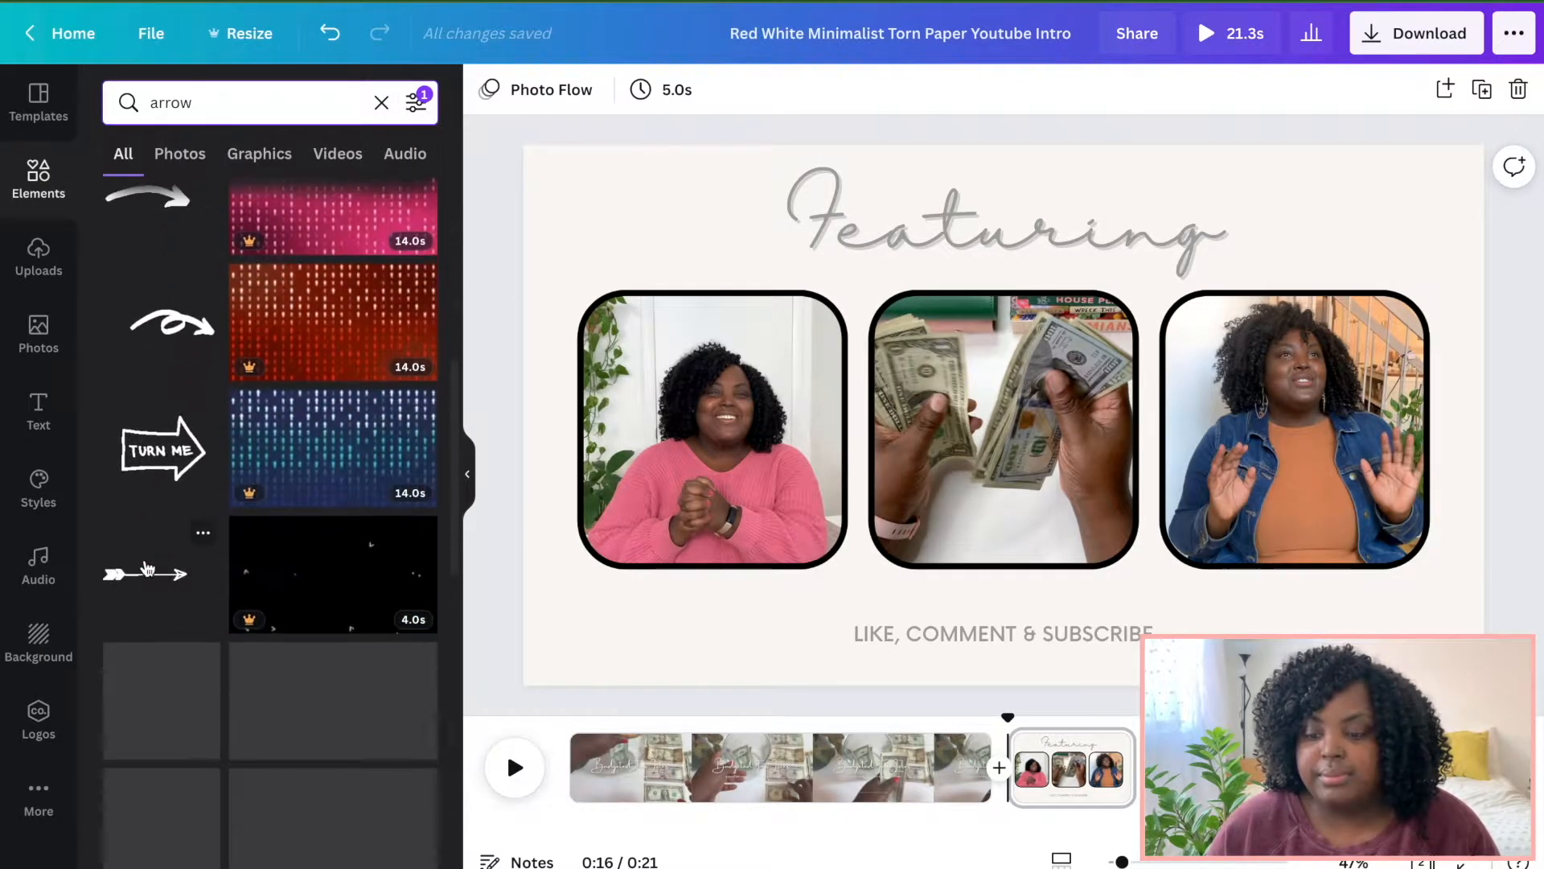
{"action": "scroll", "coordinate": [147, 569], "scroll_direction": "up", "scroll_amount": 15}
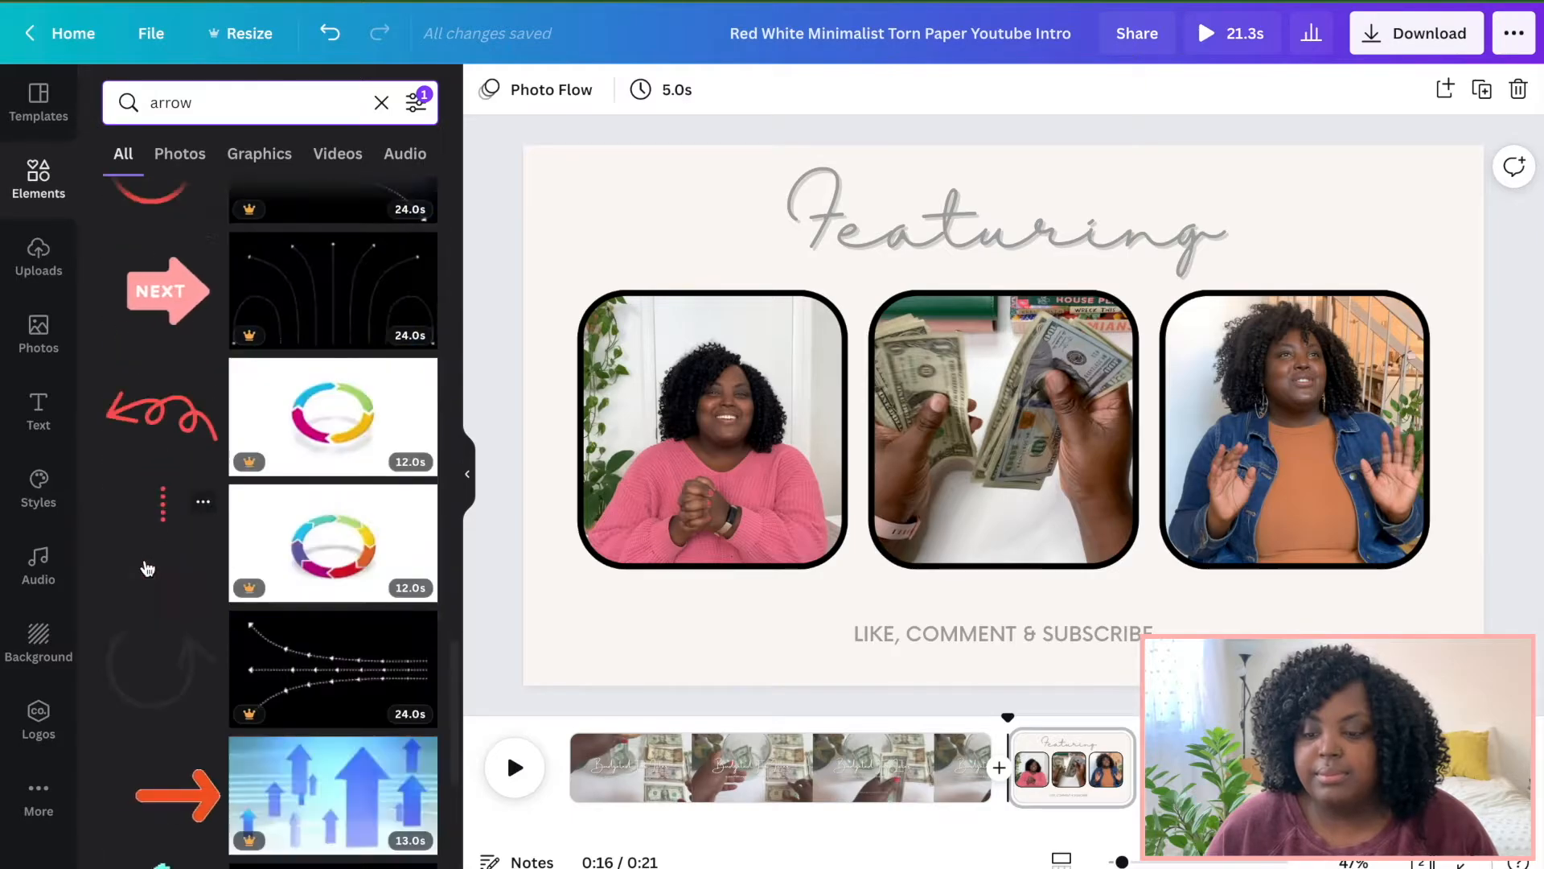
{"action": "left_click", "coordinate": [132, 434]}
{"action": "left_click_drag", "start_coordinate": [1410, 552], "coordinate": [822, 687]}
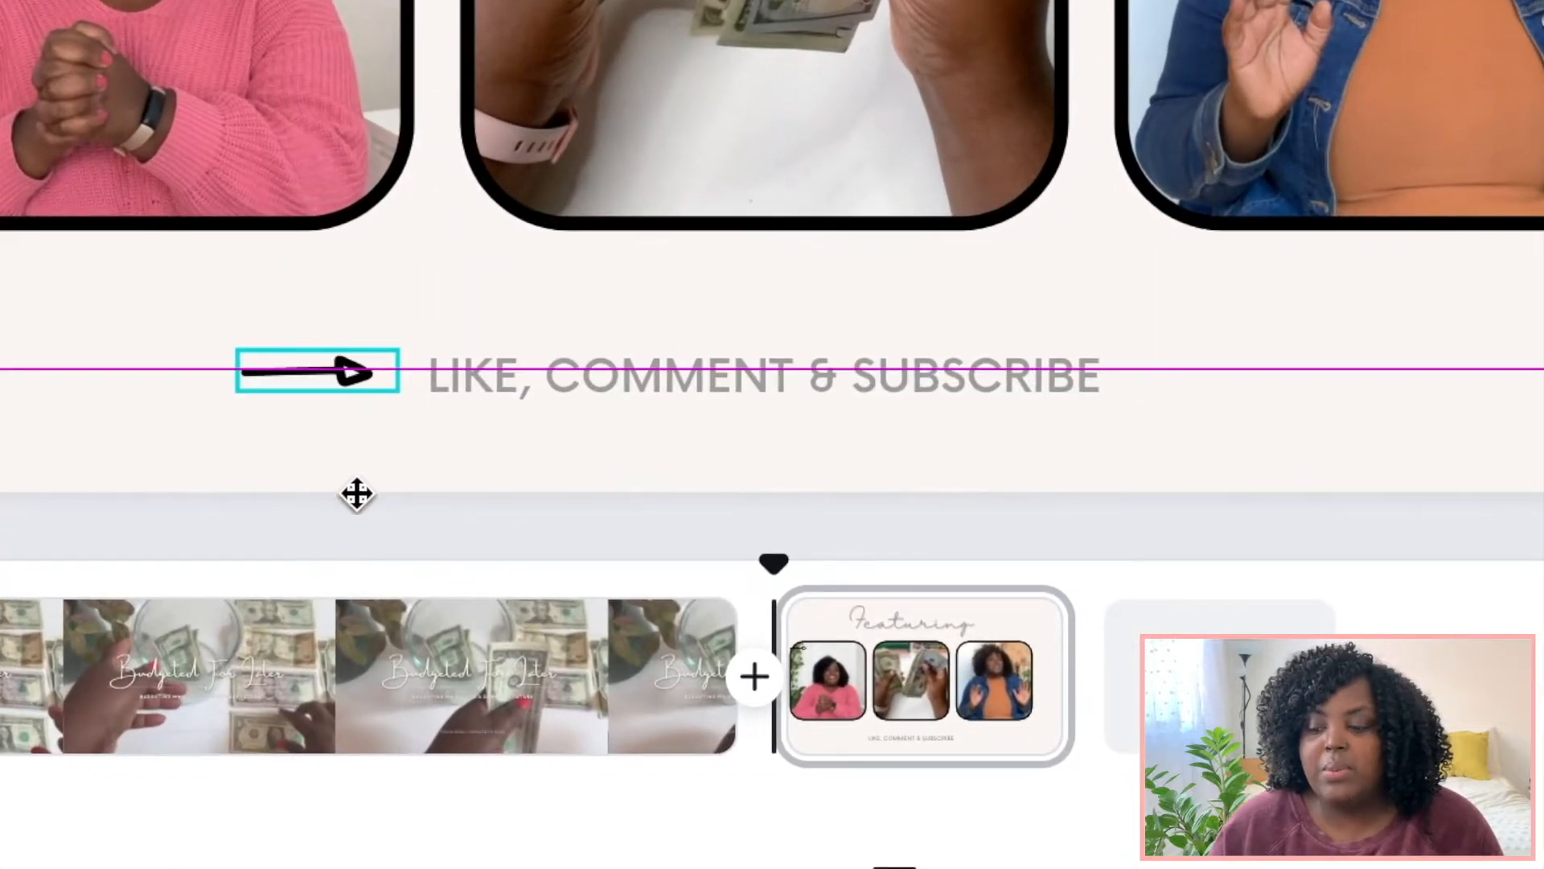
{"action": "left_click_drag", "start_coordinate": [356, 494], "coordinate": [1270, 501]}
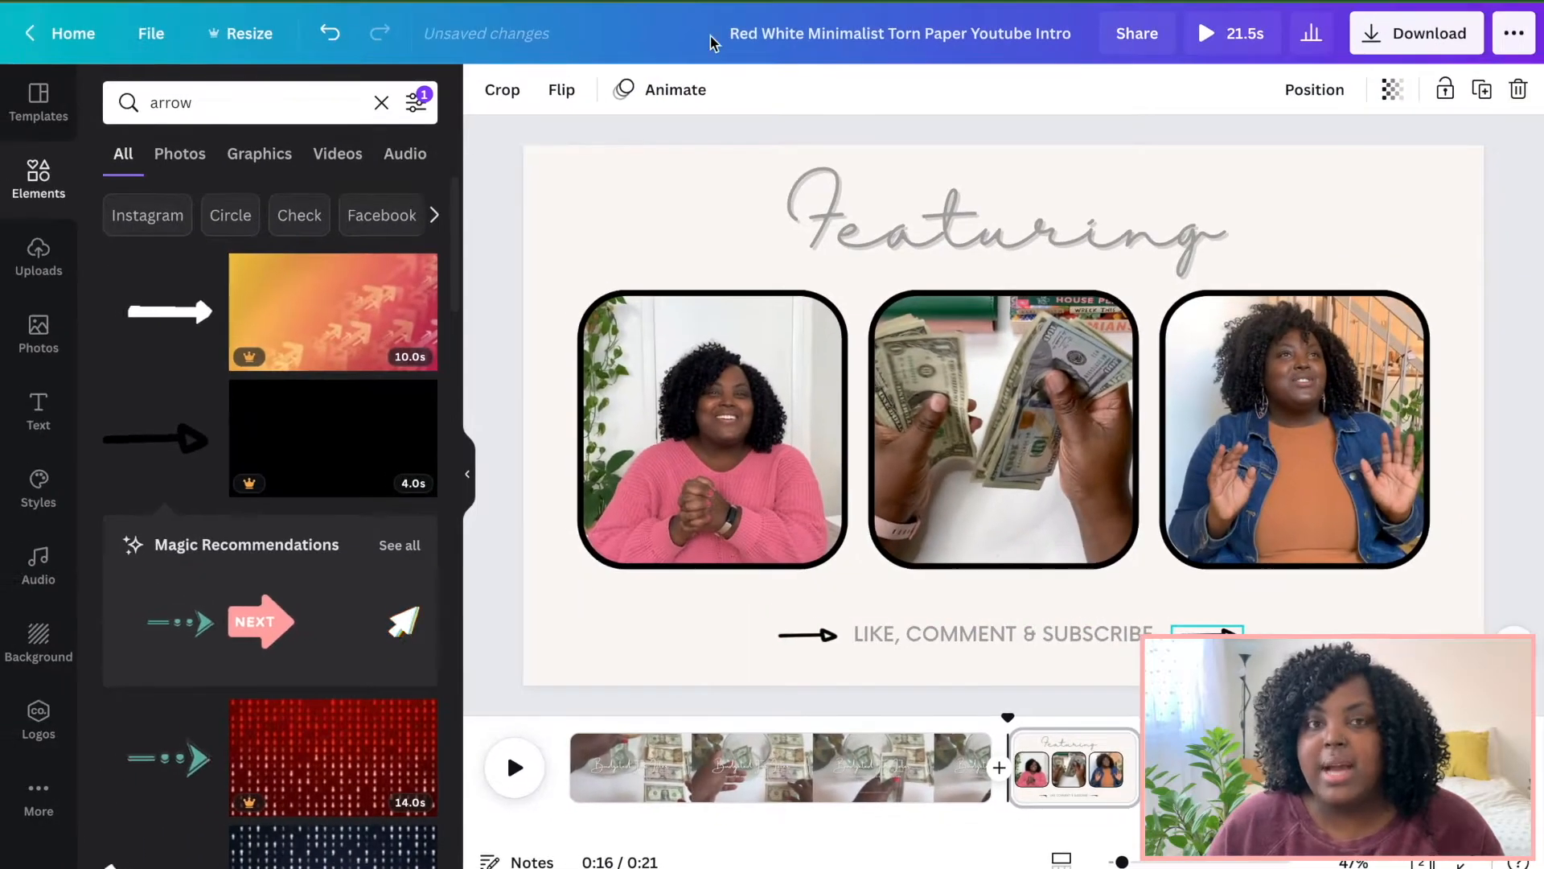
Flip the right-hand arrow horizontally so it points toward the text.
{"action": "left_click", "coordinate": [572, 91]}
{"action": "left_click", "coordinate": [593, 147]}
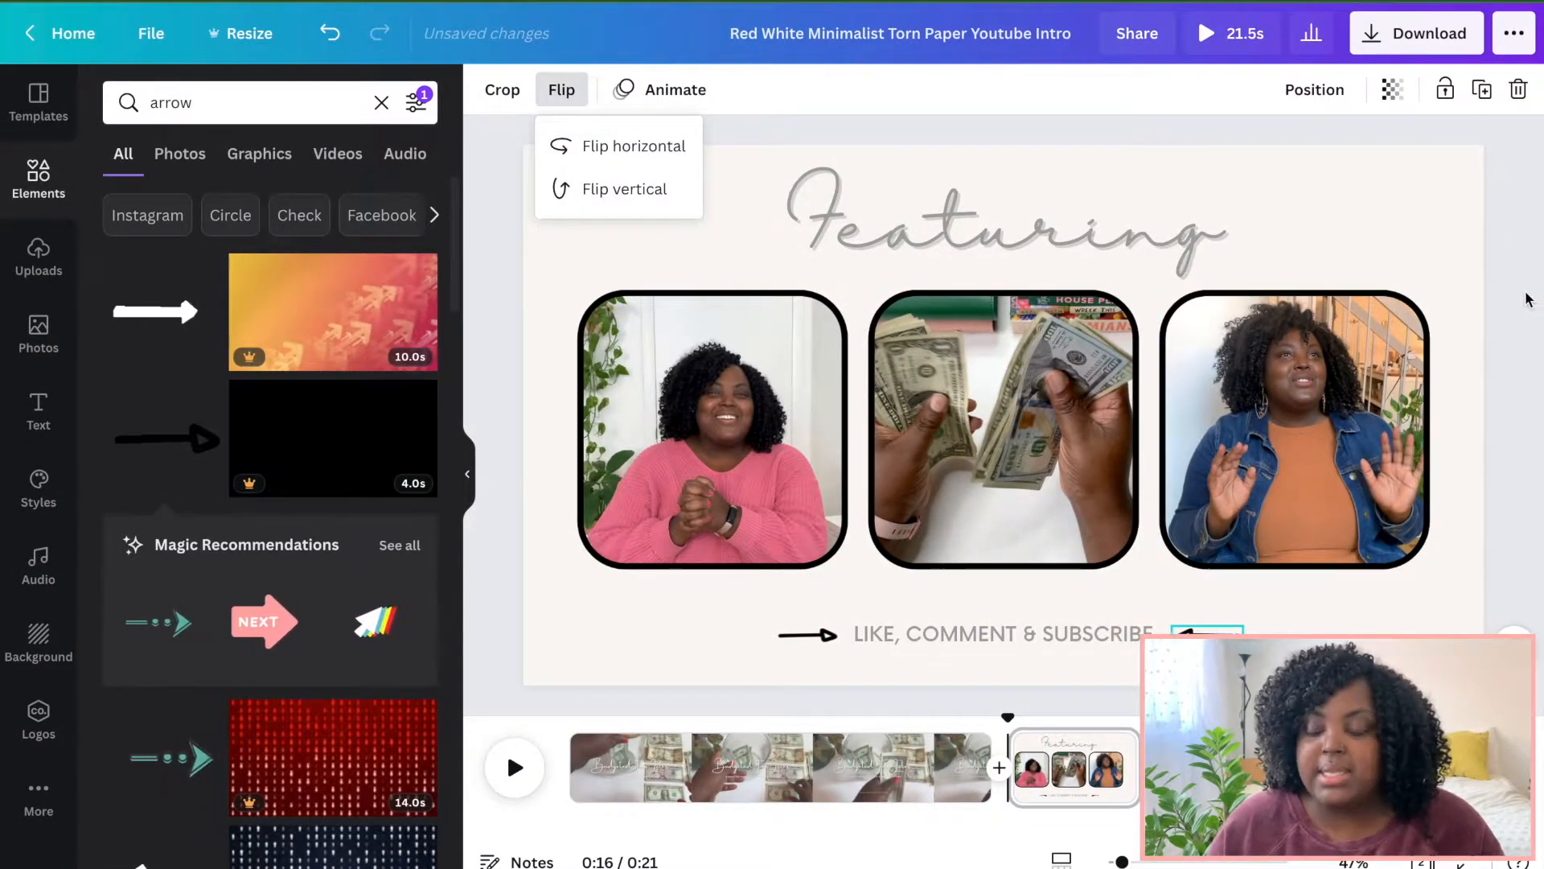
{"action": "left_click", "coordinate": [1525, 325]}
{"action": "left_click", "coordinate": [1525, 325]}
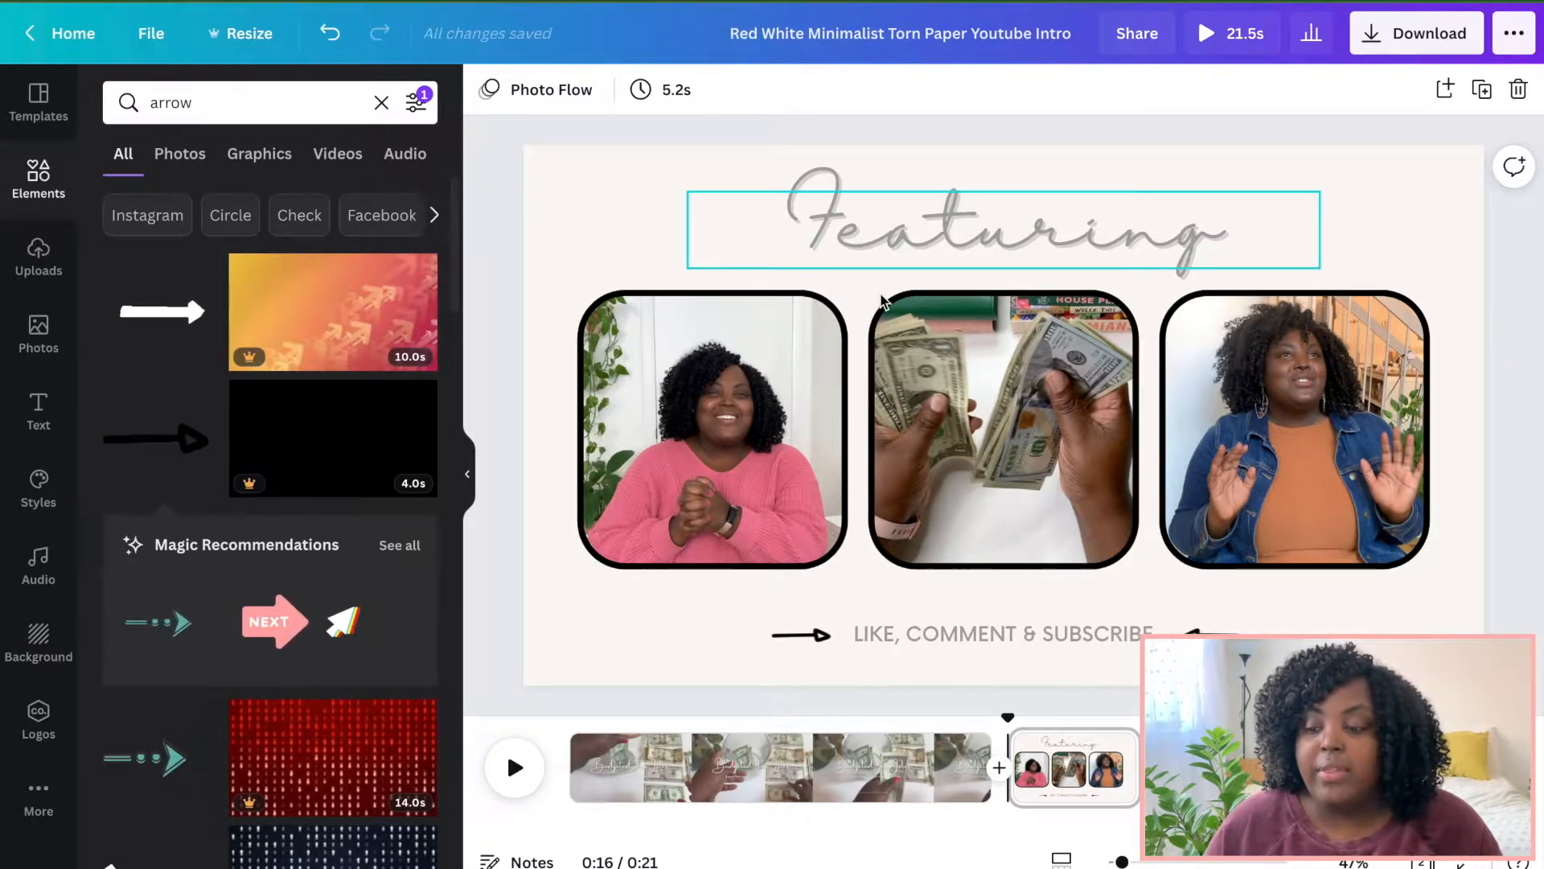
Set the first photo frame's border colour to #5A6454.
{"action": "left_click", "coordinate": [641, 460]}
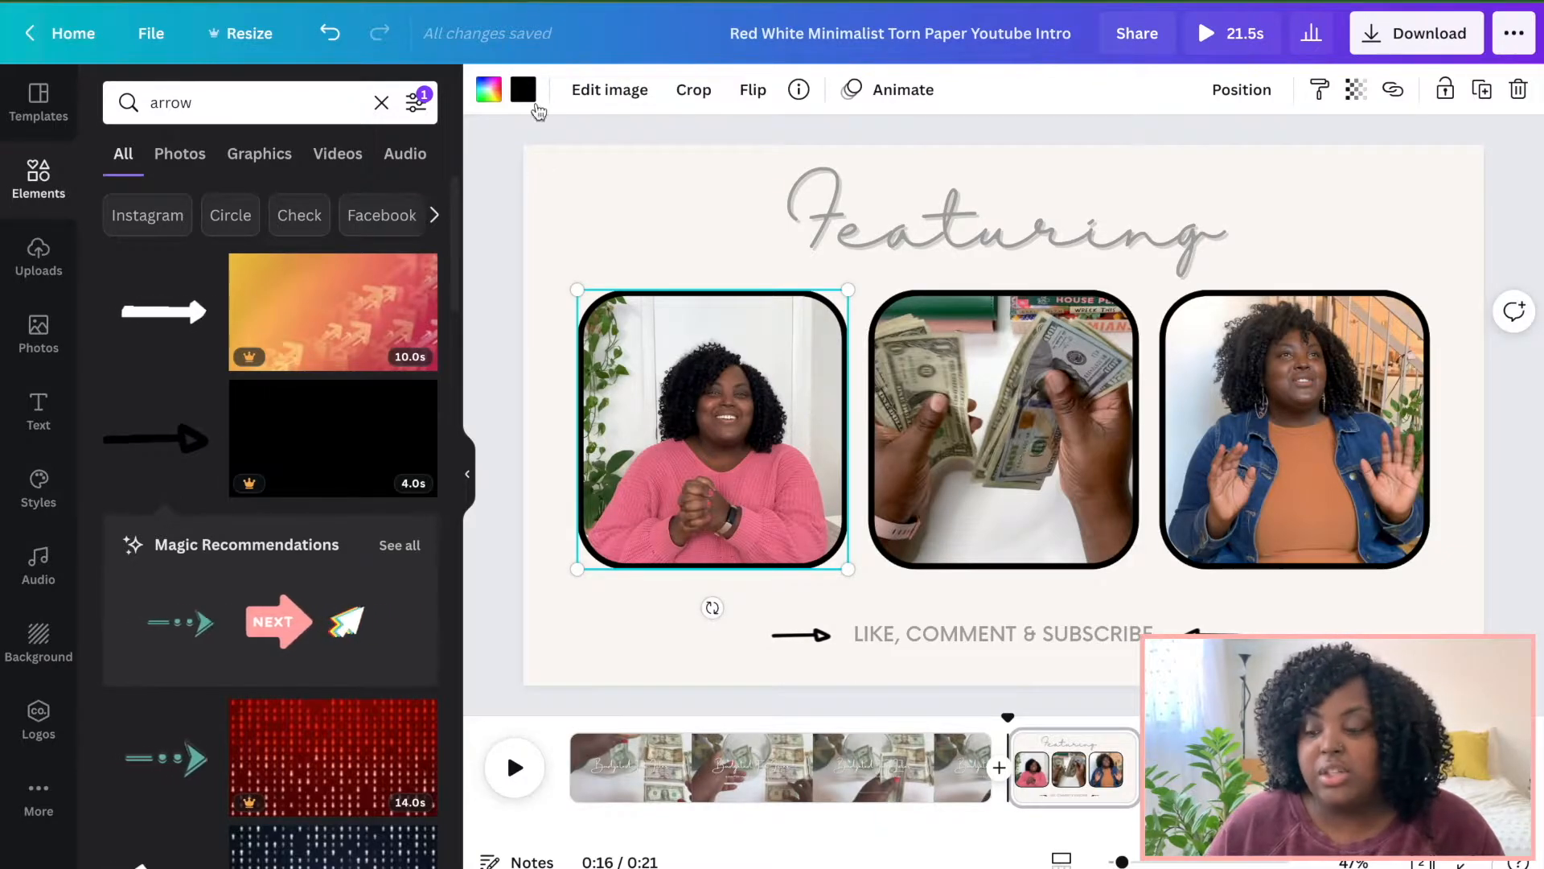
{"action": "left_click", "coordinate": [524, 91]}
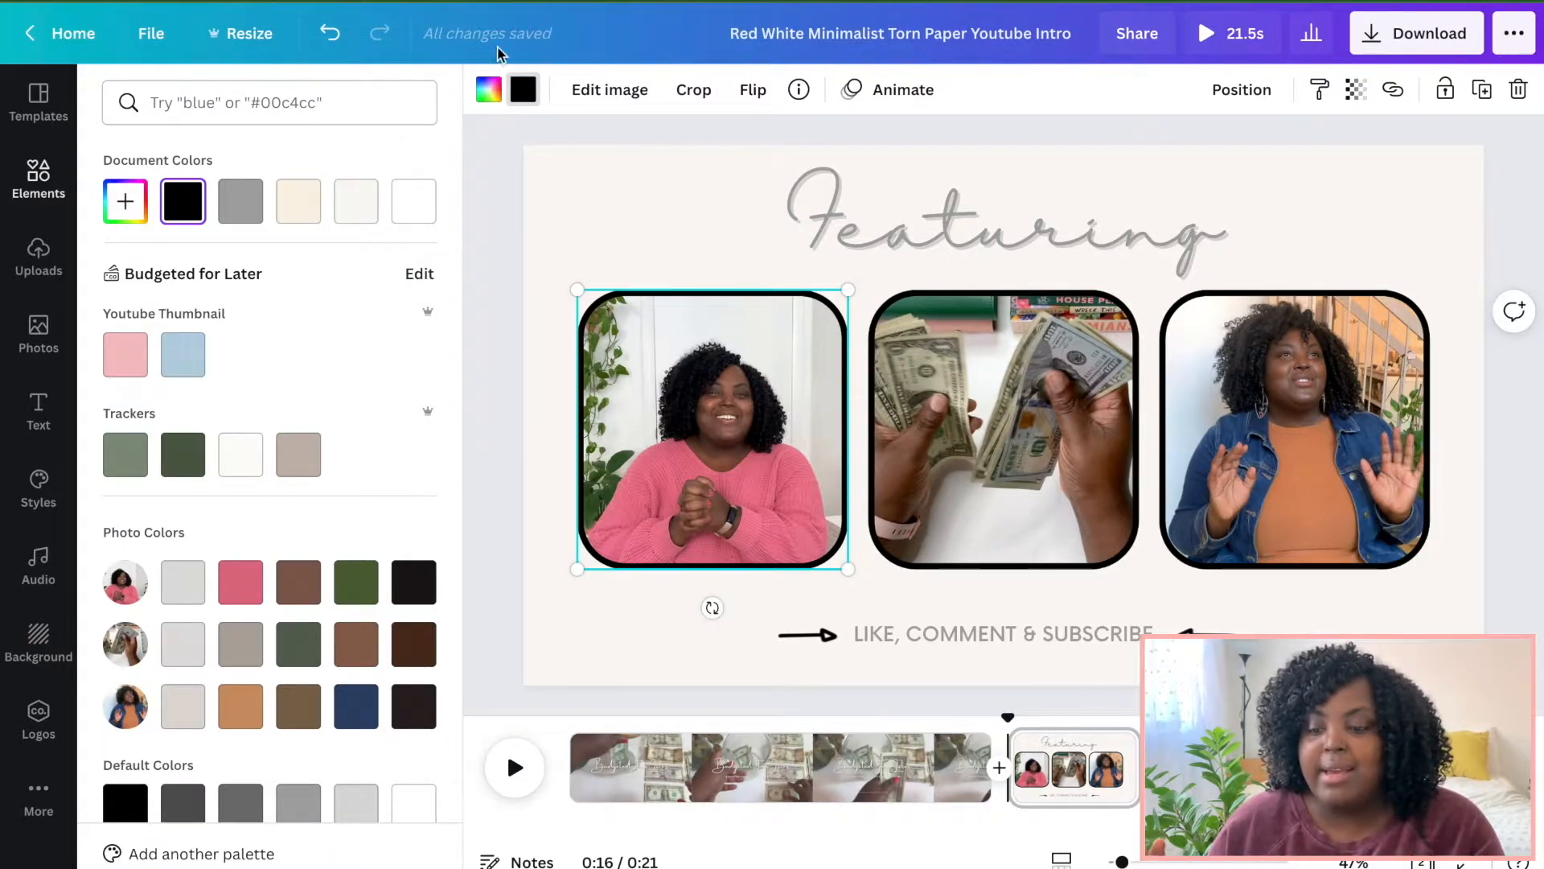
{"action": "left_click", "coordinate": [126, 200]}
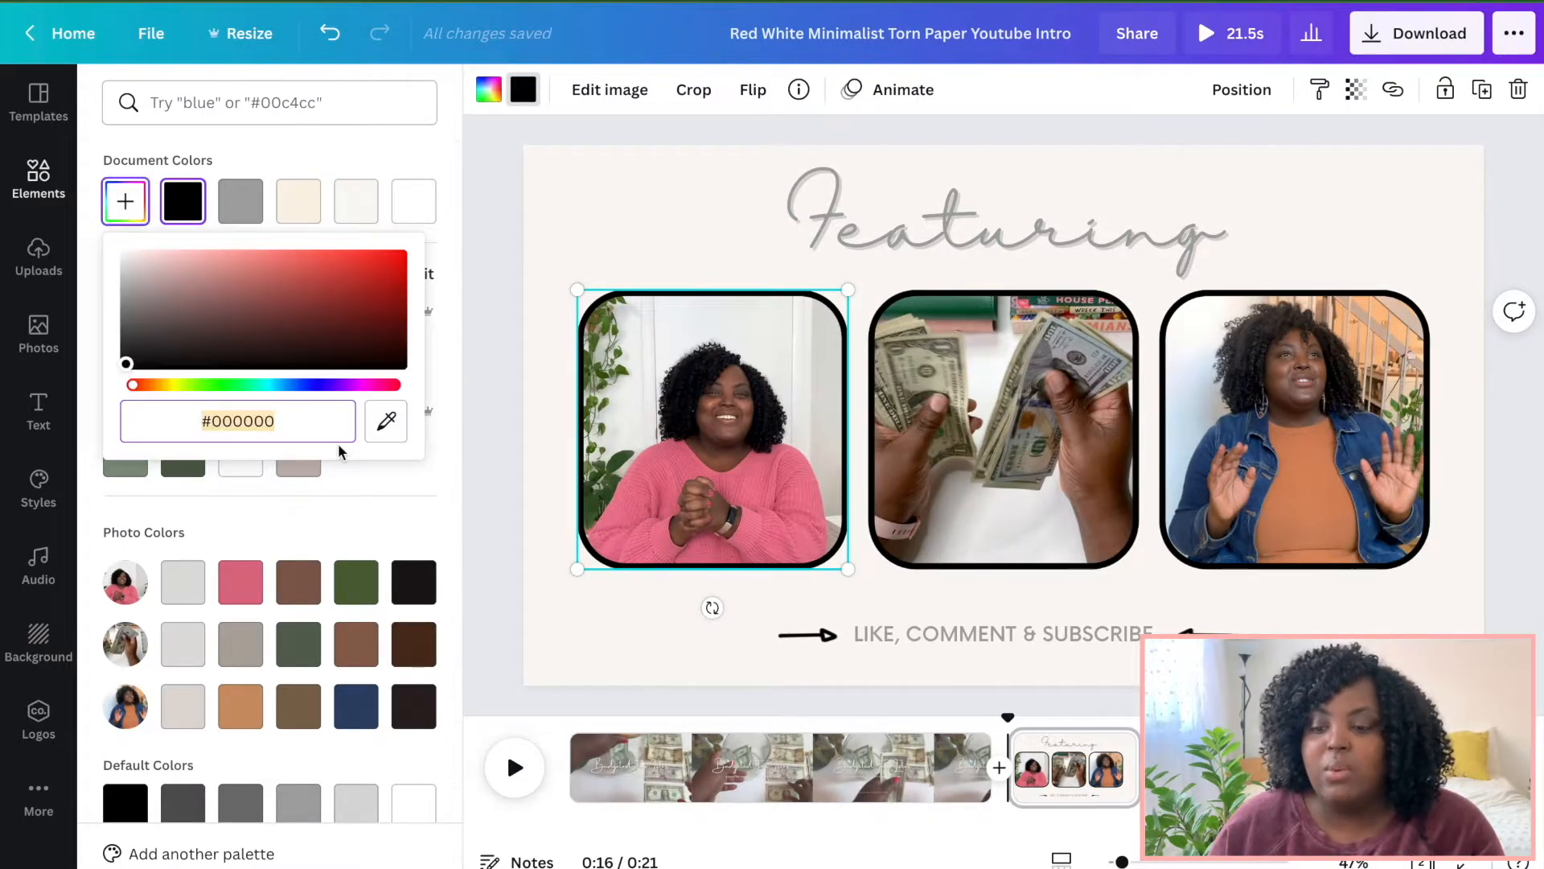
{"action": "type", "text": "#5A6454"}
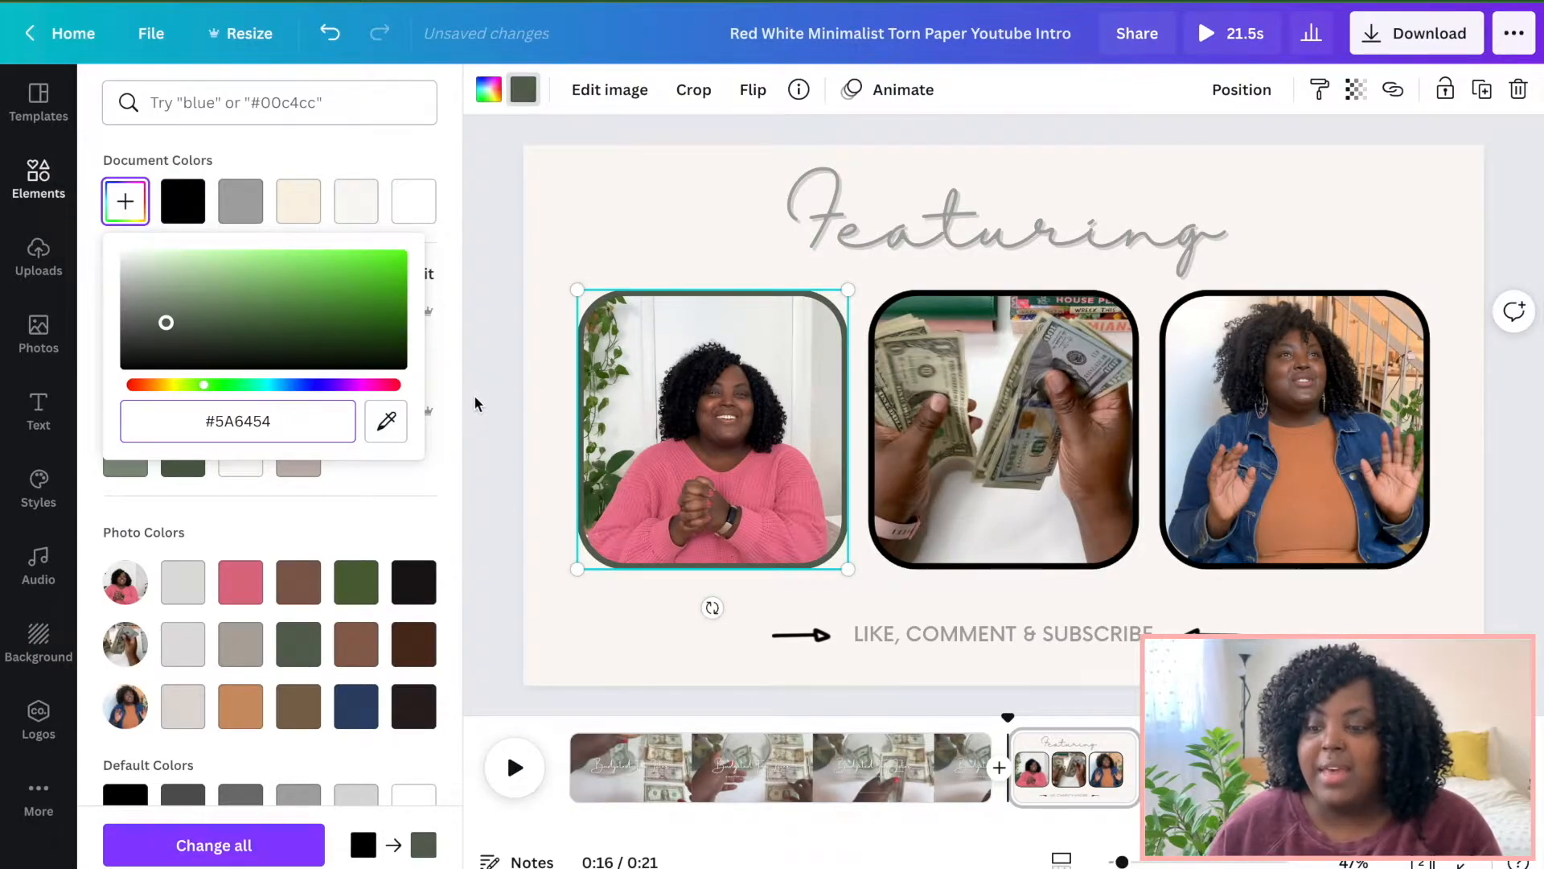
Apply the same dark green border colour to the second and third photo frames.
{"action": "left_click", "coordinate": [1003, 428]}
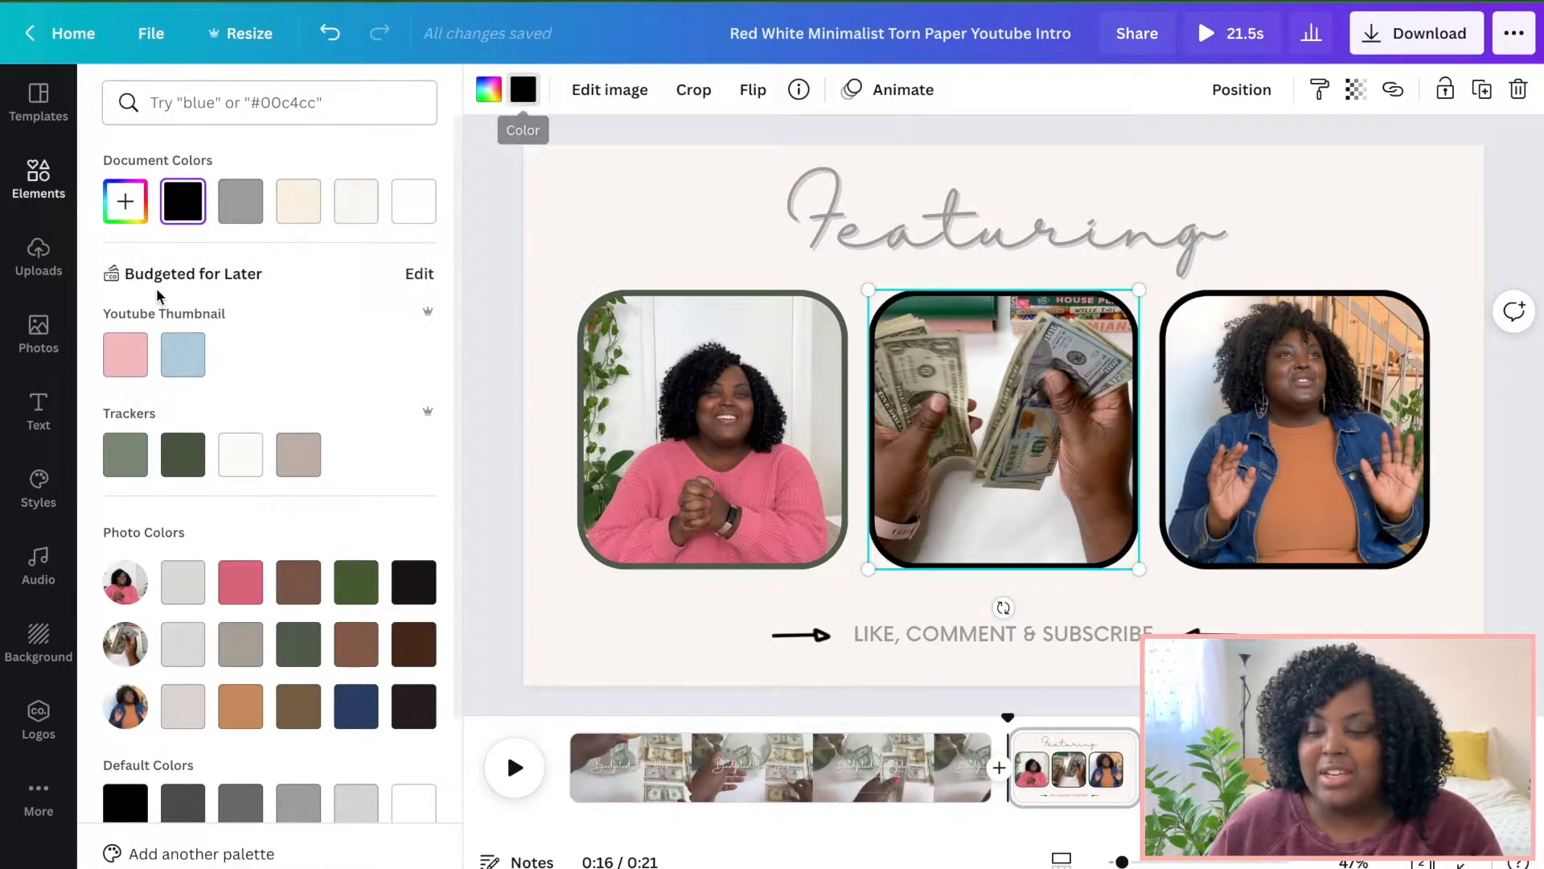
{"action": "left_click", "coordinate": [643, 420]}
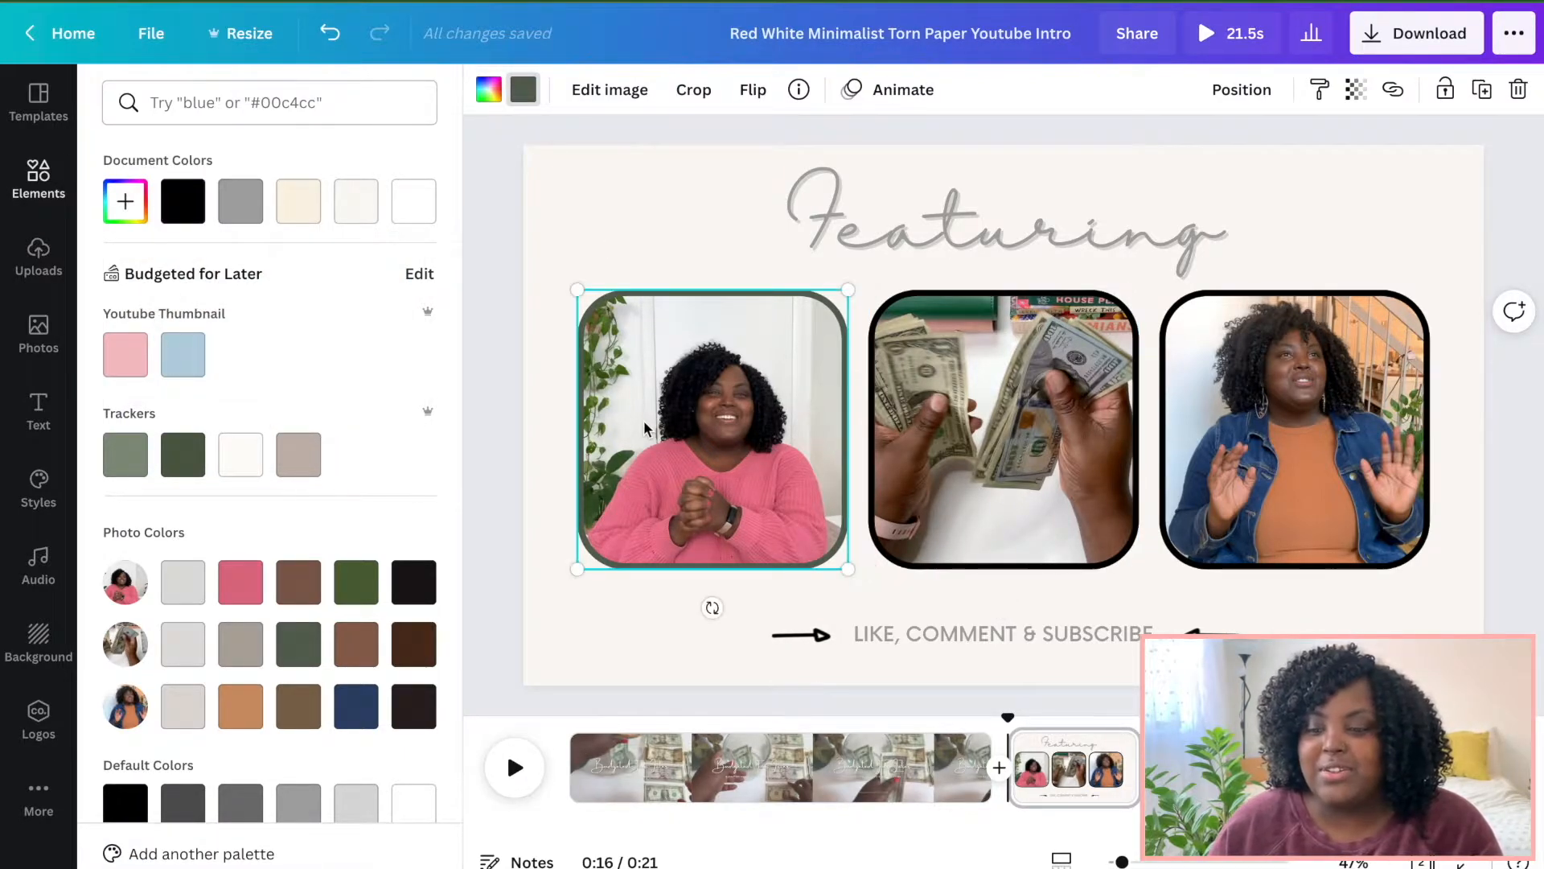
{"action": "left_click", "coordinate": [1038, 461]}
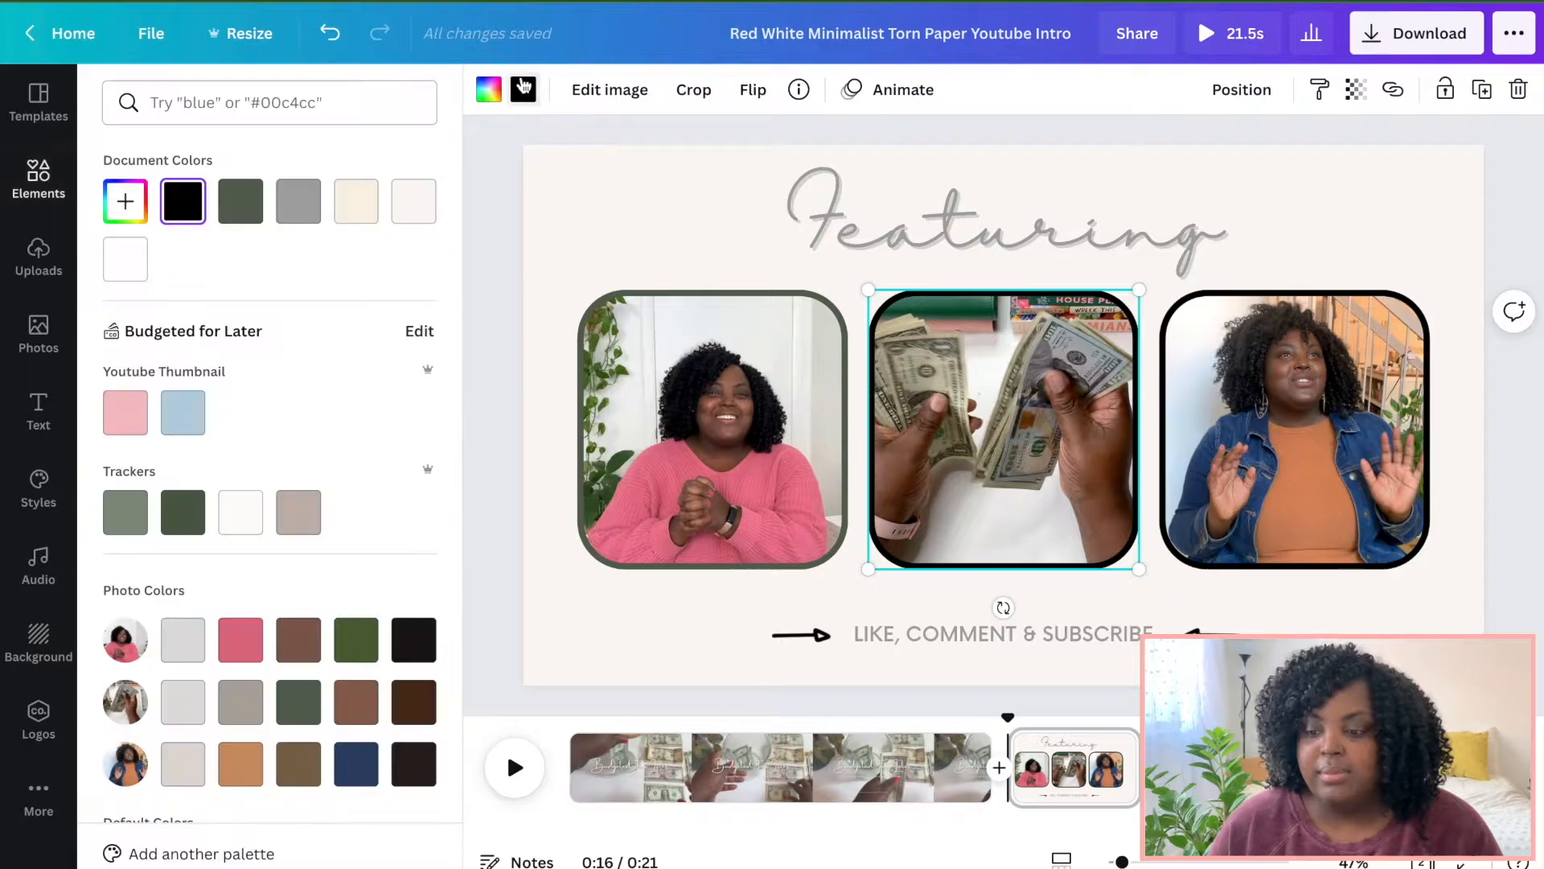
{"action": "left_click", "coordinate": [240, 201]}
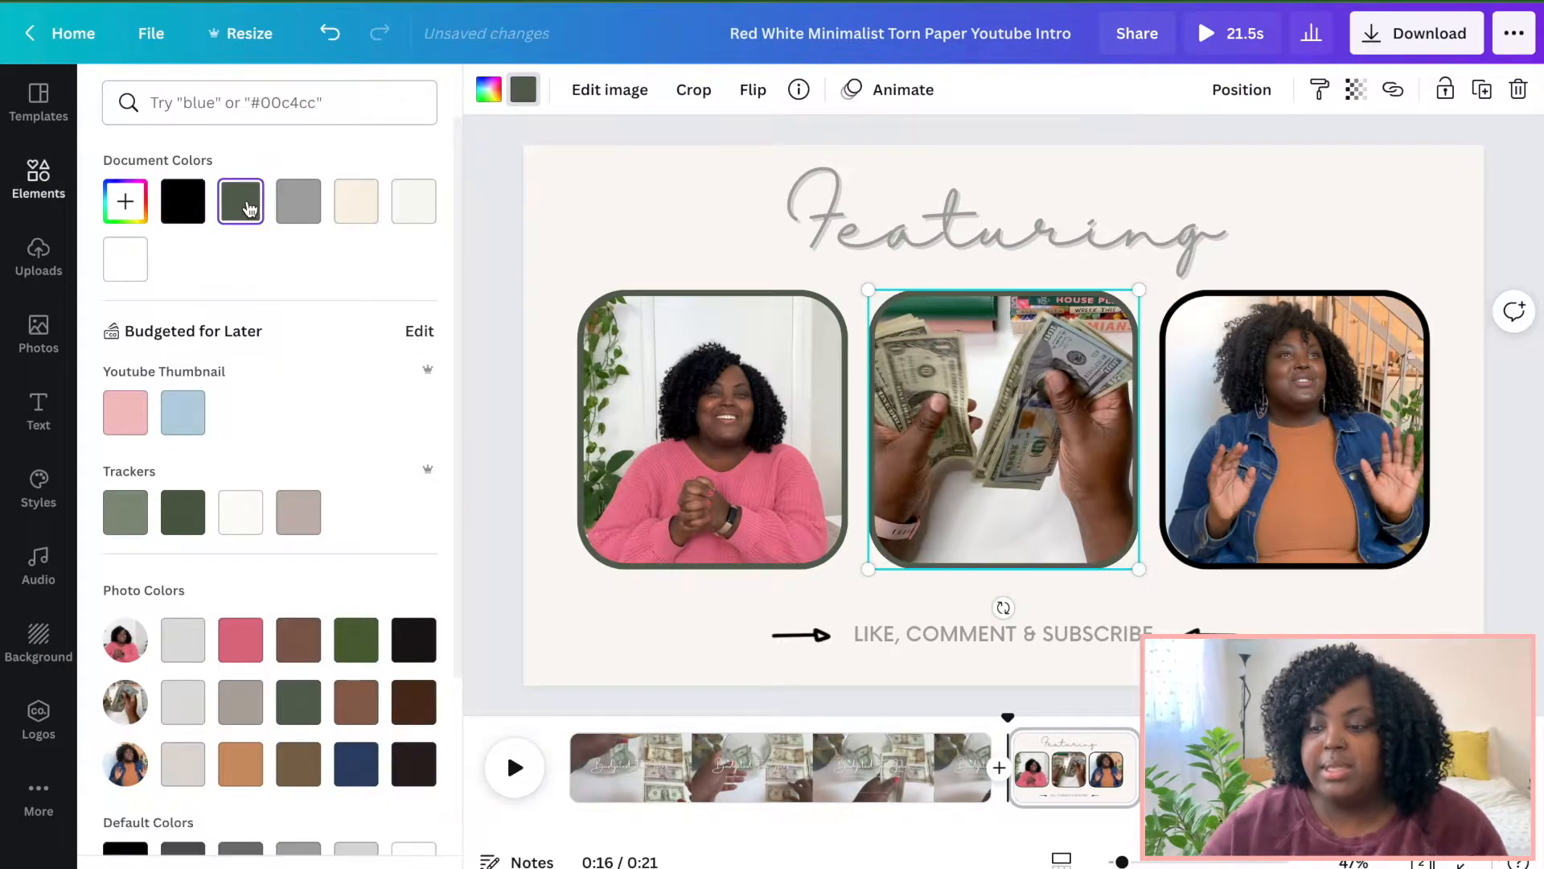
{"action": "left_click", "coordinate": [1161, 448]}
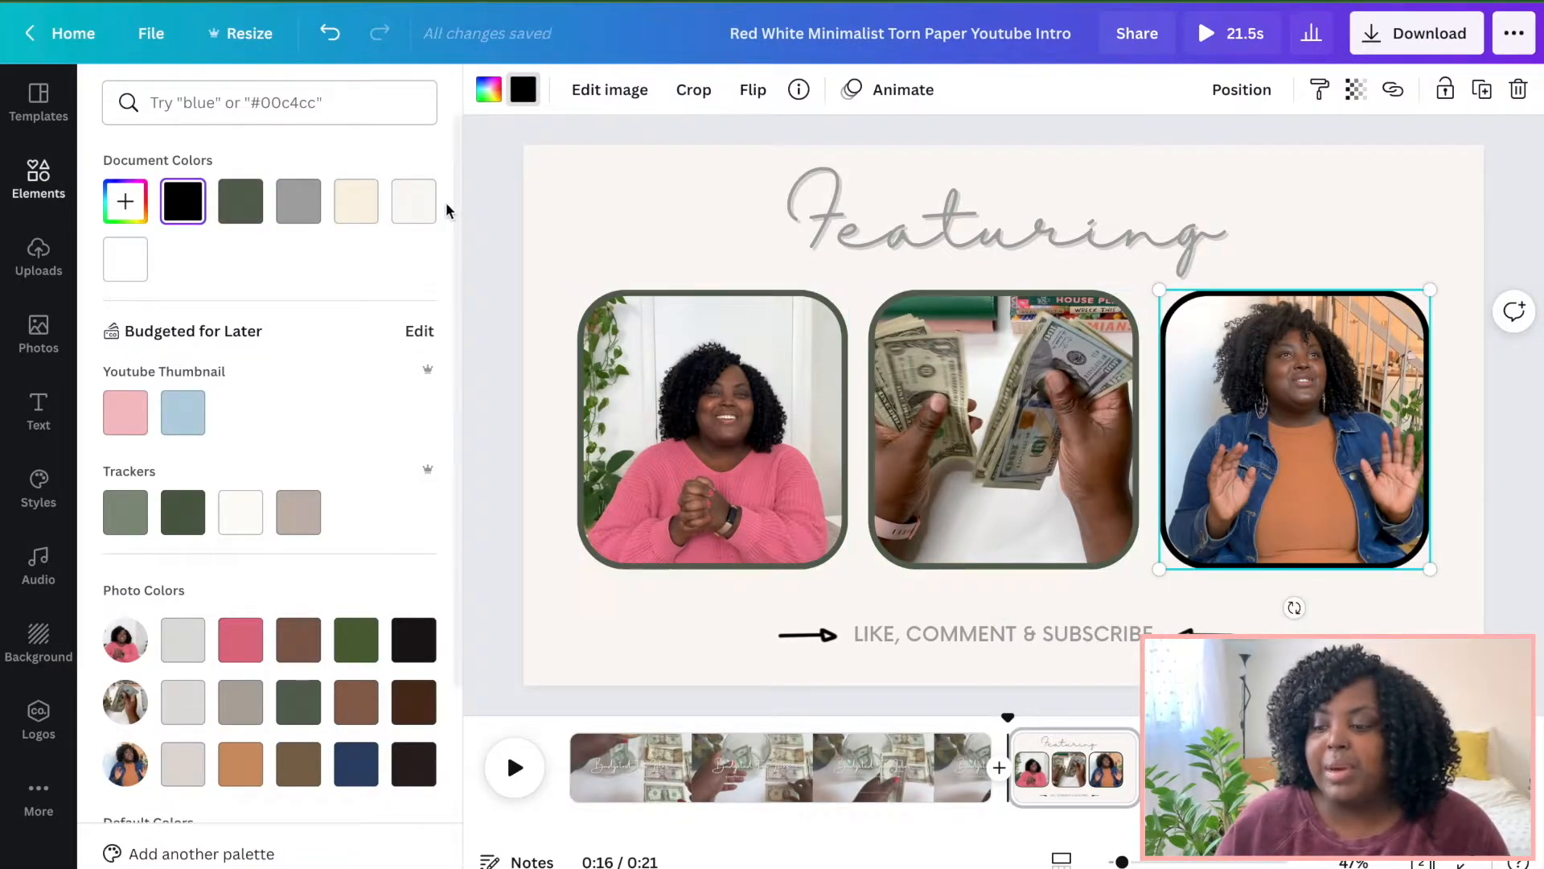
{"action": "left_click", "coordinate": [240, 201]}
{"action": "left_click", "coordinate": [664, 410]}
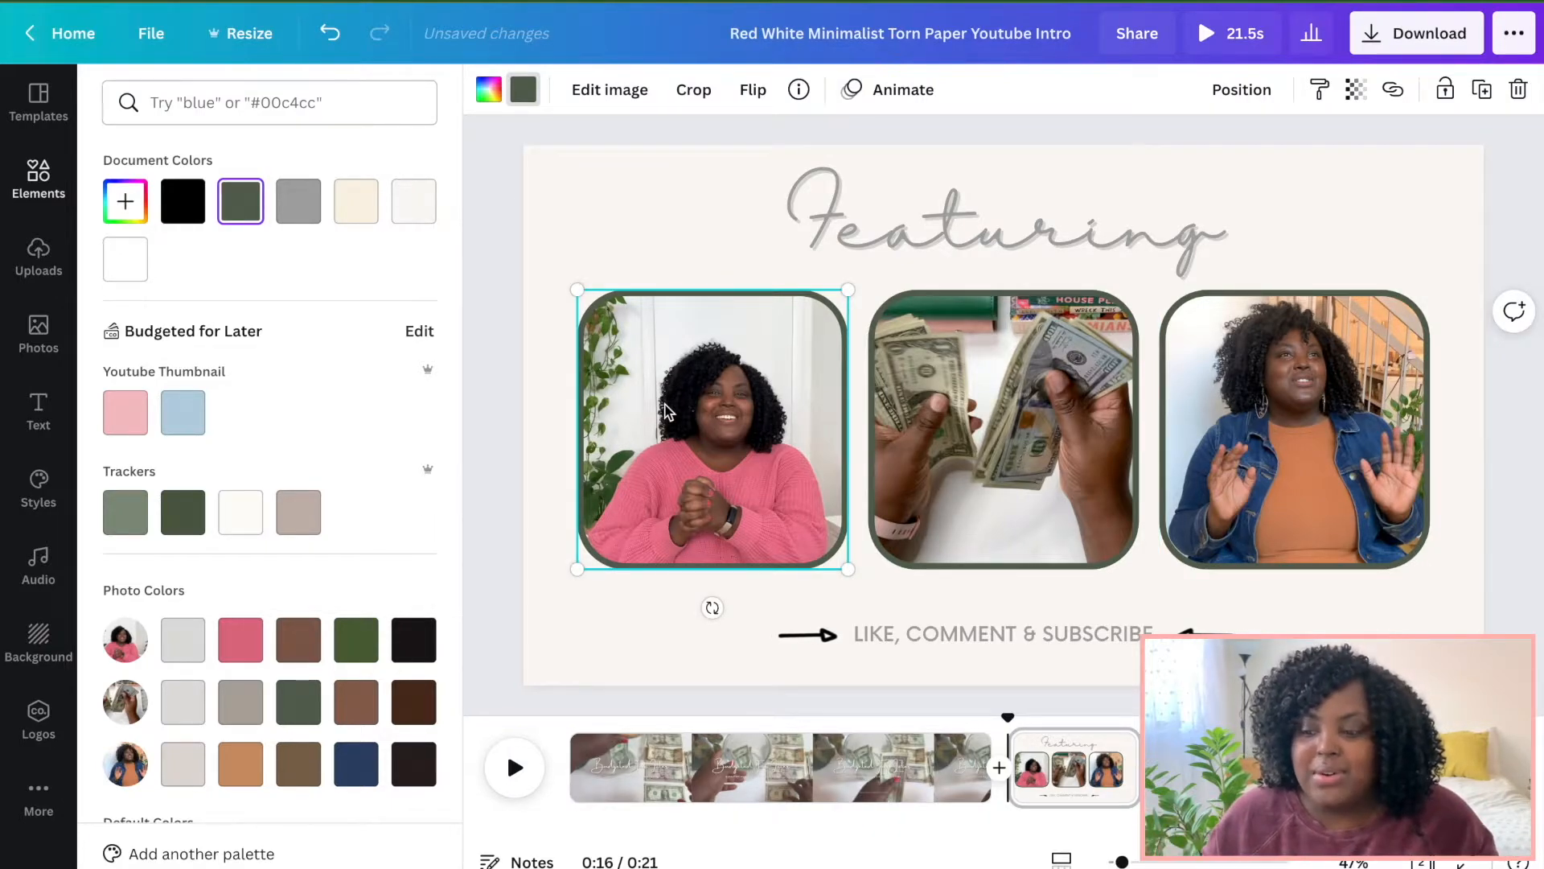
Duplicate the first photo frame, move the copy down and remove its photo.
{"action": "right_click", "coordinate": [664, 410]}
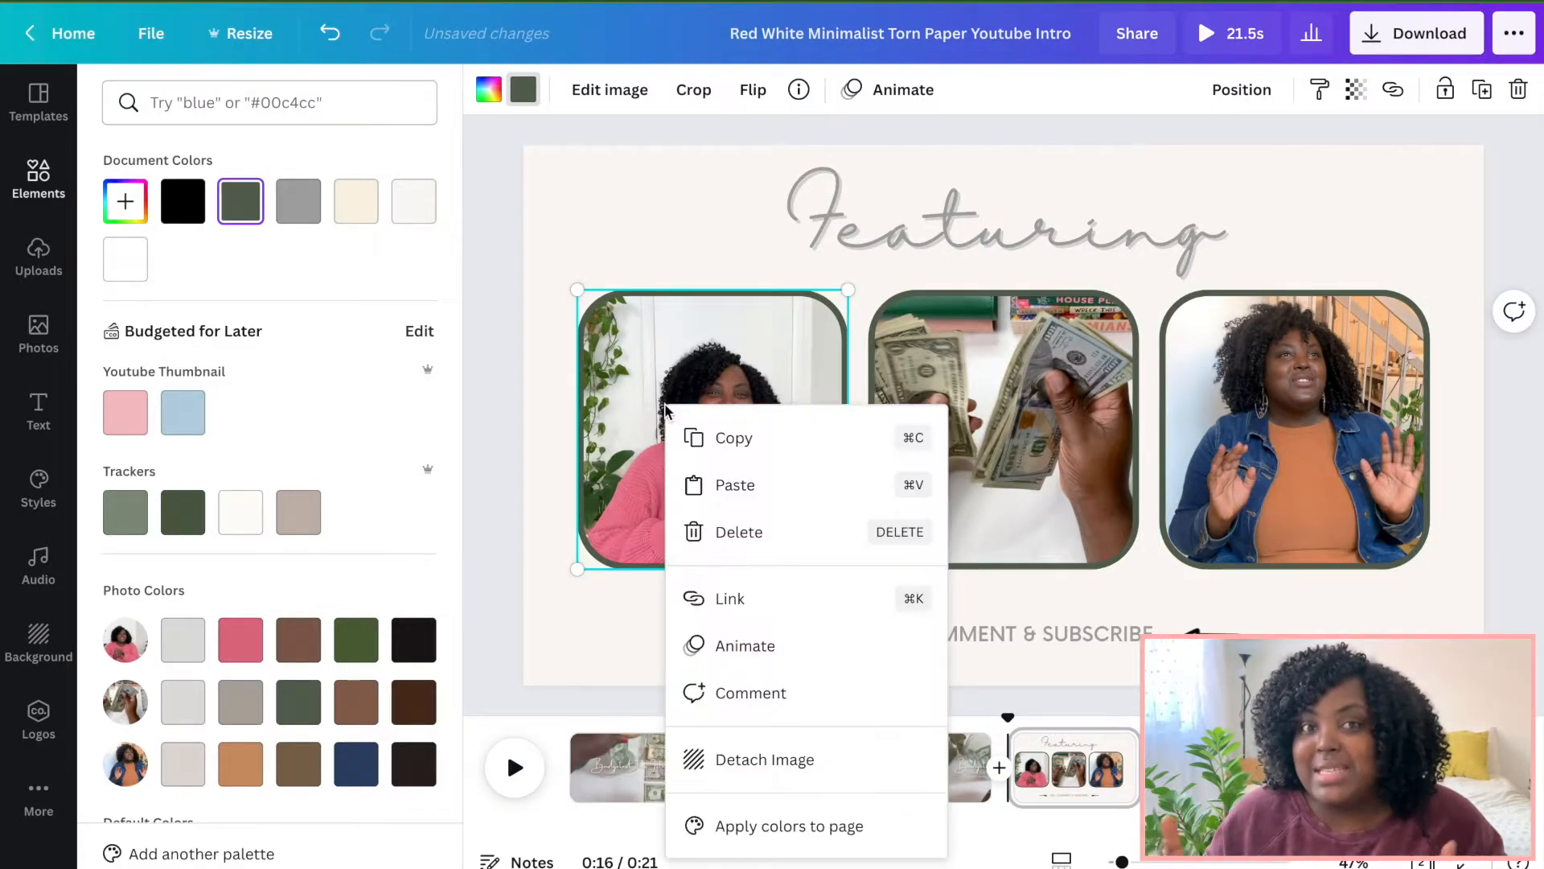
{"action": "left_click", "coordinate": [732, 439]}
{"action": "right_click", "coordinate": [755, 587]}
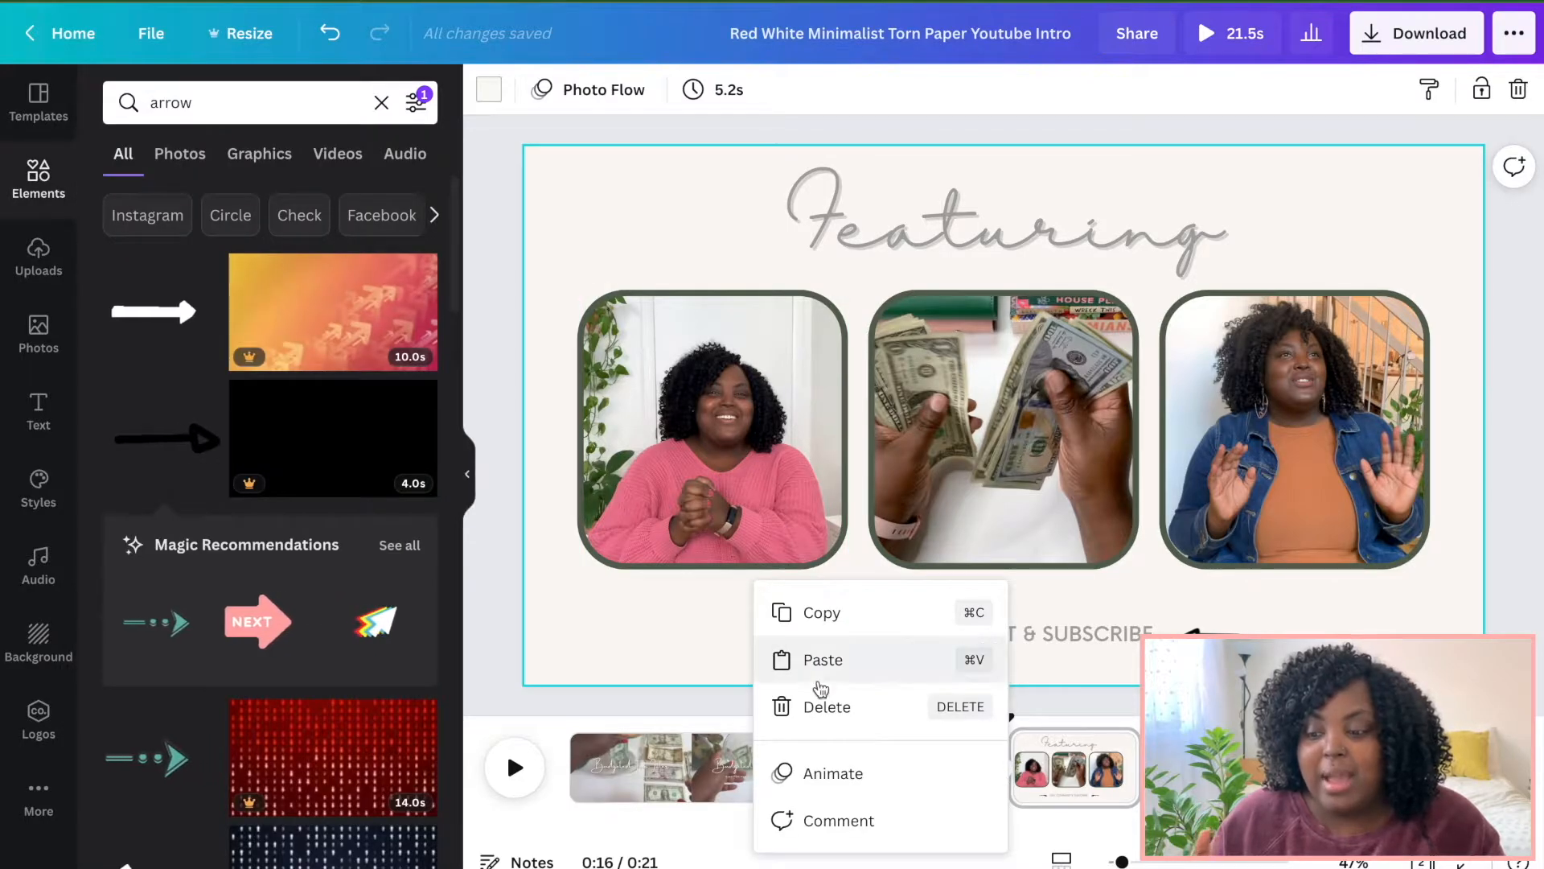
{"action": "left_click", "coordinate": [817, 658]}
{"action": "left_click_drag", "start_coordinate": [737, 427], "coordinate": [702, 527]}
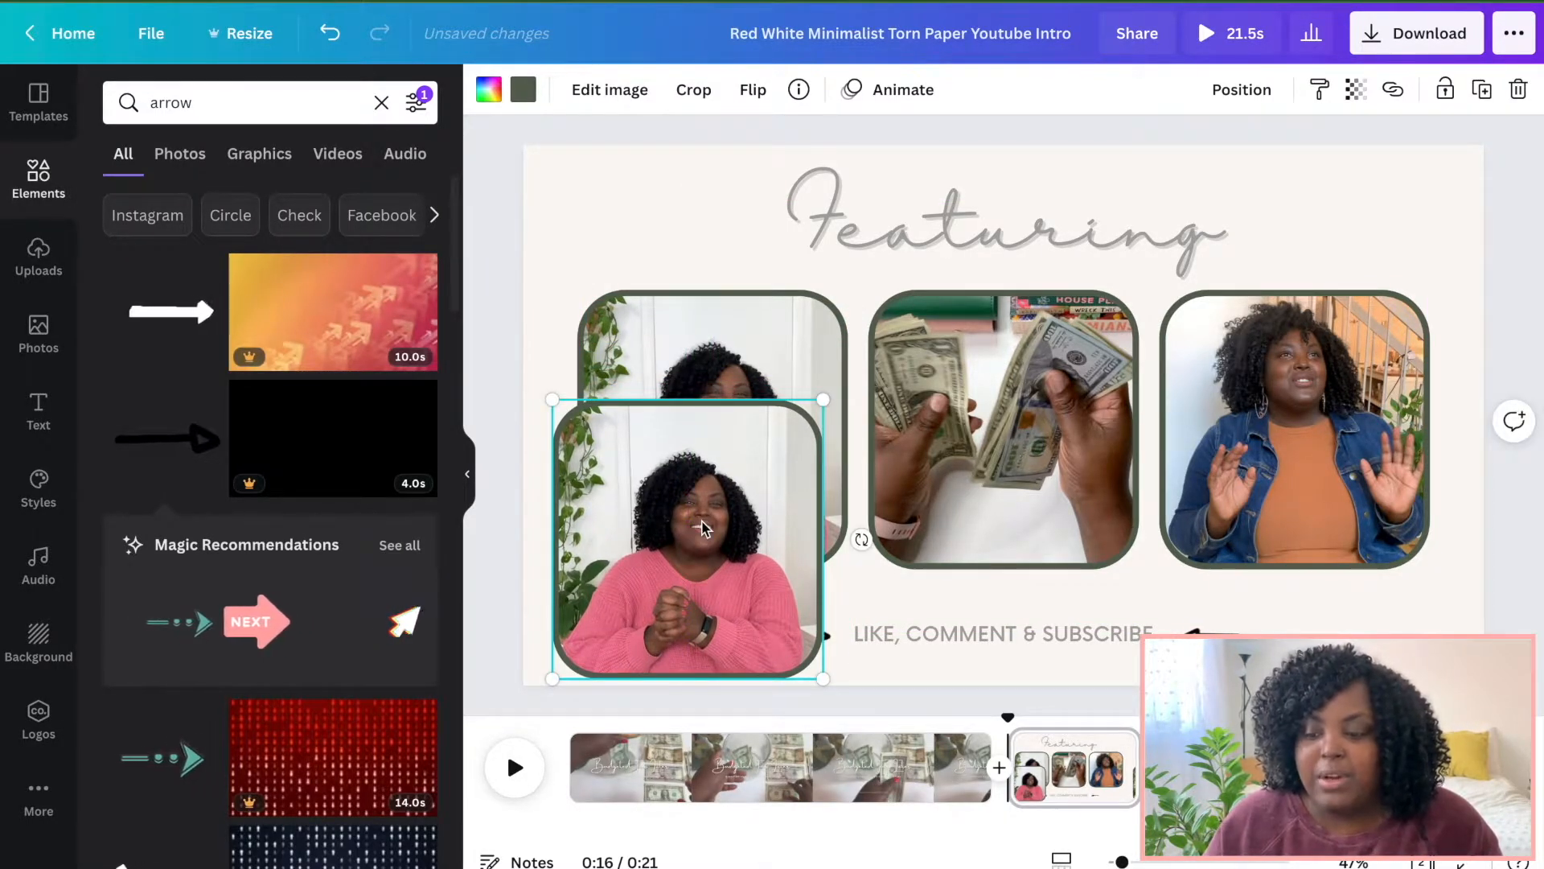
{"action": "key", "text": "Delete"}
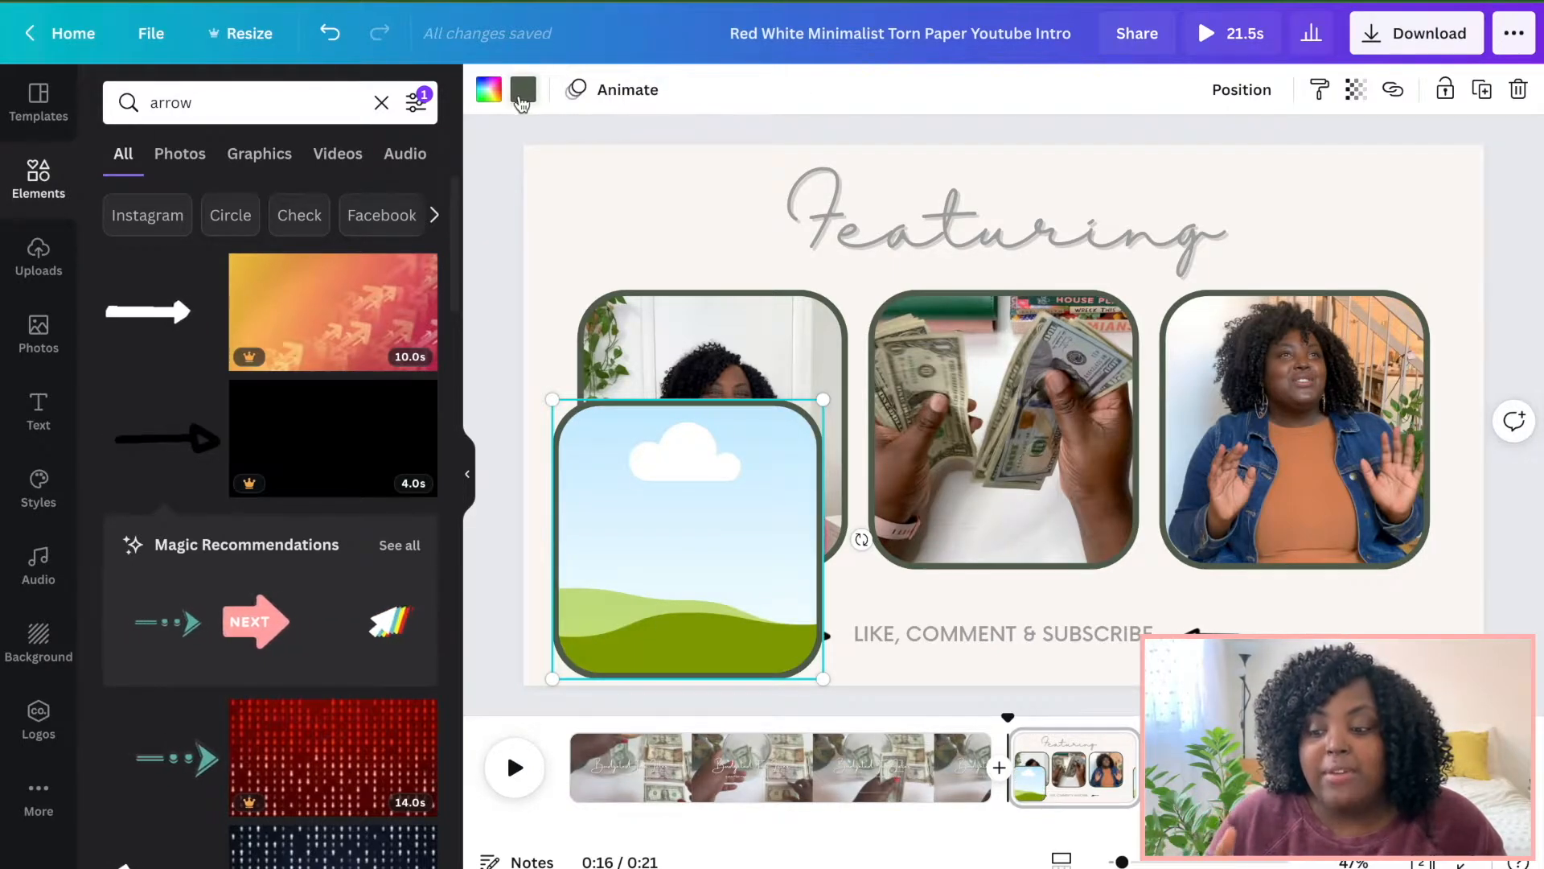
Fill the empty frame with white and set its border to the cream document colour.
{"action": "left_click", "coordinate": [489, 91]}
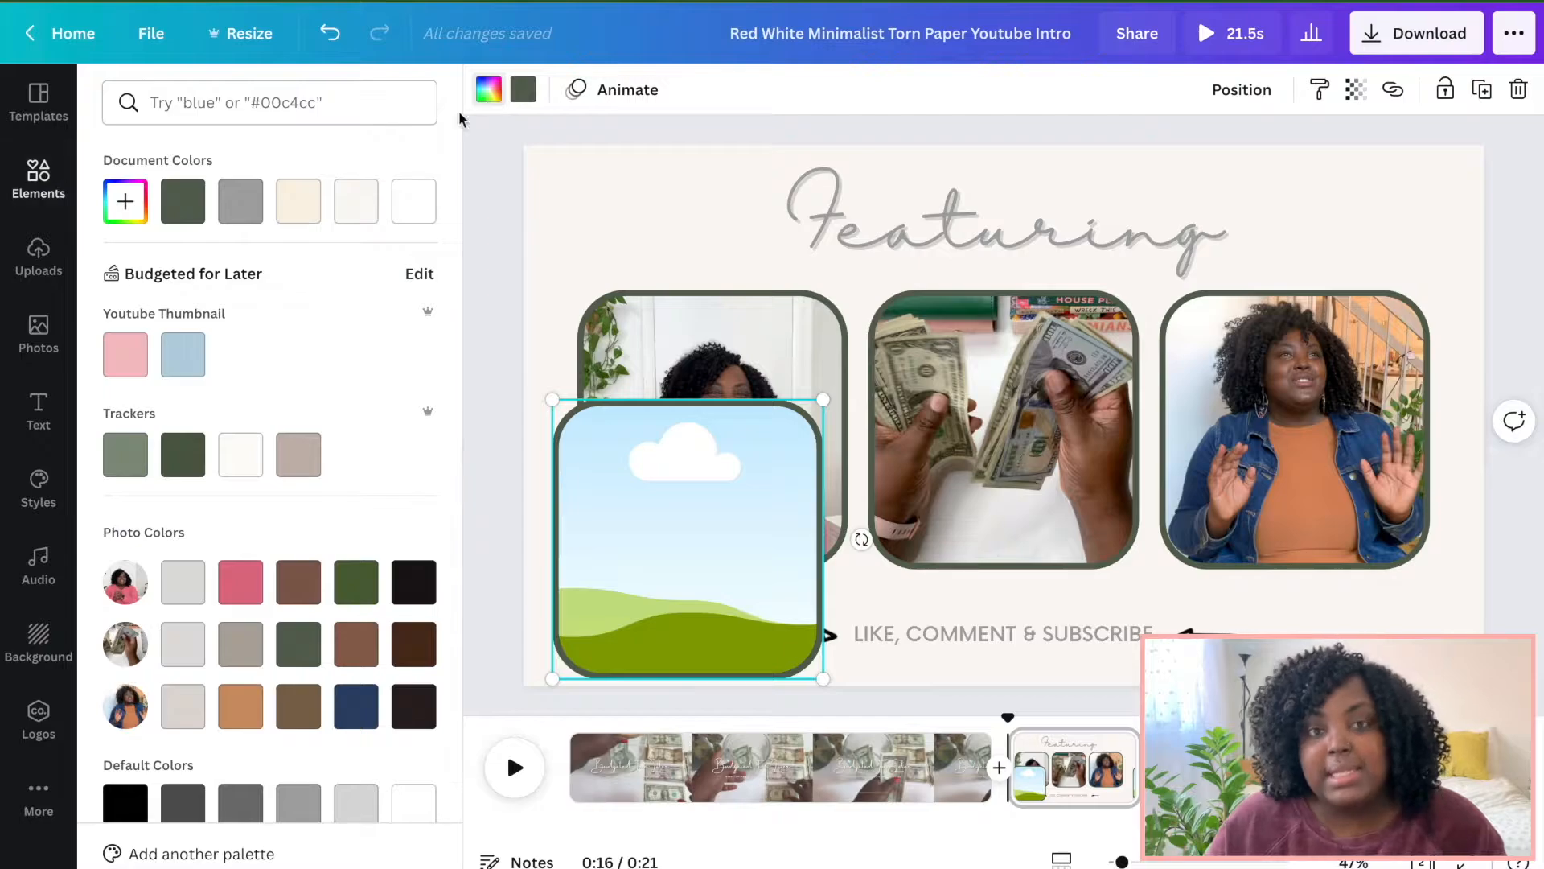
{"action": "left_click", "coordinate": [414, 203]}
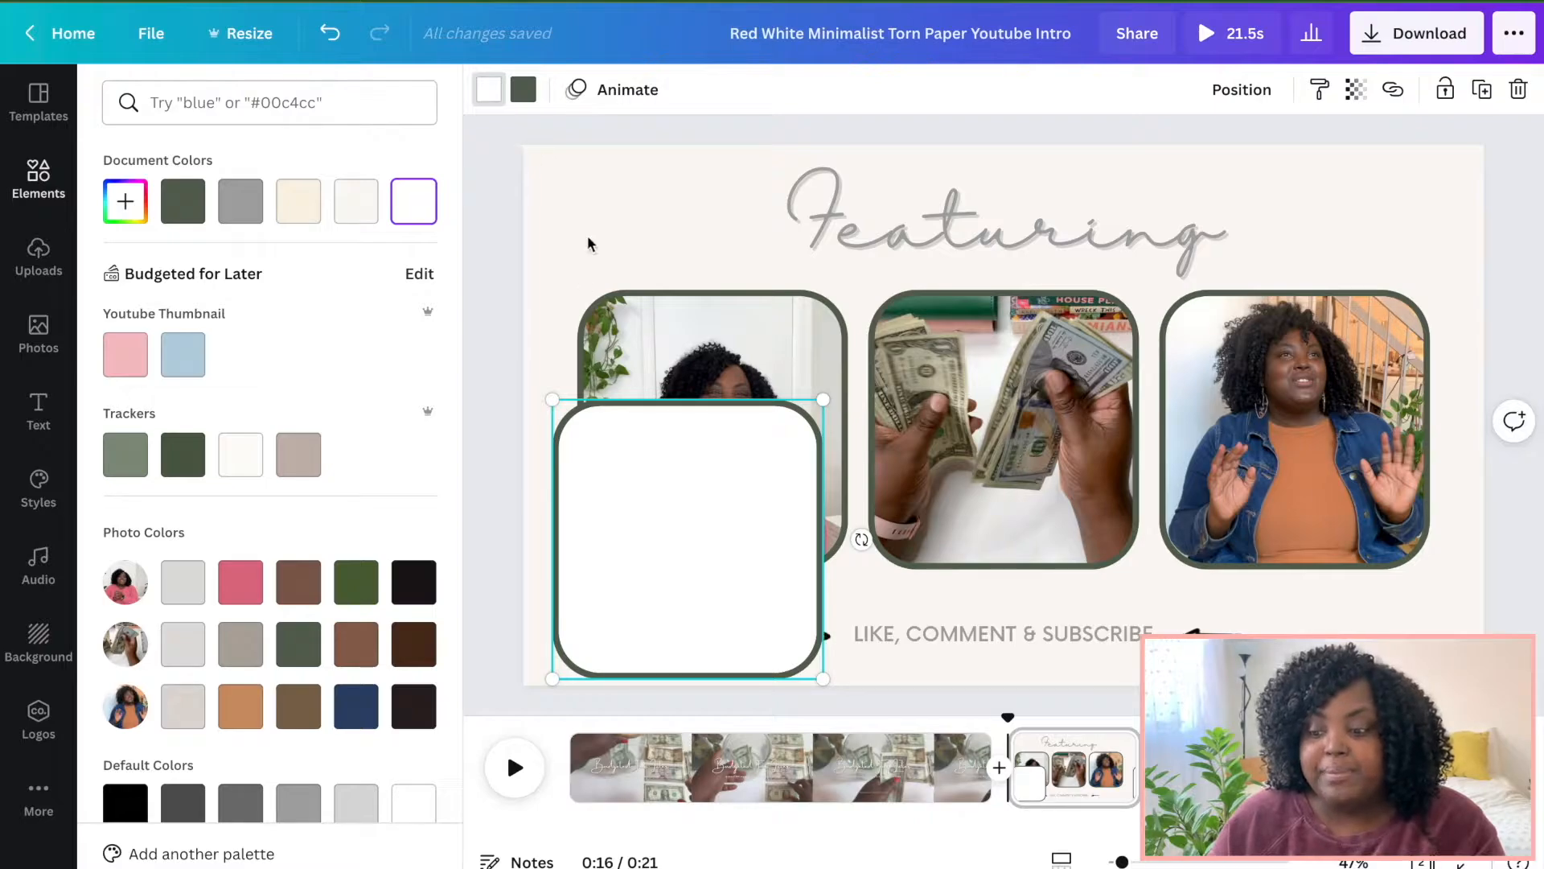
{"action": "left_click", "coordinate": [524, 91]}
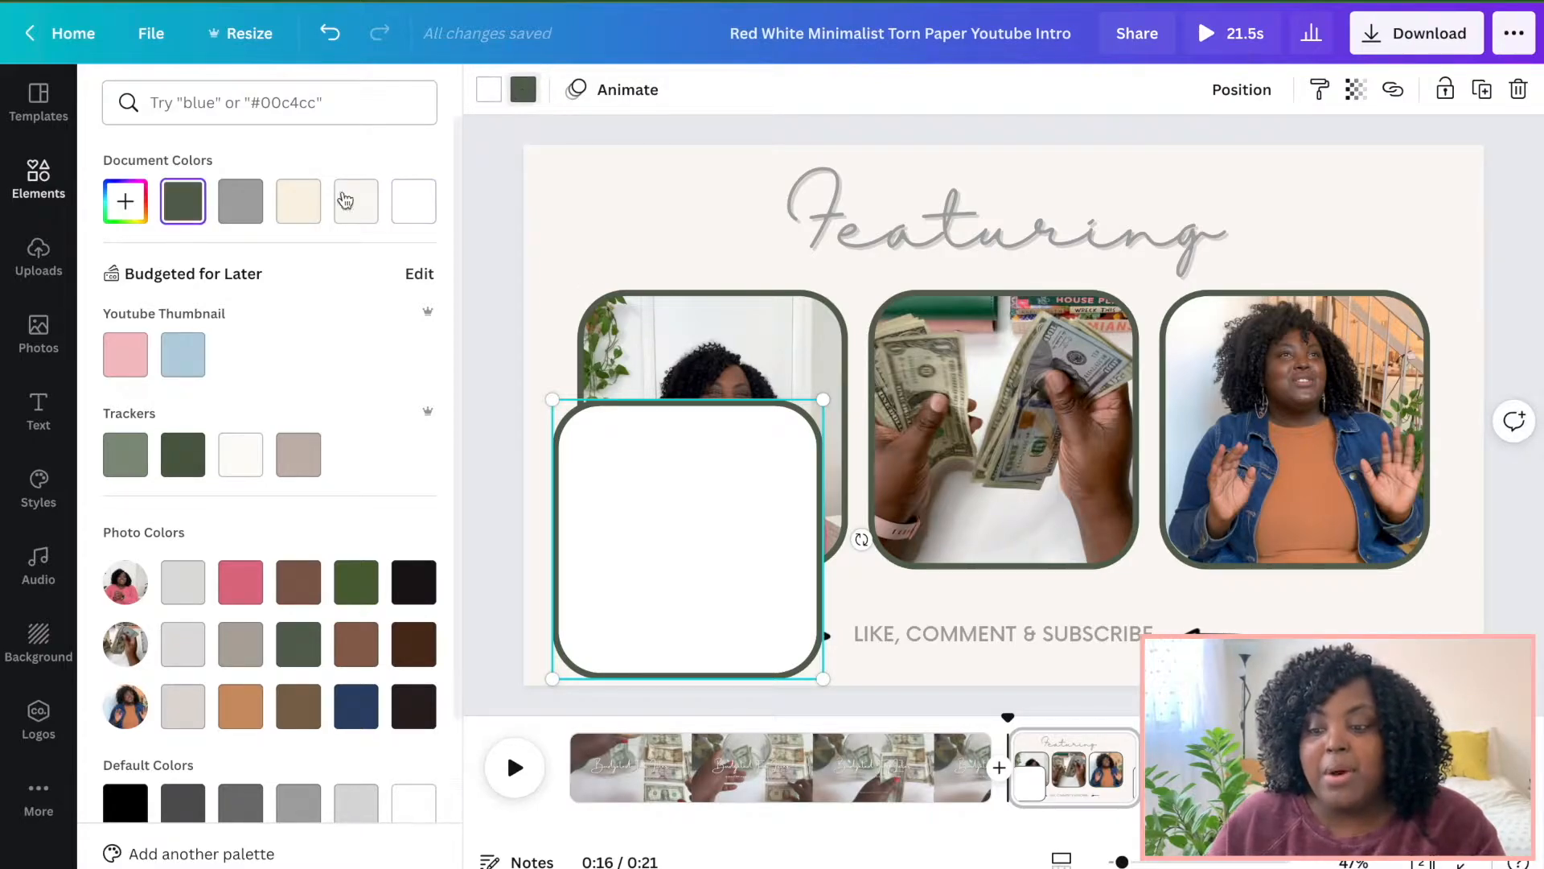
{"action": "left_click", "coordinate": [300, 214]}
Place the white frame over the first photo and set its transparency to 16.
{"action": "left_click_drag", "start_coordinate": [678, 542], "coordinate": [709, 430]}
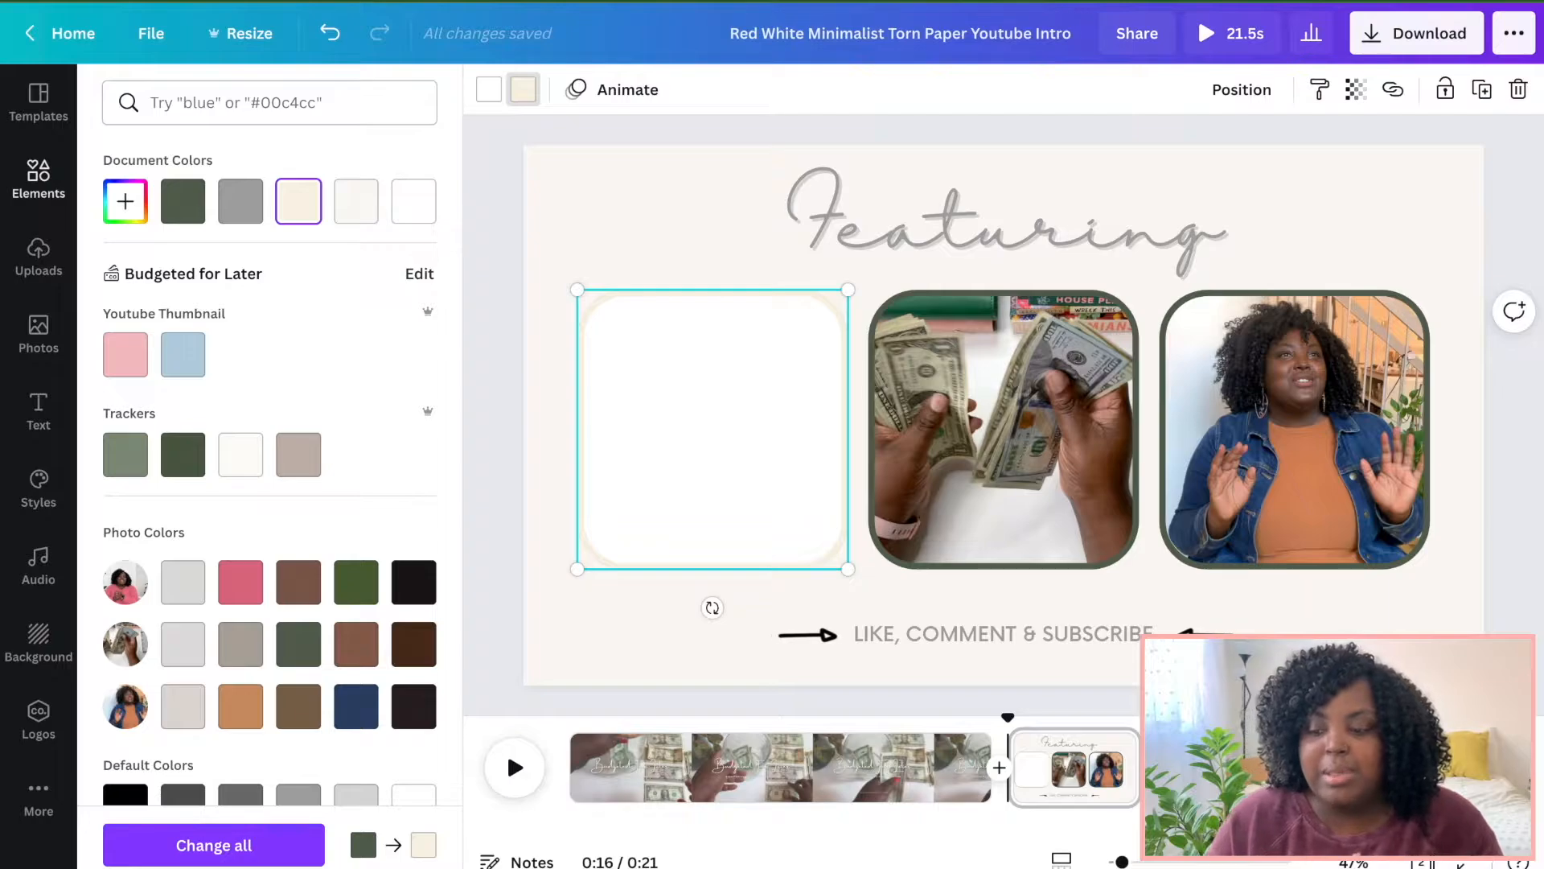
{"action": "left_click", "coordinate": [1356, 93]}
{"action": "left_click_drag", "start_coordinate": [1285, 159], "coordinate": [1180, 159]}
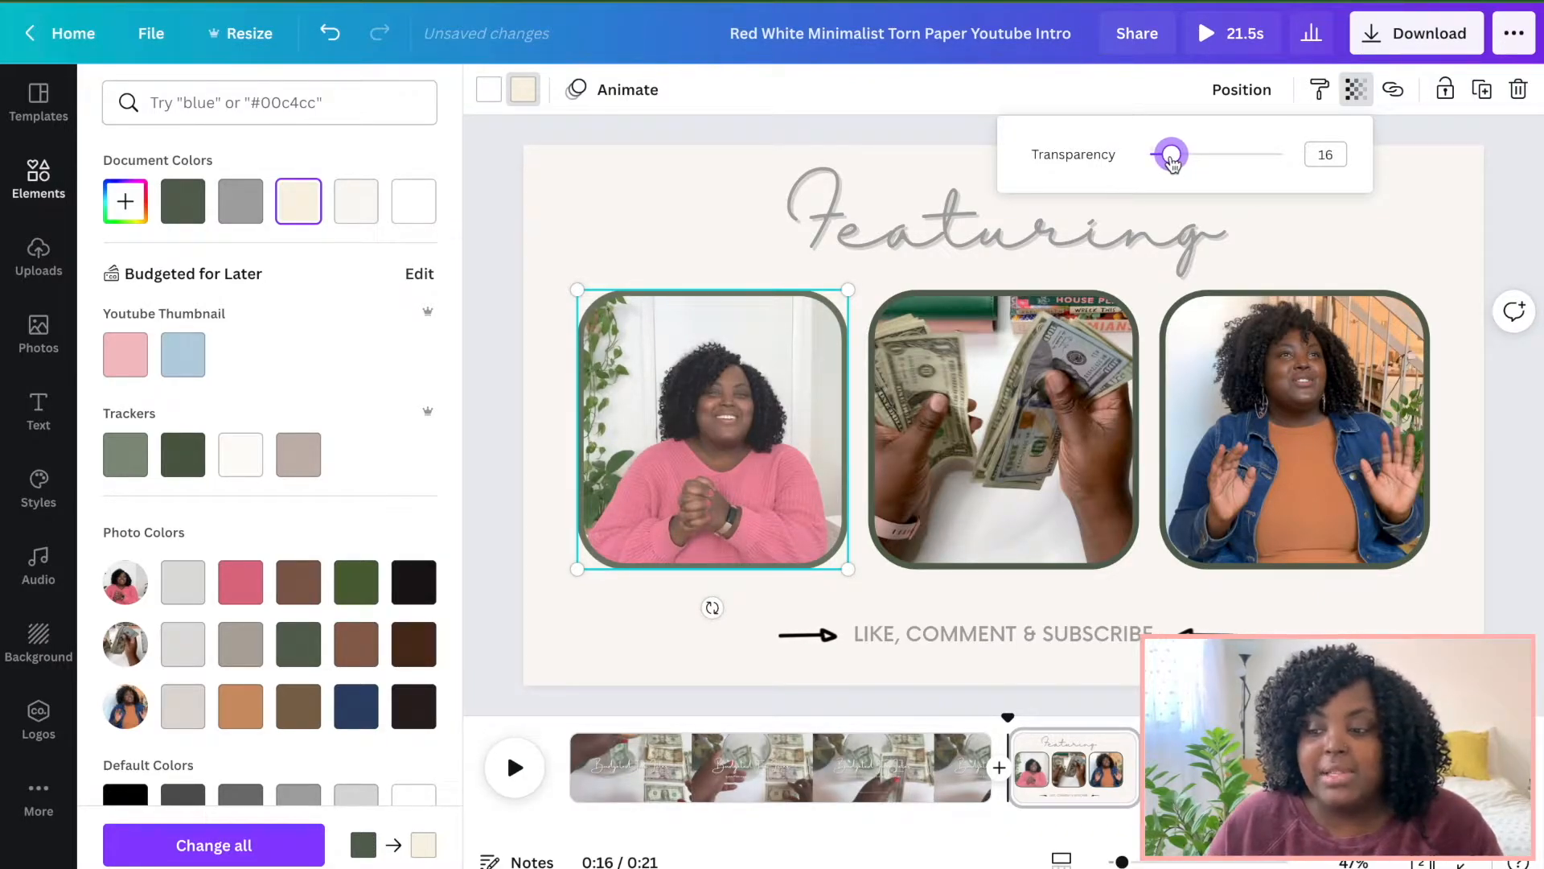
{"action": "left_click", "coordinate": [730, 392]}
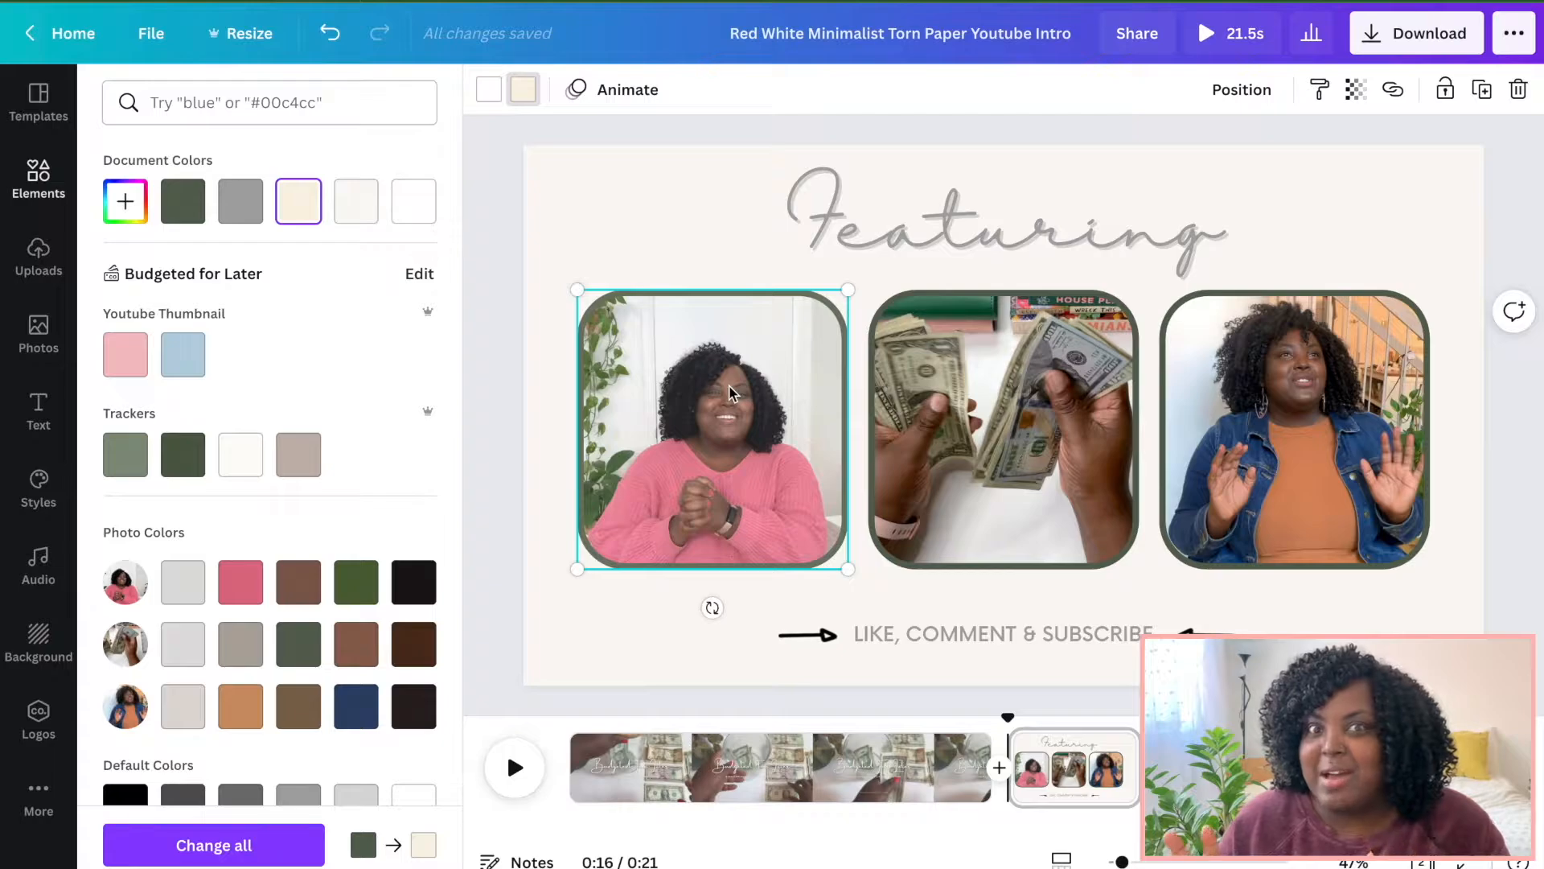
Position overlay frames over the middle and third photos as well.
{"action": "left_click_drag", "start_coordinate": [751, 412], "coordinate": [1040, 408]}
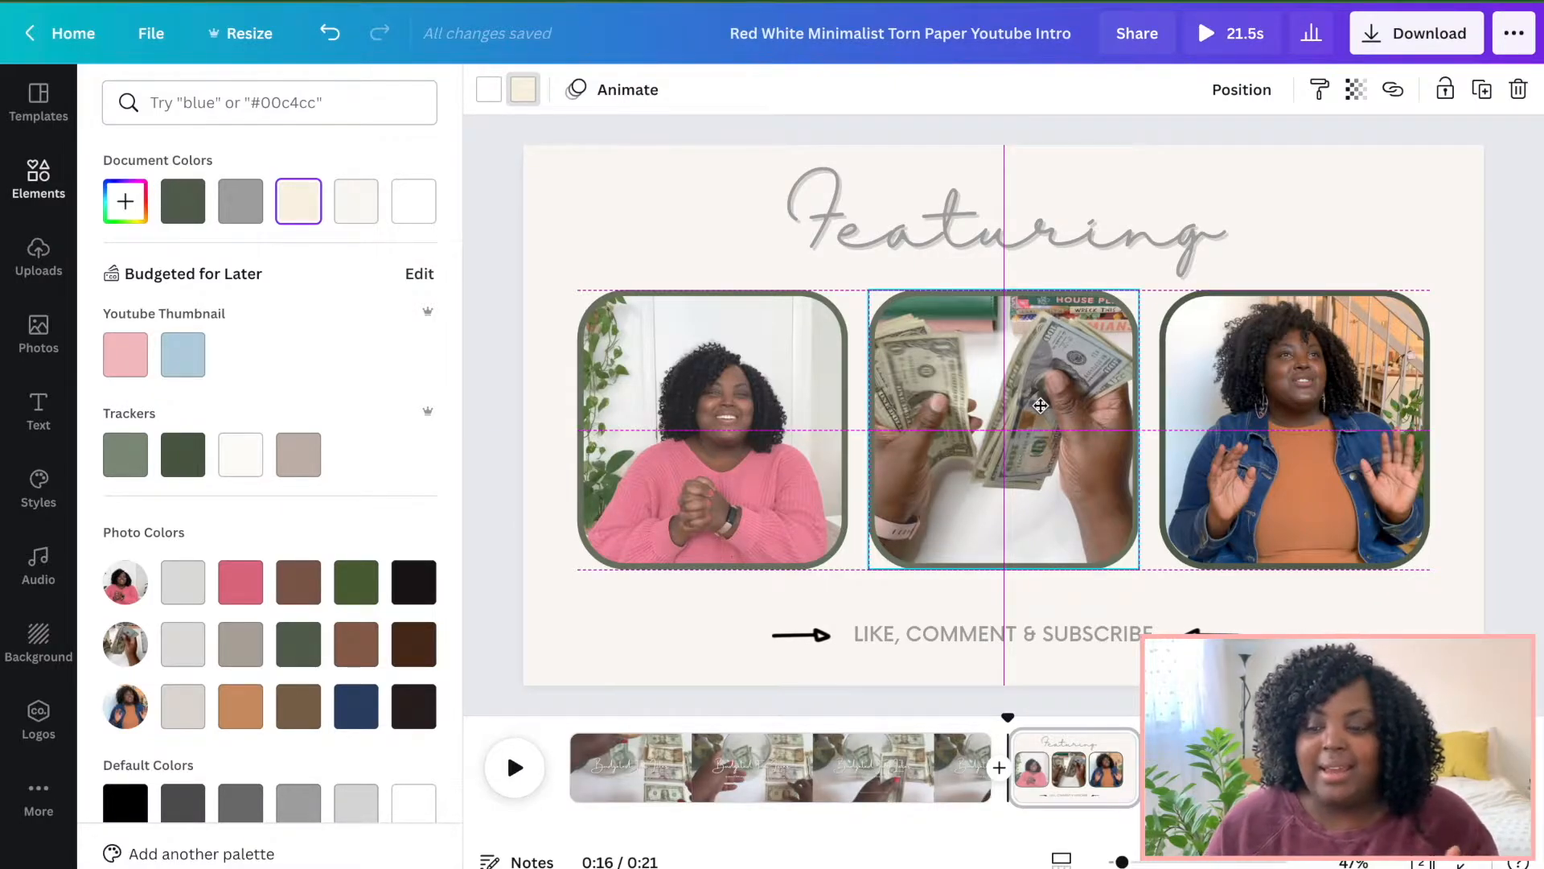
{"action": "left_click_drag", "start_coordinate": [1040, 406], "coordinate": [1041, 408]}
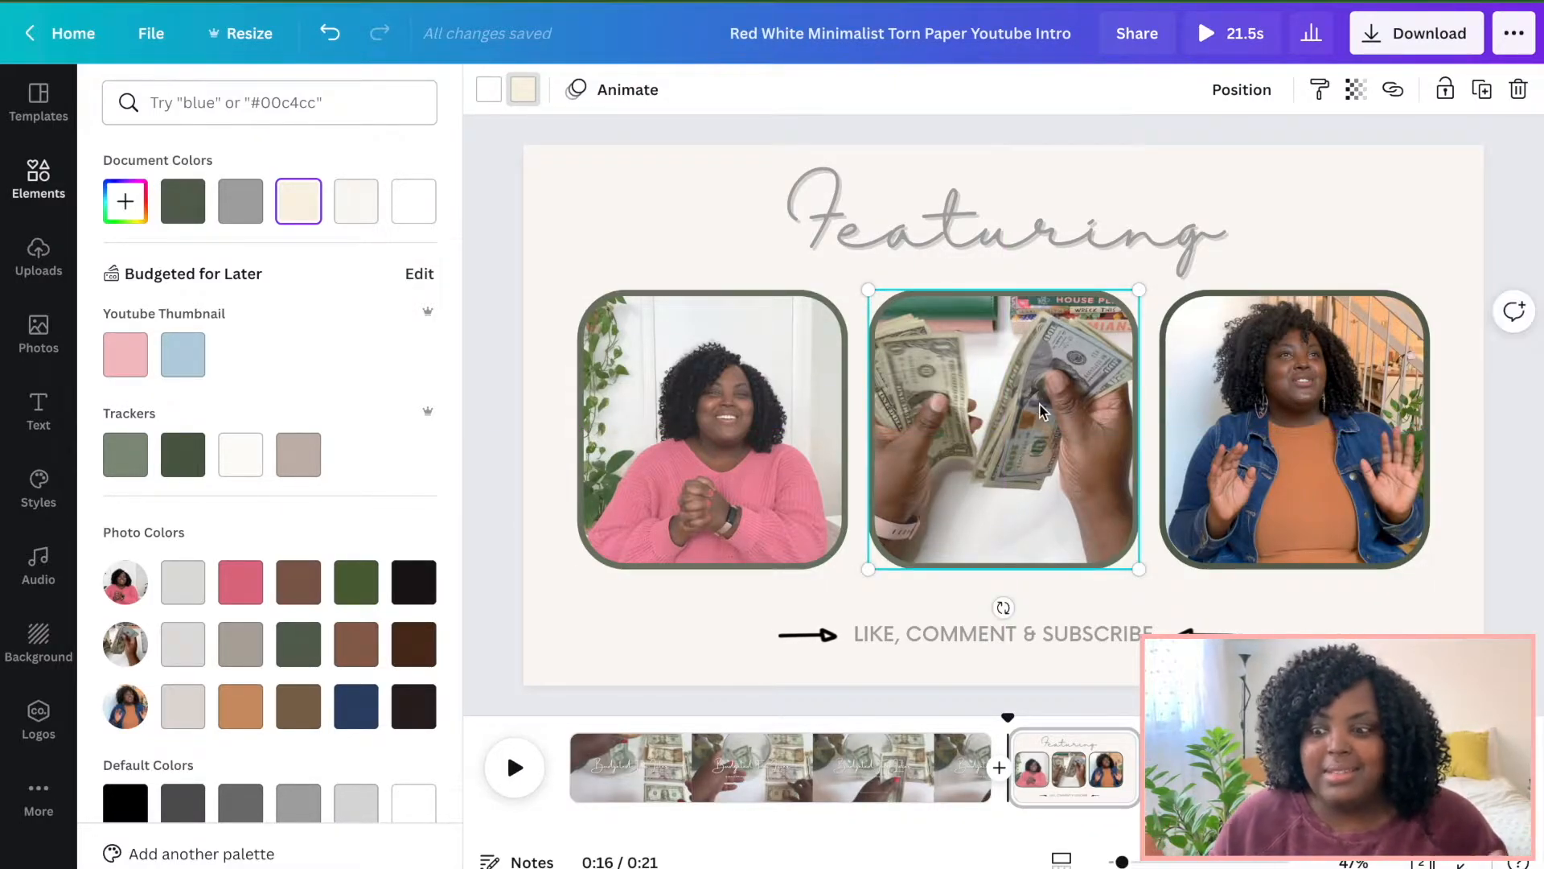
{"action": "key", "text": "super+v"}
{"action": "left_click_drag", "start_coordinate": [1065, 448], "coordinate": [1352, 434]}
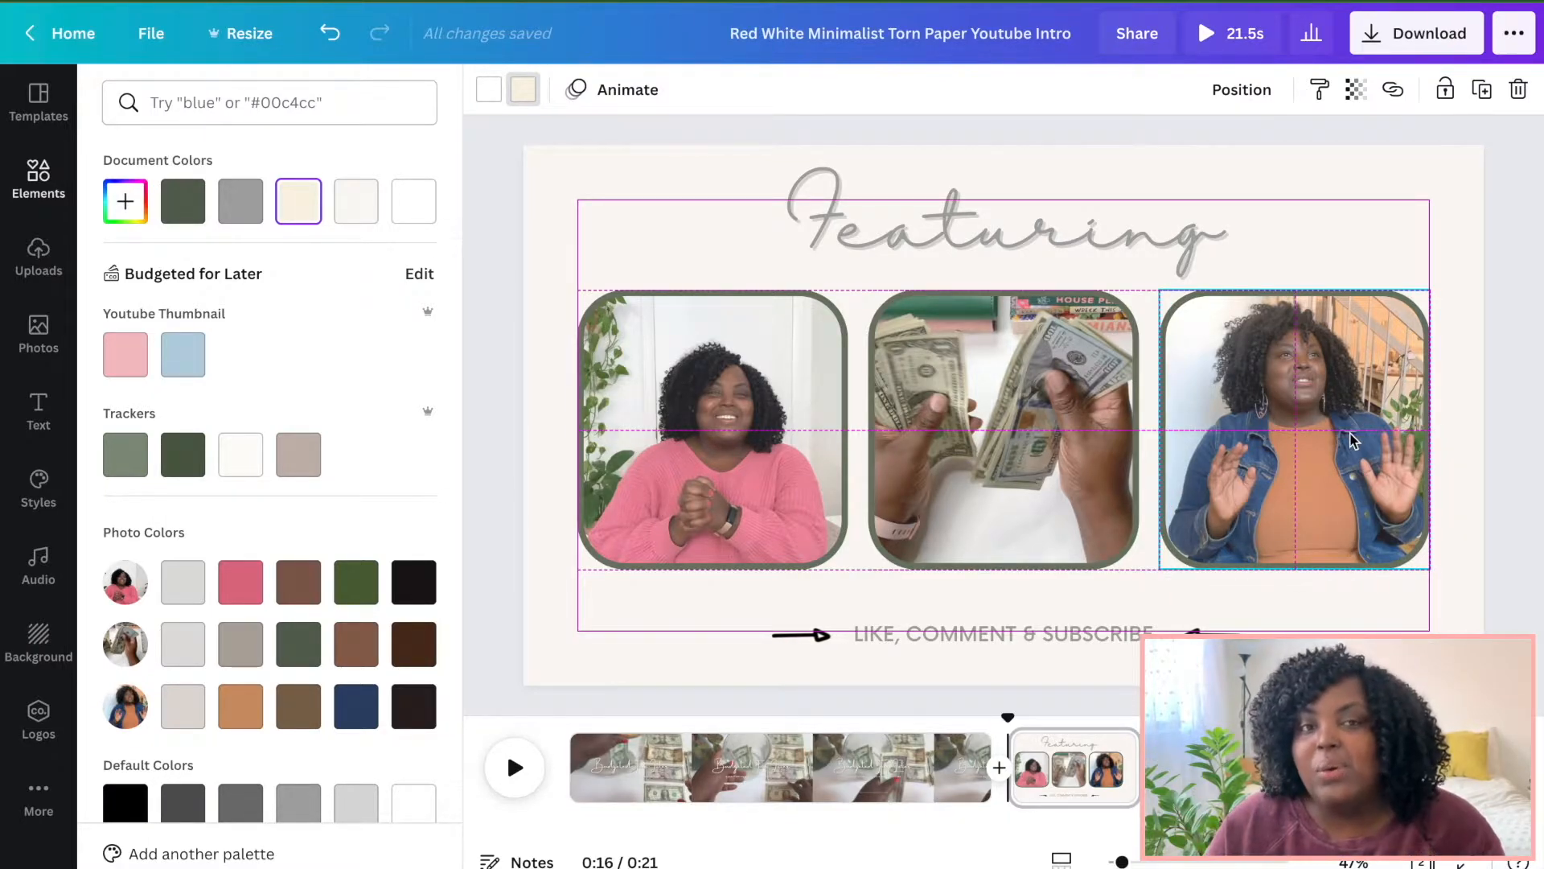
{"action": "left_click_drag", "start_coordinate": [1351, 434], "coordinate": [1352, 434]}
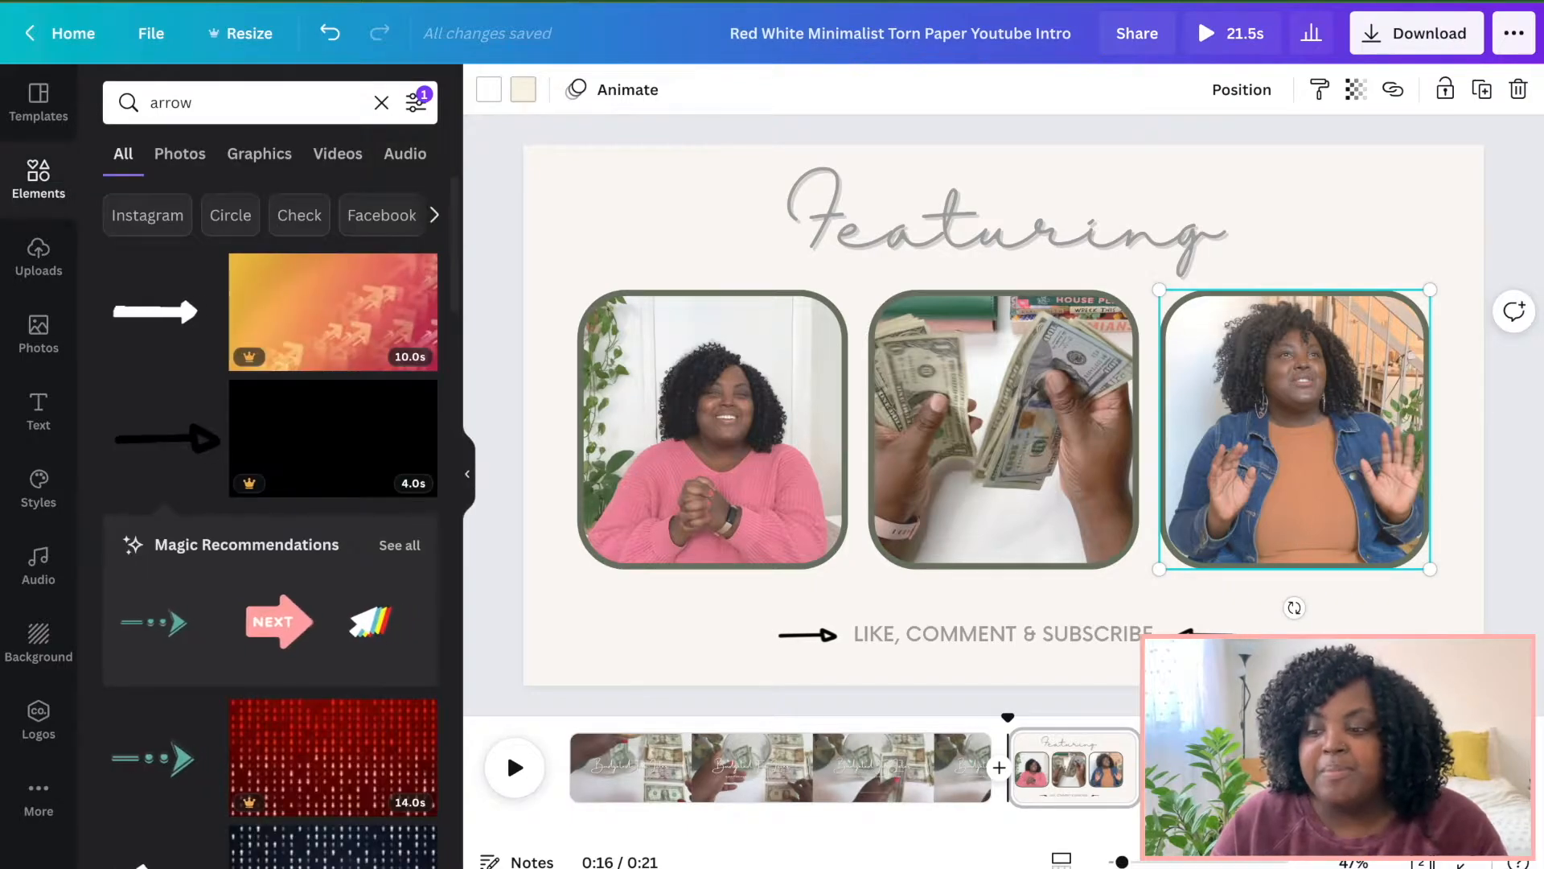
Copy the purple banner bar from the Pink Purple Bokeh outro and paste it onto the Featuring page.
{"action": "left_click", "coordinate": [1006, 597]}
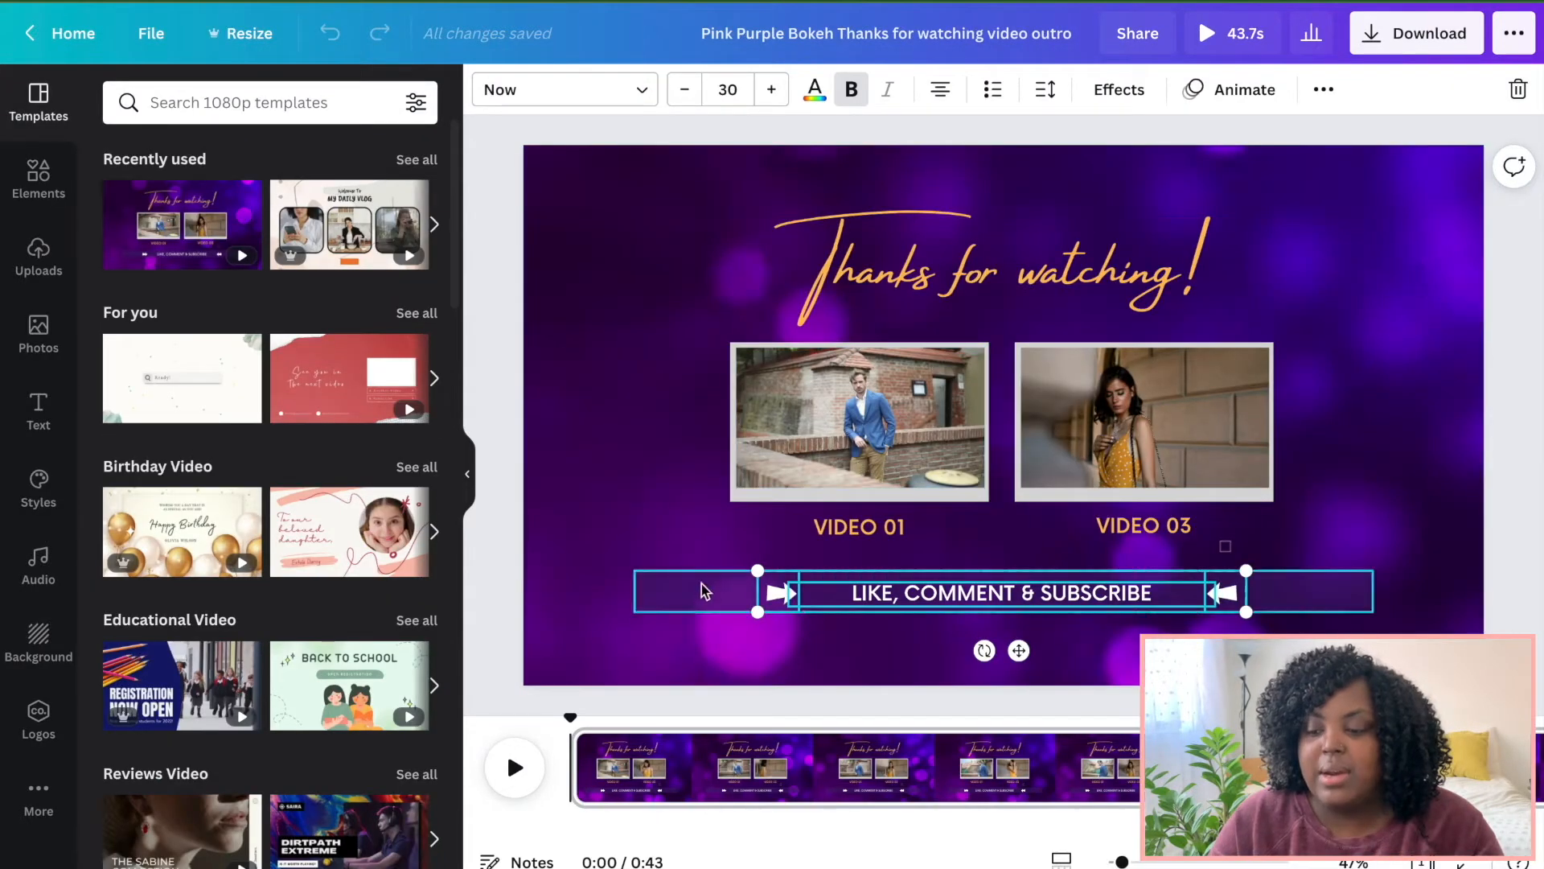
{"action": "left_click", "coordinate": [697, 600]}
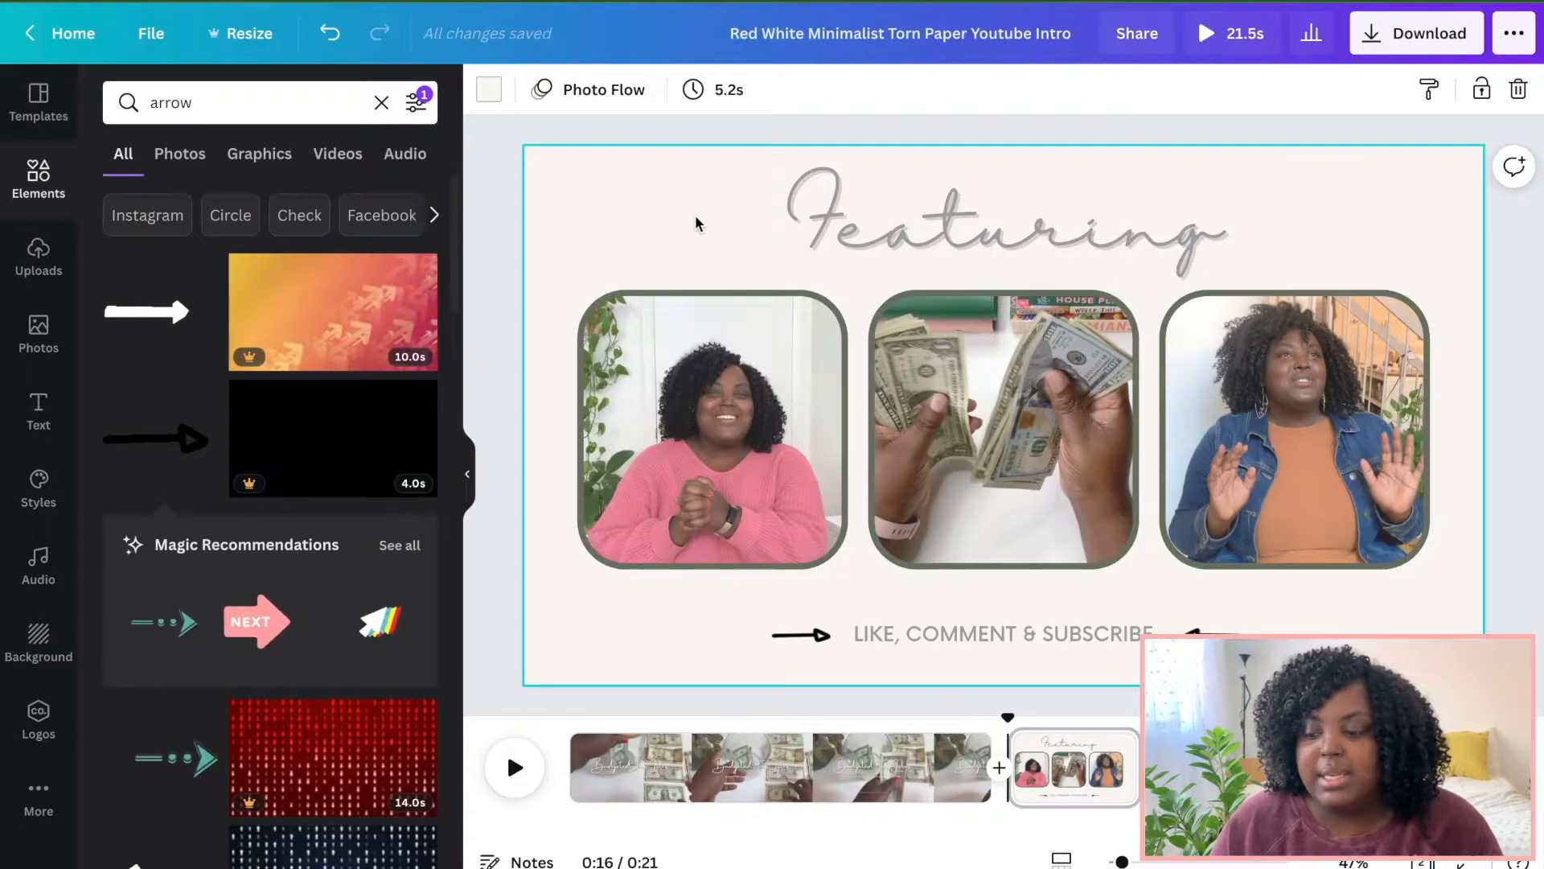
{"action": "key", "text": "ctrl+v"}
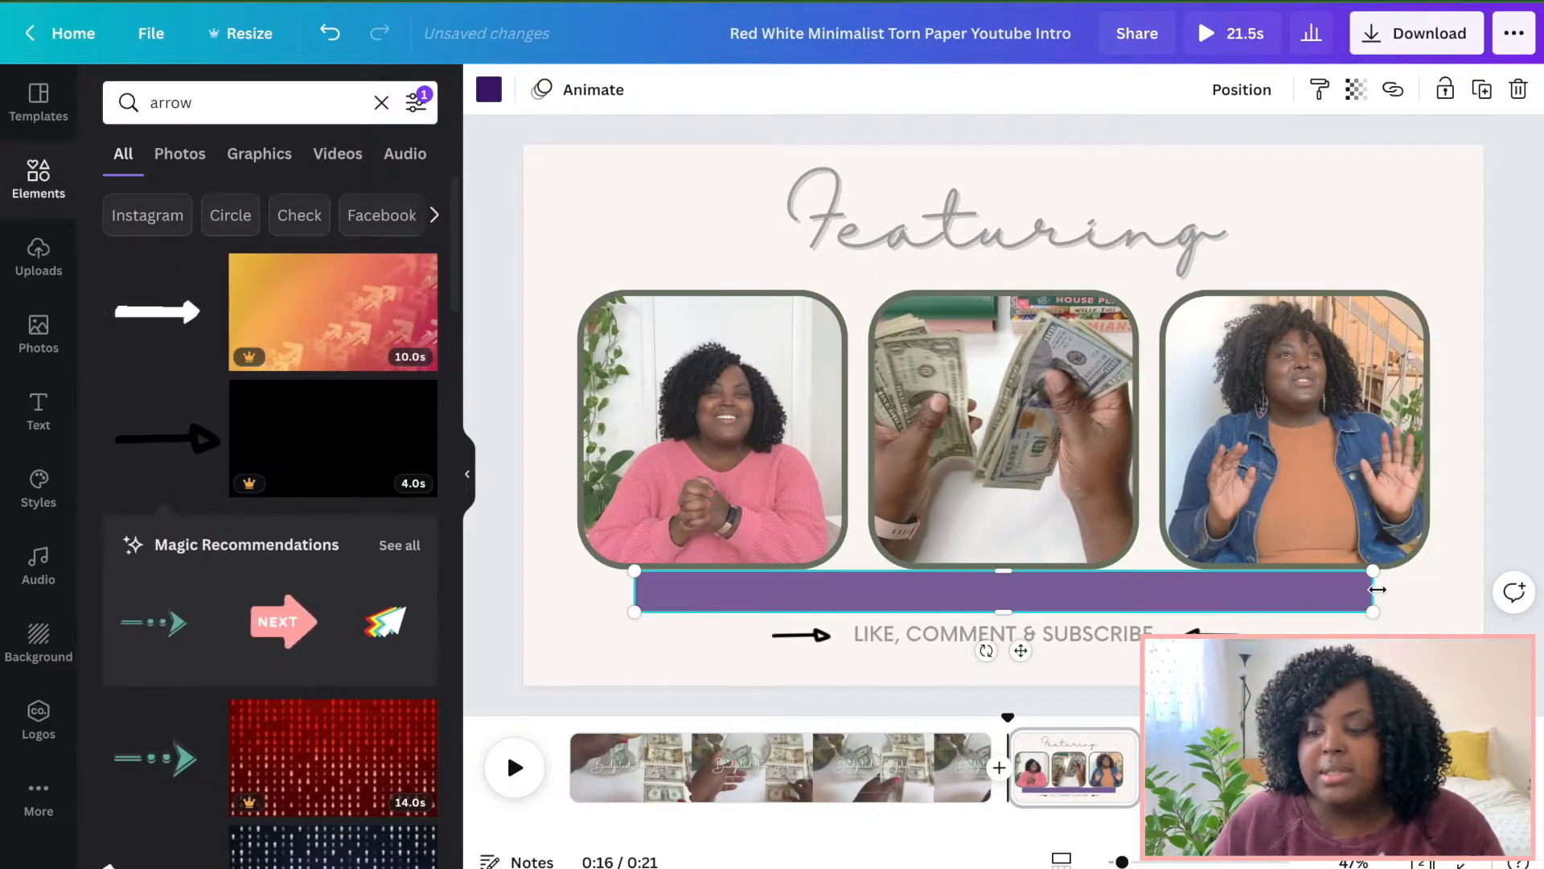
Shrink the pasted banner bar into a small label under the first photo and set its transparency to 100.
{"action": "left_click_drag", "start_coordinate": [1376, 590], "coordinate": [728, 565]}
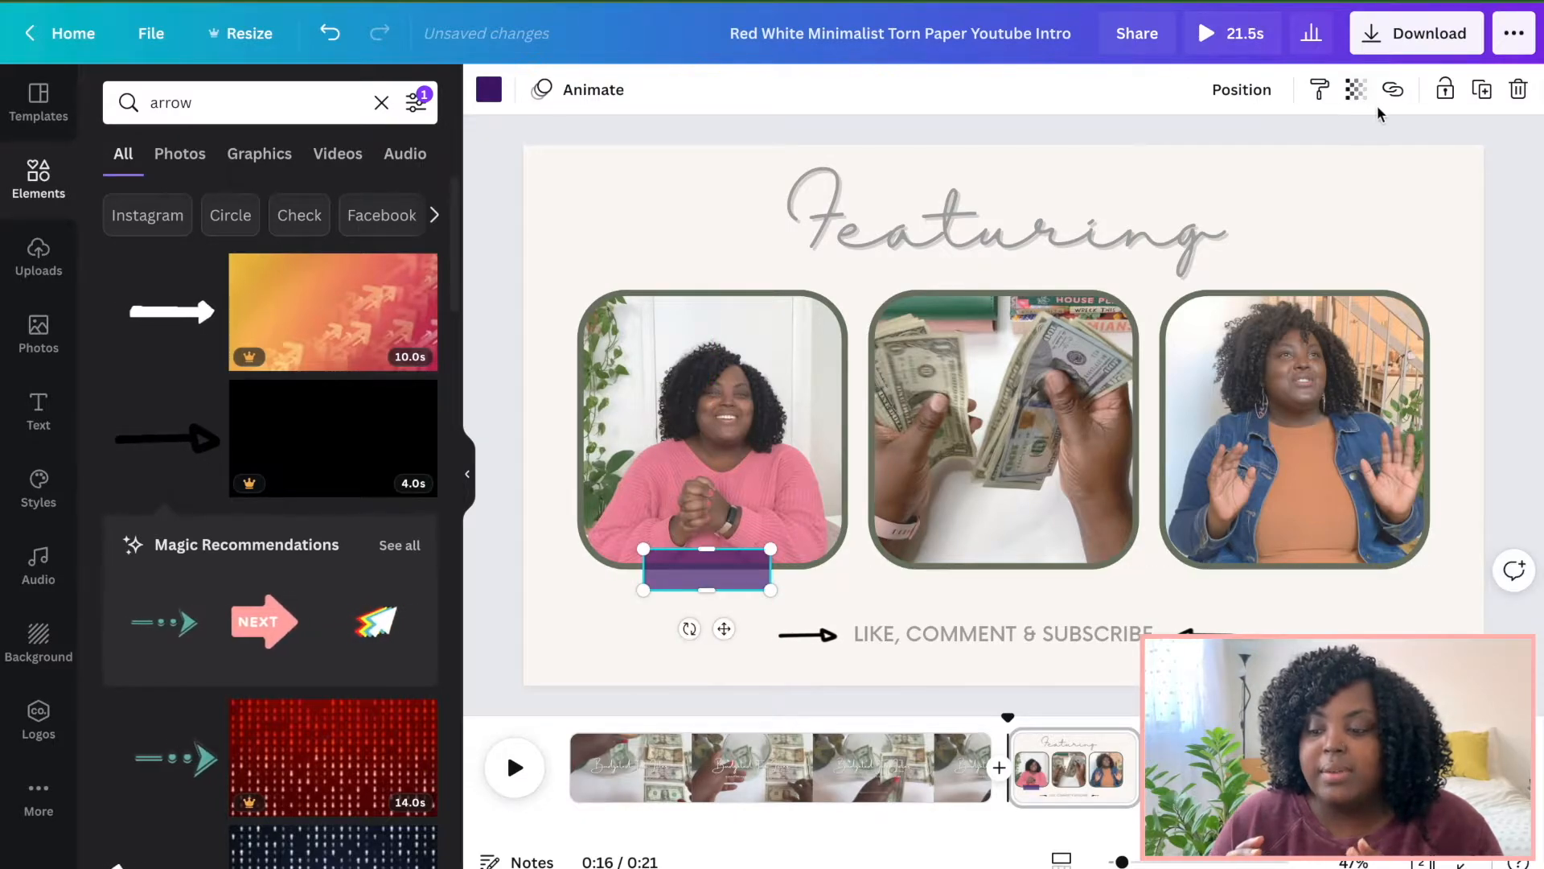
{"action": "left_click", "coordinate": [1356, 91]}
{"action": "left_click_drag", "start_coordinate": [1236, 155], "coordinate": [1305, 158]}
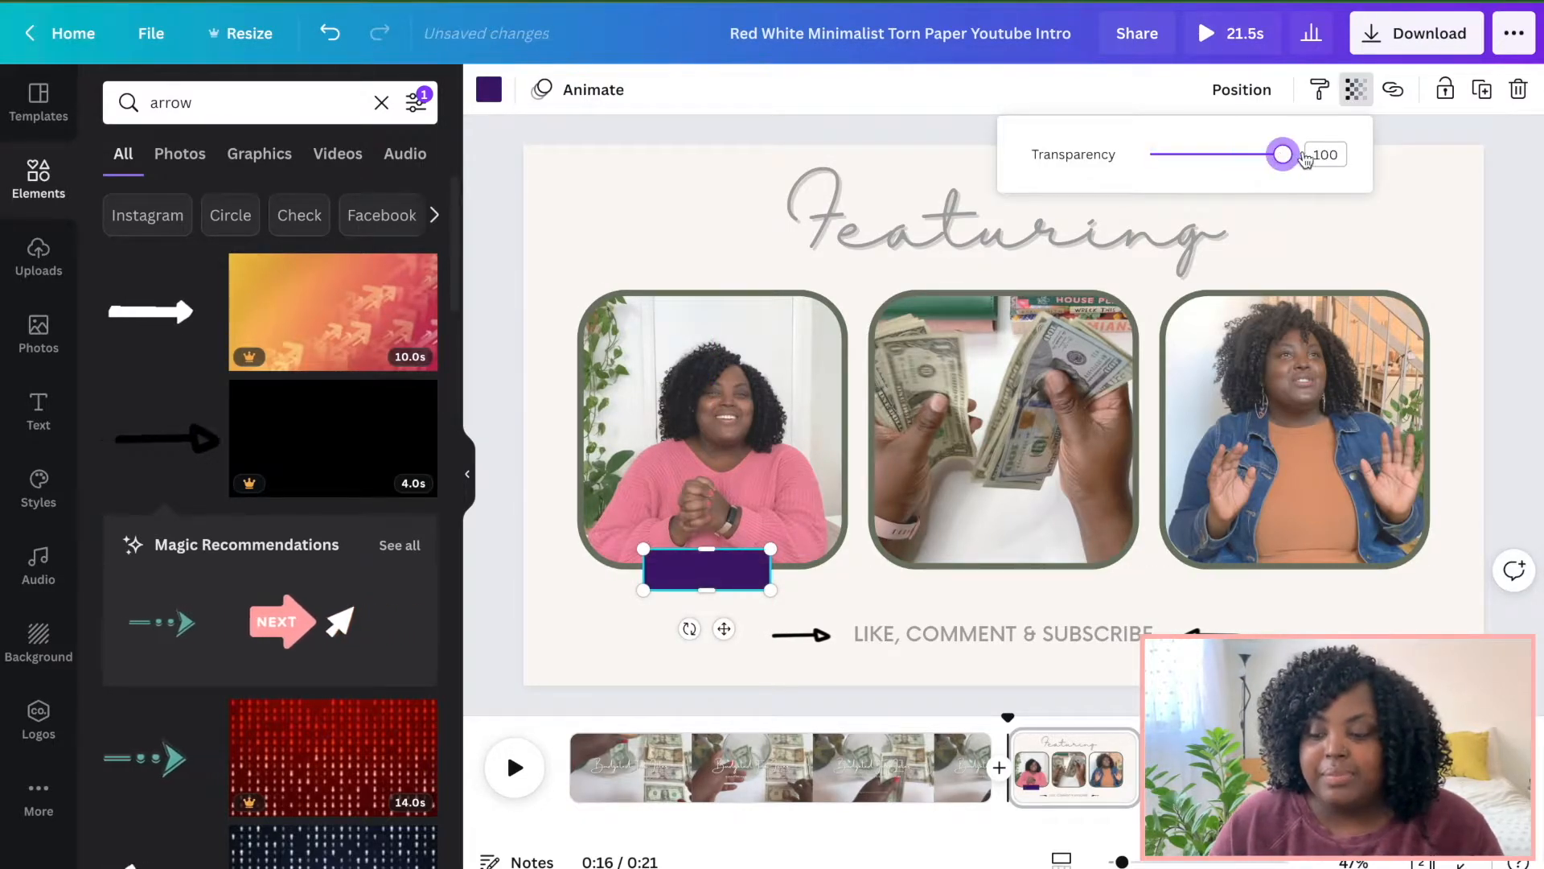
Recolour the label with the dark green document colour and align it with the first photo's bottom edge.
{"action": "left_click", "coordinate": [489, 89]}
{"action": "left_click", "coordinate": [241, 201]}
{"action": "left_click_drag", "start_coordinate": [707, 549], "coordinate": [716, 567]}
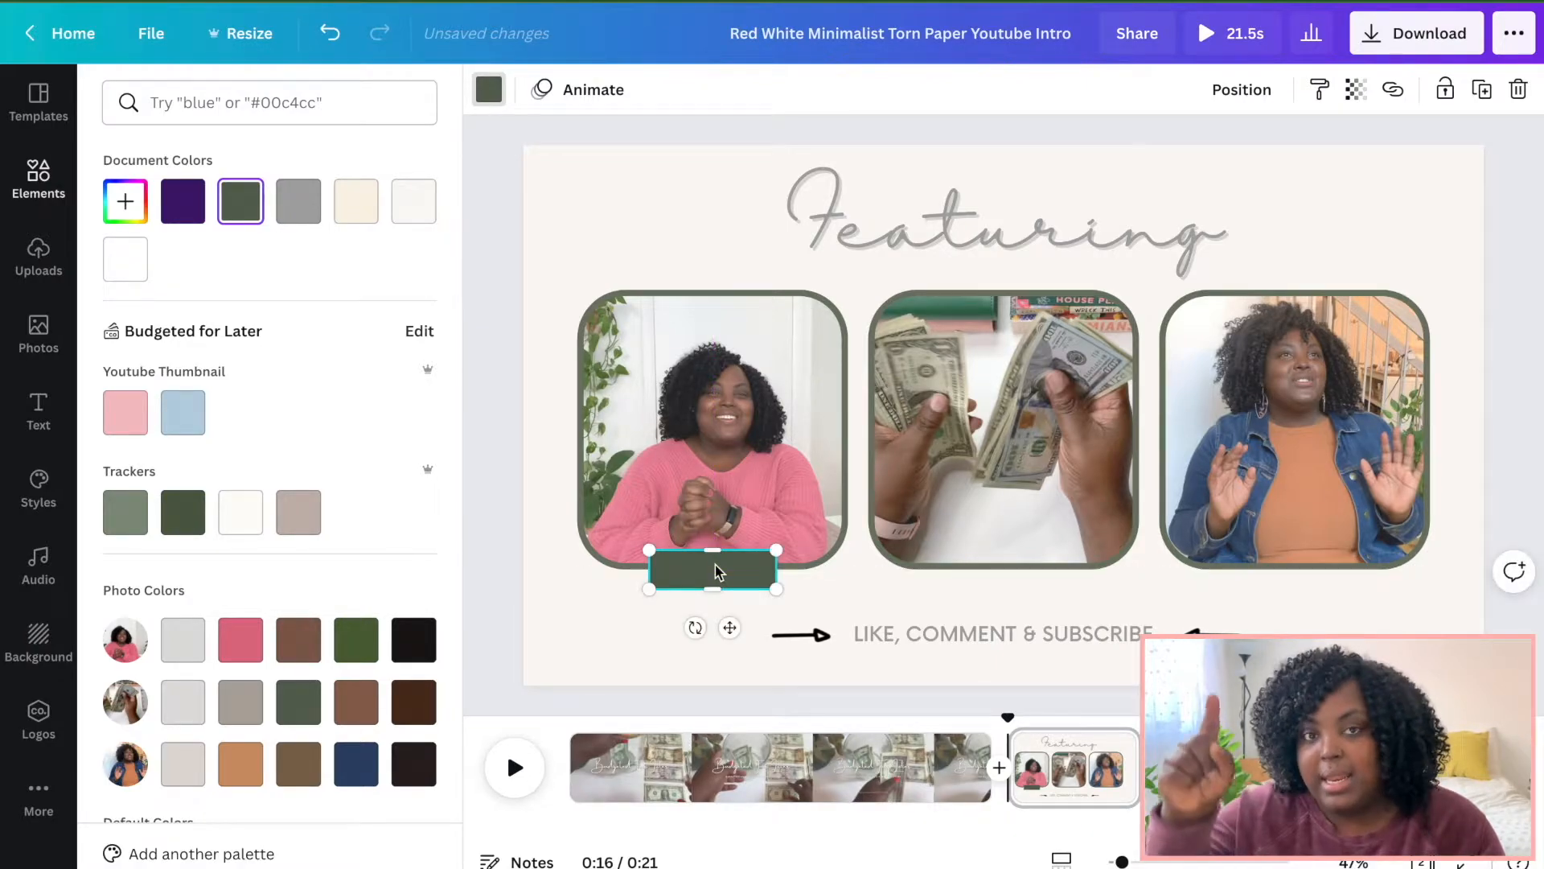
{"action": "left_click", "coordinate": [628, 640]}
{"action": "left_click", "coordinate": [626, 638]}
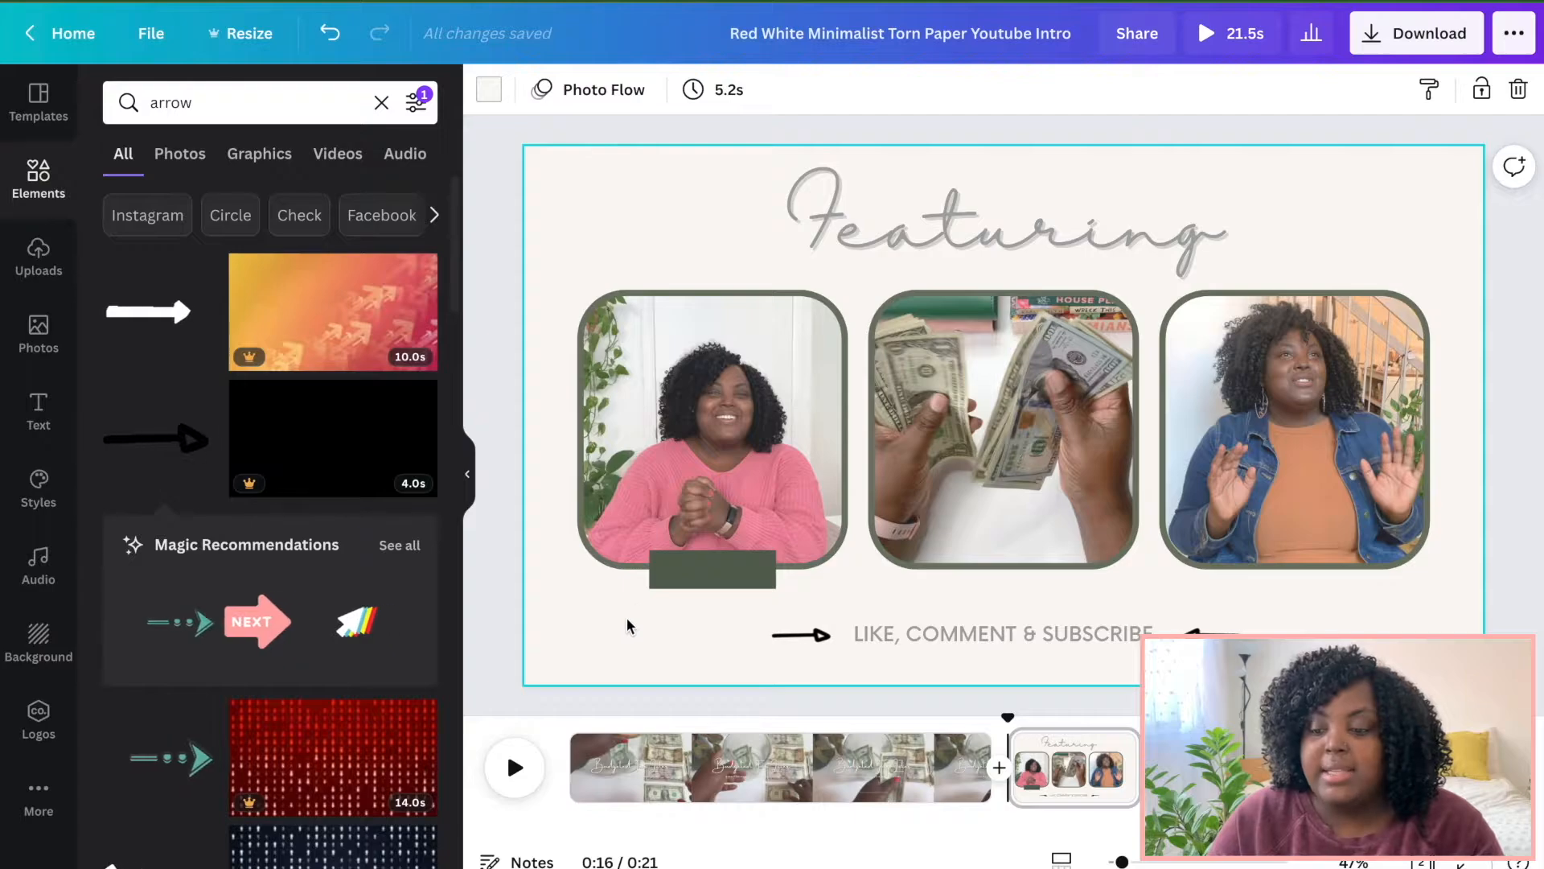
Copy the green label and paste copies positioned under the middle and third photos.
{"action": "left_click", "coordinate": [709, 569]}
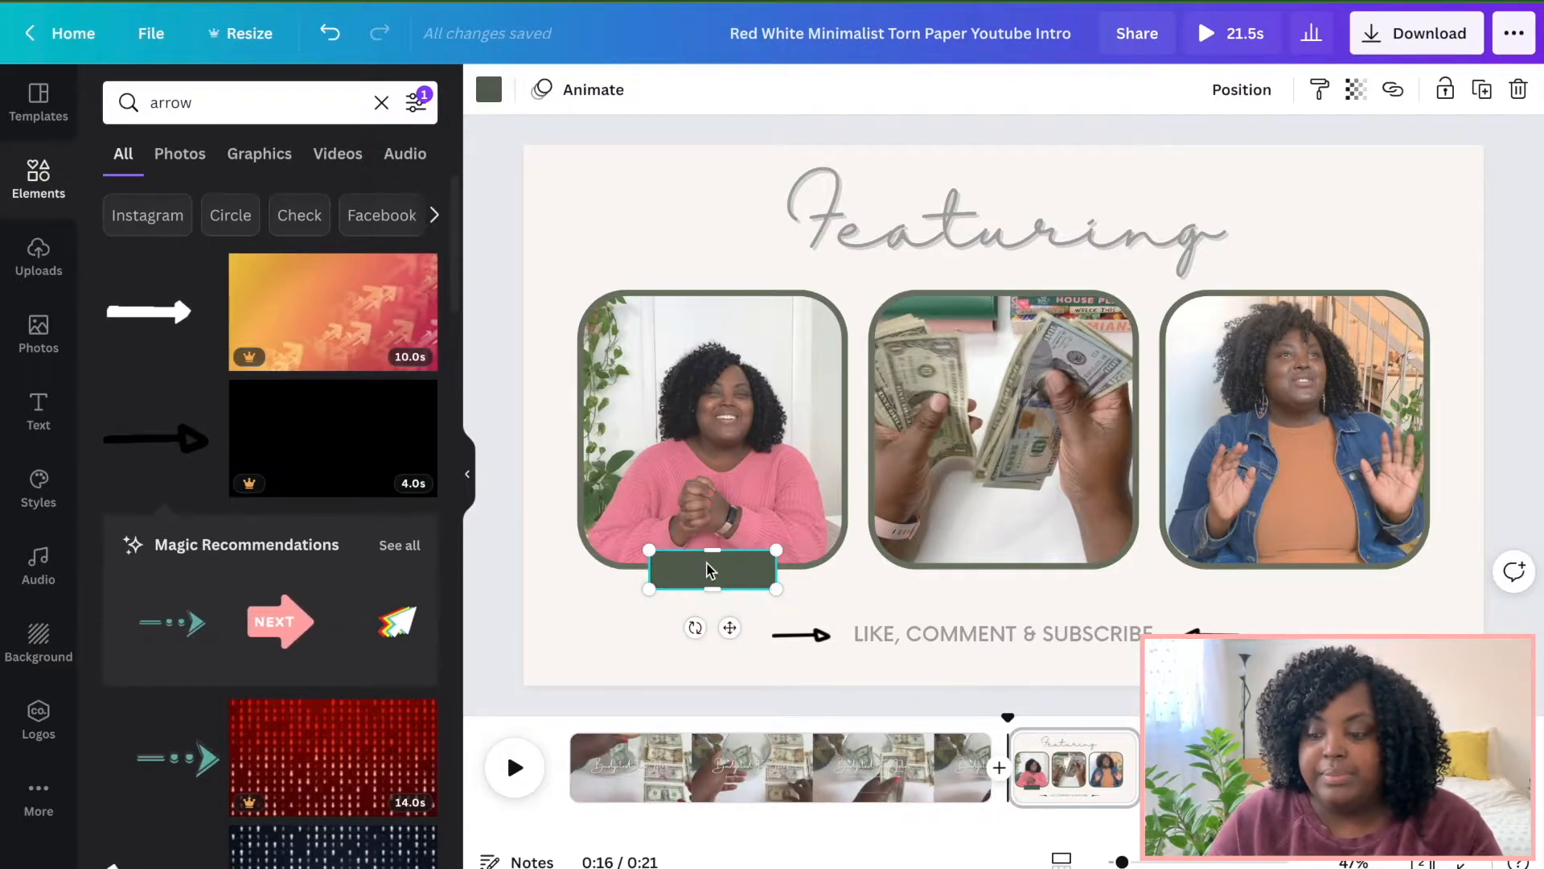
{"action": "right_click", "coordinate": [709, 569]}
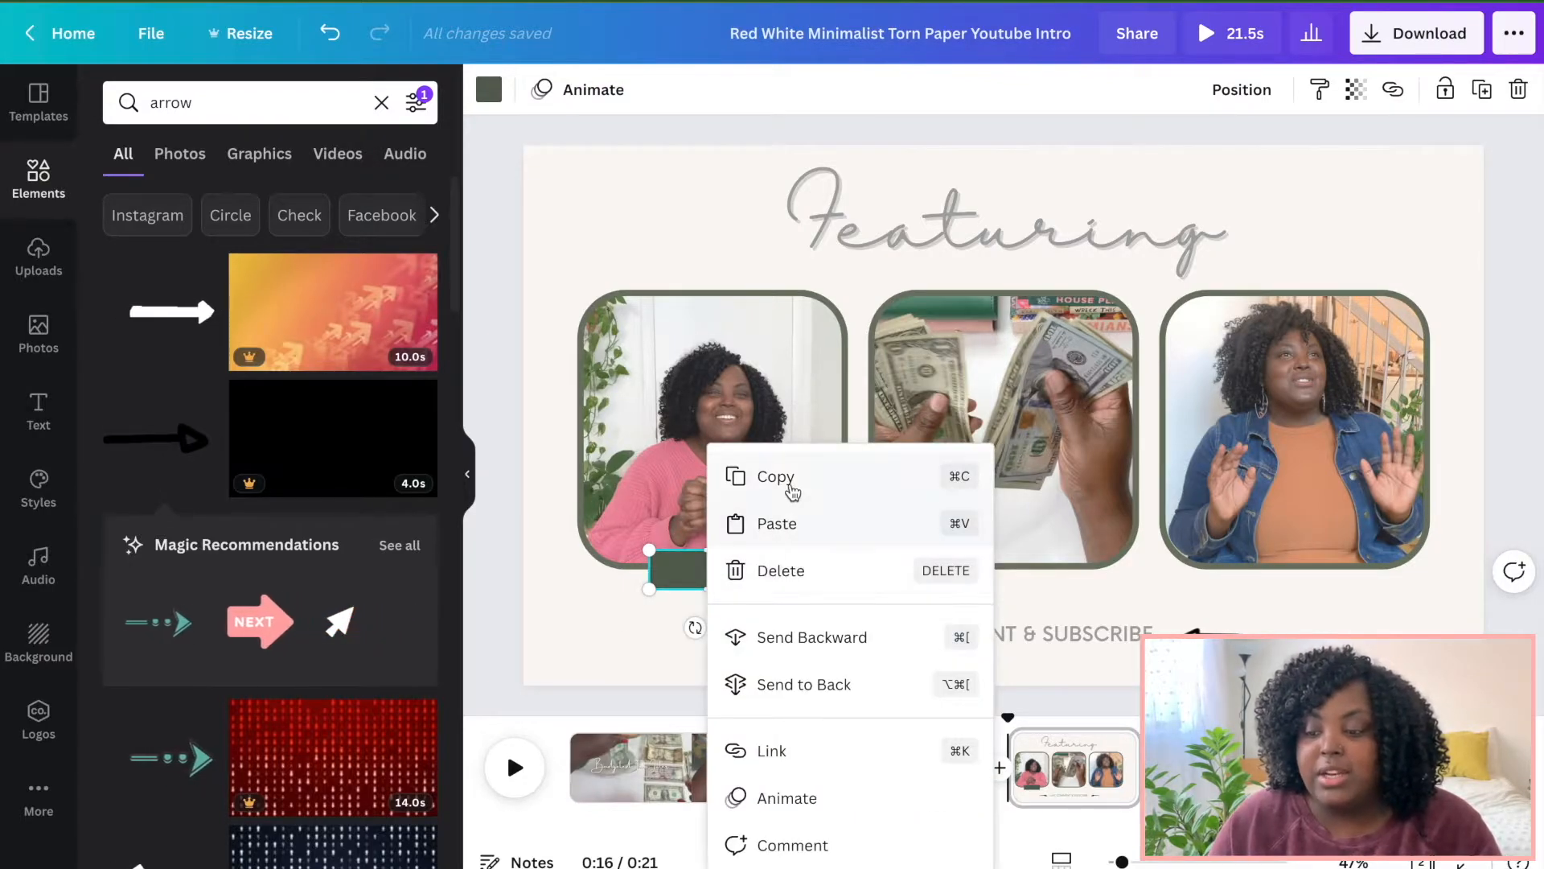
{"action": "left_click", "coordinate": [789, 482]}
{"action": "left_click", "coordinate": [665, 669]}
{"action": "right_click", "coordinate": [668, 670]}
{"action": "left_click", "coordinate": [708, 685]}
{"action": "right_click", "coordinate": [593, 631]}
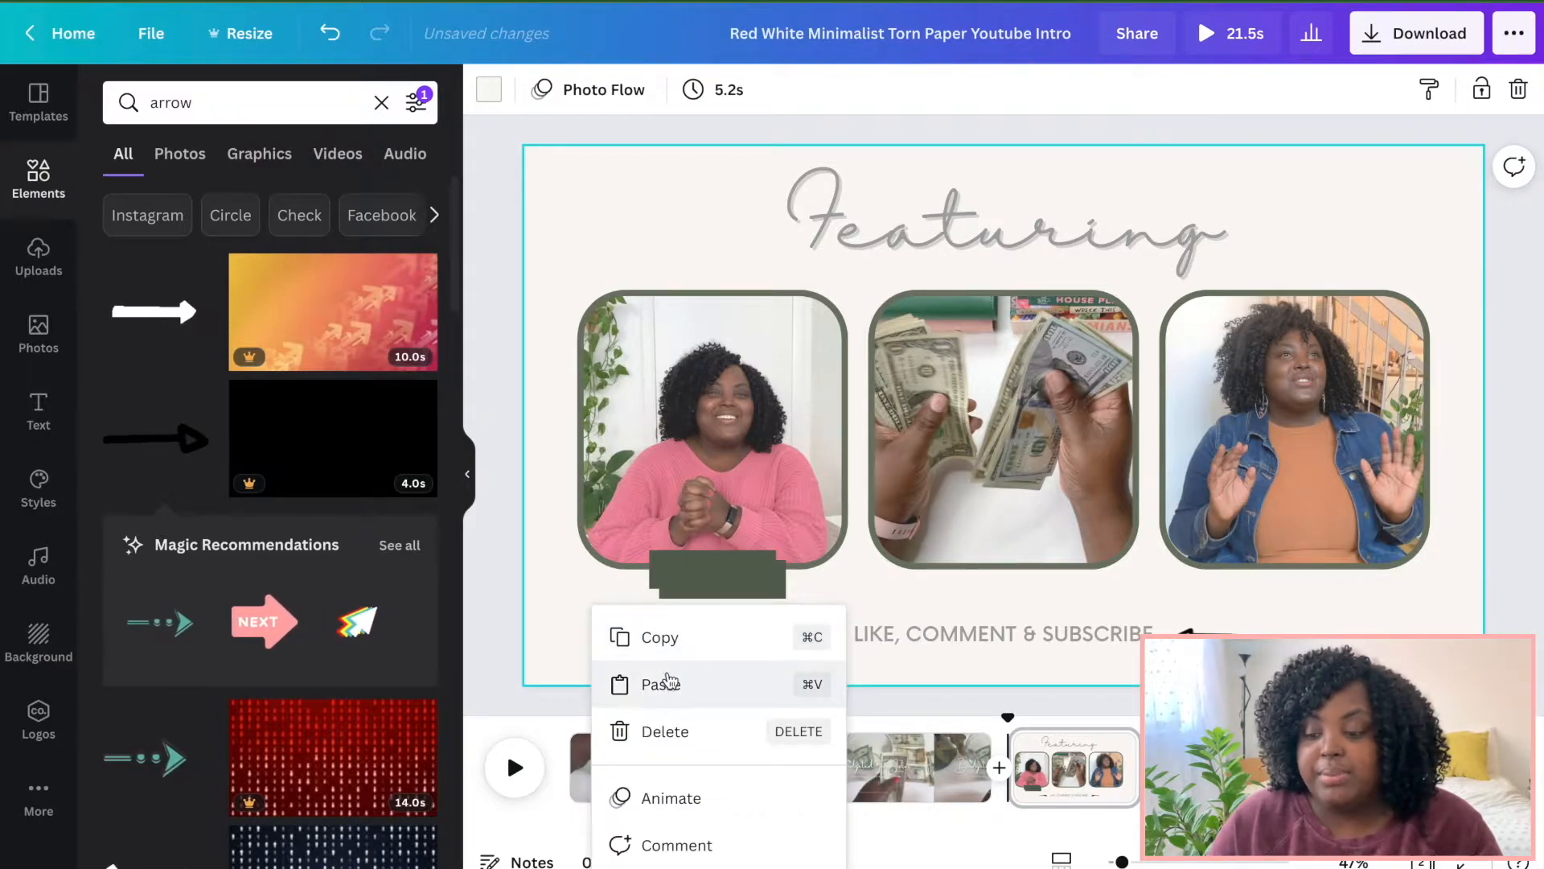
{"action": "left_click", "coordinate": [665, 684]}
{"action": "left_click_drag", "start_coordinate": [768, 595], "coordinate": [1062, 596]}
{"action": "left_click_drag", "start_coordinate": [1045, 580], "coordinate": [1036, 580]}
{"action": "left_click_drag", "start_coordinate": [751, 590], "coordinate": [724, 570]}
{"action": "right_click", "coordinate": [723, 575]}
{"action": "left_click", "coordinate": [776, 539]}
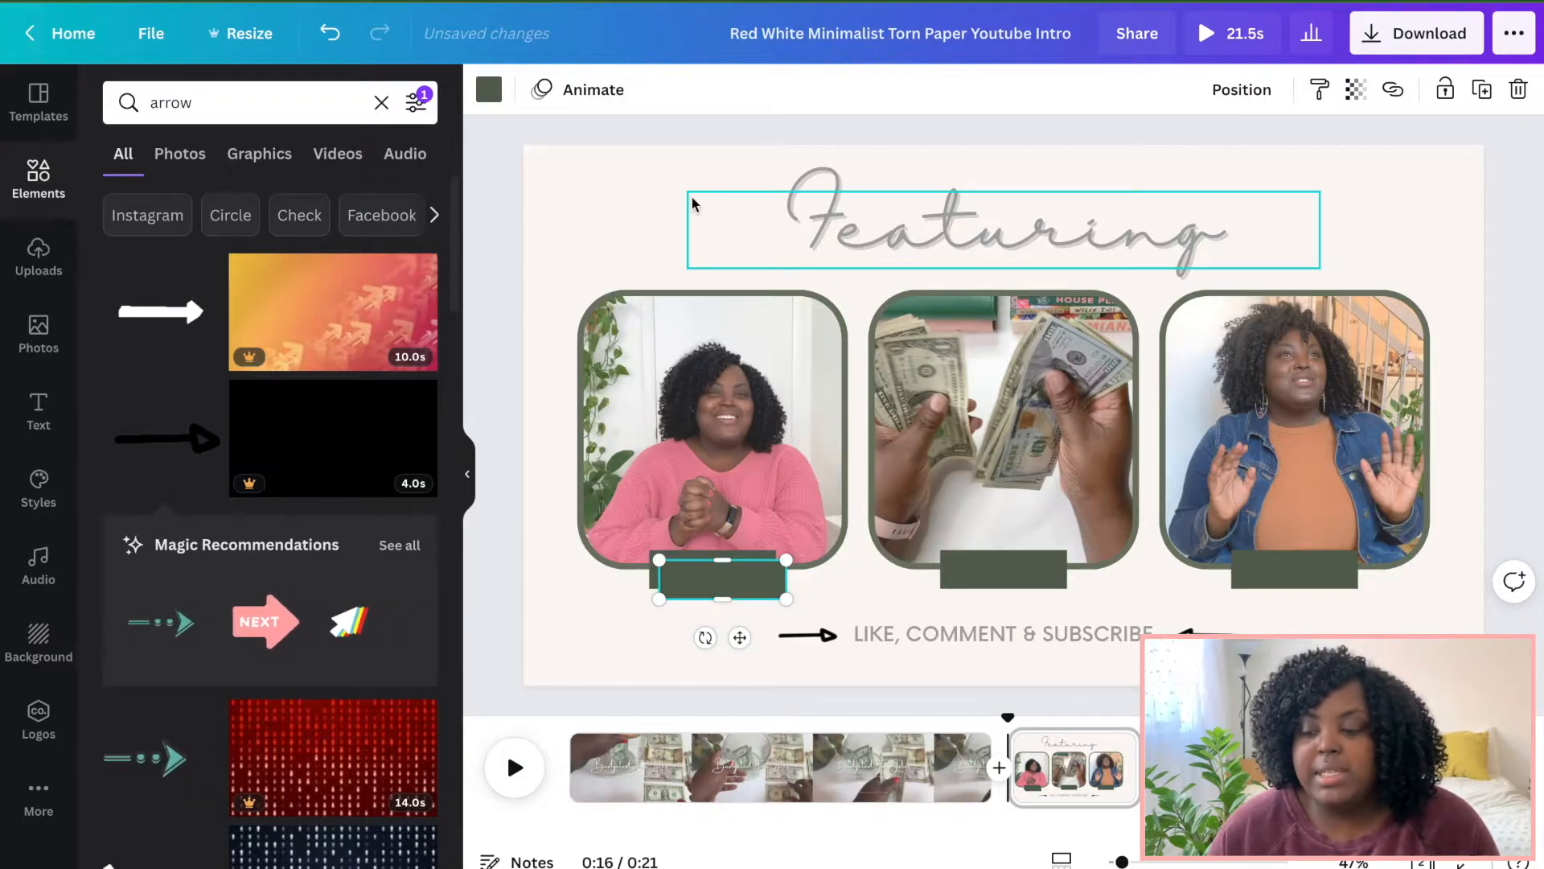
Recolour the first label with the cream document colour, set its transparency to 15 and nudge it into place.
{"action": "left_click", "coordinate": [488, 89]}
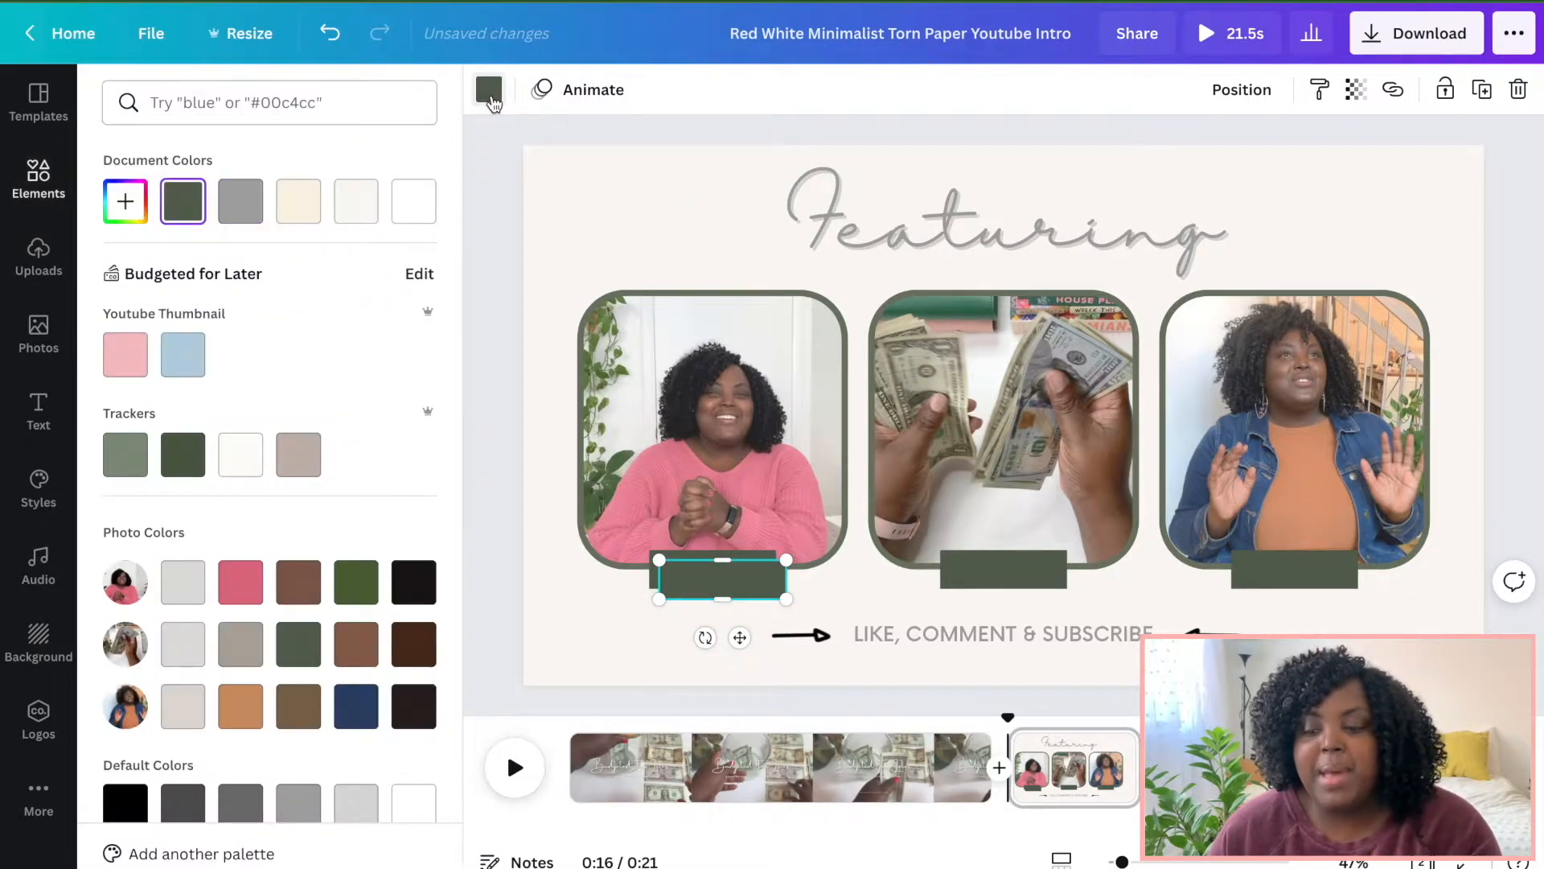
{"action": "left_click", "coordinate": [294, 212]}
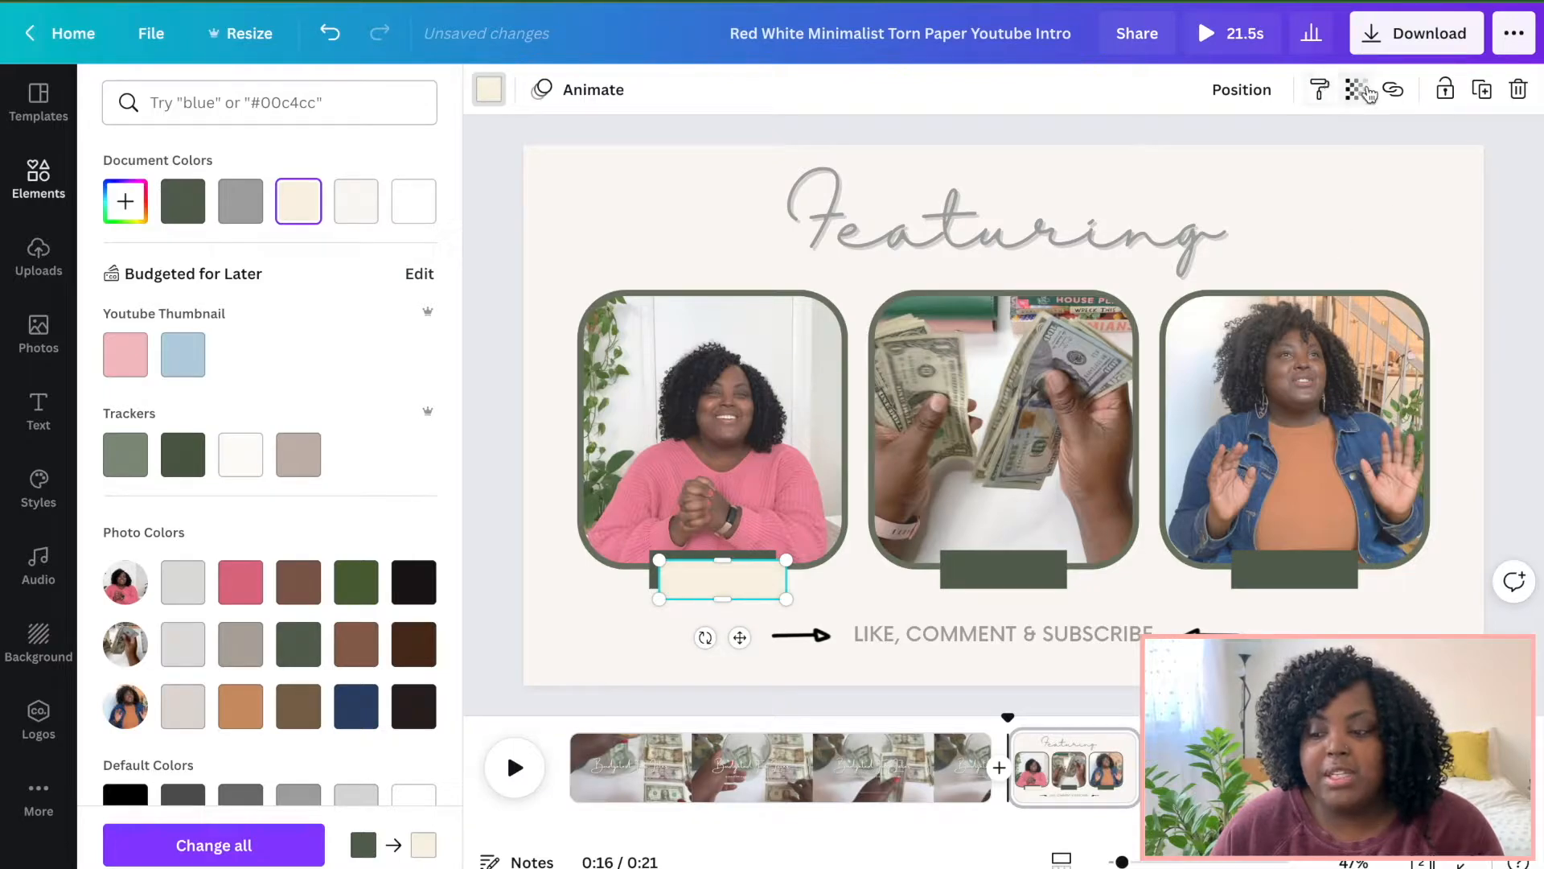
{"action": "left_click", "coordinate": [1367, 94]}
{"action": "left_click_drag", "start_coordinate": [1280, 165], "coordinate": [1184, 174]}
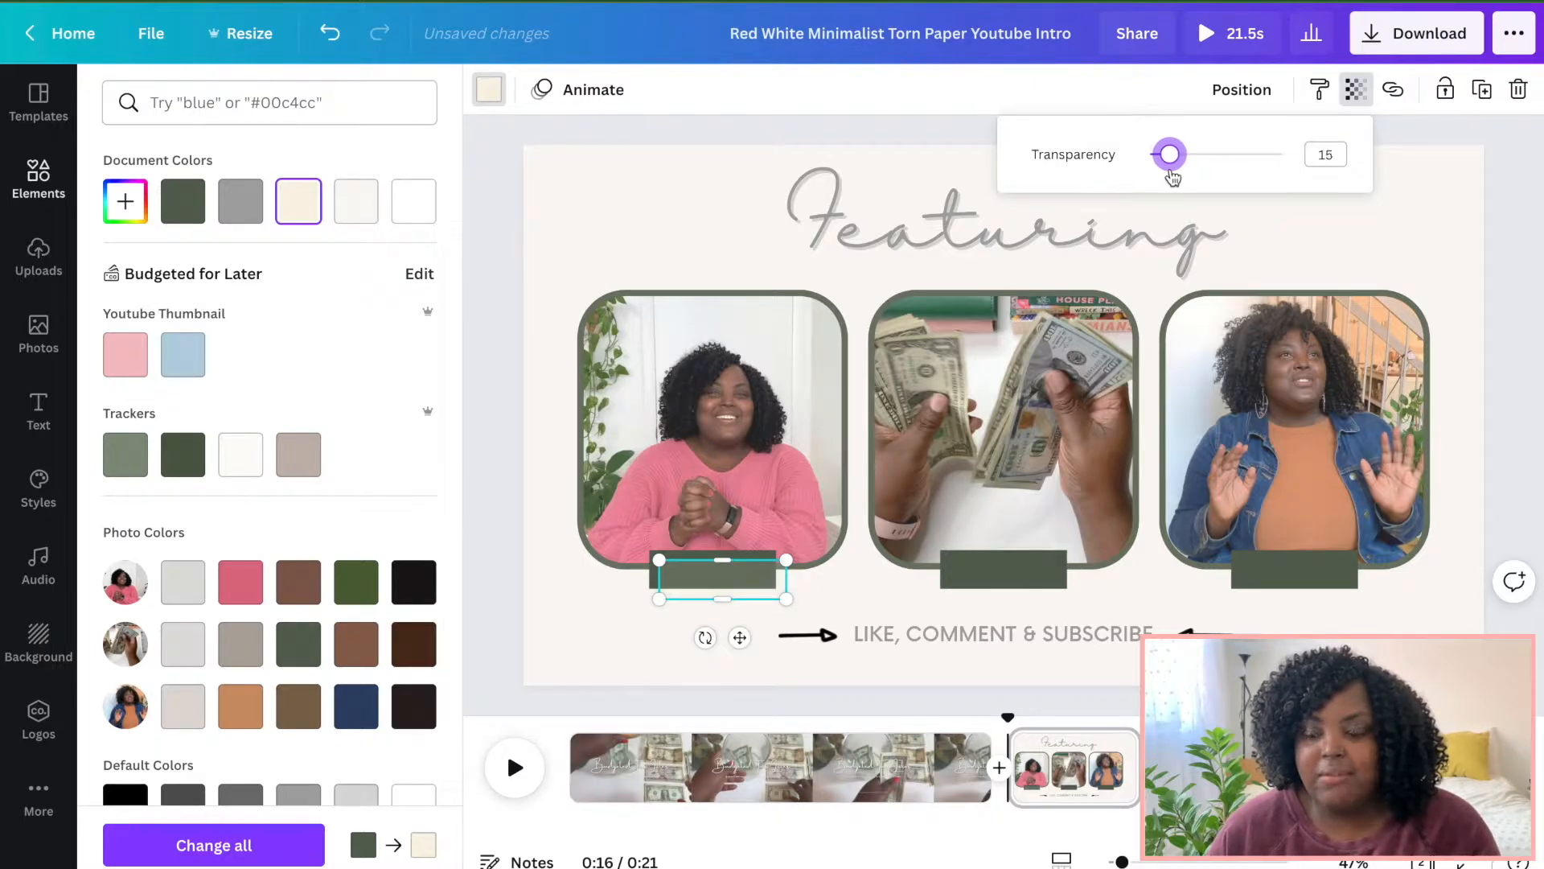
{"action": "left_click_drag", "start_coordinate": [716, 577], "coordinate": [706, 568]}
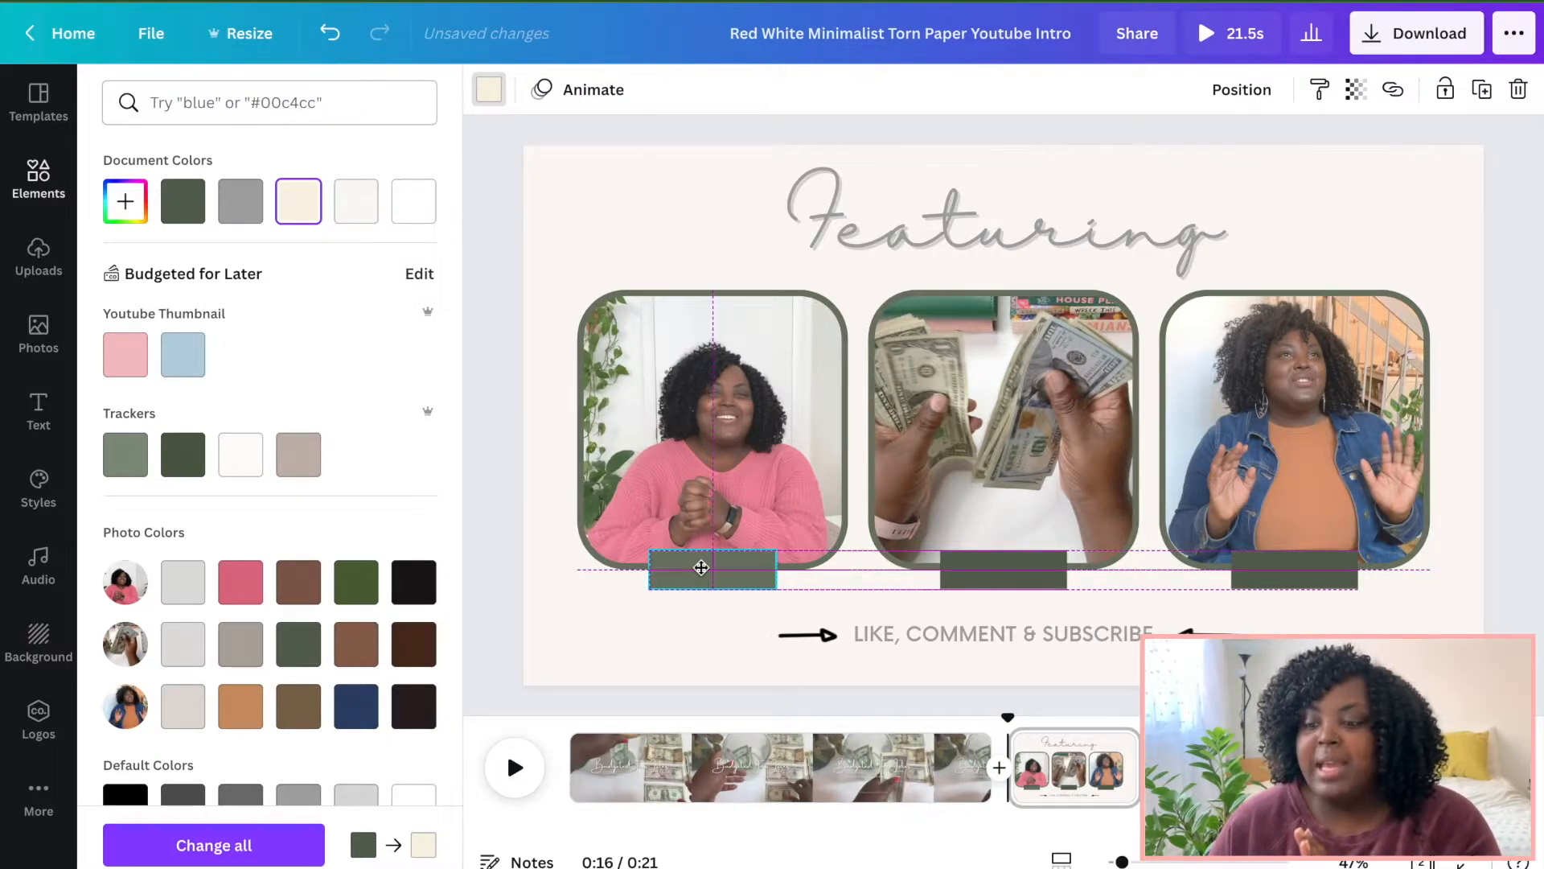
{"action": "left_click_drag", "start_coordinate": [701, 568], "coordinate": [701, 571]}
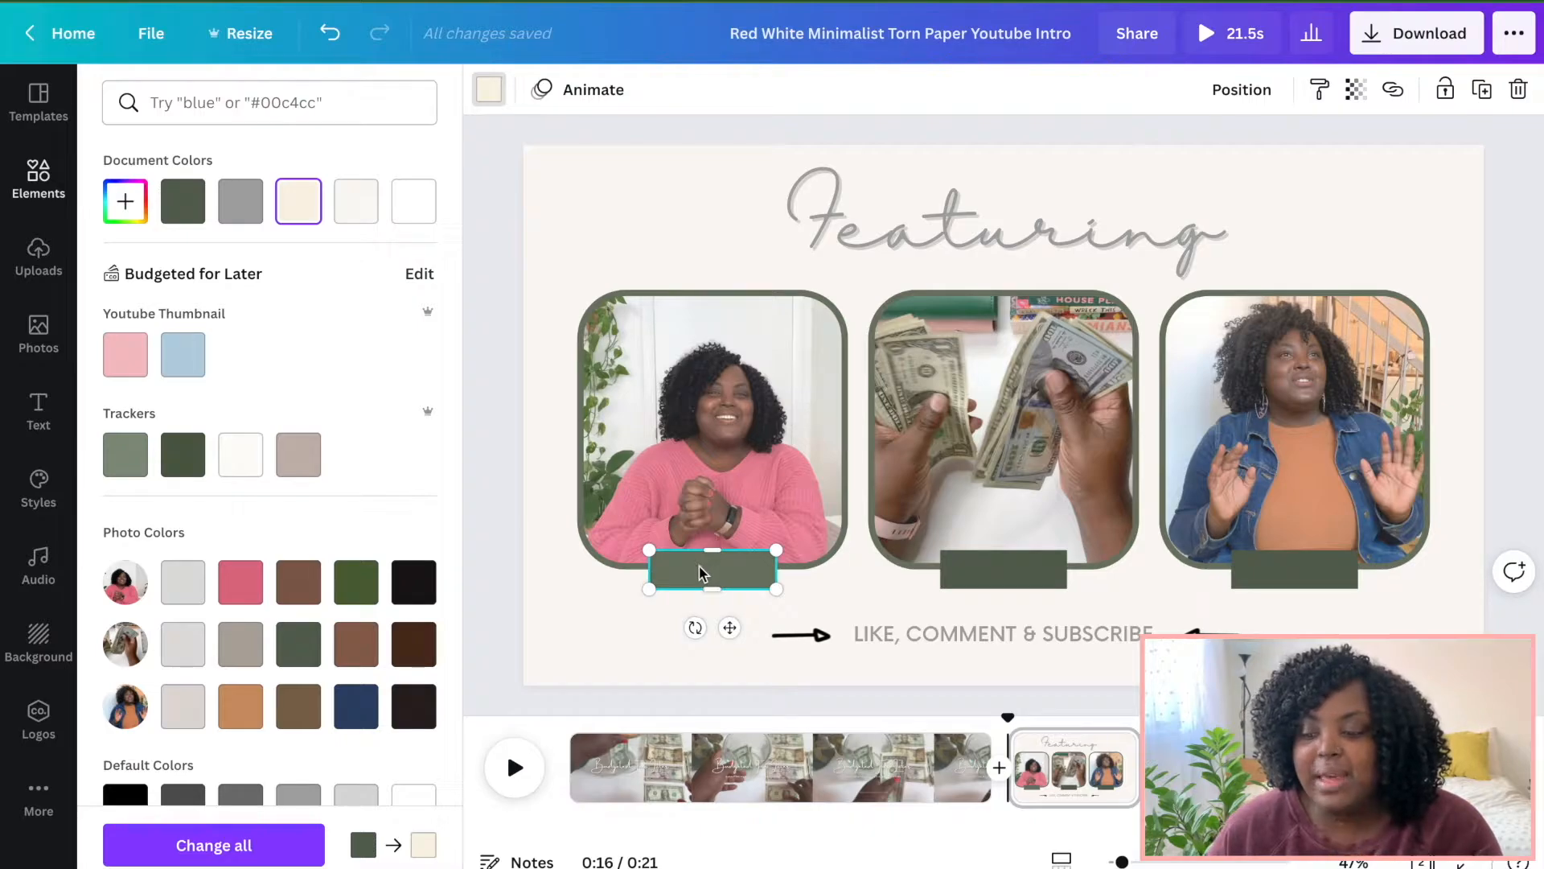
Copy the restyled label and paste copies over the labels under the middle and third photos.
{"action": "right_click", "coordinate": [736, 571]}
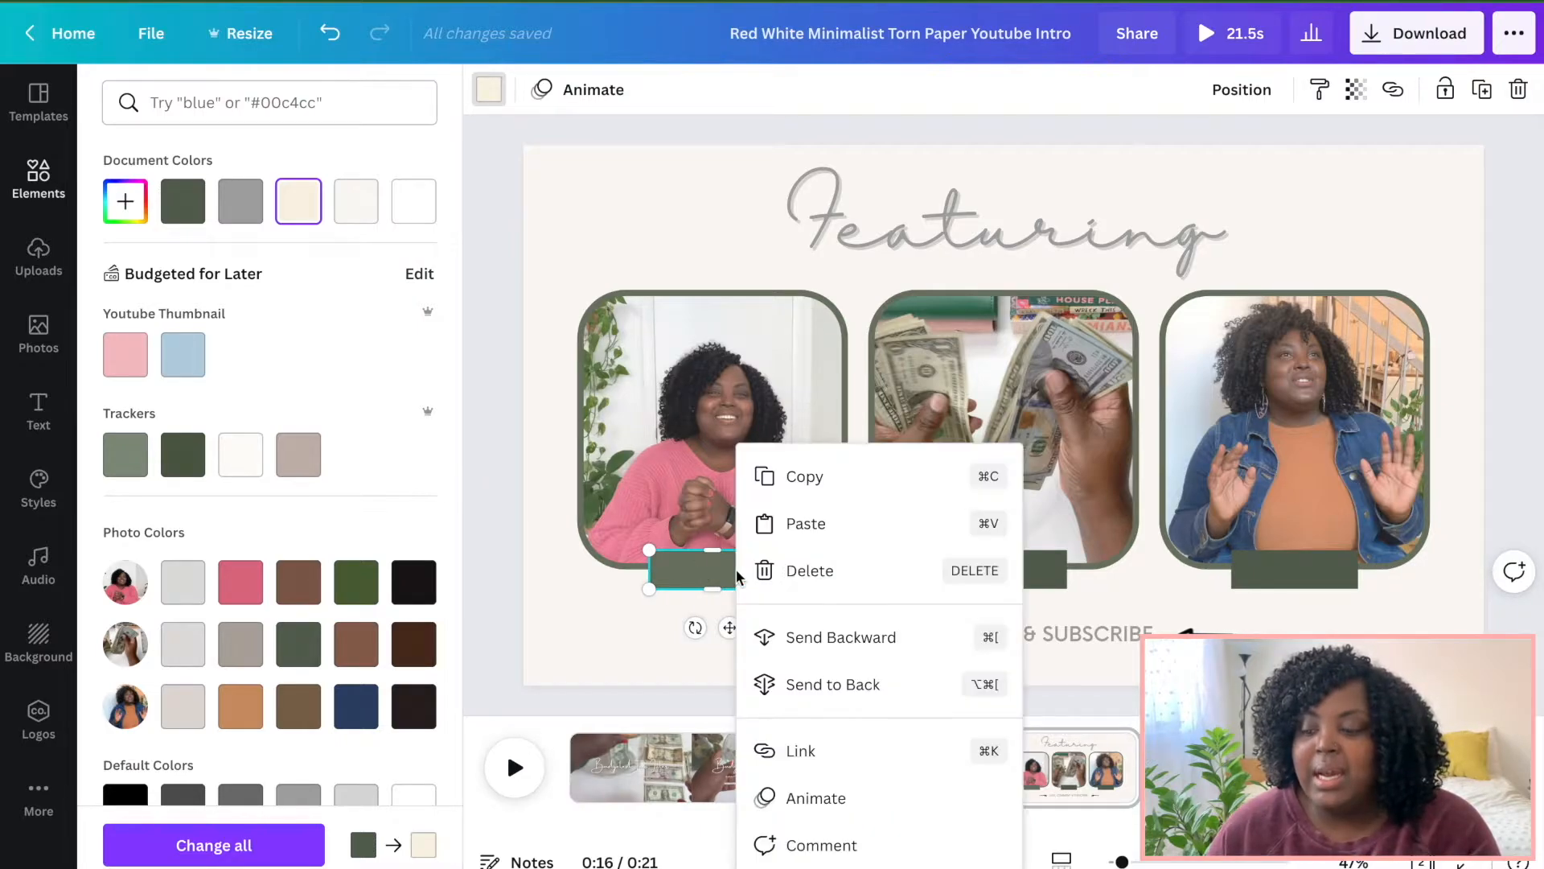
{"action": "left_click", "coordinate": [819, 479]}
{"action": "right_click", "coordinate": [818, 635]}
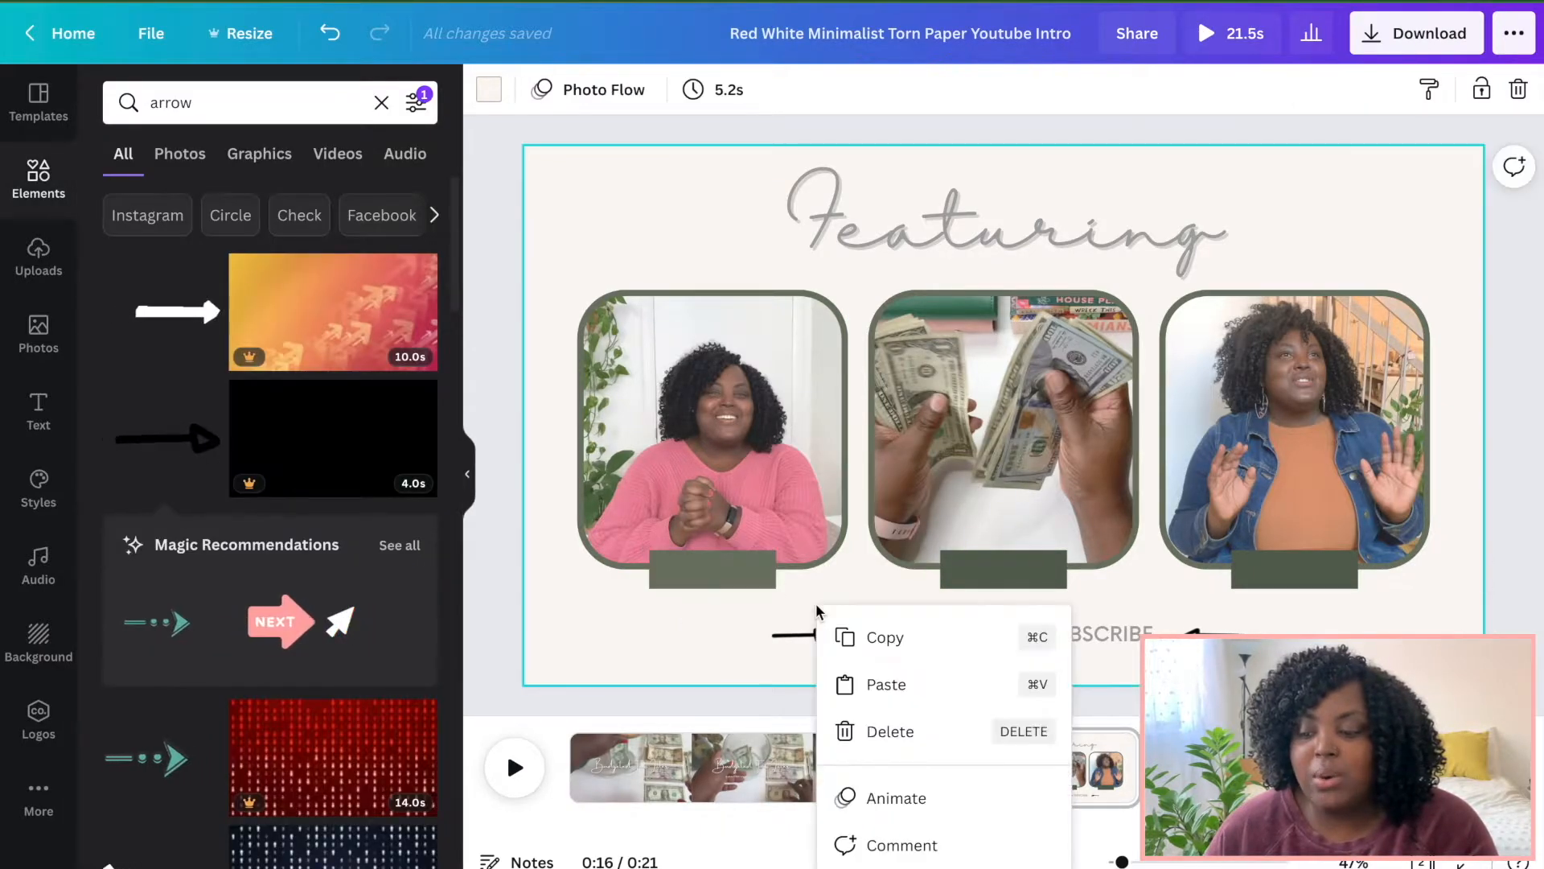
{"action": "left_click", "coordinate": [876, 682]}
{"action": "left_click_drag", "start_coordinate": [758, 580], "coordinate": [1042, 577]}
{"action": "right_click", "coordinate": [1082, 607]}
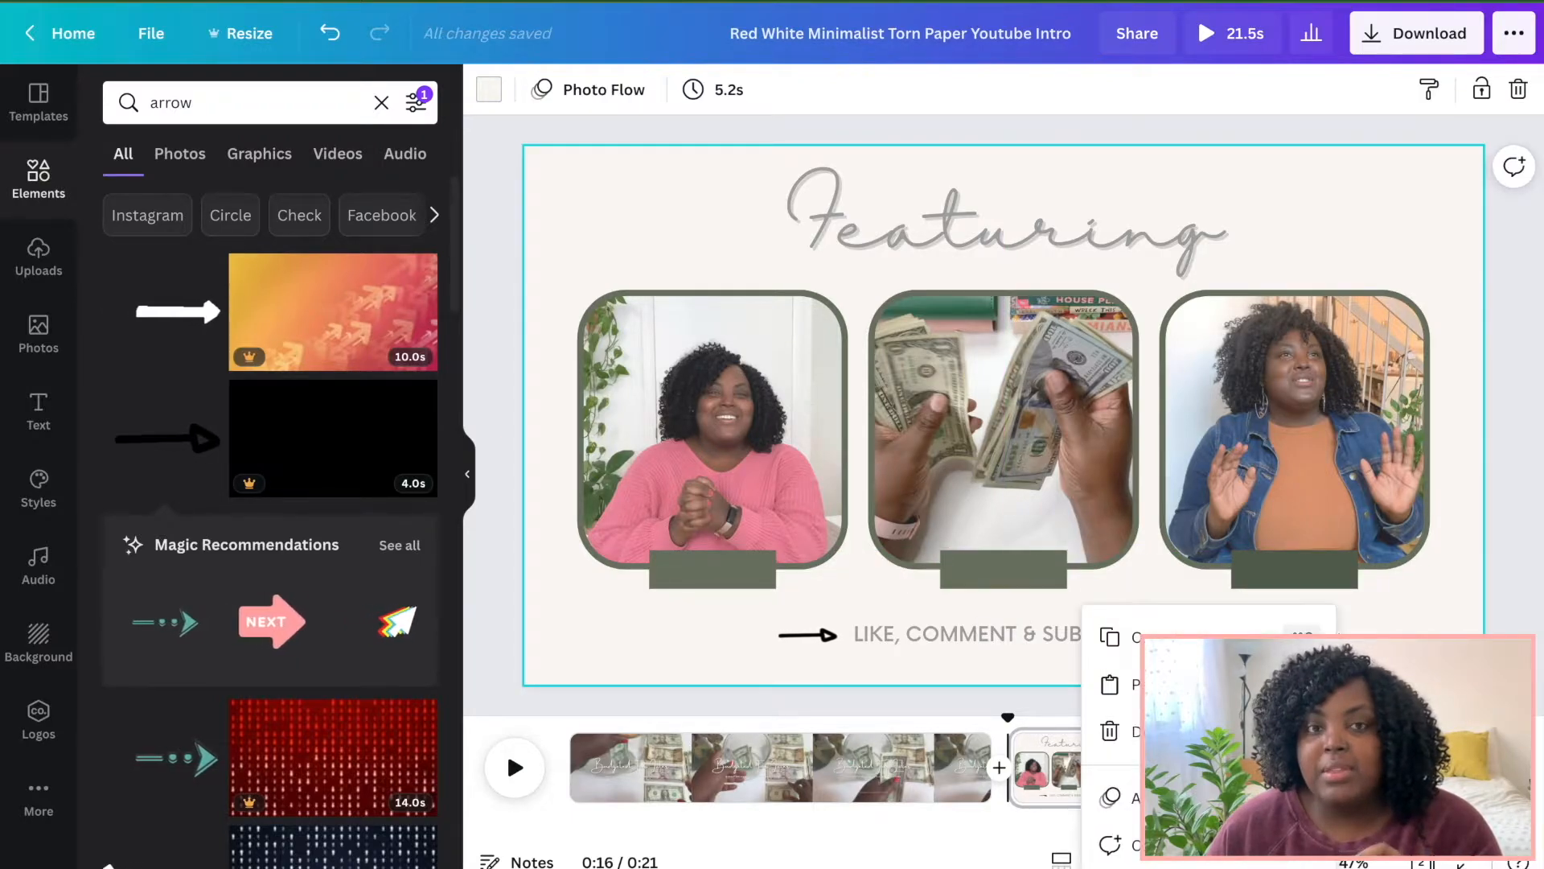
{"action": "left_click", "coordinate": [1166, 685]}
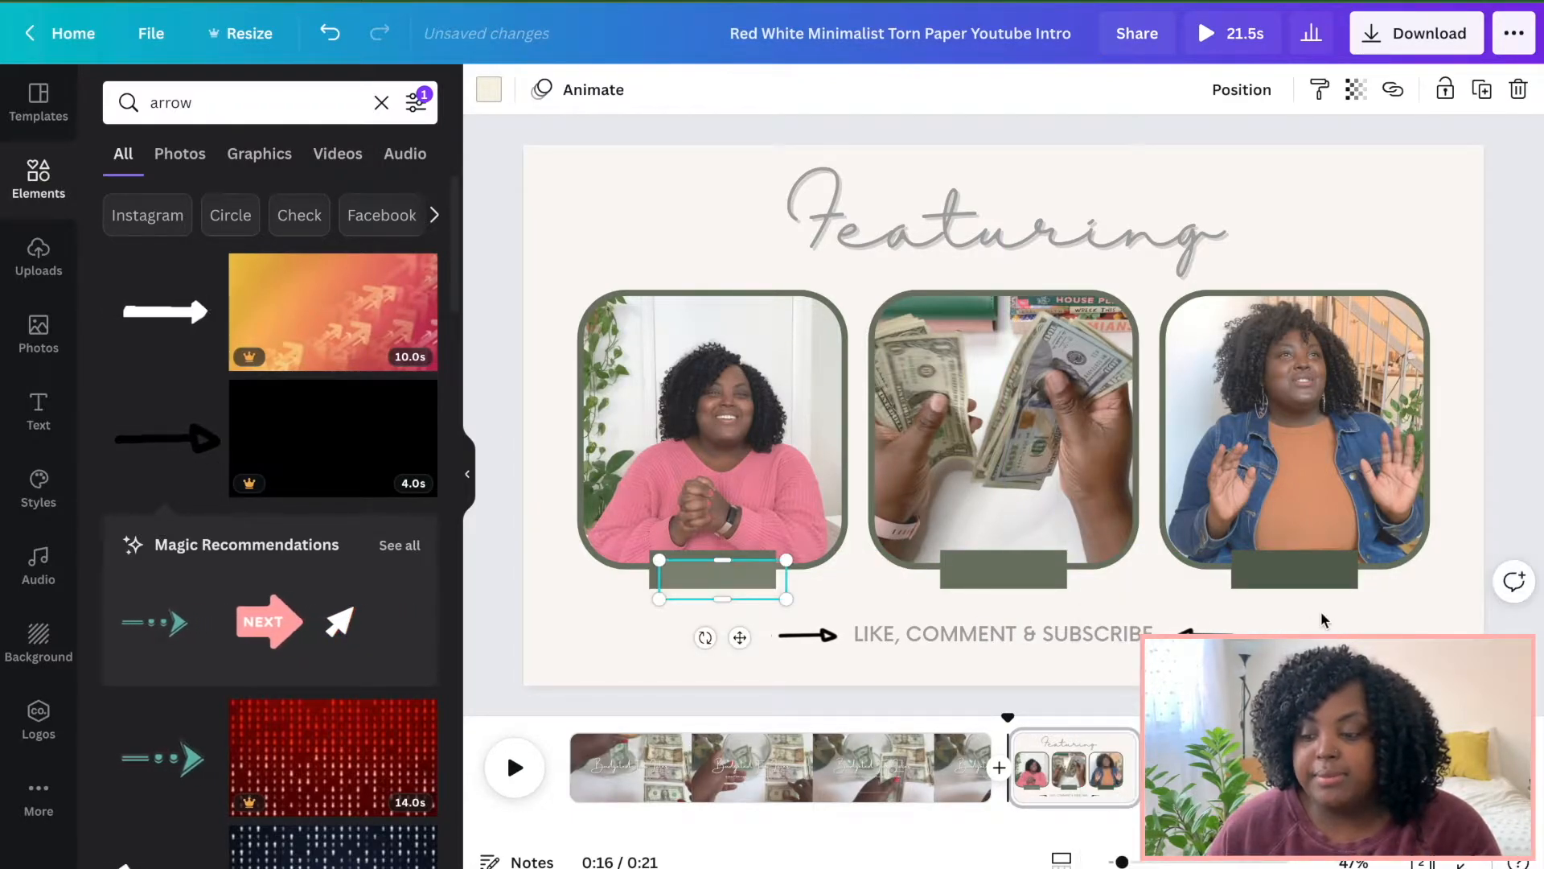
{"action": "left_click_drag", "start_coordinate": [720, 591], "coordinate": [1294, 578]}
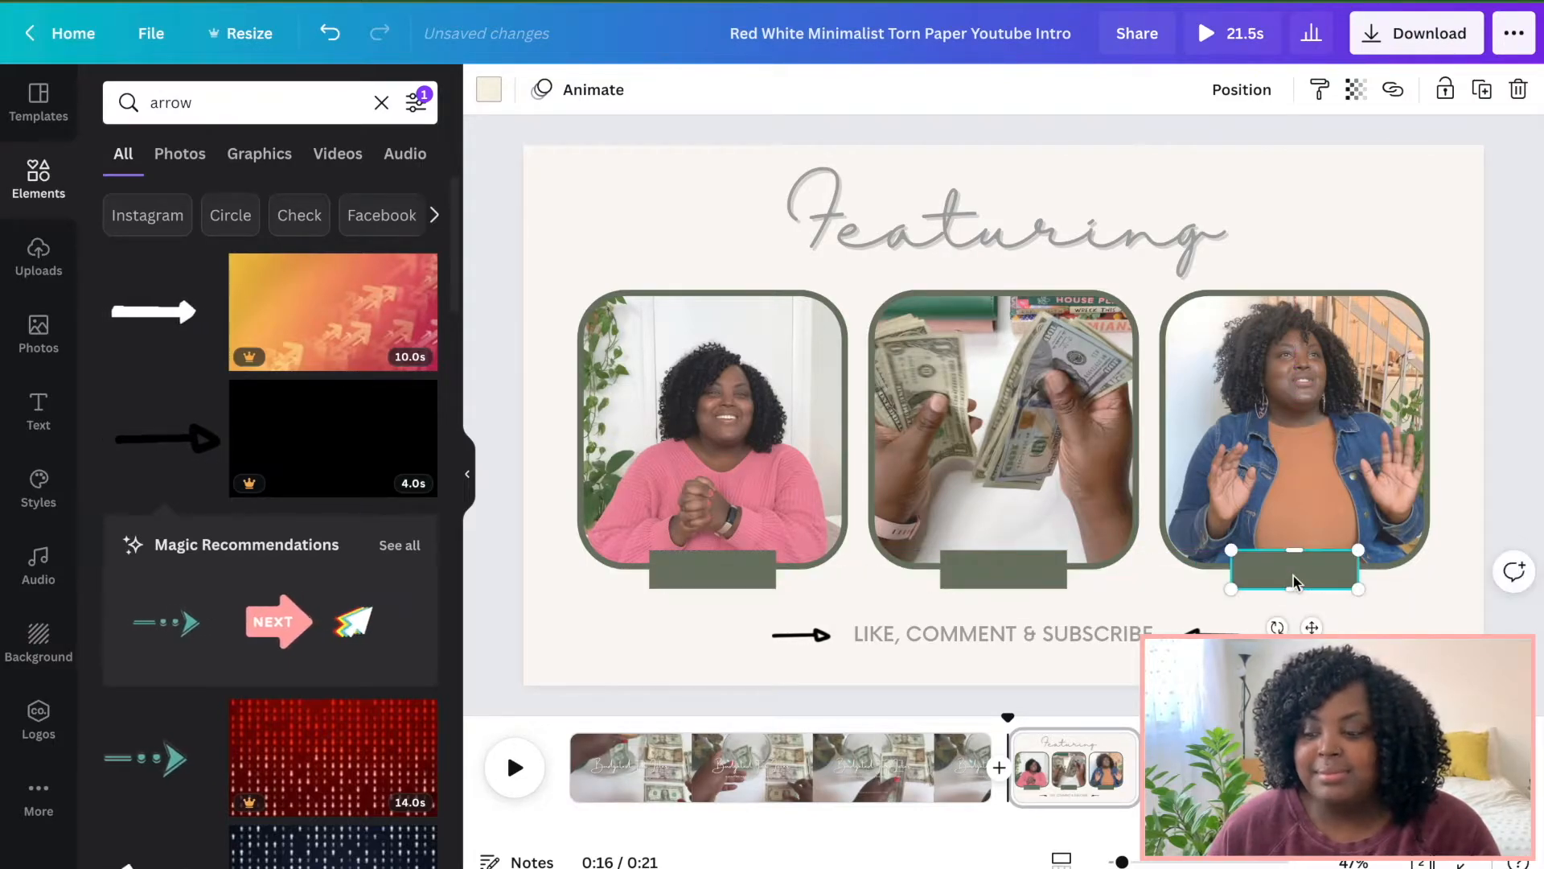
Duplicate the LIKE, COMMENT & SUBSCRIBE text and move the copy onto the first photo's label.
{"action": "left_click", "coordinate": [1050, 640]}
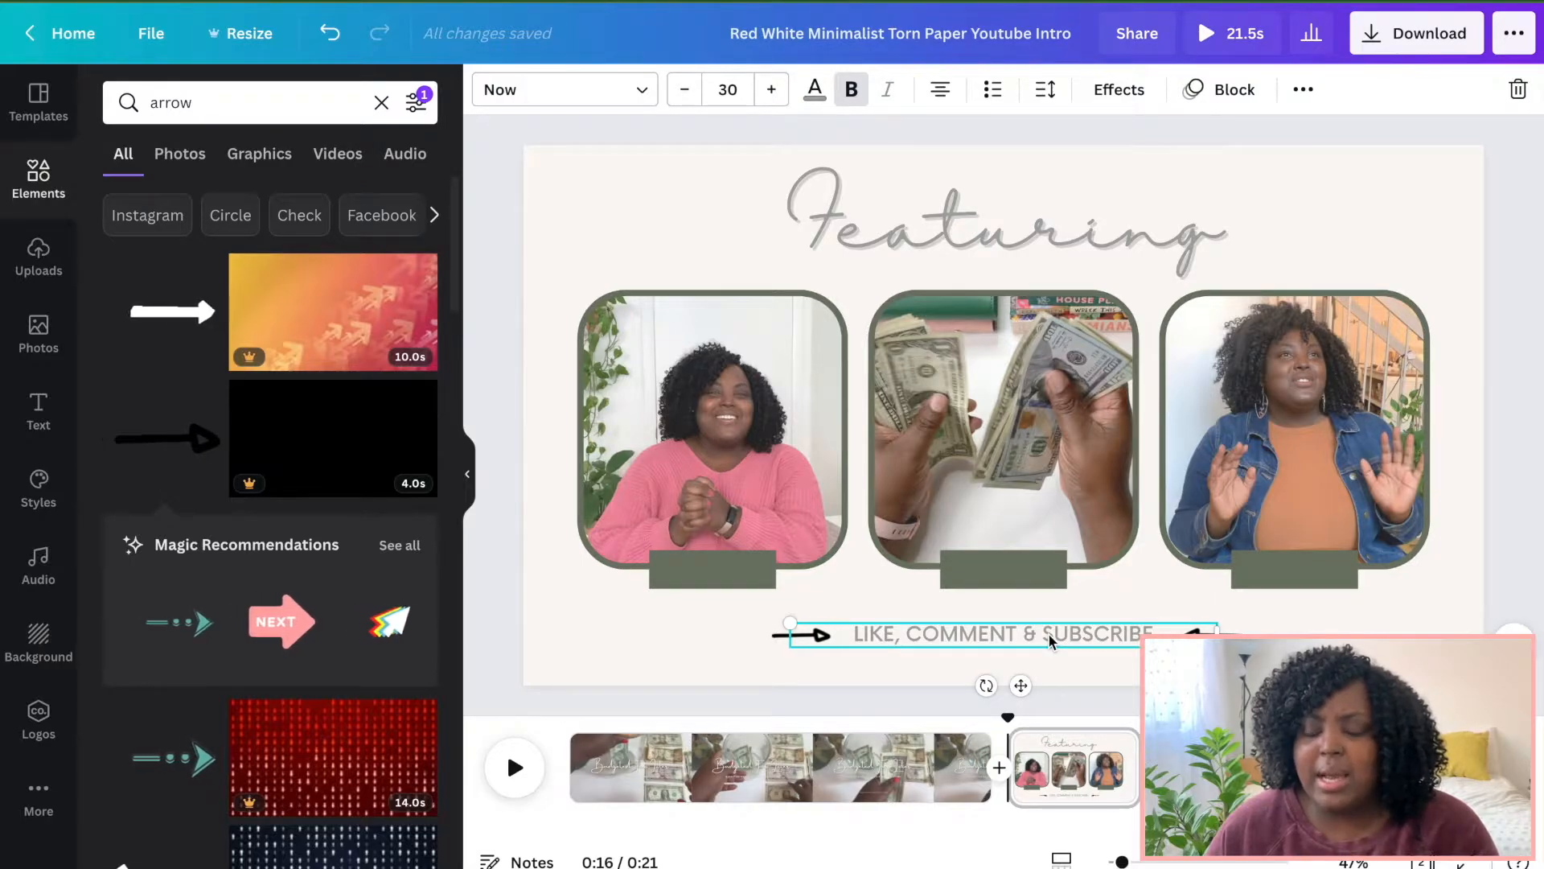
{"action": "left_click_drag", "start_coordinate": [1050, 639], "coordinate": [1035, 648]}
{"action": "left_click_drag", "start_coordinate": [931, 614], "coordinate": [687, 547]}
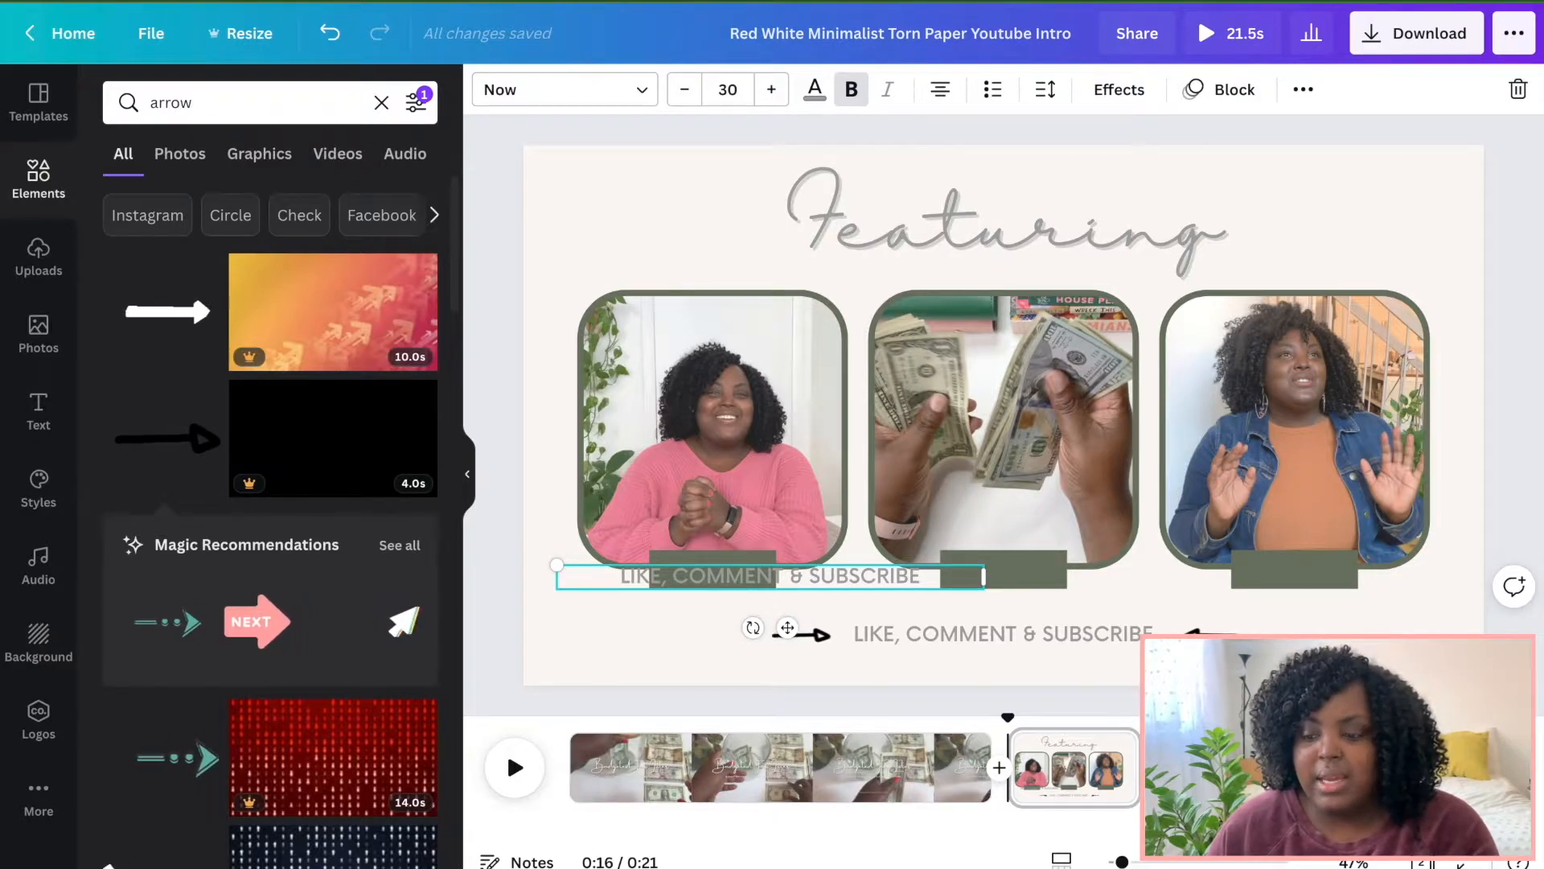
Set the copied text's colour to the cream document colour and its font size to 25.
{"action": "left_click", "coordinate": [816, 91]}
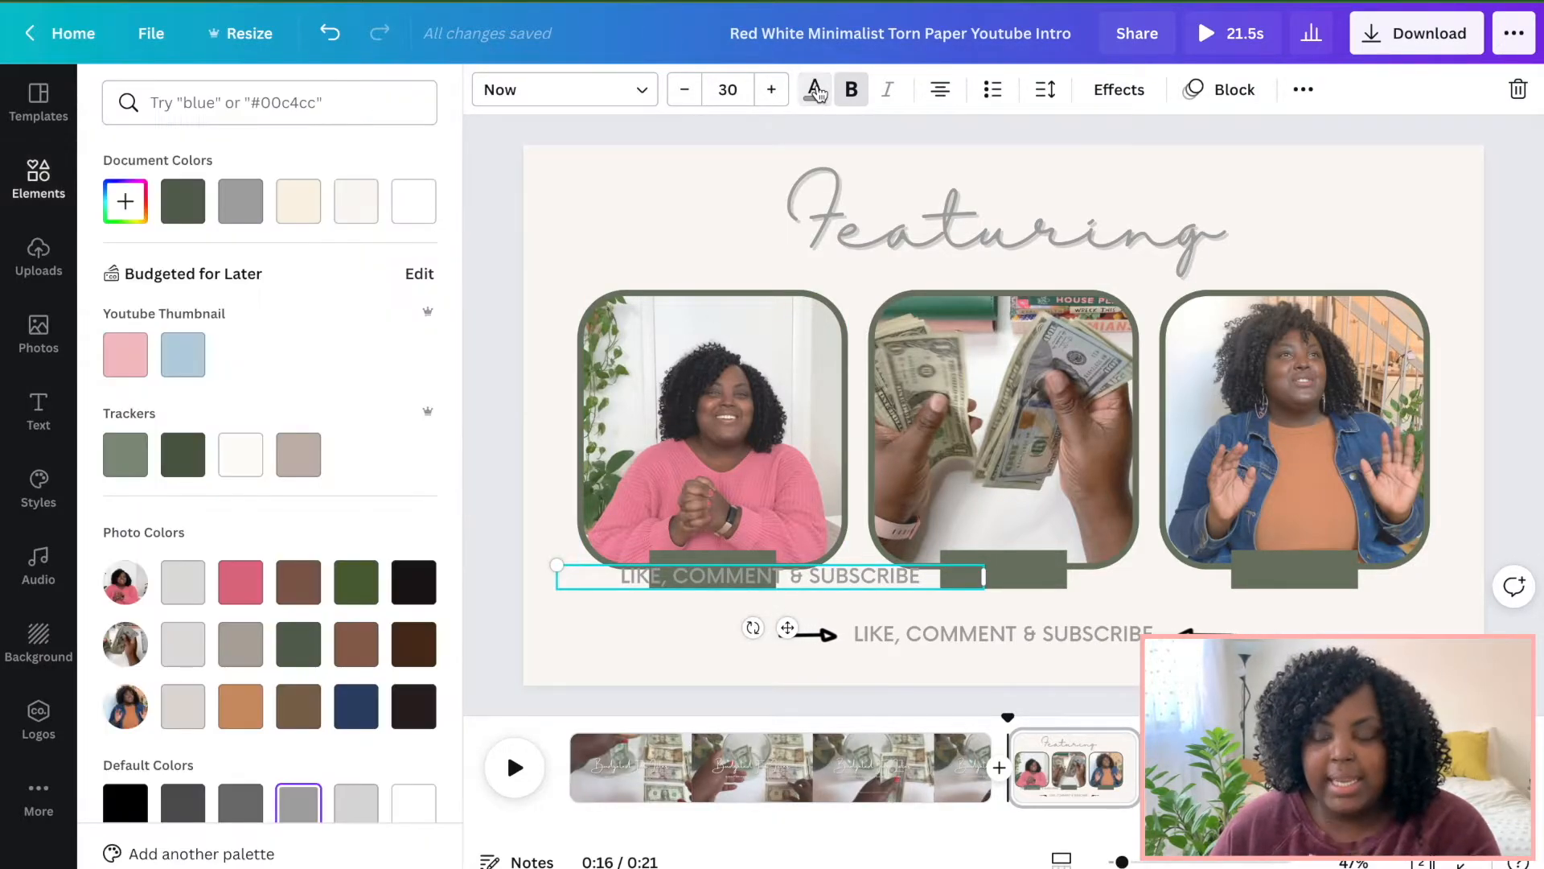
{"action": "left_click", "coordinate": [297, 200]}
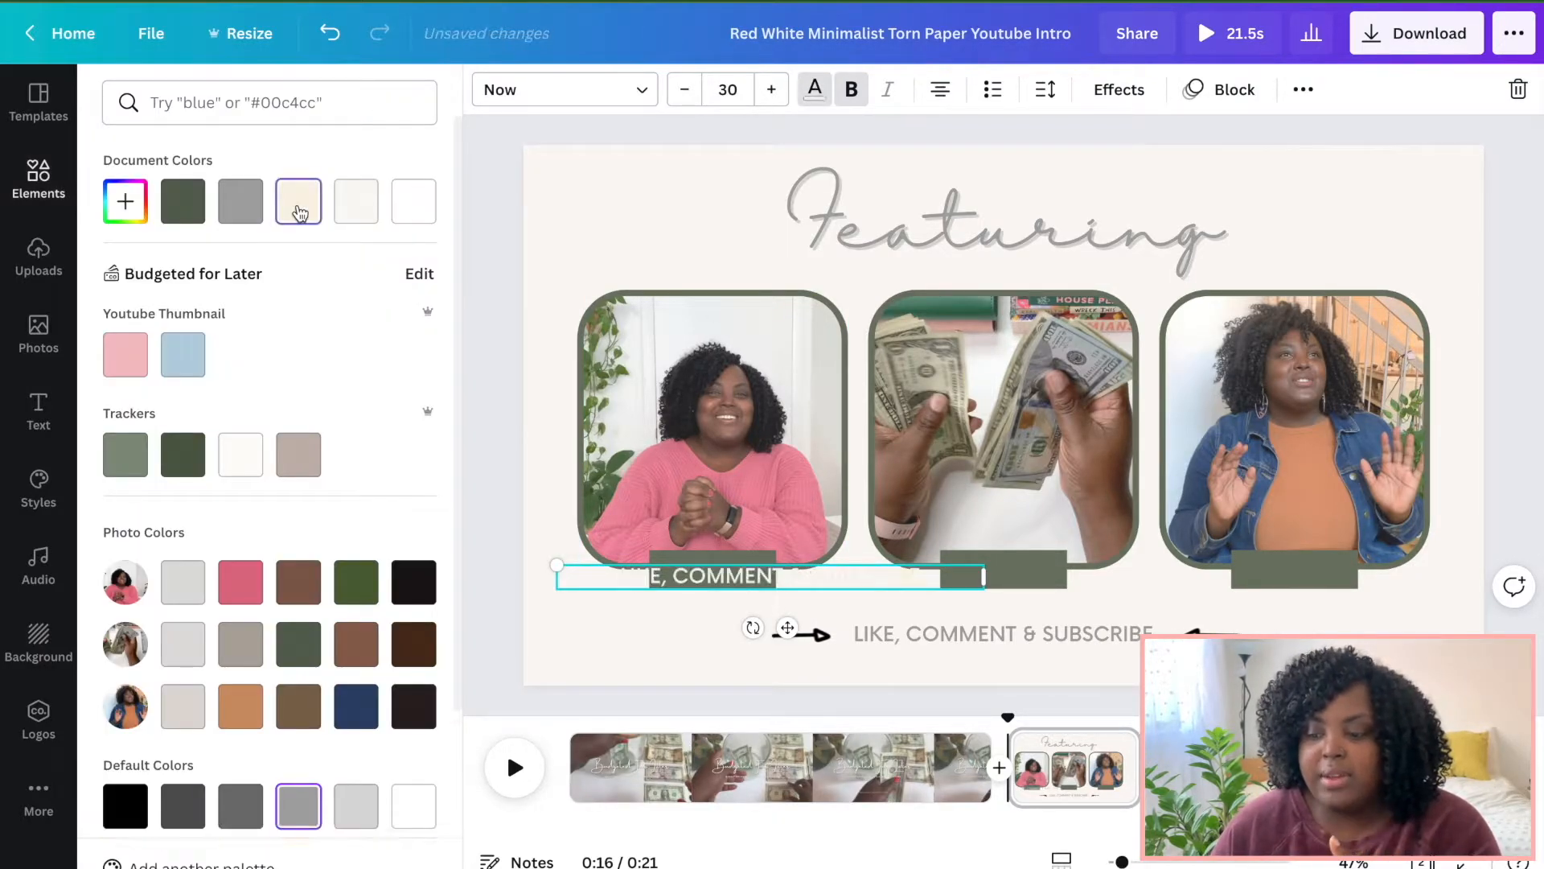
{"action": "left_click", "coordinate": [733, 90]}
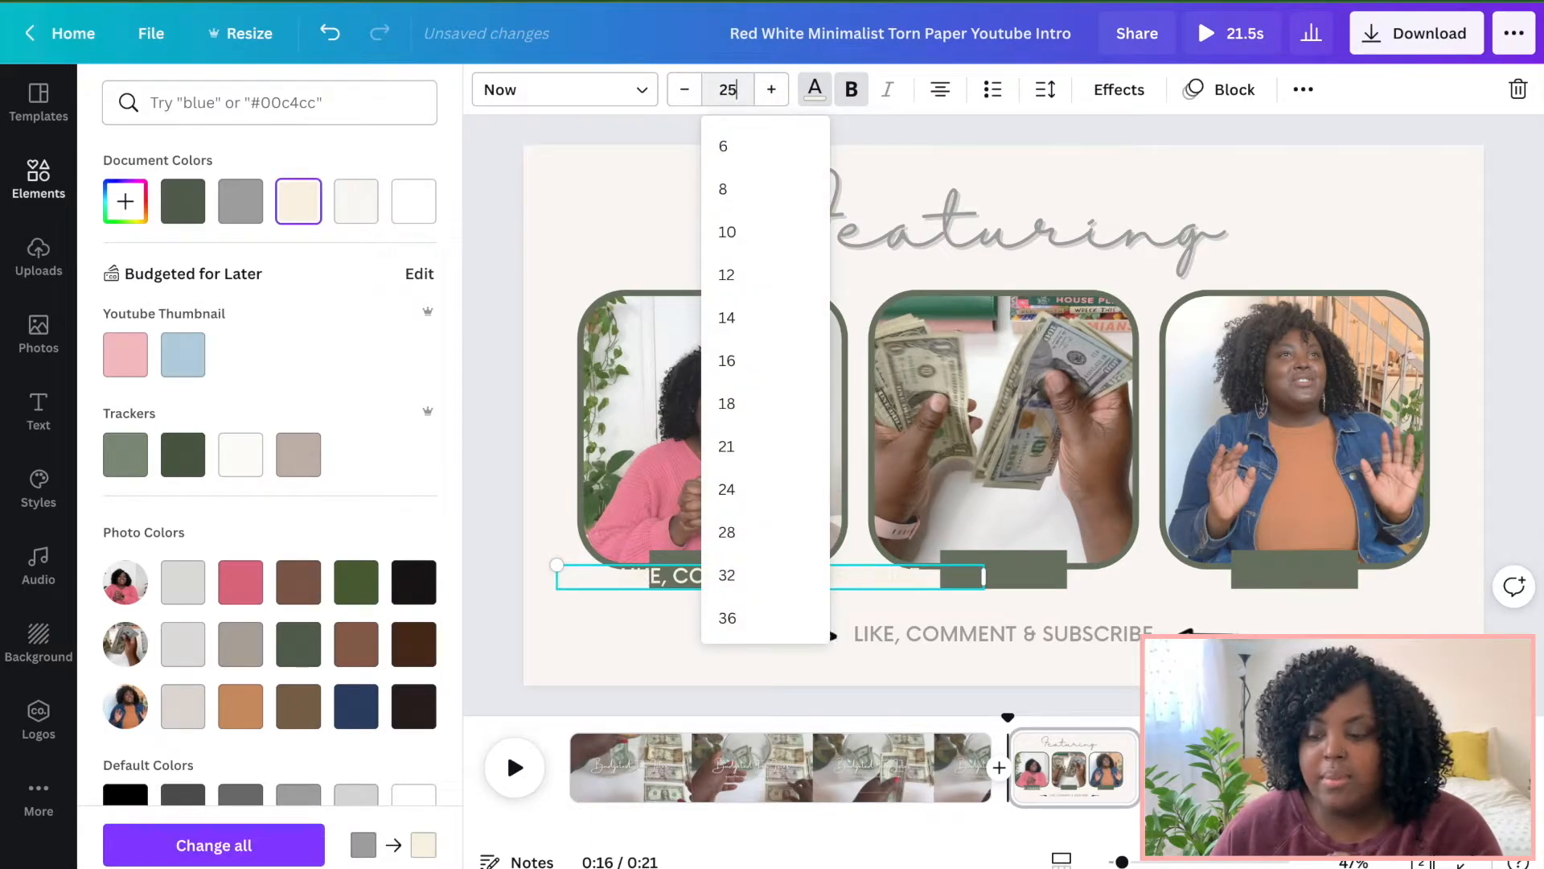
{"action": "key", "text": "Return"}
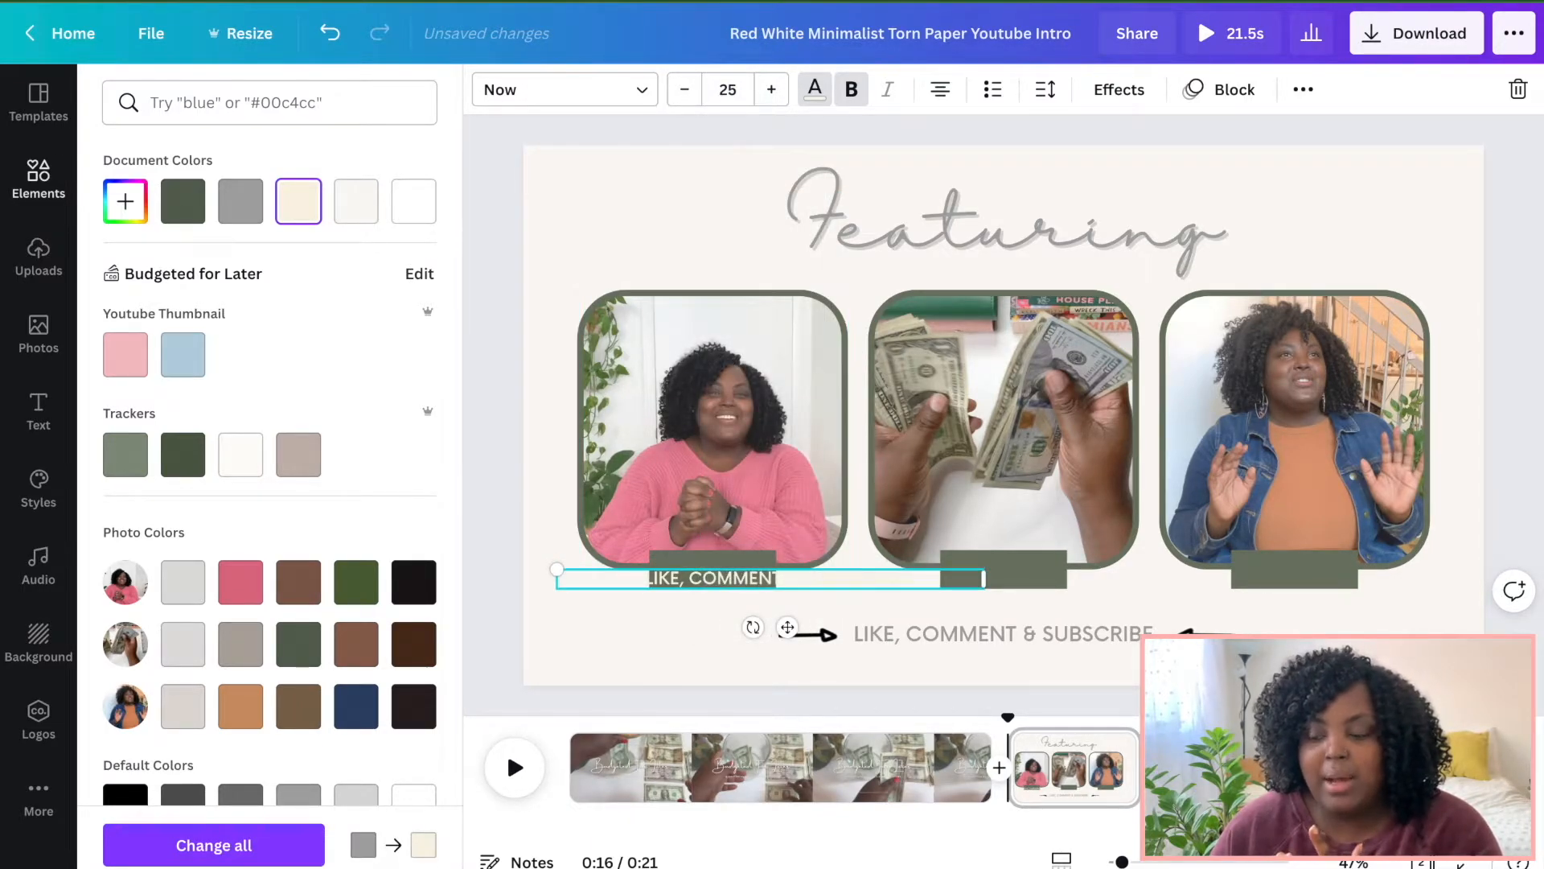
Turn off uppercase, rewrite the label text as Budget Talks and centre it on the first label.
{"action": "left_click", "coordinate": [1304, 90]}
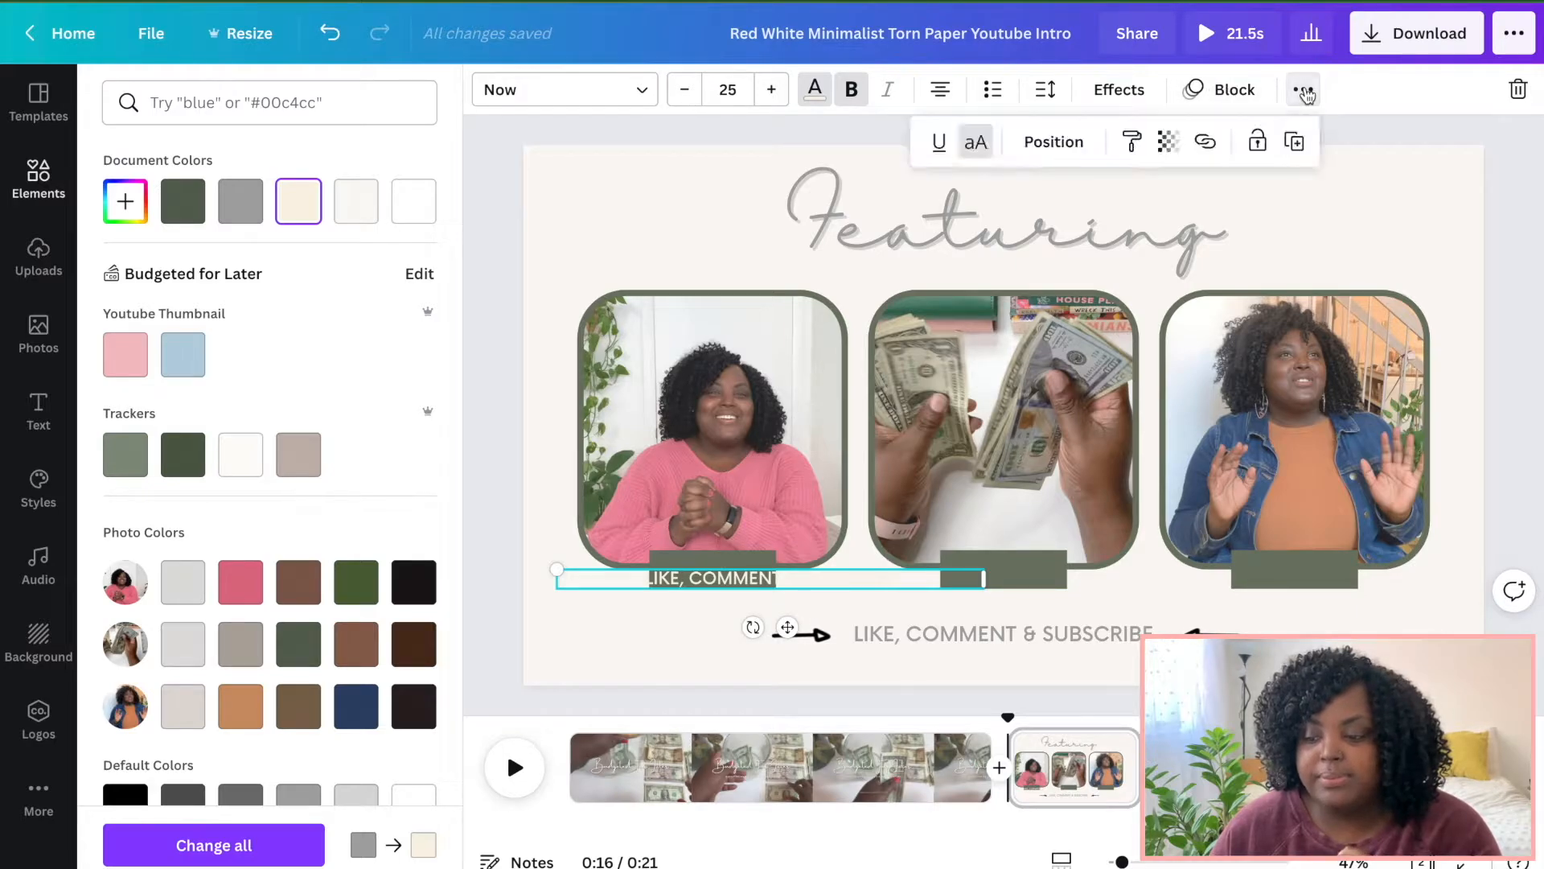
{"action": "left_click", "coordinate": [975, 142]}
{"action": "type", "text": "Budg"}
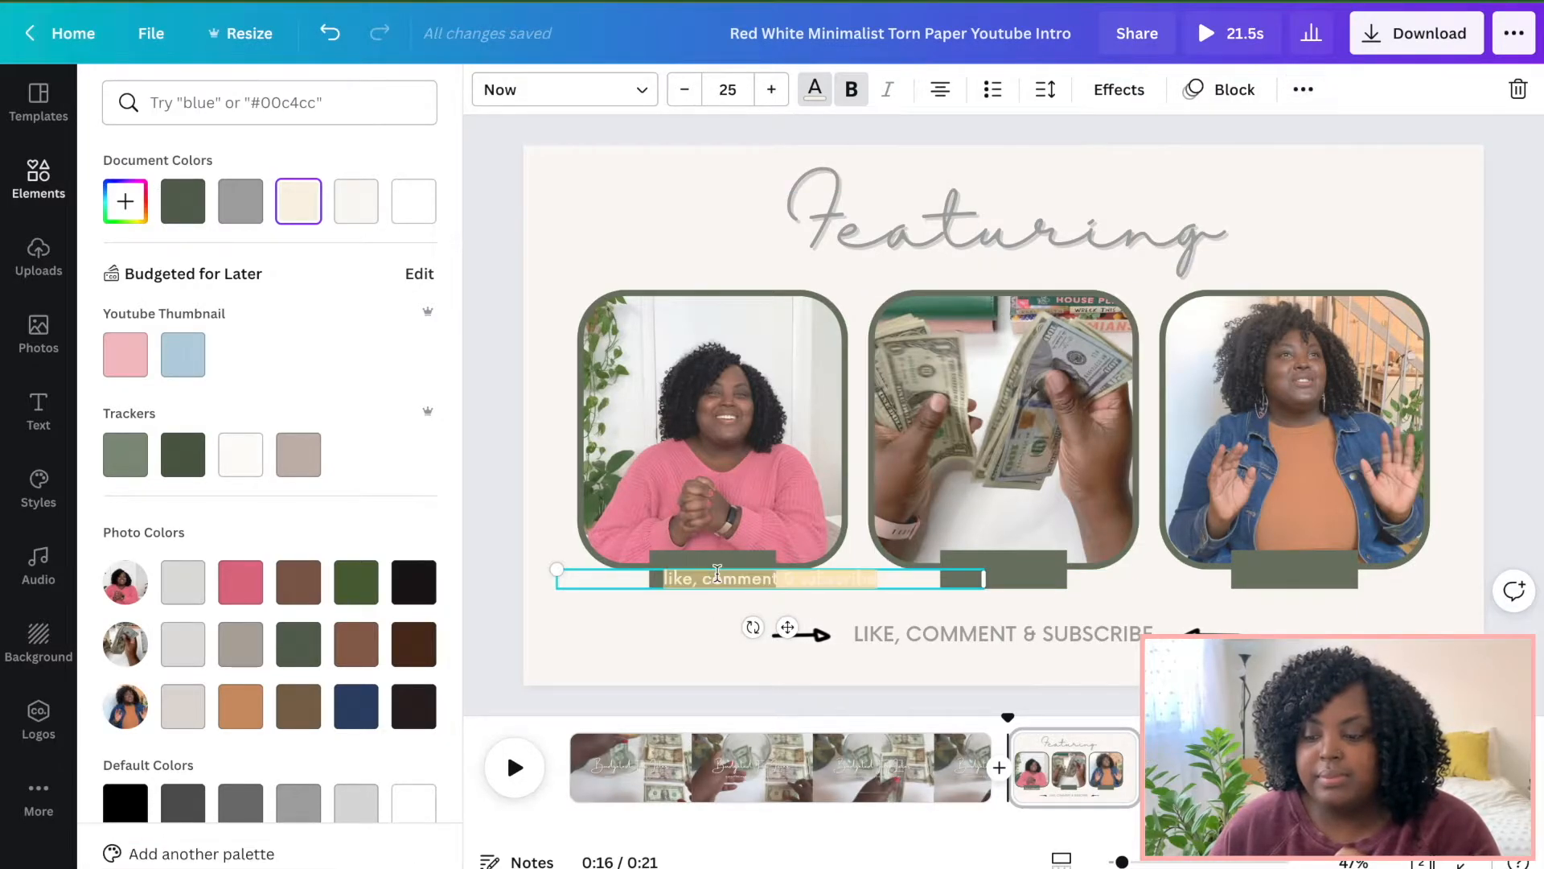
{"action": "type", "text": "et Talks"}
{"action": "scroll", "coordinate": [907, 593], "scroll_direction": "up", "scroll_amount": 5}
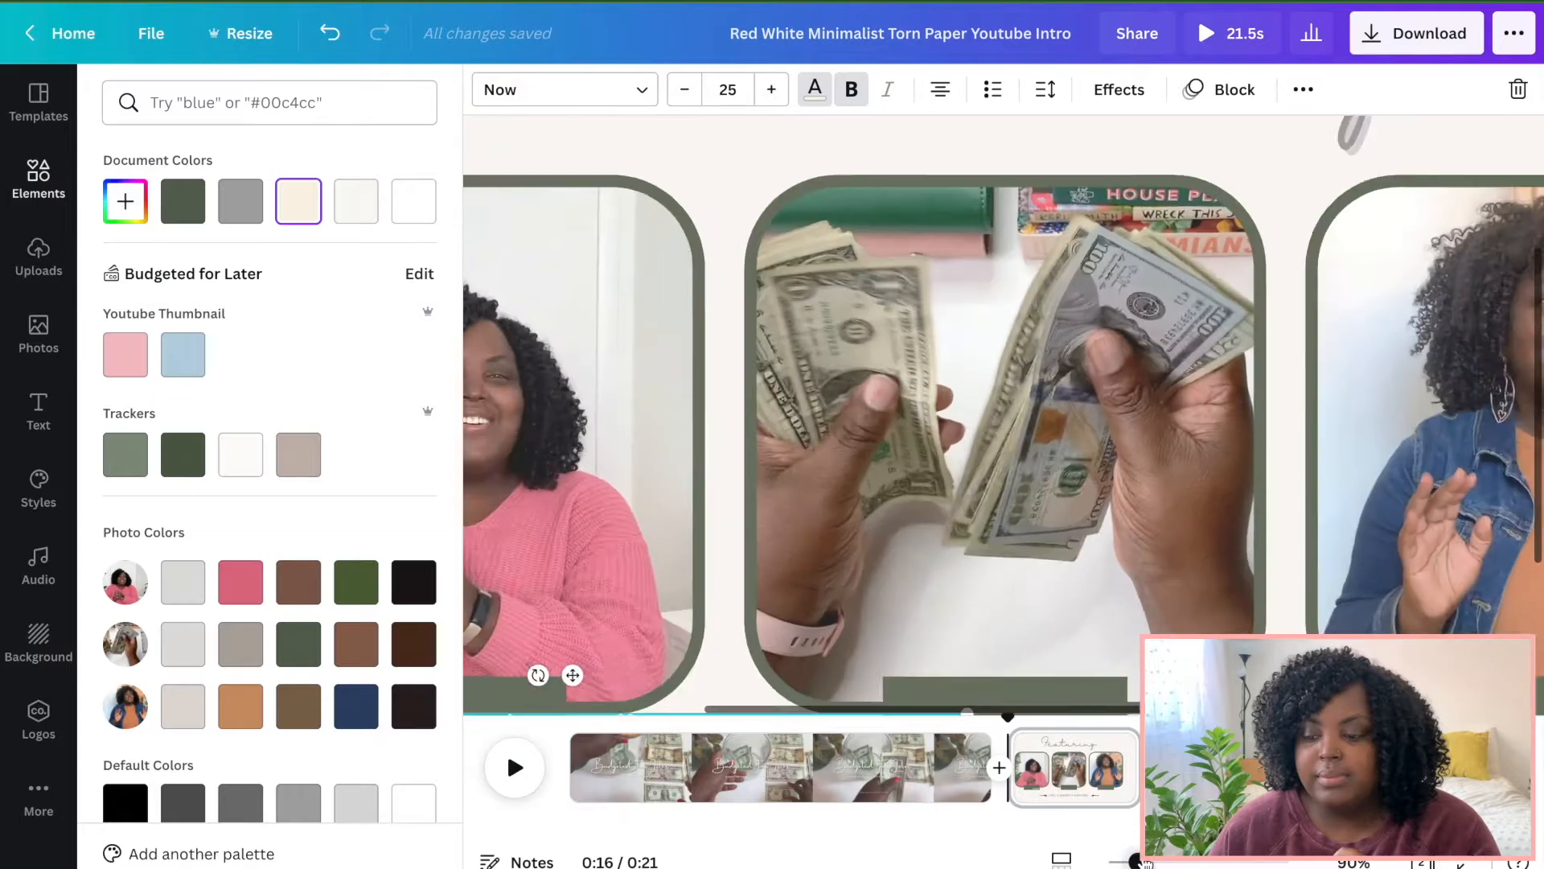
{"action": "scroll", "coordinate": [979, 614], "scroll_direction": "down", "scroll_amount": 2}
{"action": "left_click_drag", "start_coordinate": [970, 568], "coordinate": [492, 568]}
{"action": "scroll", "coordinate": [576, 587], "scroll_direction": "left", "scroll_amount": 5}
{"action": "left_click_drag", "start_coordinate": [879, 568], "coordinate": [842, 568]}
{"action": "left_click_drag", "start_coordinate": [1136, 861], "coordinate": [1123, 861]}
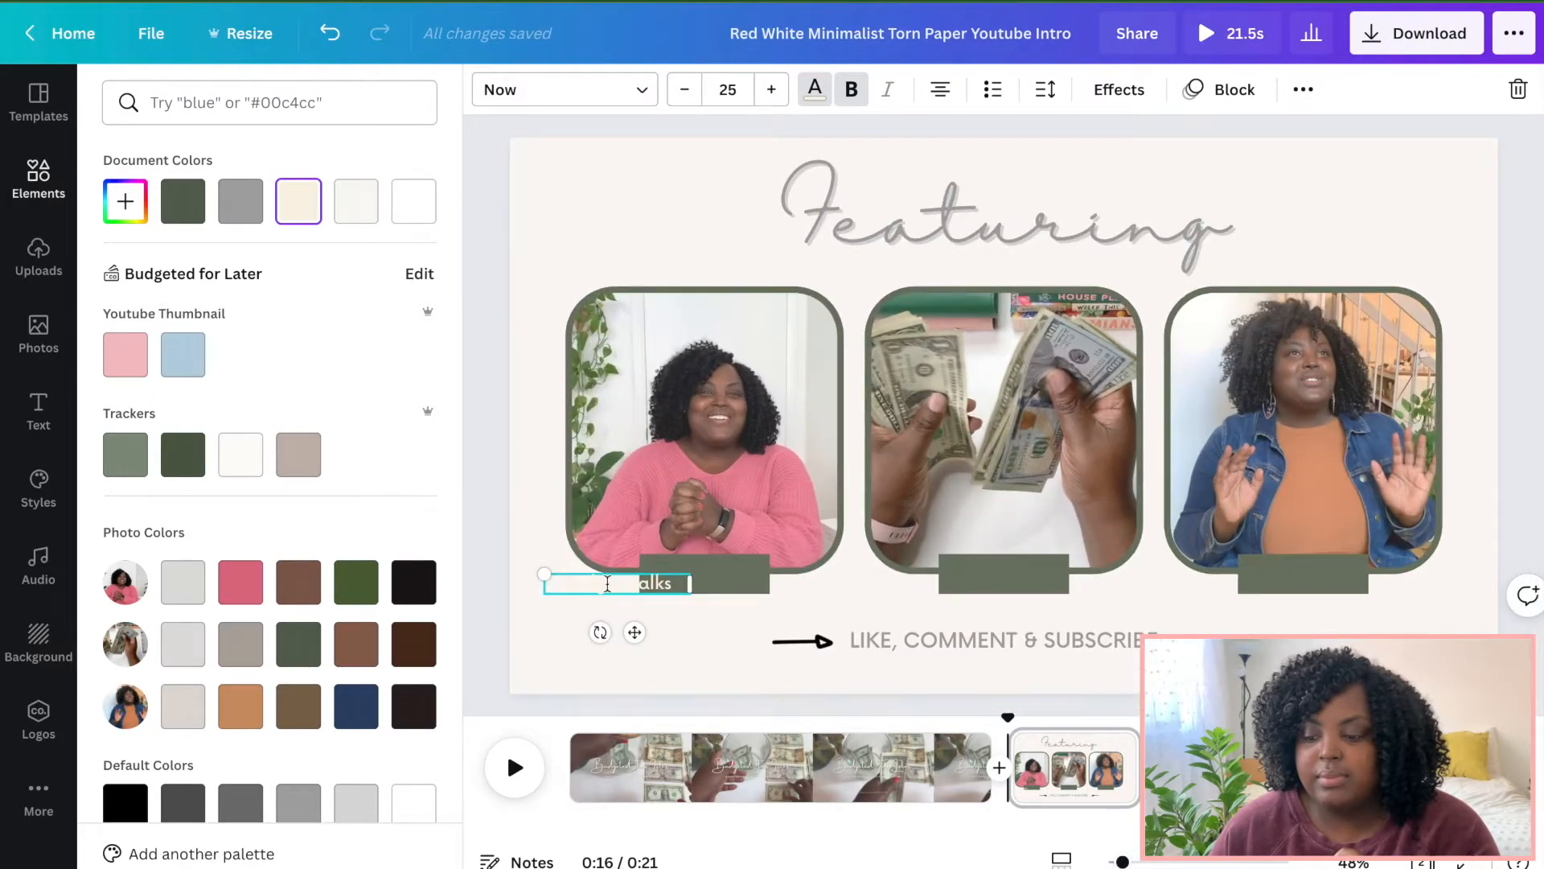
{"action": "left_click_drag", "start_coordinate": [636, 634], "coordinate": [723, 621]}
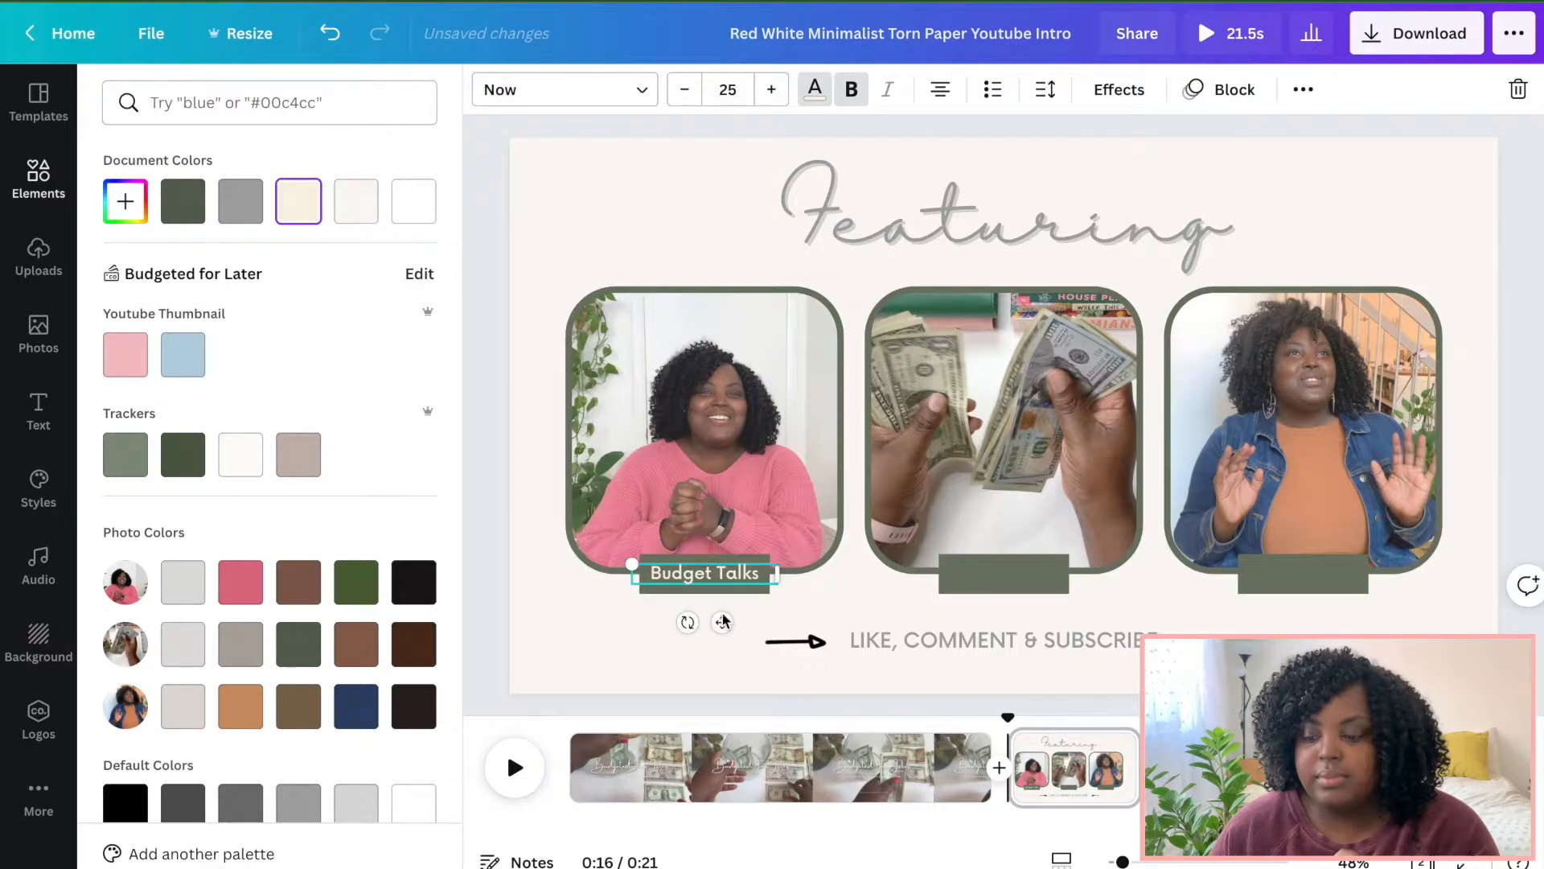
Duplicate the label text onto the middle and third labels, reading Cash Stuffing and and More.
{"action": "left_click", "coordinate": [868, 595]}
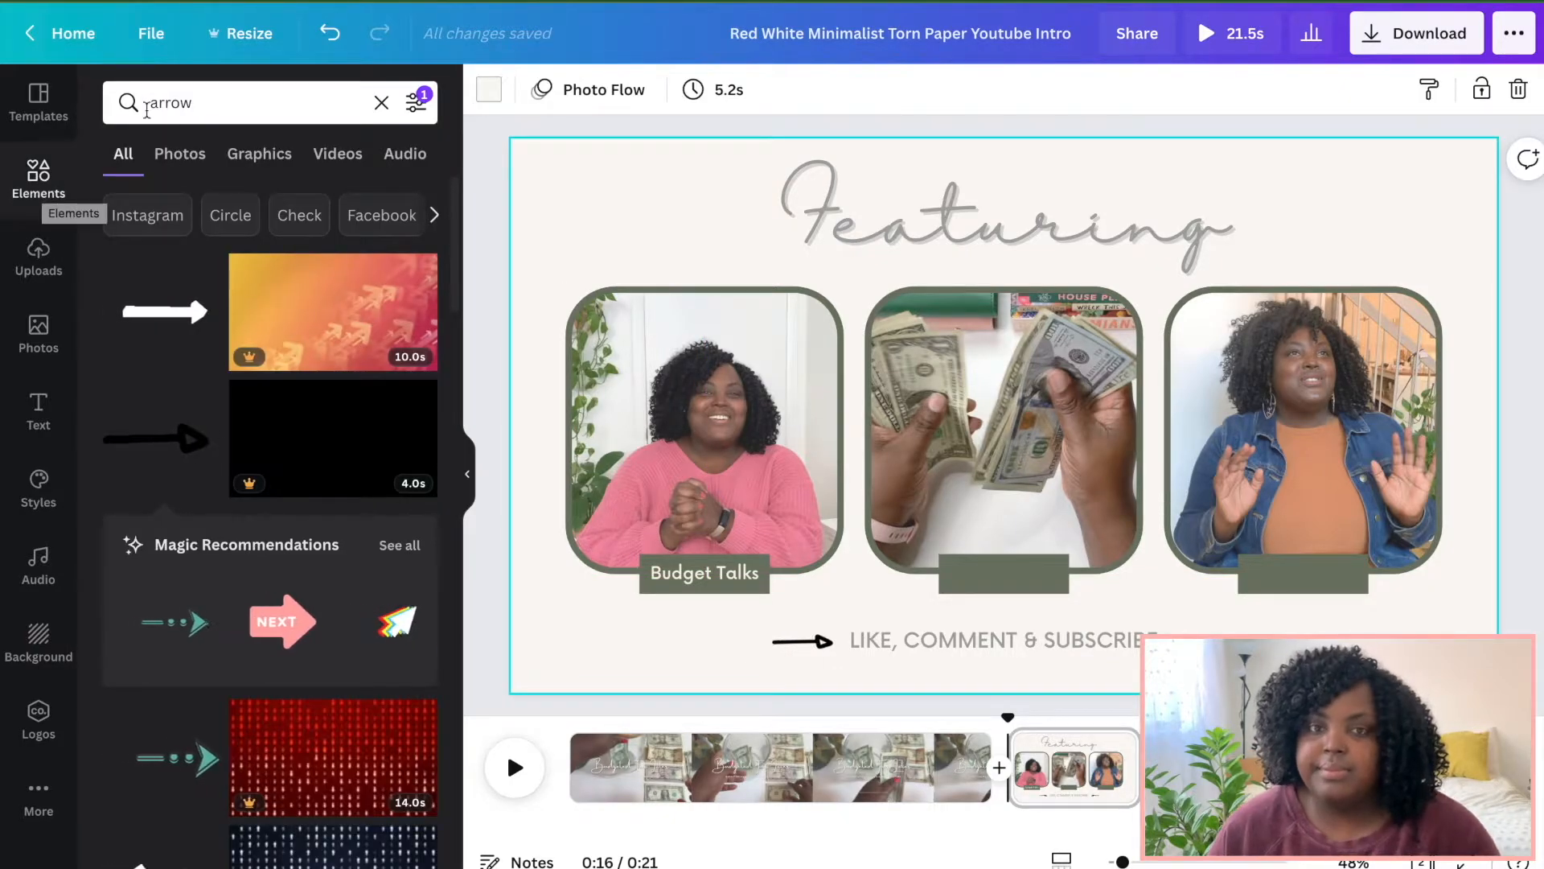
{"action": "left_click", "coordinate": [470, 481]}
{"action": "left_click", "coordinate": [514, 579]}
{"action": "right_click", "coordinate": [512, 580]}
{"action": "left_click", "coordinate": [578, 476]}
{"action": "right_click", "coordinate": [661, 594]}
{"action": "left_click", "coordinate": [658, 584]}
{"action": "left_click_drag", "start_coordinate": [531, 583], "coordinate": [807, 572]}
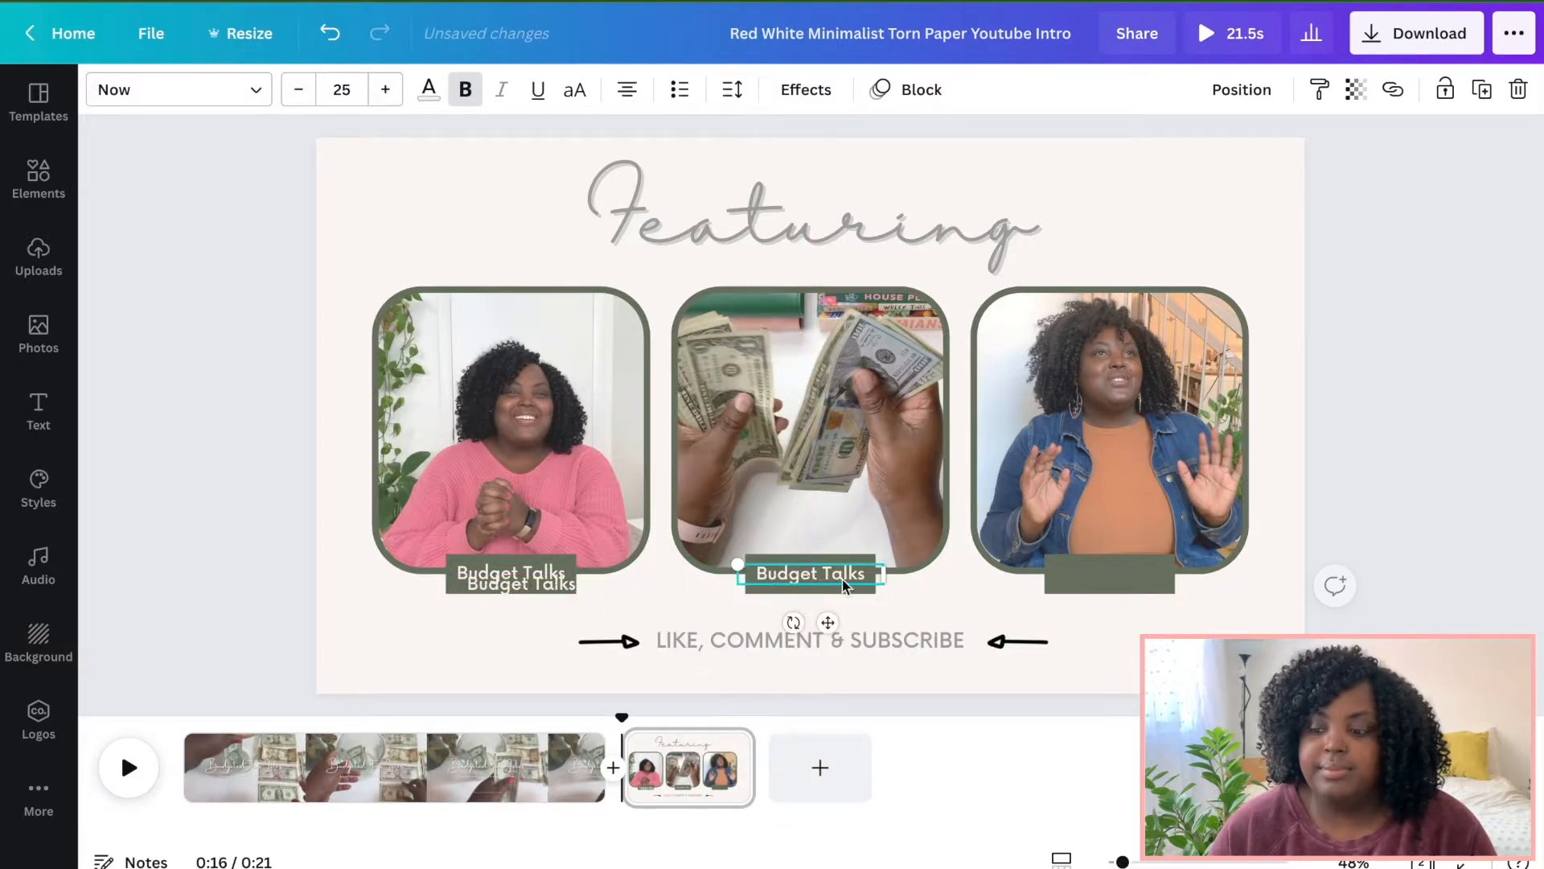
{"action": "type", "text": "Cash Stuffing"}
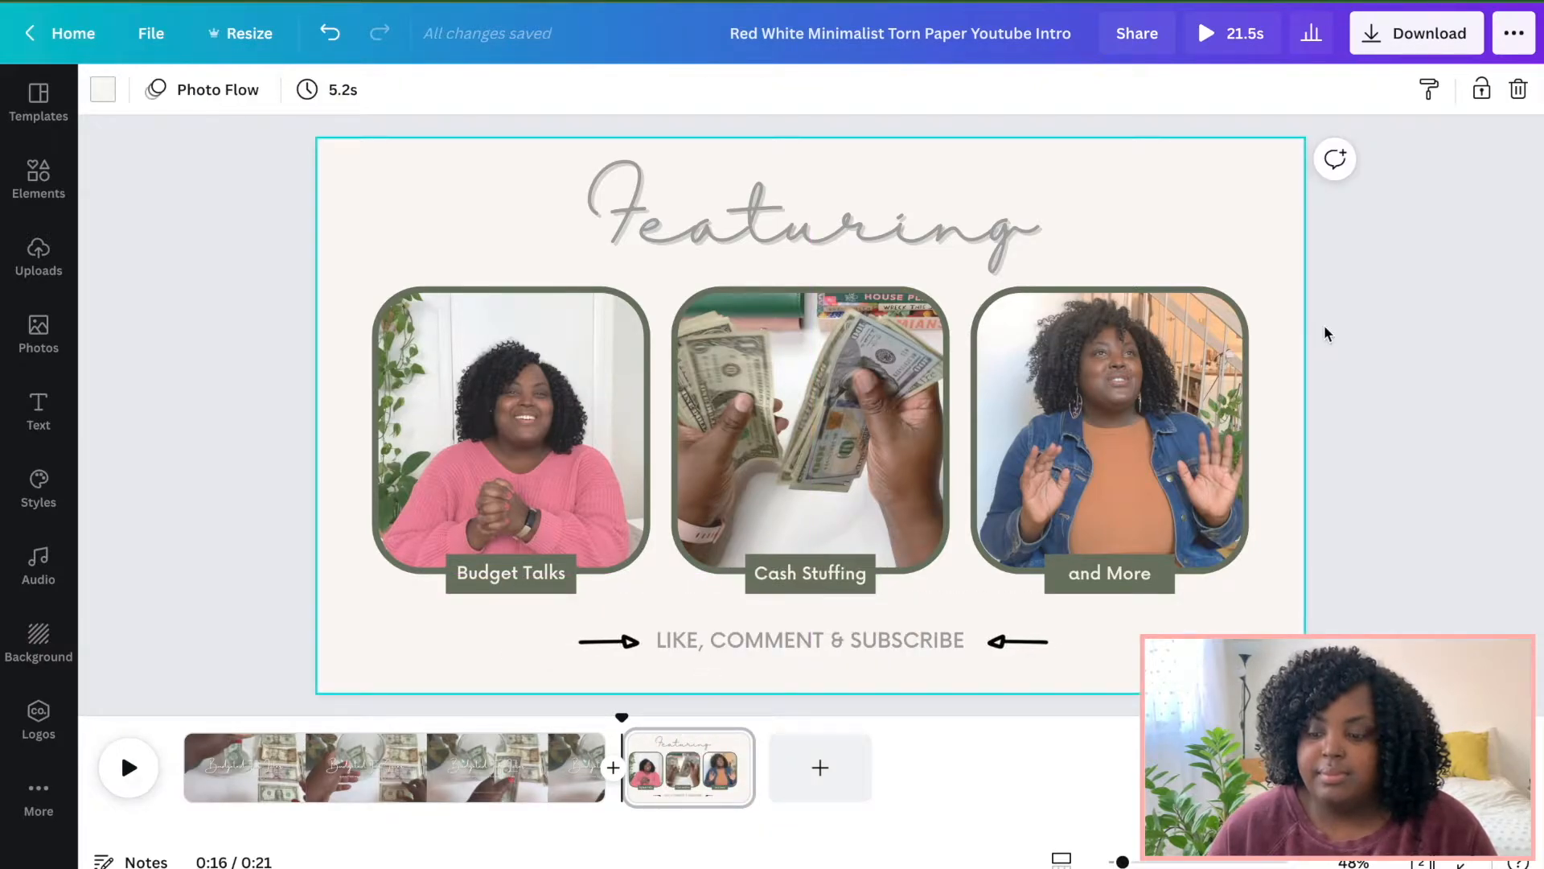
Select the intro video on the first page and mute its audio.
{"action": "left_click", "coordinate": [184, 719]}
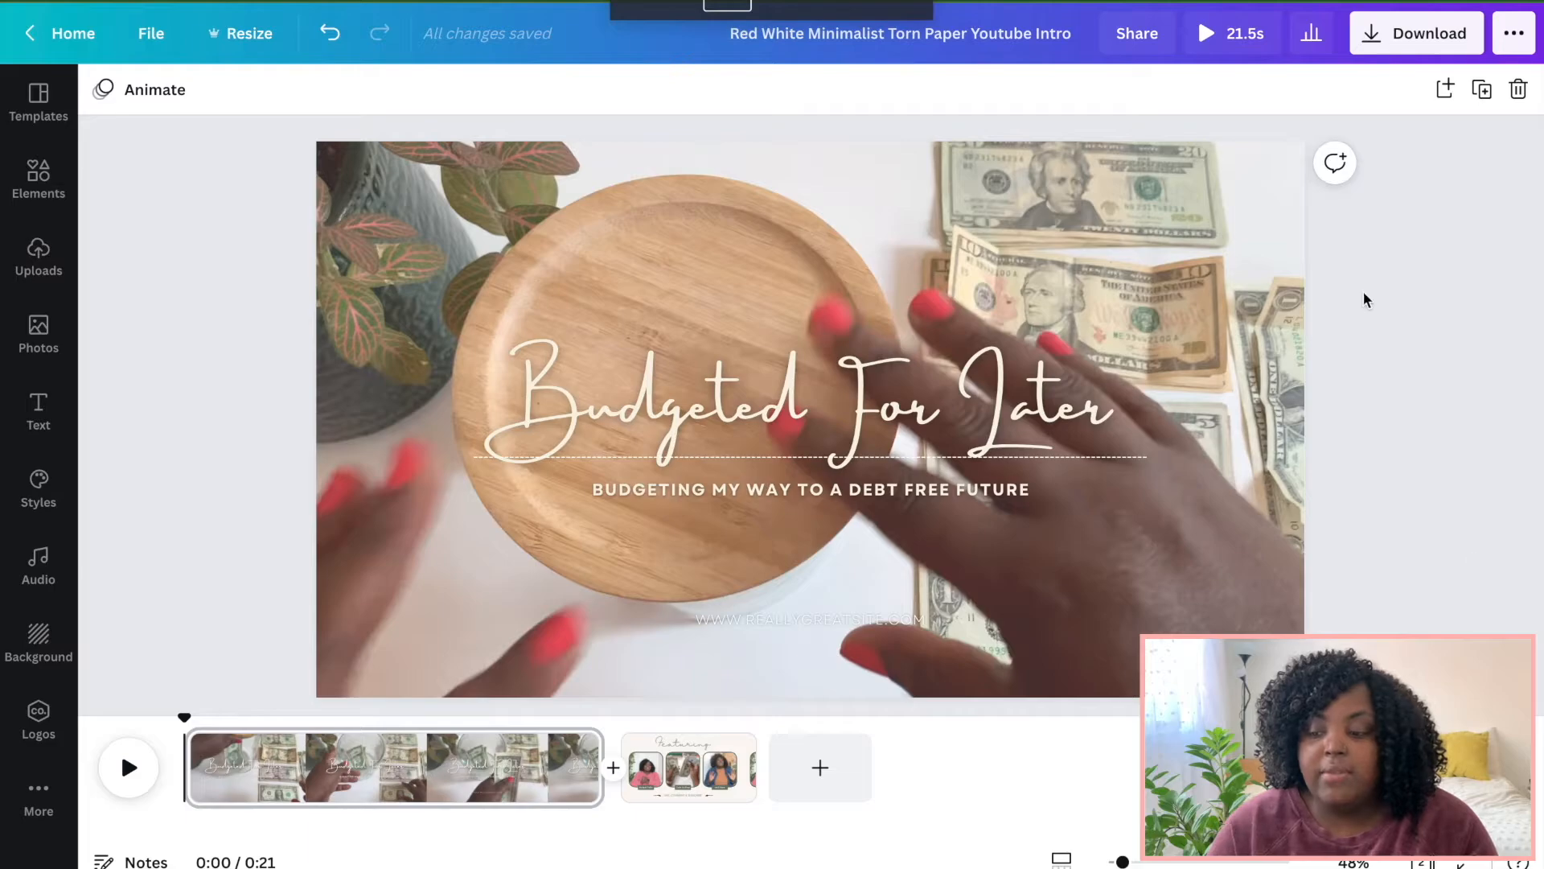
{"action": "left_click", "coordinate": [696, 169]}
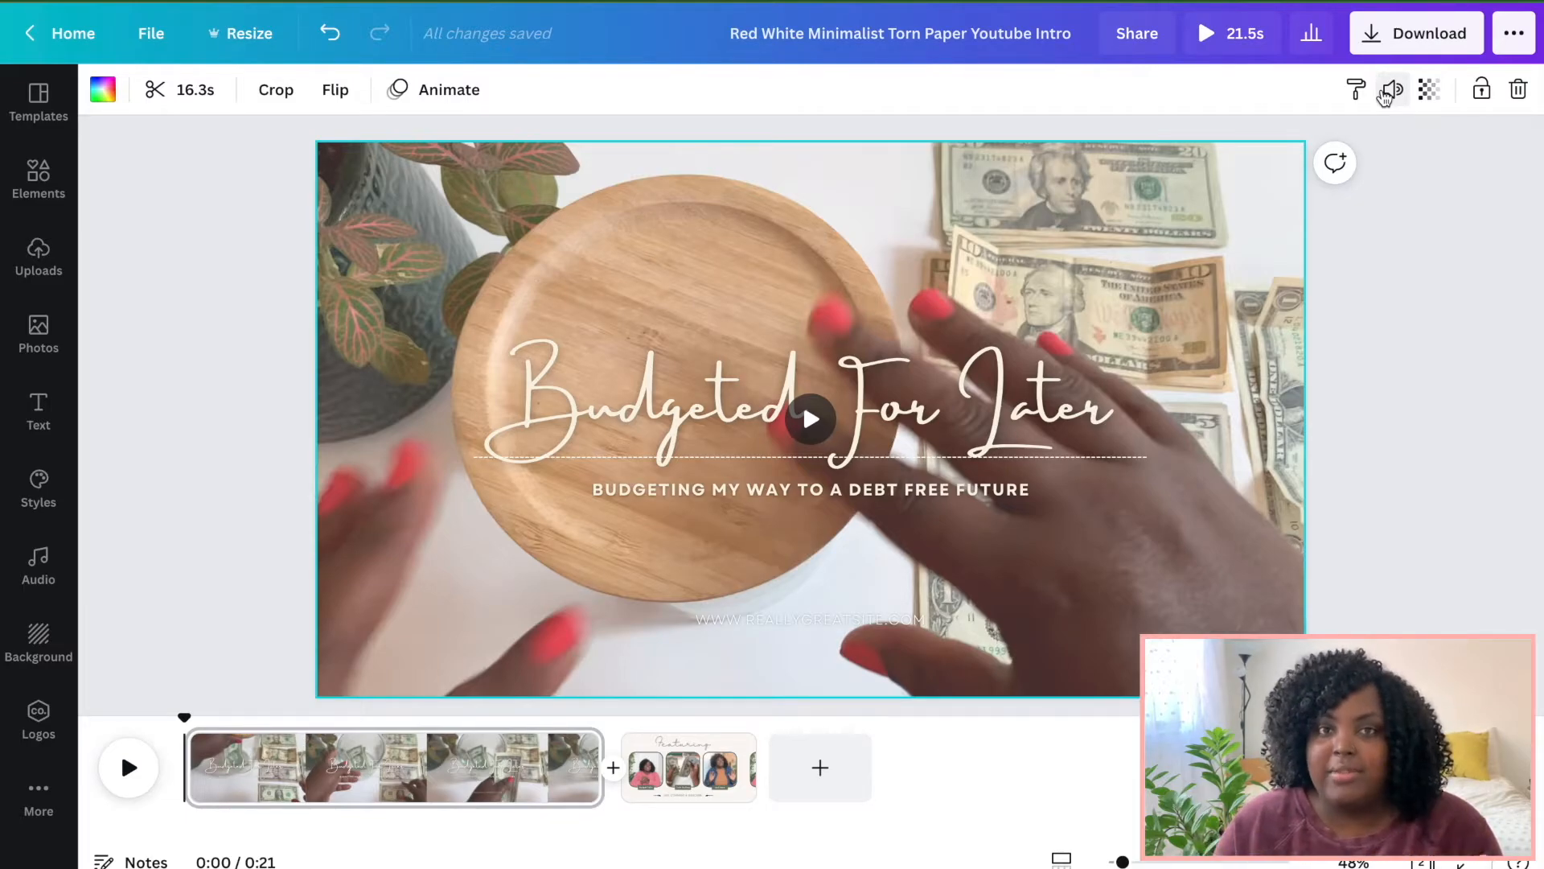
{"action": "left_click", "coordinate": [1383, 95]}
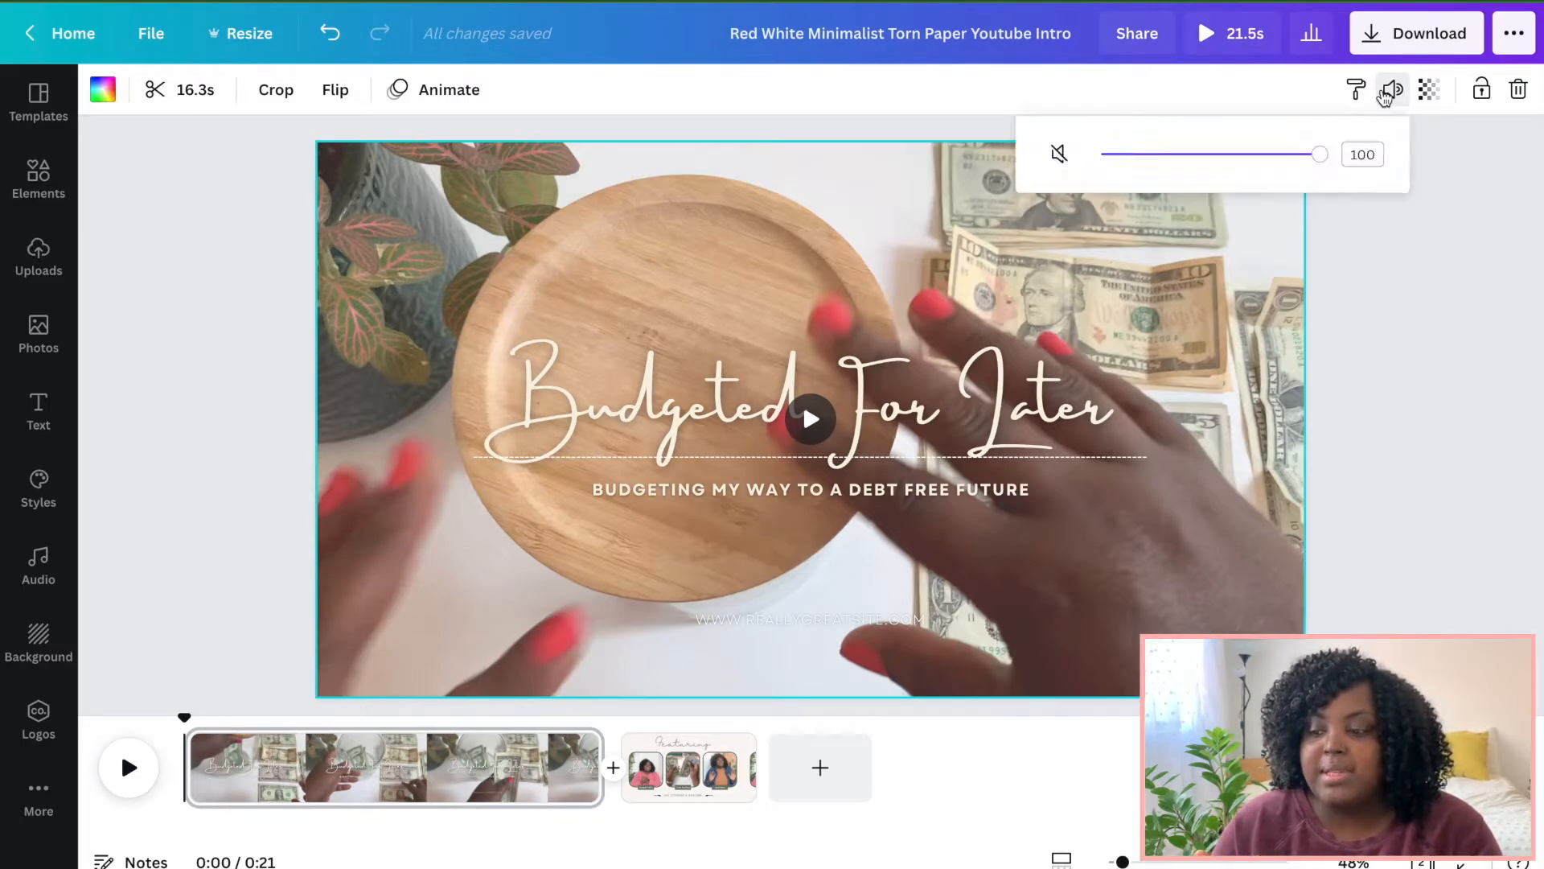
{"action": "left_click", "coordinate": [1059, 155]}
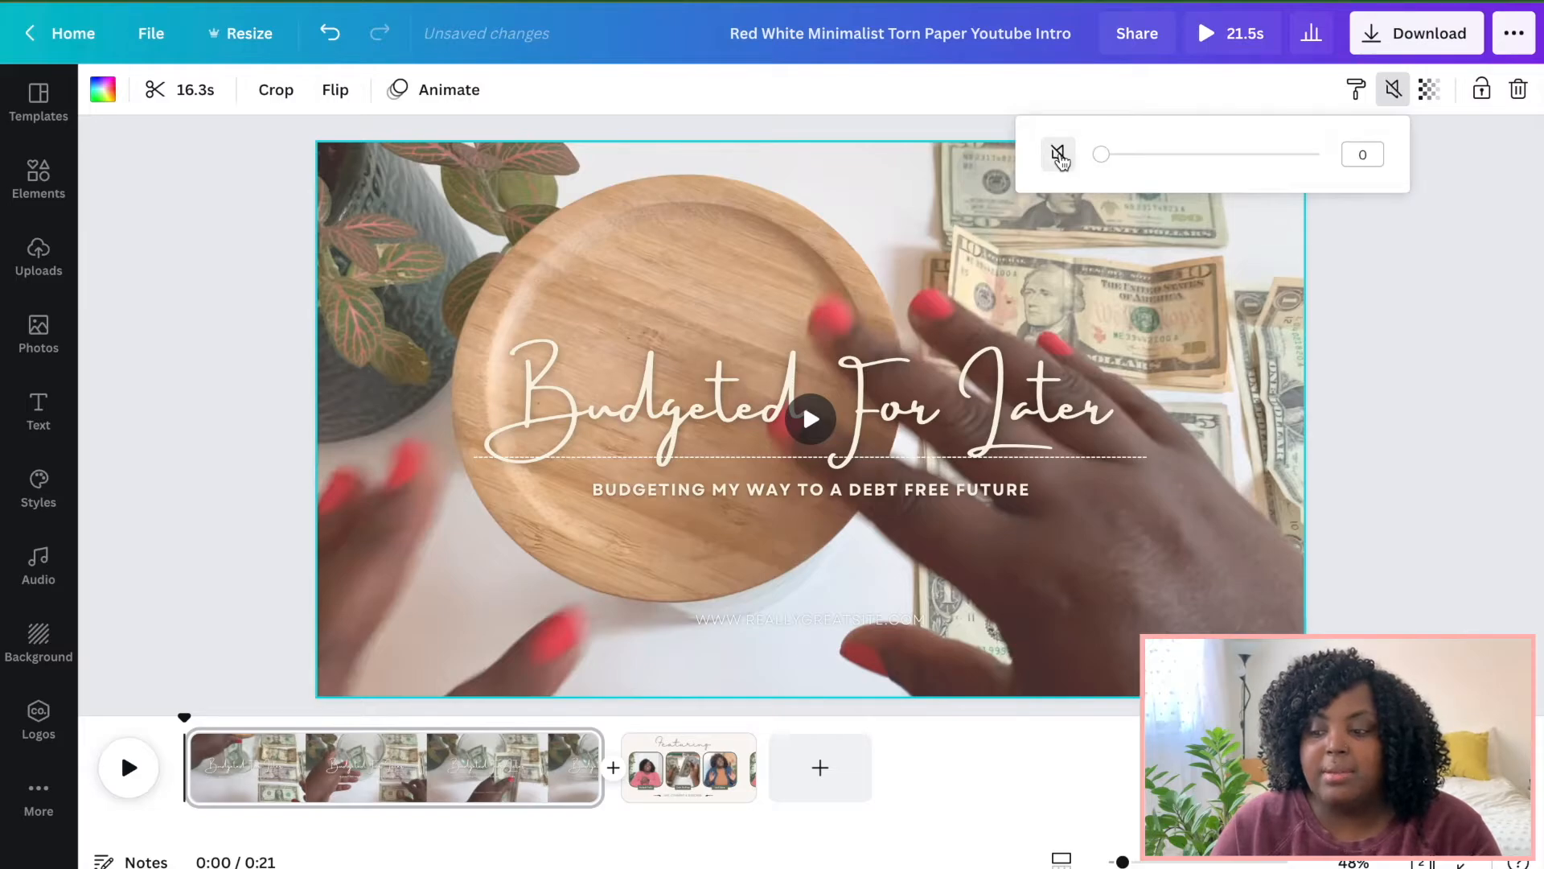
{"action": "left_click", "coordinate": [1389, 331]}
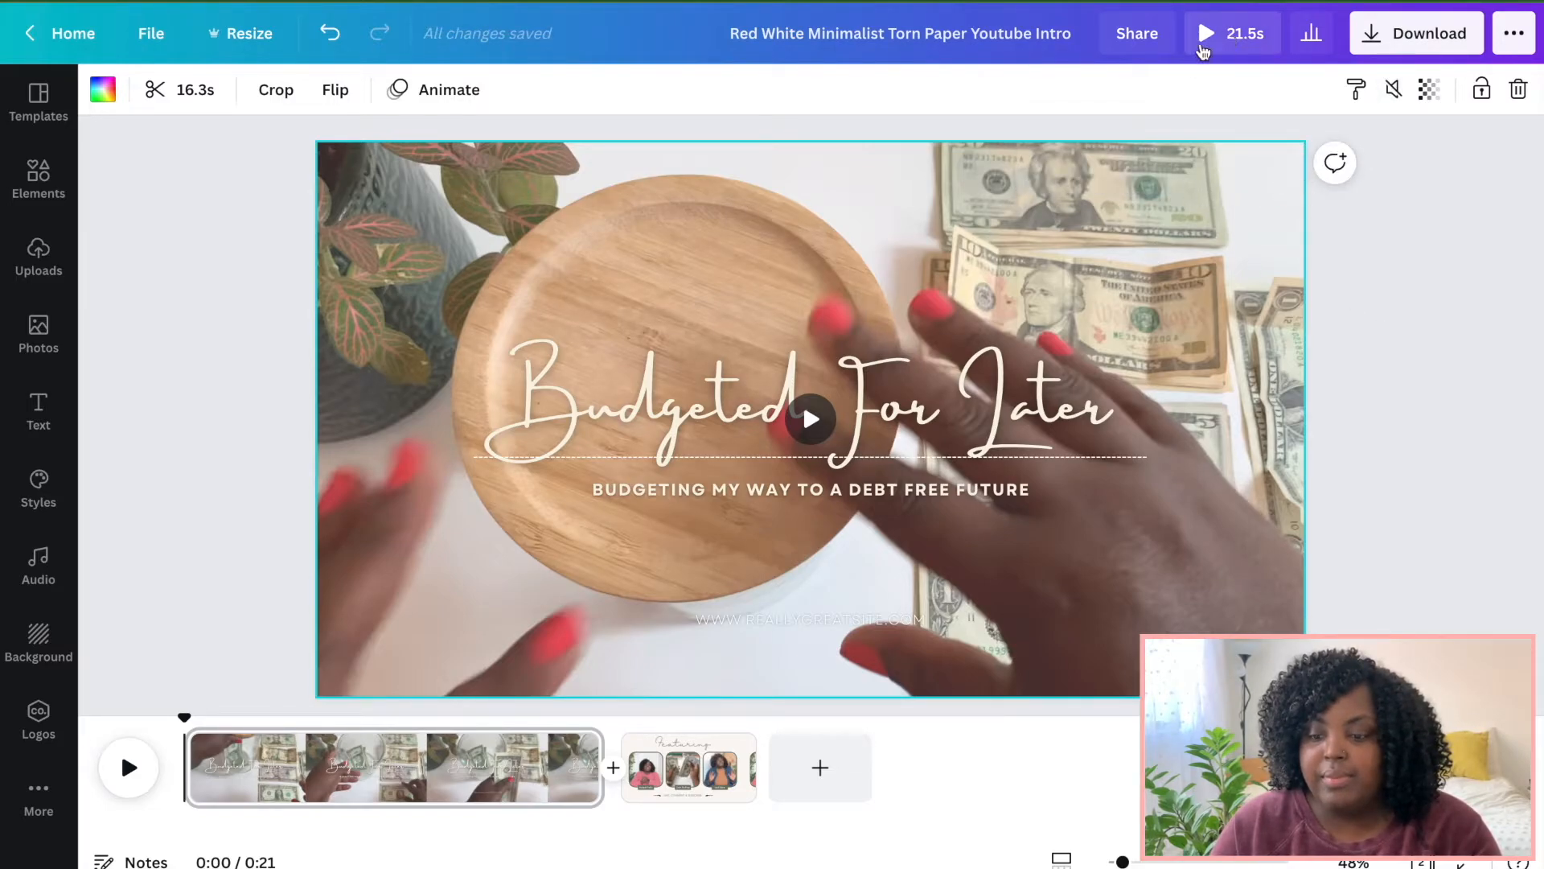
Trim the intro video to a section of about 6.7 s.
{"action": "left_click", "coordinate": [172, 84]}
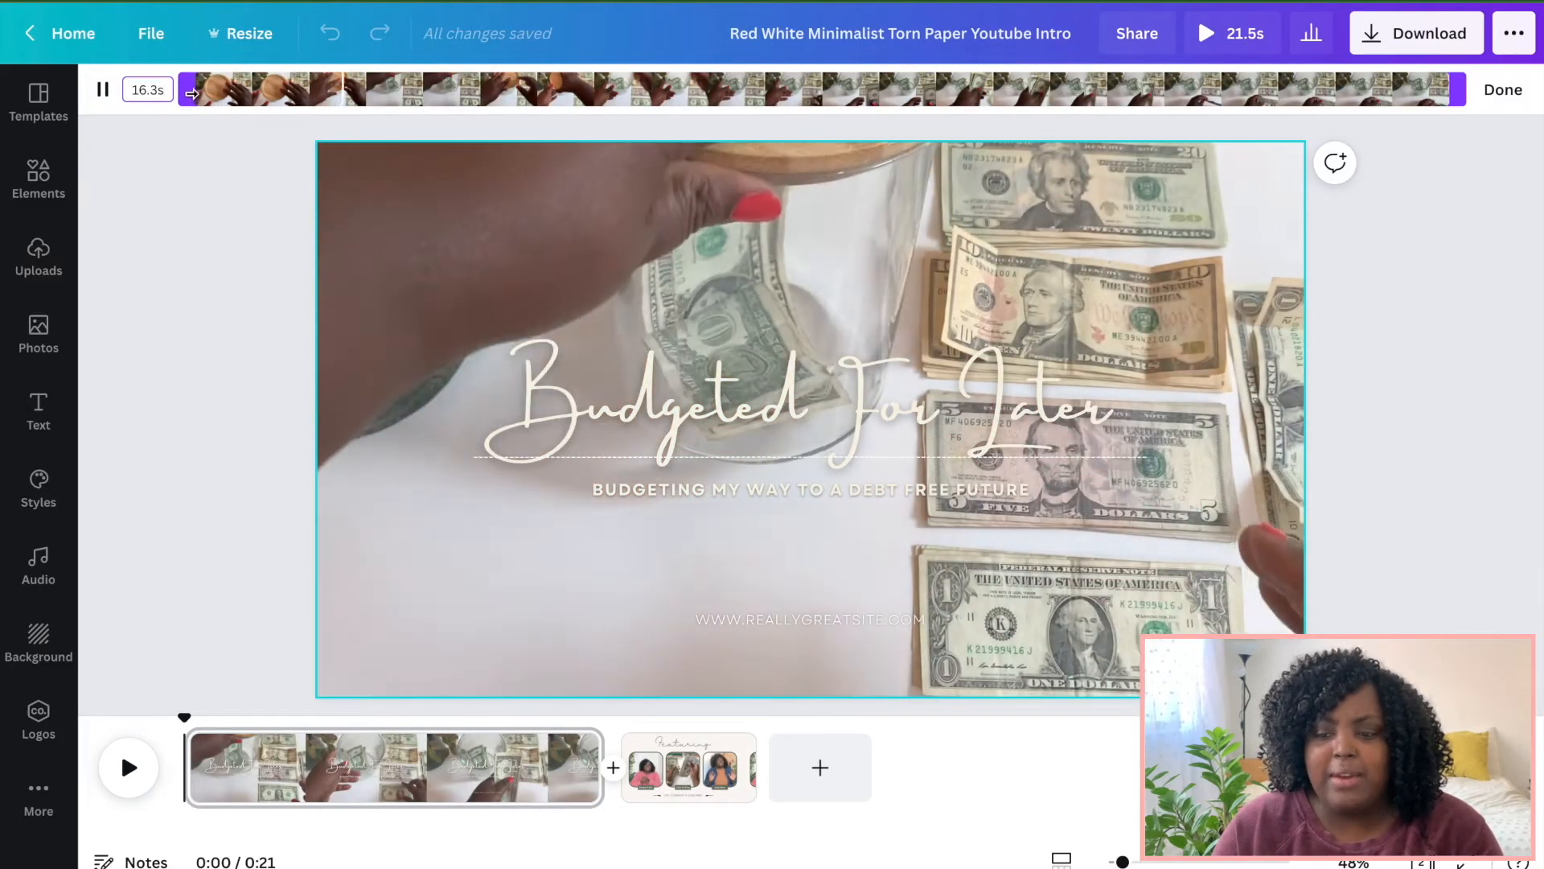
{"action": "left_click_drag", "start_coordinate": [183, 89], "coordinate": [506, 117]}
{"action": "left_click_drag", "start_coordinate": [1458, 89], "coordinate": [875, 81]}
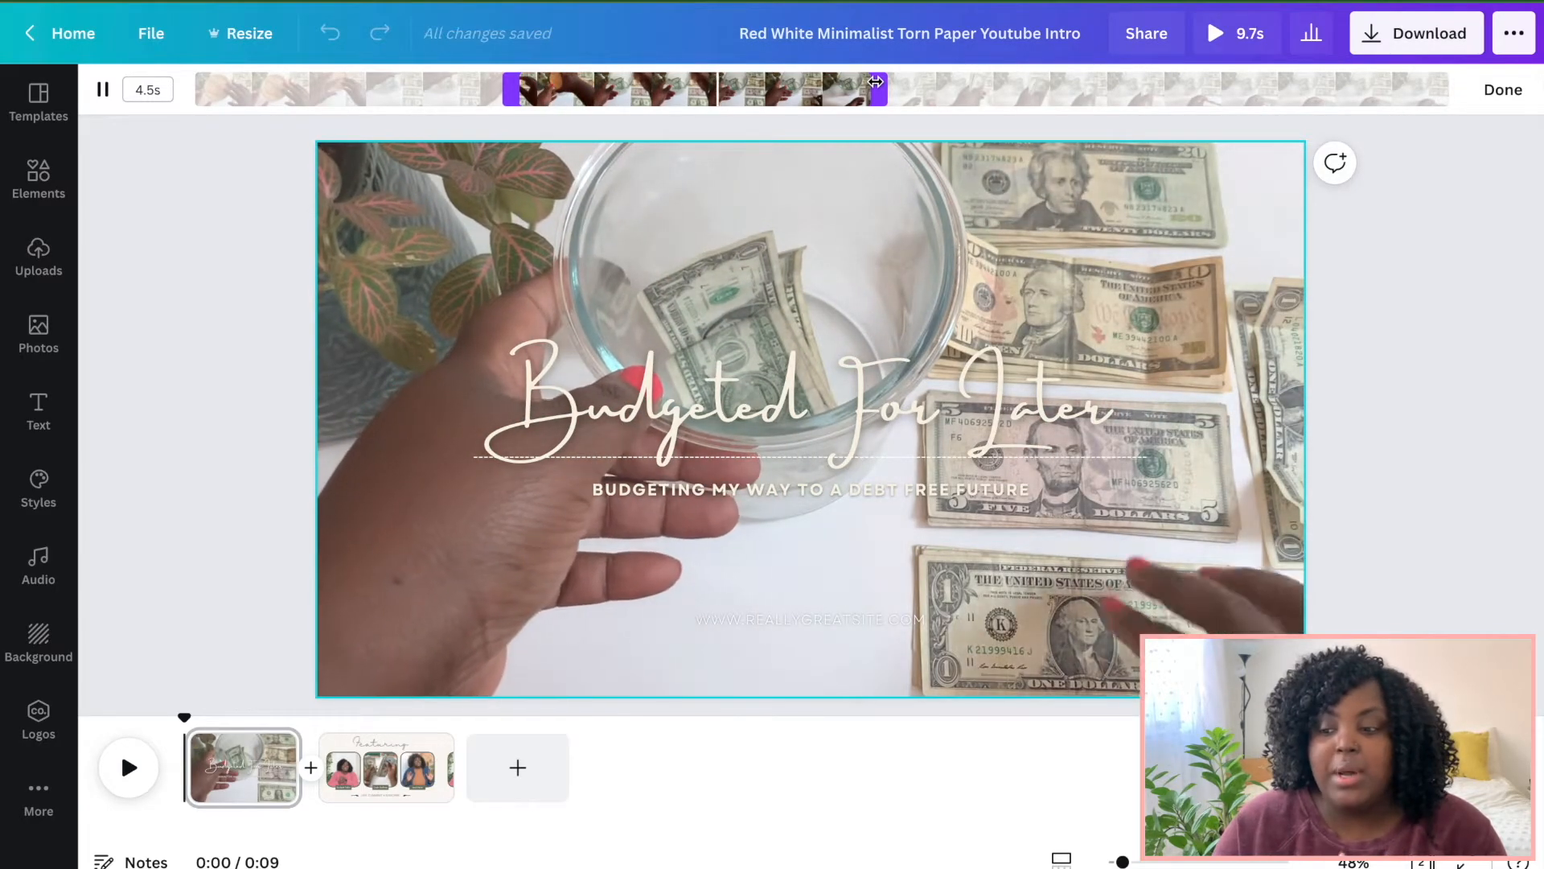
{"action": "left_click_drag", "start_coordinate": [876, 82], "coordinate": [960, 91]}
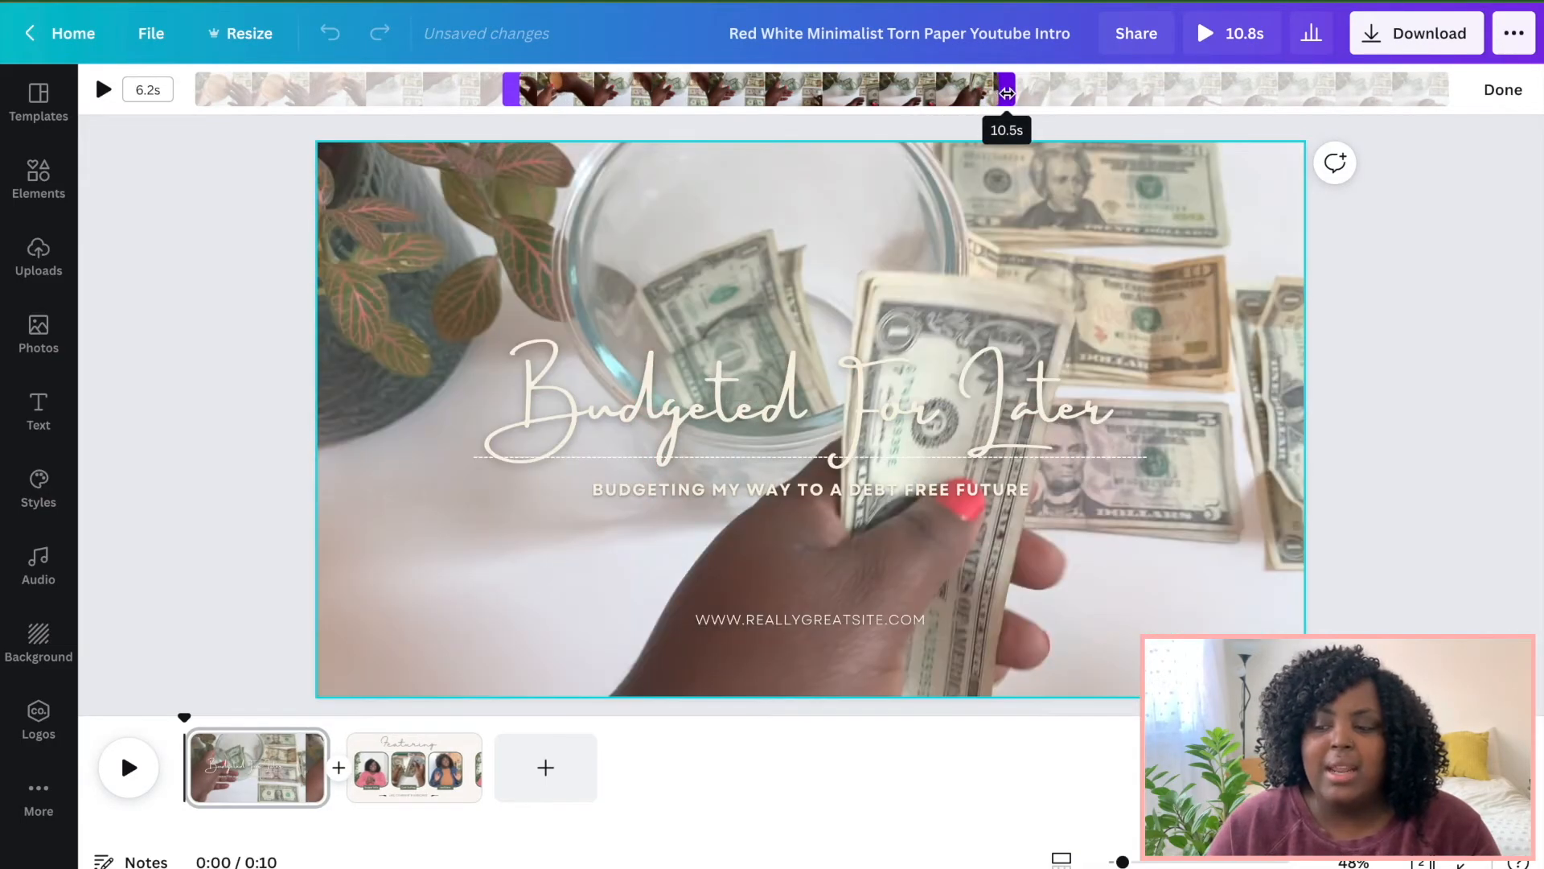
{"action": "left_click_drag", "start_coordinate": [1002, 94], "coordinate": [1066, 96]}
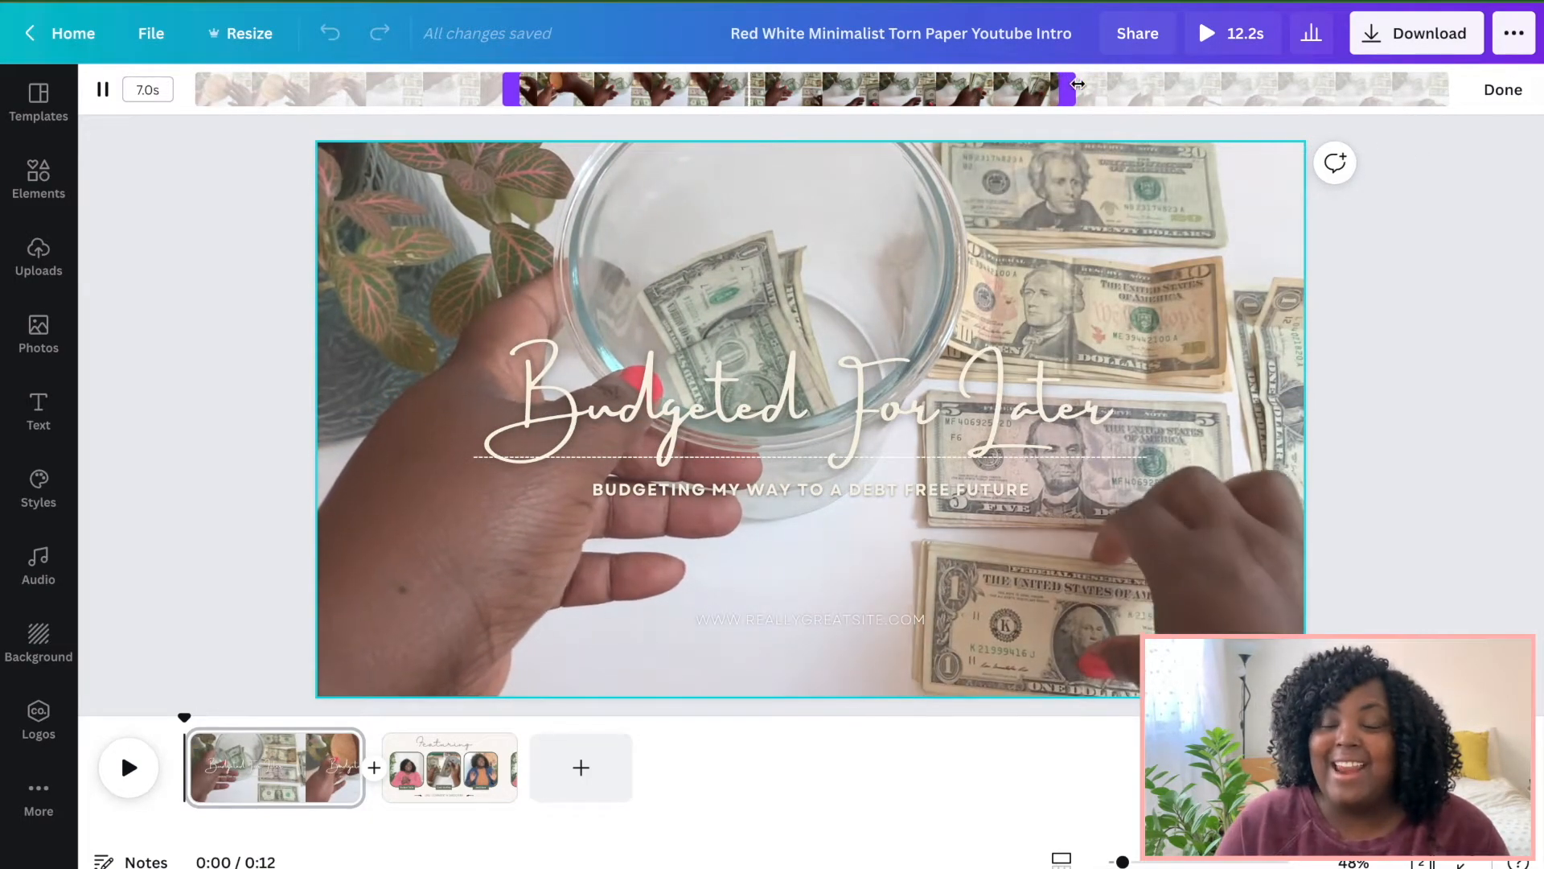
{"action": "left_click_drag", "start_coordinate": [1068, 89], "coordinate": [1044, 89]}
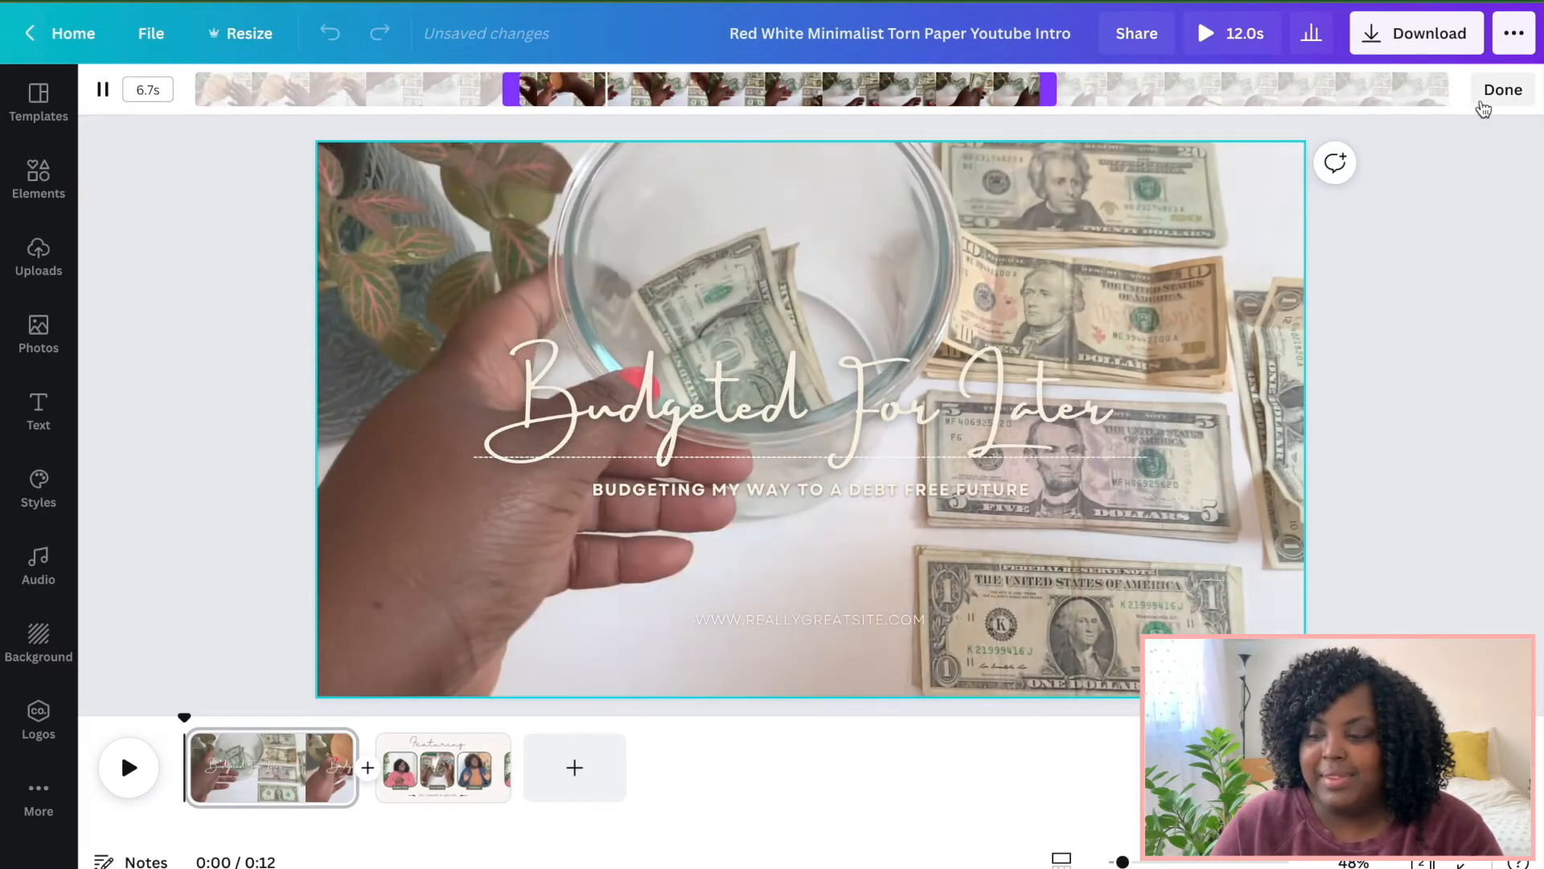
{"action": "left_click", "coordinate": [1501, 95]}
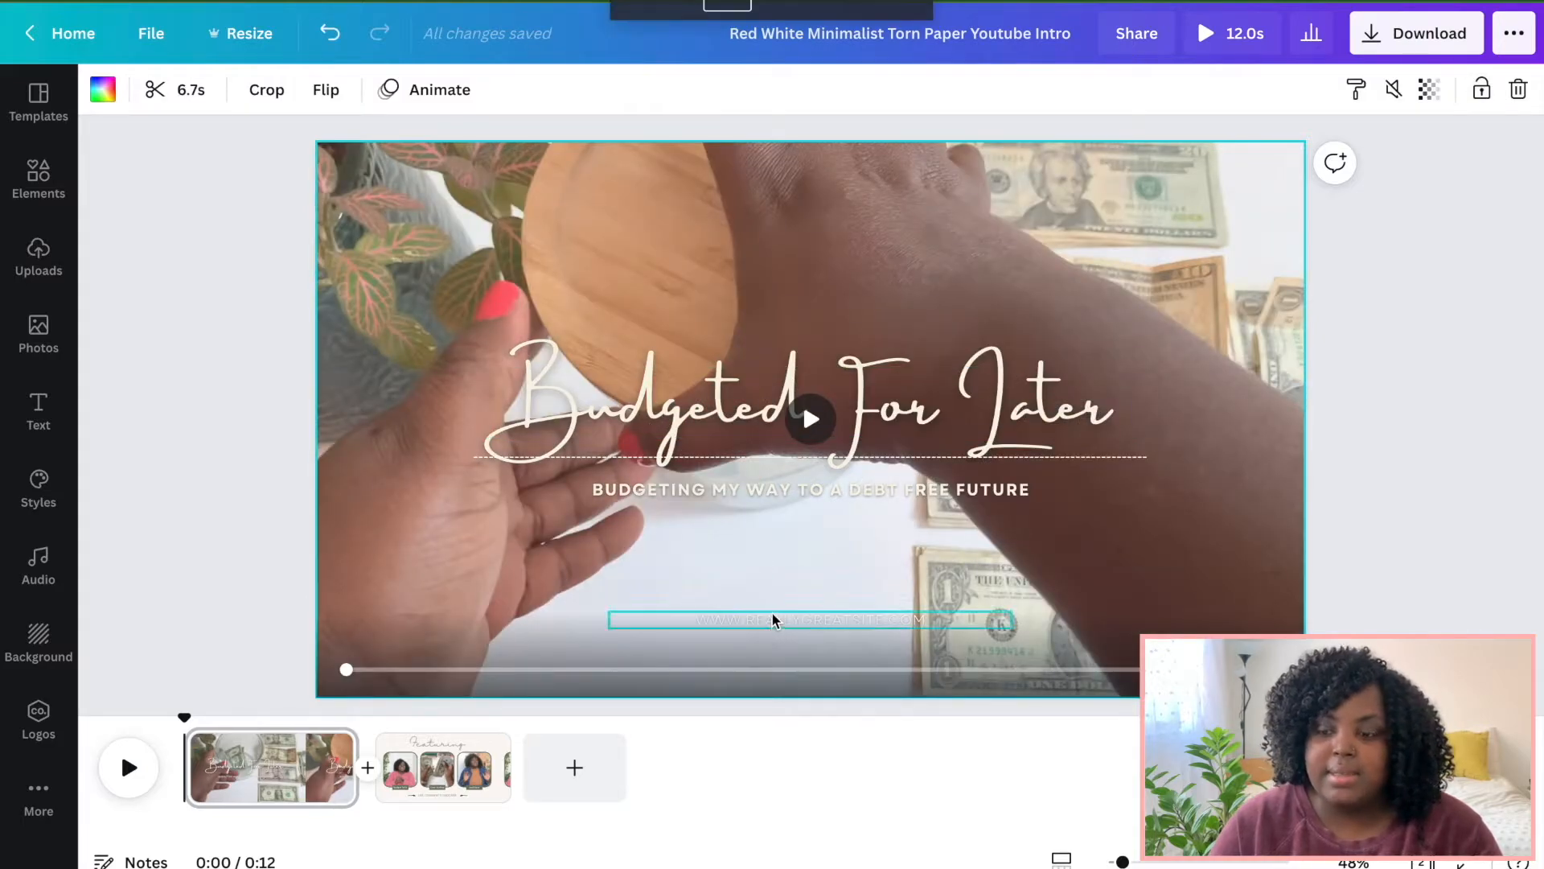
Delete the website address text from the intro page.
{"action": "left_click", "coordinate": [772, 619]}
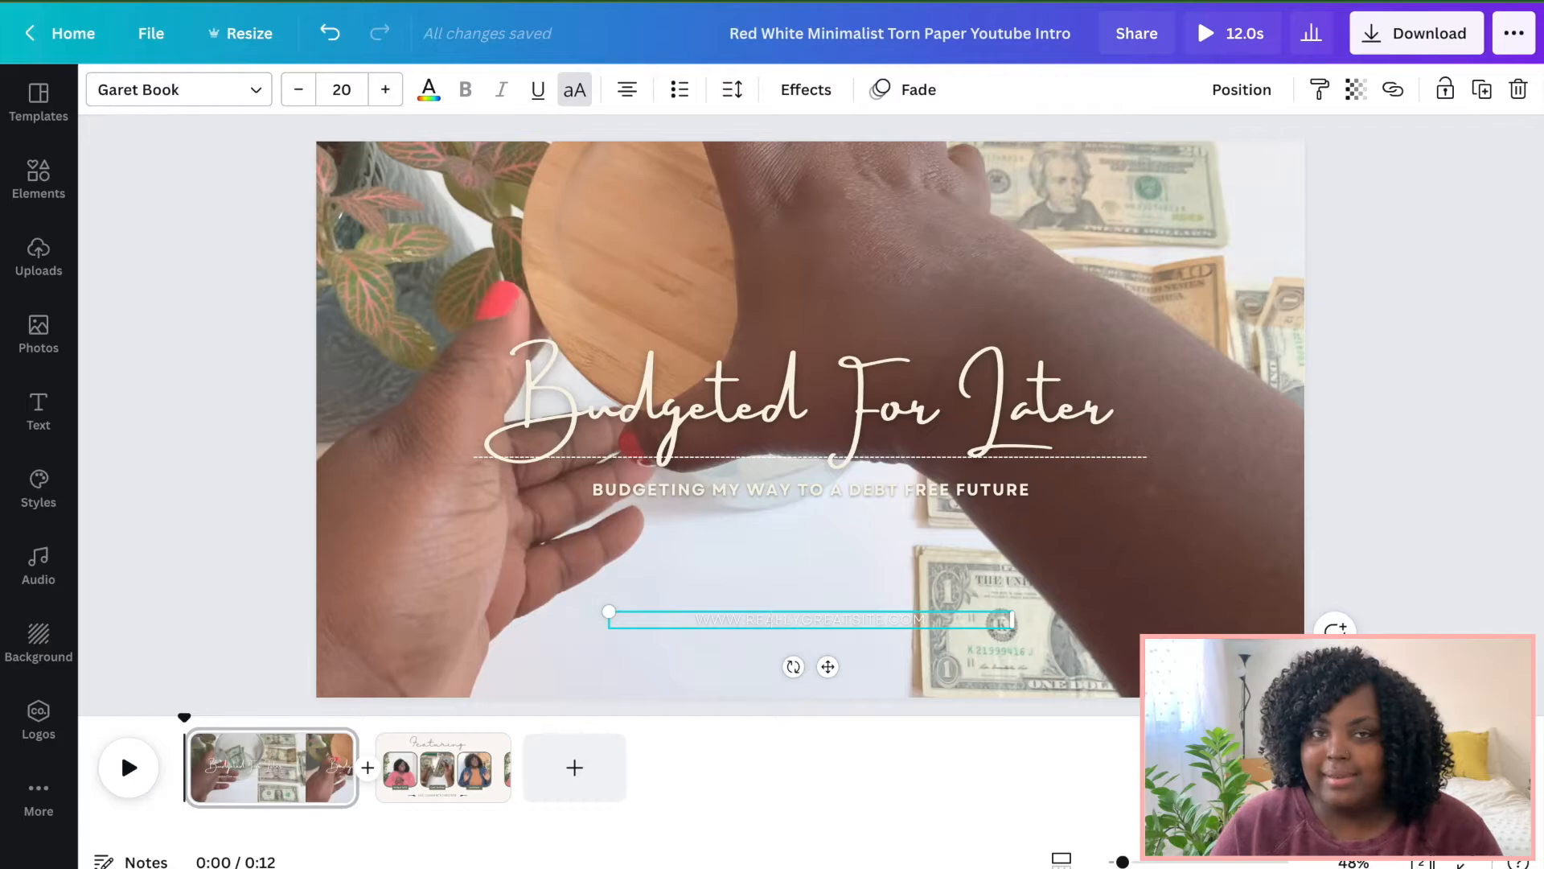
{"action": "key", "text": "Delete"}
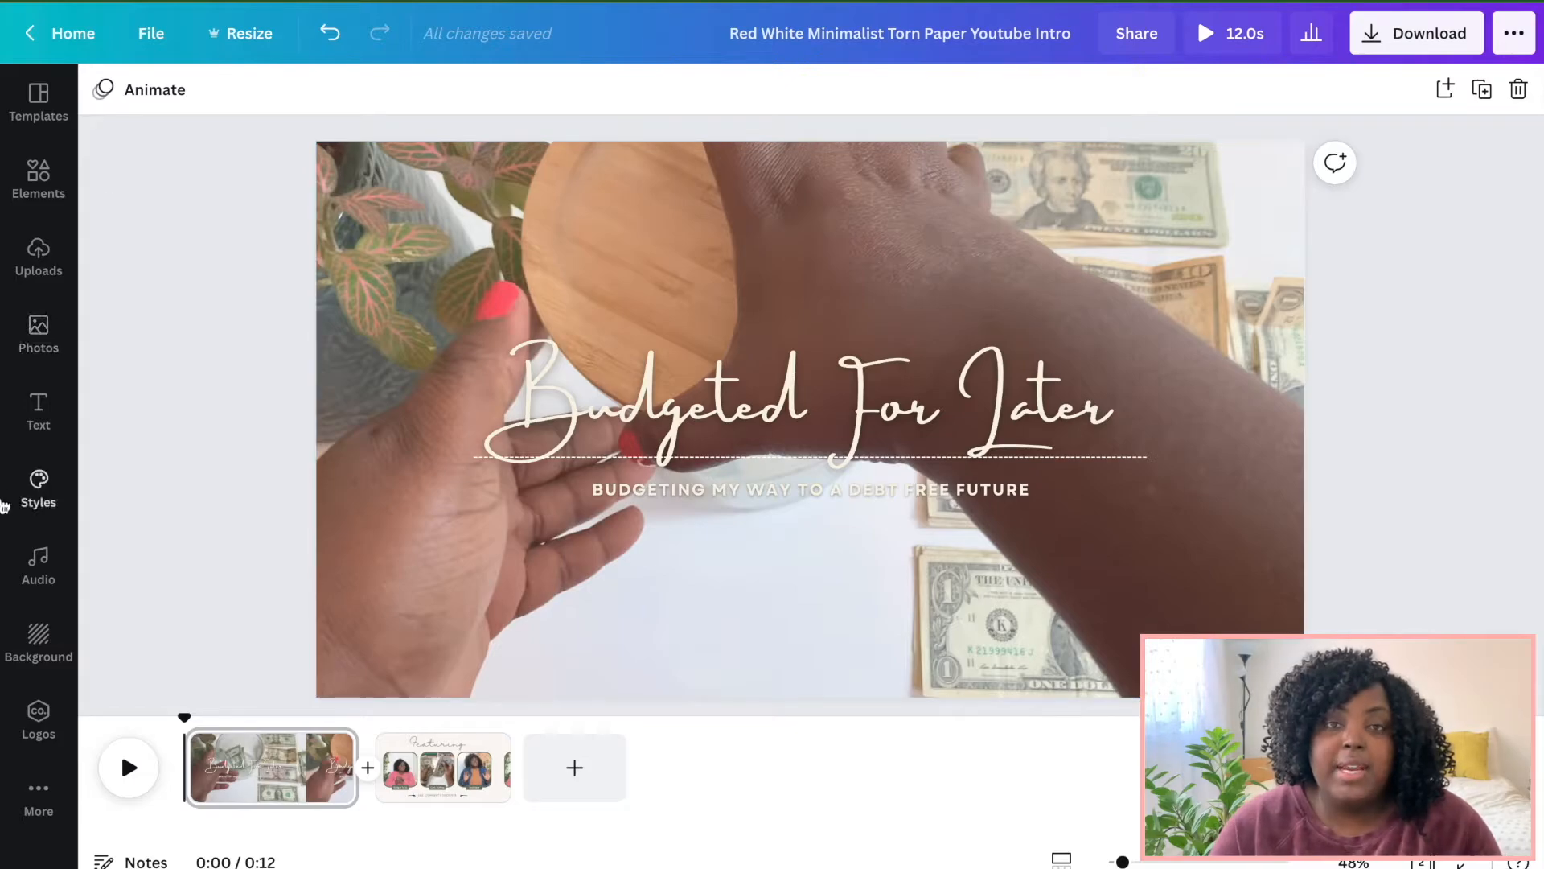
Browse the audio library and view the licence details of the Wisdom In The Sun track.
{"action": "left_click", "coordinate": [34, 557]}
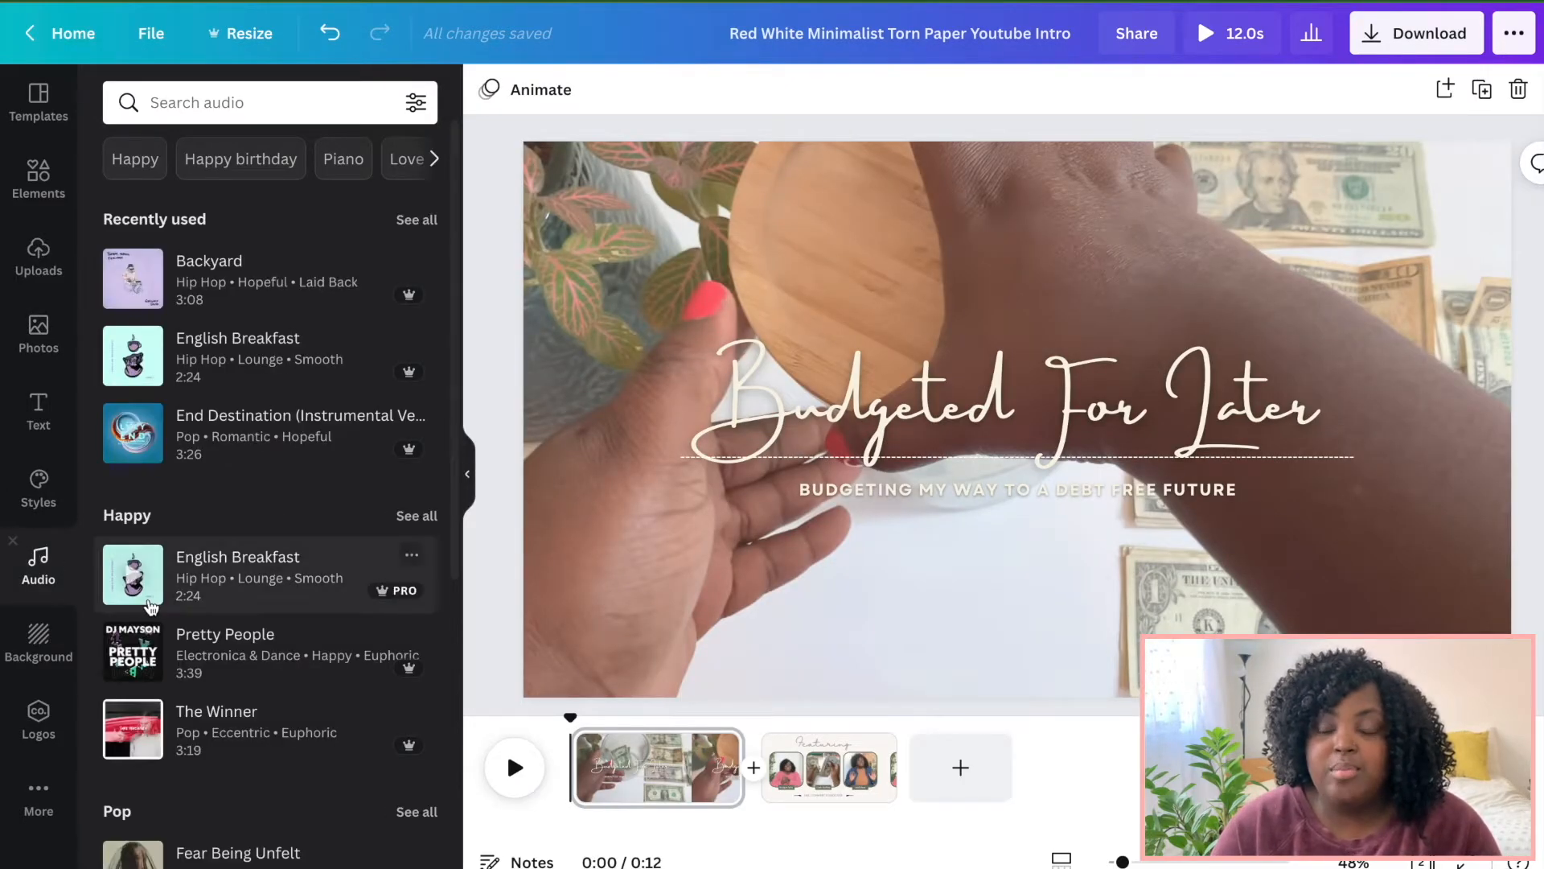
{"action": "scroll", "coordinate": [150, 605], "scroll_direction": "down", "scroll_amount": 1}
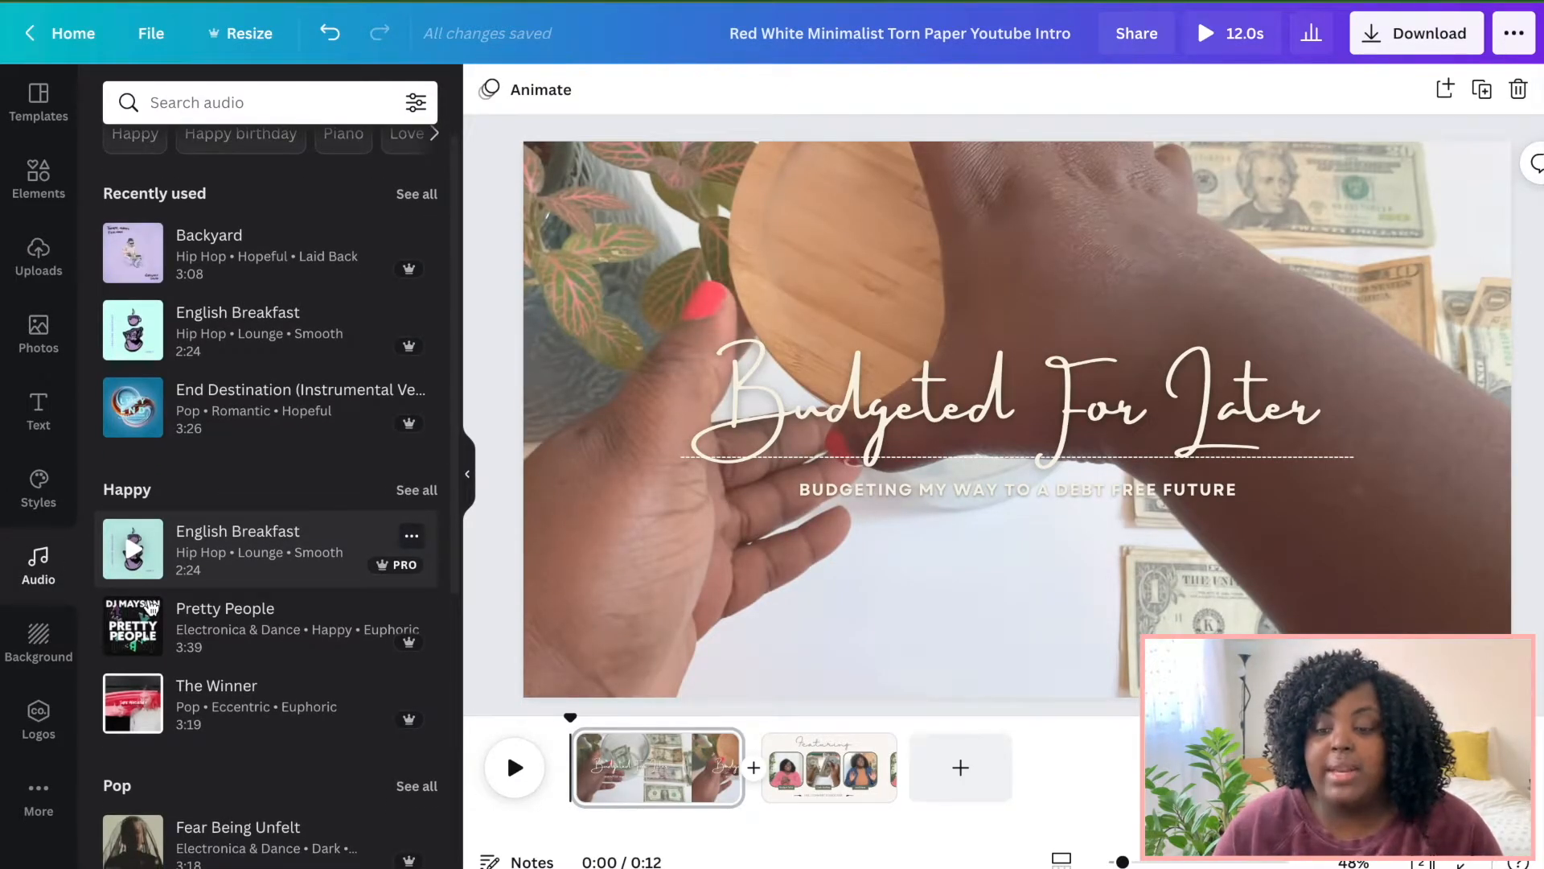
{"action": "scroll", "coordinate": [150, 605], "scroll_direction": "down", "scroll_amount": 5}
{"action": "scroll", "coordinate": [150, 605], "scroll_direction": "down", "scroll_amount": 7}
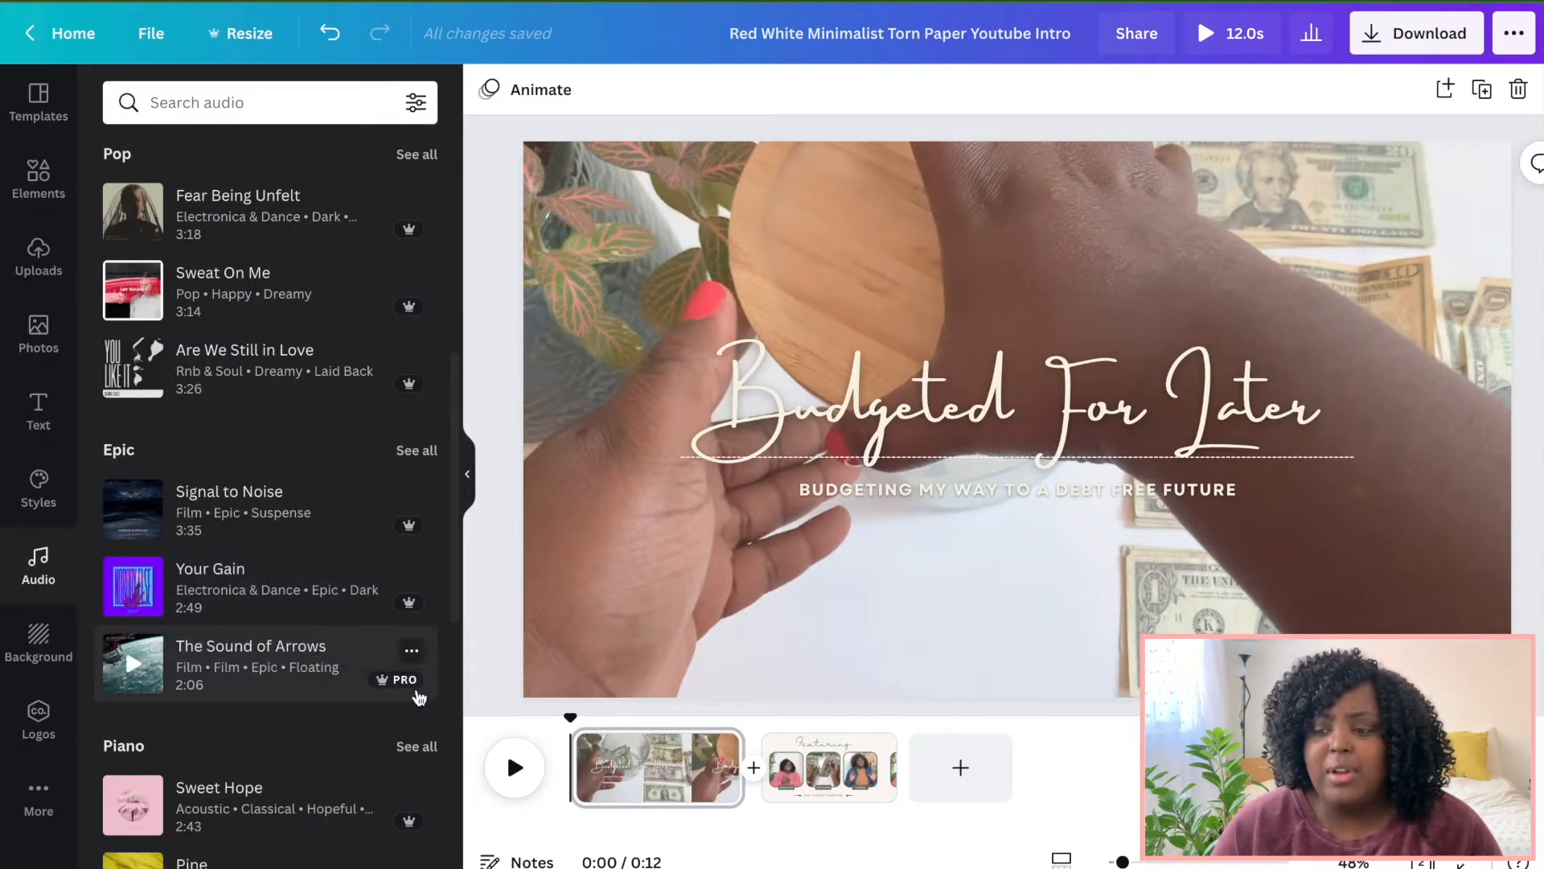
{"action": "scroll", "coordinate": [417, 696], "scroll_direction": "down", "scroll_amount": 10}
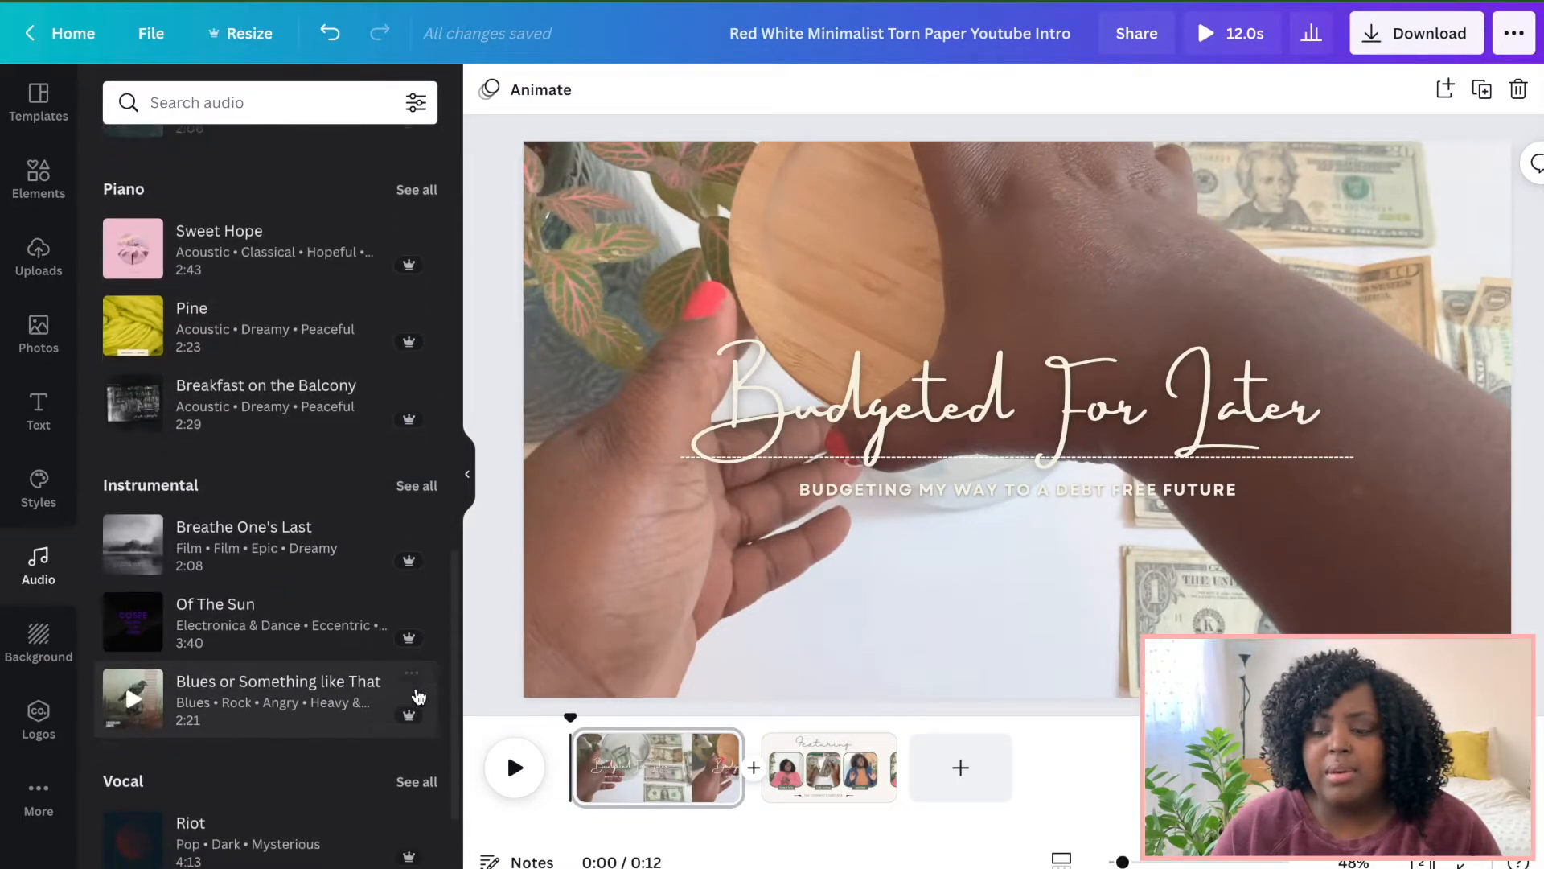
{"action": "scroll", "coordinate": [418, 696], "scroll_direction": "down", "scroll_amount": 6}
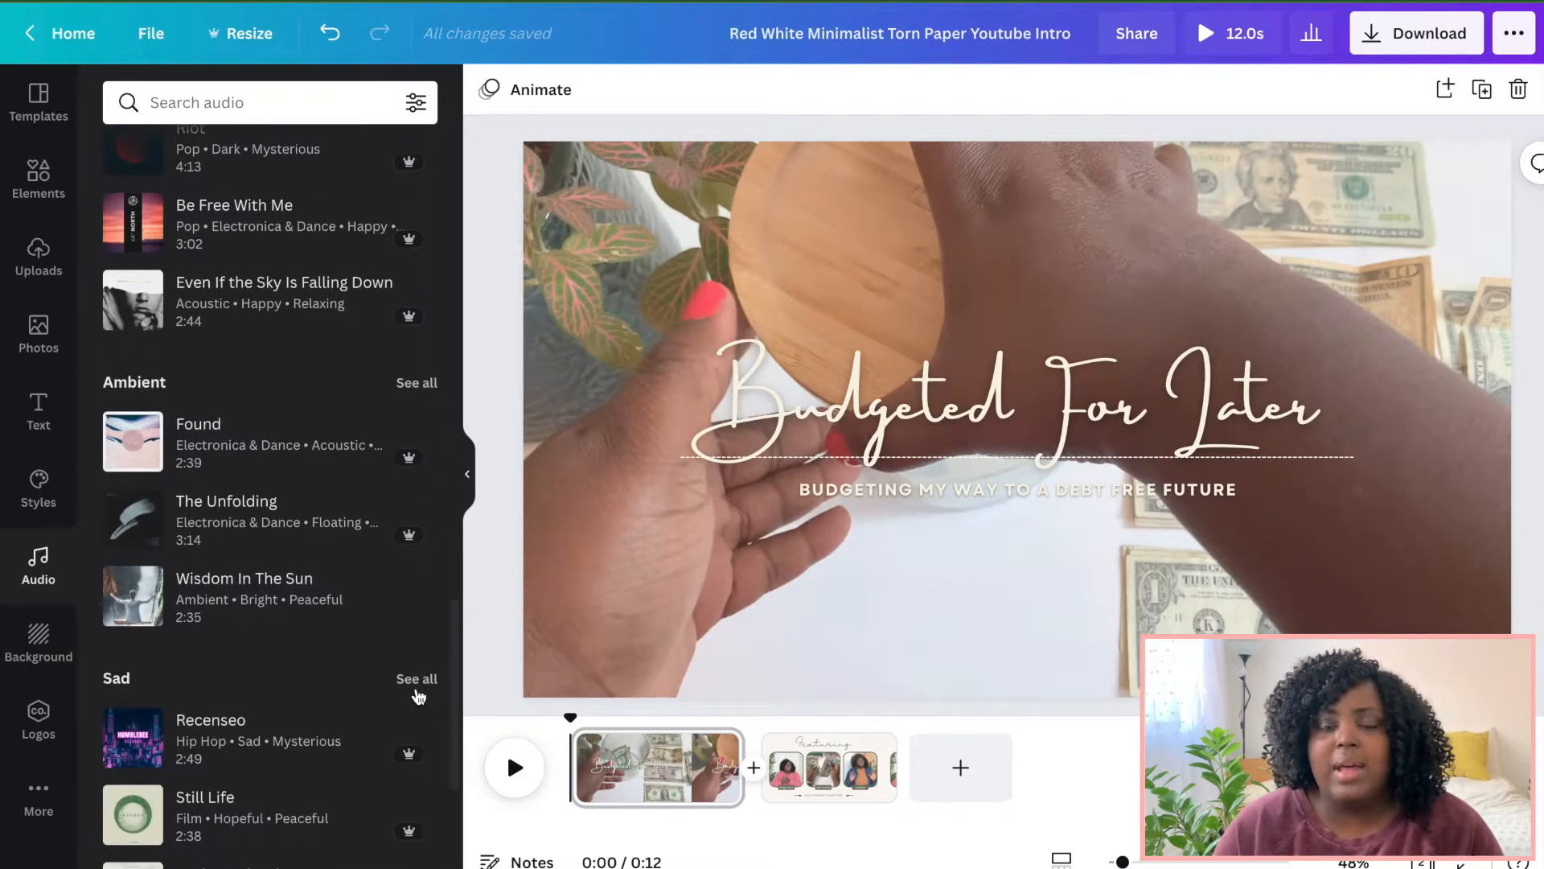
{"action": "left_click", "coordinate": [412, 584]}
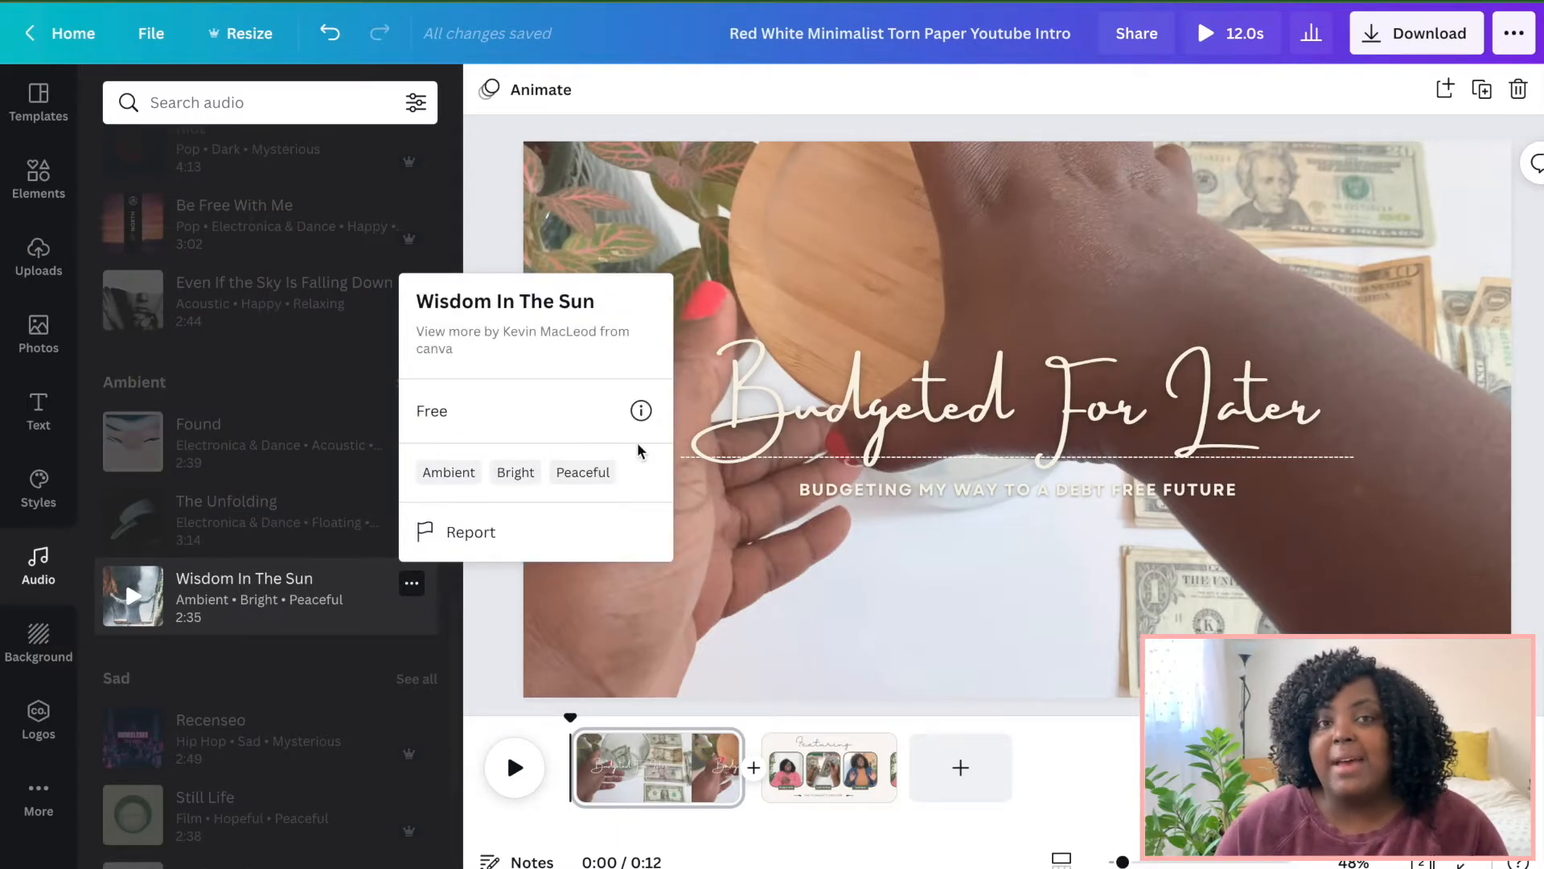
{"action": "left_click", "coordinate": [648, 410]}
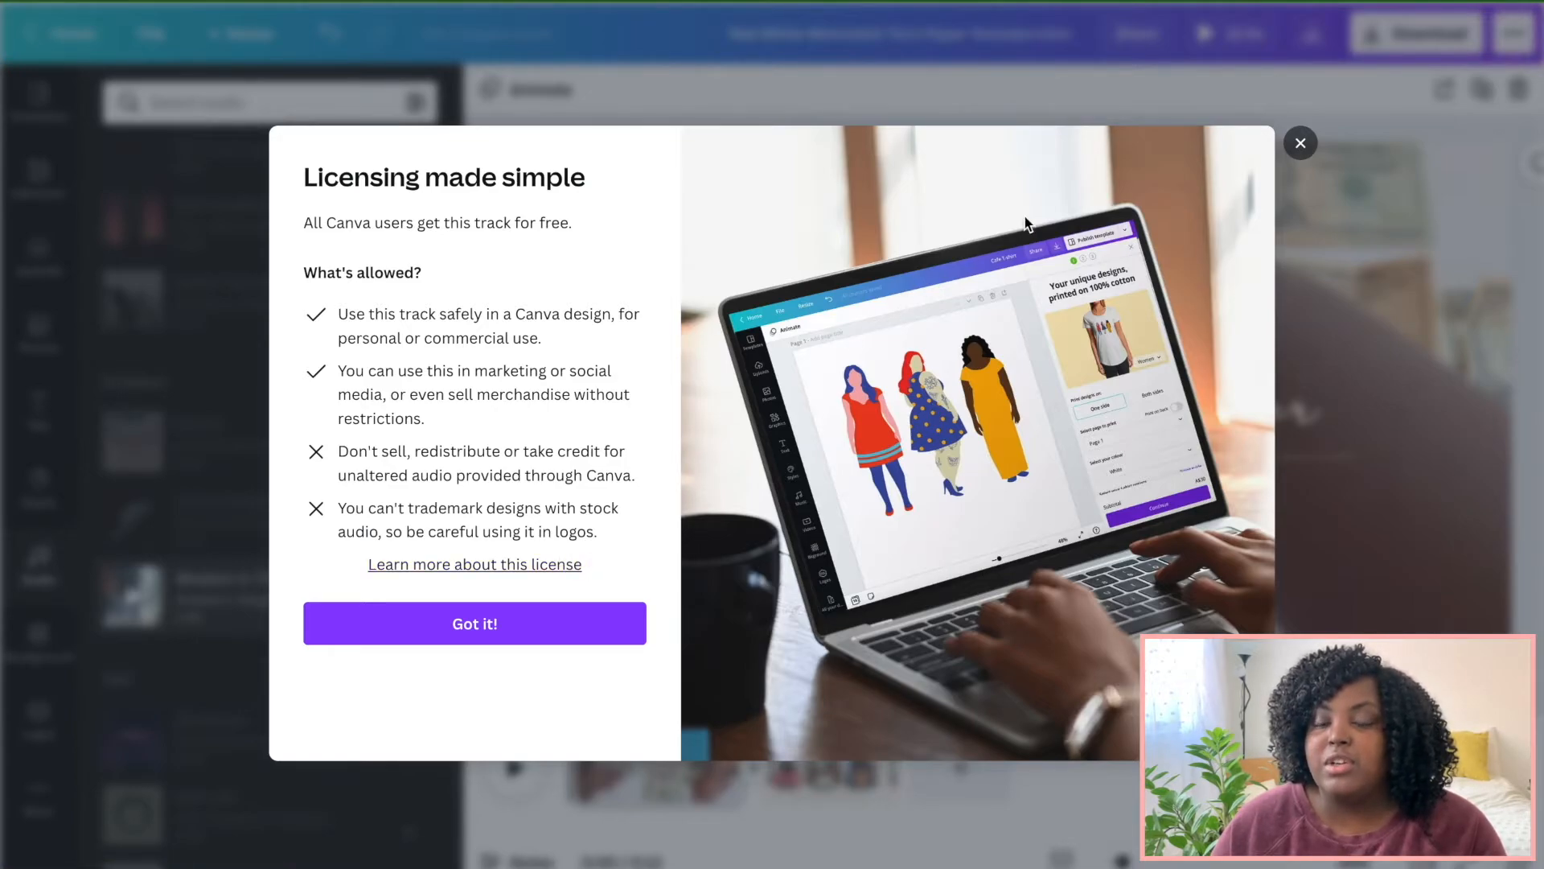
{"action": "left_click", "coordinate": [1301, 144]}
Scroll further through the audio library and view the licence details of Under a Cloud.
{"action": "scroll", "coordinate": [333, 432], "scroll_direction": "down", "scroll_amount": 3}
{"action": "scroll", "coordinate": [333, 432], "scroll_direction": "down", "scroll_amount": 3}
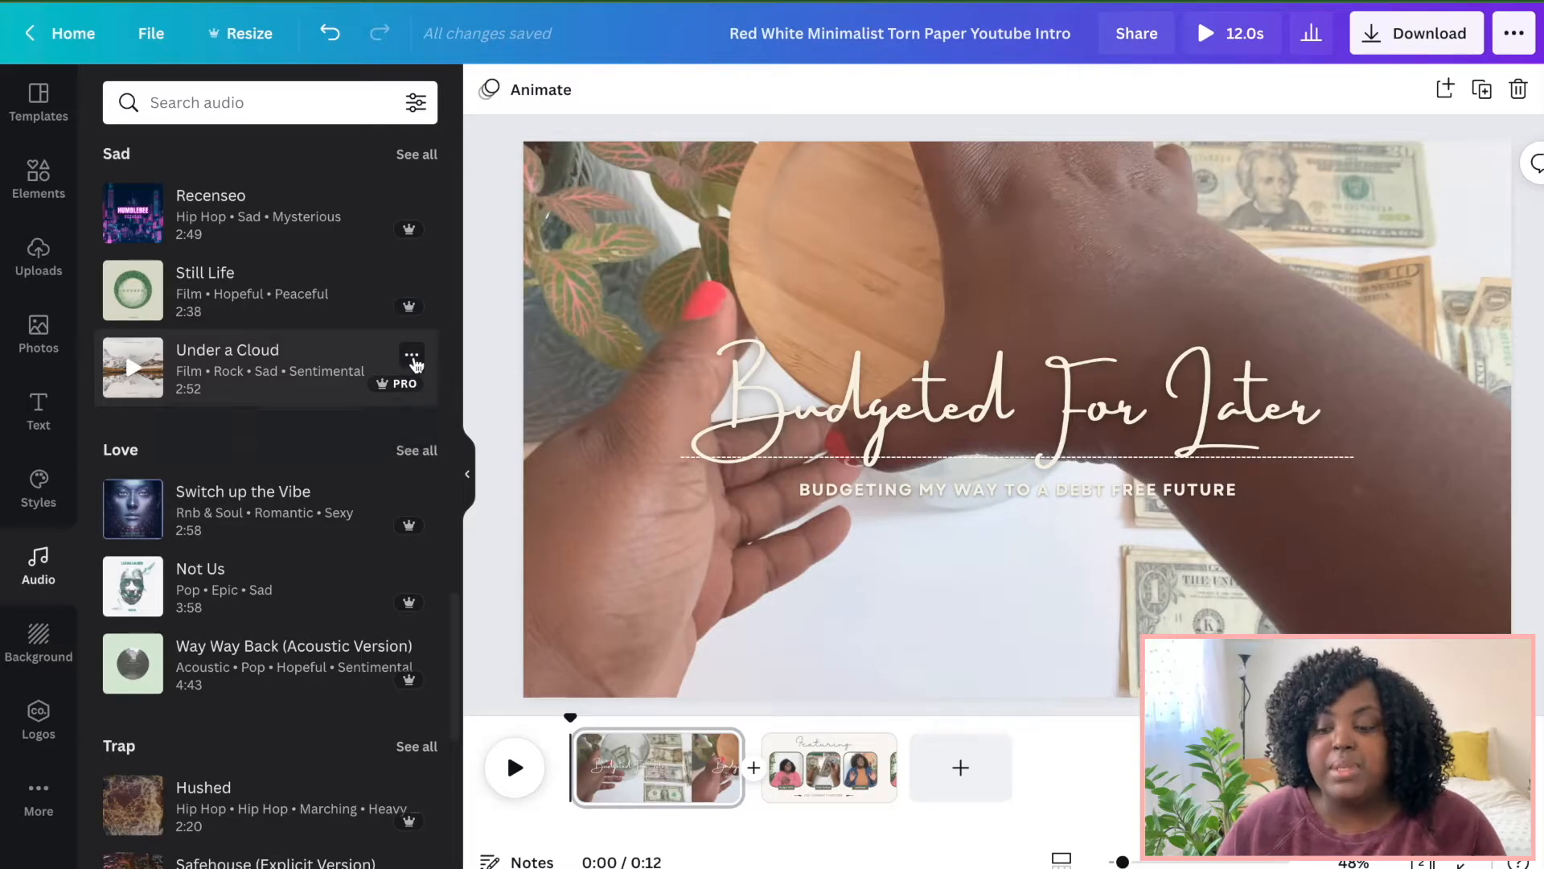
{"action": "left_click", "coordinate": [415, 360]}
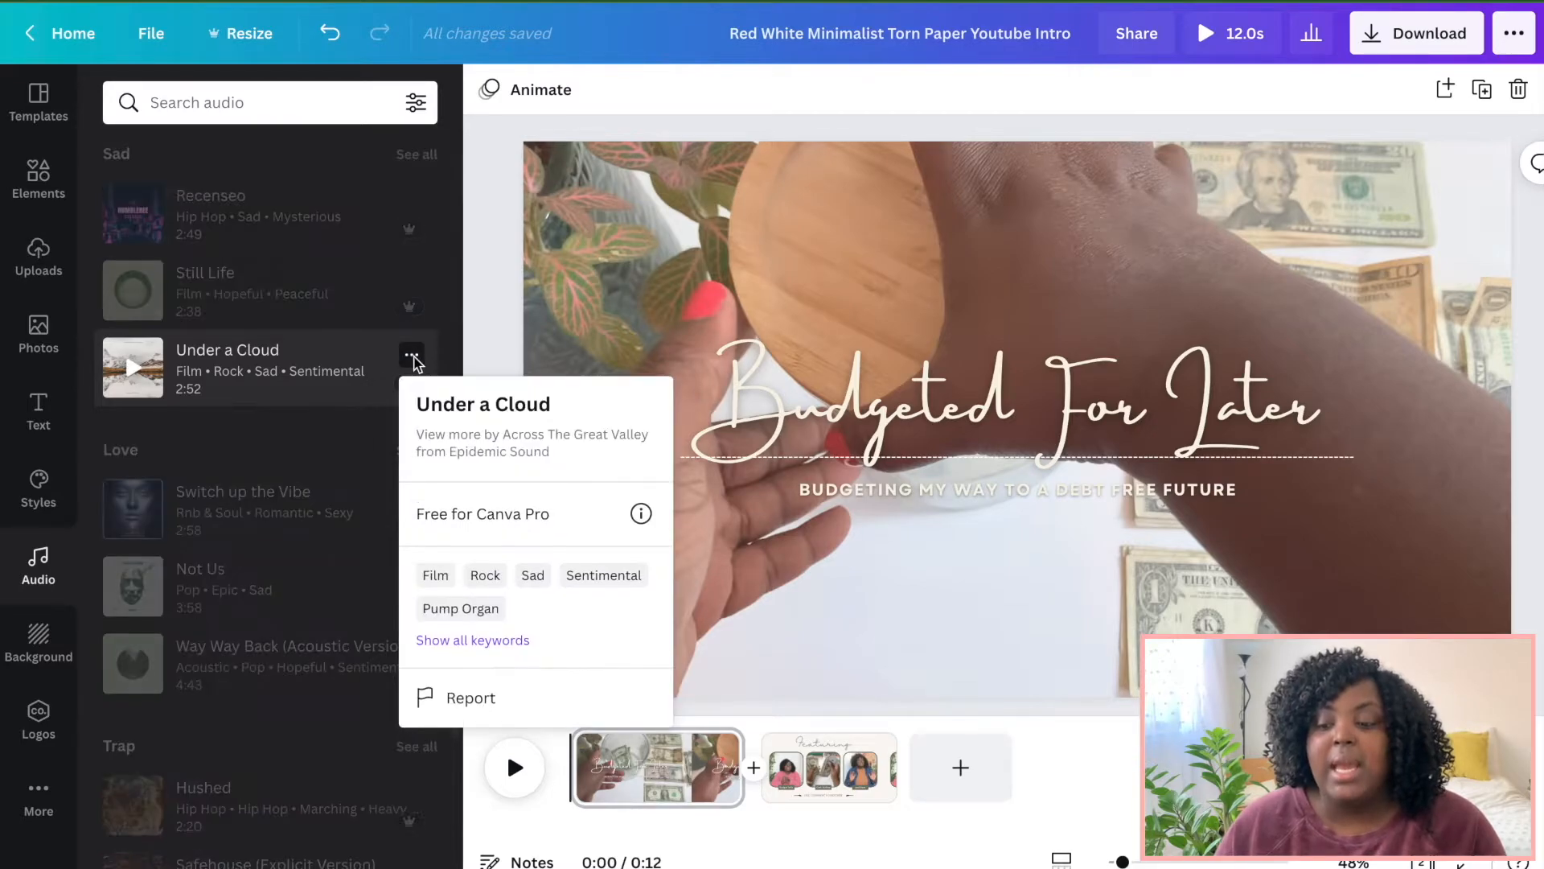
{"action": "left_click", "coordinate": [641, 514]}
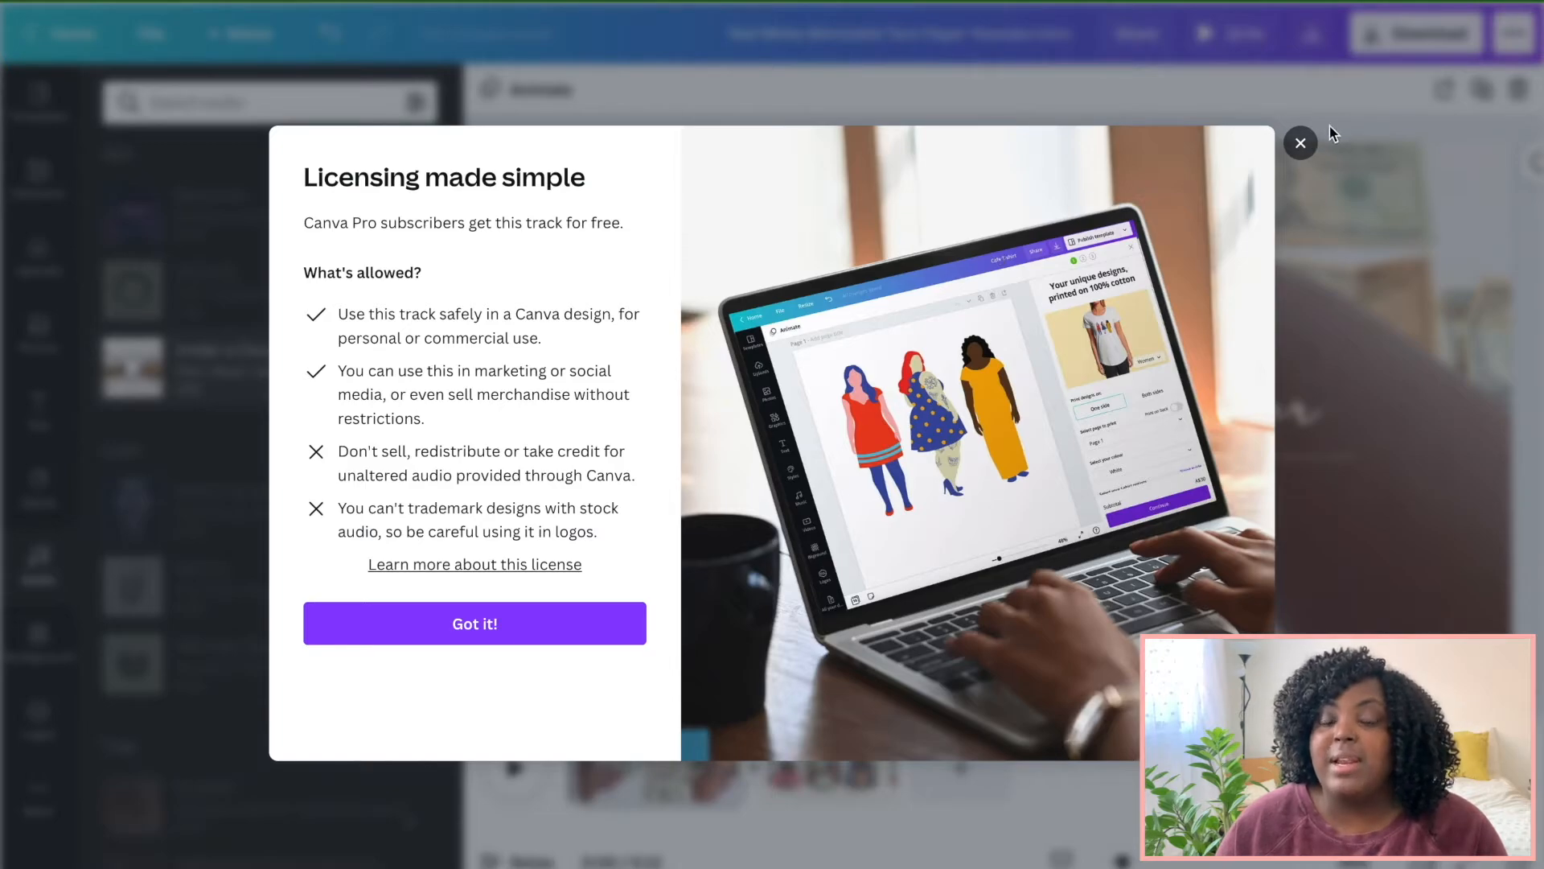
{"action": "left_click", "coordinate": [1300, 144]}
{"action": "scroll", "coordinate": [383, 398], "scroll_direction": "down", "scroll_amount": 8}
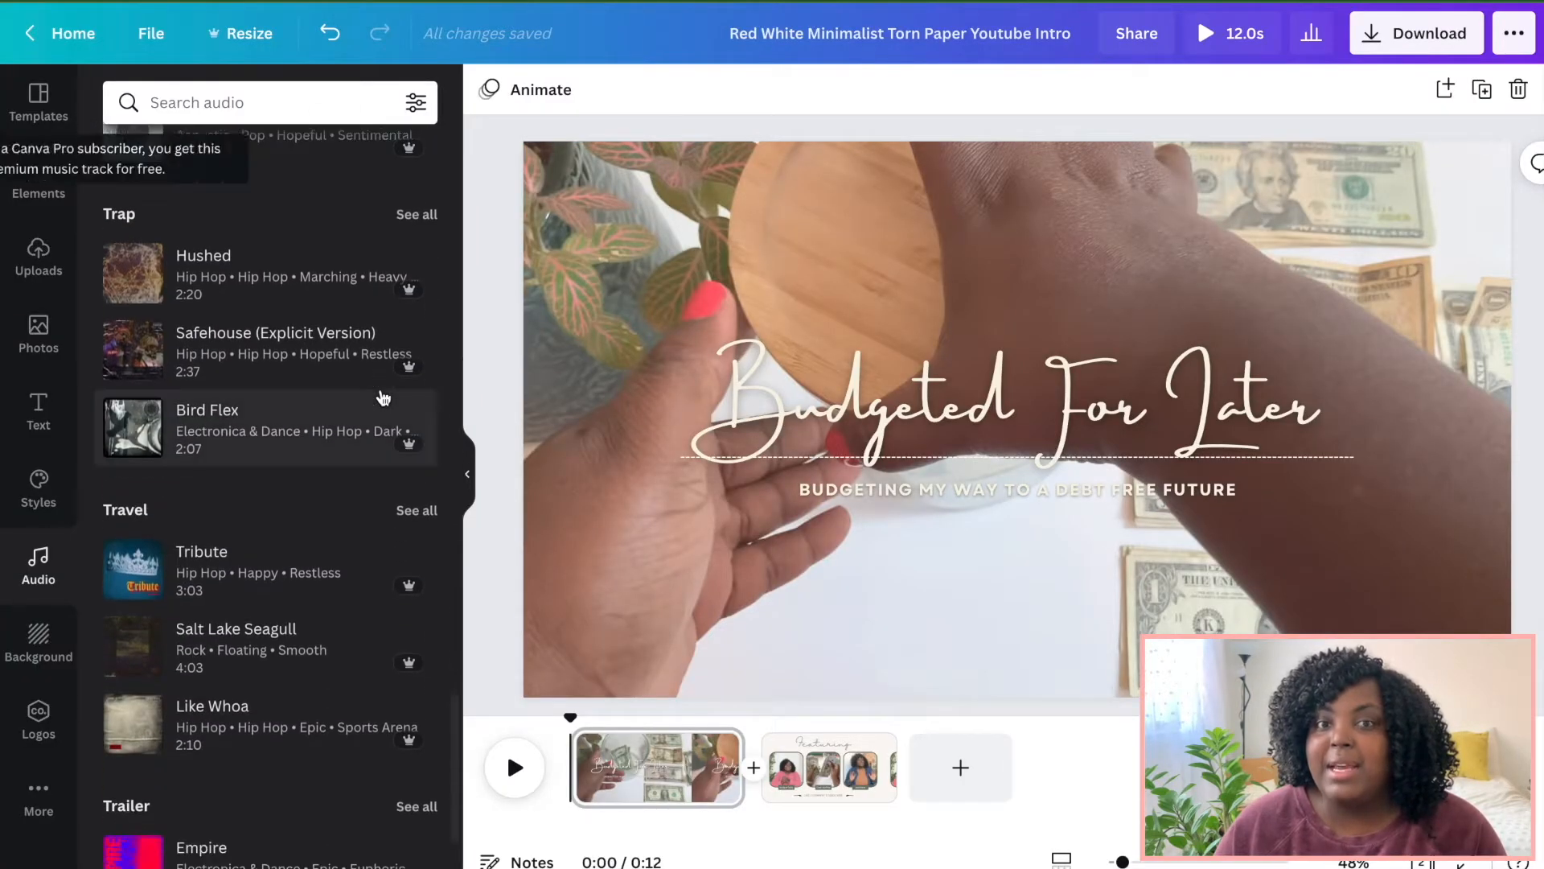
{"action": "scroll", "coordinate": [383, 398], "scroll_direction": "up", "scroll_amount": 20}
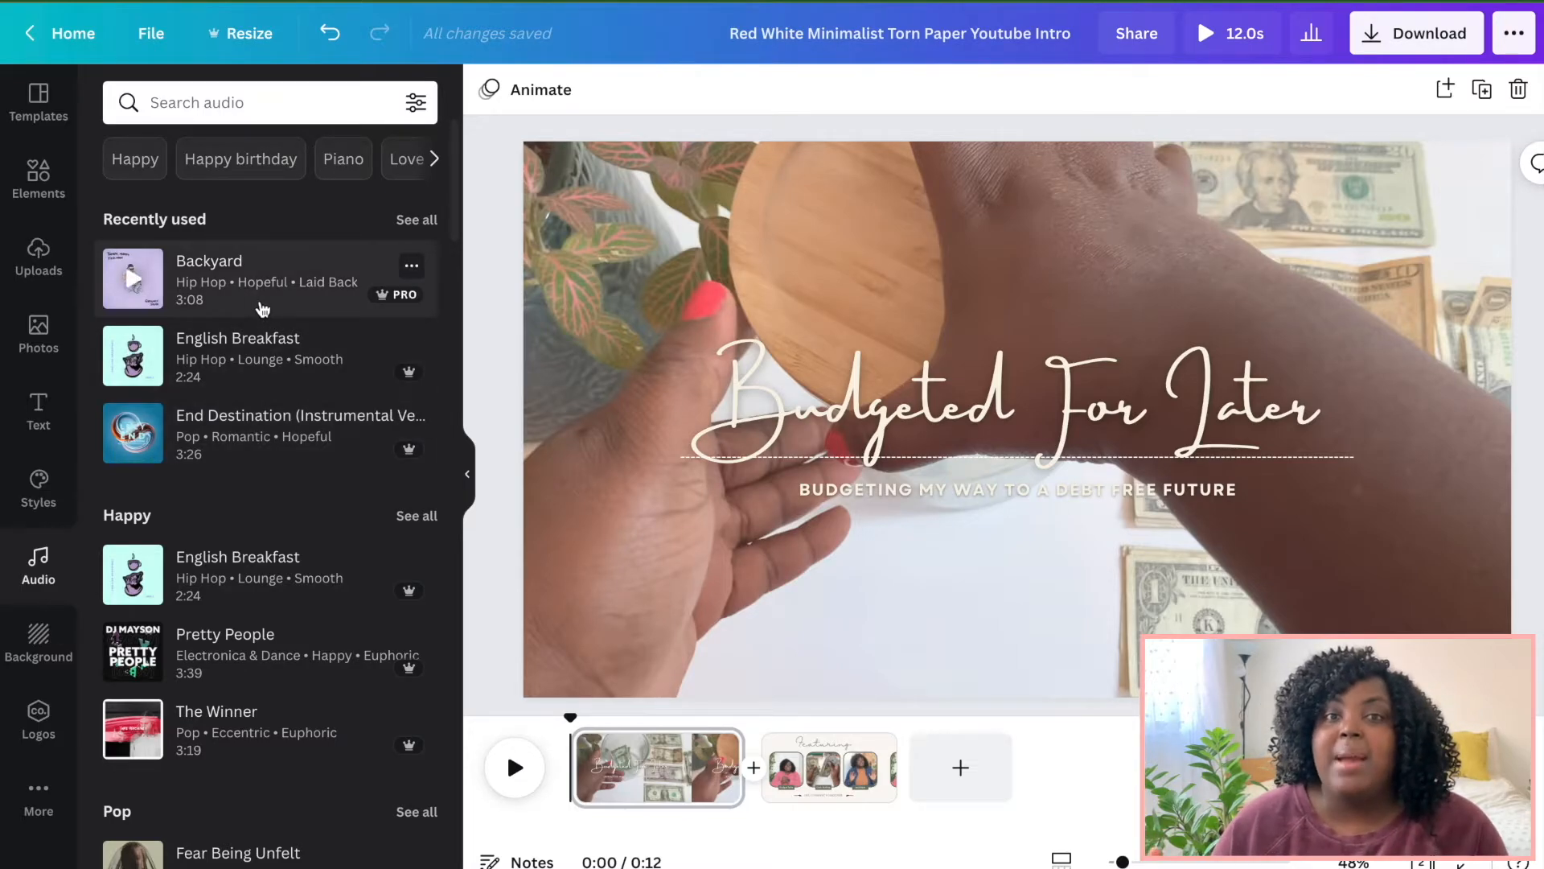
Add the Backyard track to the design and open the download's social account connection for YouTube.
{"action": "left_click", "coordinate": [261, 309]}
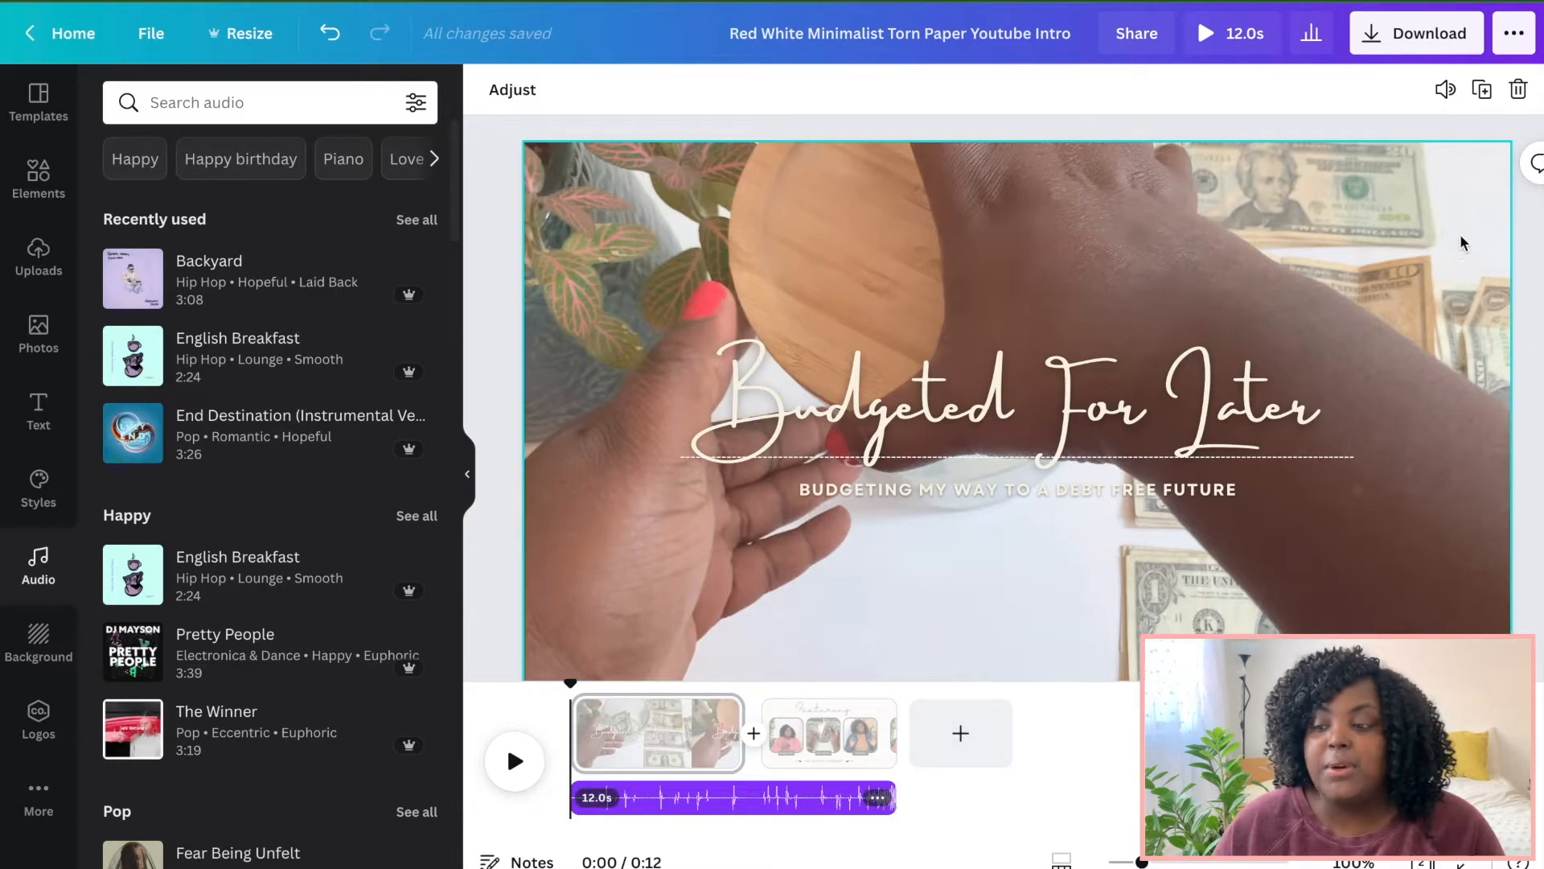
{"action": "left_click", "coordinate": [1400, 31]}
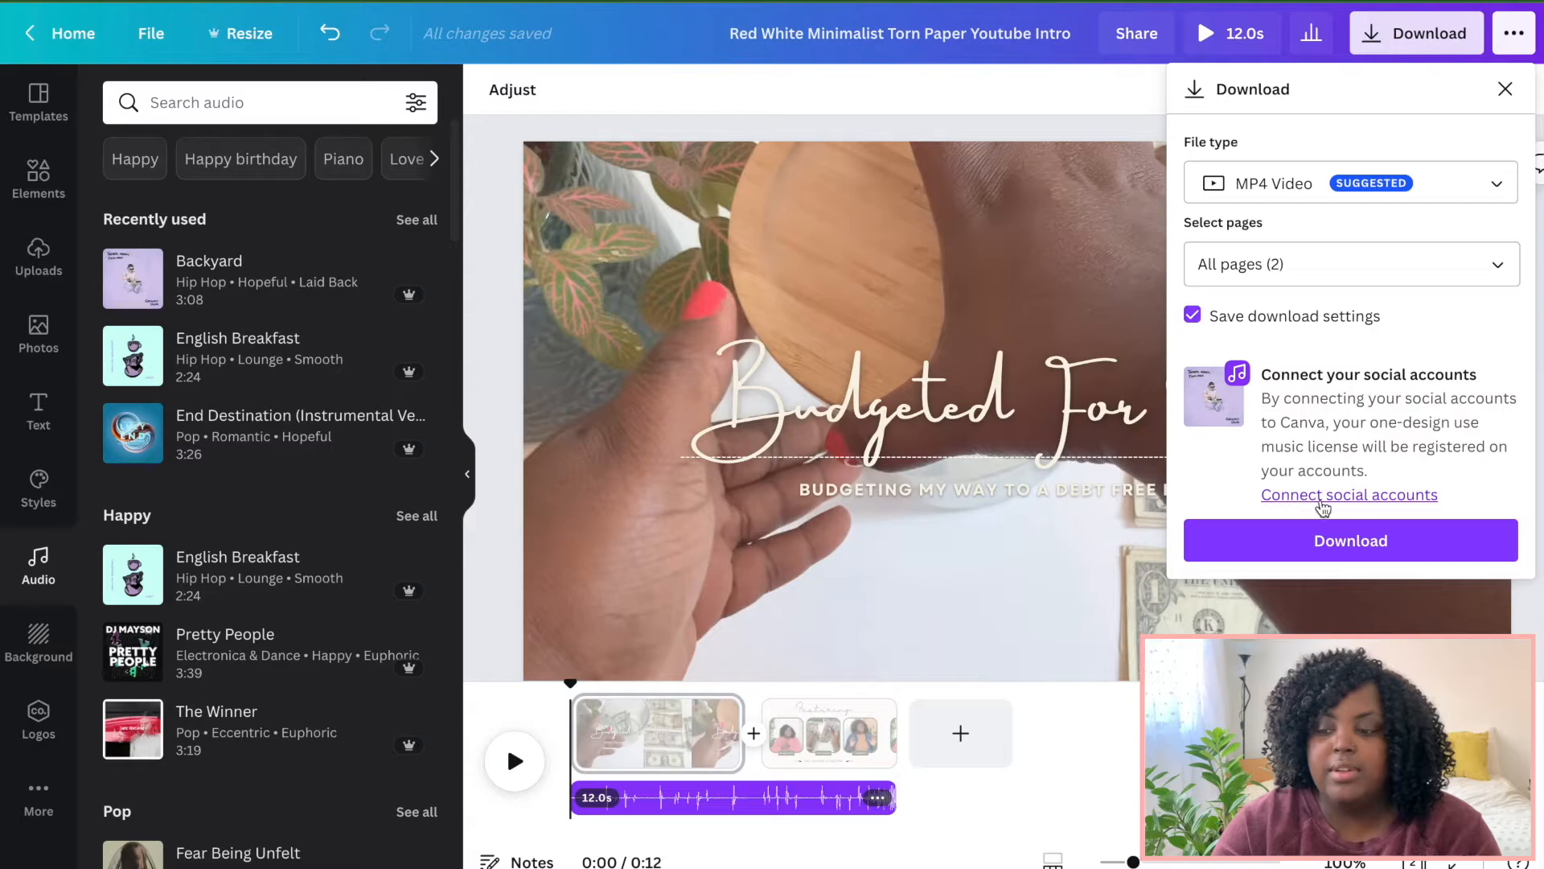
{"action": "left_click", "coordinate": [1374, 494]}
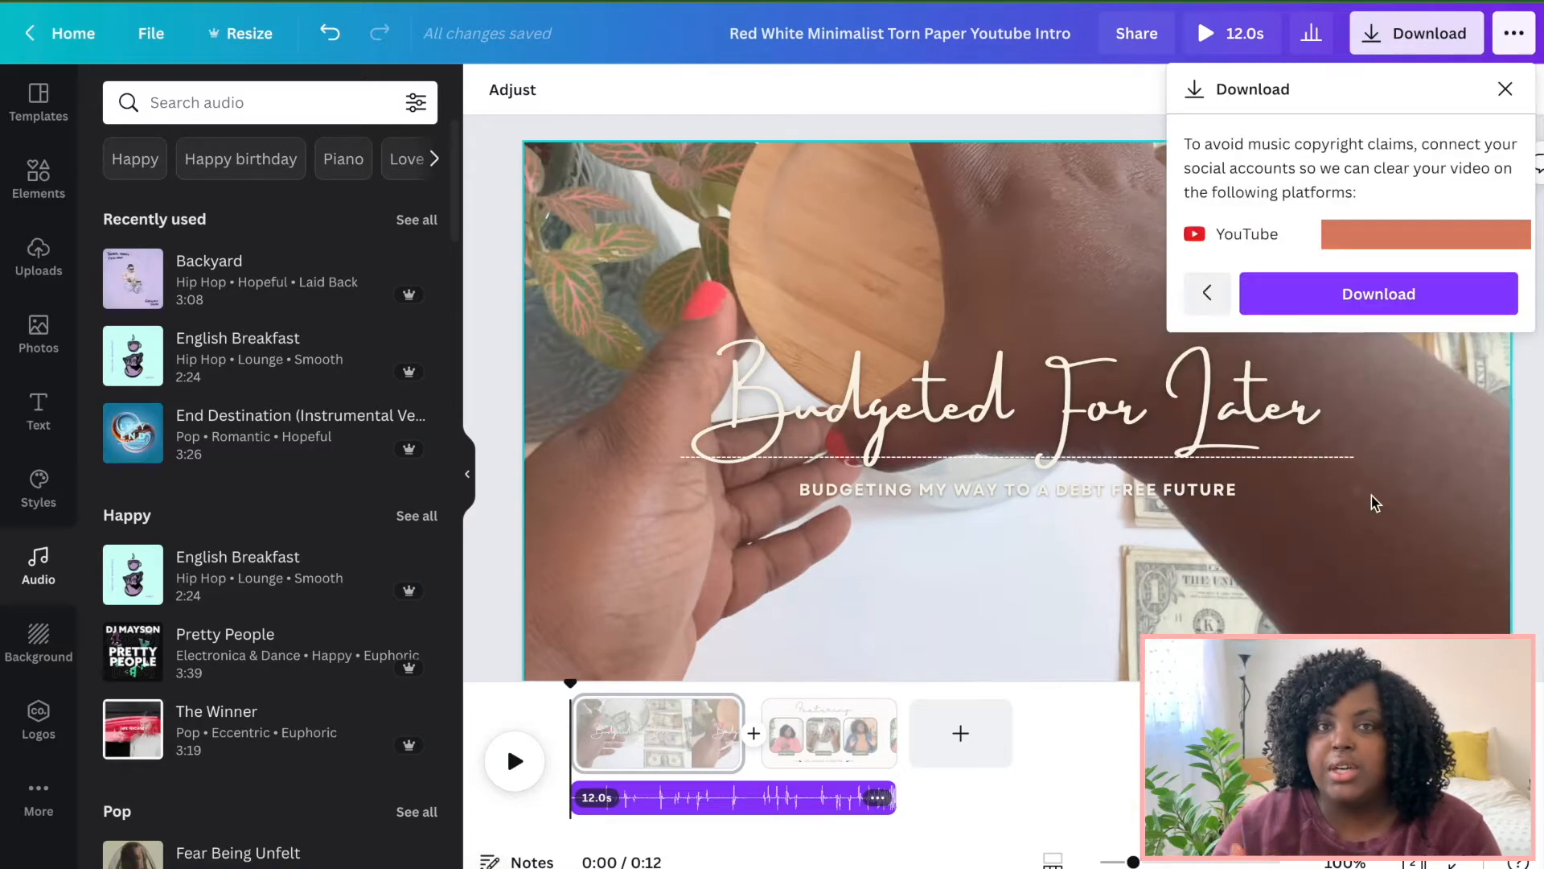
{"action": "left_click", "coordinate": [1427, 313]}
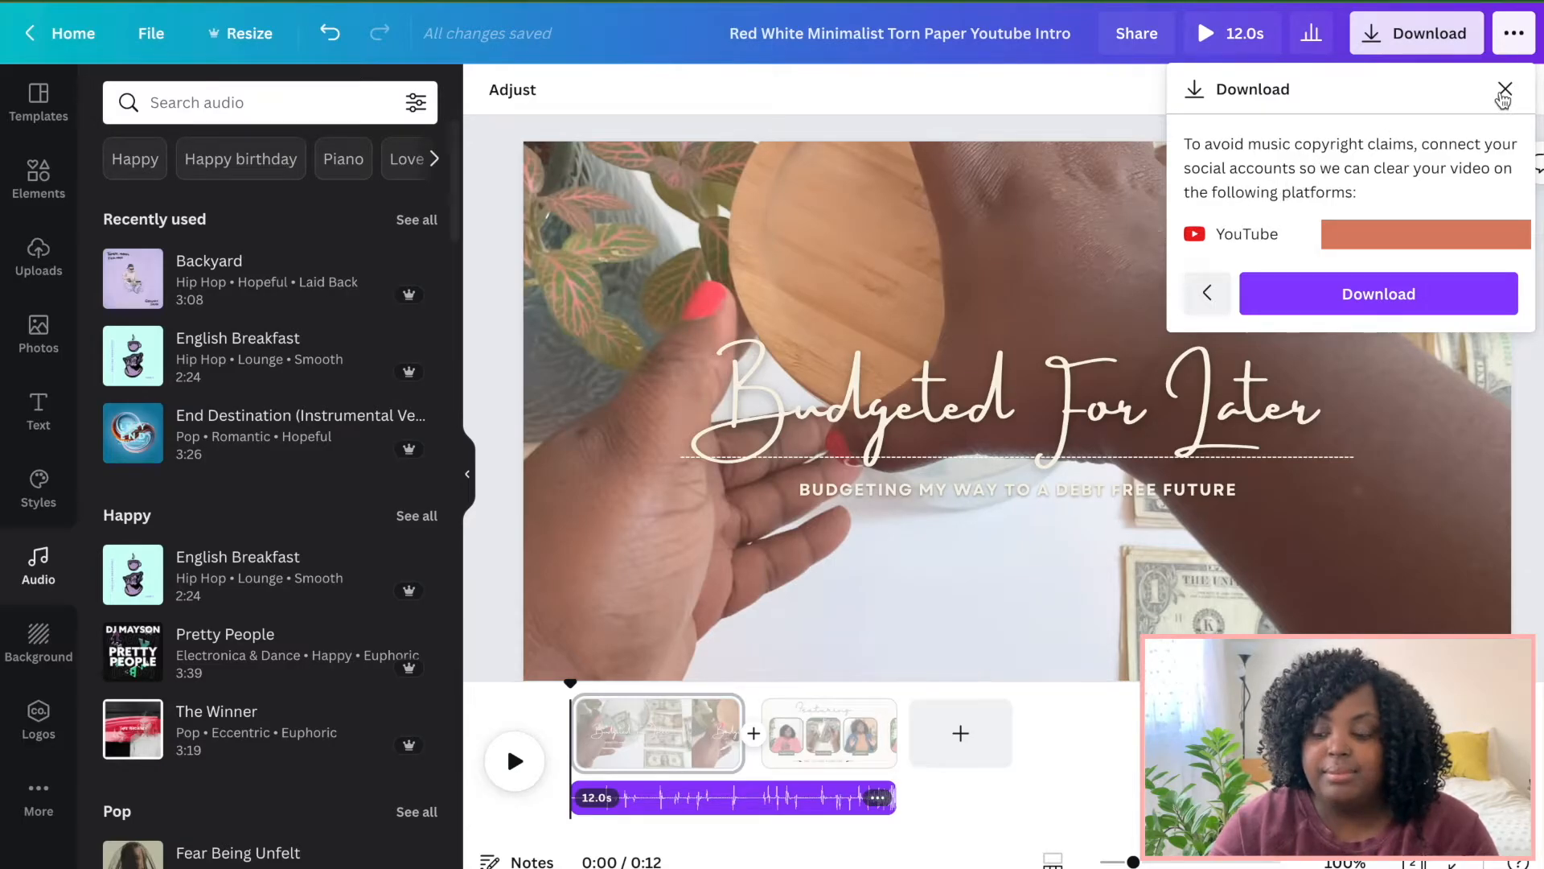
{"action": "left_click", "coordinate": [1503, 90]}
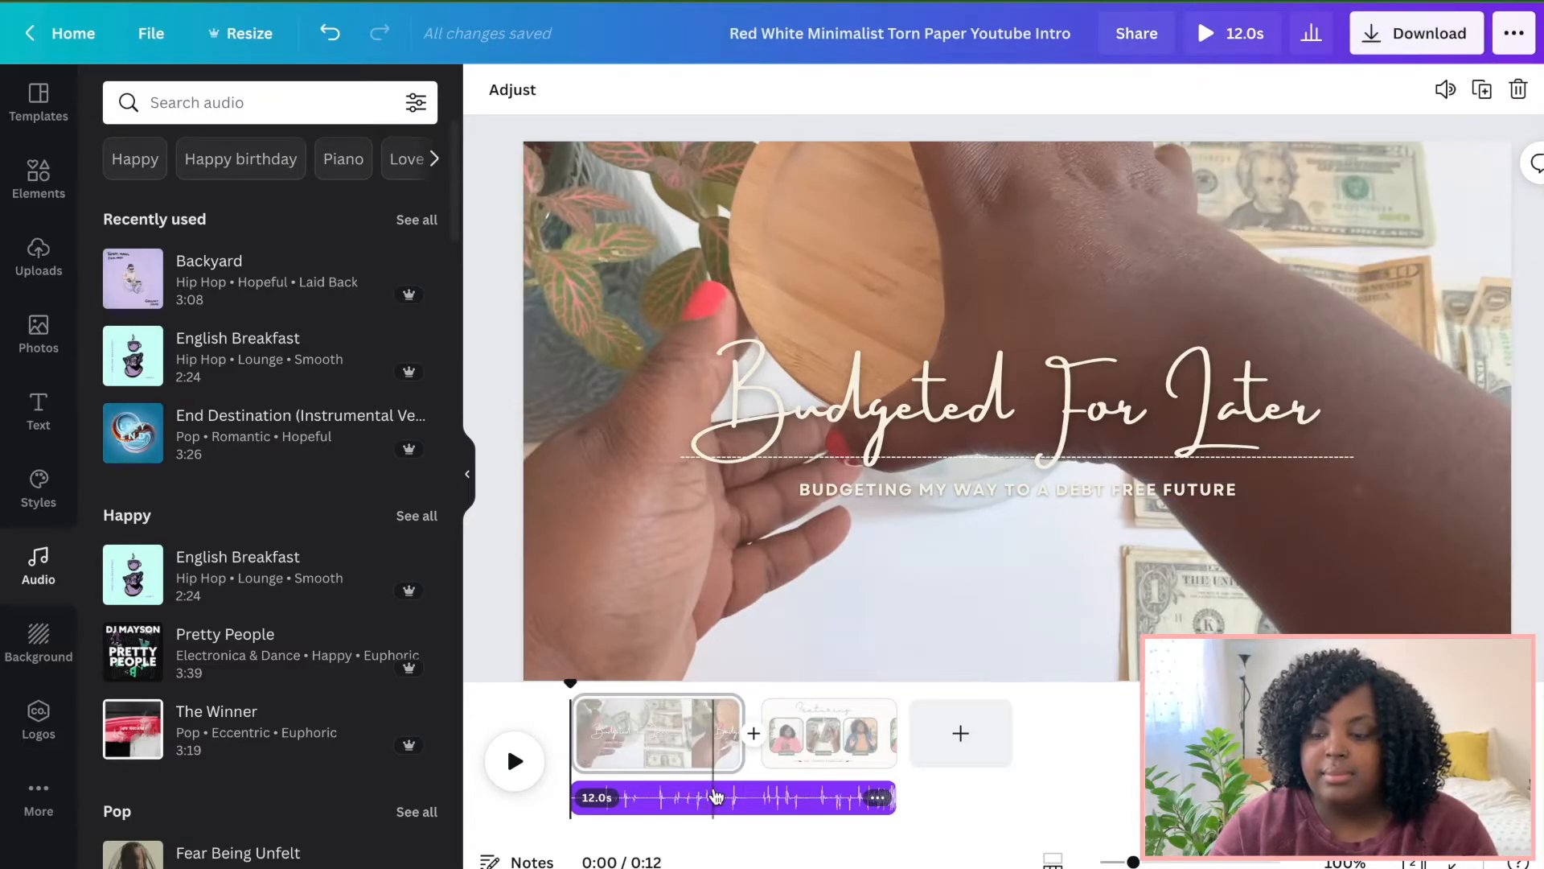
Delete the Backyard audio track from the timeline.
{"action": "right_click", "coordinate": [715, 797]}
{"action": "left_click", "coordinate": [799, 752]}
{"action": "left_click", "coordinate": [799, 736]}
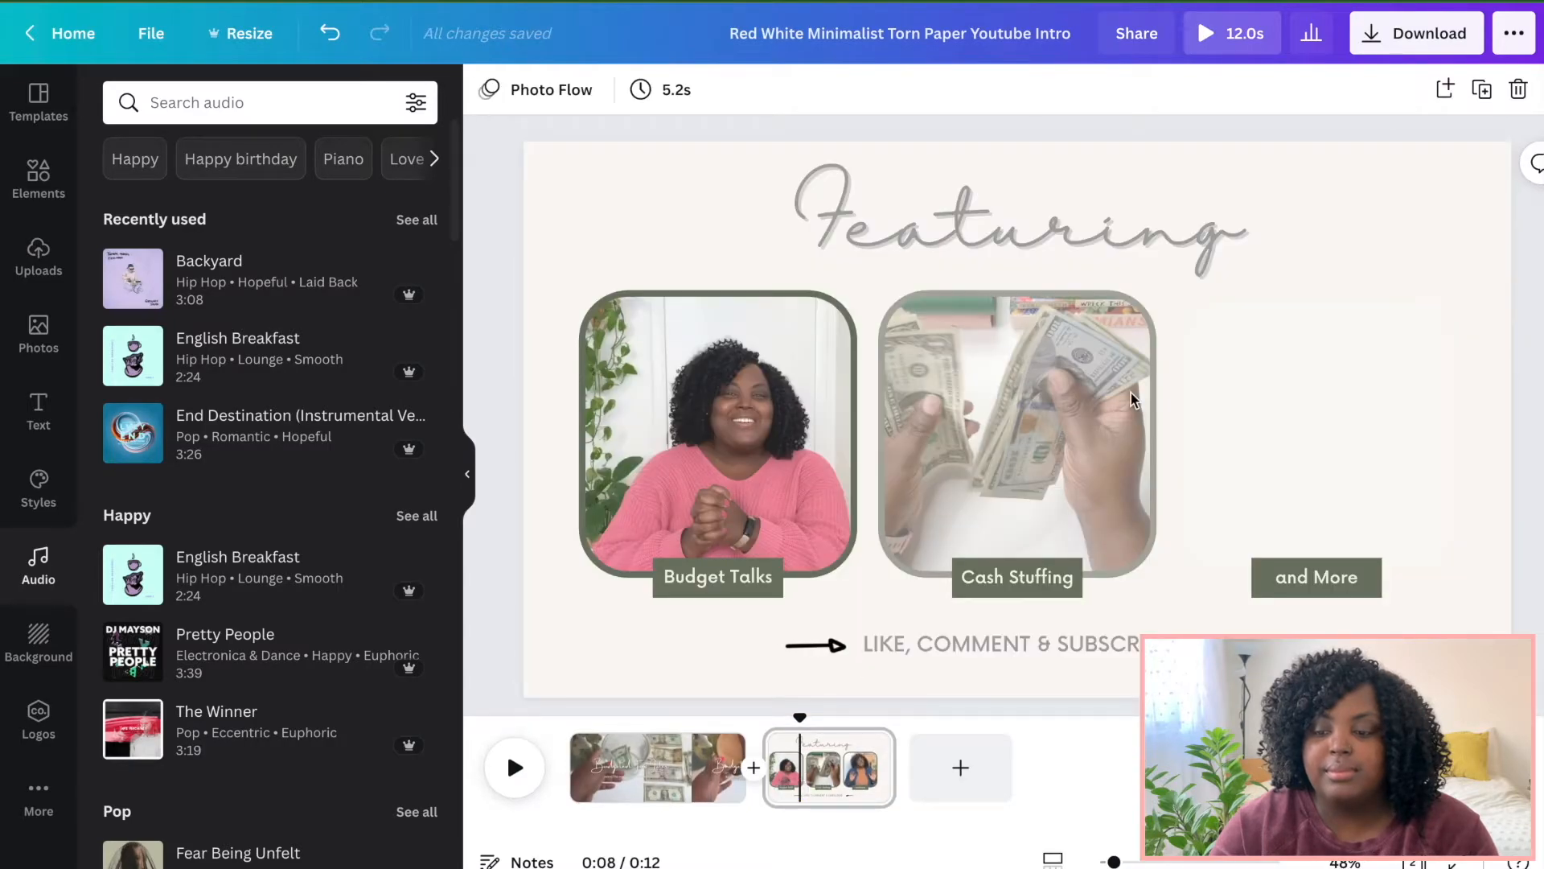
Download the design as an MP4 video with all pages.
{"action": "left_click", "coordinate": [1430, 34]}
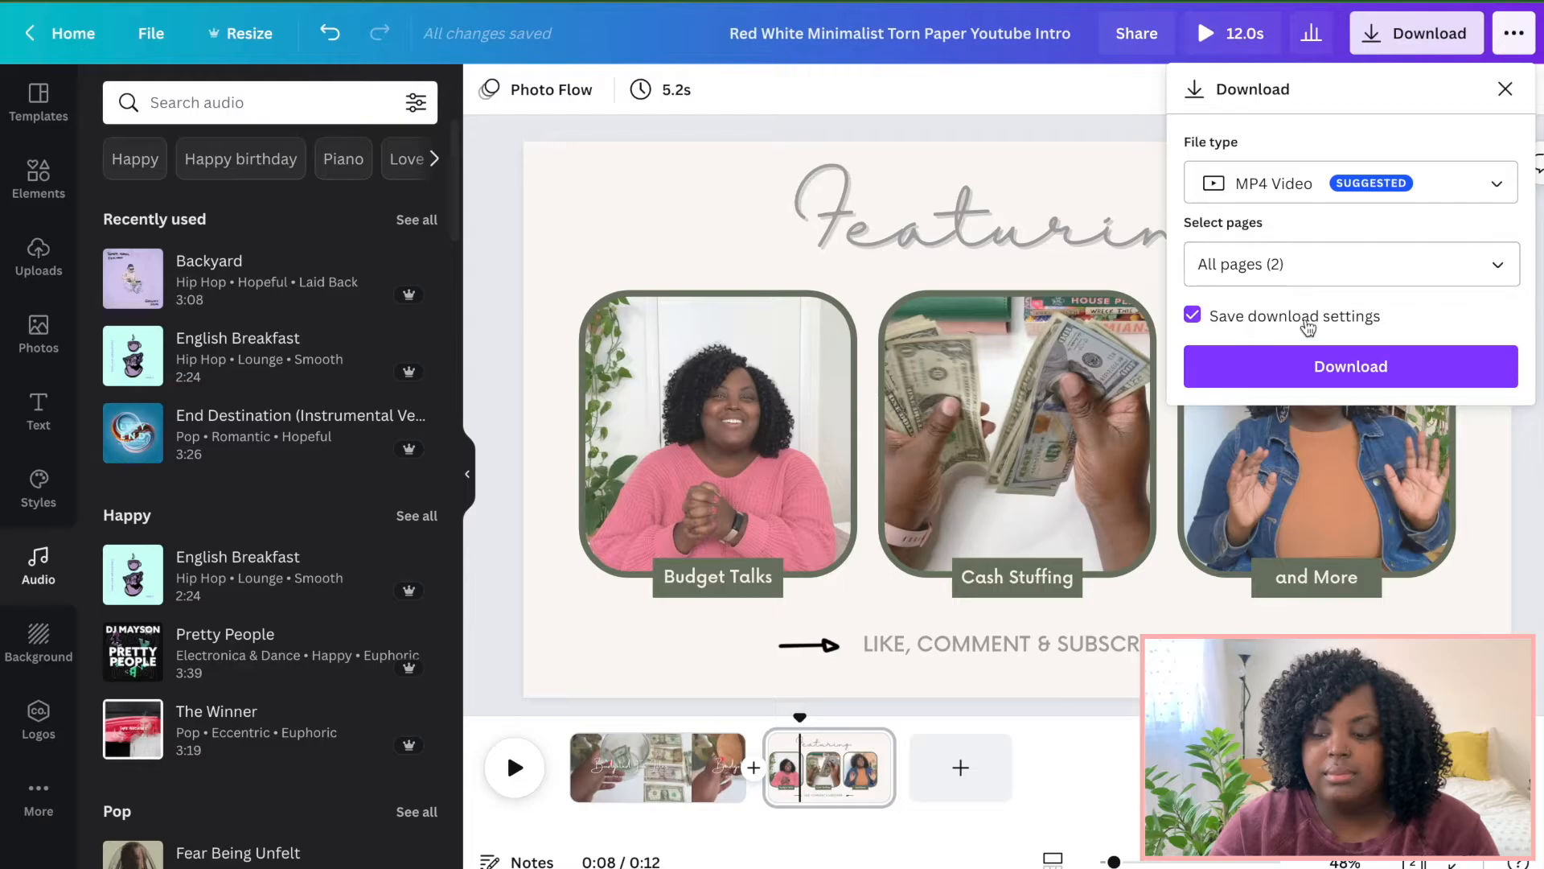
{"action": "left_click", "coordinate": [1322, 379]}
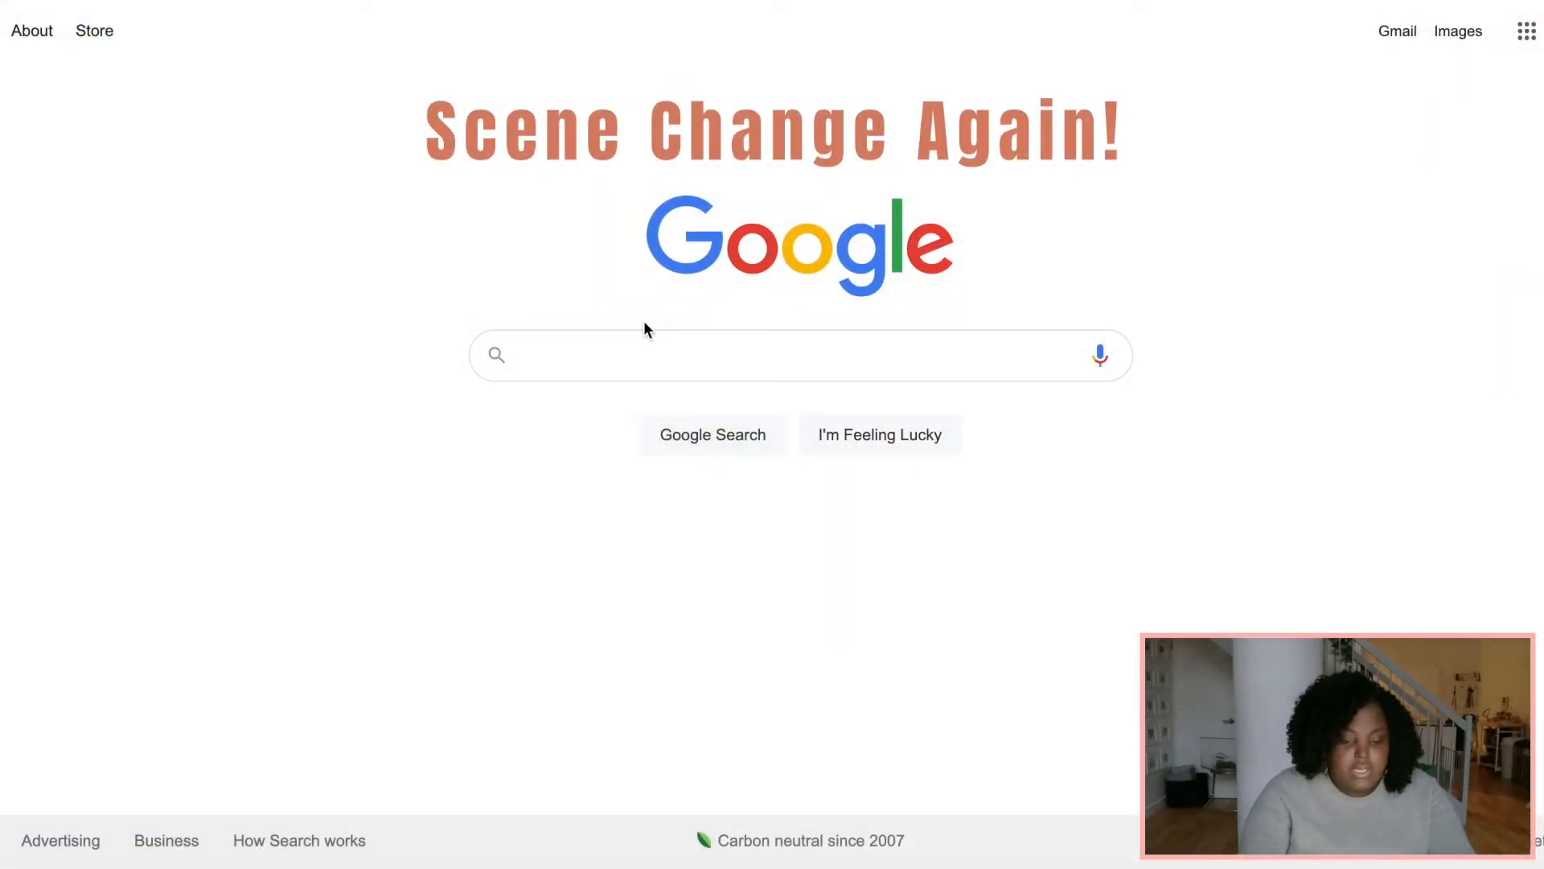
Switch to the browser and search Google for youtube free audio library.
{"action": "left_click", "coordinate": [642, 349]}
{"action": "type", "text": "youtube"}
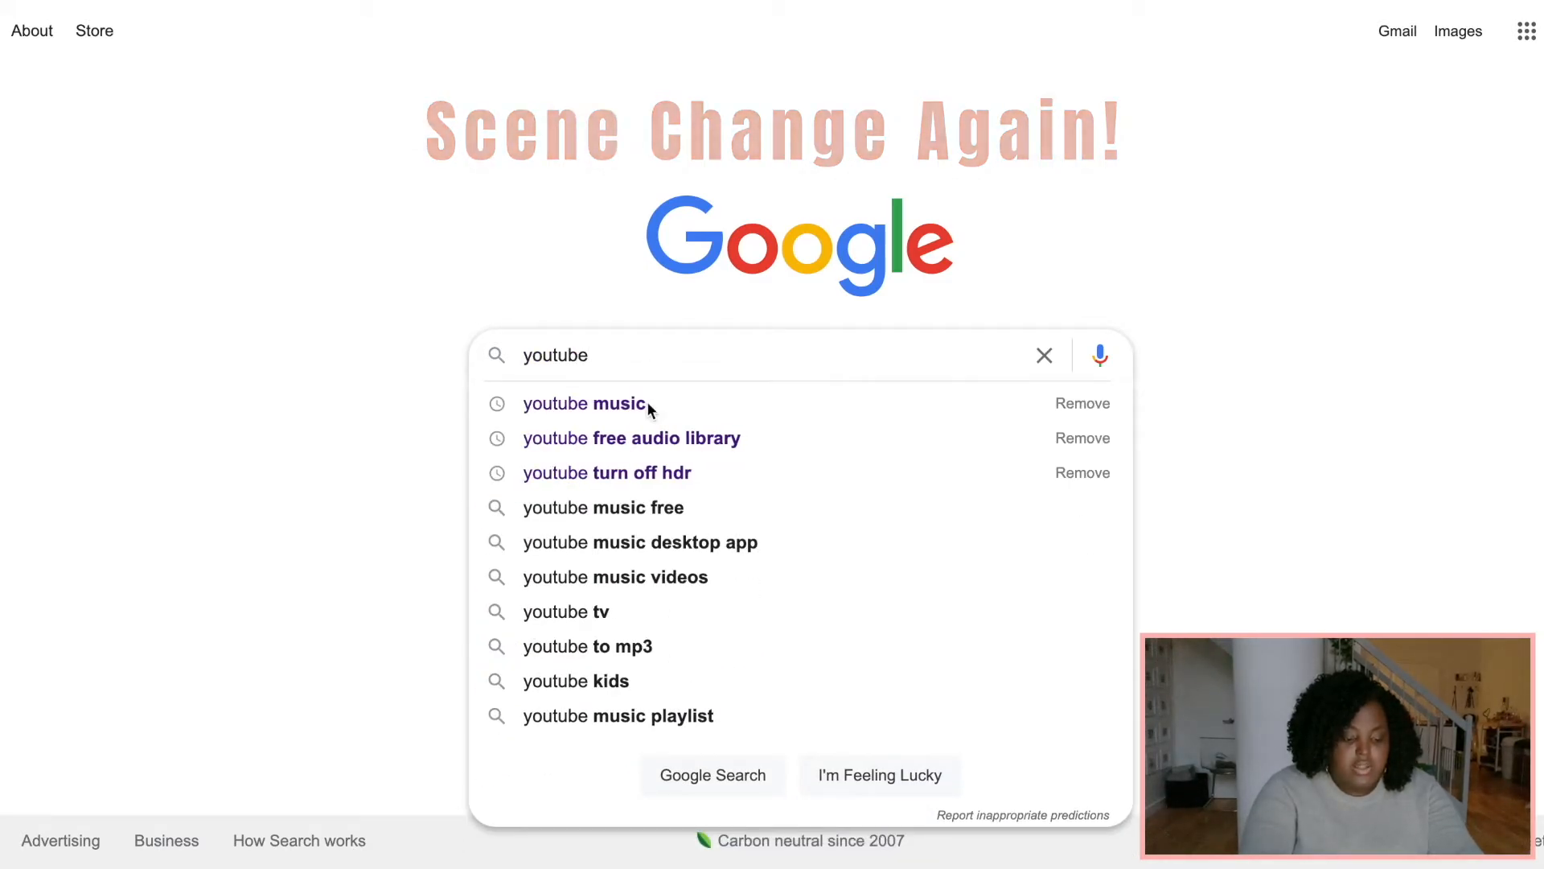
{"action": "left_click", "coordinate": [716, 437]}
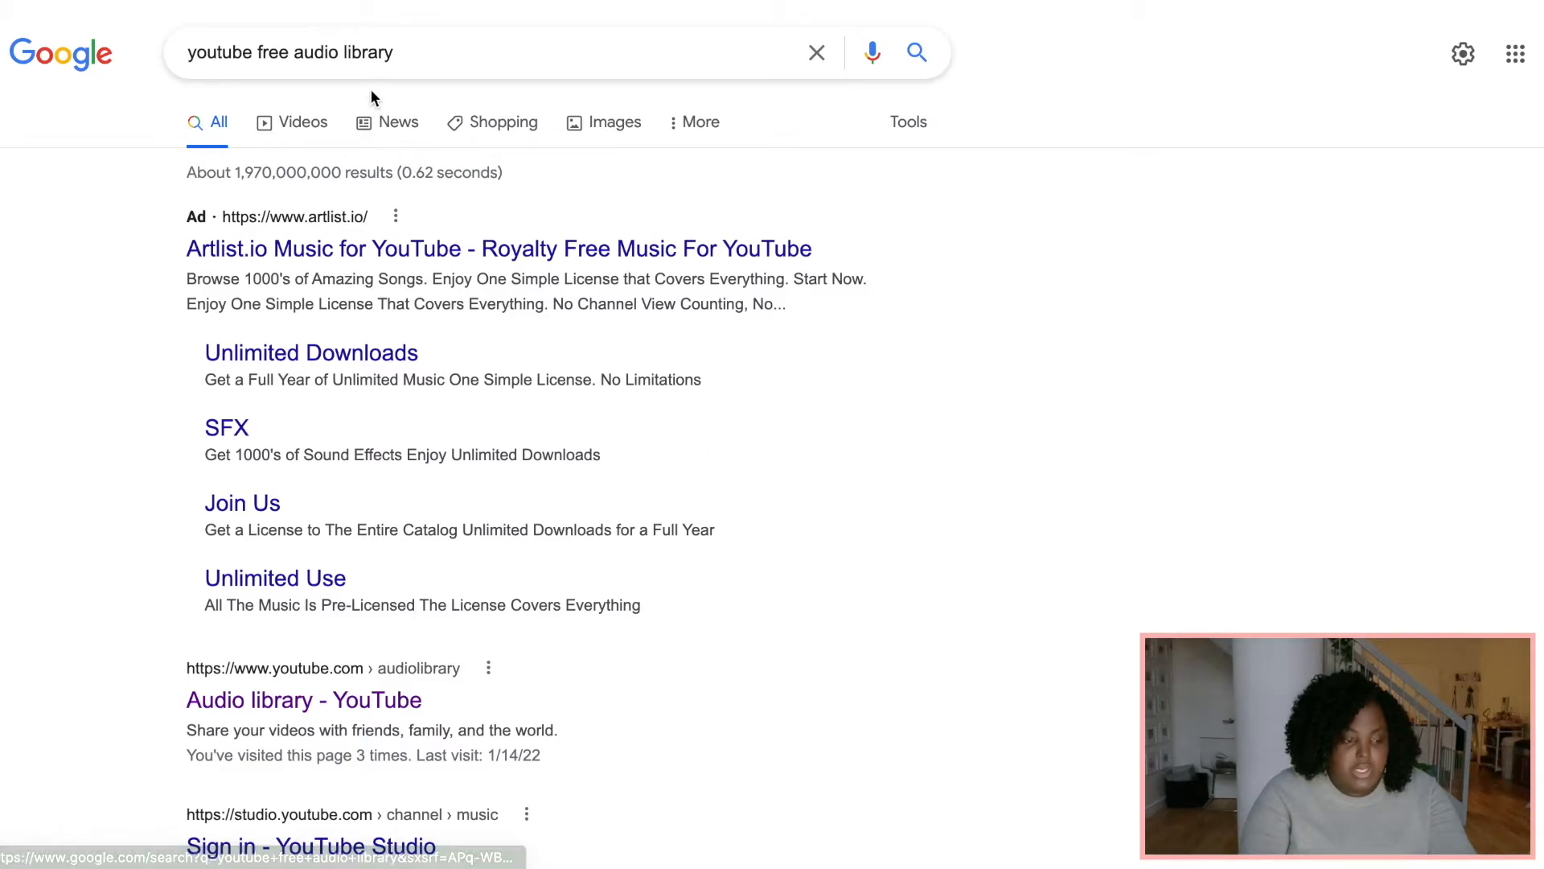
Open the YouTube Audio library result, browse its free music list and preview the track Dragón Rojo.
{"action": "scroll", "coordinate": [453, 455], "scroll_direction": "down", "scroll_amount": 2}
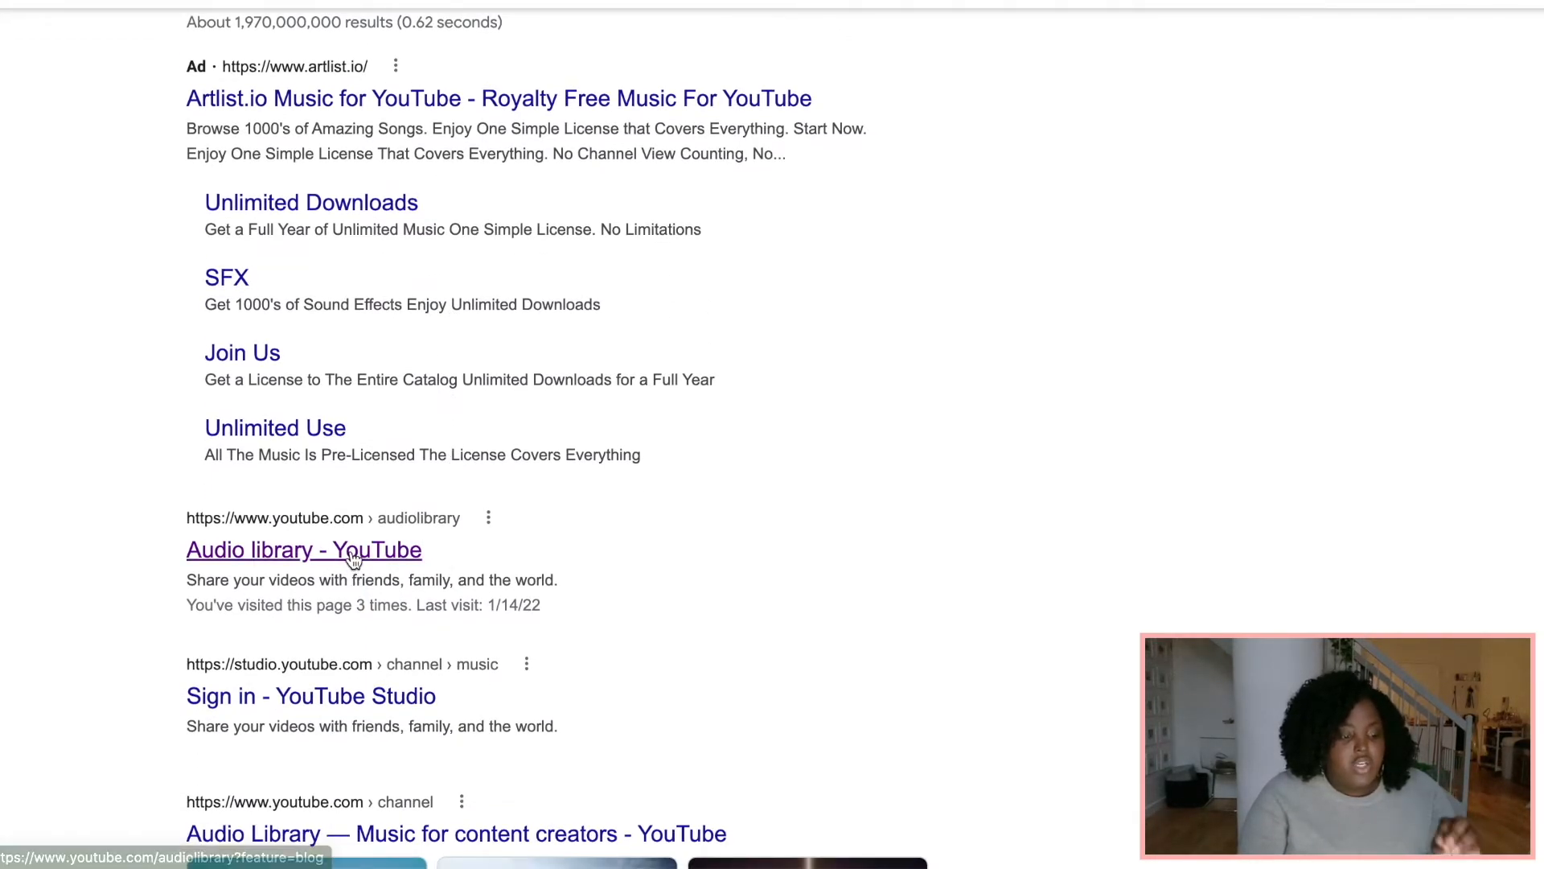
{"action": "left_click", "coordinate": [254, 563]}
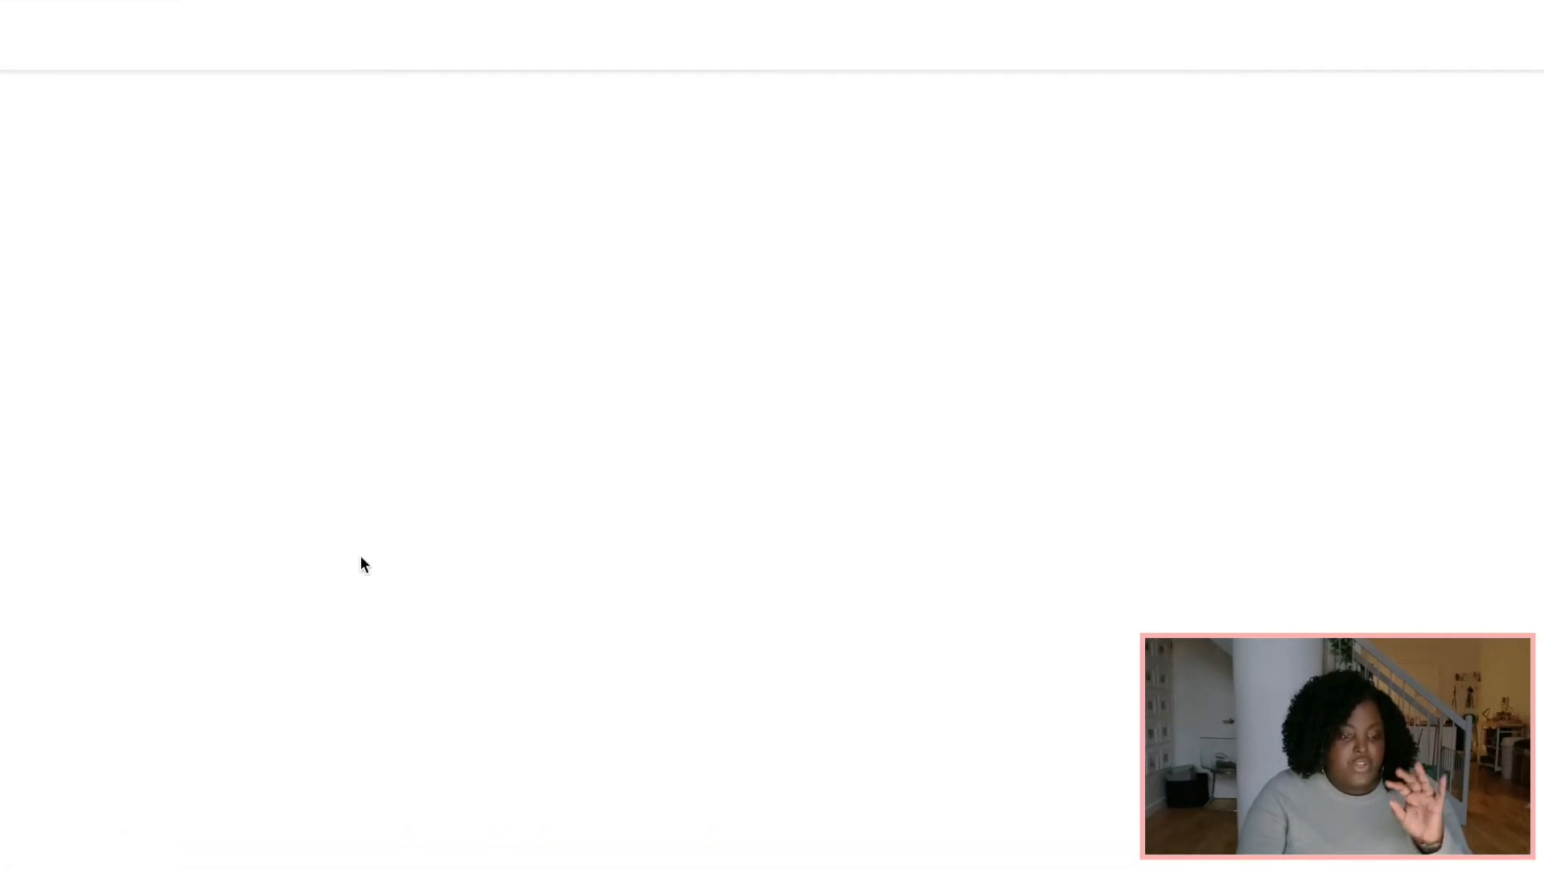
{"action": "scroll", "coordinate": [773, 383], "scroll_direction": "down", "scroll_amount": 15}
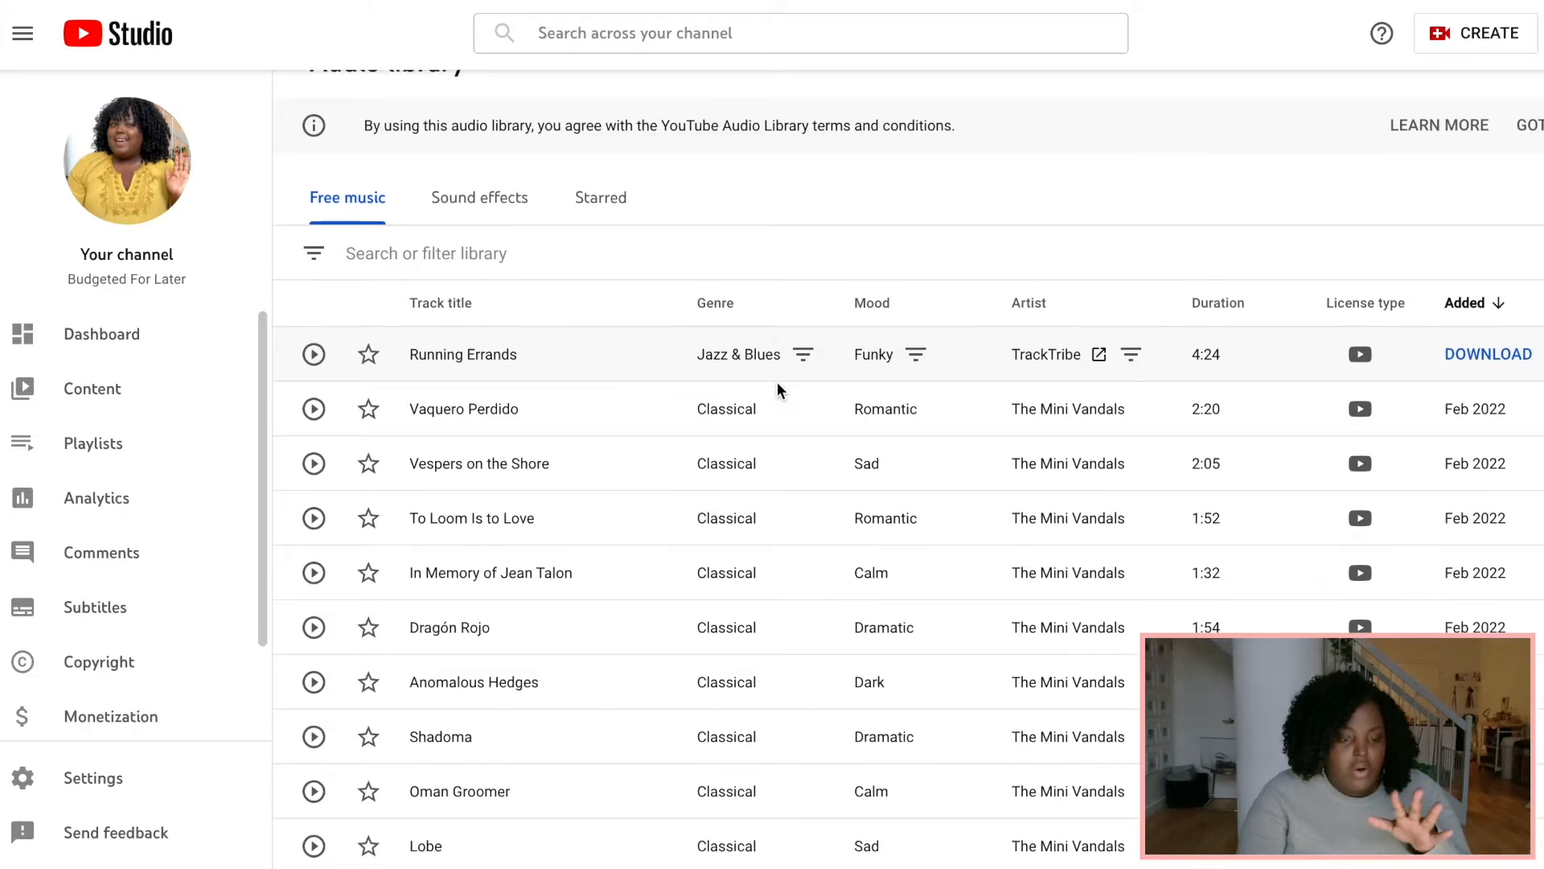
{"action": "scroll", "coordinate": [777, 382], "scroll_direction": "up", "scroll_amount": 15}
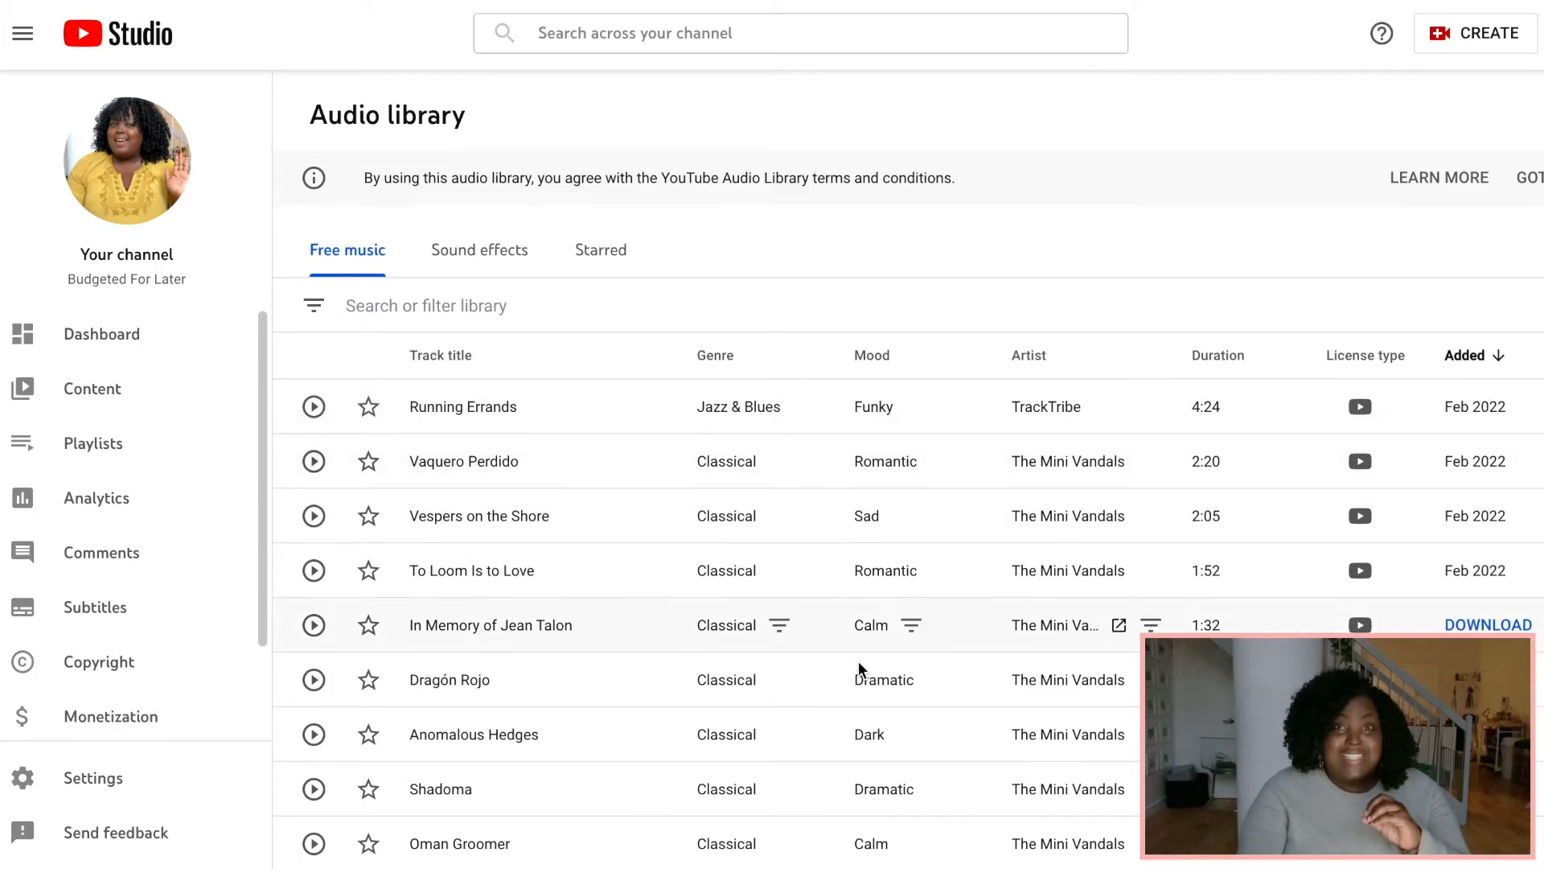
{"action": "mouse_move", "coordinate": [1027, 862]}
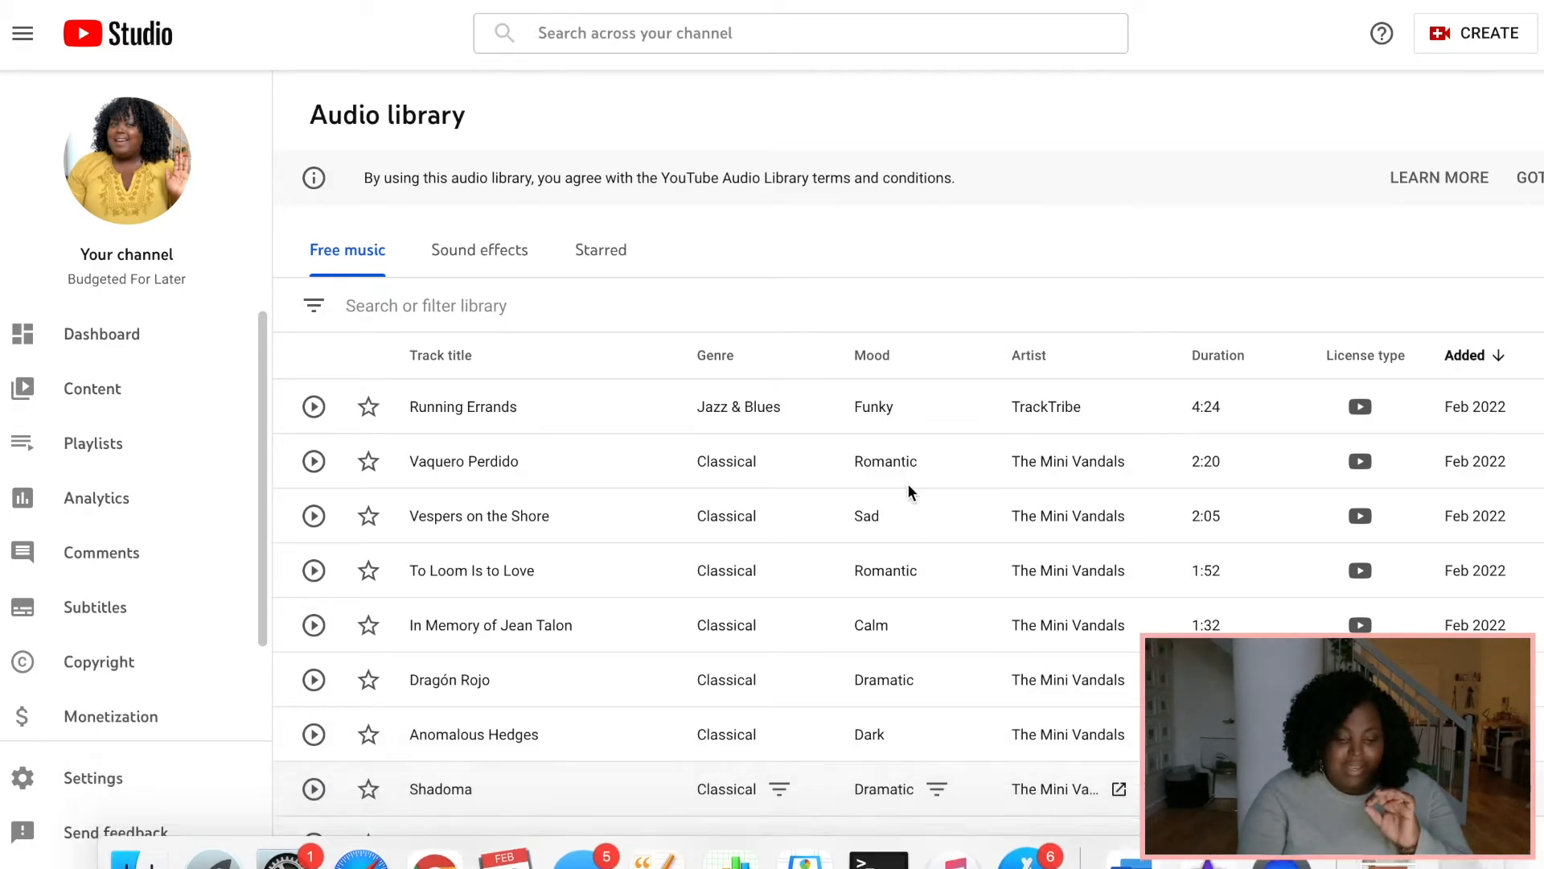
{"action": "scroll", "coordinate": [913, 491], "scroll_direction": "down", "scroll_amount": 15}
{"action": "scroll", "coordinate": [913, 494], "scroll_direction": "up", "scroll_amount": 8}
{"action": "scroll", "coordinate": [910, 493], "scroll_direction": "up", "scroll_amount": 3}
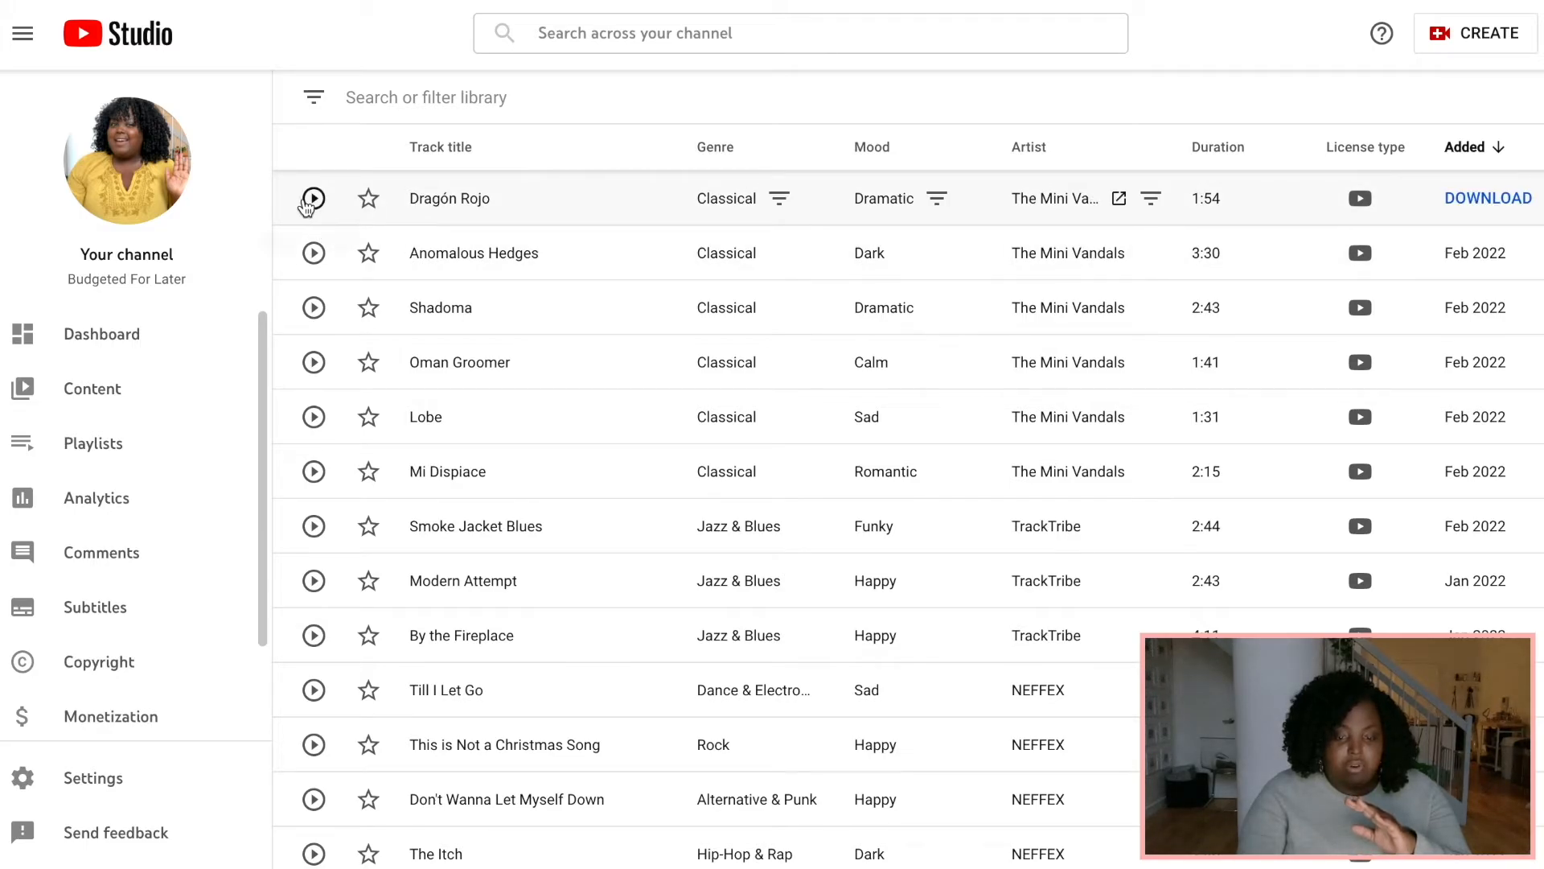
{"action": "left_click", "coordinate": [313, 200]}
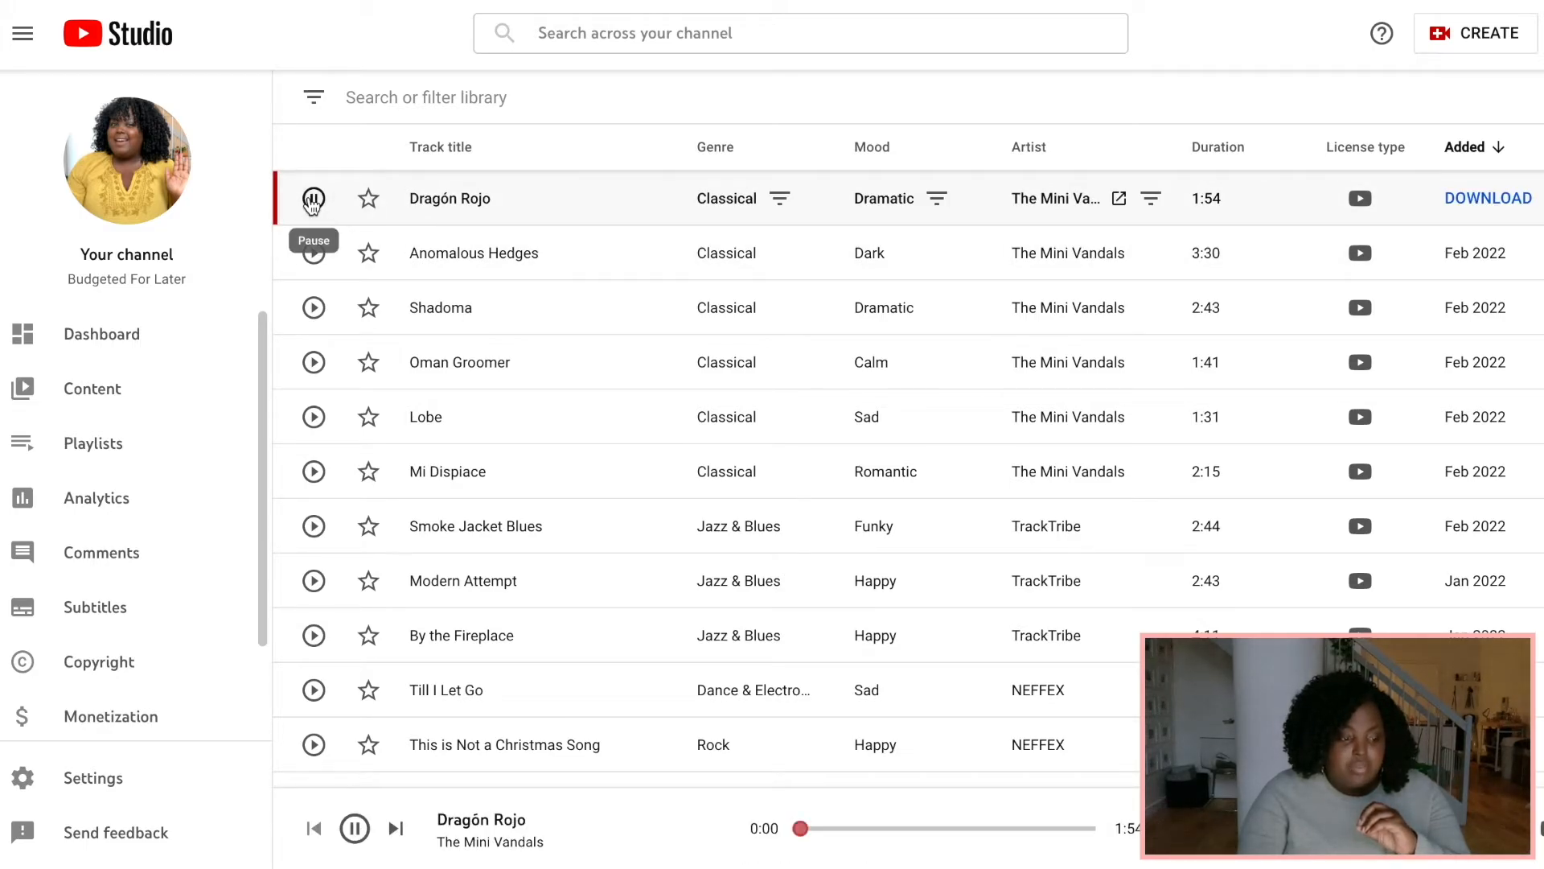
{"action": "left_click", "coordinate": [313, 200]}
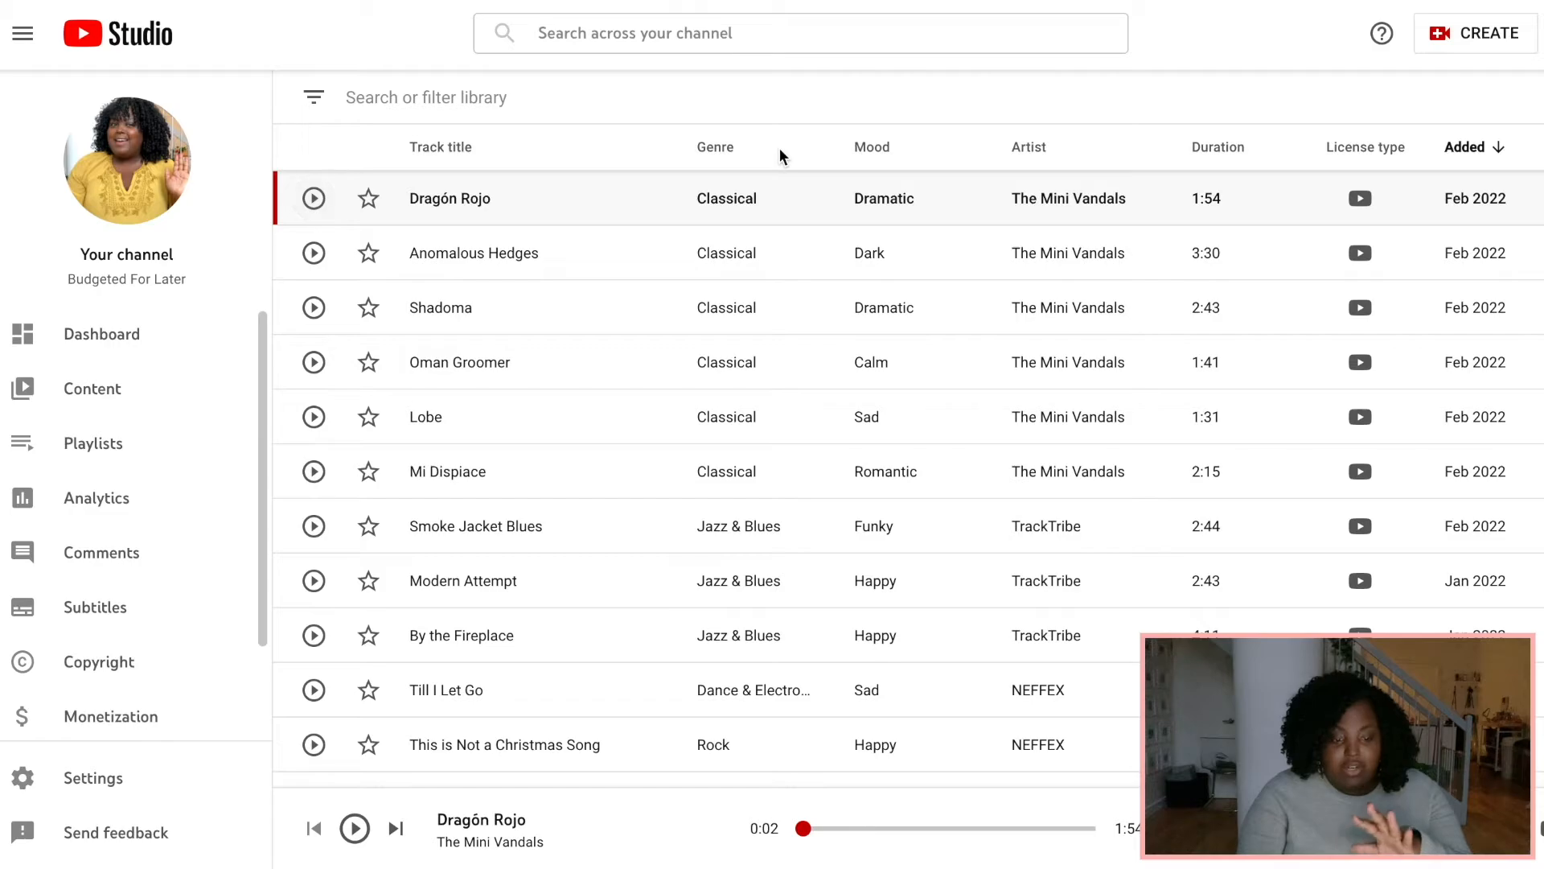
Filter the free music library by the Ambient genre.
{"action": "scroll", "coordinate": [773, 407], "scroll_direction": "up", "scroll_amount": 5}
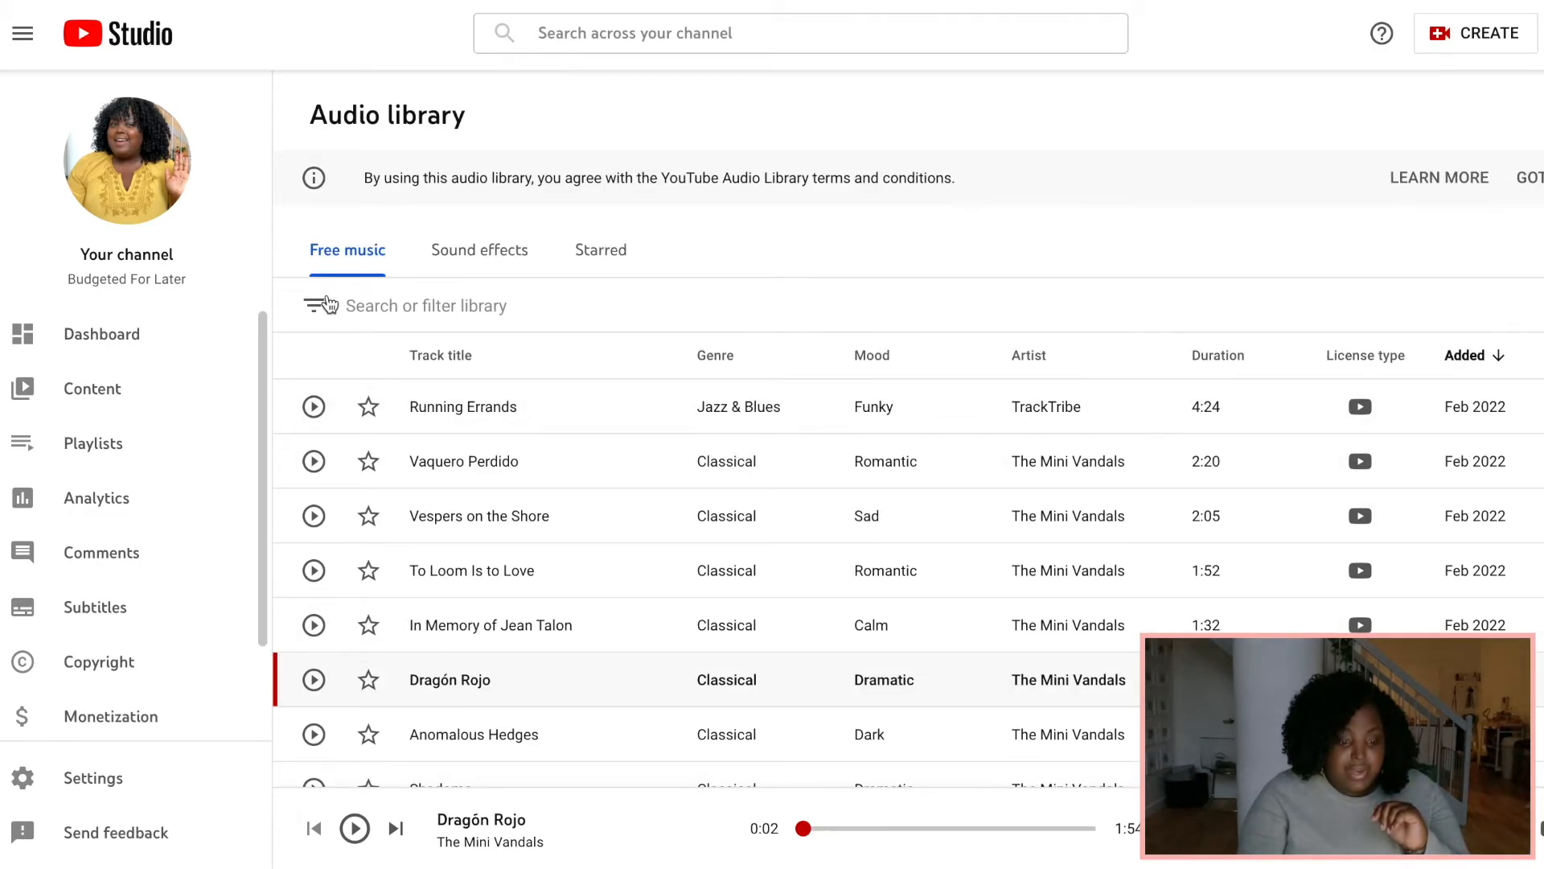
{"action": "left_click", "coordinate": [328, 304]}
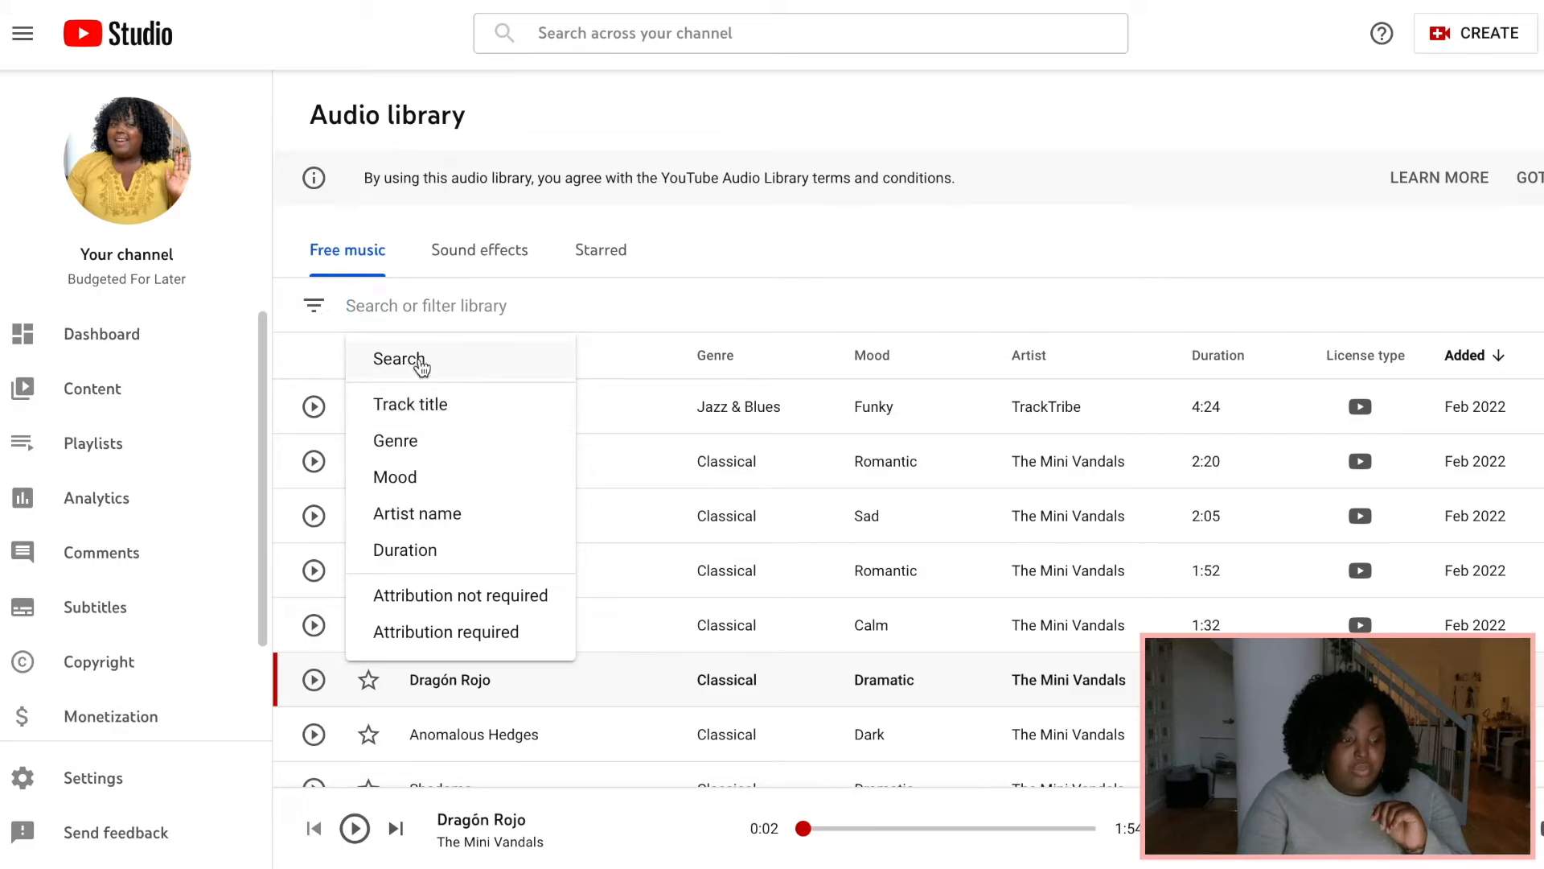
{"action": "left_click", "coordinate": [395, 443]}
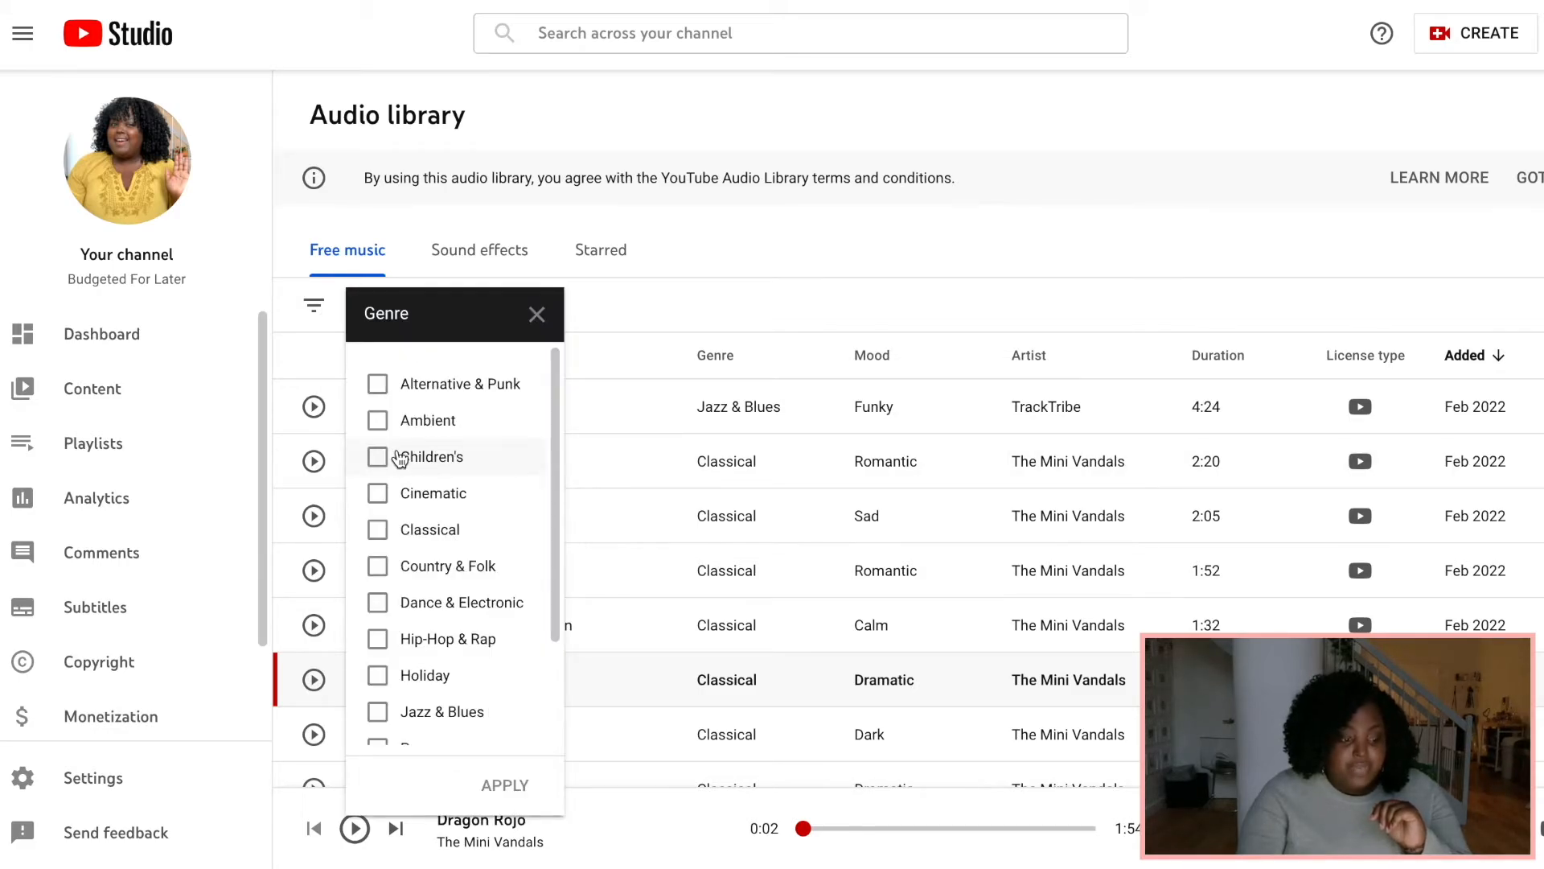
{"action": "left_click", "coordinate": [384, 426]}
{"action": "left_click", "coordinate": [507, 783]}
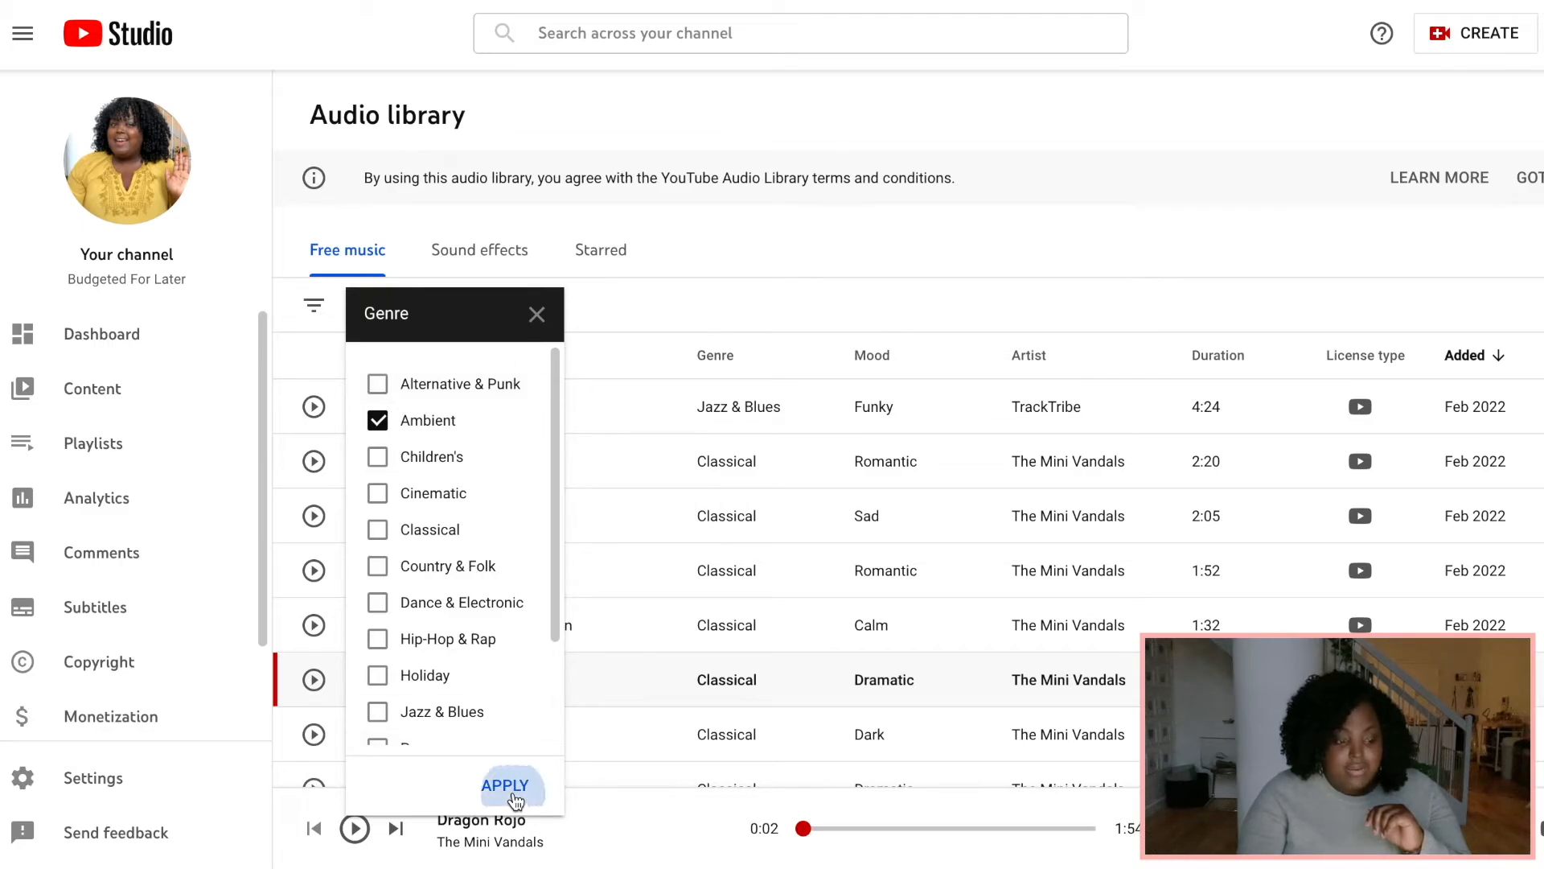
Preview the Ambient tracks Natural Light and Icelandic Arpeggios.
{"action": "left_click", "coordinate": [314, 408]}
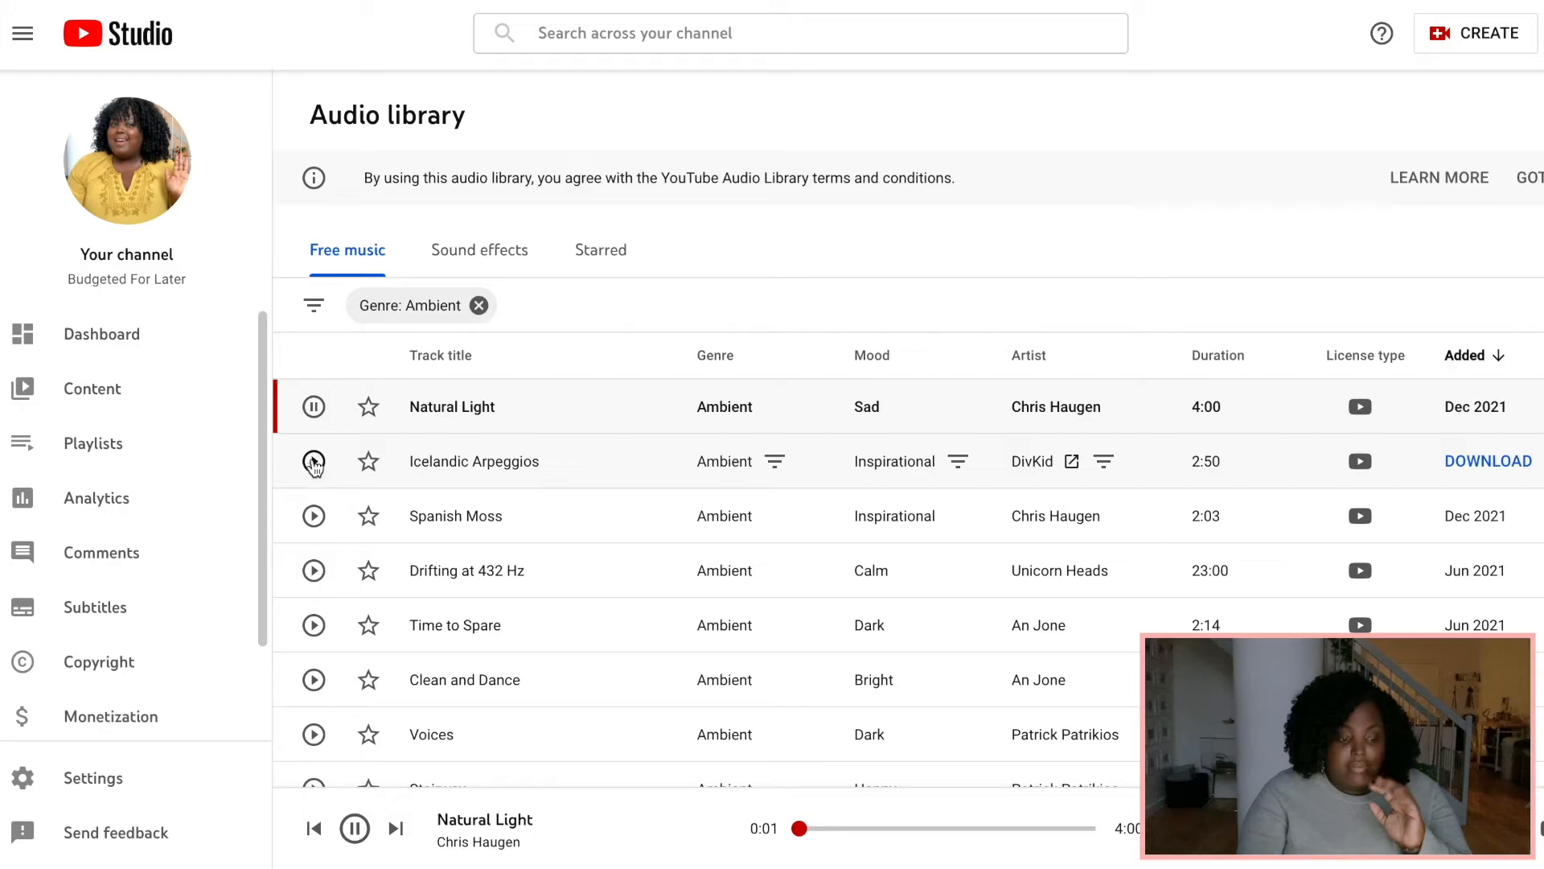
{"action": "left_click", "coordinate": [313, 462]}
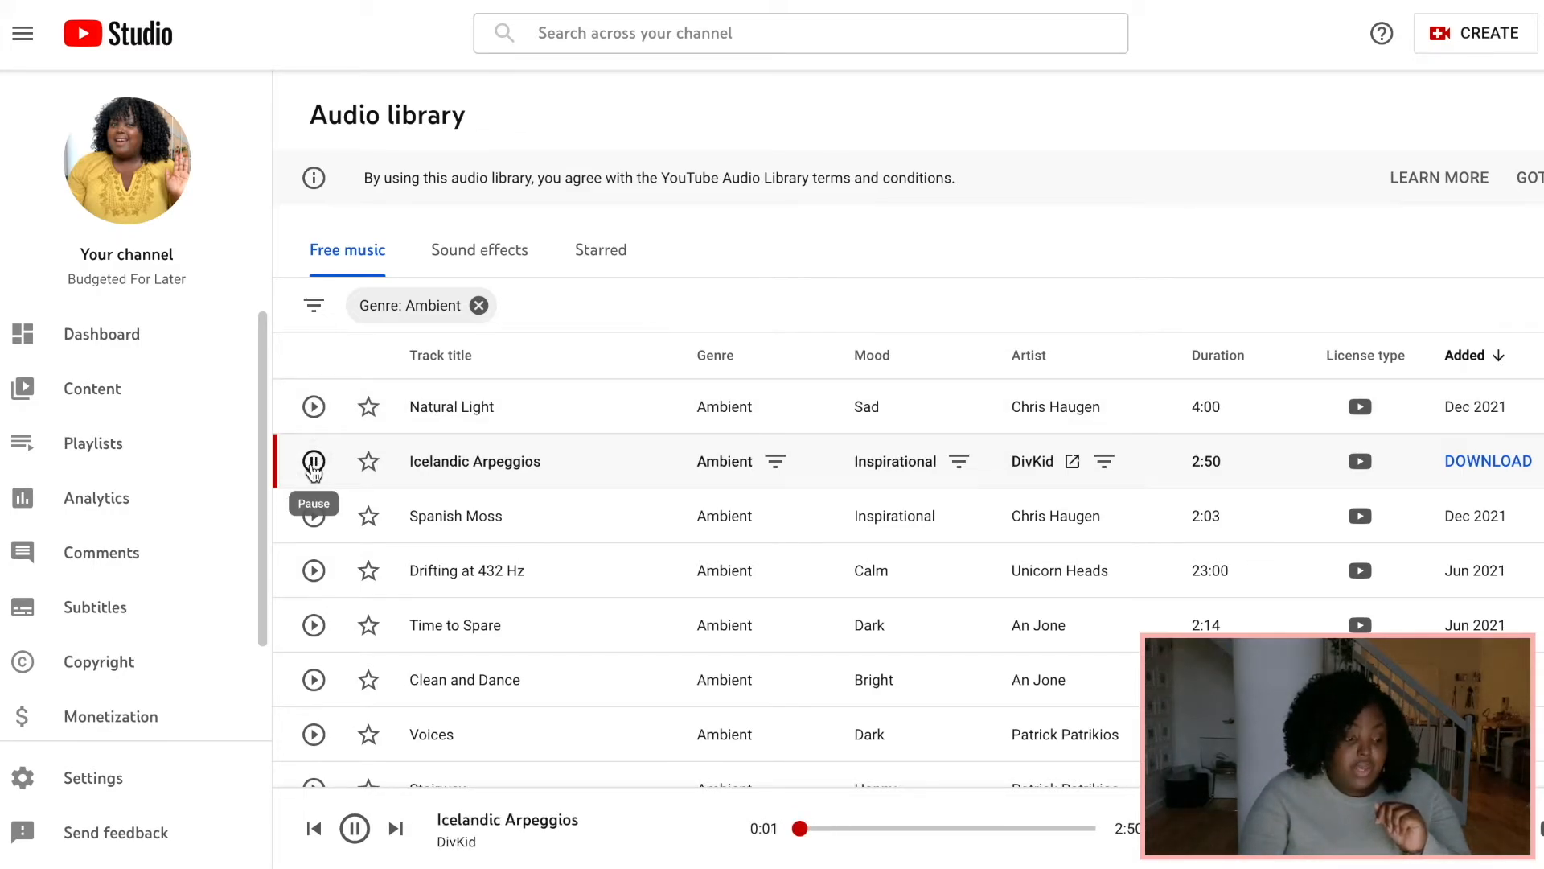
{"action": "left_click", "coordinate": [314, 467]}
Open Finder and navigate to the Graphics folder inside the Budget drive folder.
{"action": "mouse_move", "coordinate": [804, 833]}
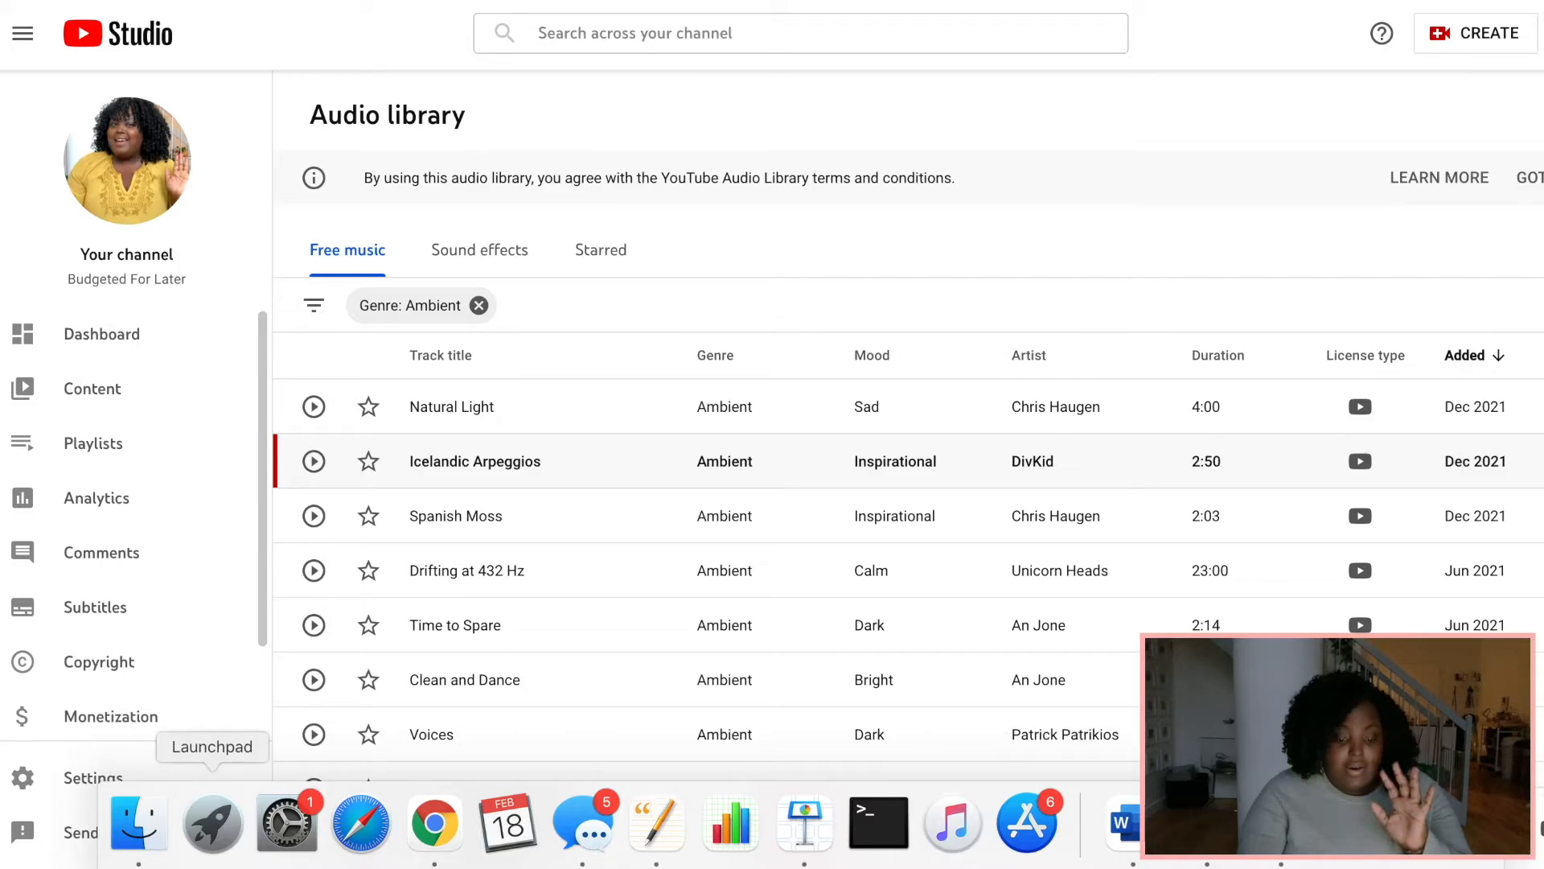
{"action": "left_click", "coordinate": [143, 826]}
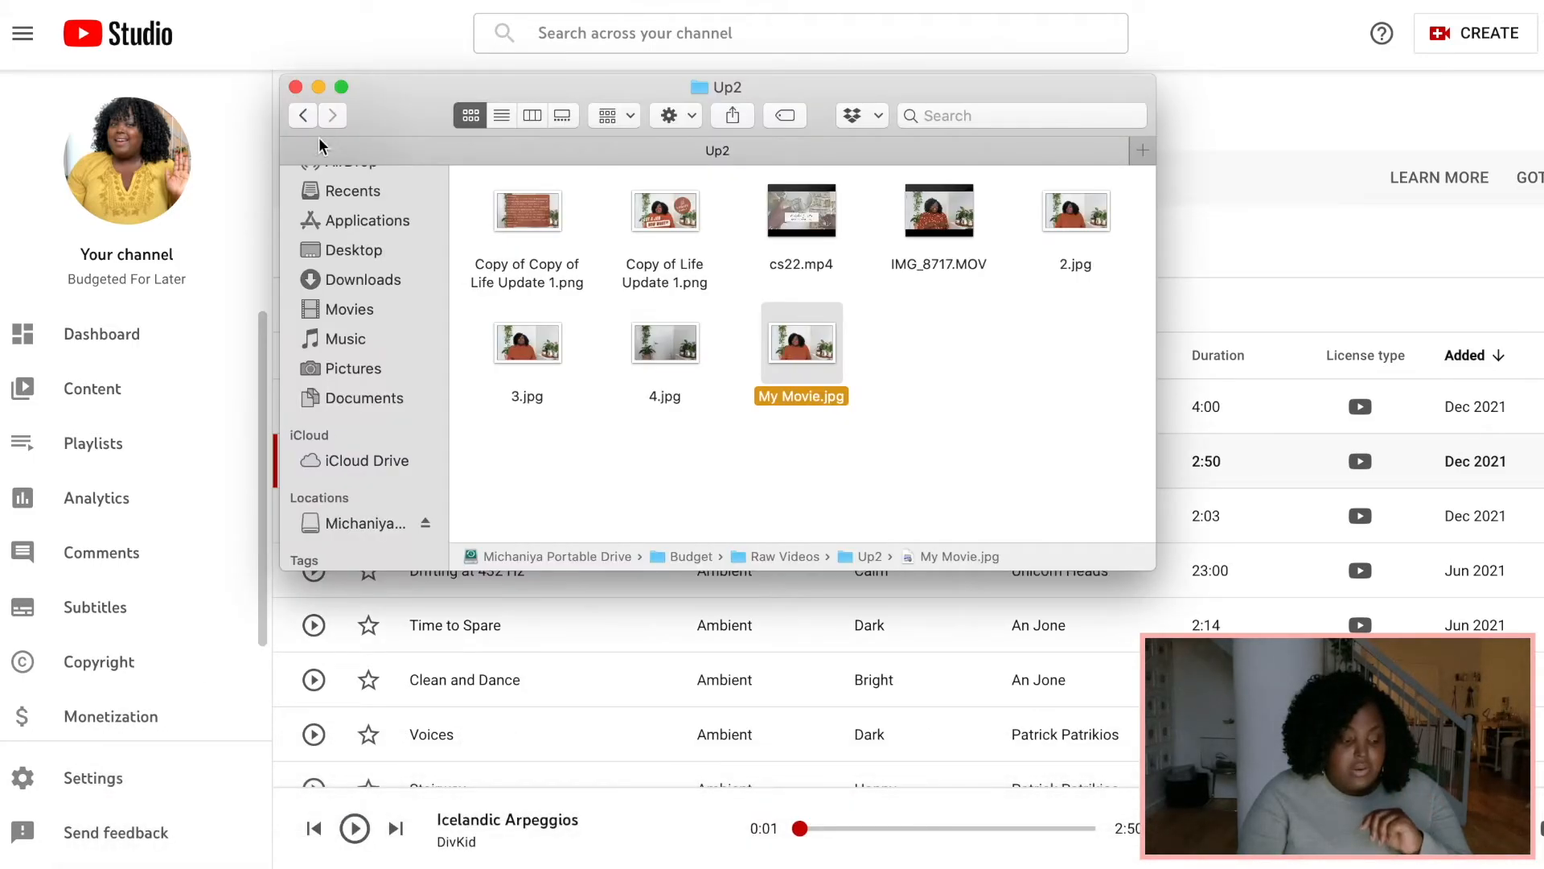
{"action": "left_click", "coordinate": [303, 115]}
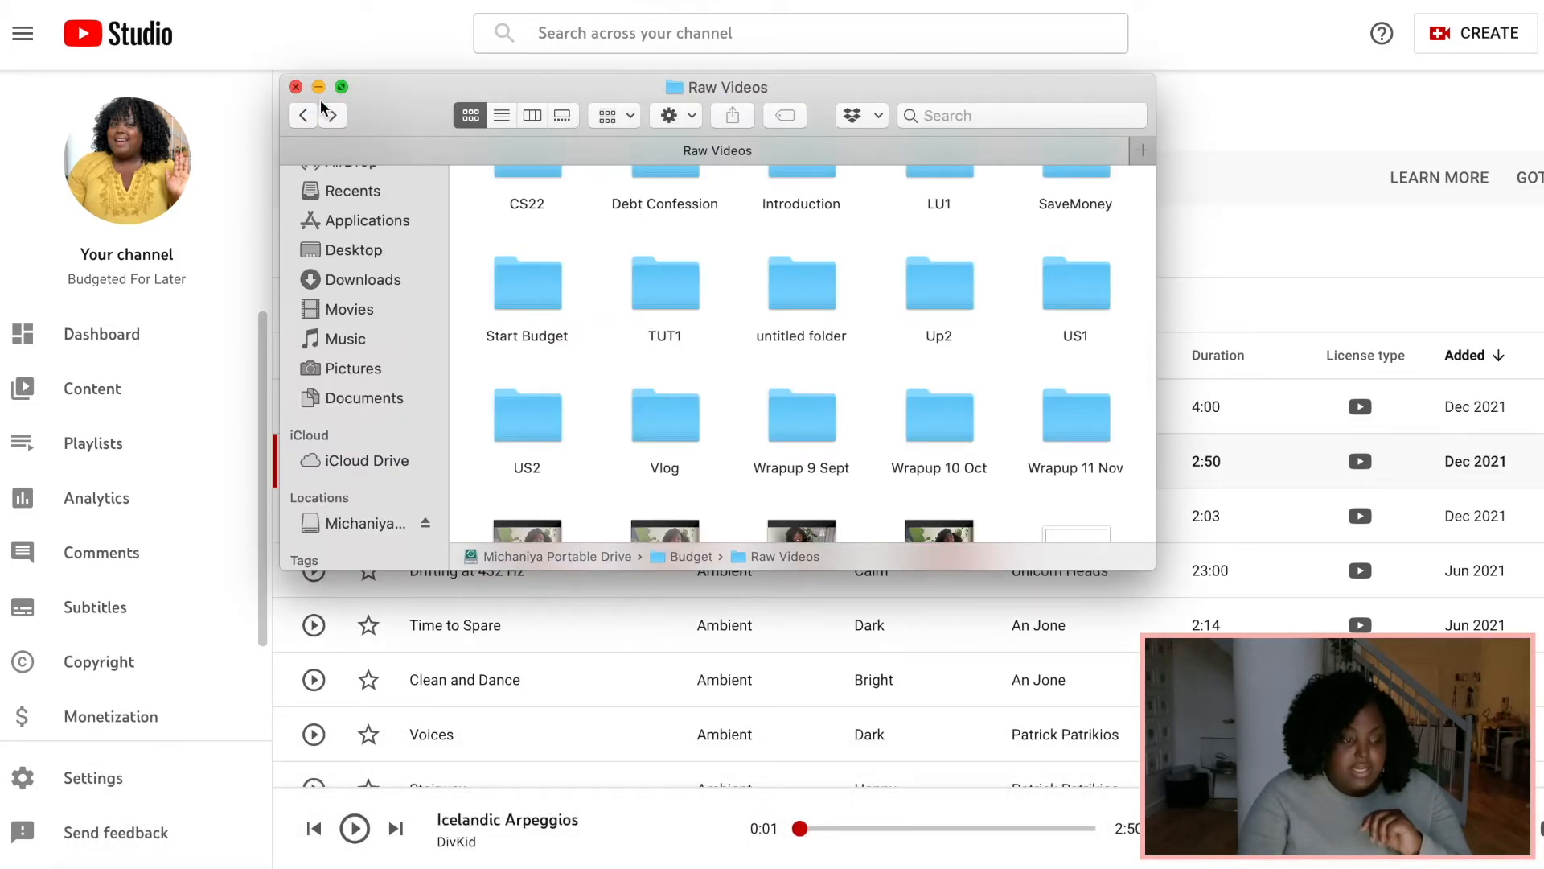
{"action": "left_click", "coordinate": [304, 115]}
{"action": "double_click", "coordinate": [907, 229]}
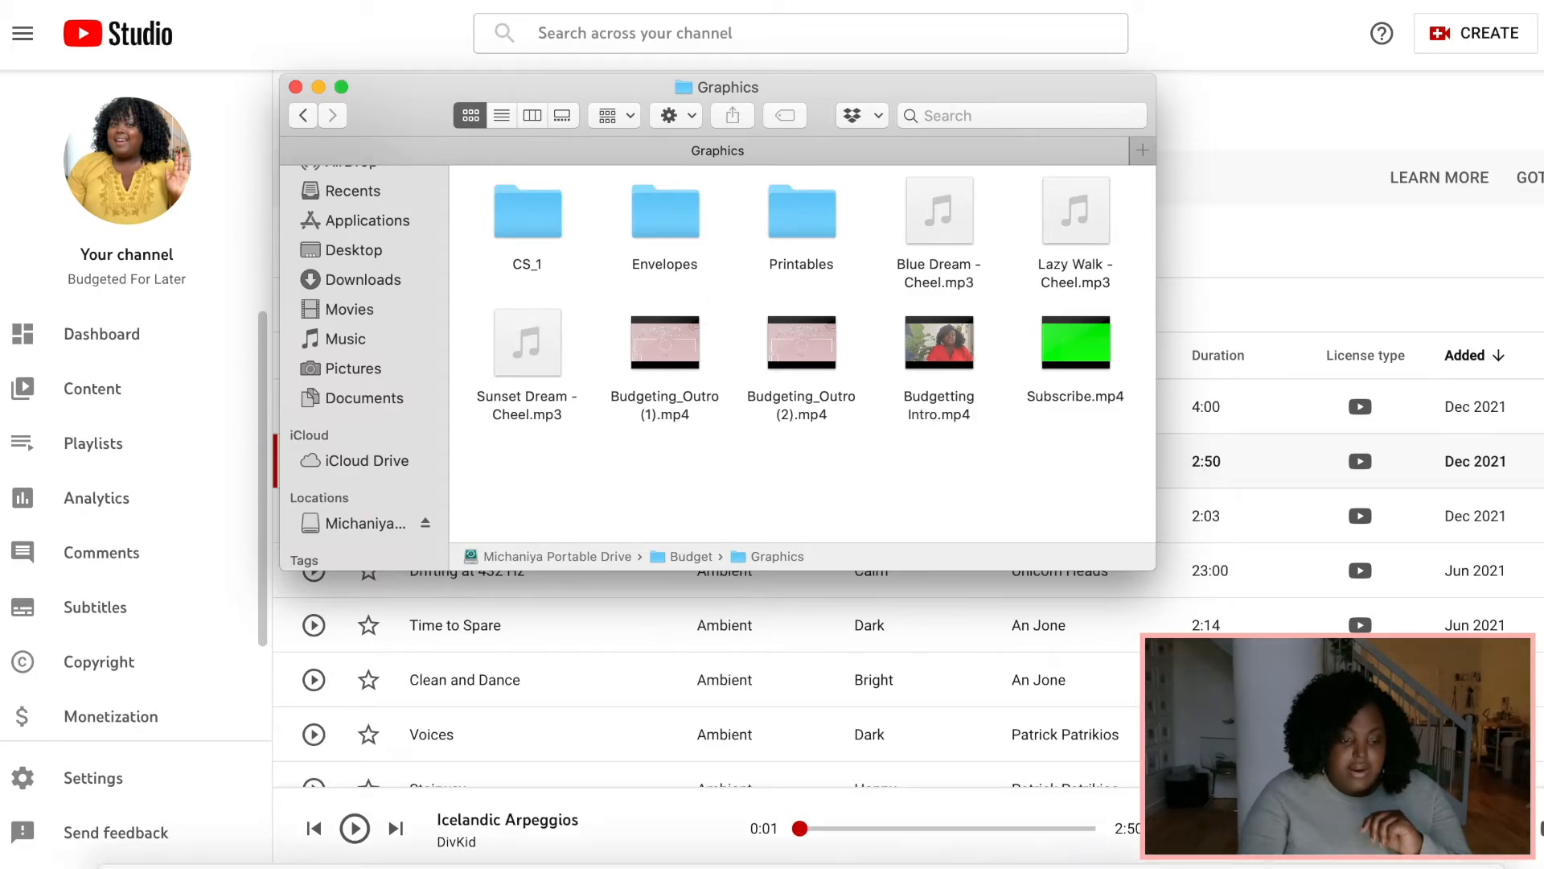
Switch to iMovie and drag the Cozy Crafts YouTube intro video from the Graphics folder into the timeline near the end.
{"action": "mouse_move", "coordinate": [1126, 860]}
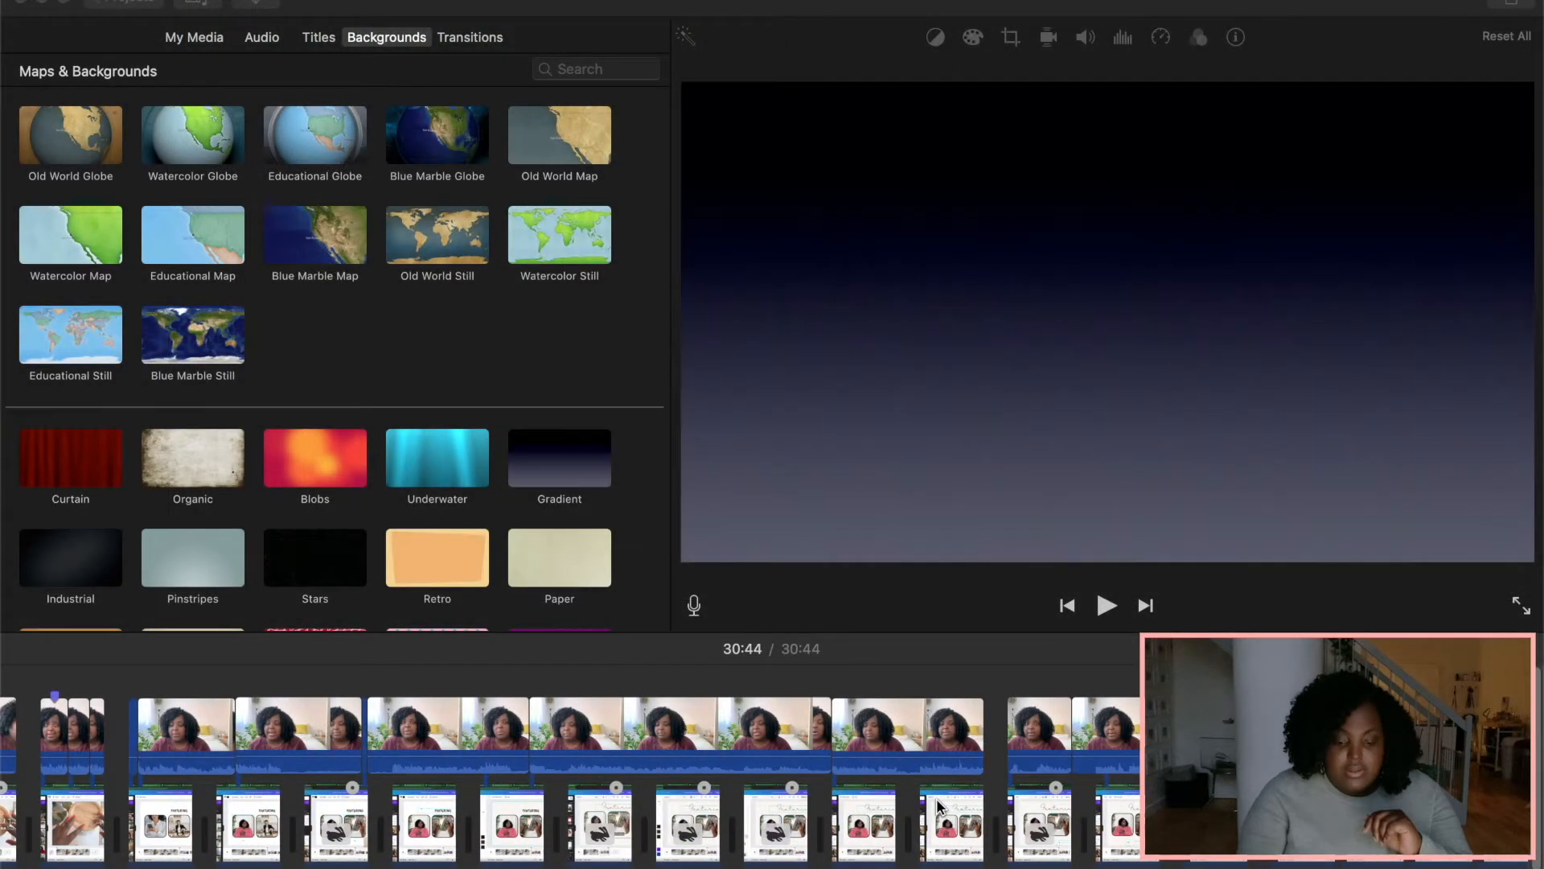
{"action": "scroll", "coordinate": [940, 807], "scroll_direction": "left", "scroll_amount": 1}
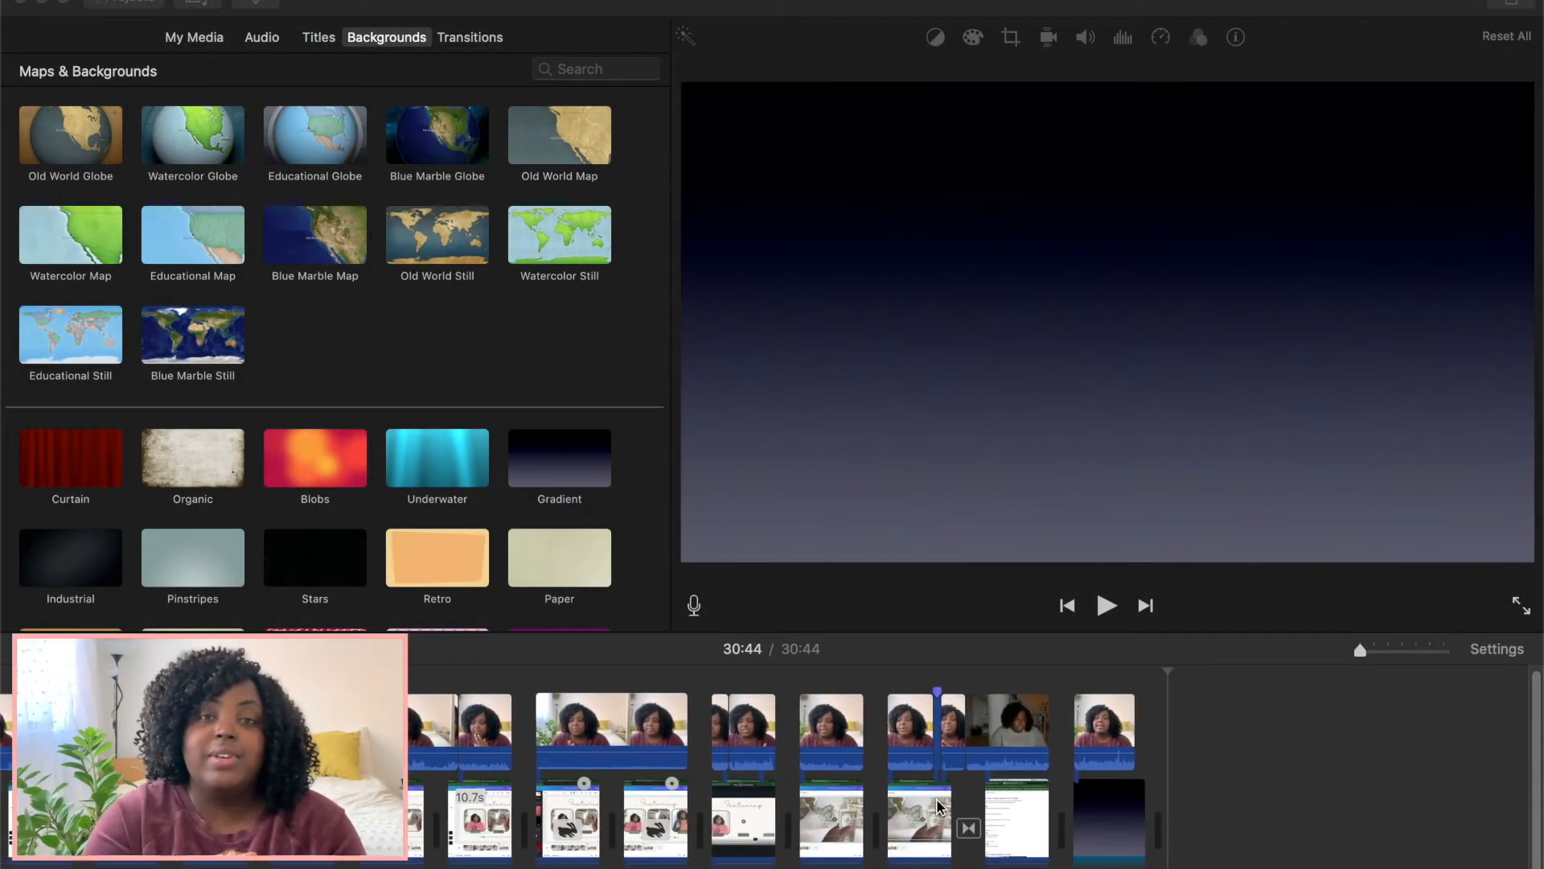
{"action": "mouse_move", "coordinate": [949, 866]}
{"action": "left_click", "coordinate": [148, 864]}
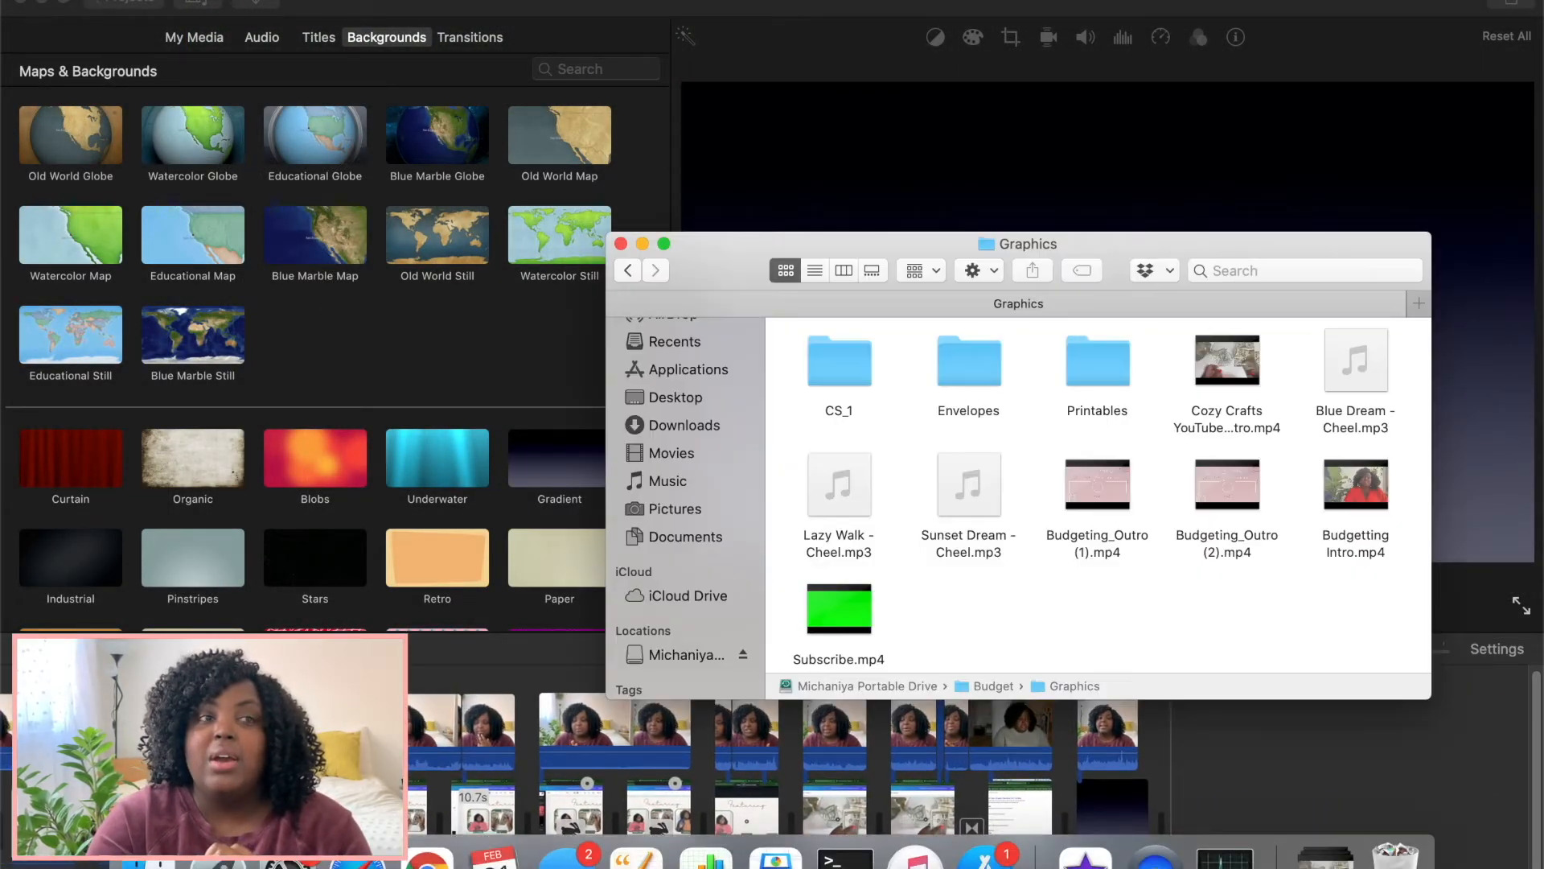
{"action": "mouse_move", "coordinate": [1239, 370]}
{"action": "mouse_move", "coordinate": [1237, 370]}
{"action": "left_mouse_down"}
{"action": "mouse_move", "coordinate": [1206, 635]}
{"action": "mouse_move", "coordinate": [1126, 680]}
{"action": "mouse_move", "coordinate": [1111, 804]}
{"action": "mouse_move", "coordinate": [1035, 818]}
{"action": "mouse_move", "coordinate": [1074, 817]}
{"action": "left_mouse_up"}
Add the Lazy Walk - Cheel.mp3 track beneath the intro clip and close the Finder window.
{"action": "scroll", "coordinate": [1075, 565], "scroll_direction": "down", "scroll_amount": 1}
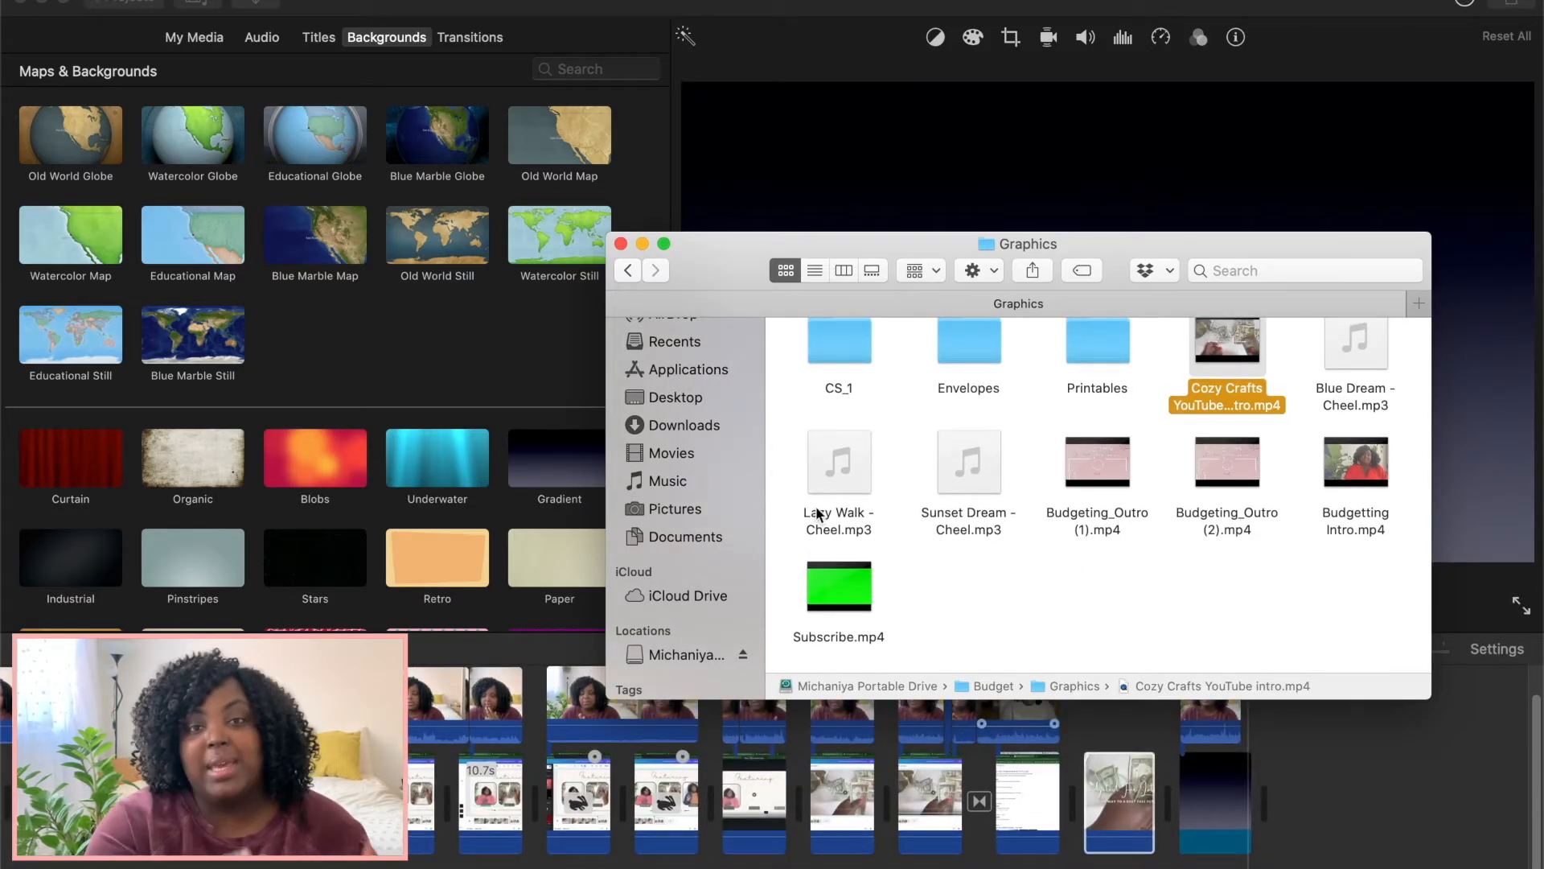
{"action": "left_click_drag", "start_coordinate": [843, 470], "coordinate": [1082, 837]}
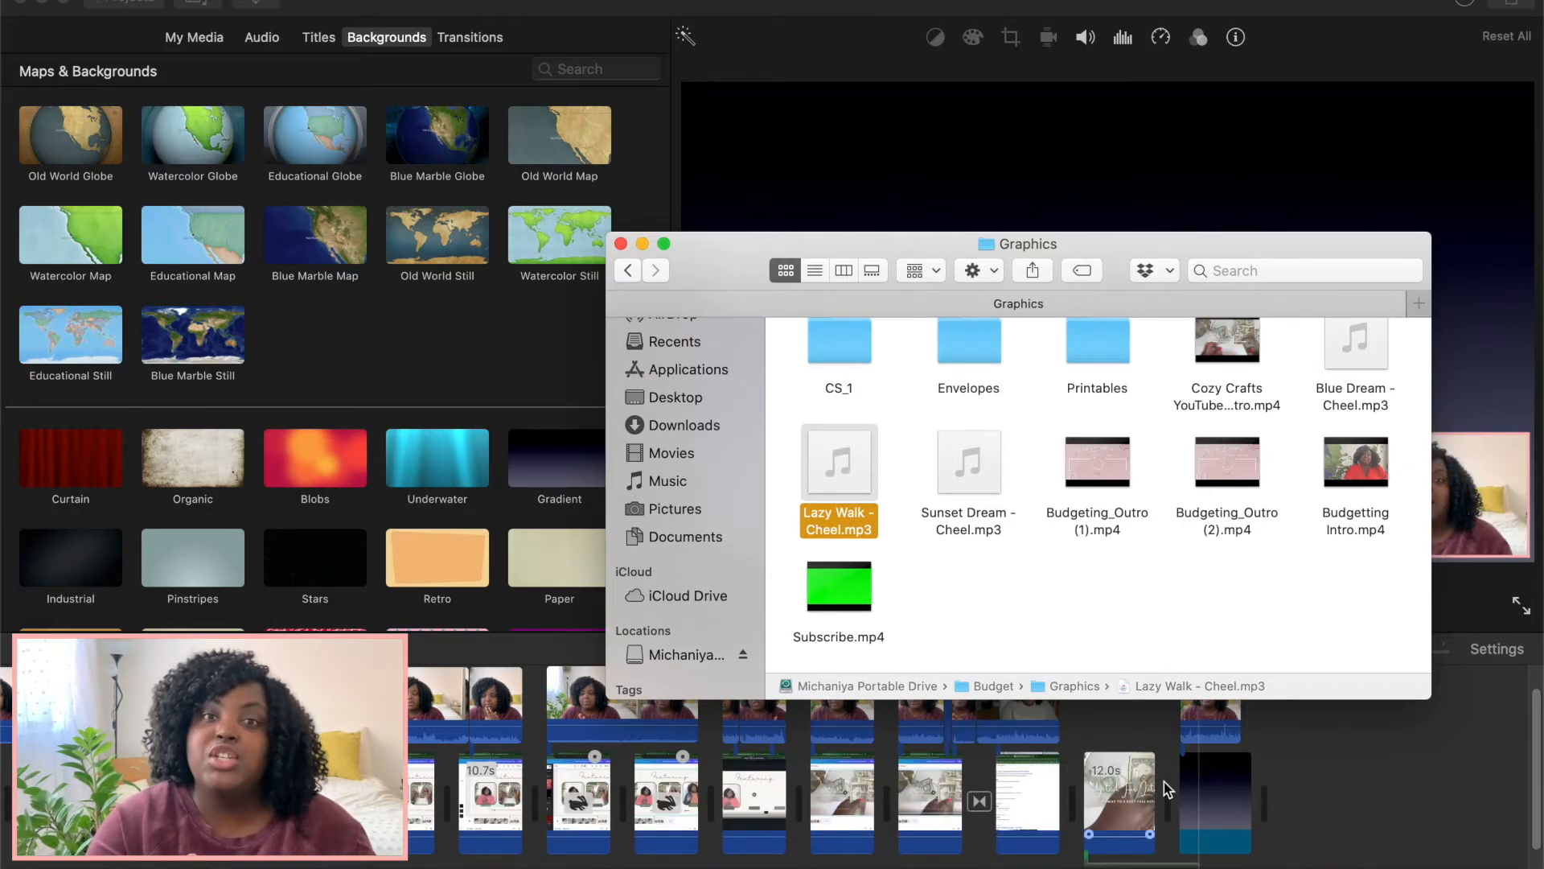
{"action": "left_click", "coordinate": [621, 244]}
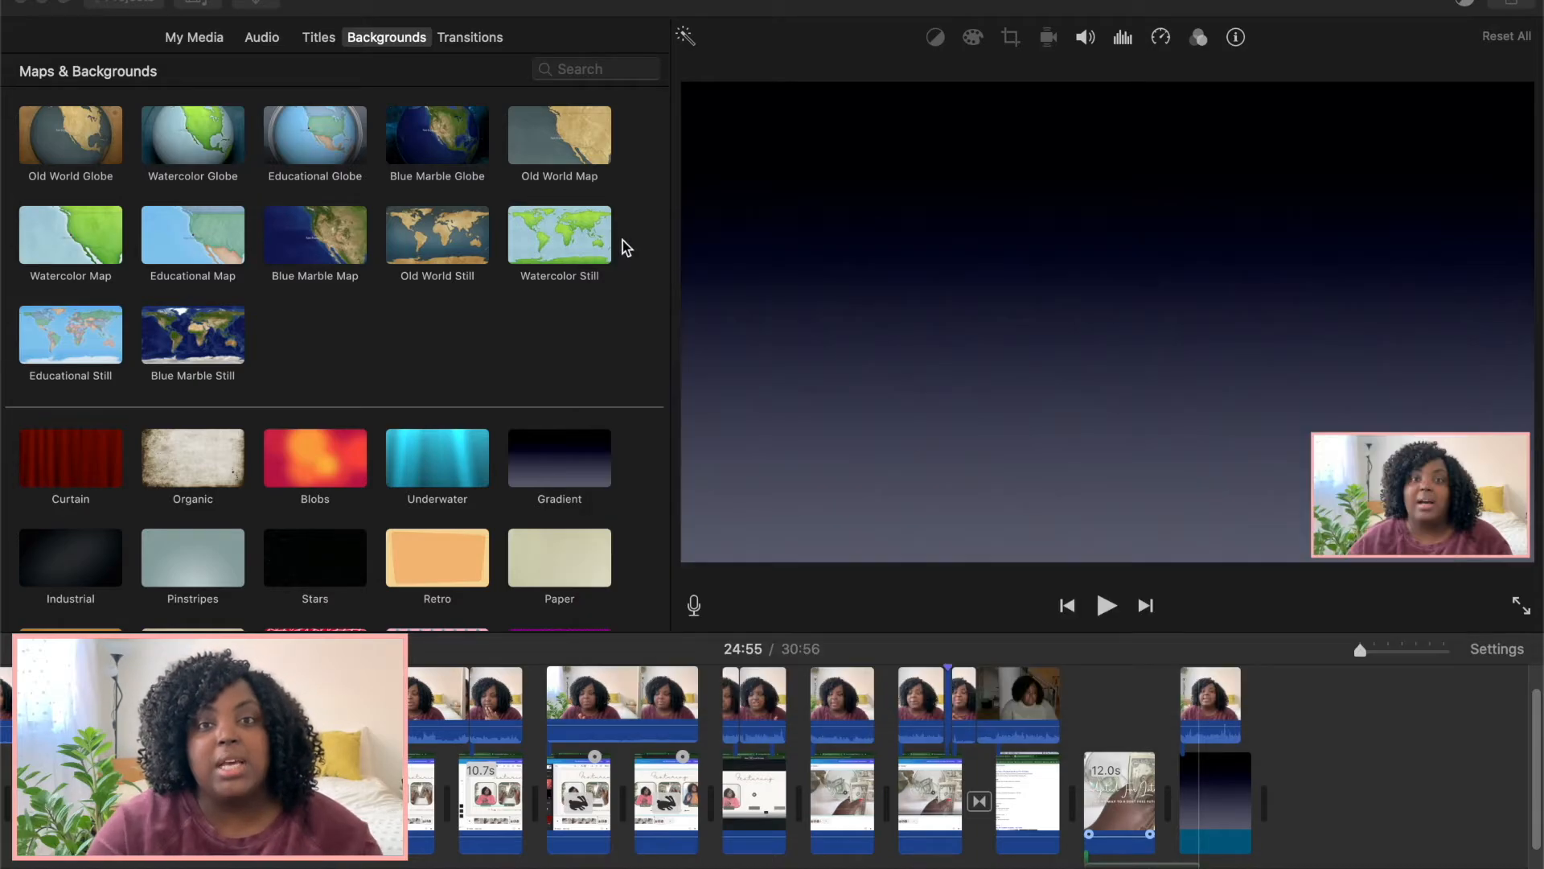
Split the Lazy Walk audio clip at the playhead and remove the excess, leaving about 21.1 s.
{"action": "scroll", "coordinate": [1207, 797], "scroll_direction": "up", "scroll_amount": 5}
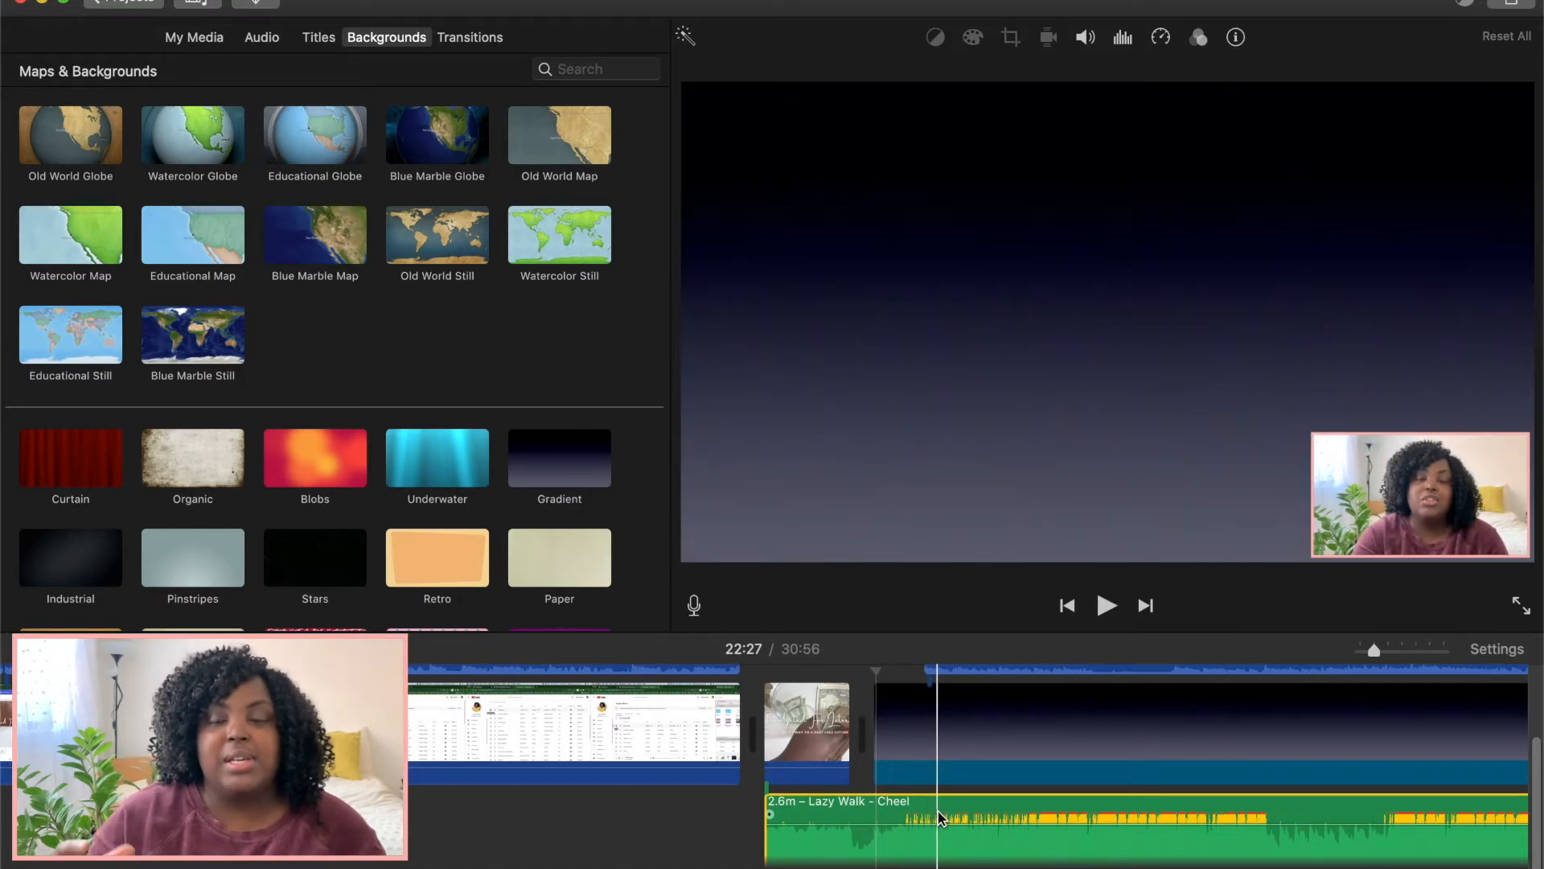
{"action": "left_click", "coordinate": [940, 815]}
{"action": "right_click", "coordinate": [941, 817]}
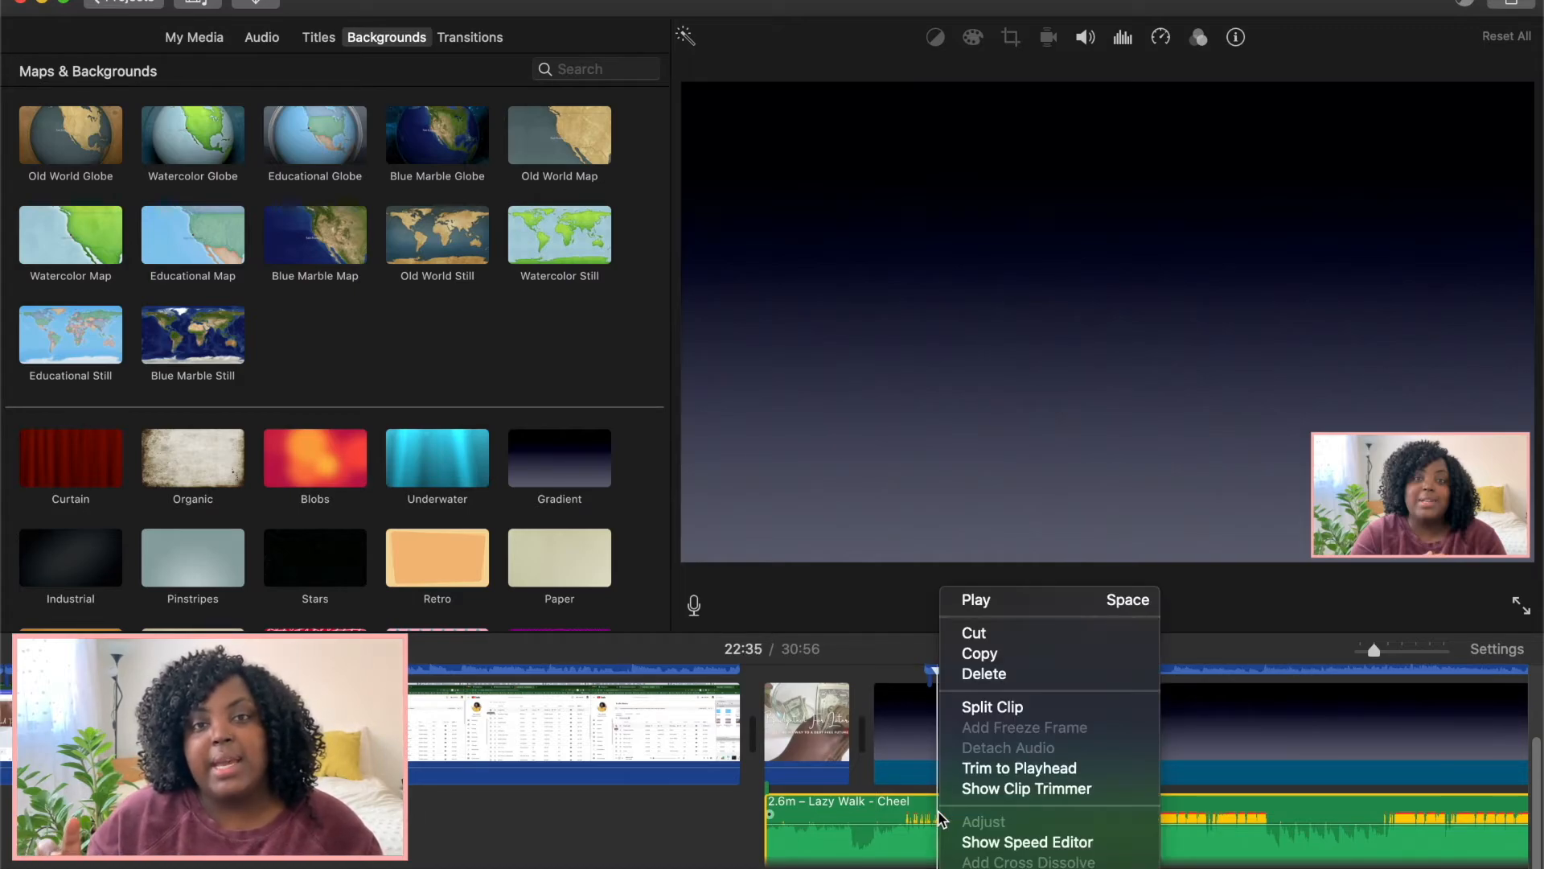
{"action": "left_click", "coordinate": [1002, 709]}
{"action": "left_click", "coordinate": [1147, 845]}
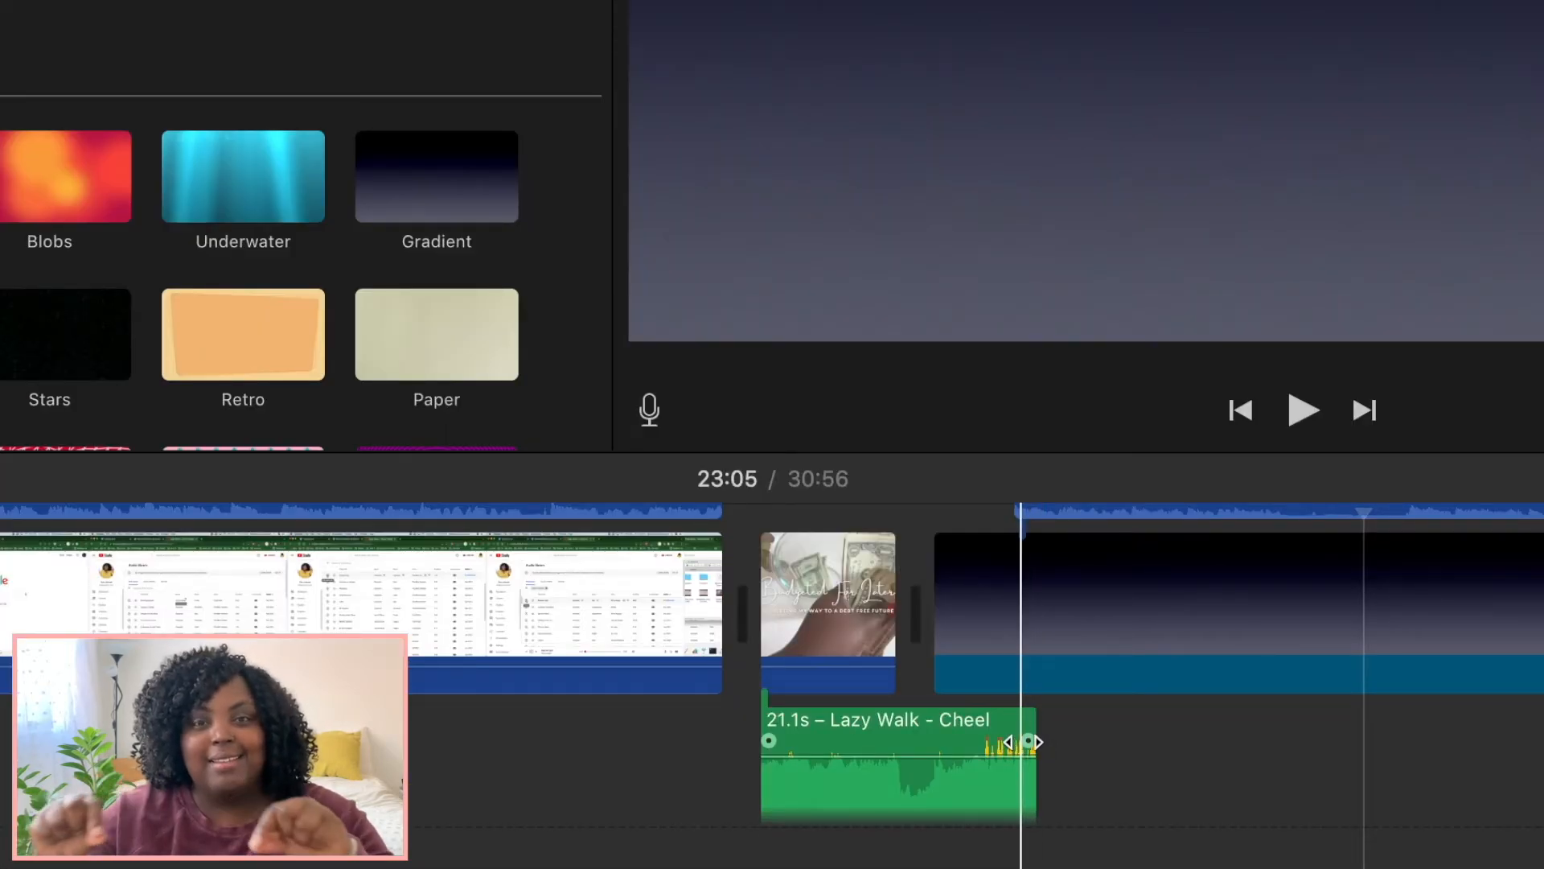
Drag the audio clip's fade-out handle to lengthen the fade at its end and play it back.
{"action": "left_click_drag", "start_coordinate": [1023, 741], "coordinate": [978, 740]}
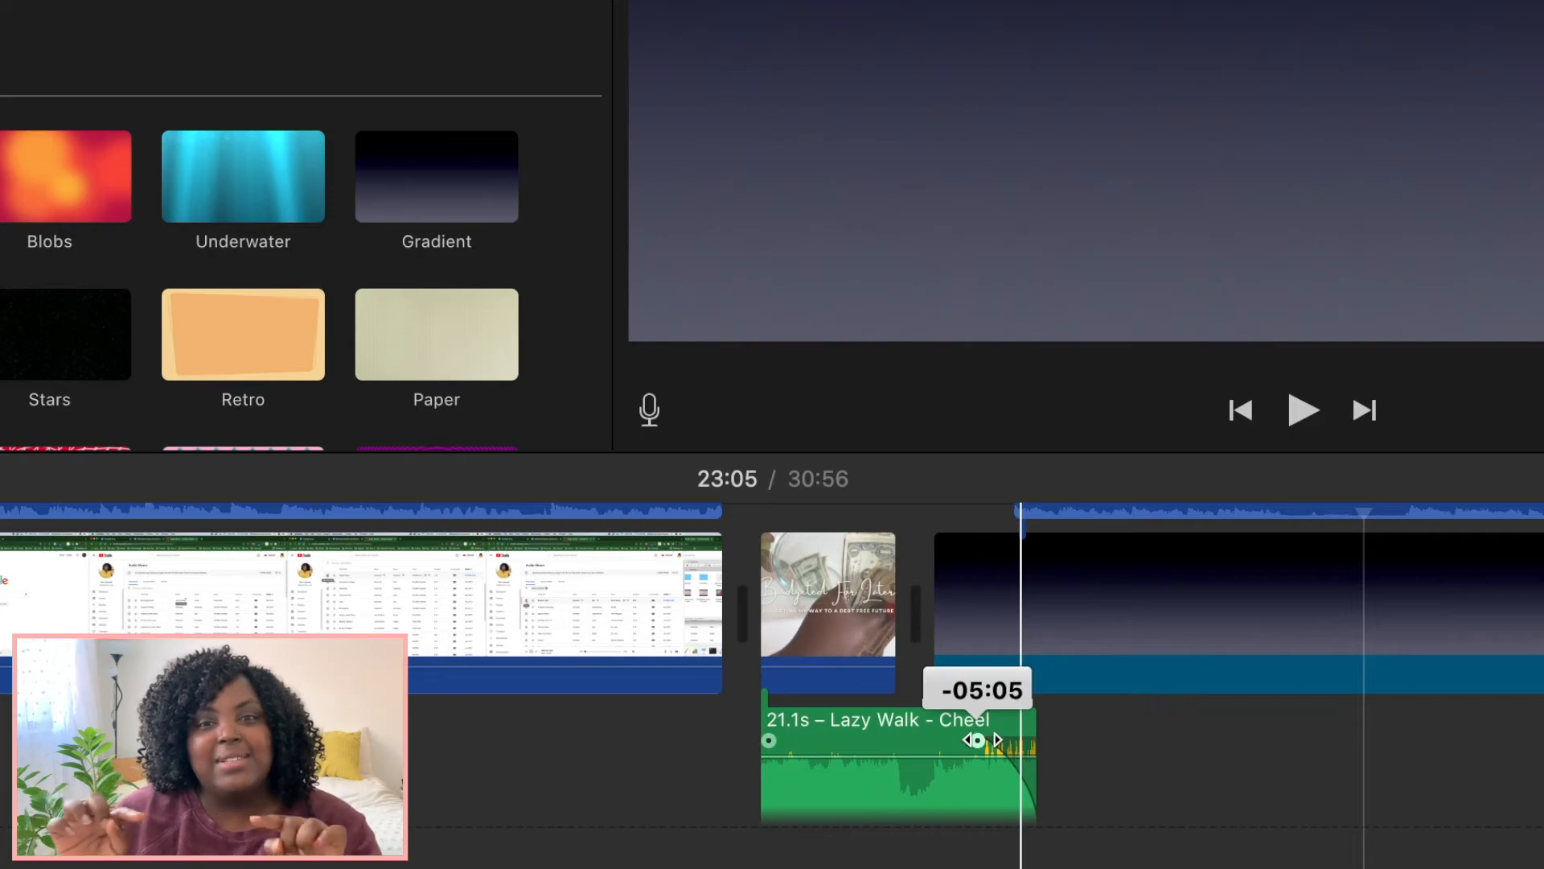
{"action": "left_click_drag", "start_coordinate": [978, 740], "coordinate": [895, 743]}
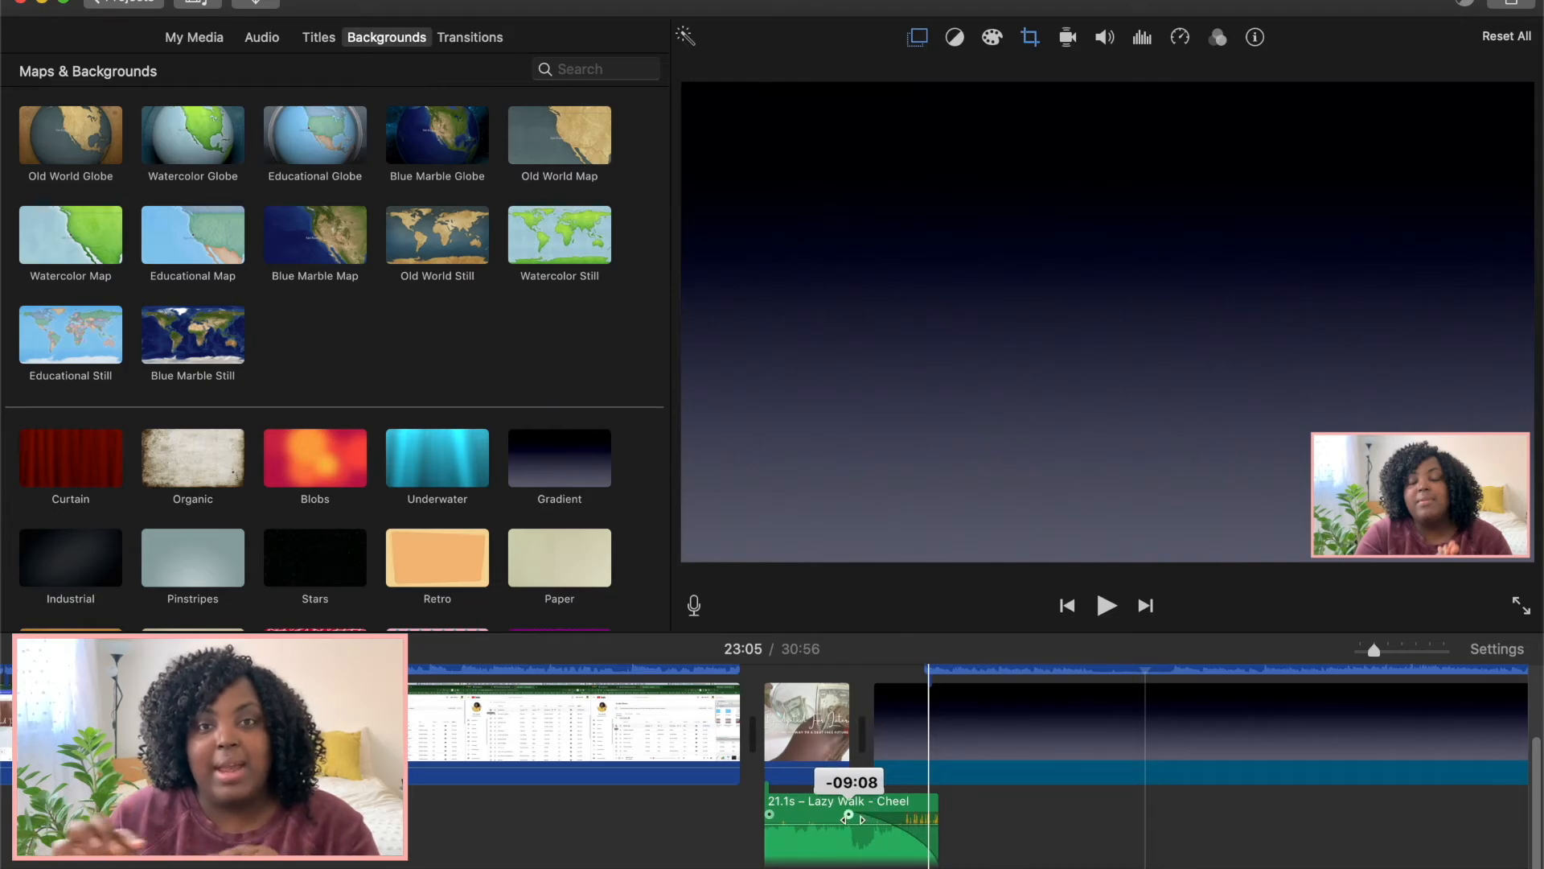
{"action": "left_click_drag", "start_coordinate": [853, 818], "coordinate": [844, 819]}
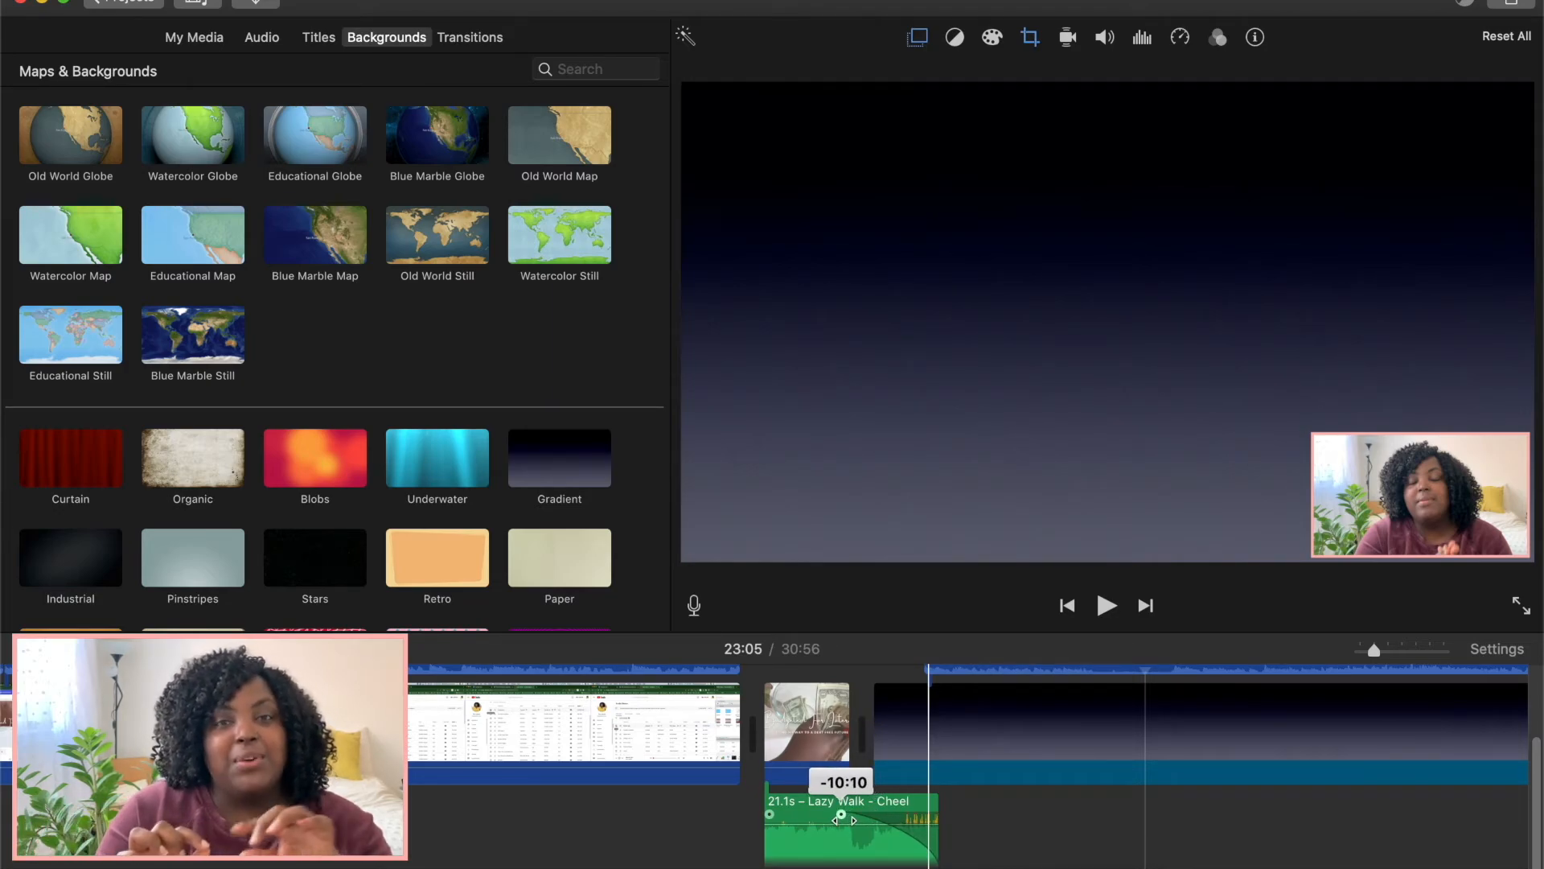
{"action": "left_click_drag", "start_coordinate": [845, 819], "coordinate": [843, 828]}
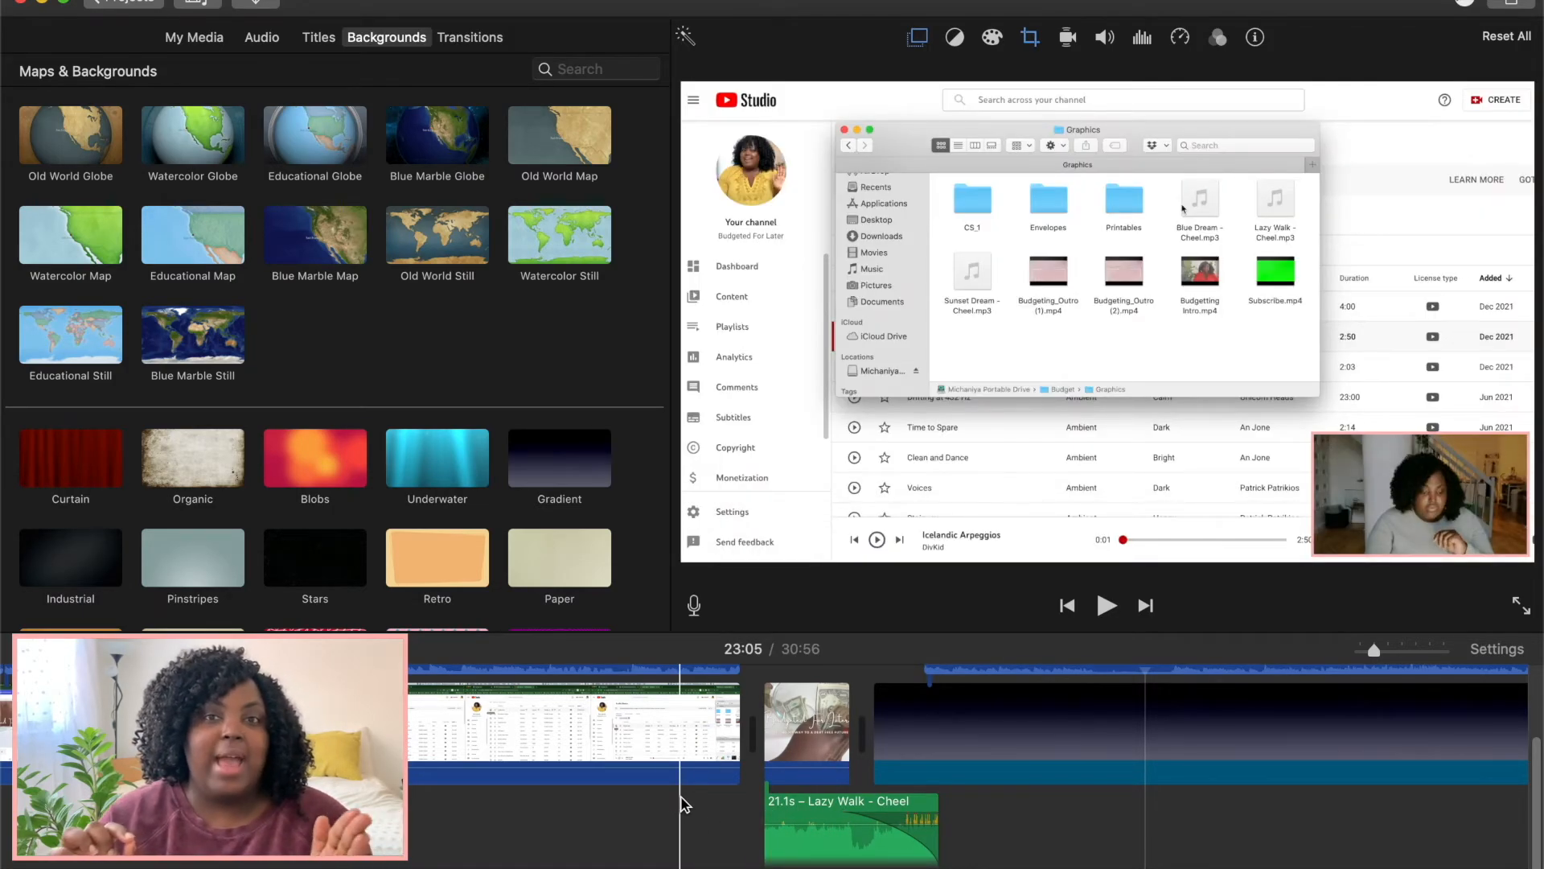
{"action": "key", "text": "space"}
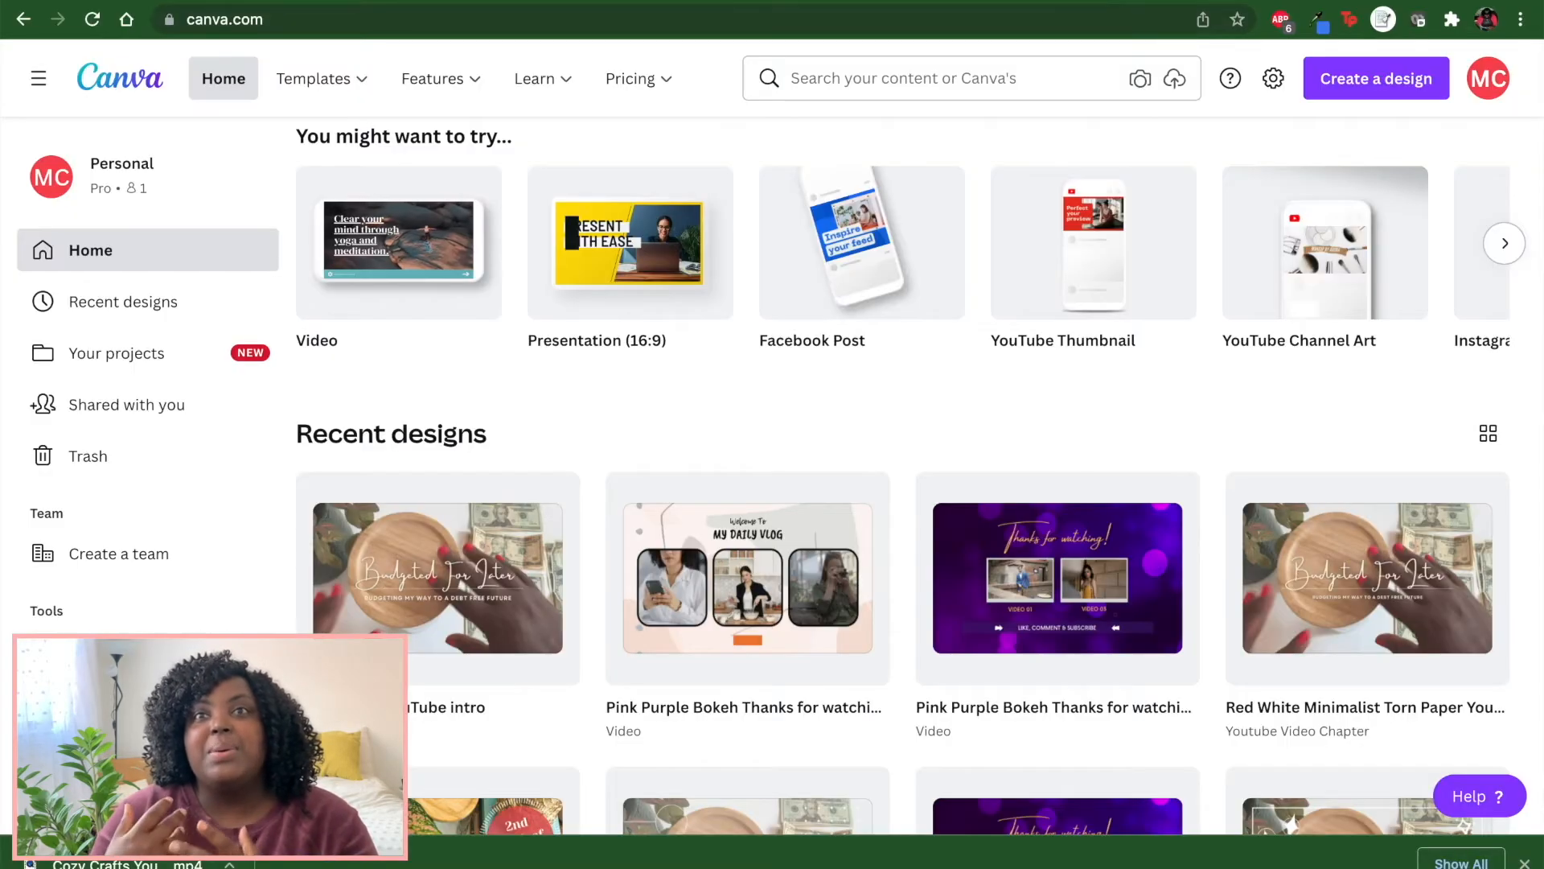
Switch to Canva in the browser and search templates for youtube outro.
{"action": "left_click", "coordinate": [860, 79]}
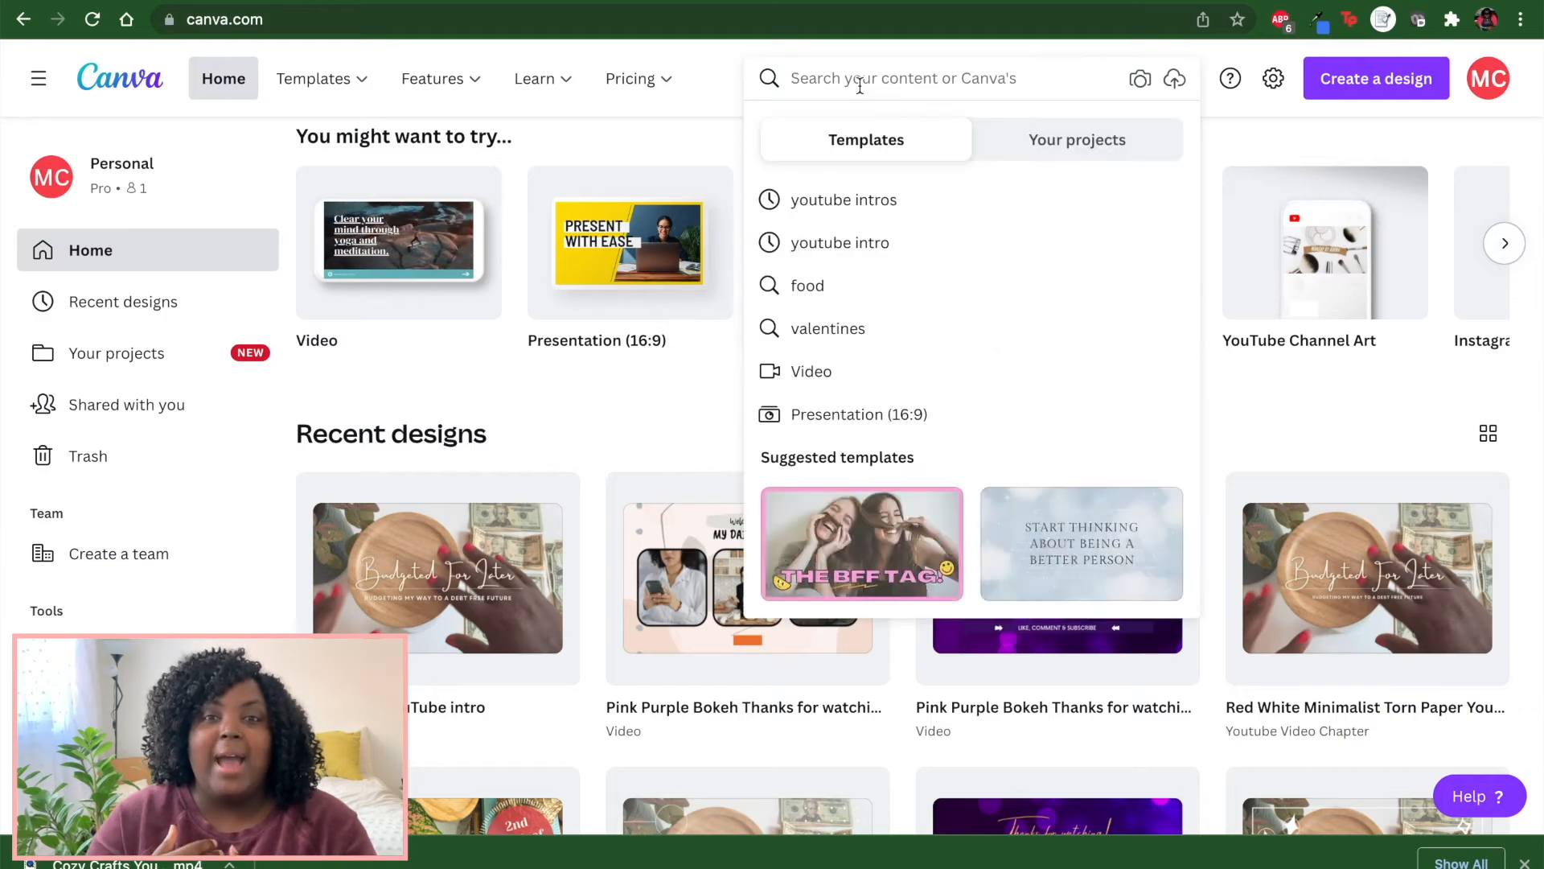
{"action": "type", "text": "youtub"}
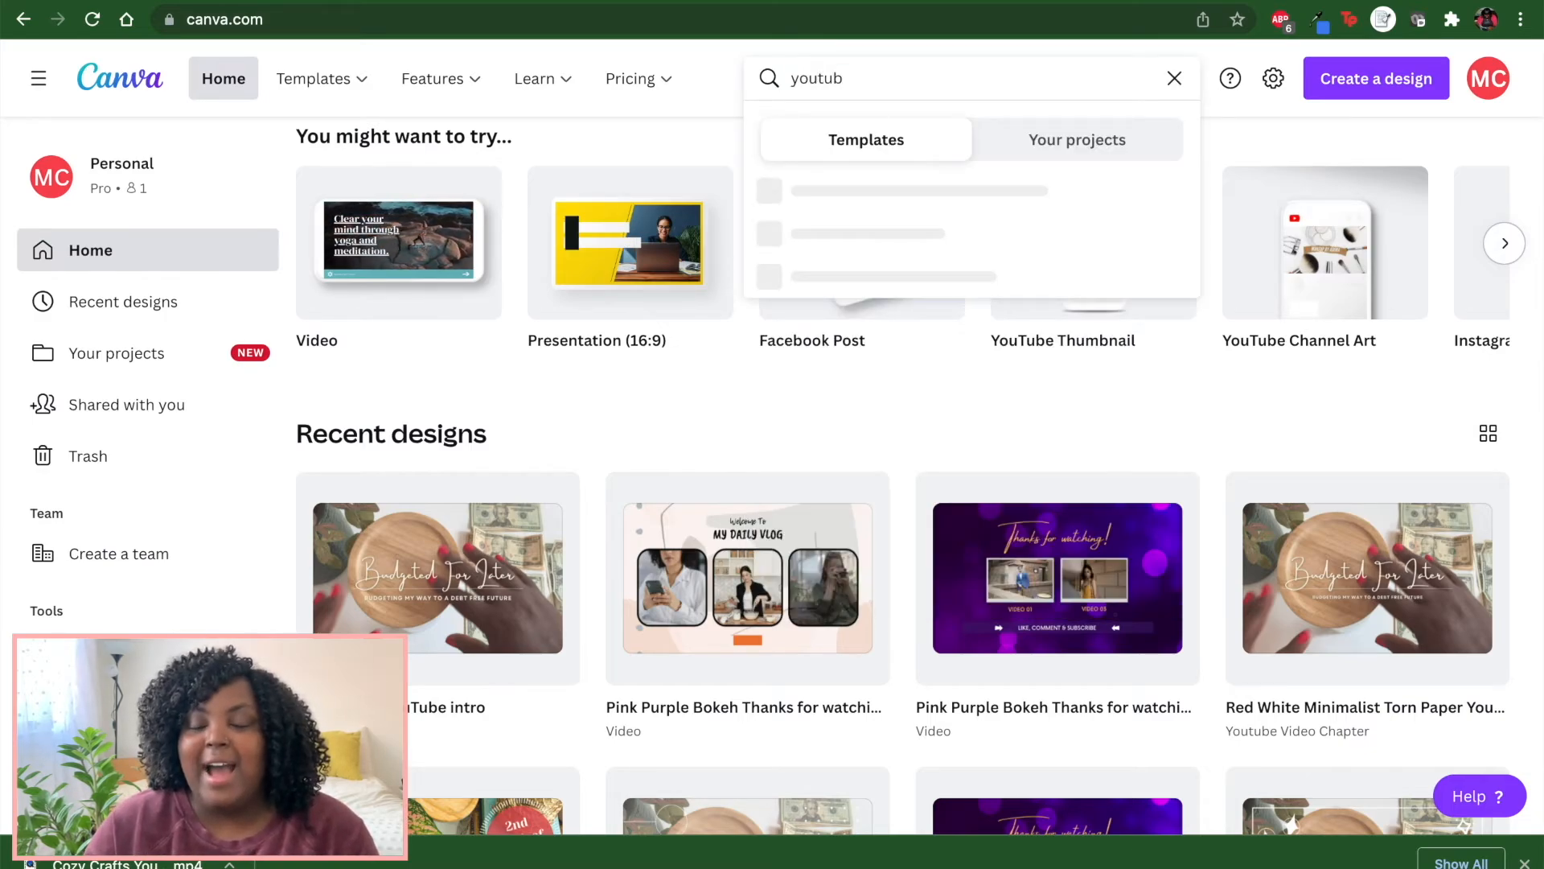
{"action": "type", "text": "e outro"}
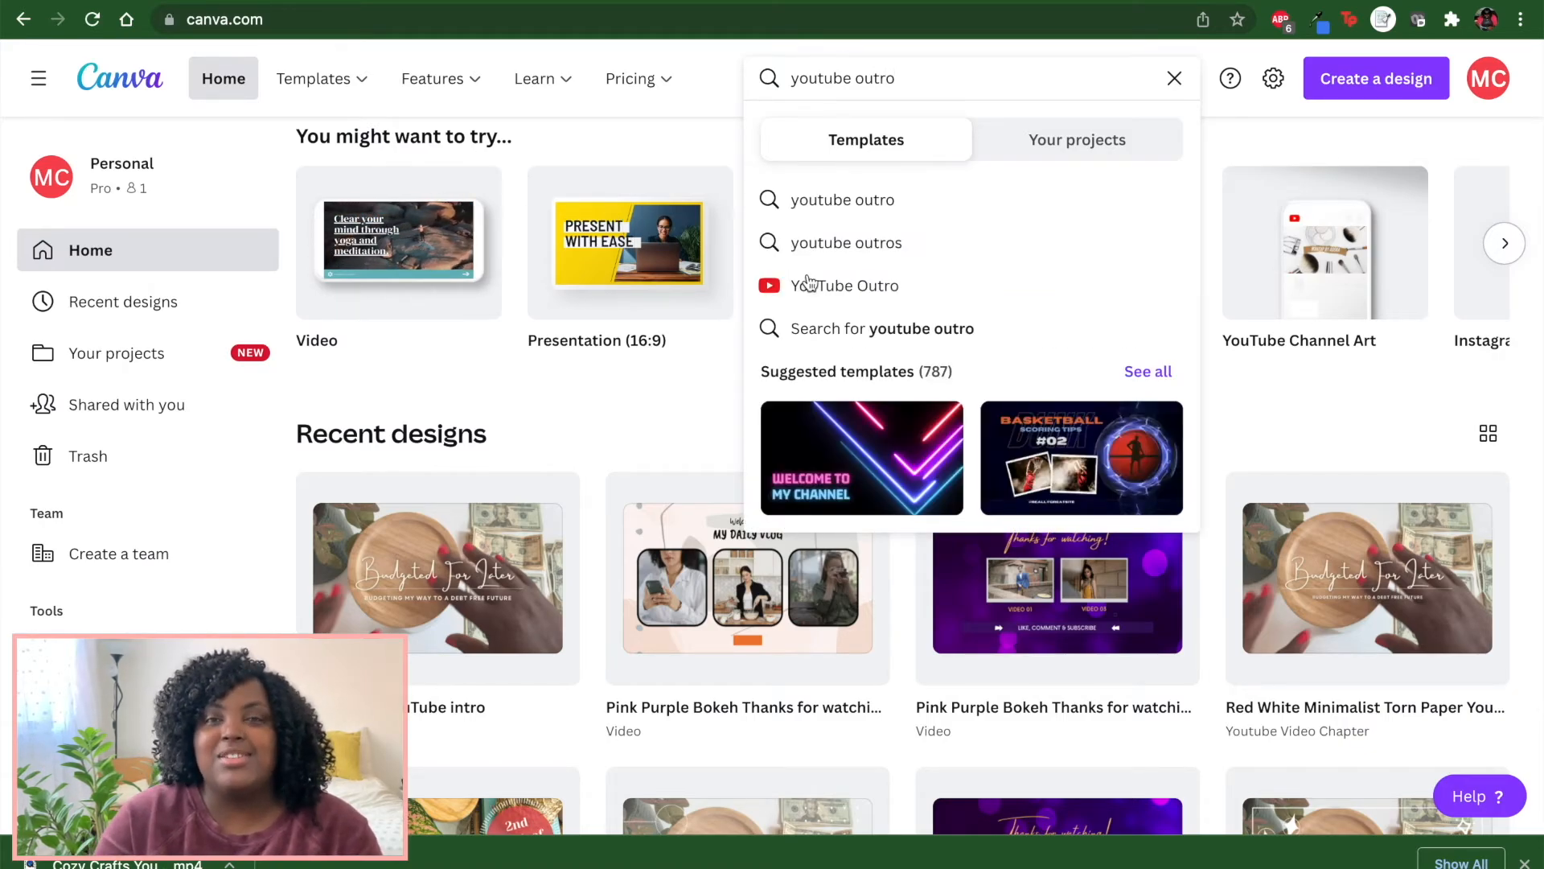
Open the YouTube Outro template results, browse them, and open the Cream and Green Organic Abstract Vlog YouTube Outro template.
{"action": "left_click", "coordinate": [812, 290]}
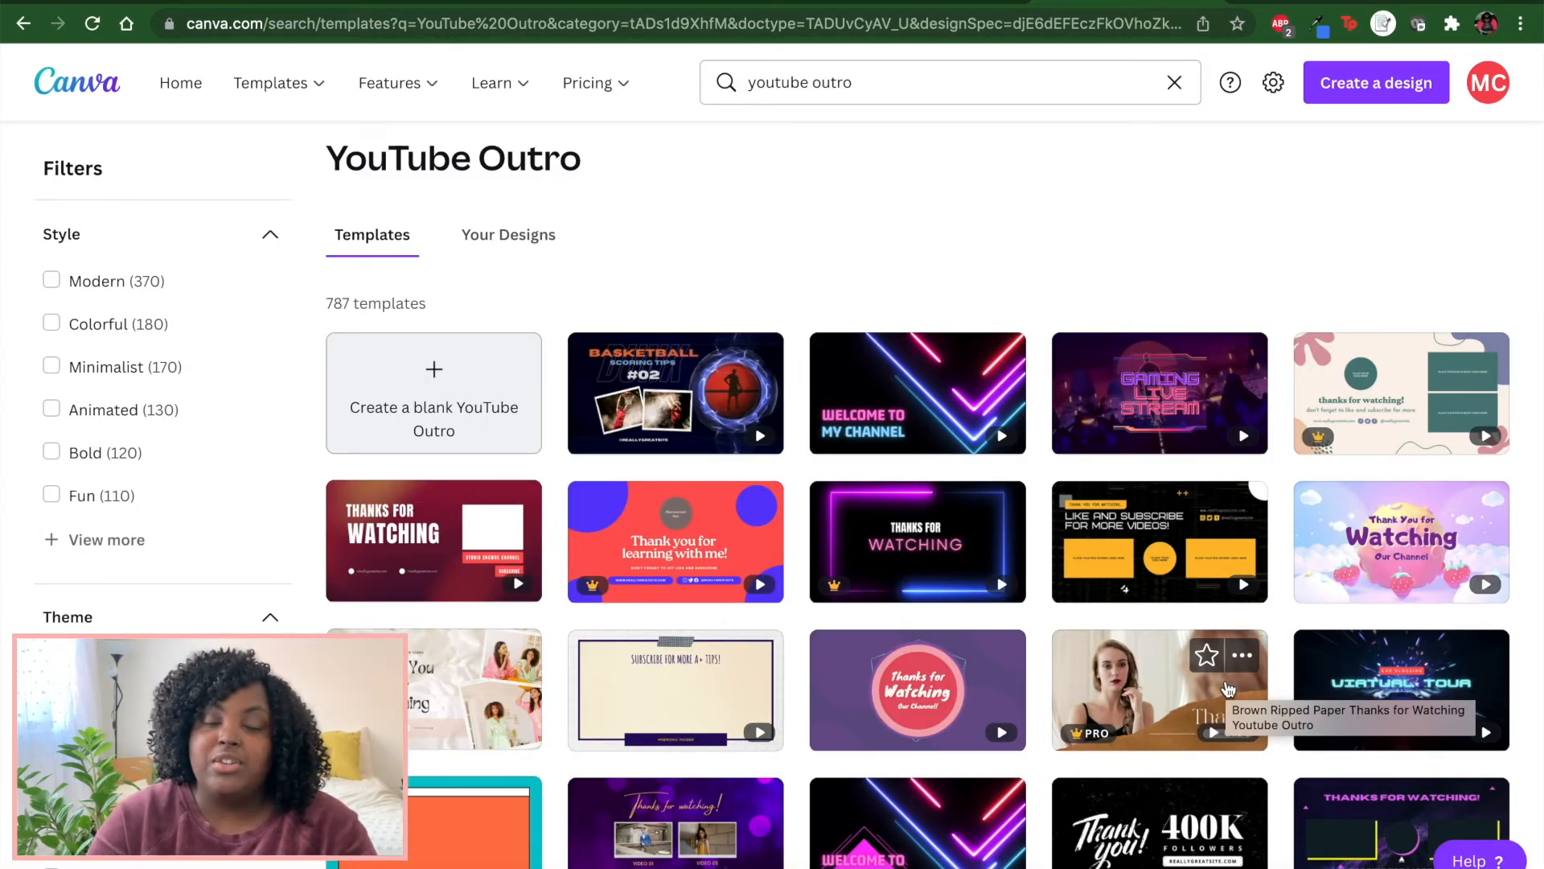
{"action": "scroll", "coordinate": [1227, 689], "scroll_direction": "down", "scroll_amount": 5}
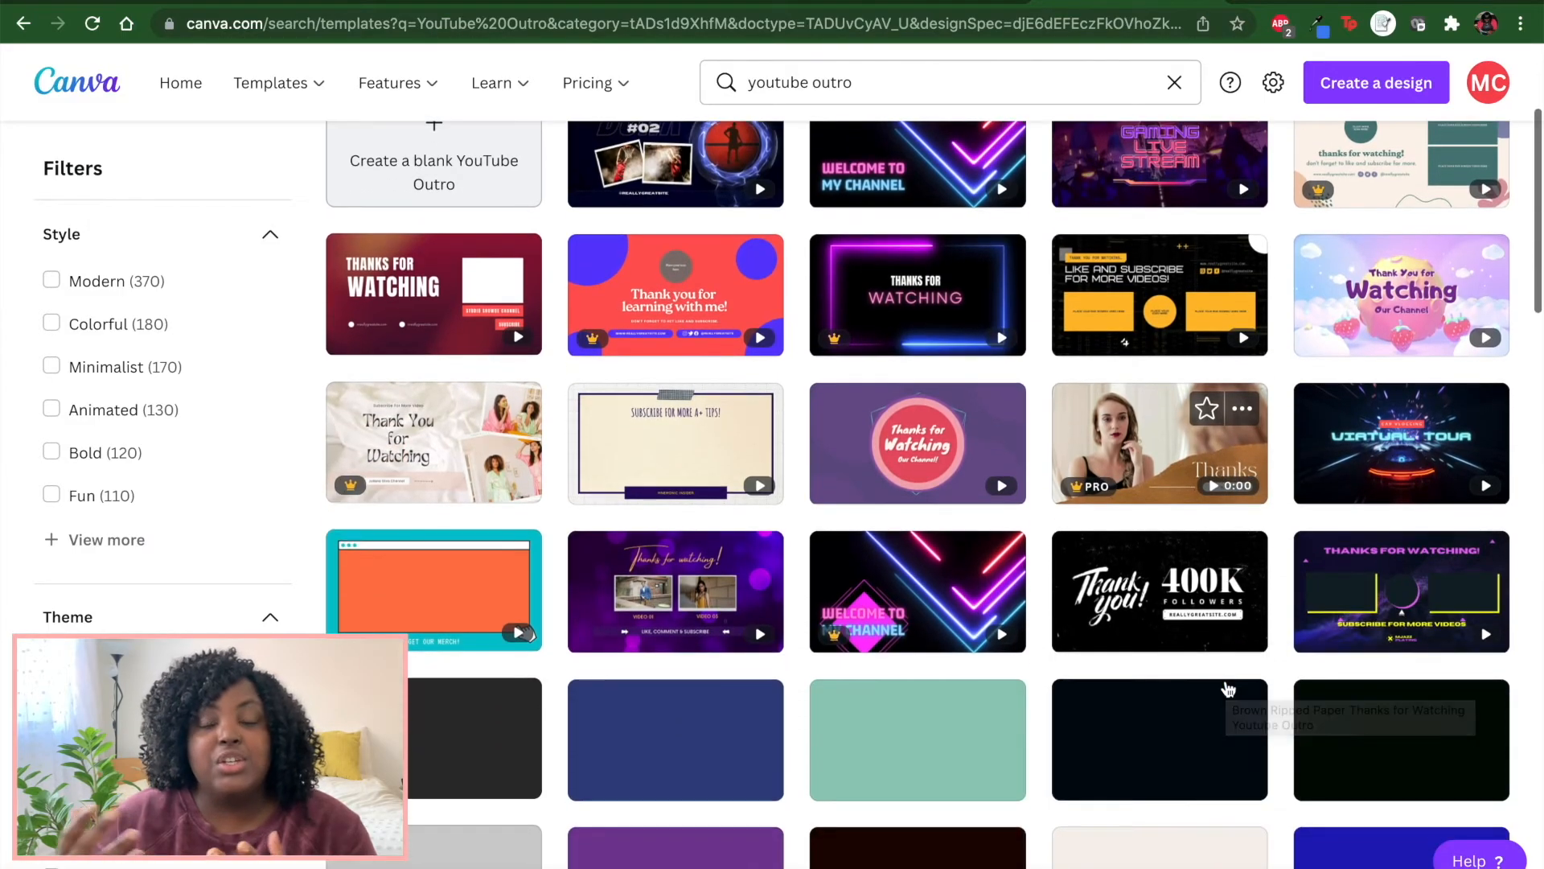
{"action": "scroll", "coordinate": [1228, 690], "scroll_direction": "down", "scroll_amount": 2}
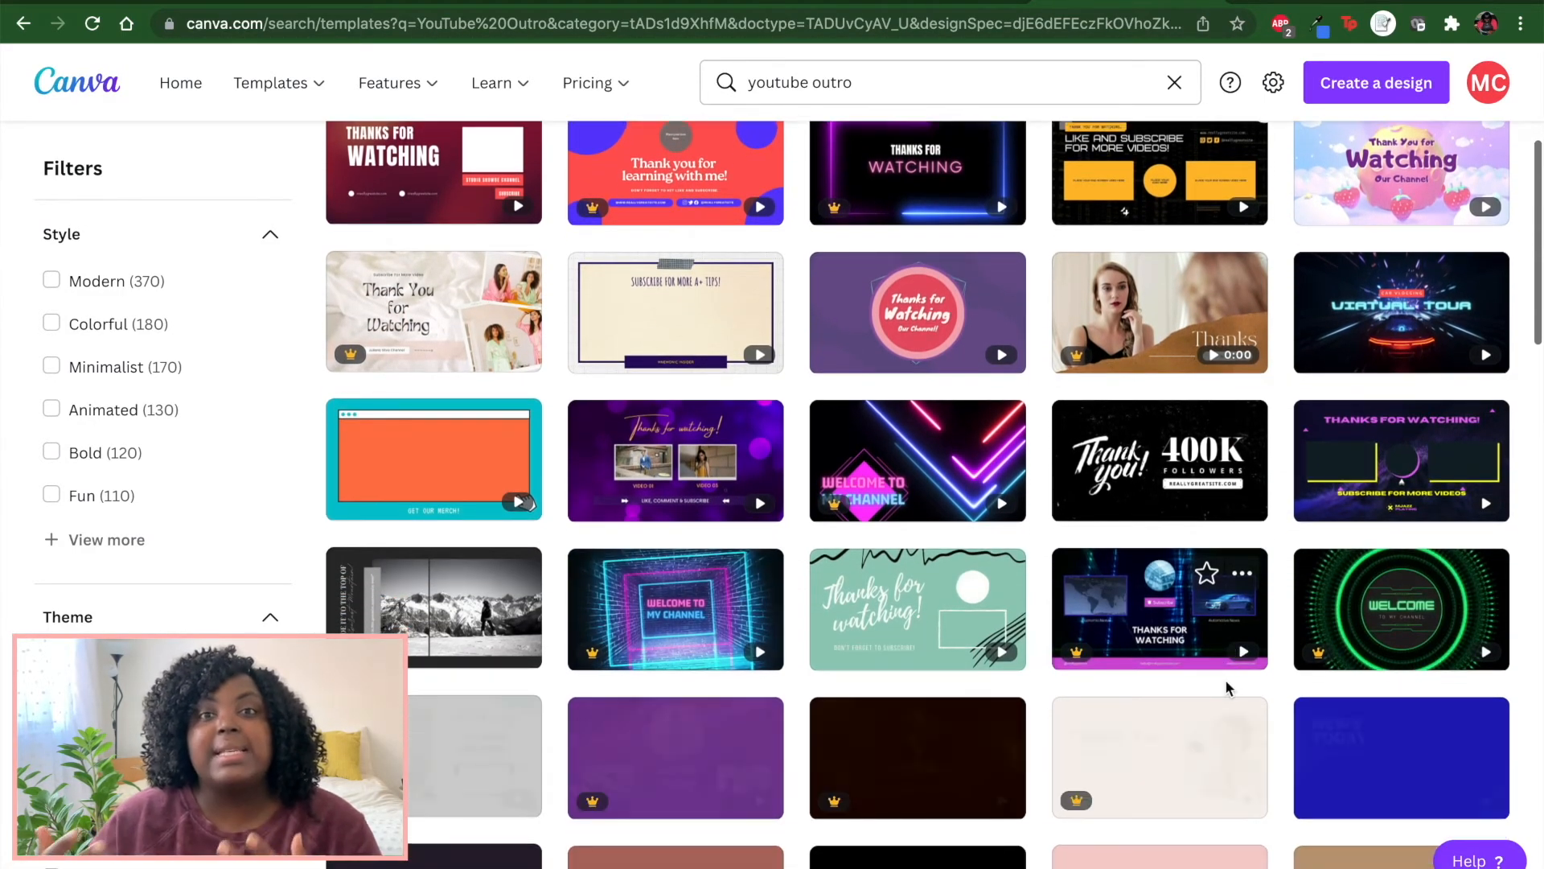
{"action": "scroll", "coordinate": [1228, 689], "scroll_direction": "down", "scroll_amount": 1}
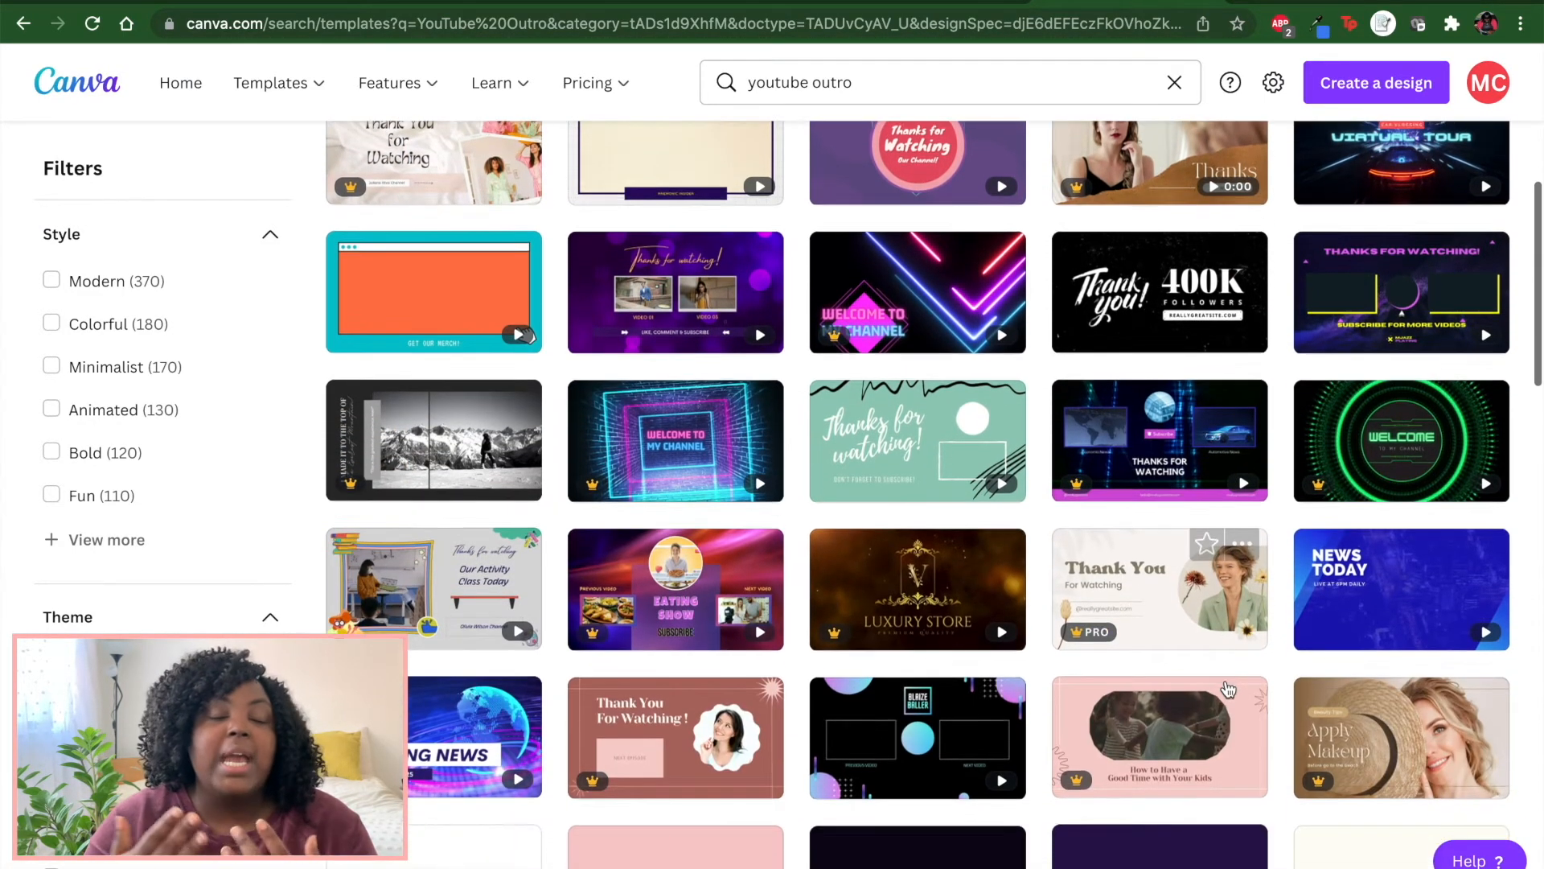
{"action": "scroll", "coordinate": [1228, 689], "scroll_direction": "down", "scroll_amount": 2}
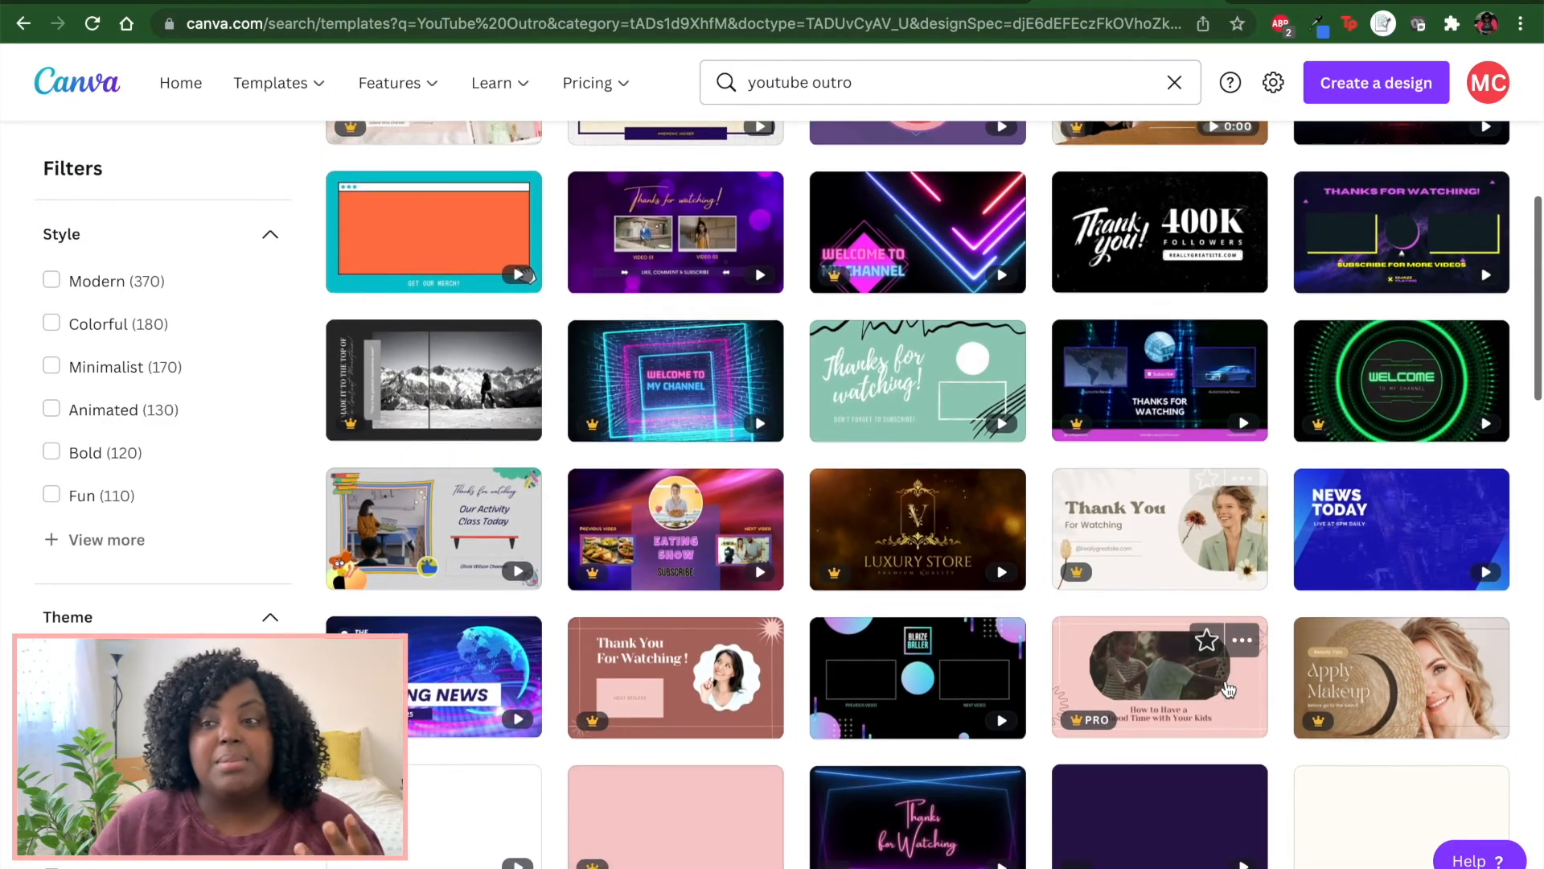
{"action": "scroll", "coordinate": [1228, 690], "scroll_direction": "down", "scroll_amount": 2}
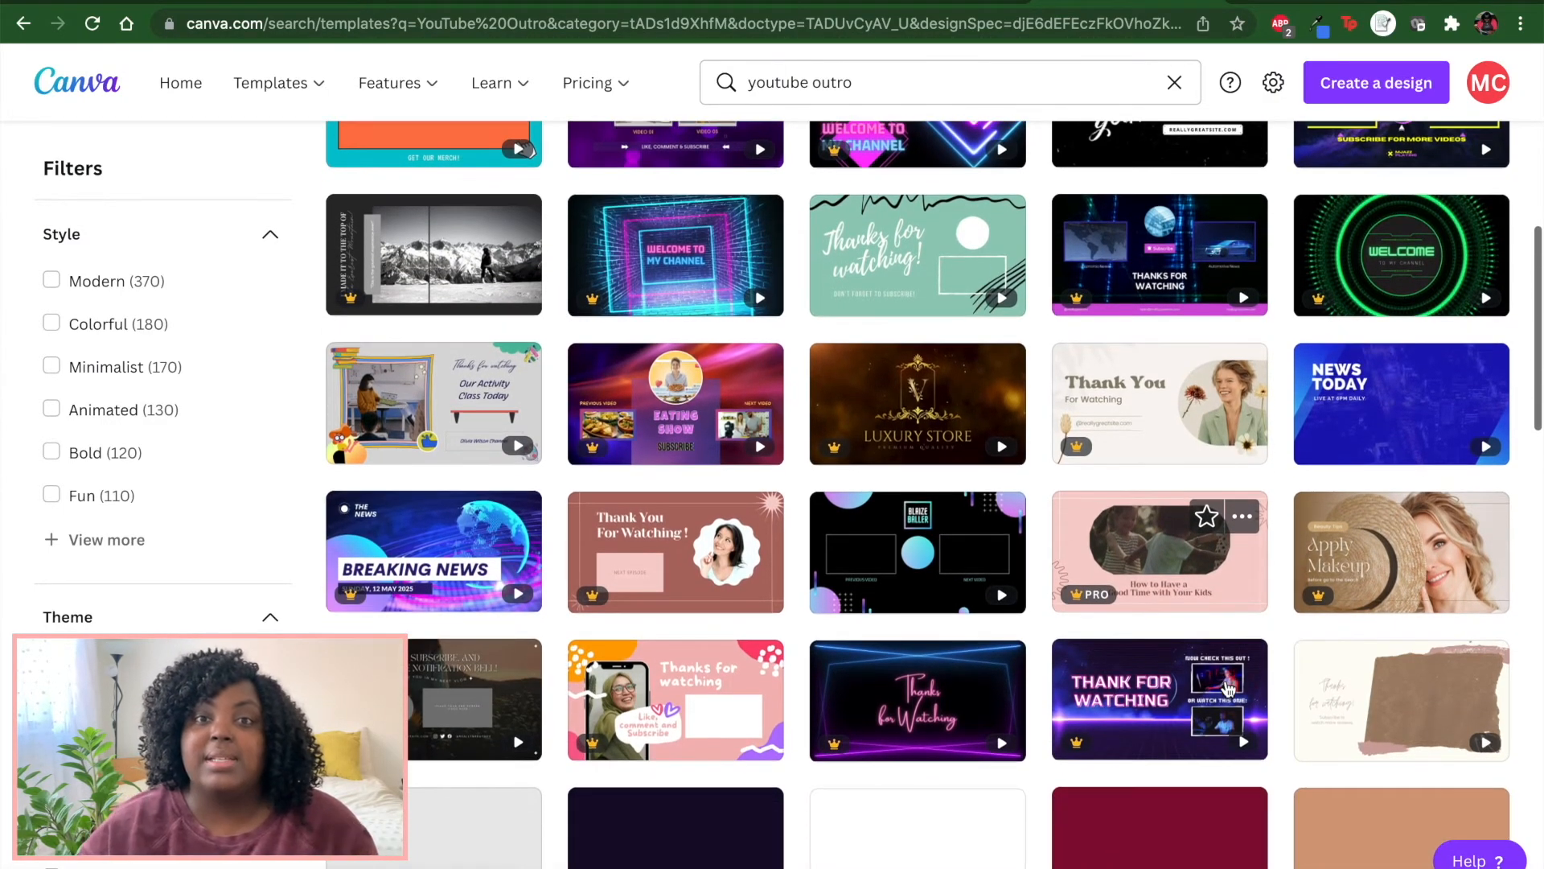
{"action": "scroll", "coordinate": [1228, 689], "scroll_direction": "down", "scroll_amount": 1}
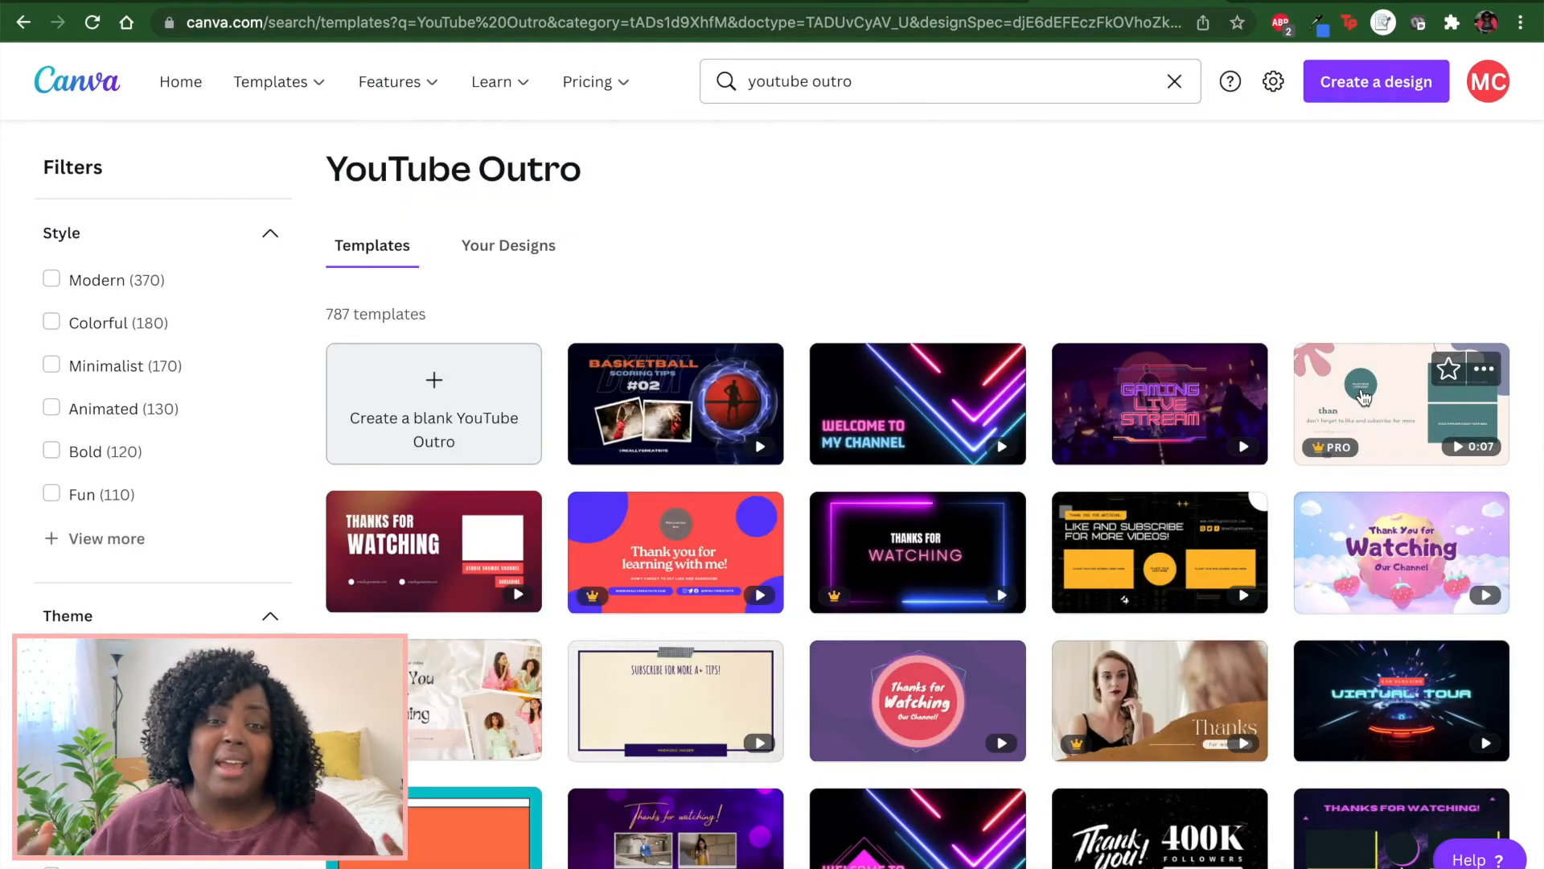
{"action": "left_click", "coordinate": [1362, 394]}
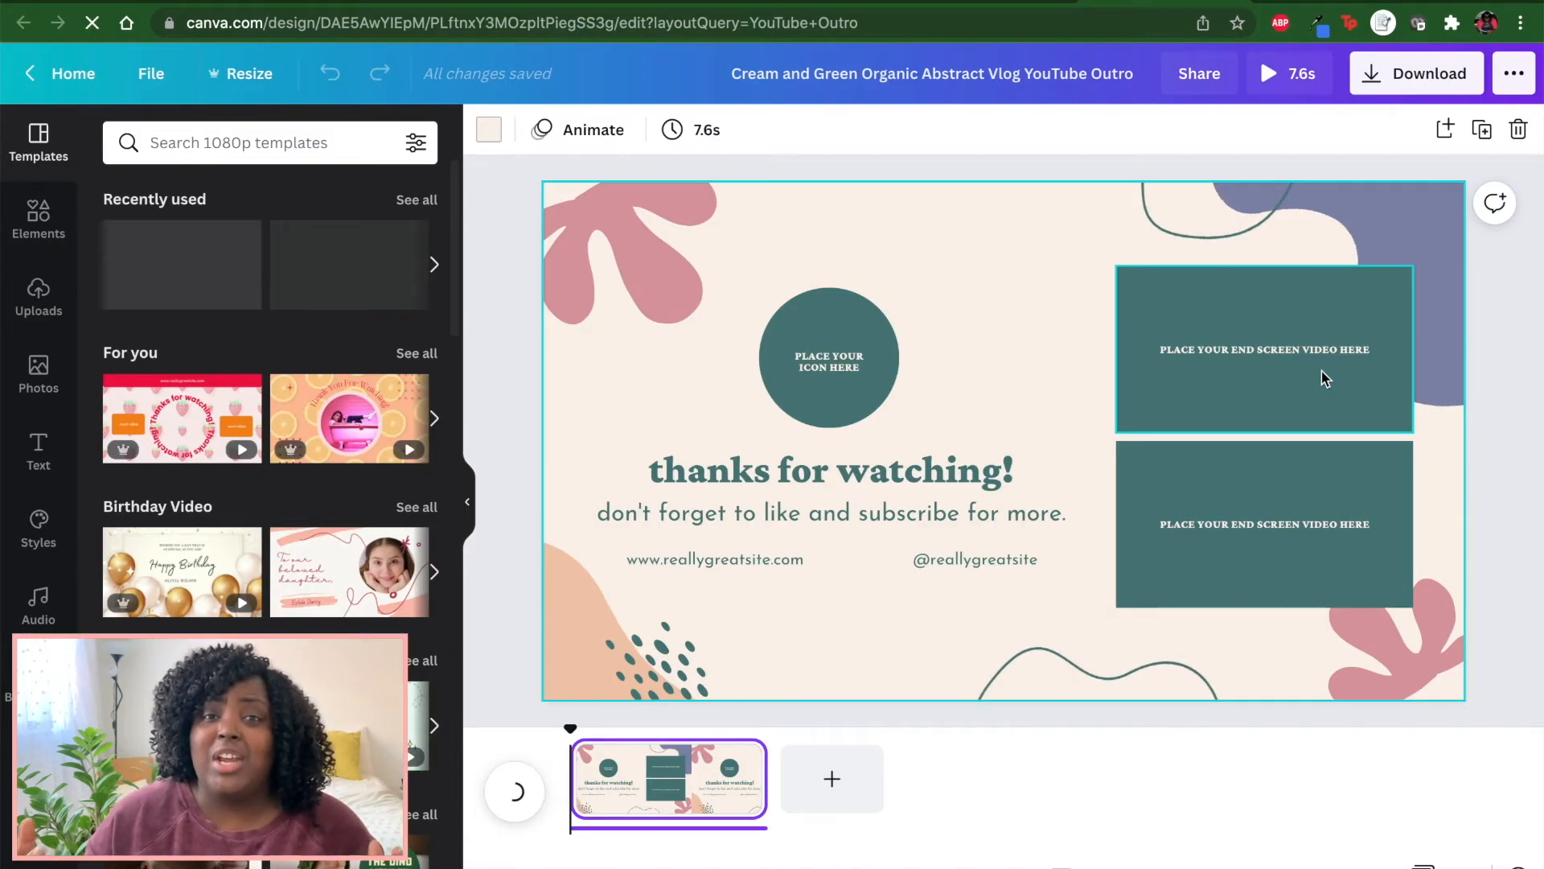